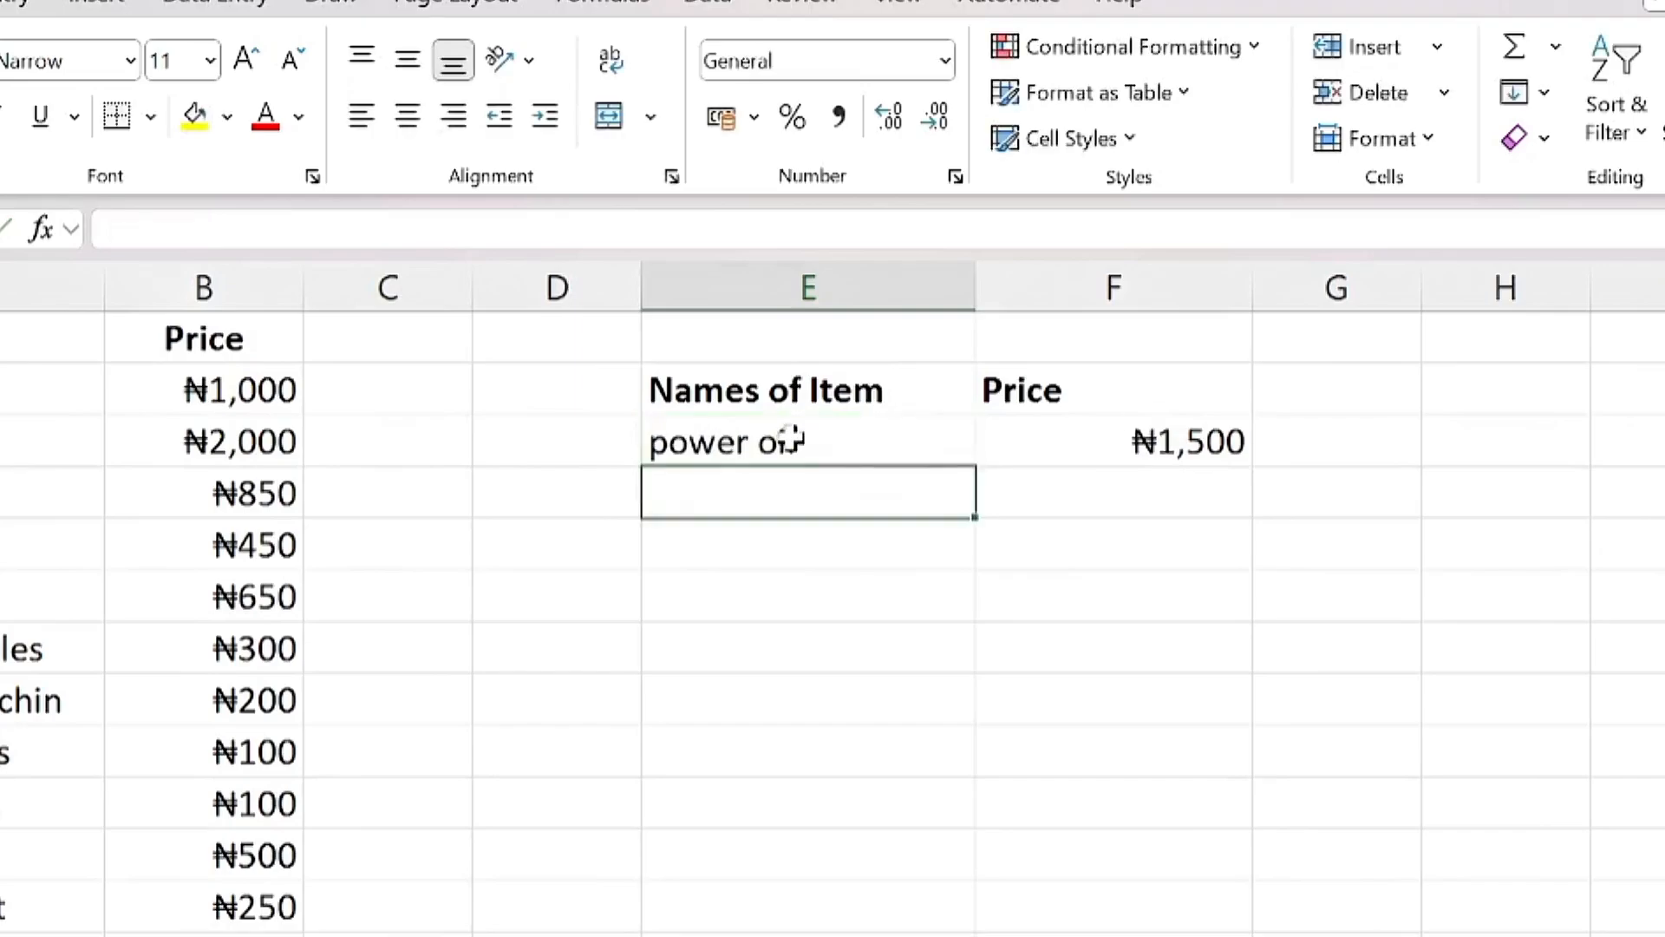
# Step: Review the sample power oil VLOOKUP that returns ₦1,500 beside the item list
pyautogui.click(1060, 445)
pyautogui.click(824, 440)
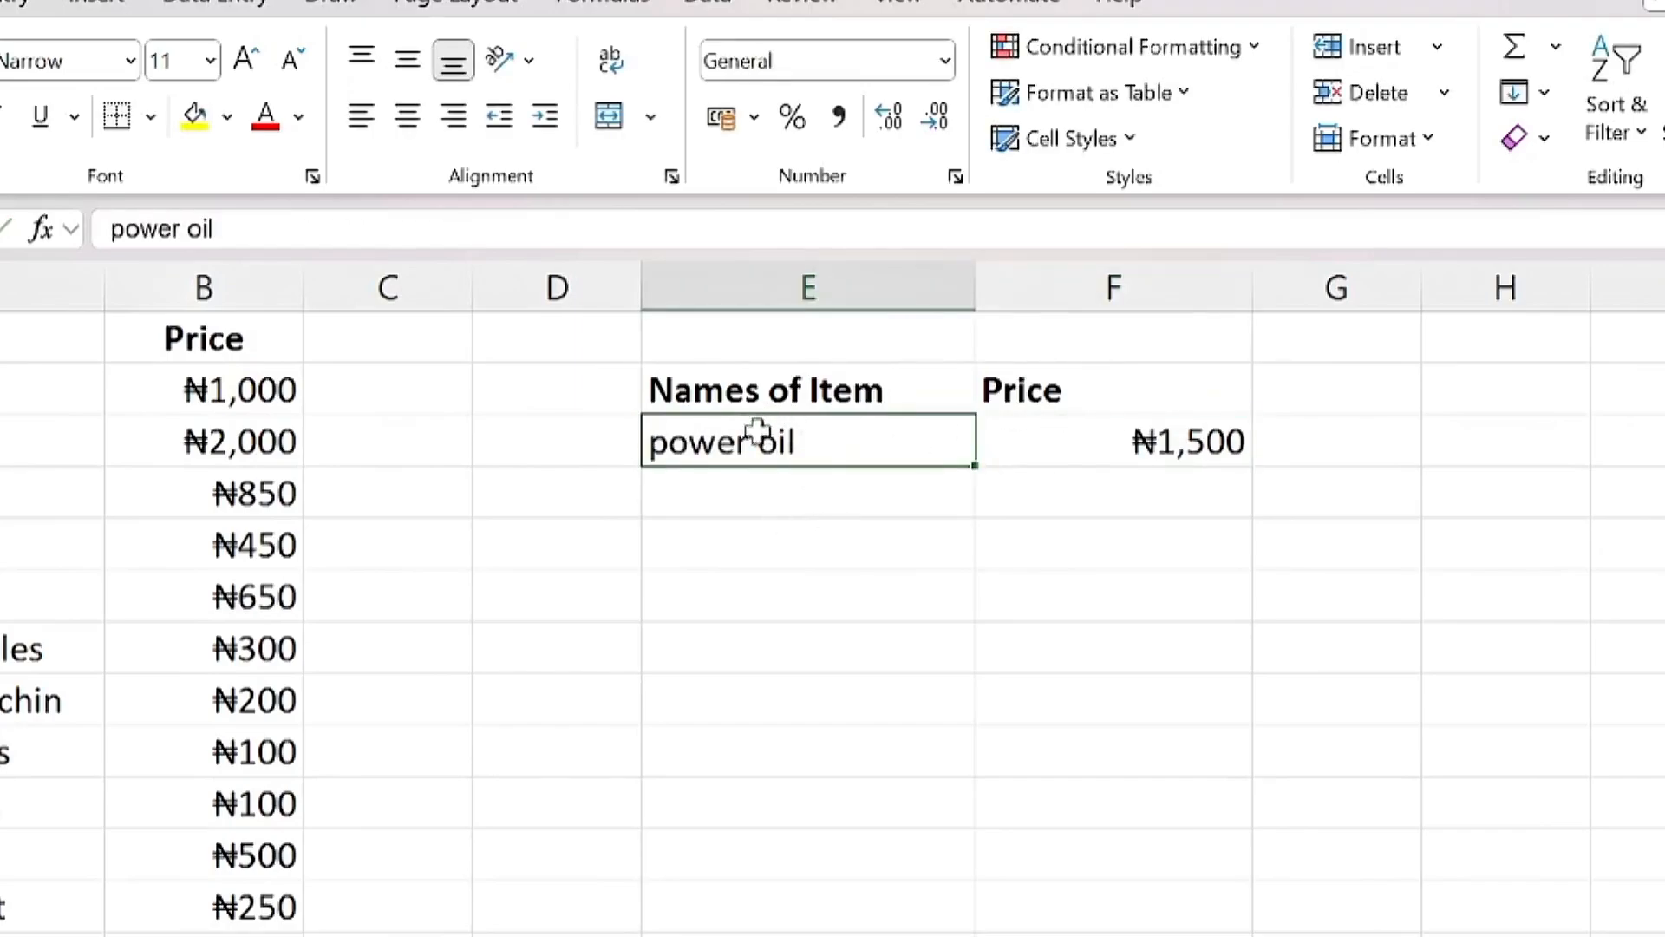
pyautogui.click(1115, 443)
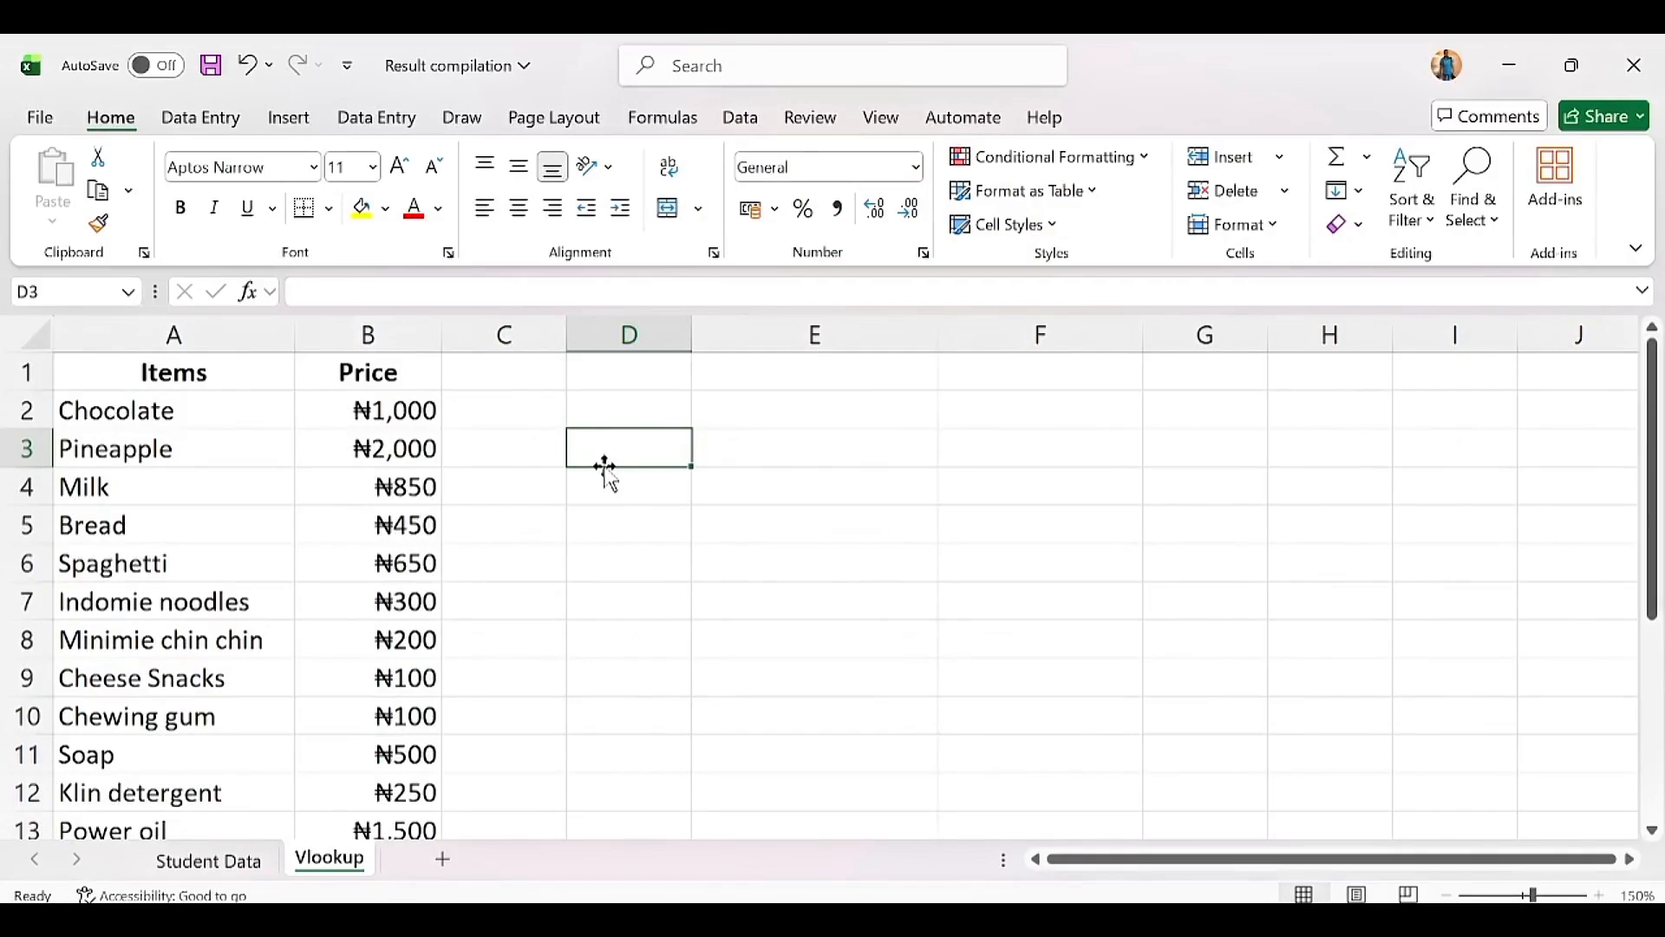
pyautogui.click(130, 401)
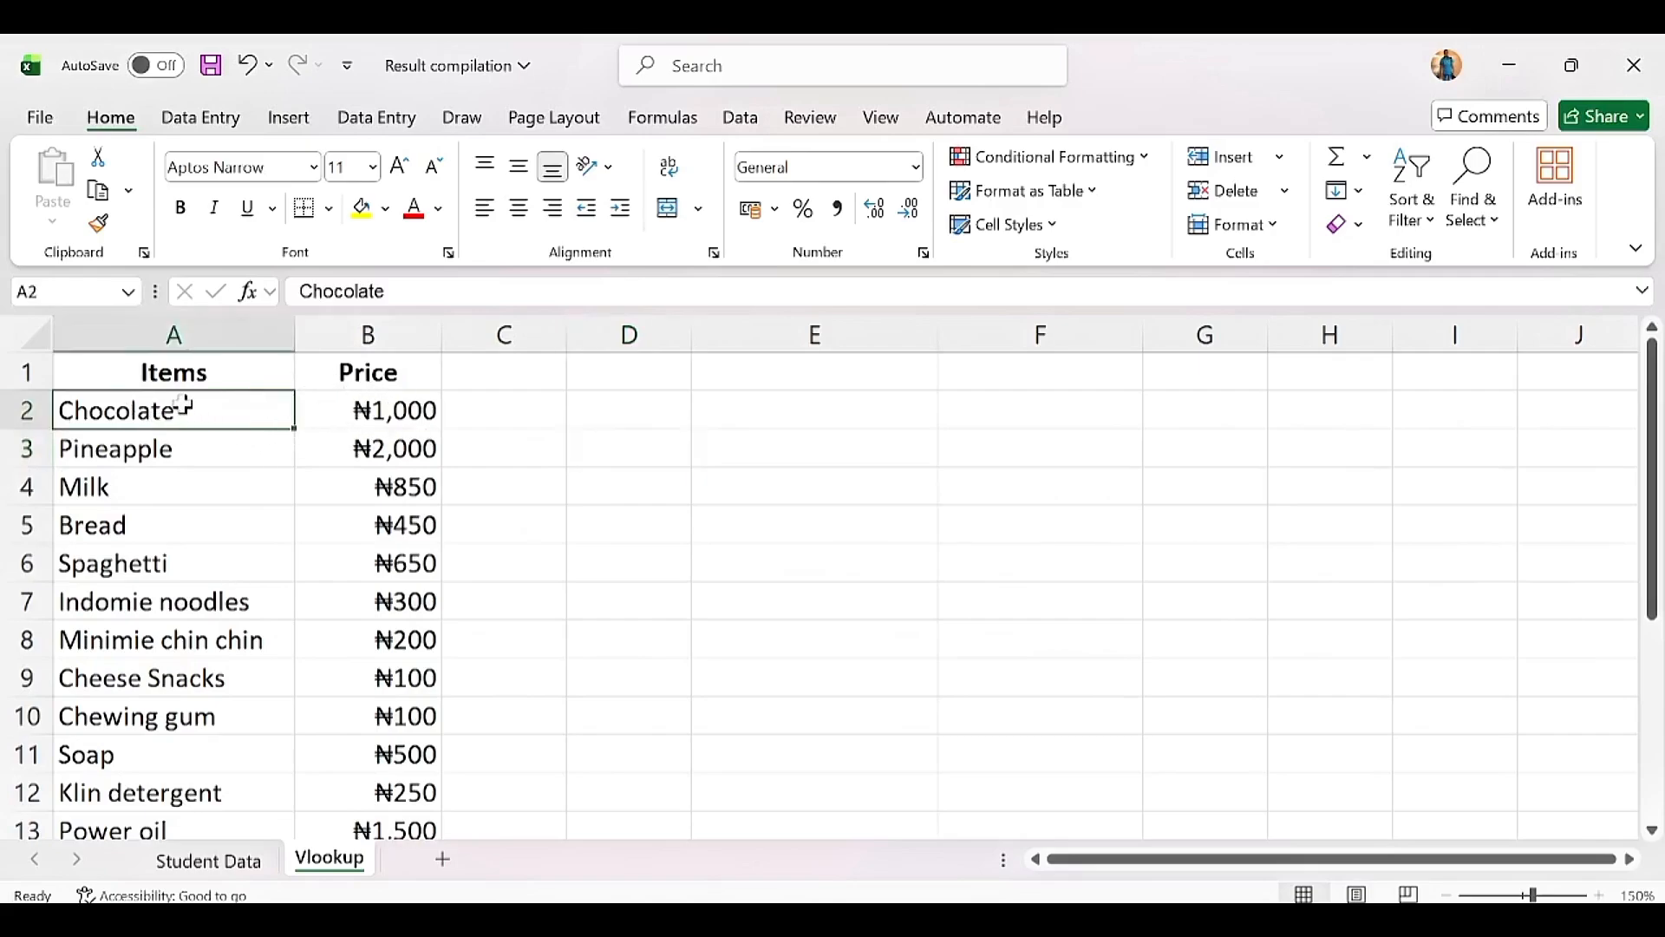
pyautogui.click(368, 406)
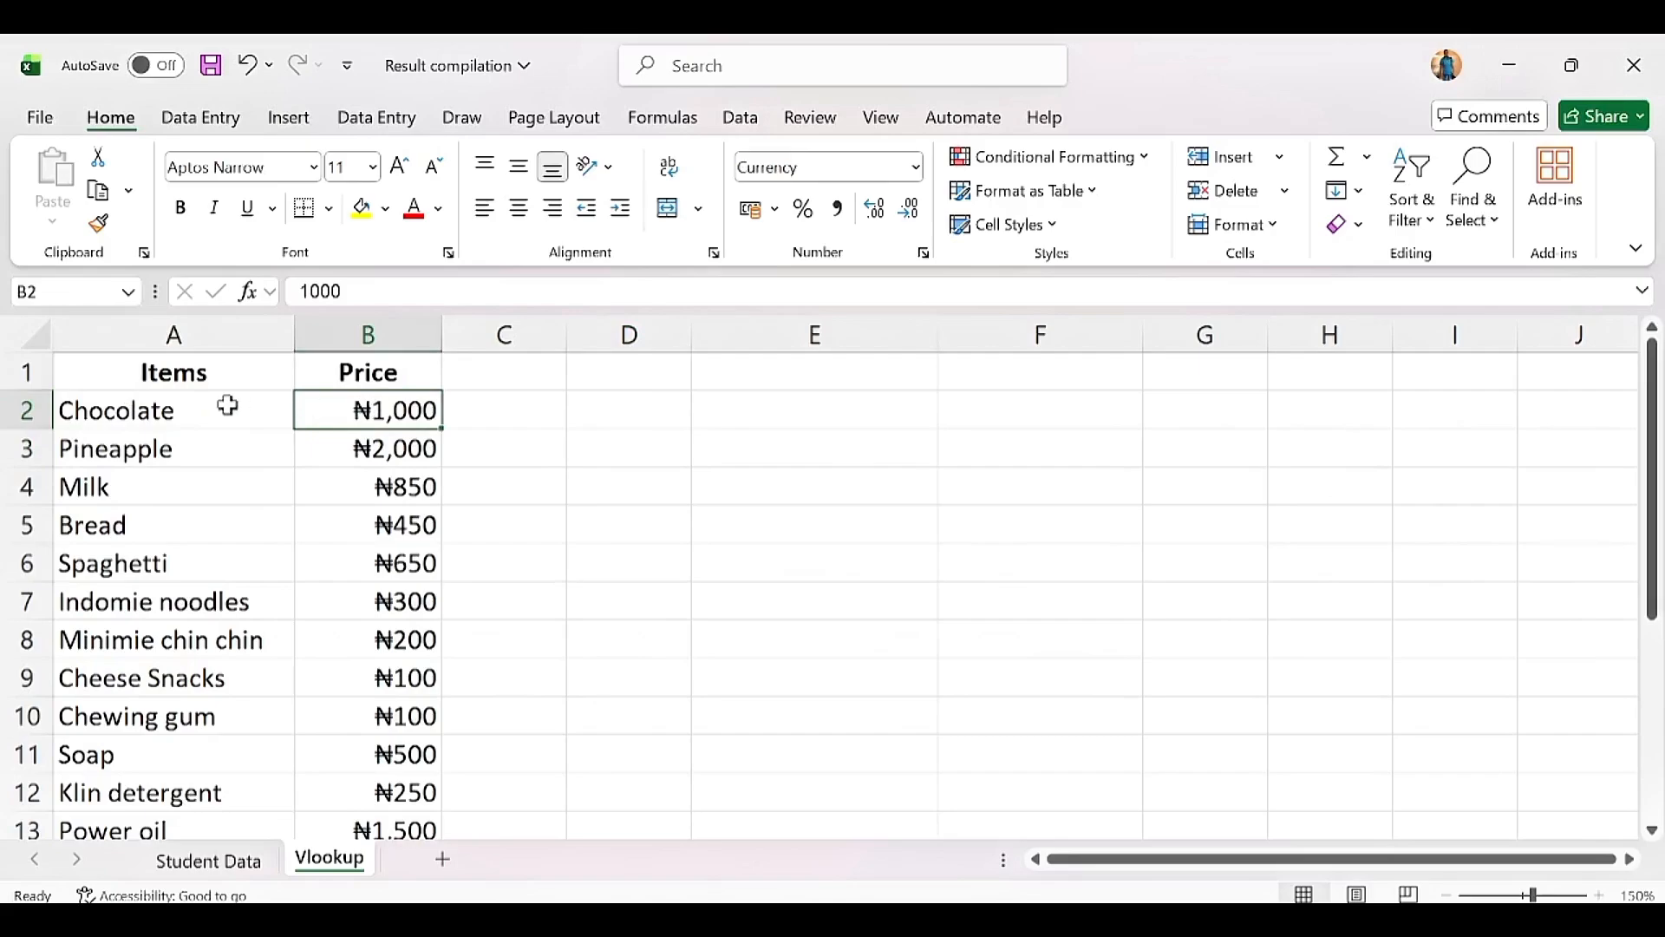
pyautogui.click(153, 408)
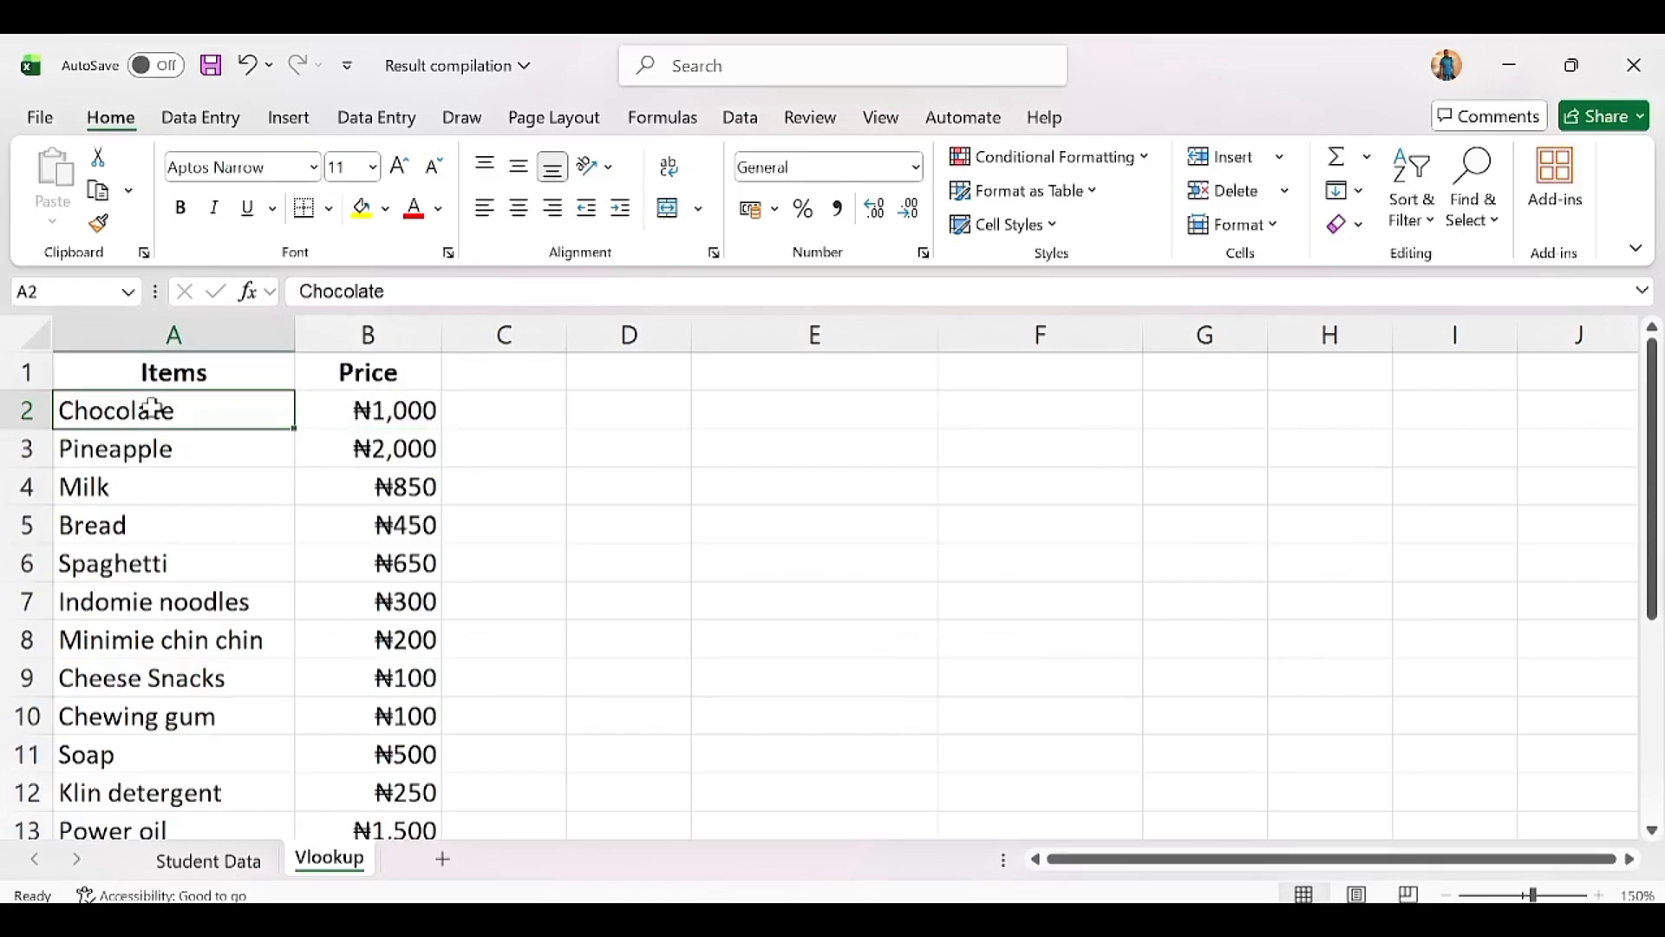
pyautogui.click(365, 412)
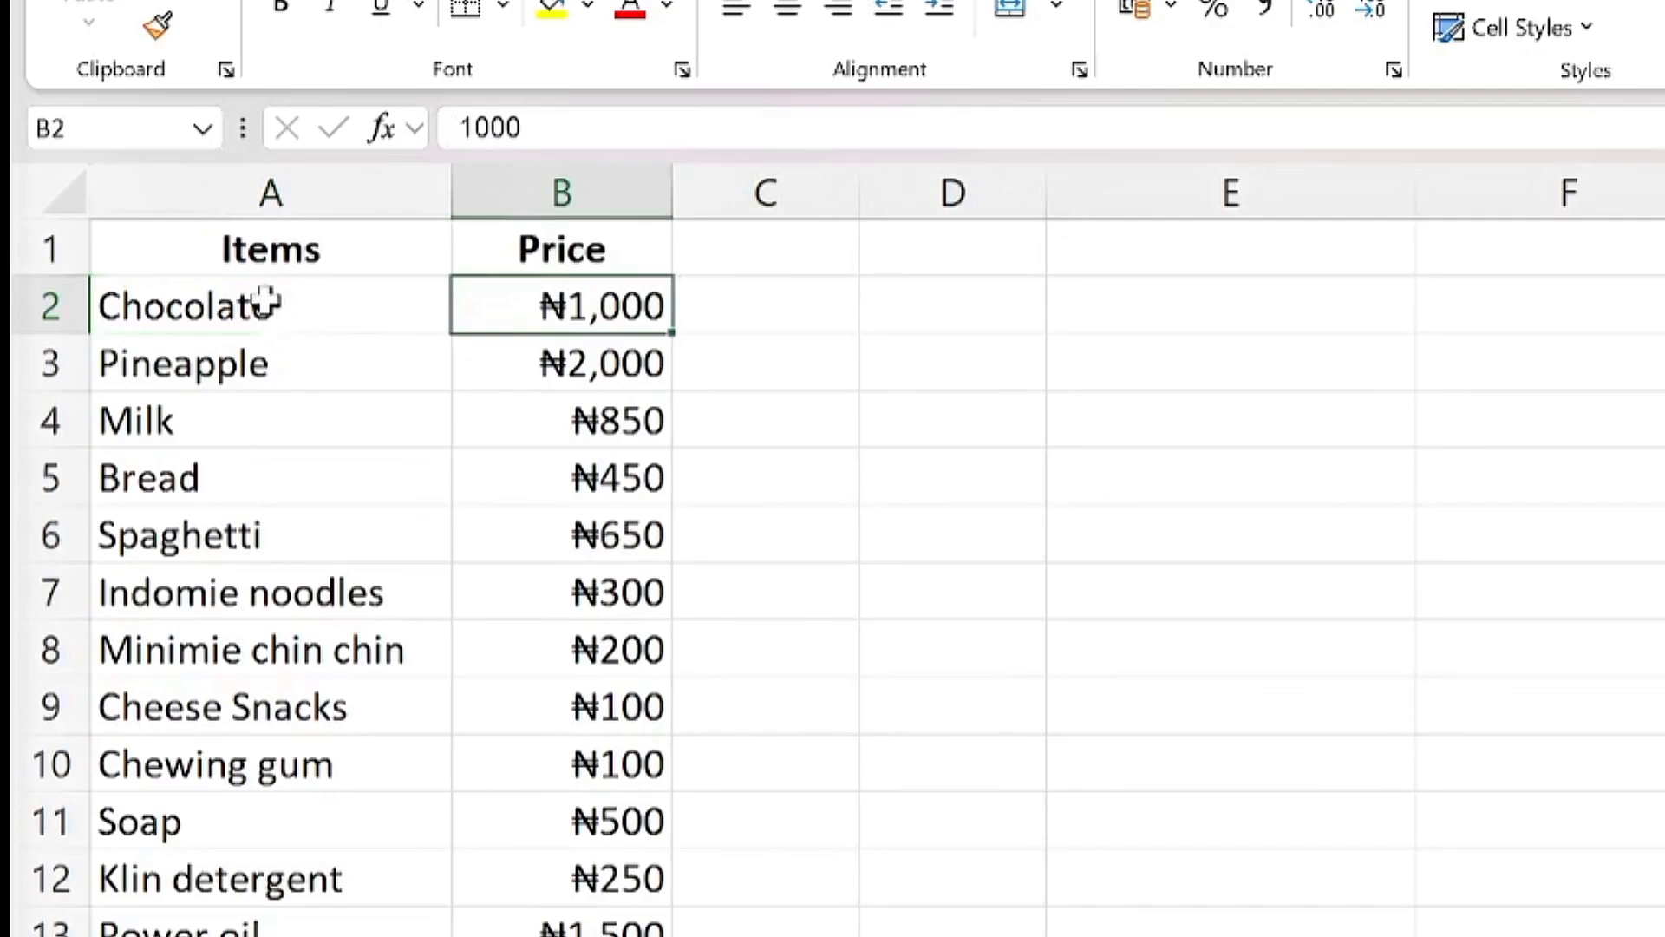
pyautogui.click(236, 410)
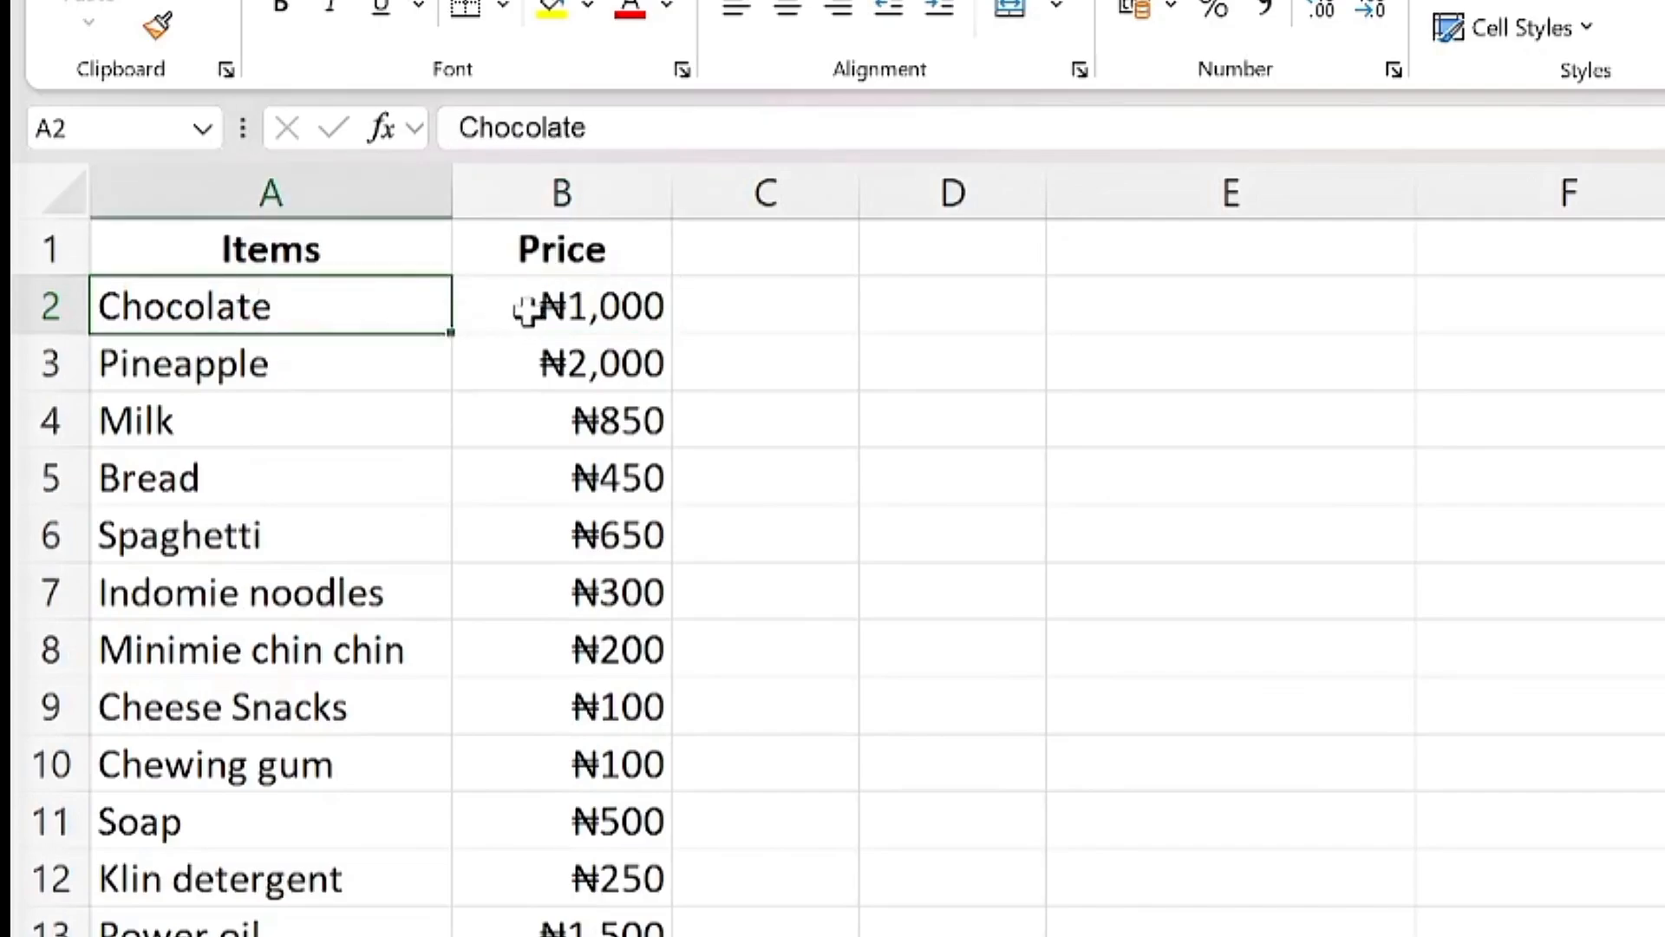
pyautogui.click(527, 310)
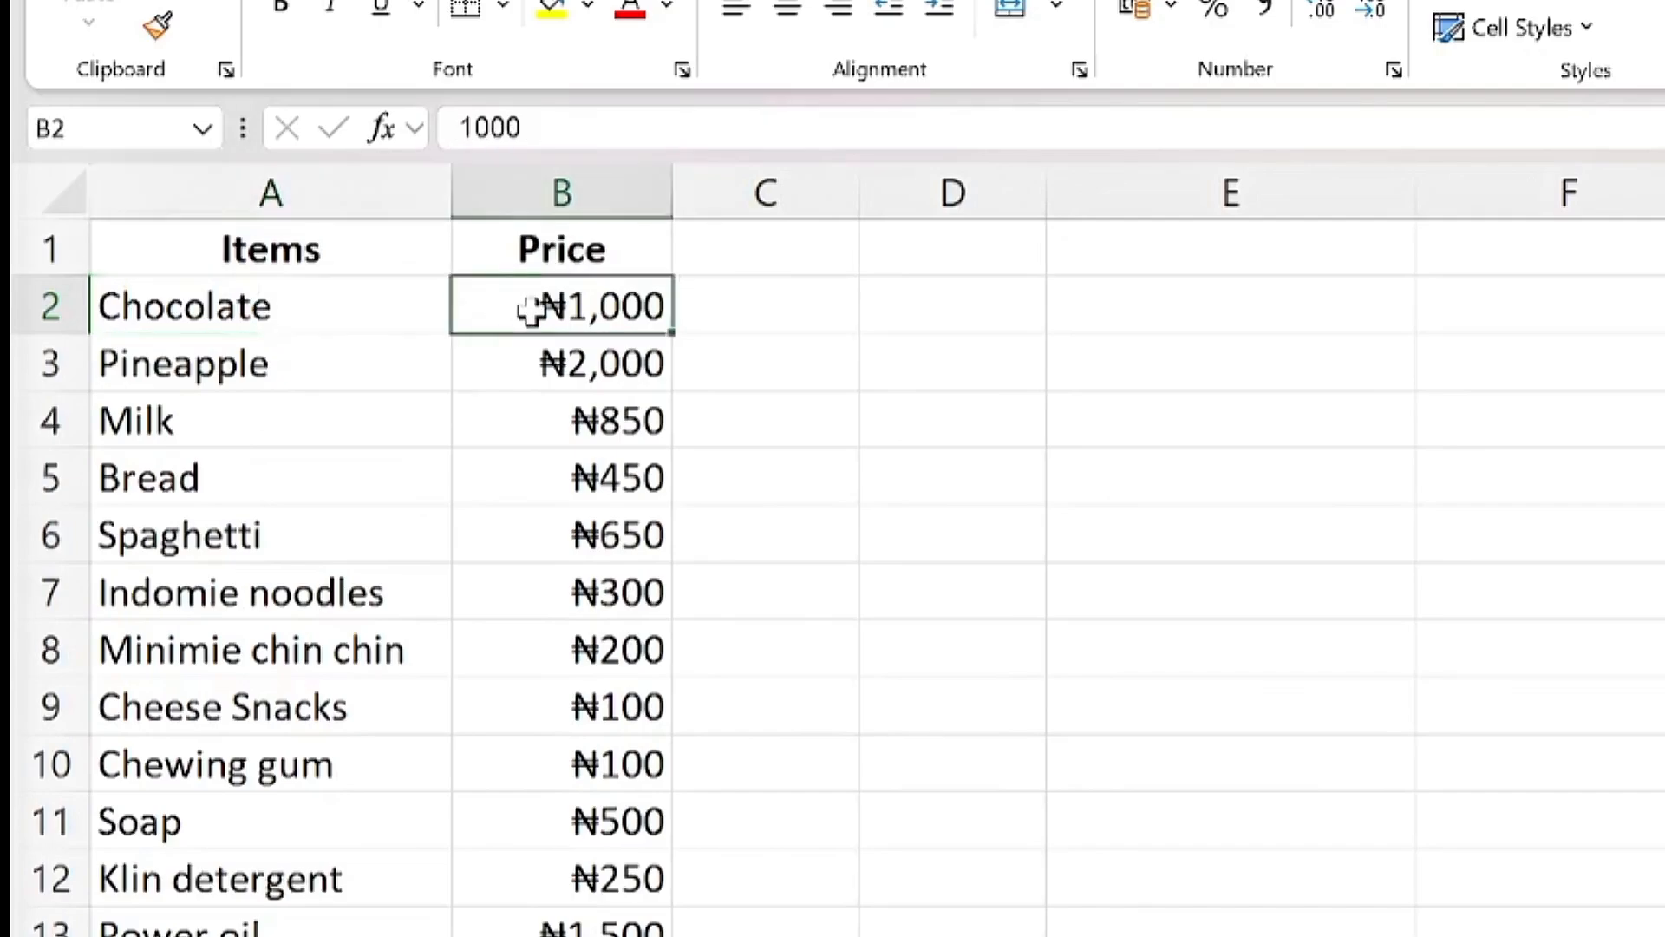
pyautogui.click(230, 360)
pyautogui.click(521, 355)
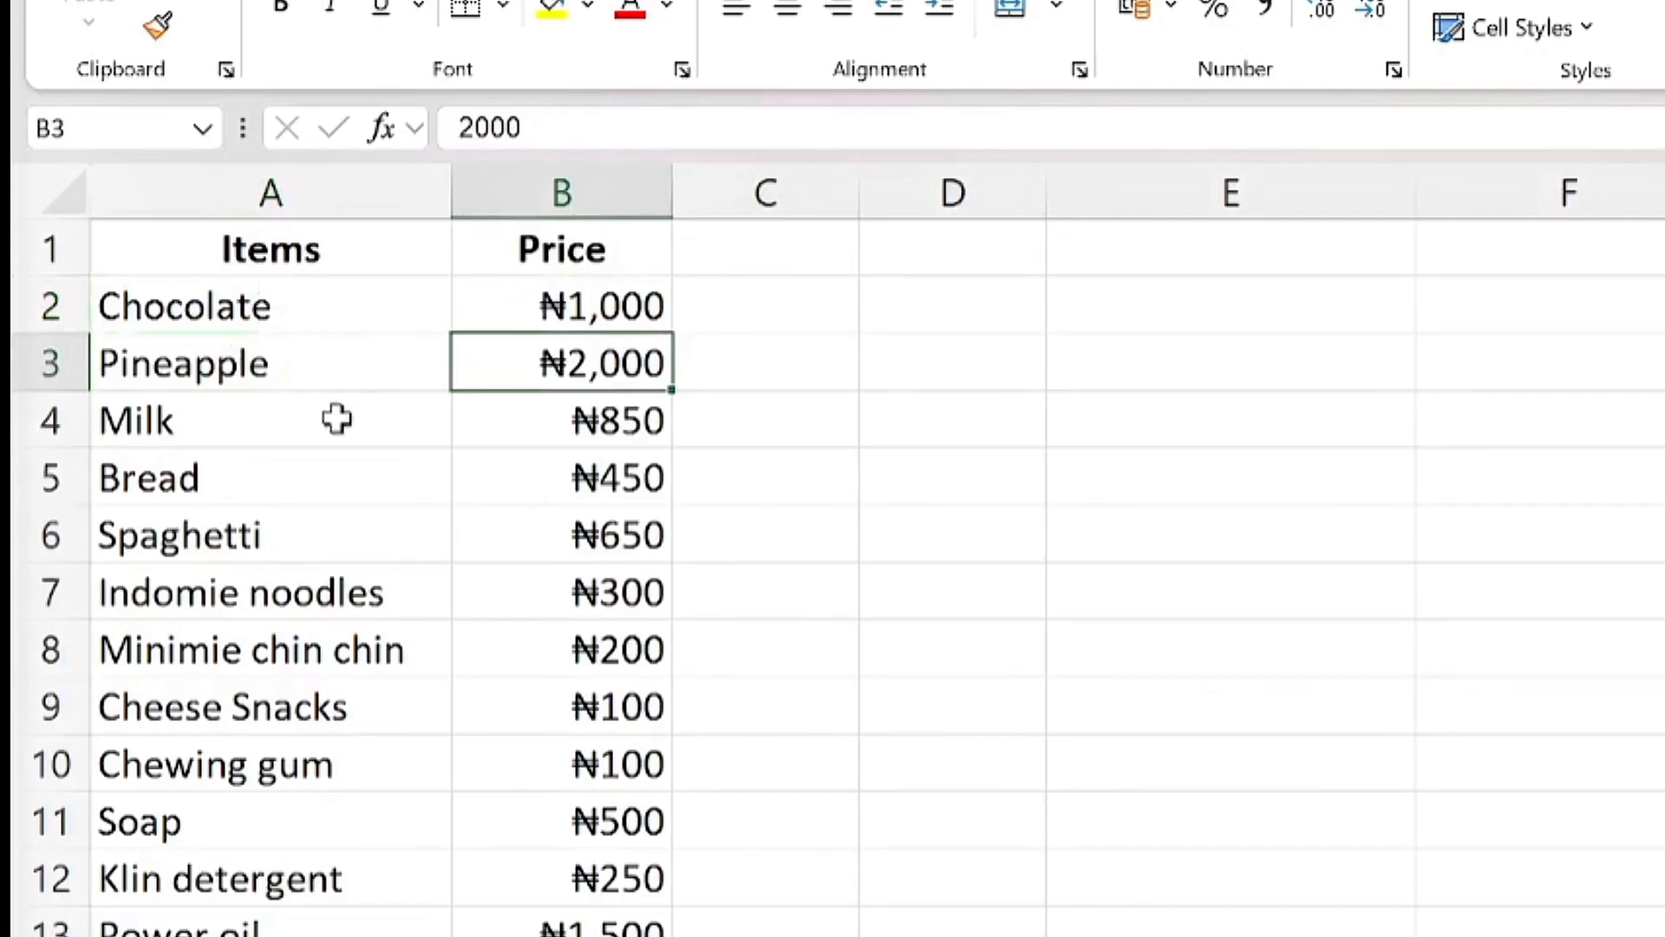
pyautogui.click(413, 428)
pyautogui.click(558, 428)
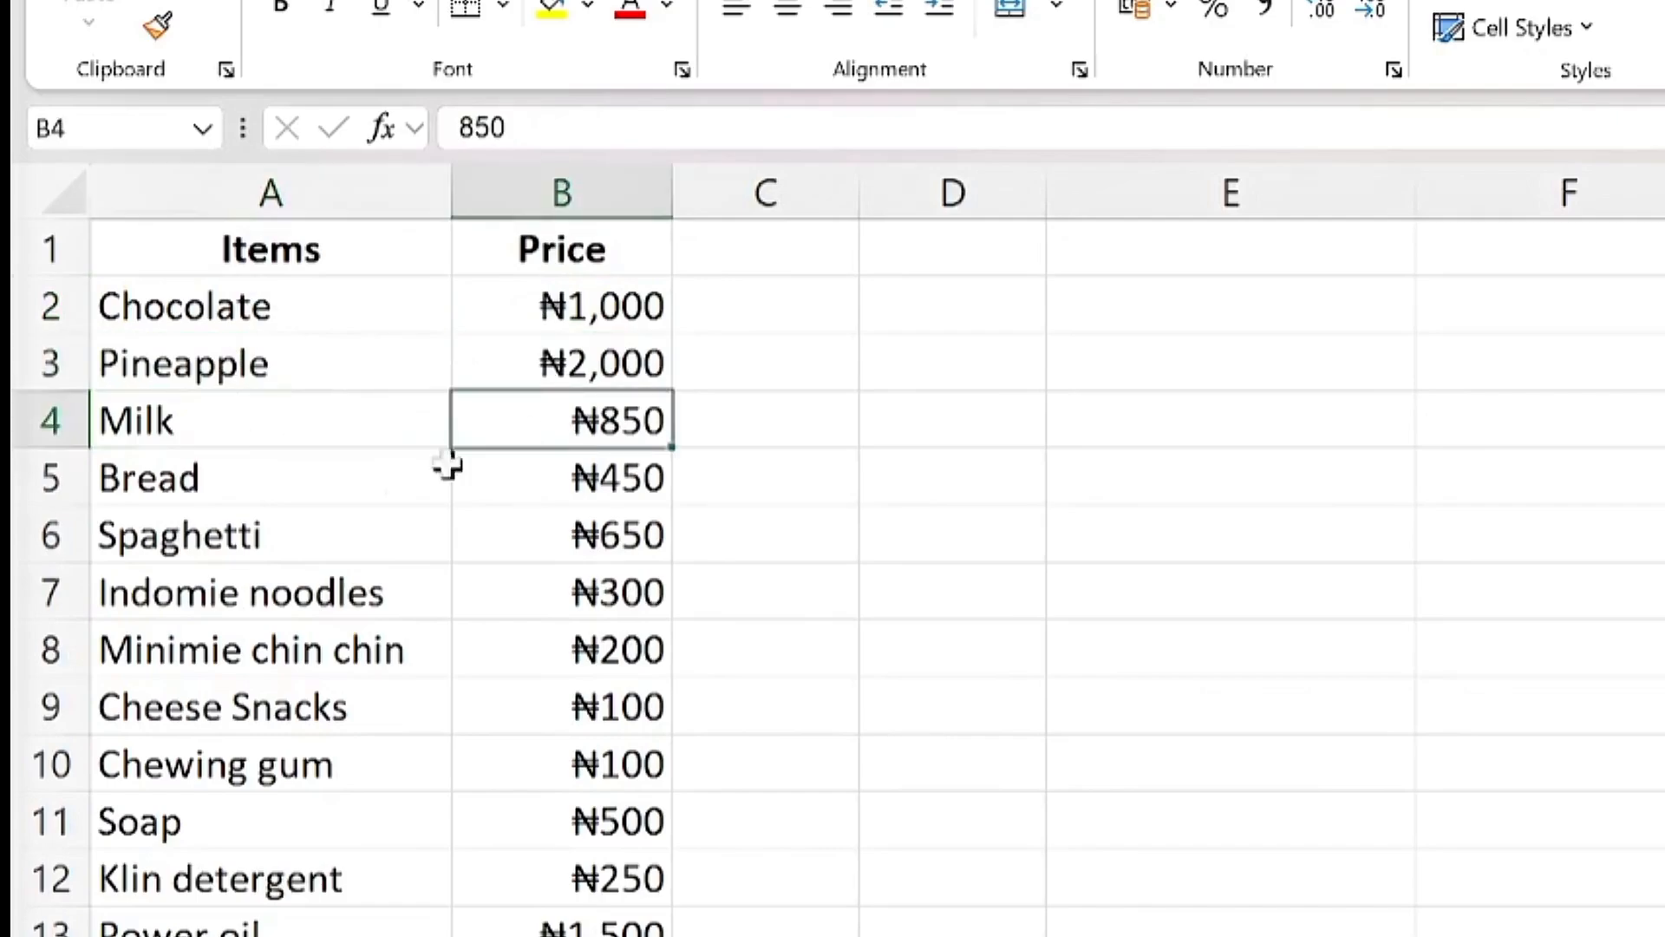
pyautogui.click(236, 480)
pyautogui.click(278, 577)
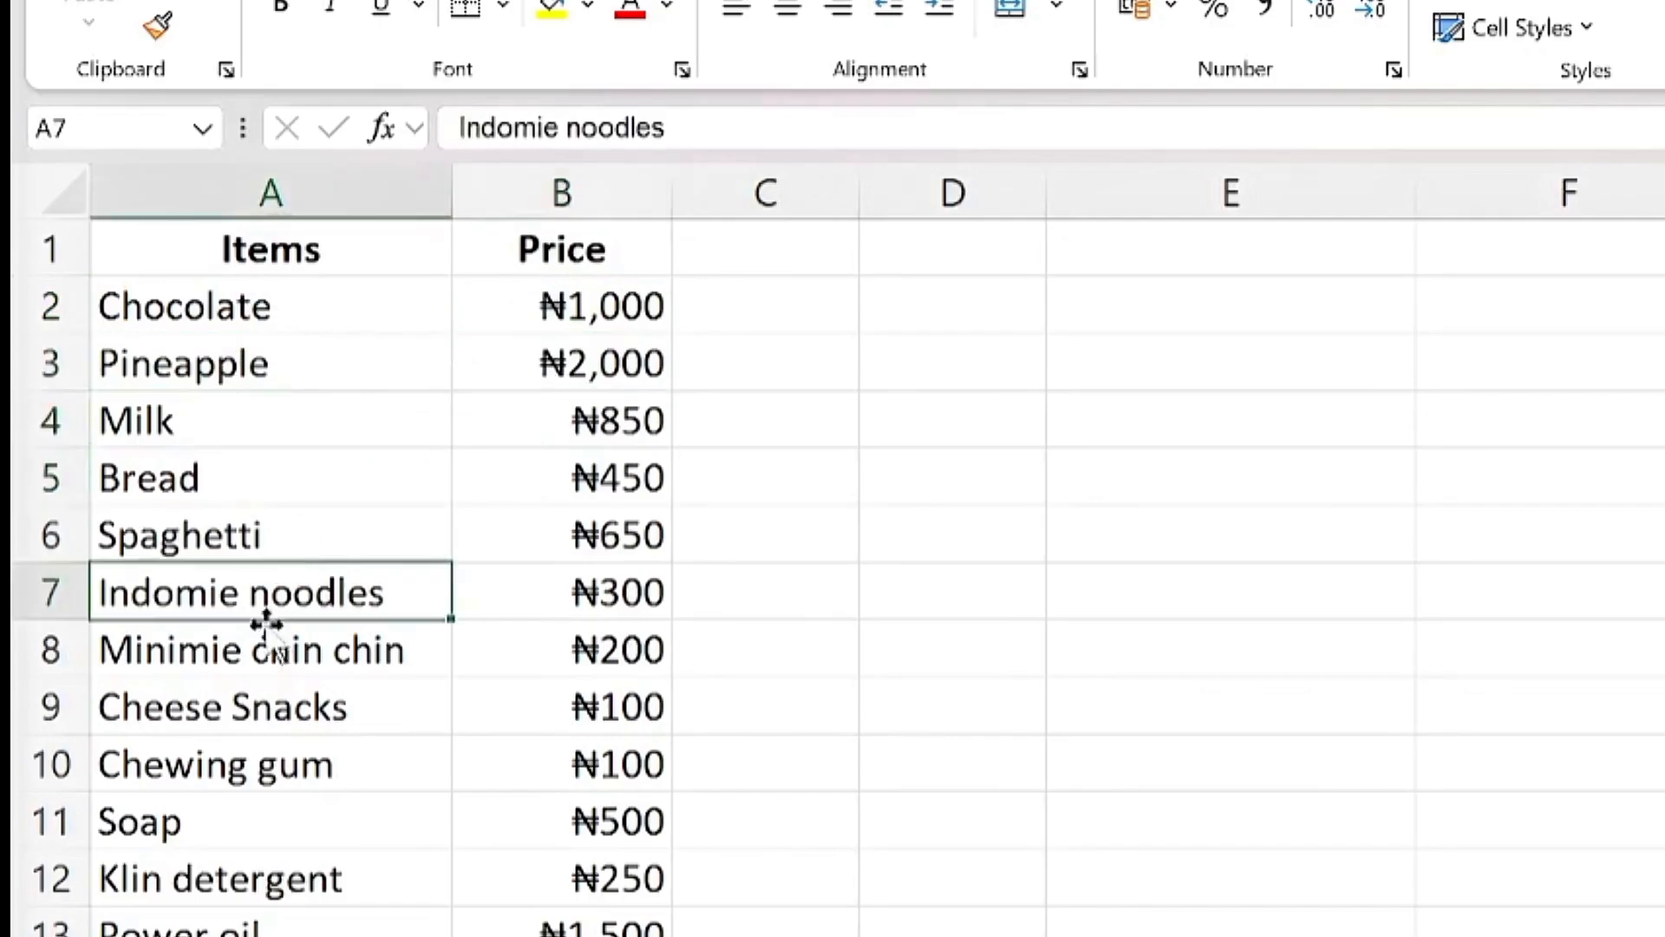
pyautogui.click(252, 651)
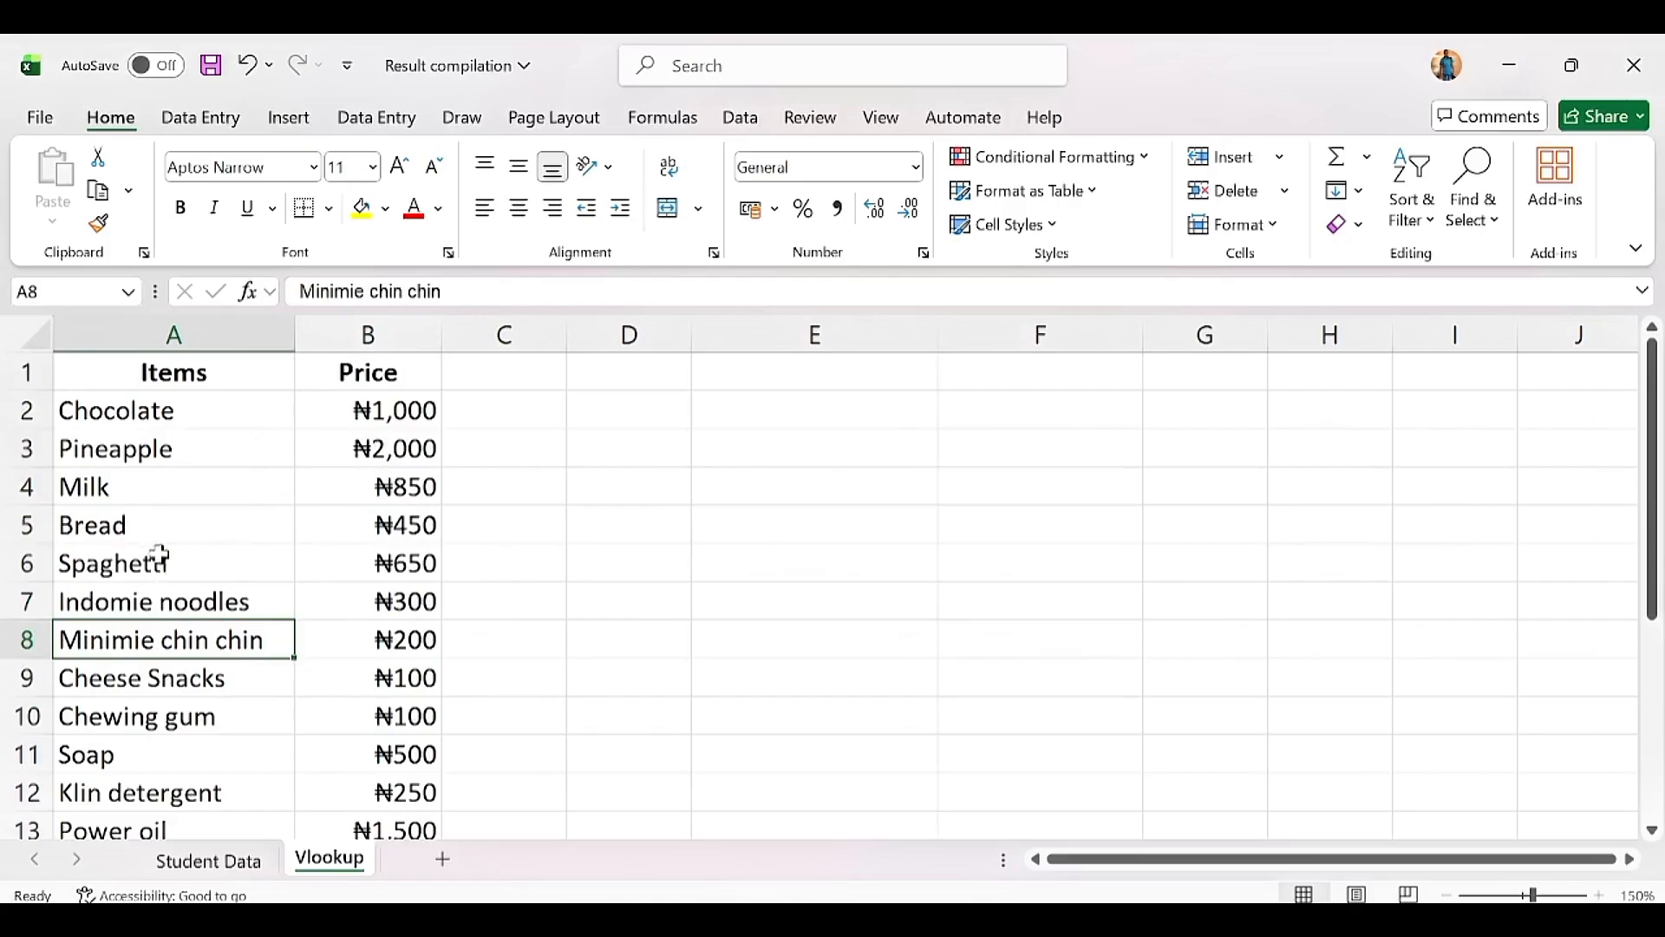
pyautogui.click(157, 484)
pyautogui.press('Down')
pyautogui.press('Down')
pyautogui.press('Down')
pyautogui.press('Down')
pyautogui.press('Down')
pyautogui.press('Down')
pyautogui.press('Down')
pyautogui.press('Down')
pyautogui.press('Down')
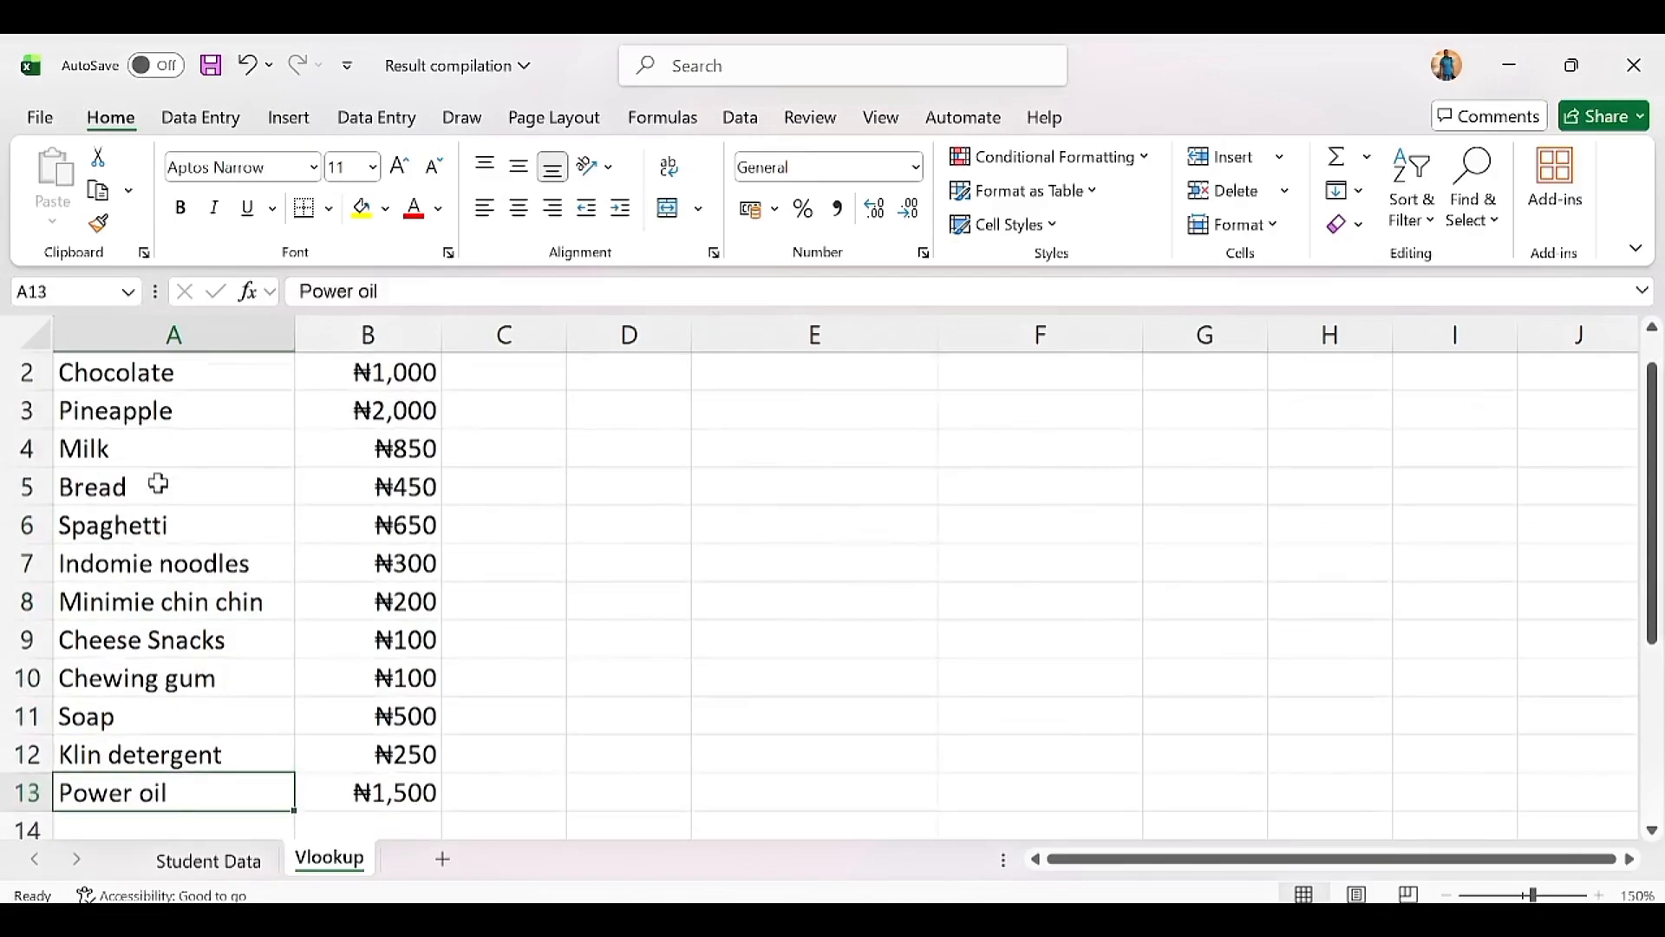
pyautogui.press('Right')
pyautogui.press('Up')
pyautogui.press('Up')
pyautogui.press('Up')
pyautogui.press('Up')
pyautogui.press('Up')
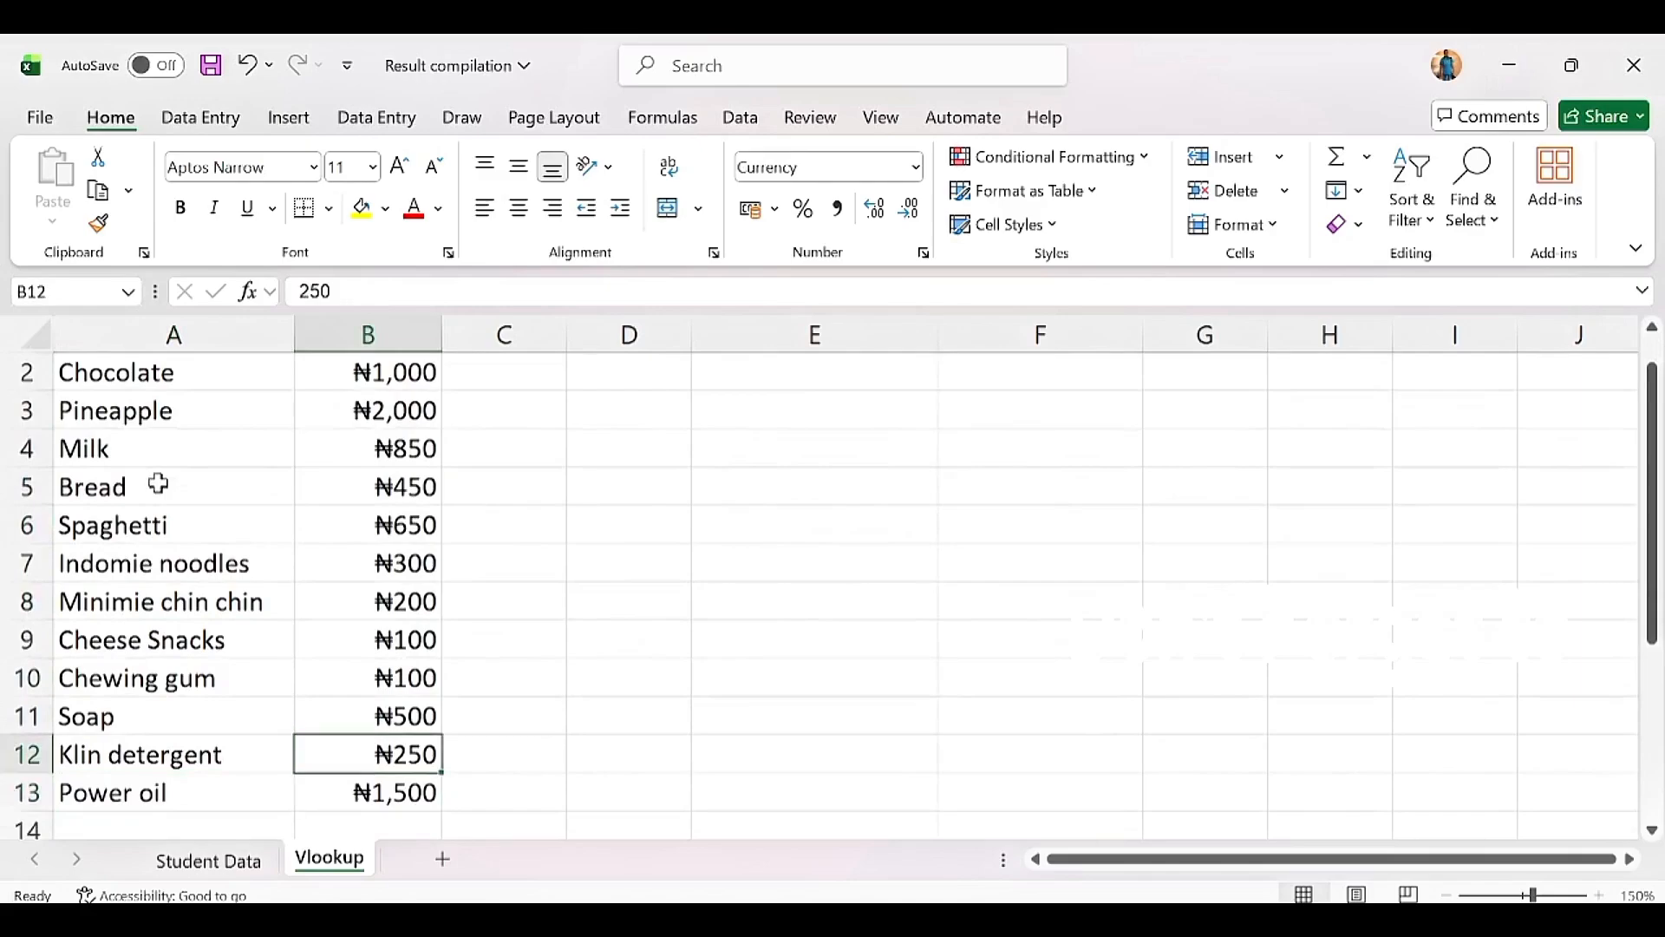
pyautogui.press('Up')
pyautogui.press('Up')
pyautogui.press('Up')
pyautogui.press('Up')
pyautogui.press('Up')
pyautogui.press('Up')
pyautogui.press('Up')
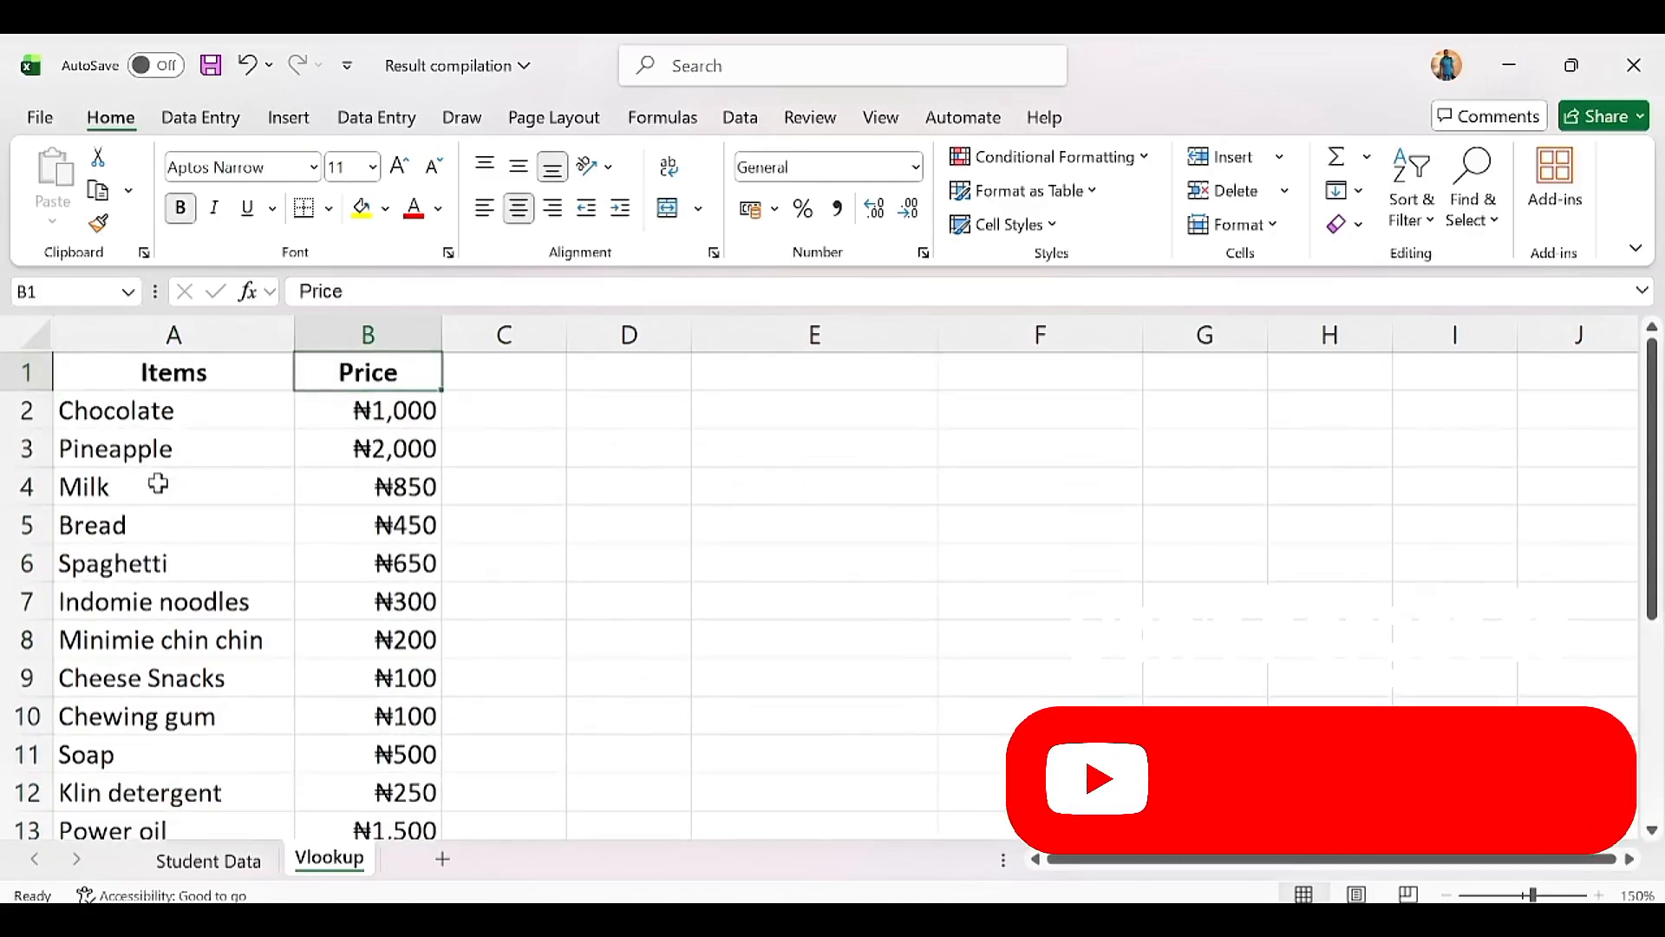
pyautogui.press('Left')
pyautogui.press('Down')
pyautogui.press('Down')
pyautogui.press('Down')
pyautogui.press('Down')
pyautogui.press('Down')
pyautogui.press('Down')
pyautogui.press('Down')
pyautogui.press('Down')
pyautogui.press('Down')
pyautogui.press('Down')
pyautogui.press('Down')
pyautogui.press('Down')
pyautogui.press('Down')
pyautogui.press('Down')
pyautogui.press('Down')
pyautogui.press('Down')
pyautogui.press('Down')
pyautogui.press('Down')
pyautogui.press('Down')
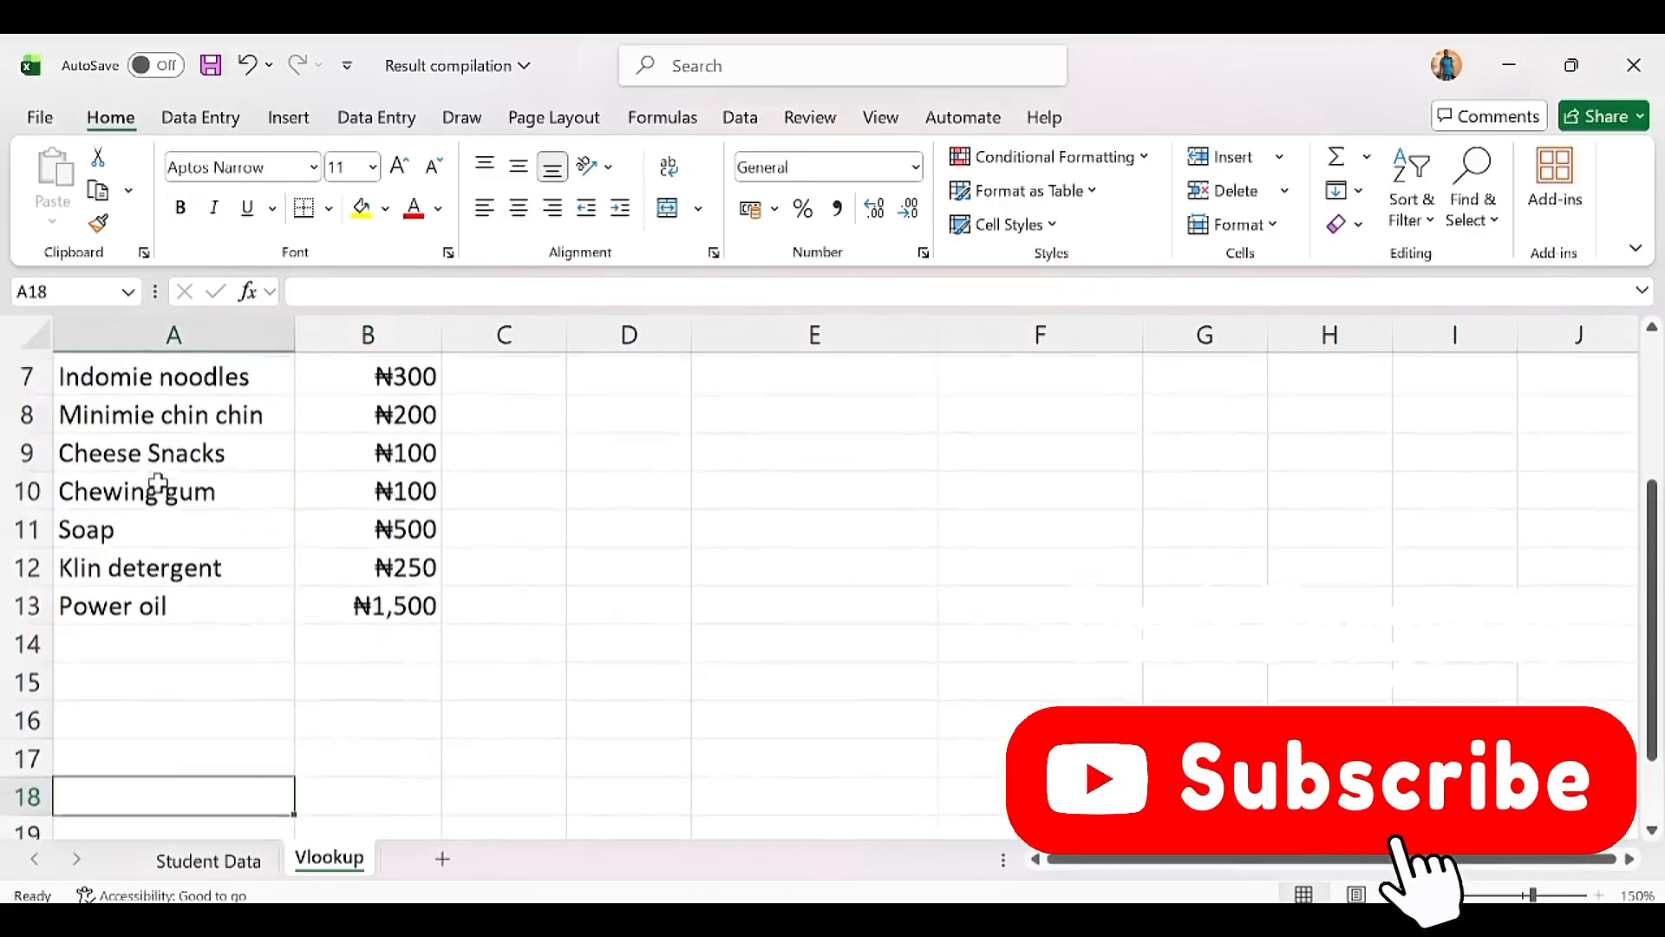
pyautogui.press('Down')
pyautogui.press('Down')
pyautogui.press('Down')
pyautogui.press('Up')
pyautogui.press('Up')
pyautogui.press('Up')
pyautogui.press('Up')
pyautogui.press('Up')
pyautogui.press('Up')
pyautogui.press('Up')
pyautogui.press('Up')
pyautogui.press('Up')
pyautogui.press('Up')
pyautogui.press('Up')
pyautogui.press('Up')
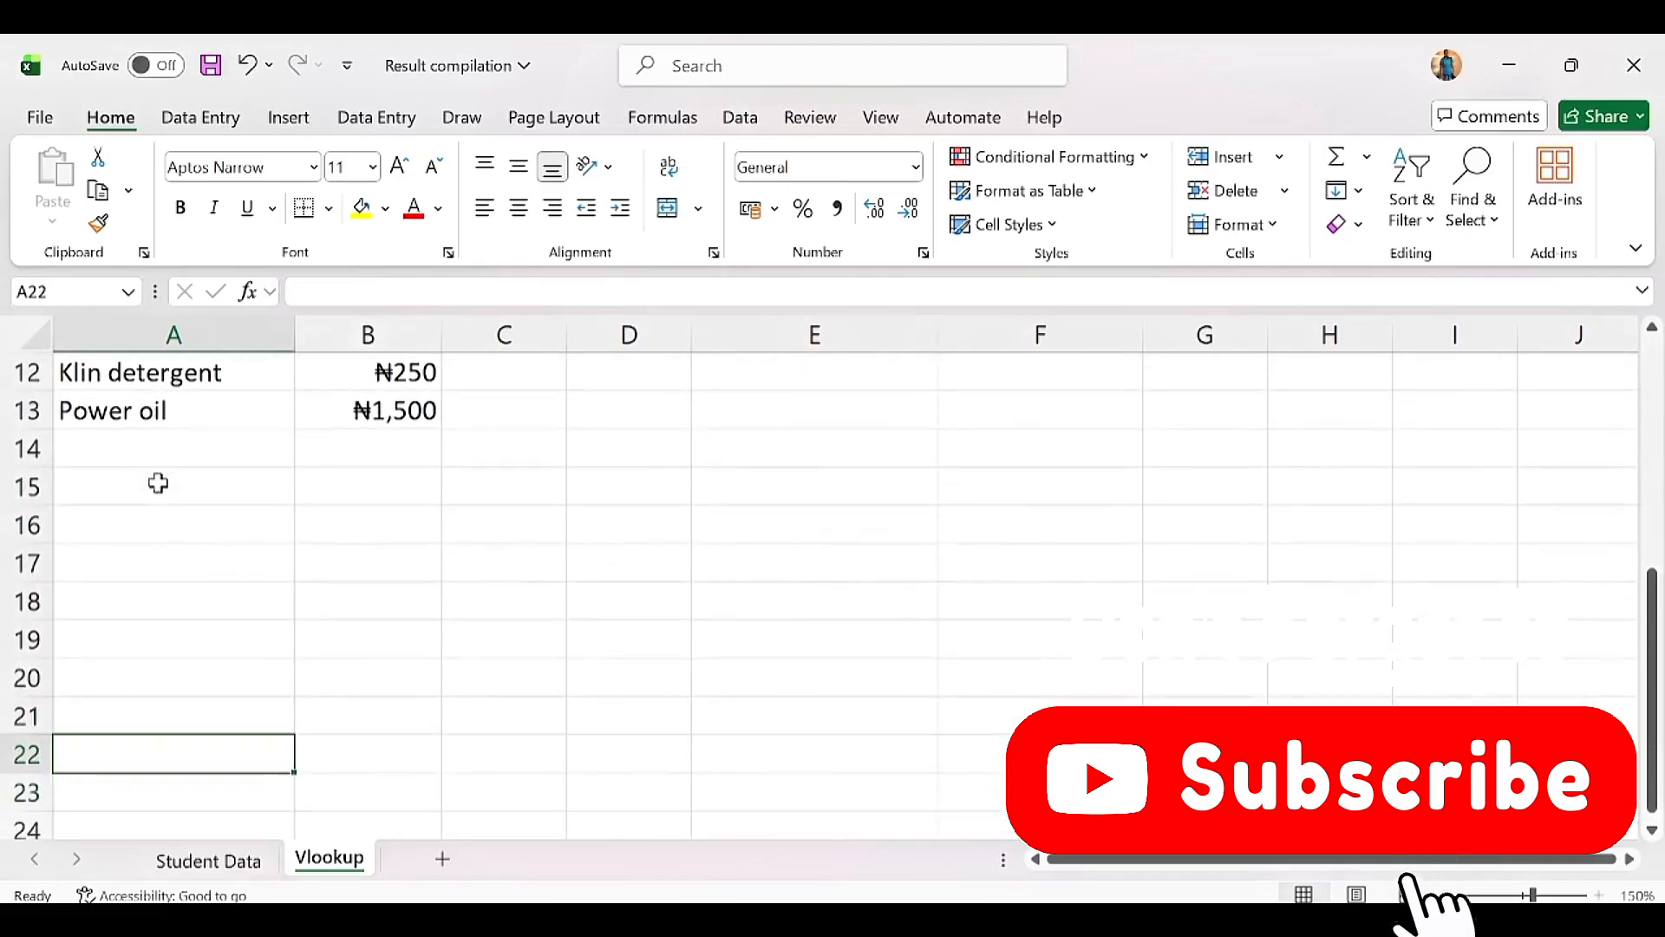
pyautogui.press('Up')
pyautogui.press('Up')
pyautogui.press('Up')
pyautogui.press('Up')
pyautogui.press('Up')
pyautogui.press('Up')
pyautogui.press('Up')
pyautogui.press('Up')
pyautogui.press('Up')
pyautogui.press('Up')
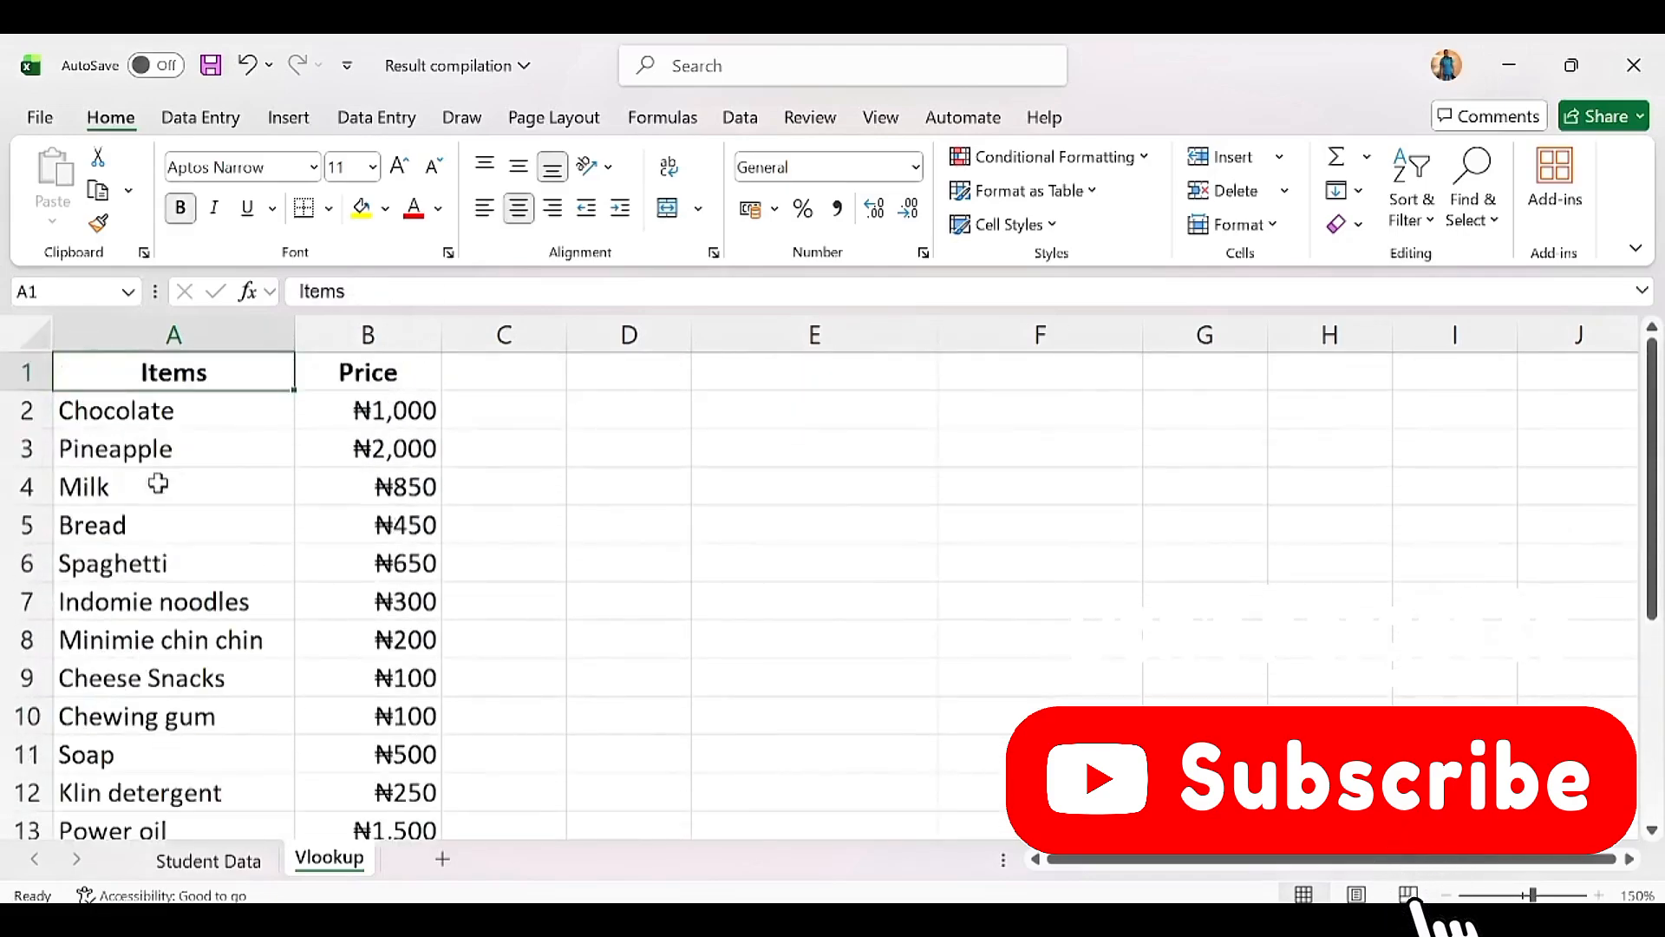
pyautogui.press('Down')
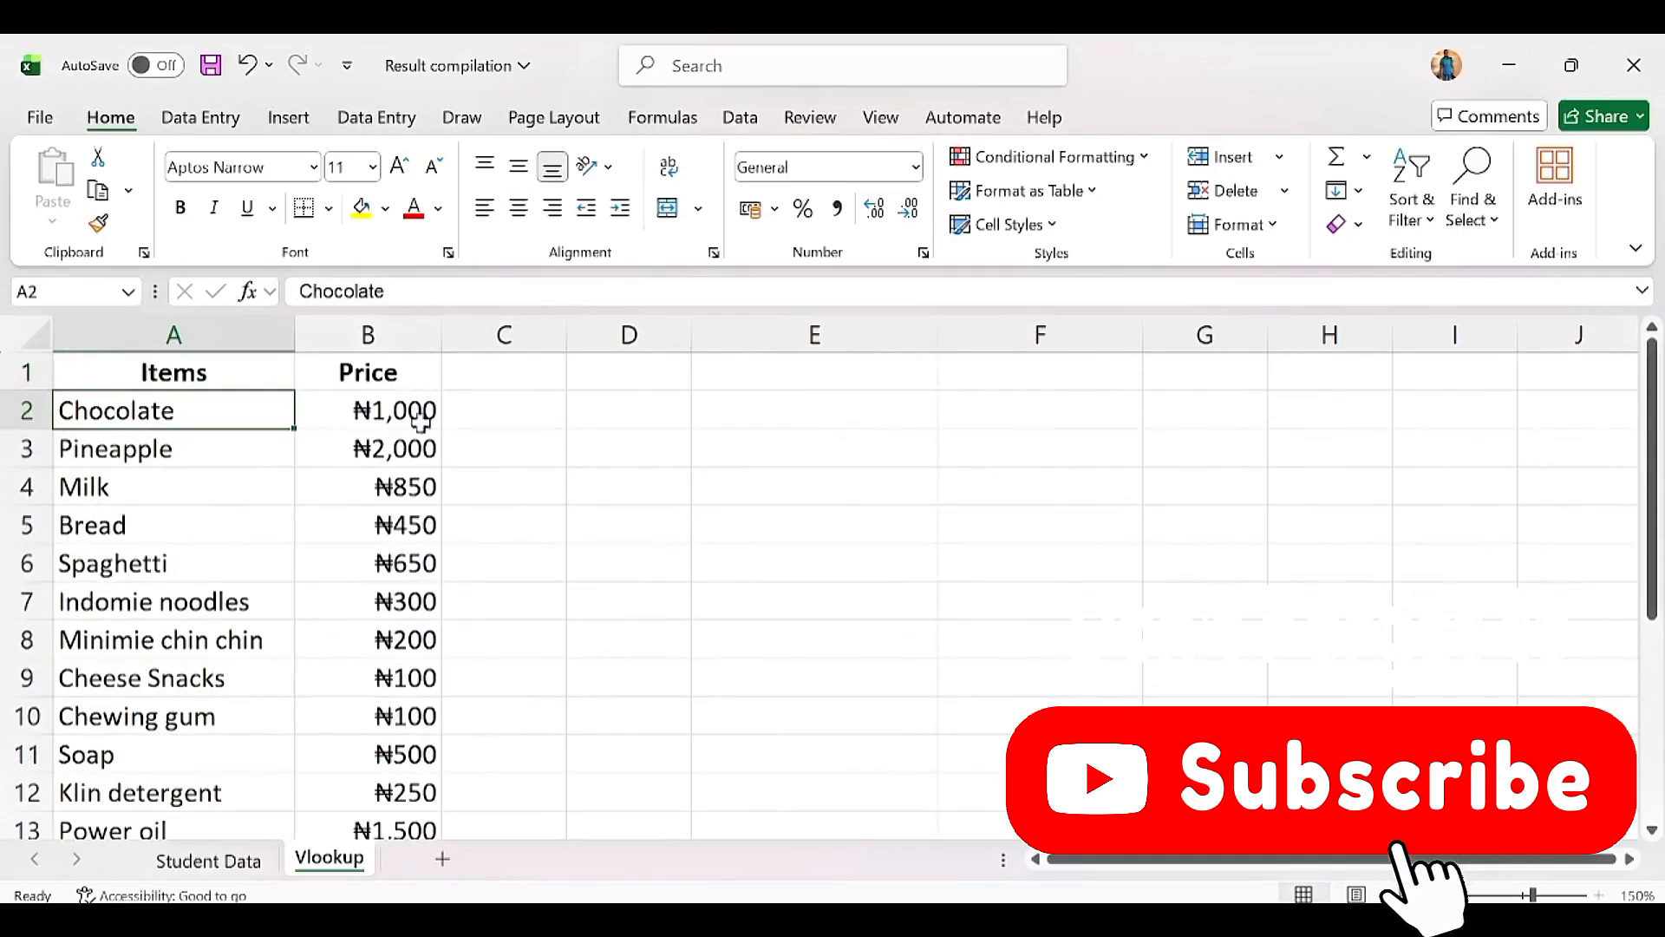
# Step: Enter the headers 'Names of Item' in E2 and 'Price' in F2
pyautogui.click(796, 414)
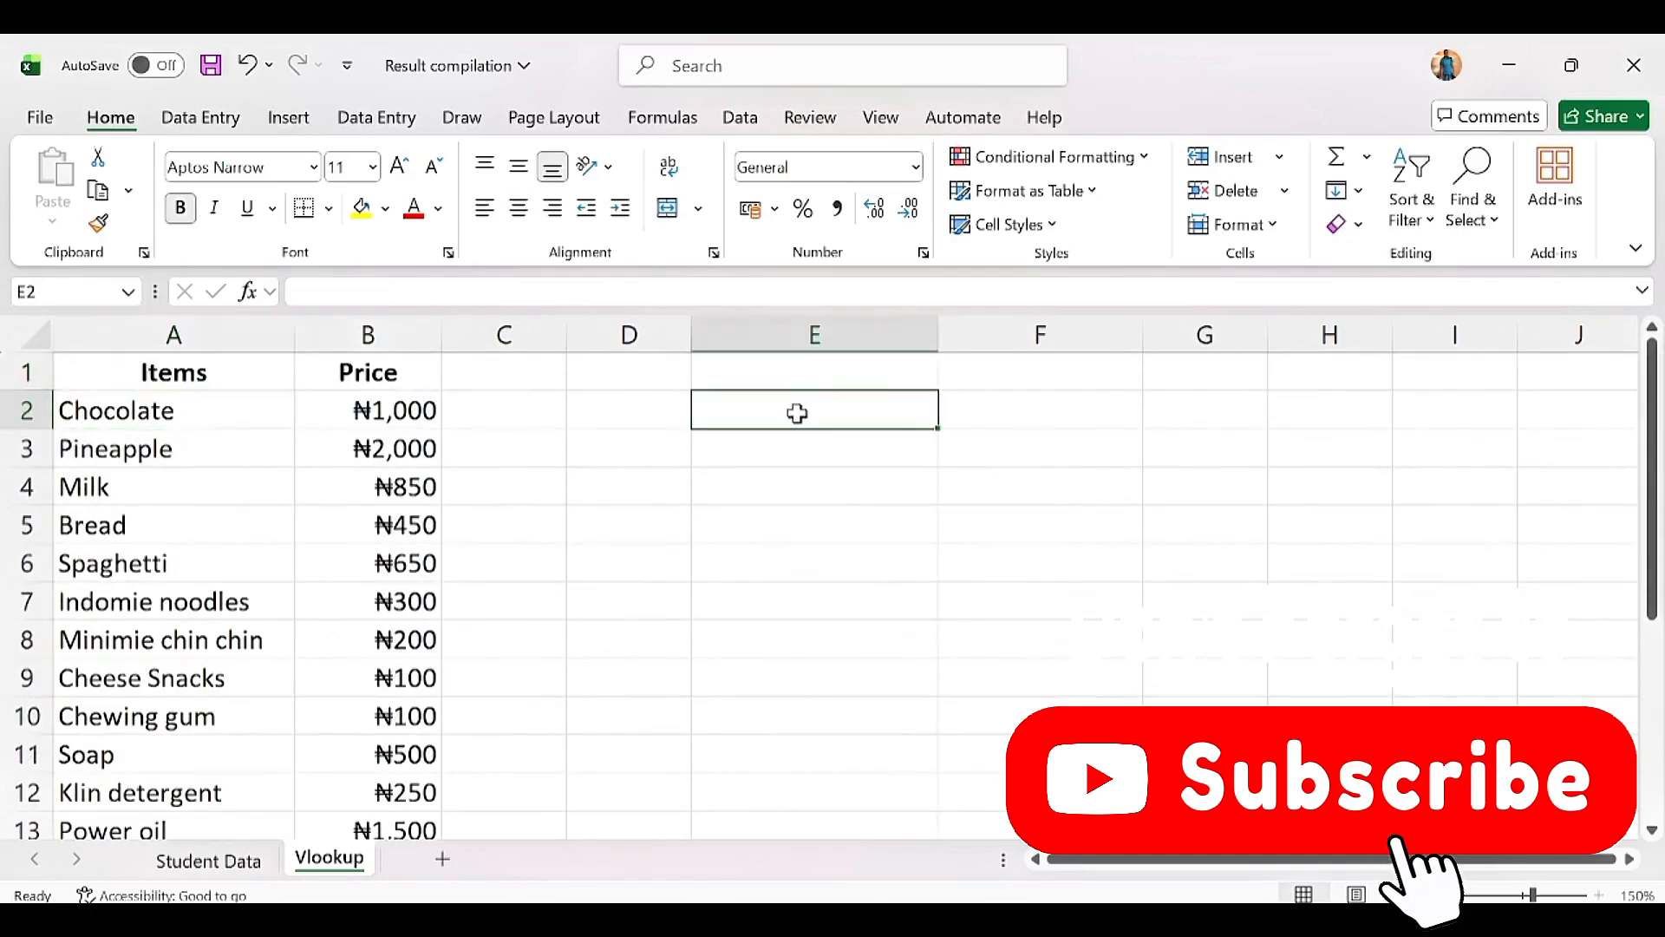
pyautogui.write('Nmaes')
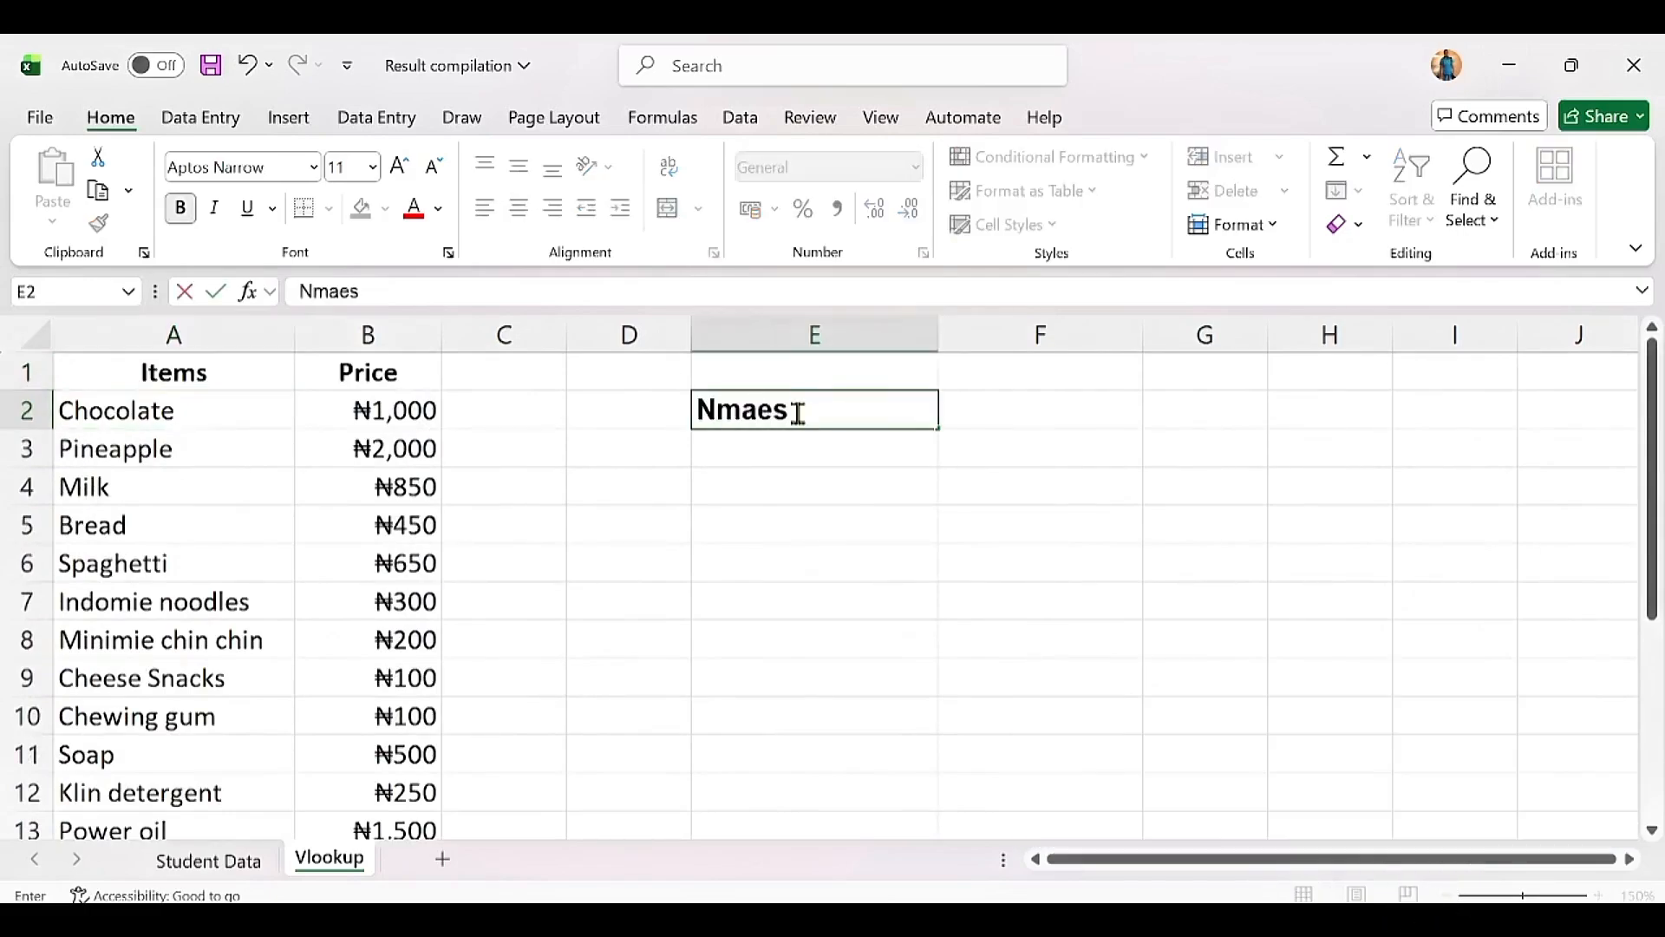
pyautogui.press('BackSpace')
pyautogui.press('BackSpace')
pyautogui.press('BackSpace')
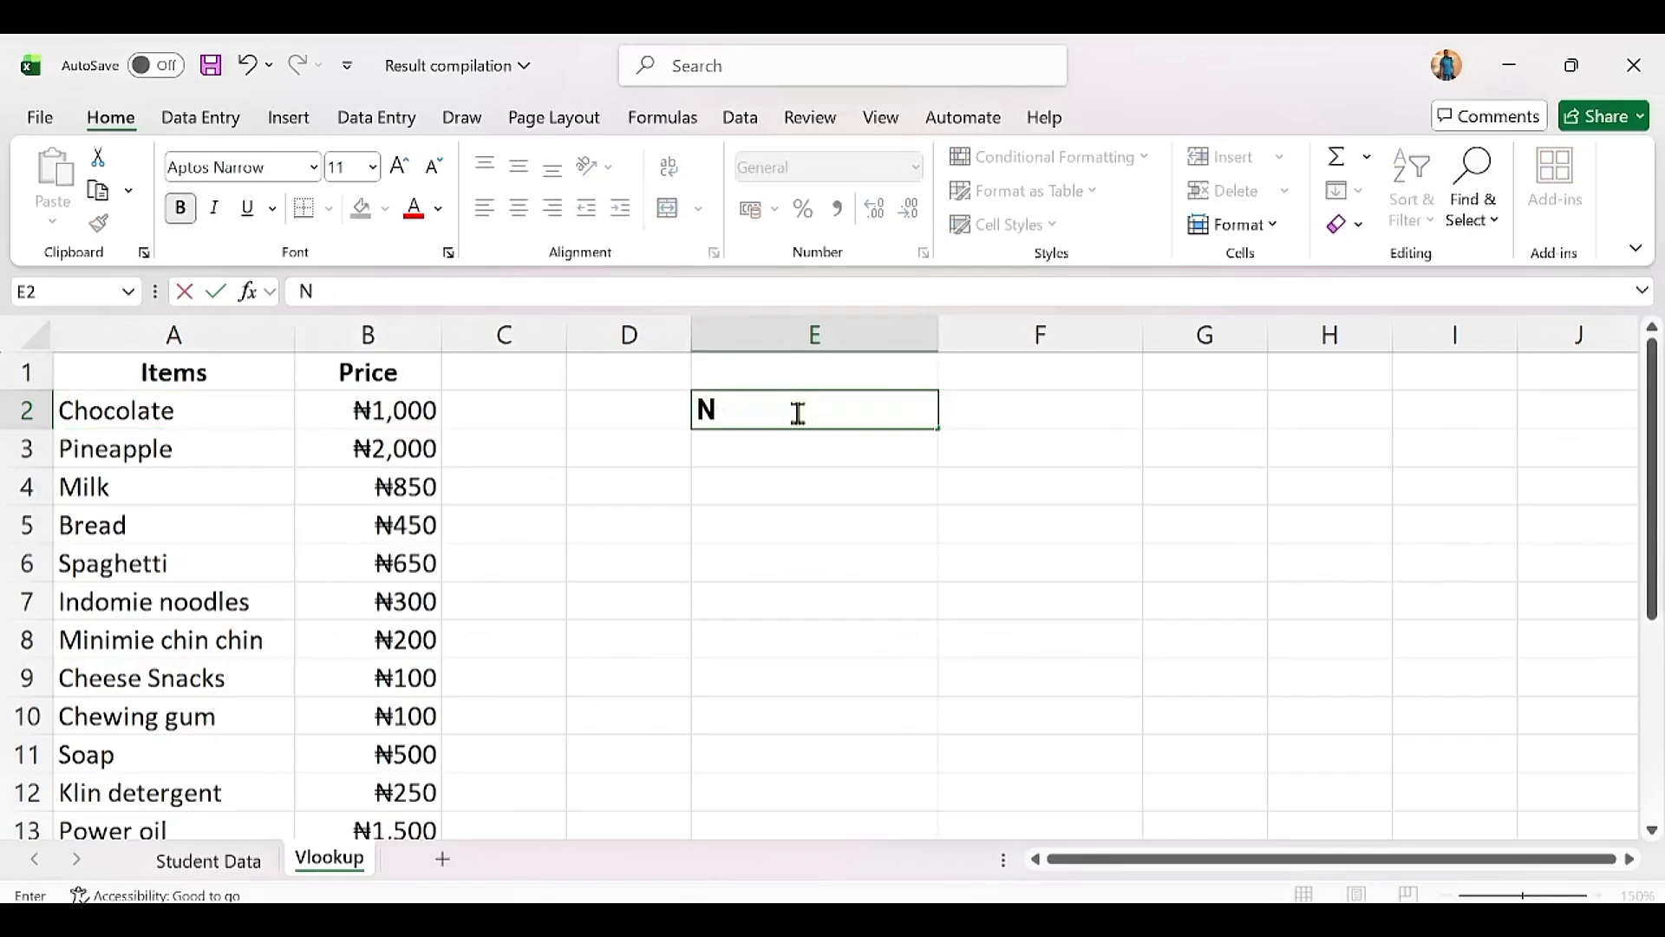
pyautogui.write('ames of Item')
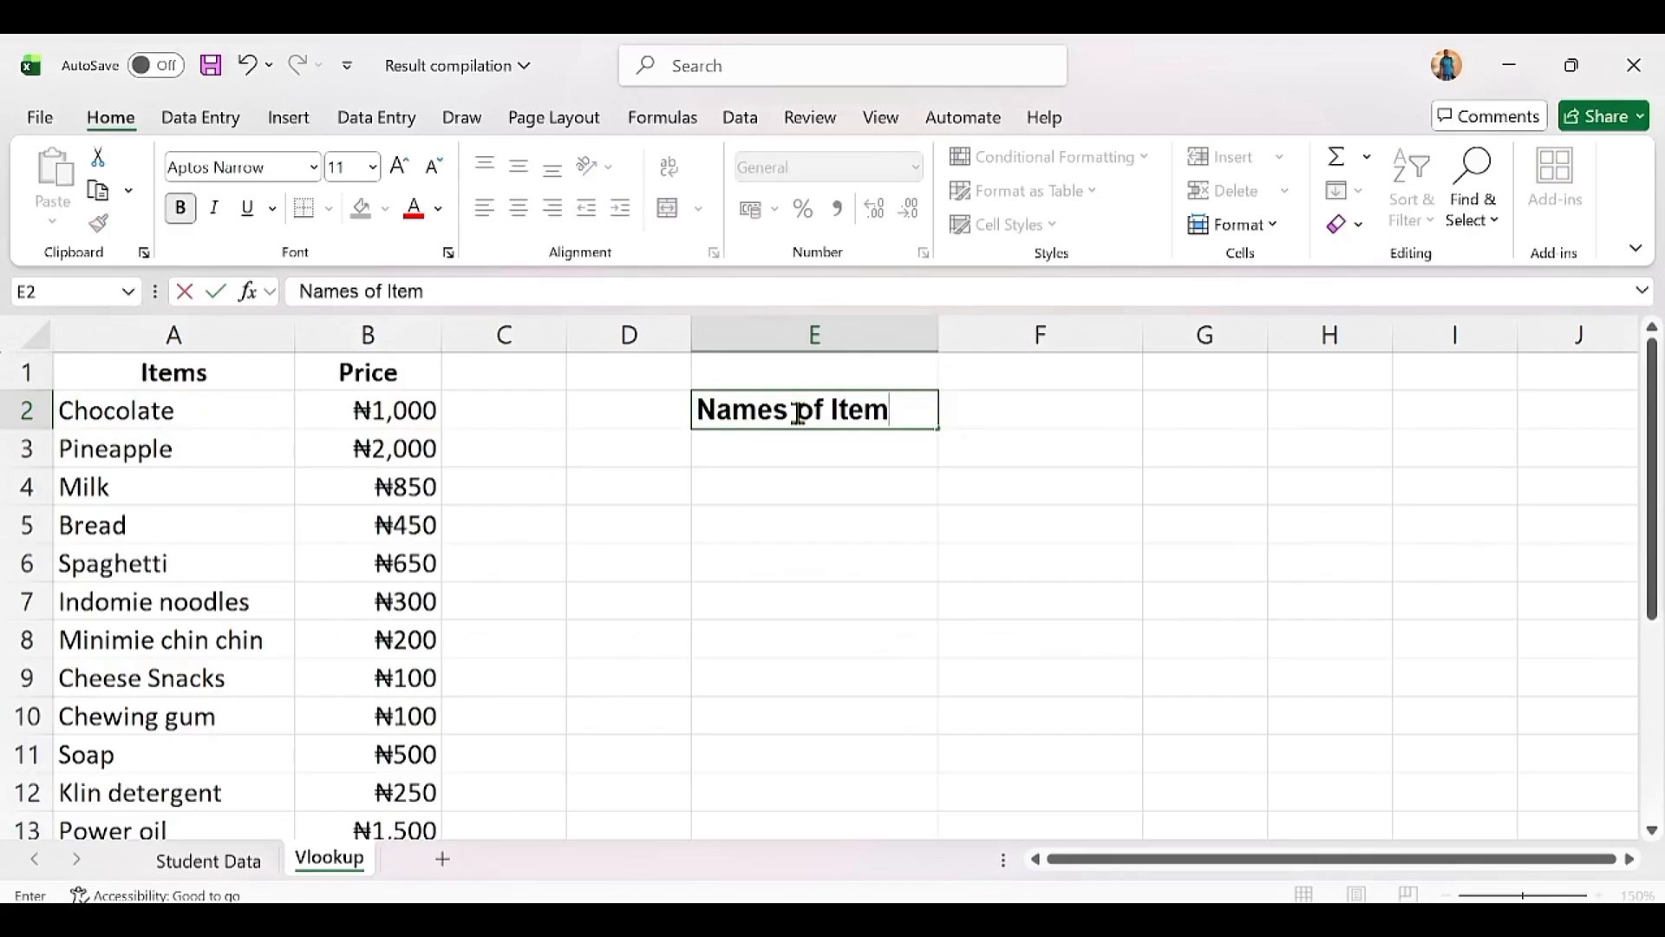
pyautogui.press('Tab')
pyautogui.write('Pri')
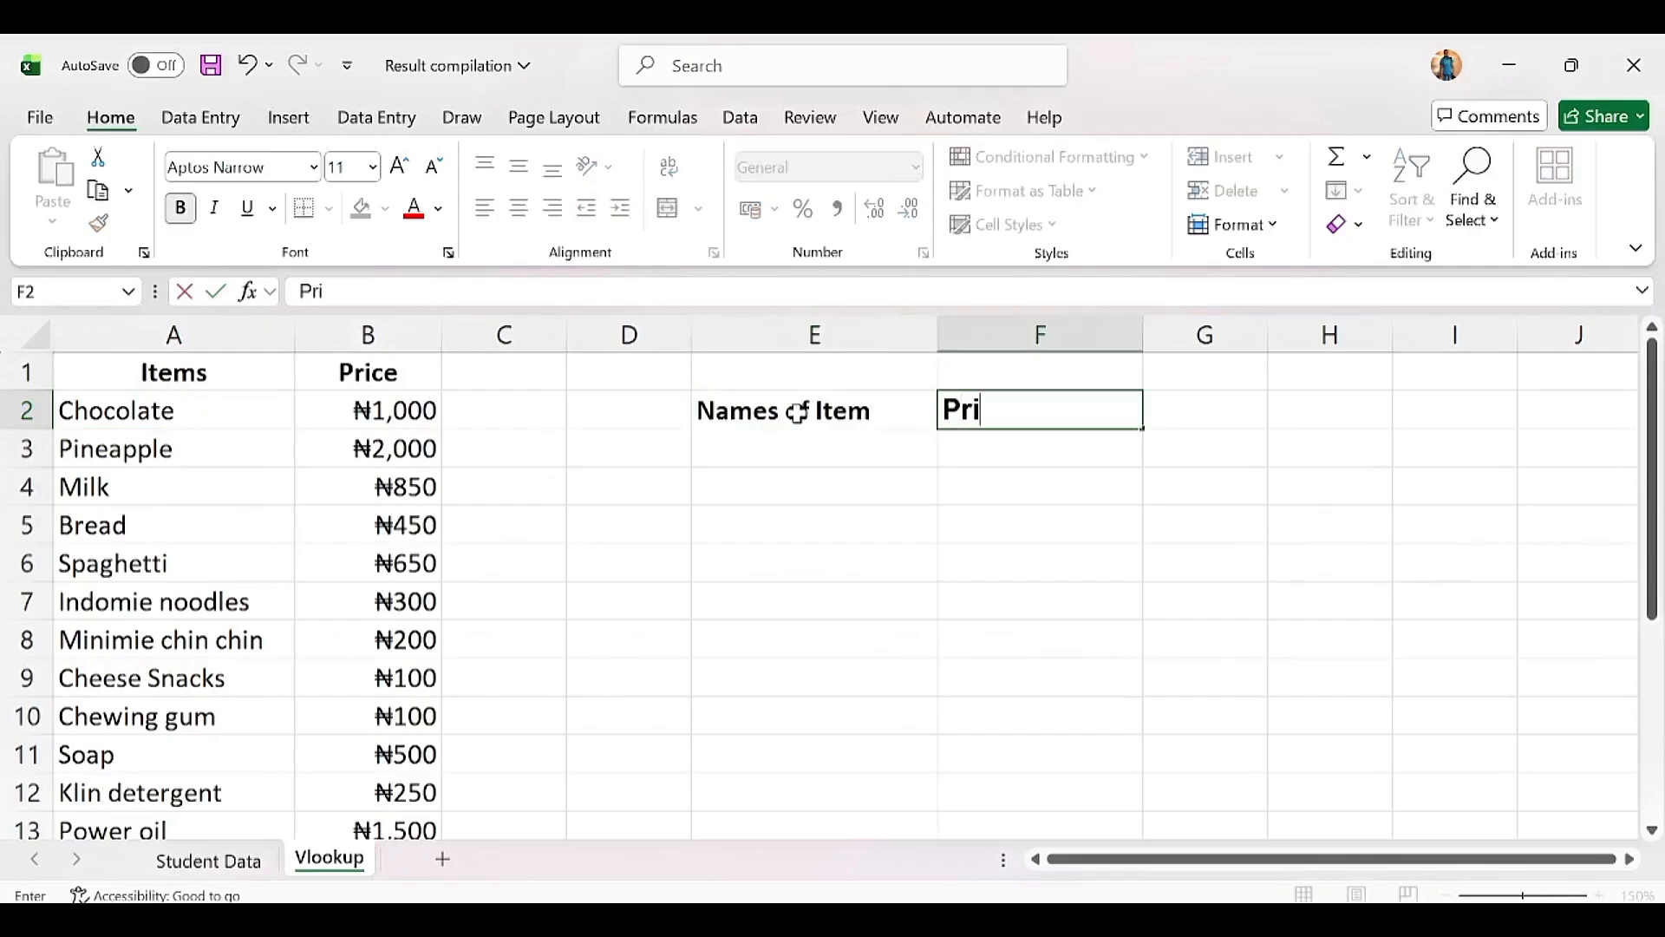
pyautogui.click(816, 444)
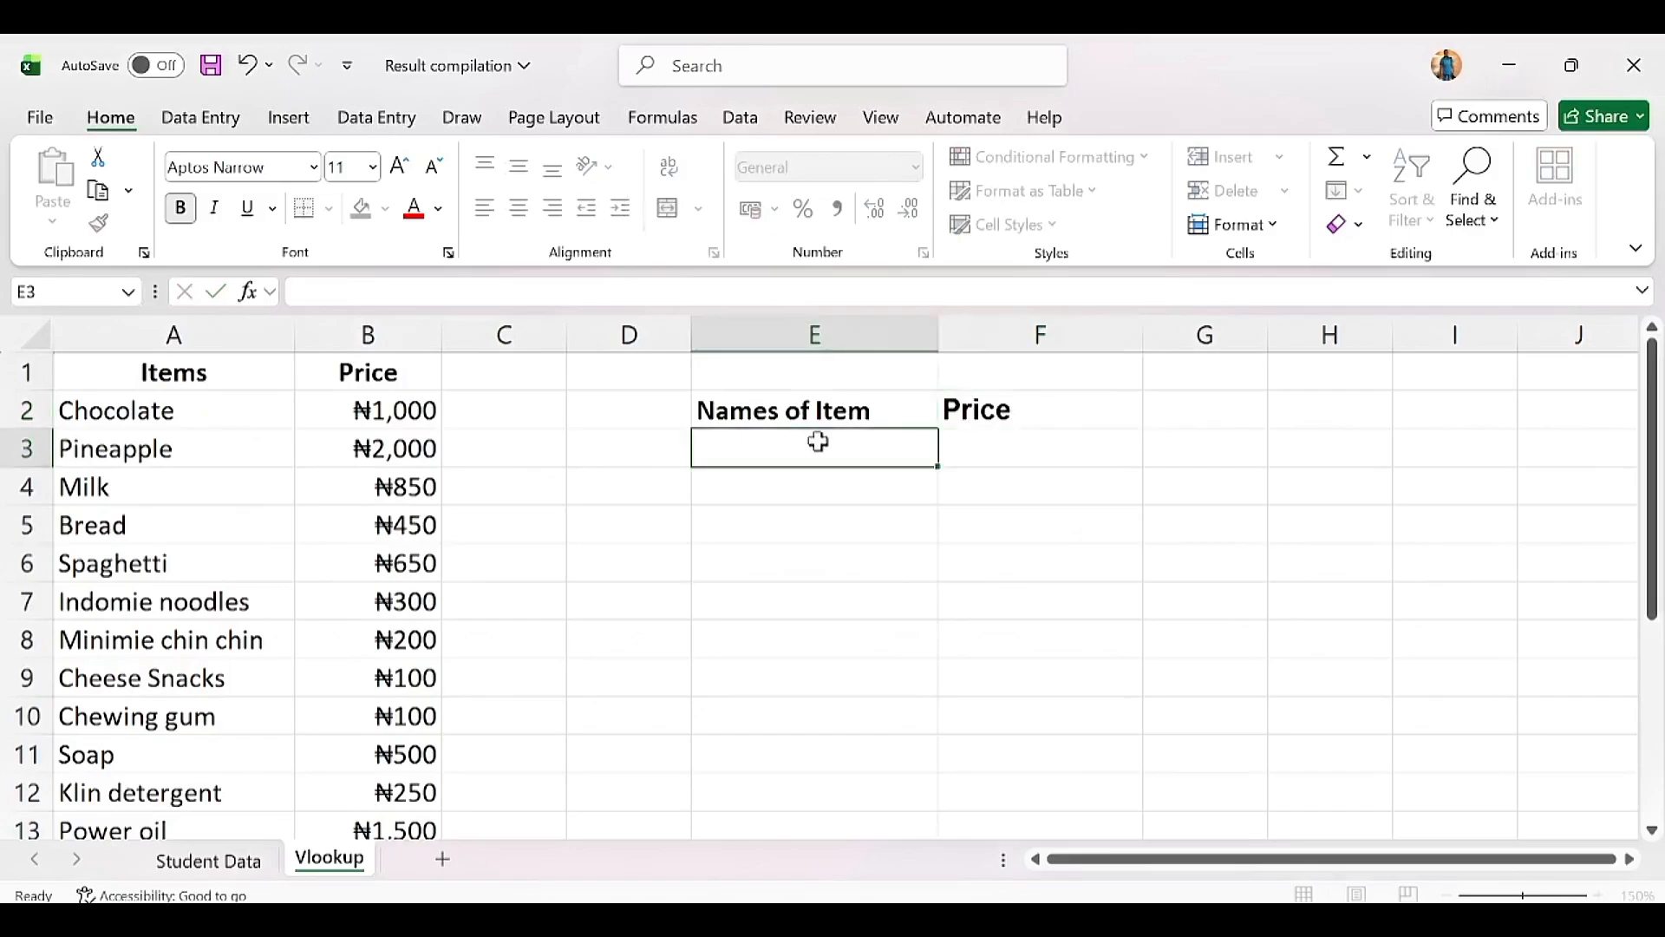
# Step: Enter Chocolate as the first lookup item in E3
pyautogui.write('Cho')
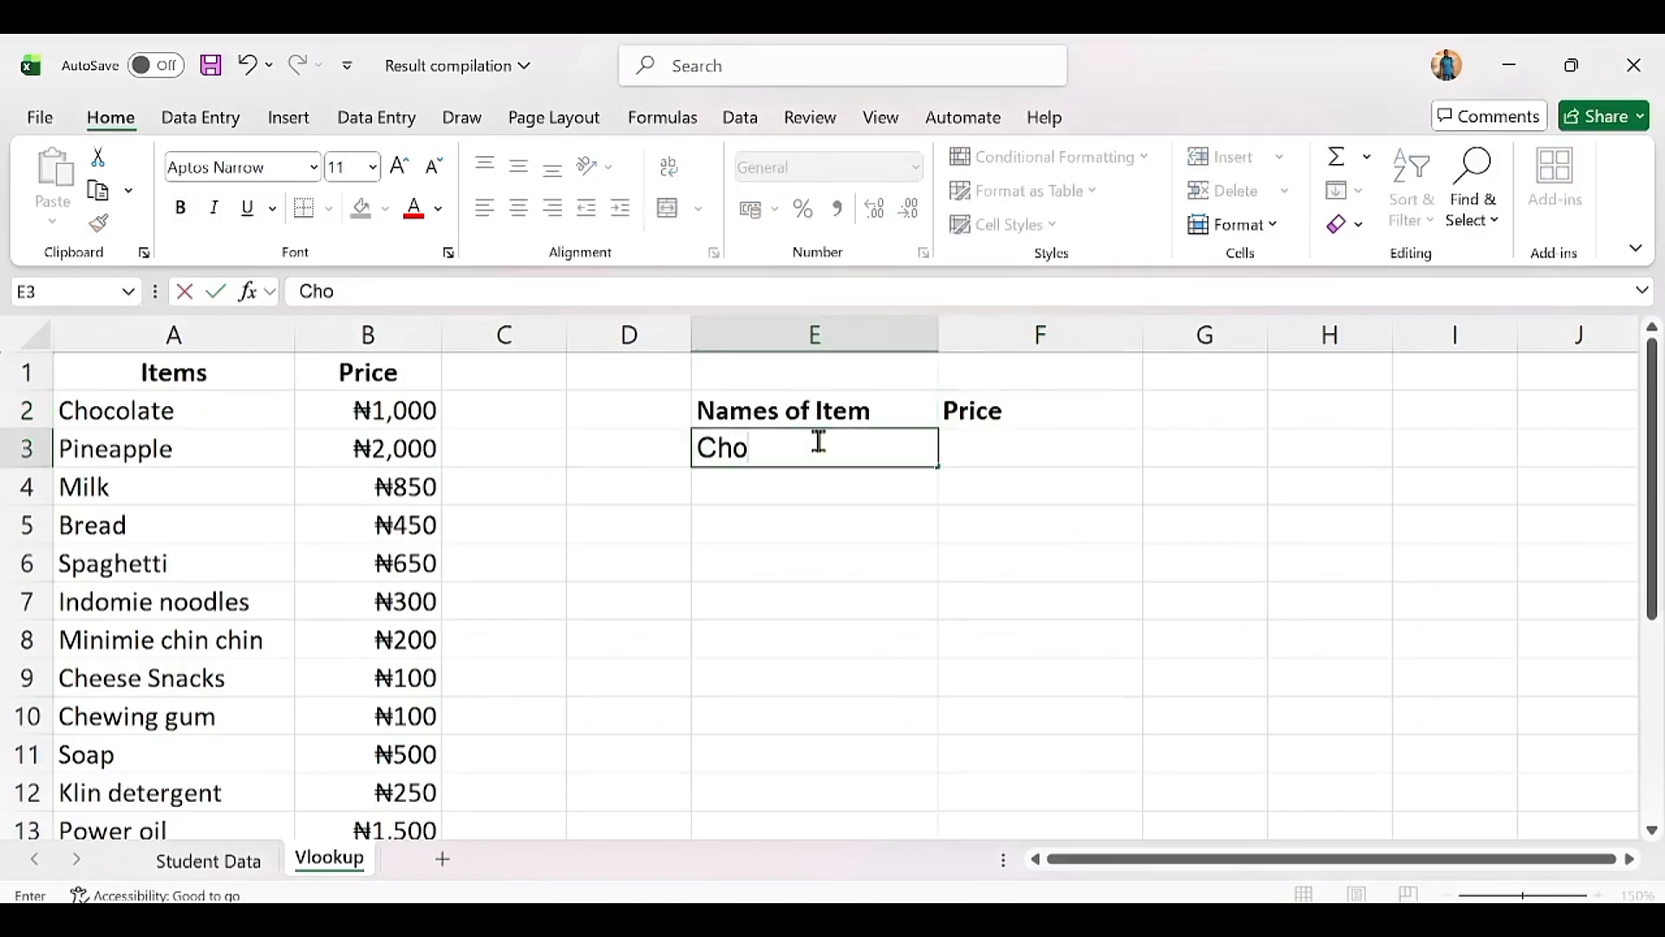
pyautogui.write('colate')
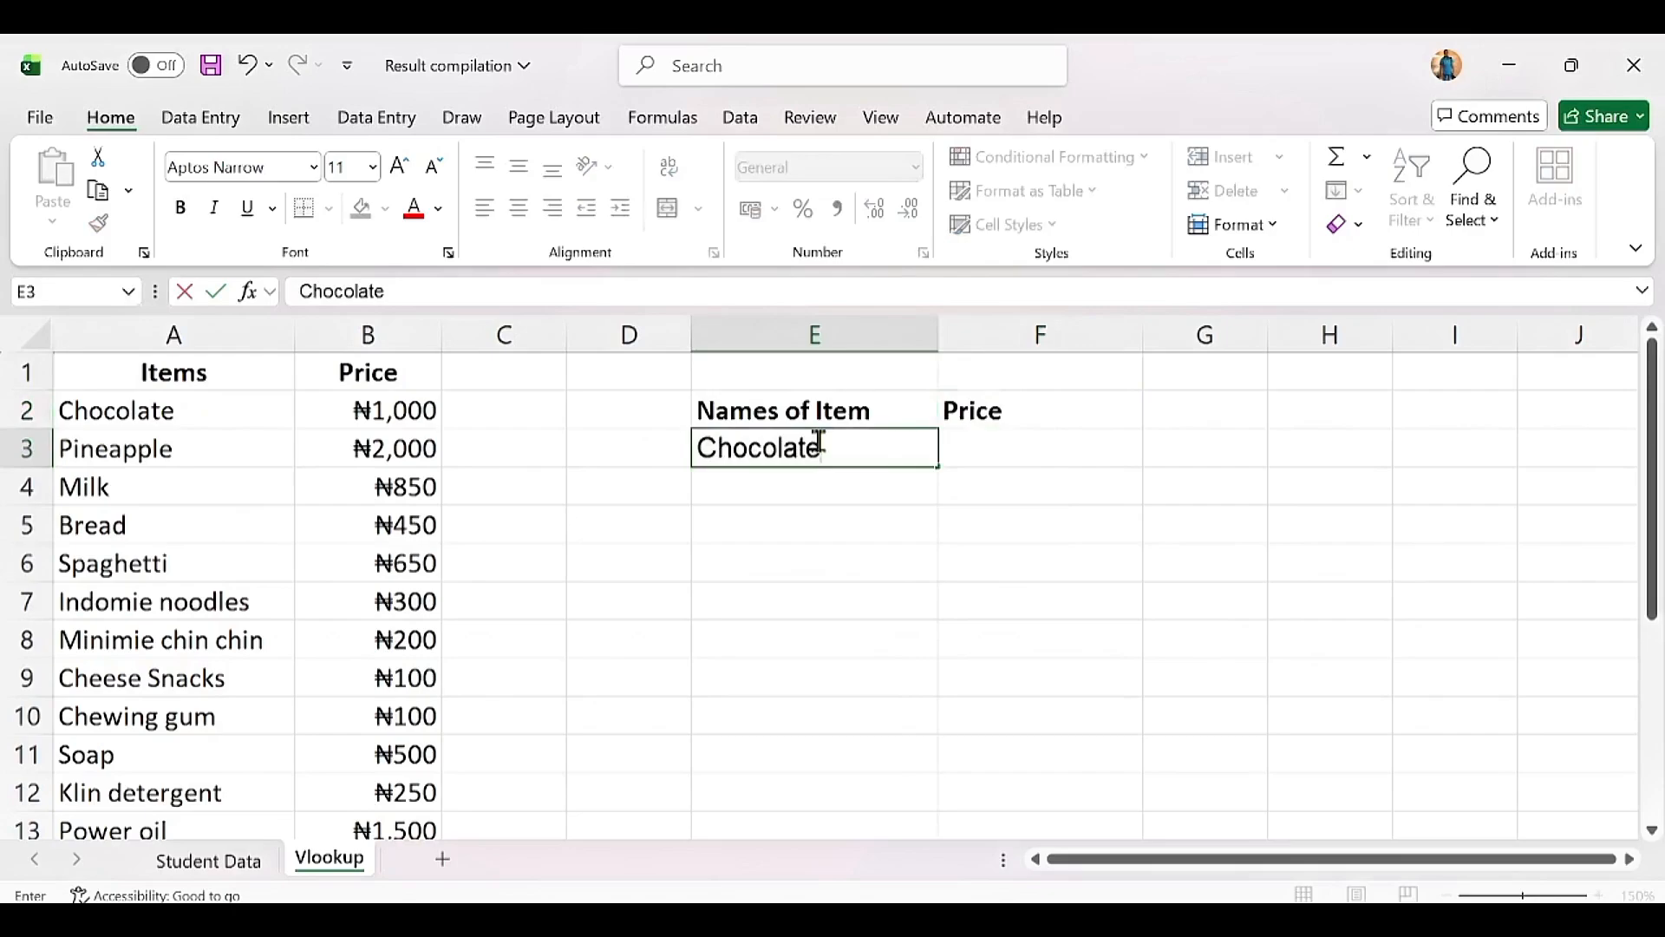
pyautogui.press('Tab')
pyautogui.click(805, 451)
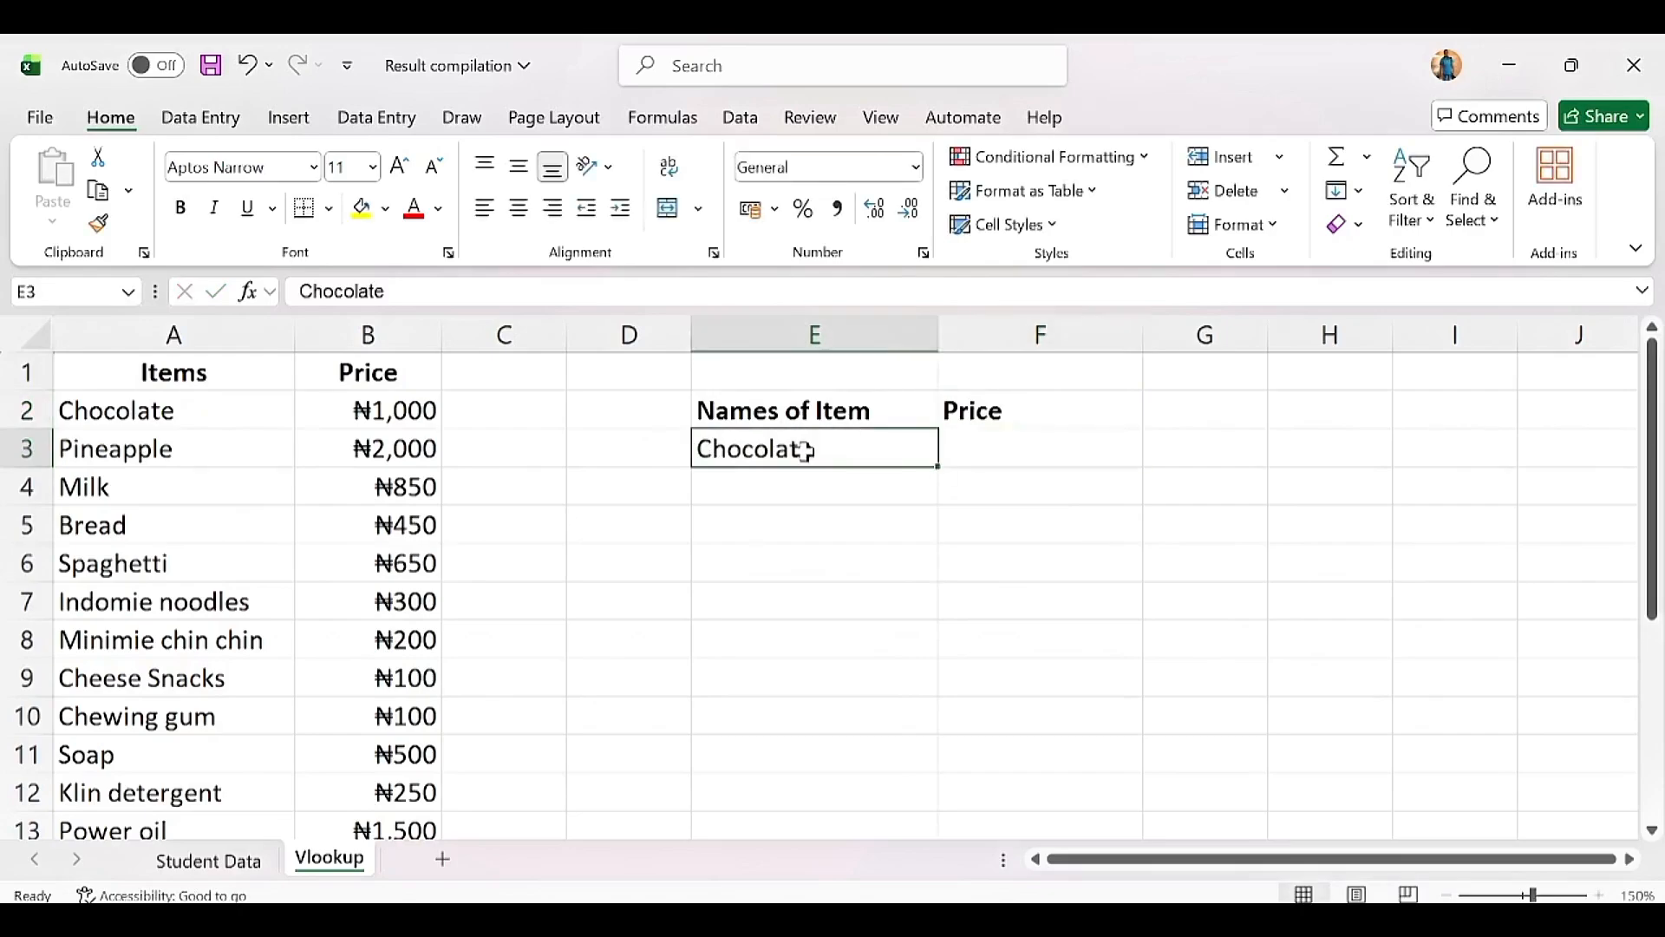
# Step: Start a VLOOKUP in F3 with E3 (Chocolate) as the lookup value
pyautogui.click(1016, 449)
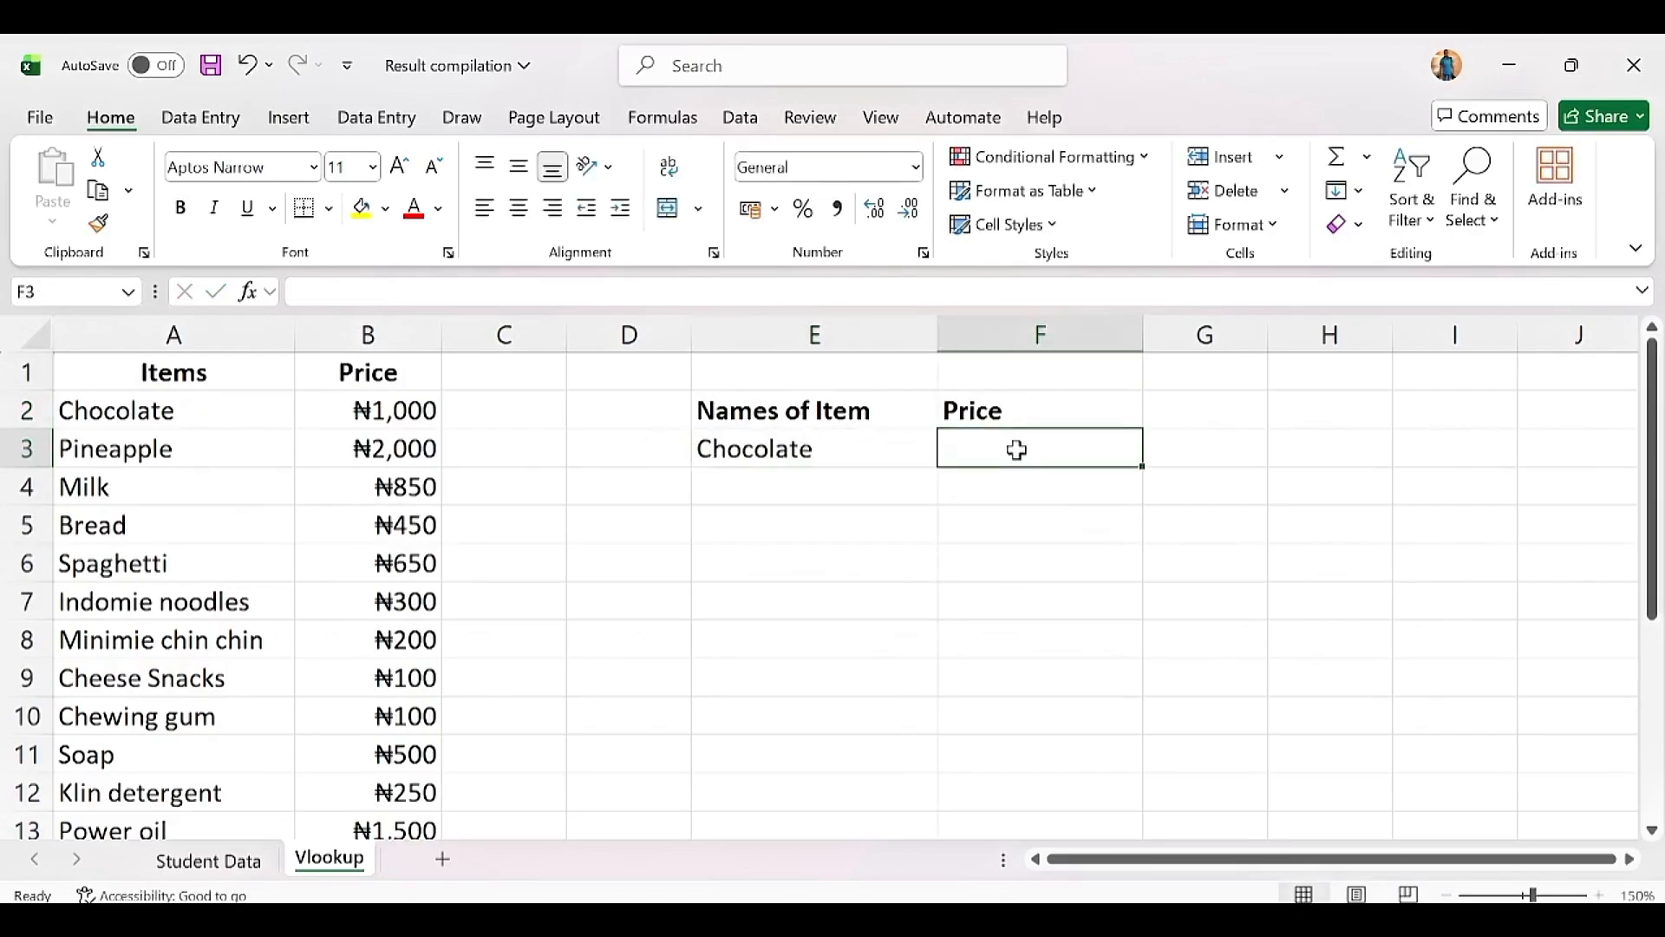
pyautogui.write('=')
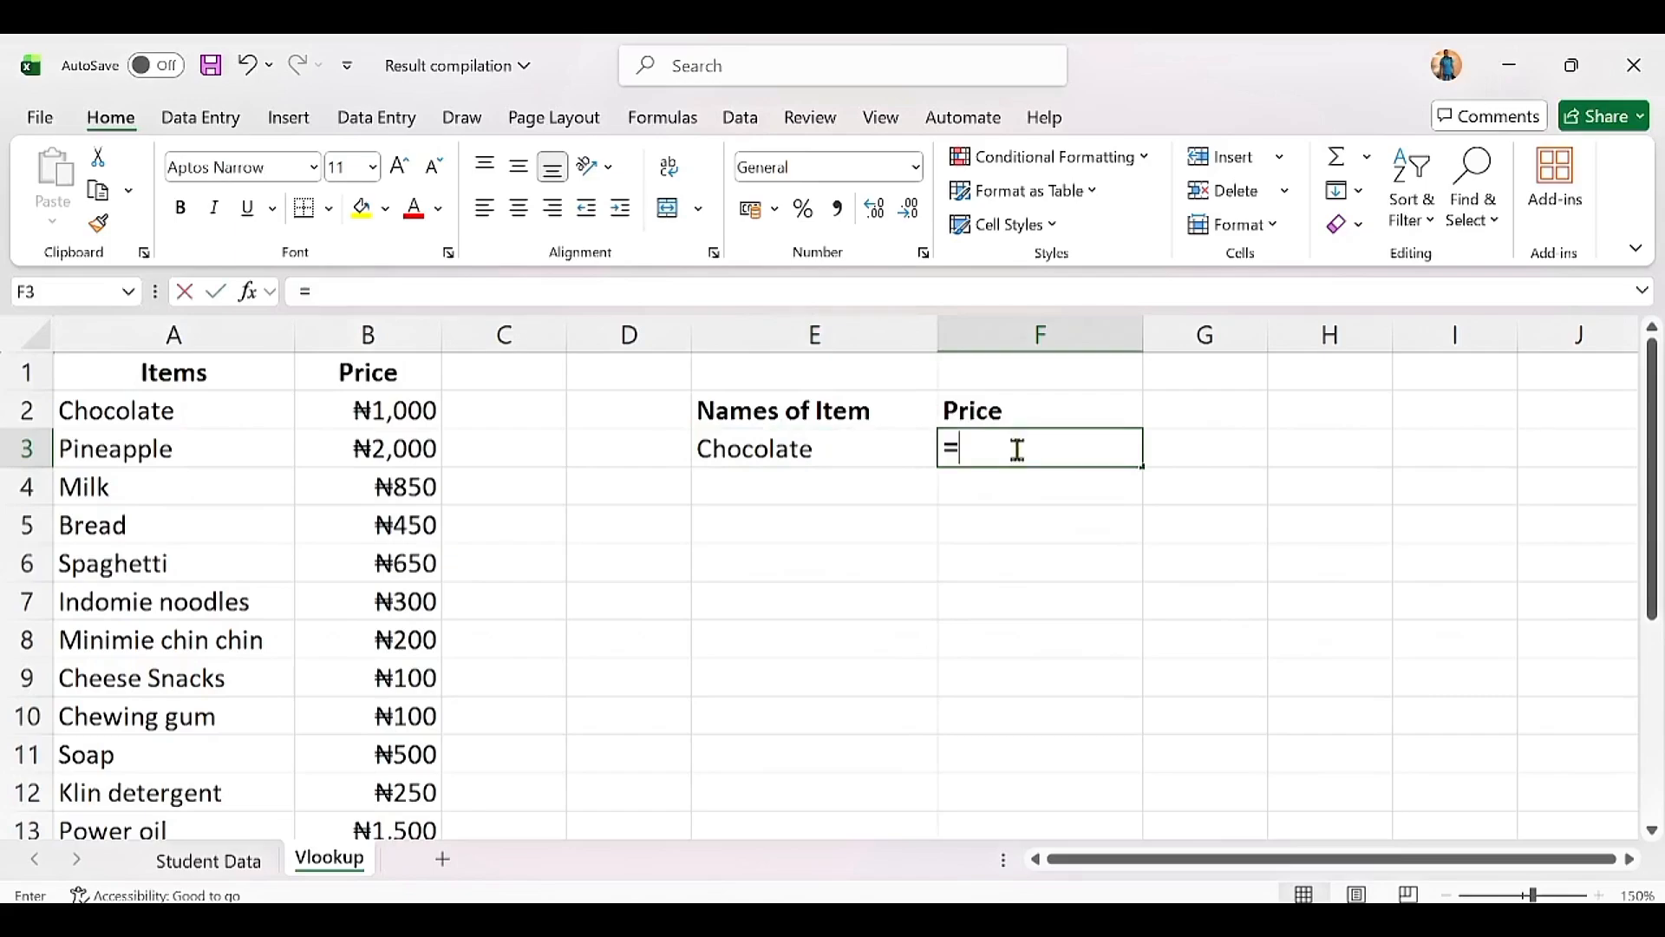
pyautogui.write('vlo')
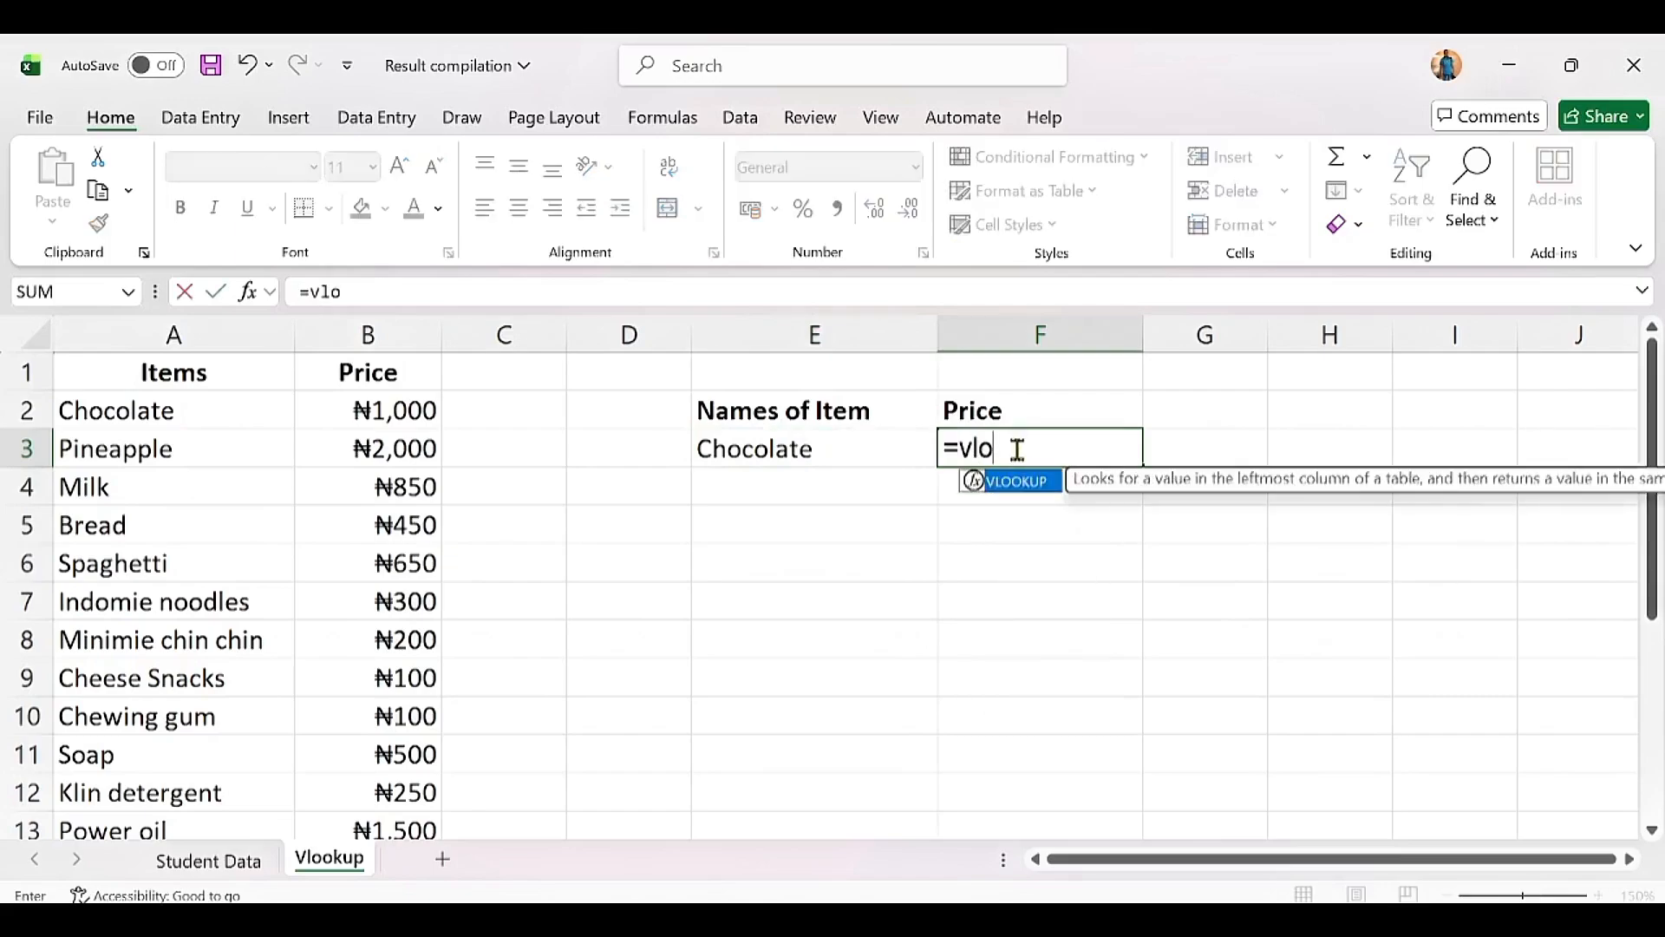
pyautogui.press('Tab')
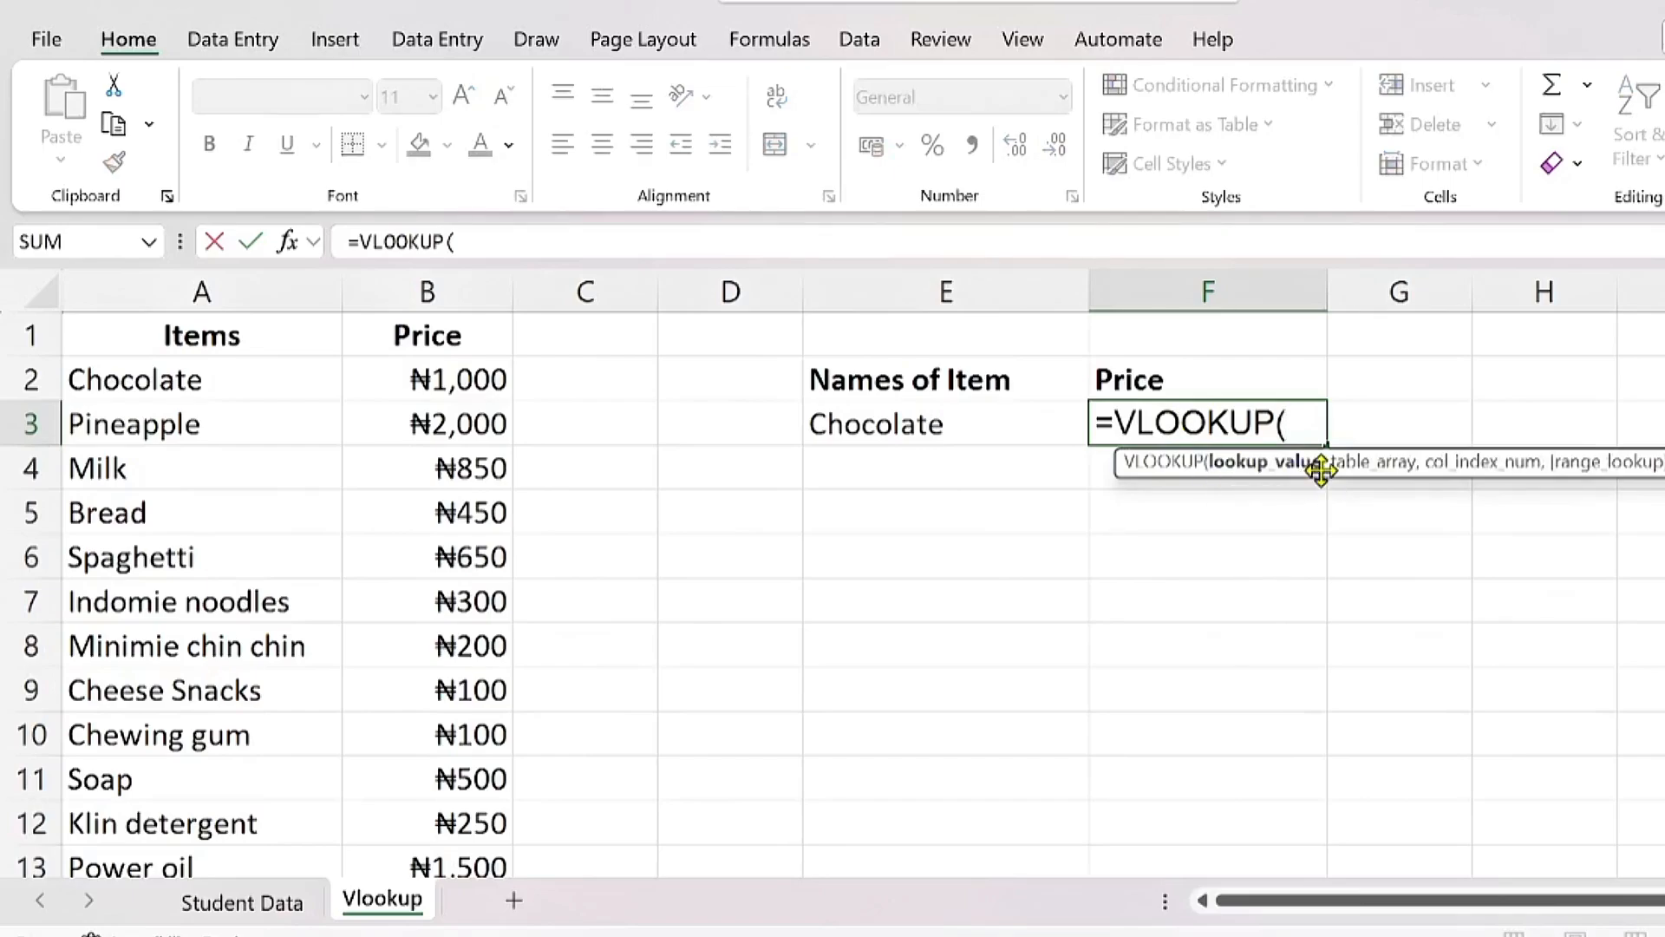
pyautogui.moveTo(1320, 468); pyautogui.dragTo(746, 525)
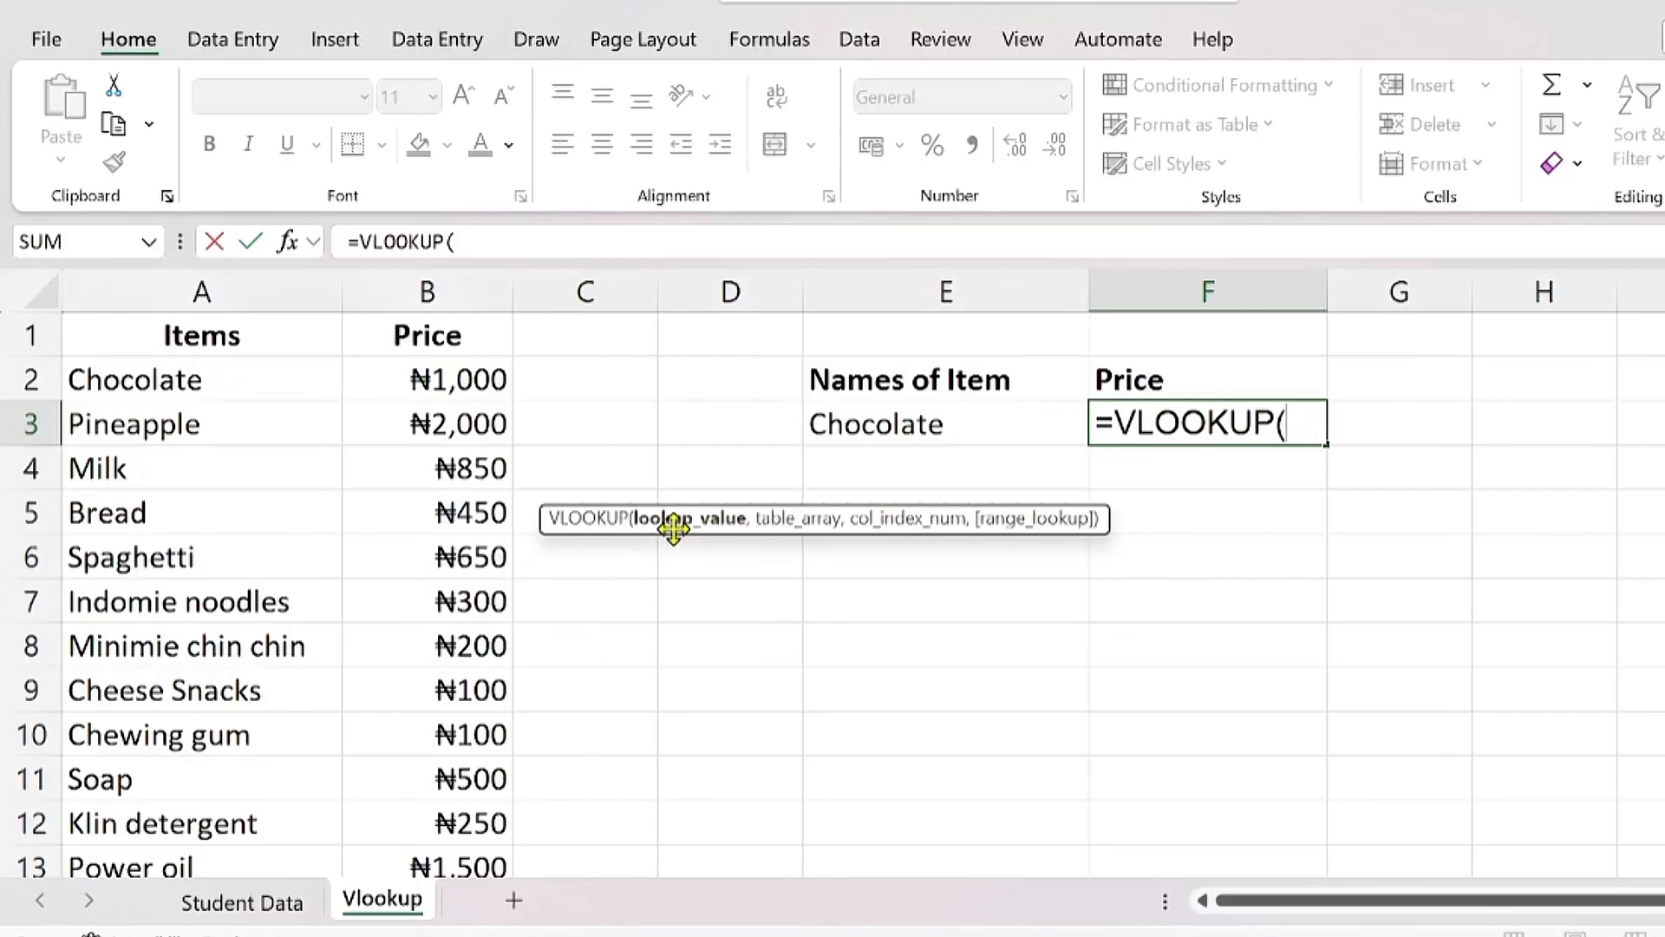
pyautogui.click(893, 419)
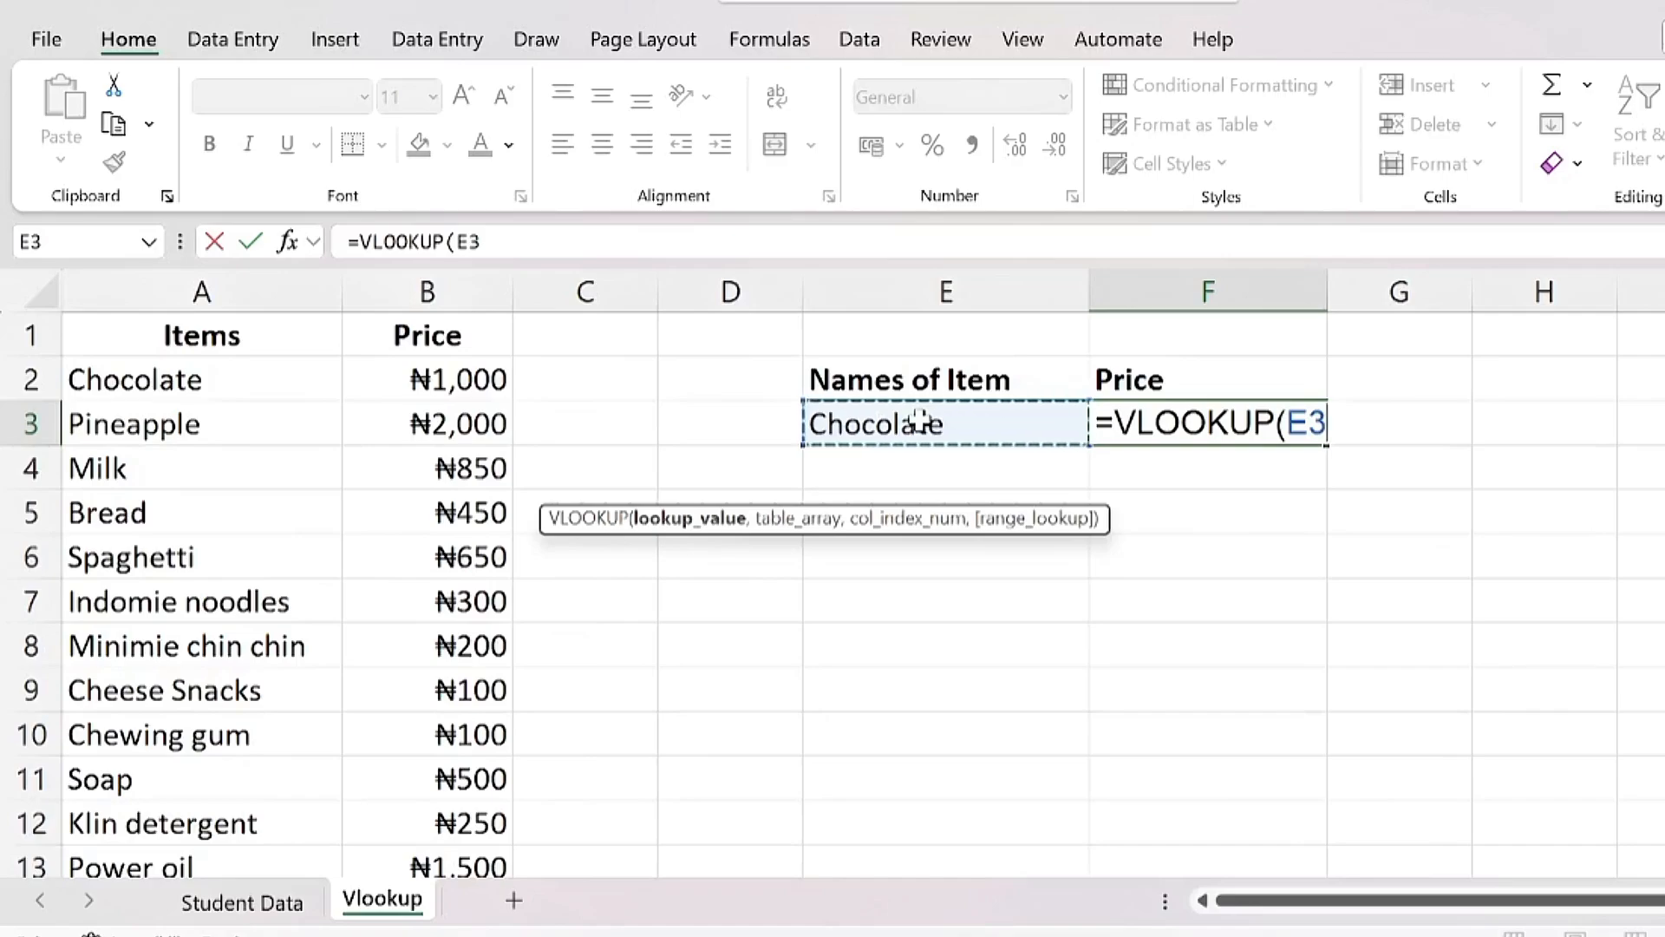
pyautogui.press('BackSpace')
pyautogui.press('BackSpace')
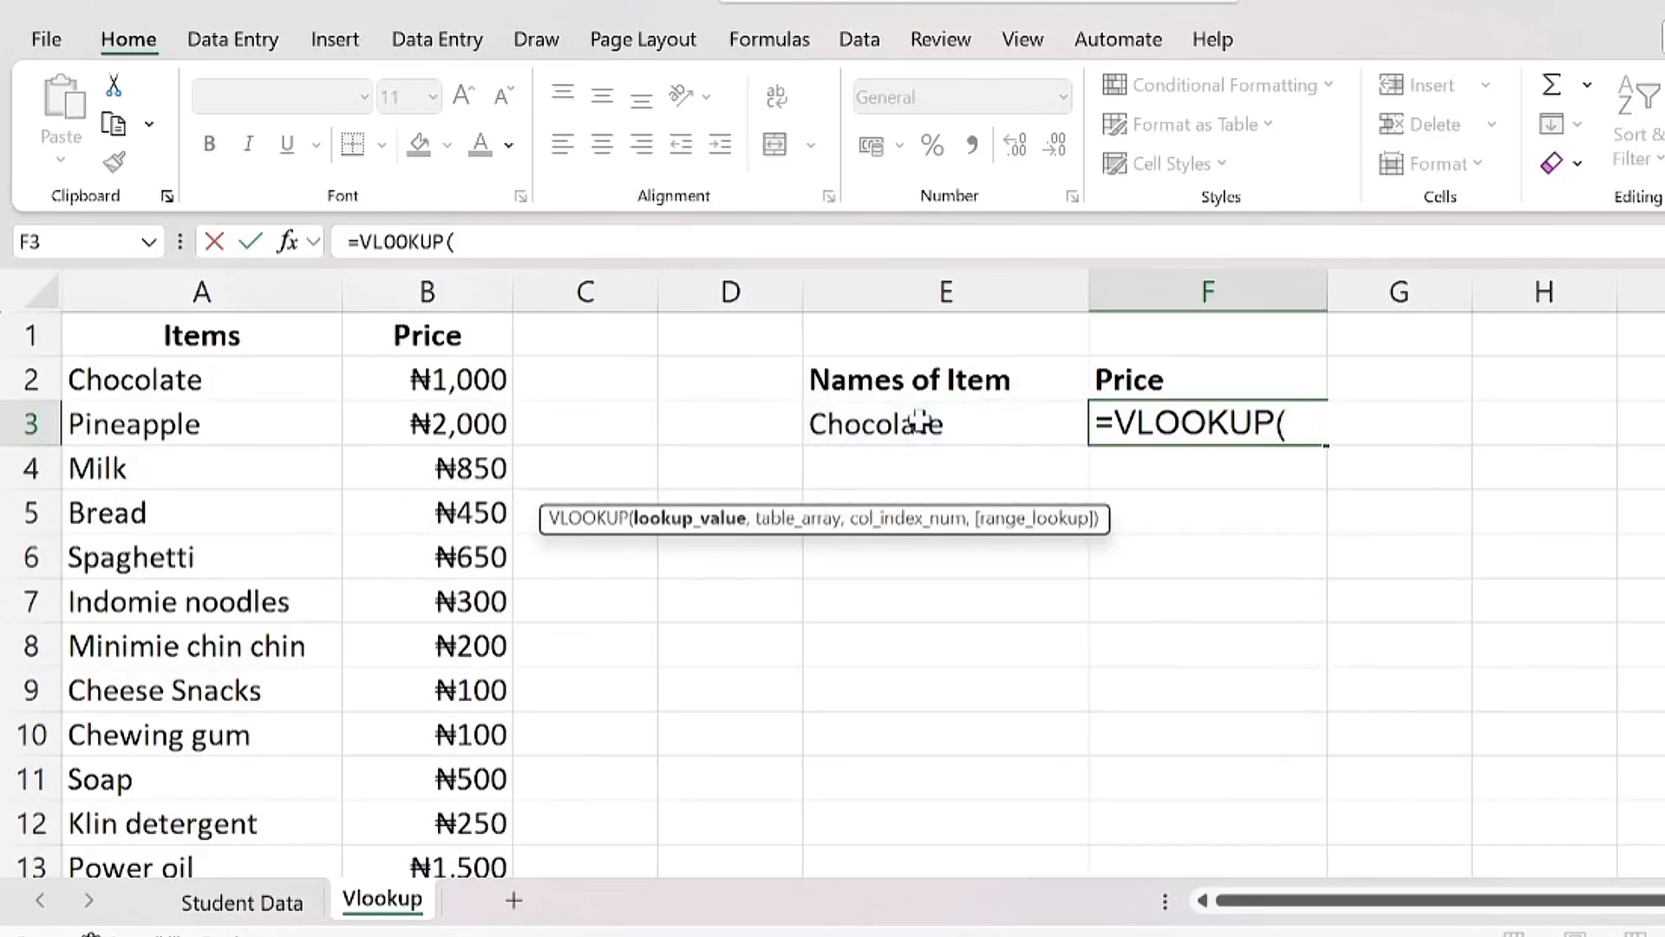
pyautogui.write('"Choc')
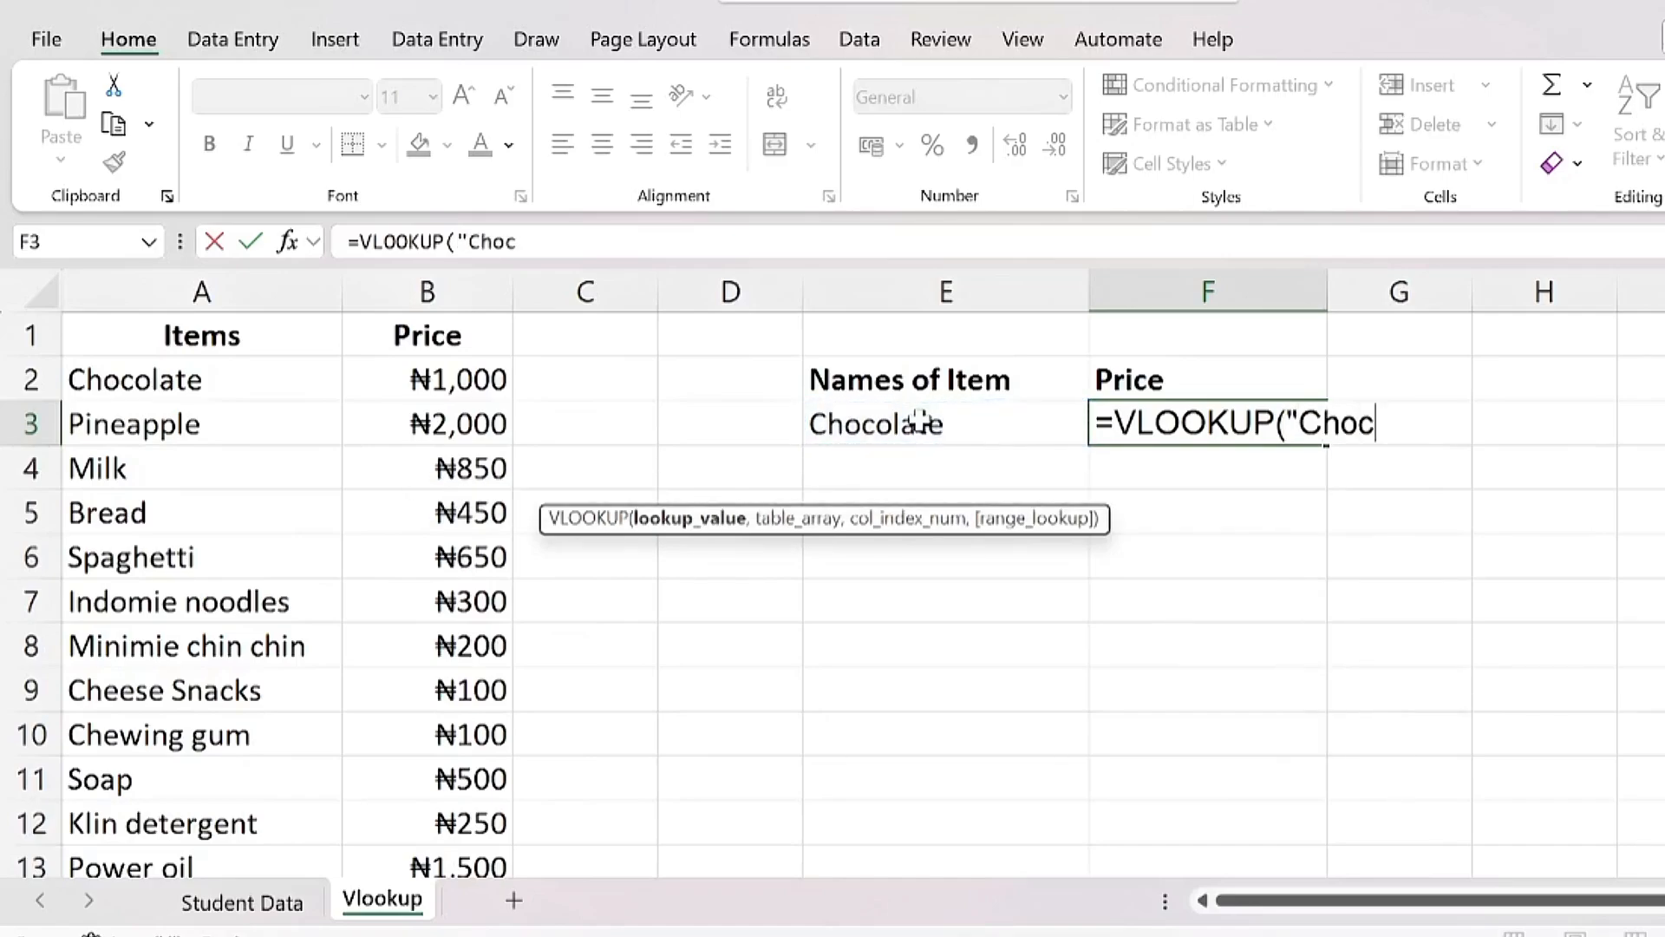
pyautogui.write('olate')
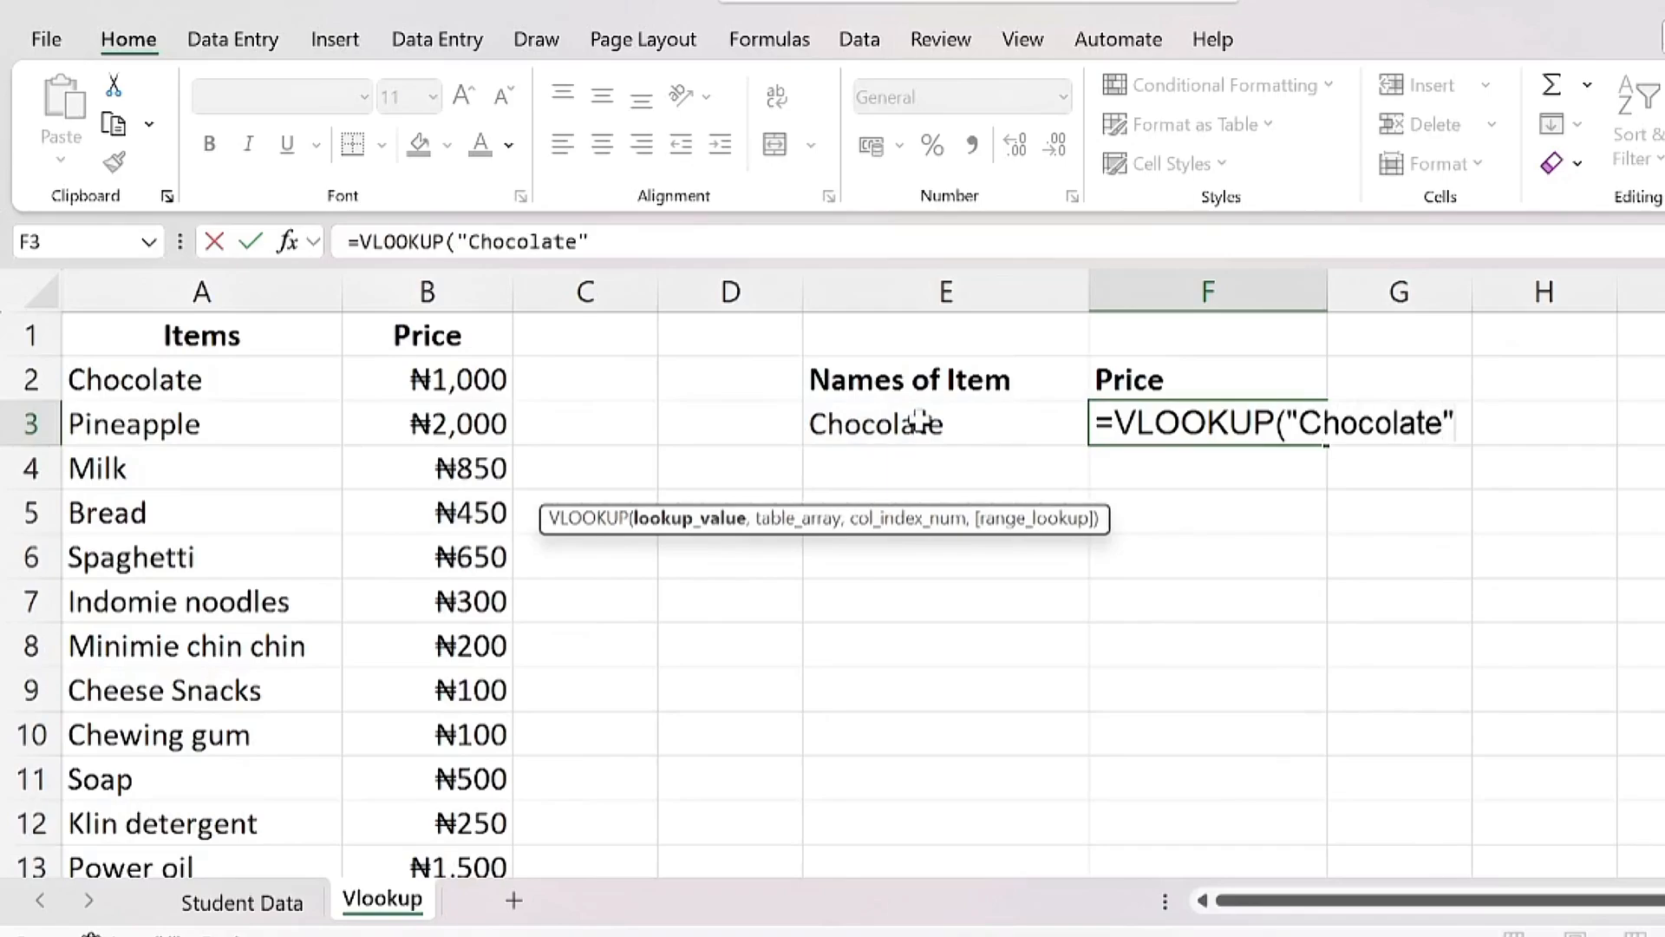
pyautogui.press('BackSpace')
pyautogui.press('BackSpace')
pyautogui.press('BackSpace')
pyautogui.press('BackSpace')
pyautogui.press('BackSpace')
pyautogui.press('BackSpace')
pyautogui.press('BackSpace')
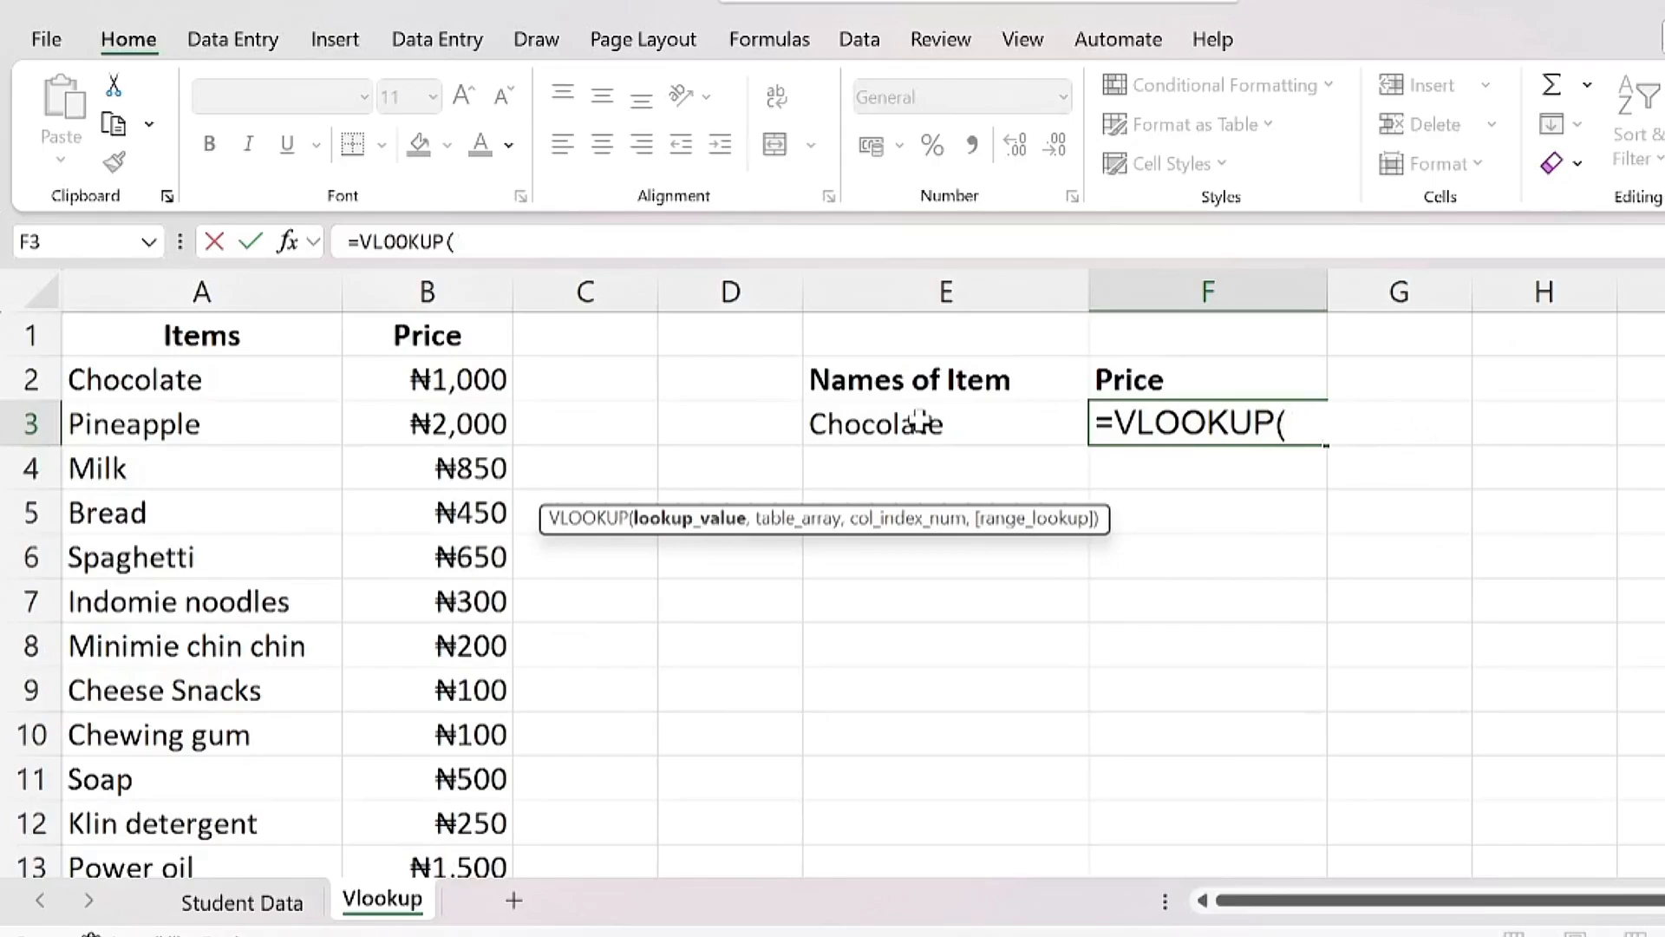
pyautogui.click(917, 423)
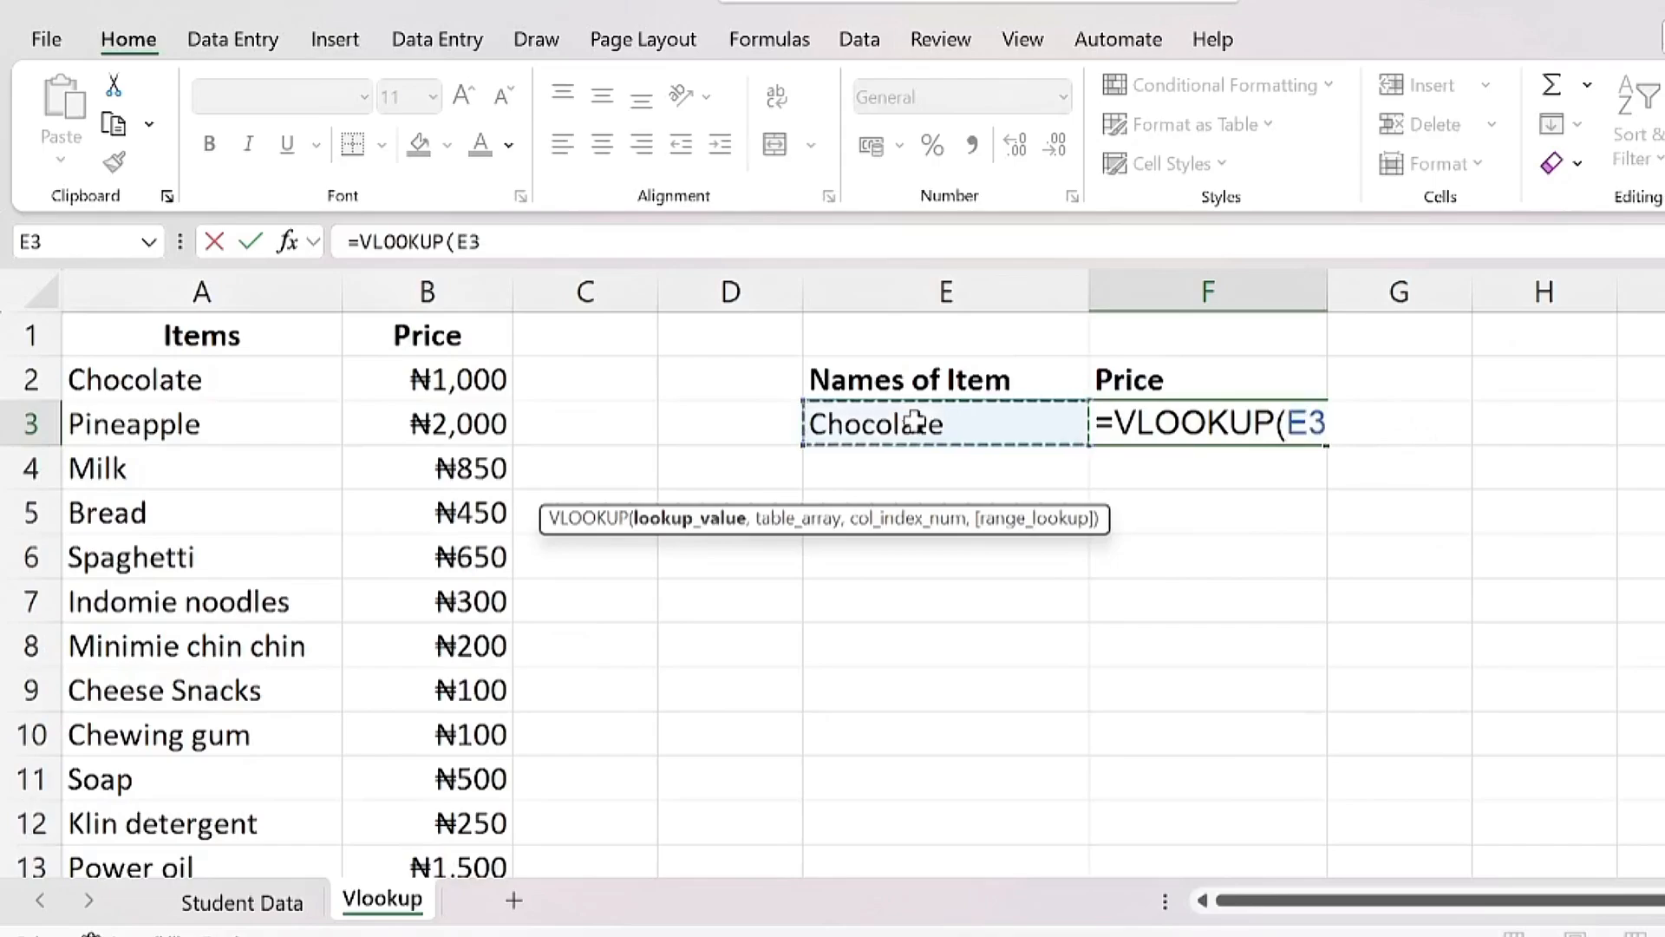
pyautogui.write(',')
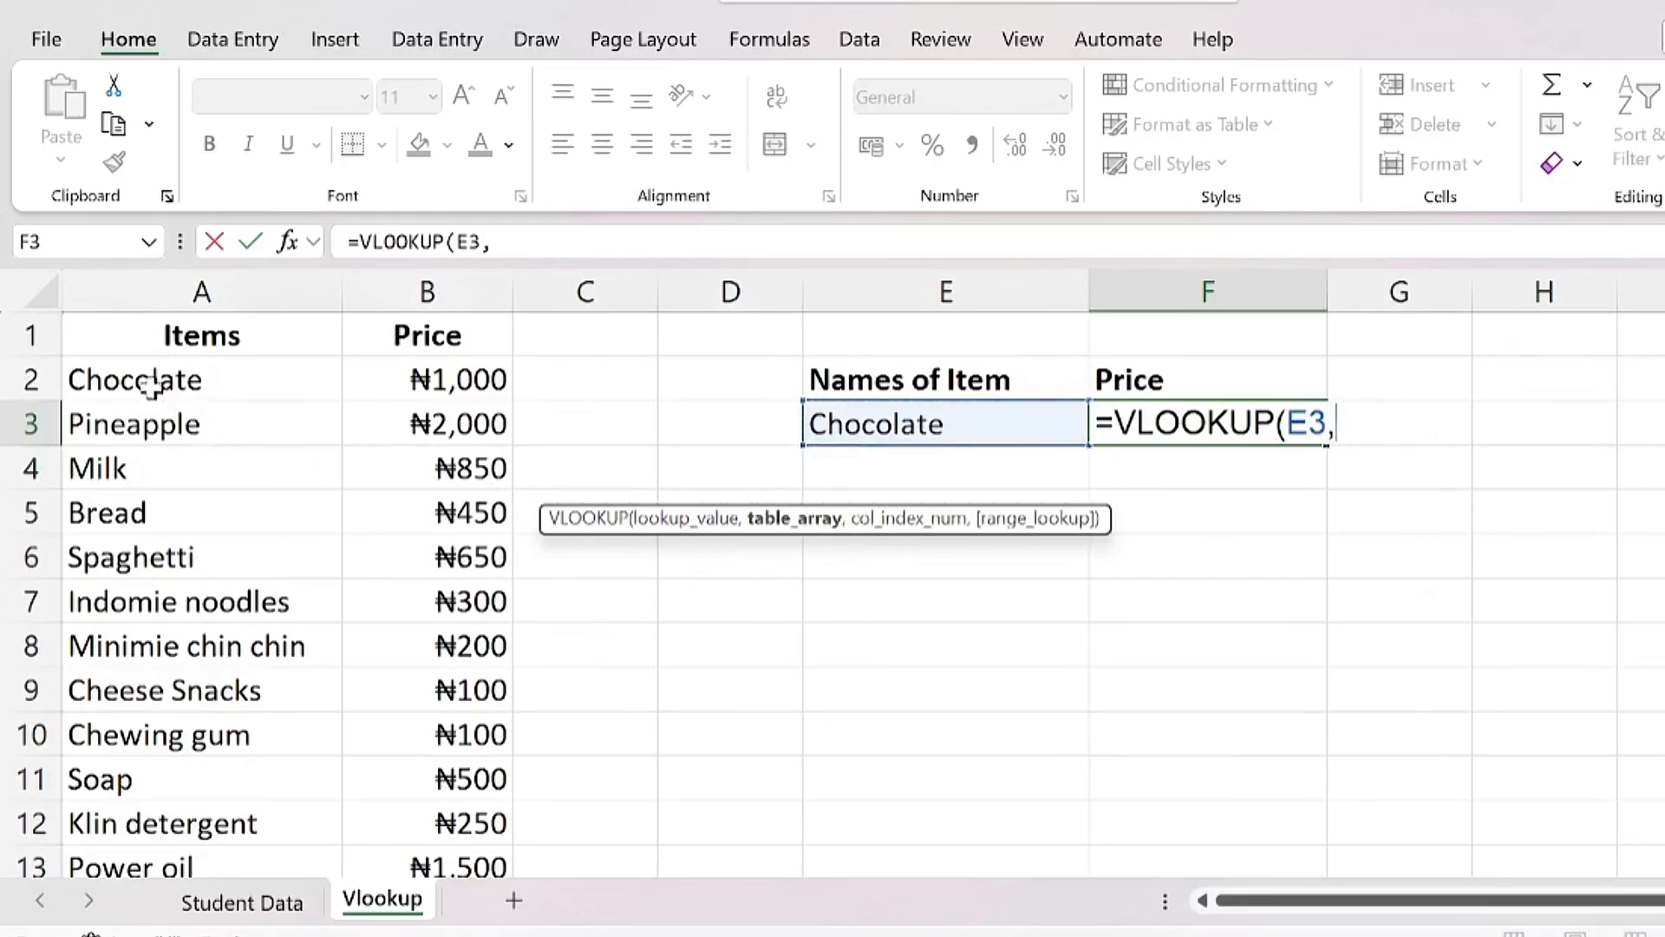
# Step: Finish the formula with range A2:B13 and column 2, returning 1000
pyautogui.click(129, 376)
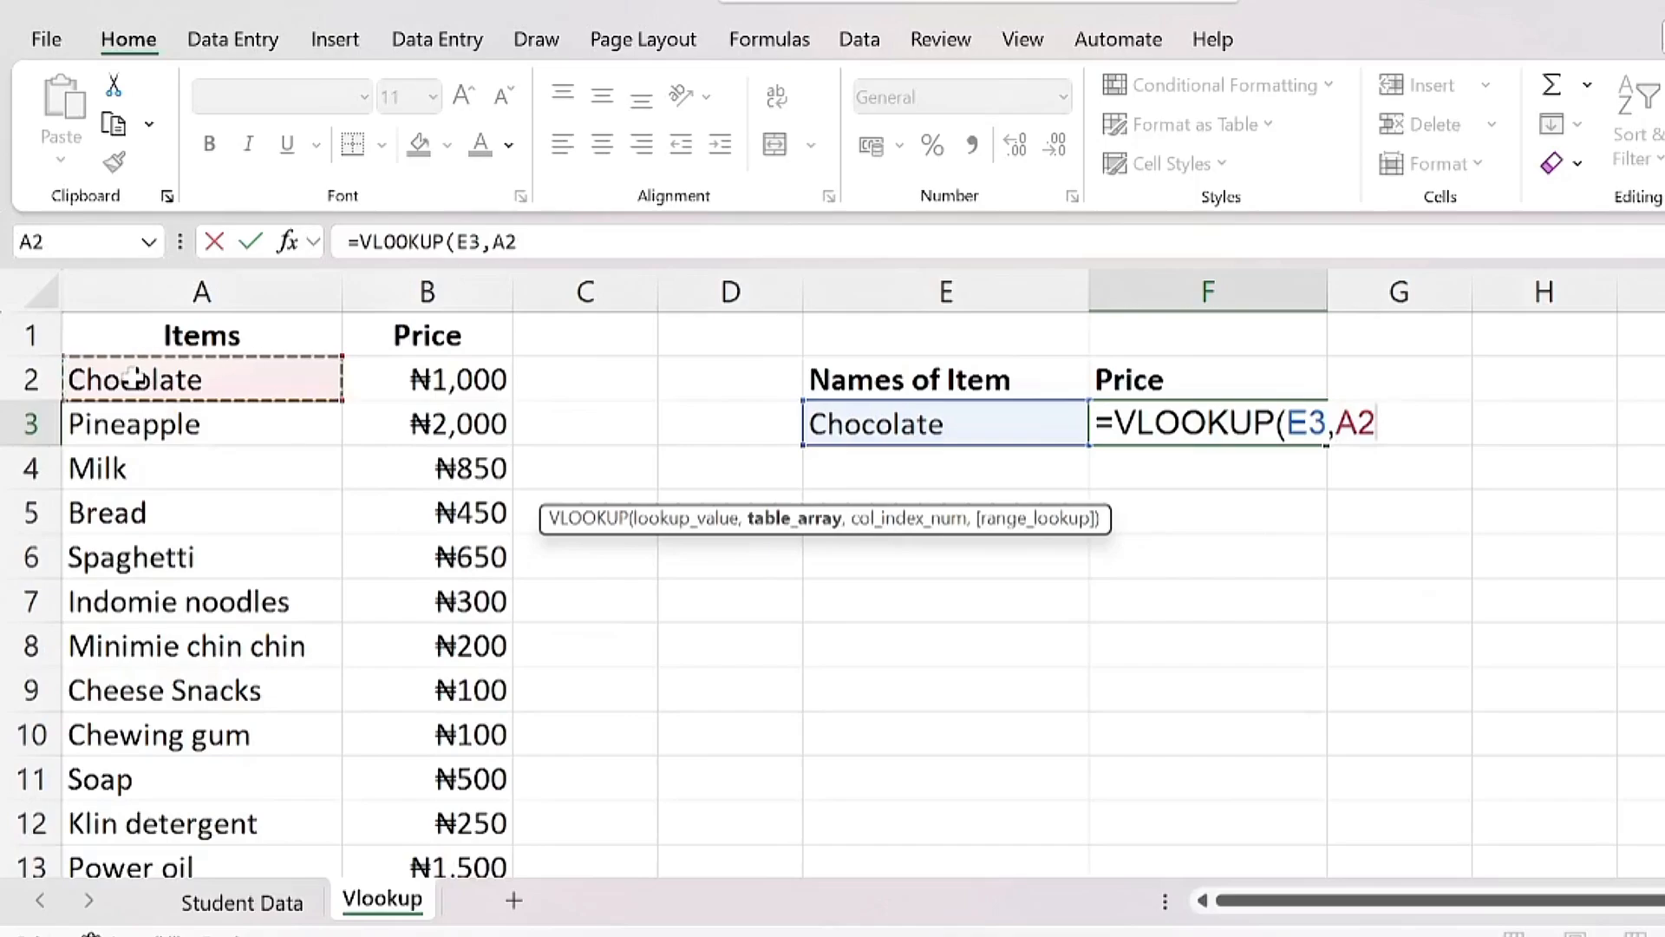
pyautogui.moveTo(128, 376); pyautogui.dragTo(446, 781)
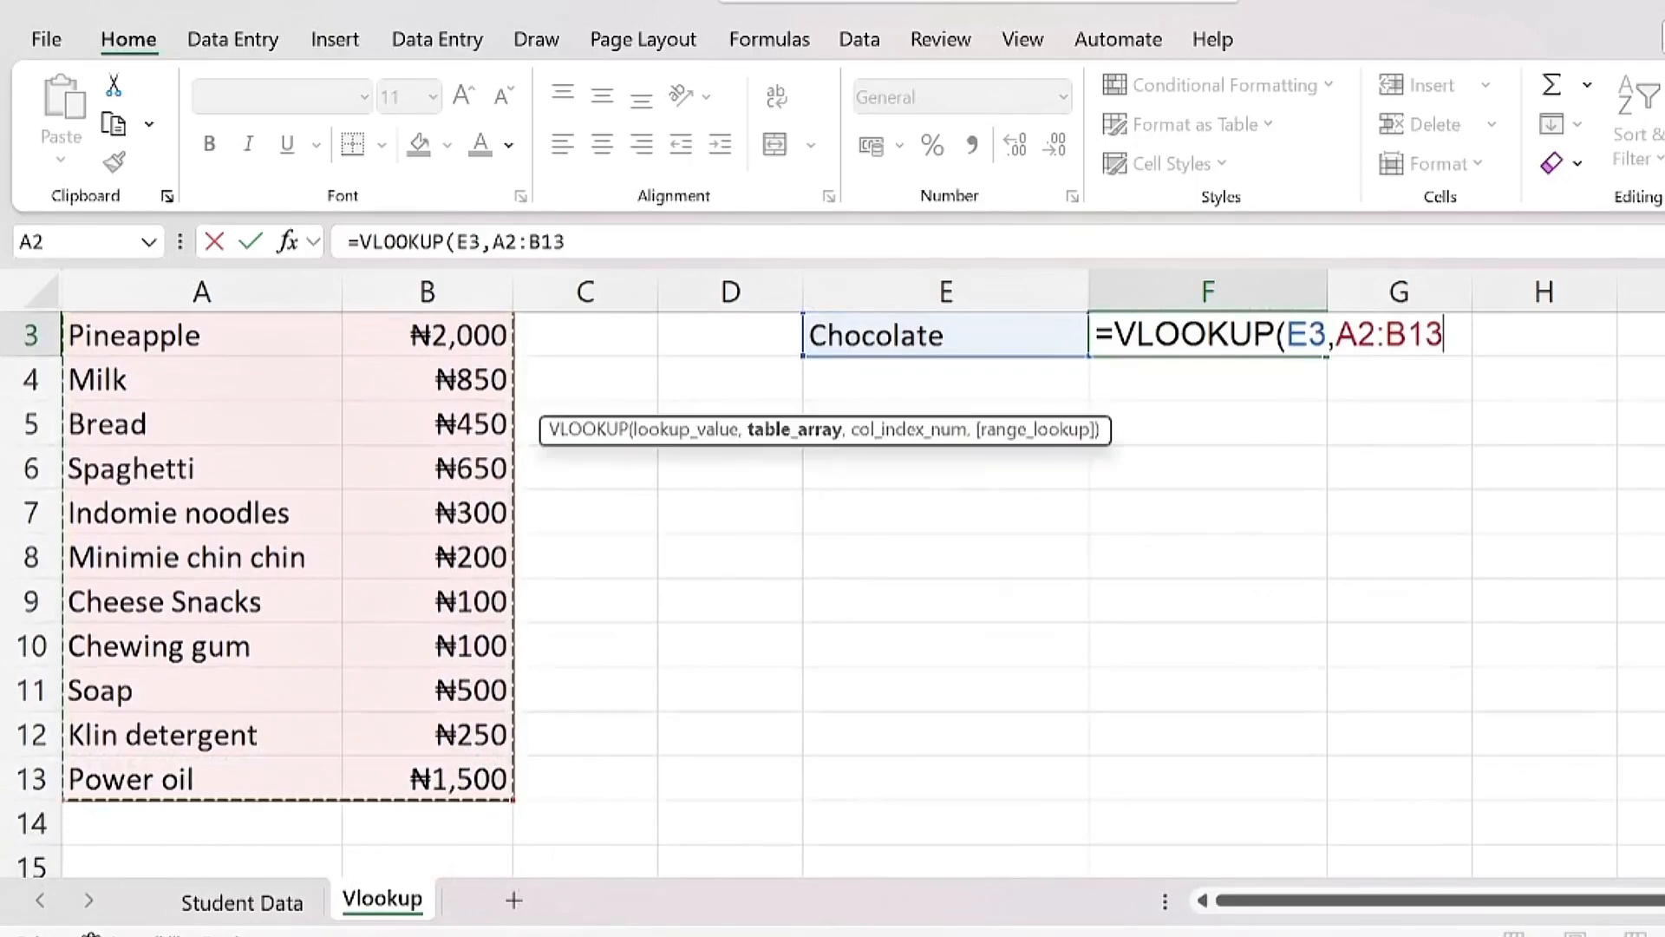
pyautogui.scroll(1, 1610, 448)
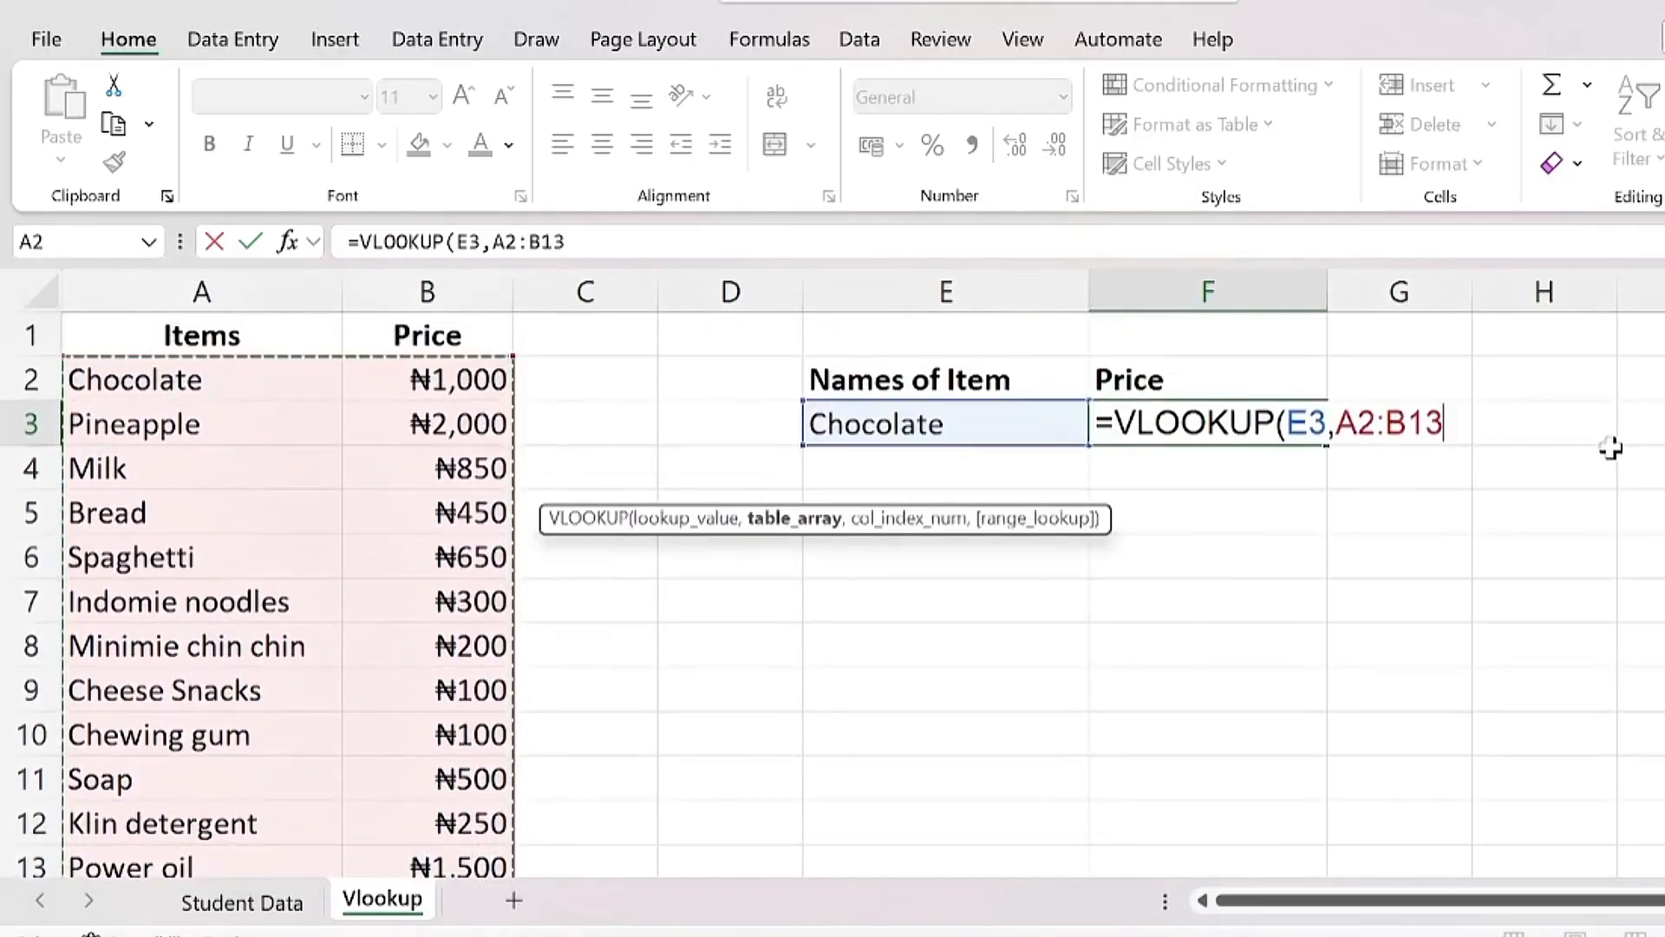
pyautogui.write(',')
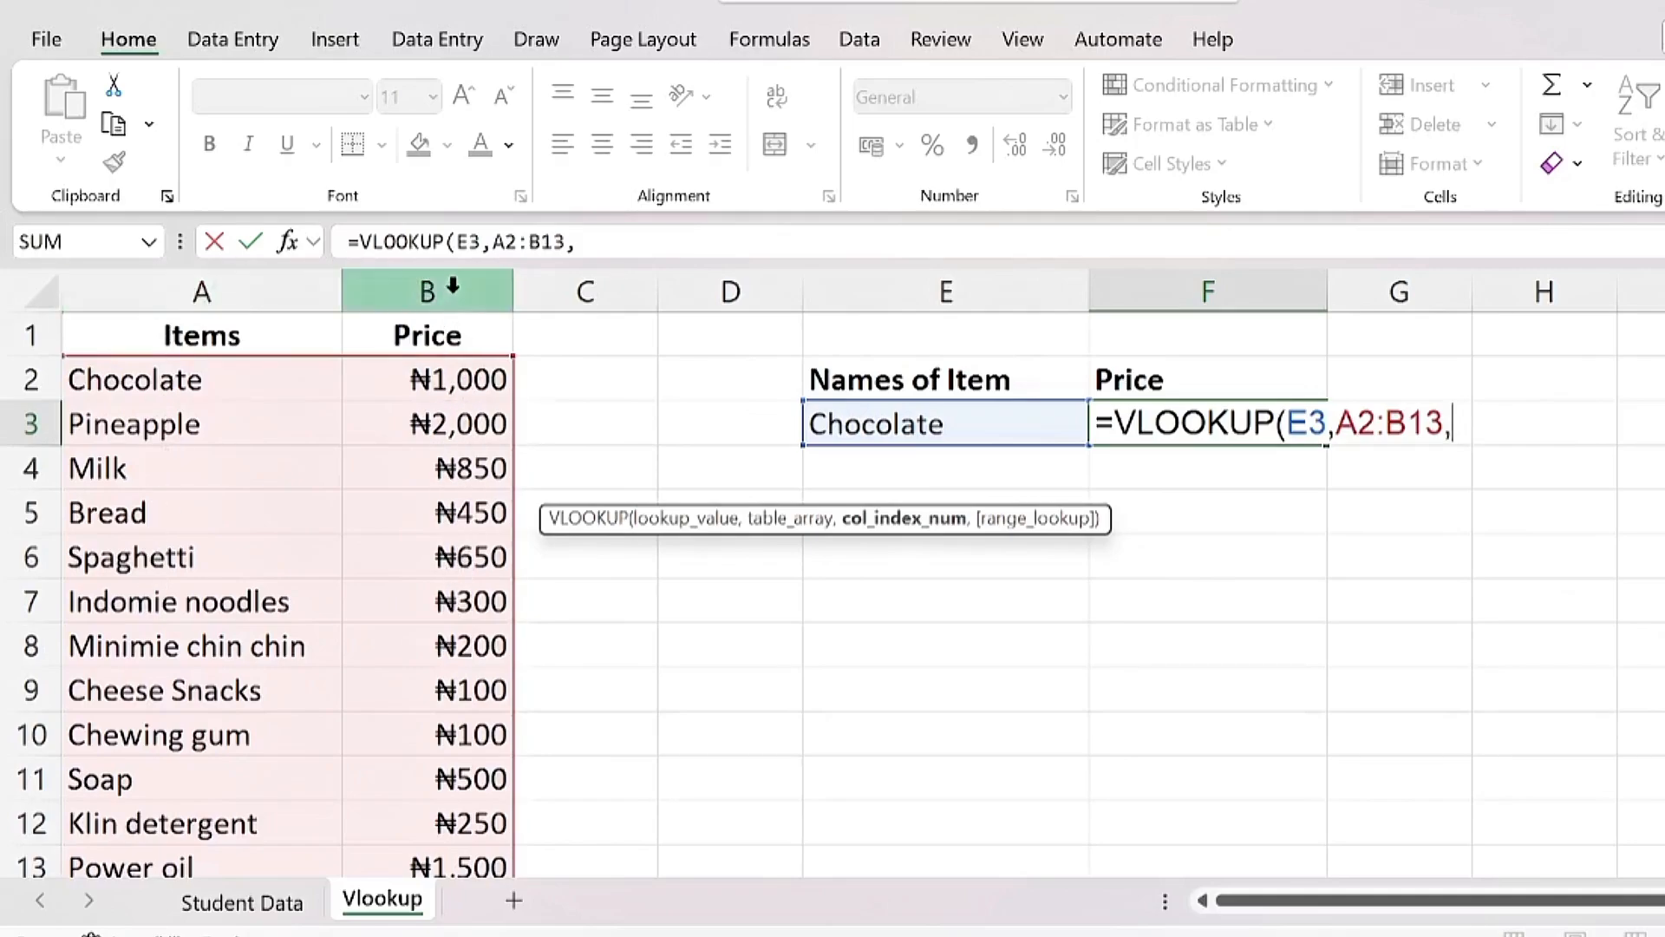
pyautogui.write('2')
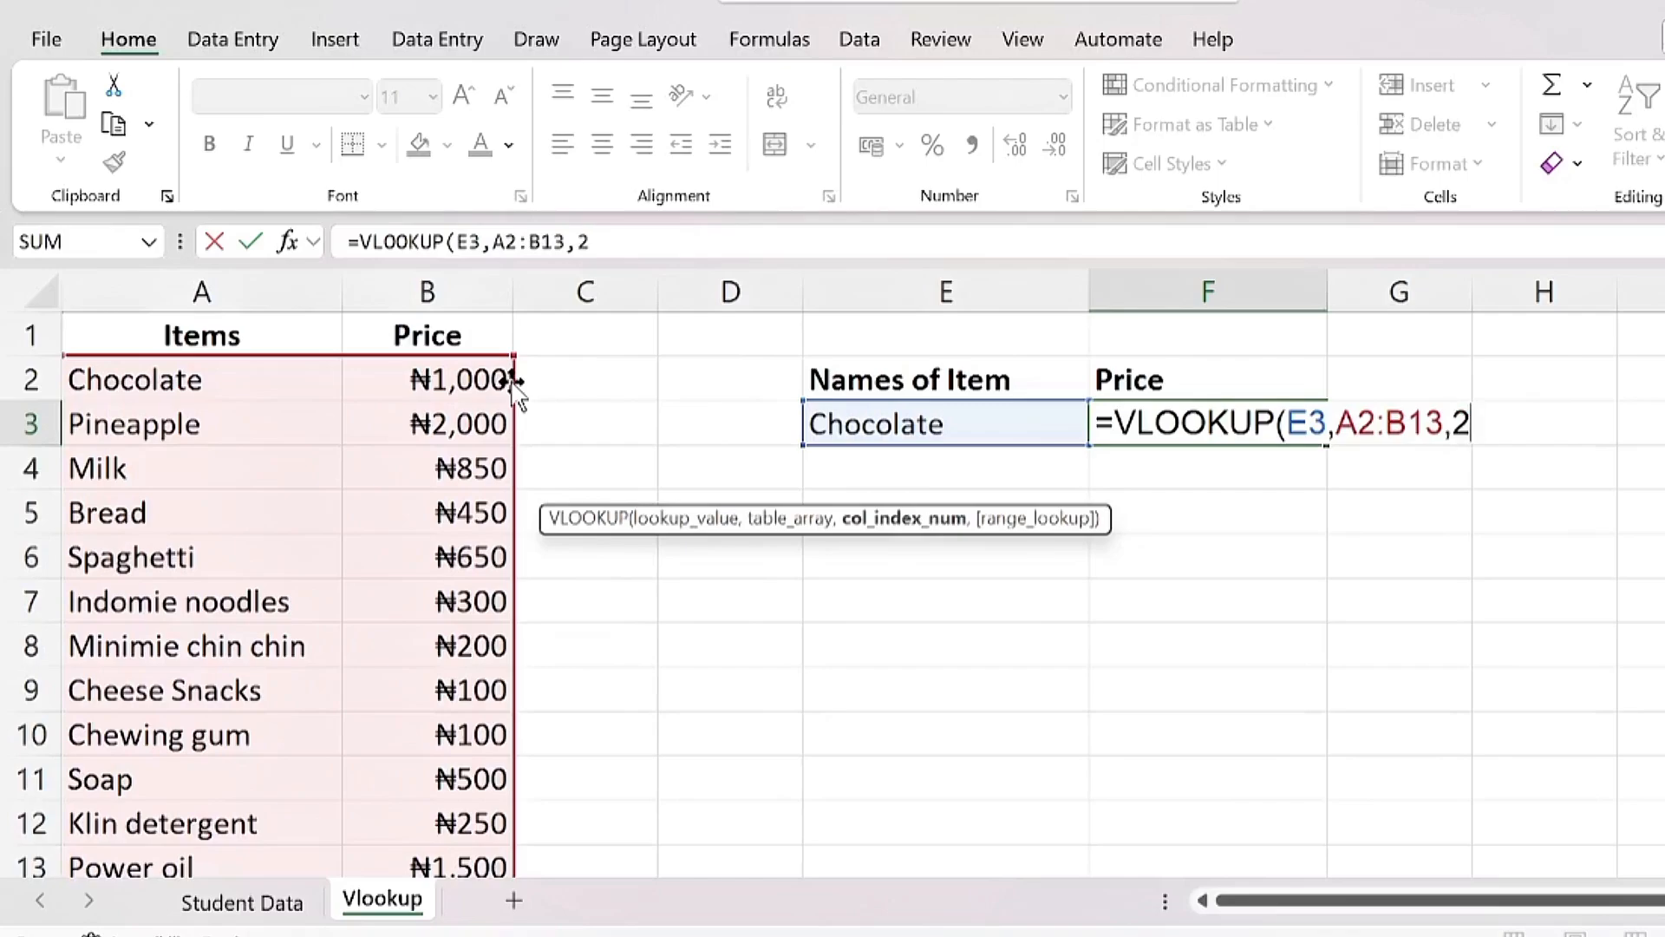
pyautogui.write(')')
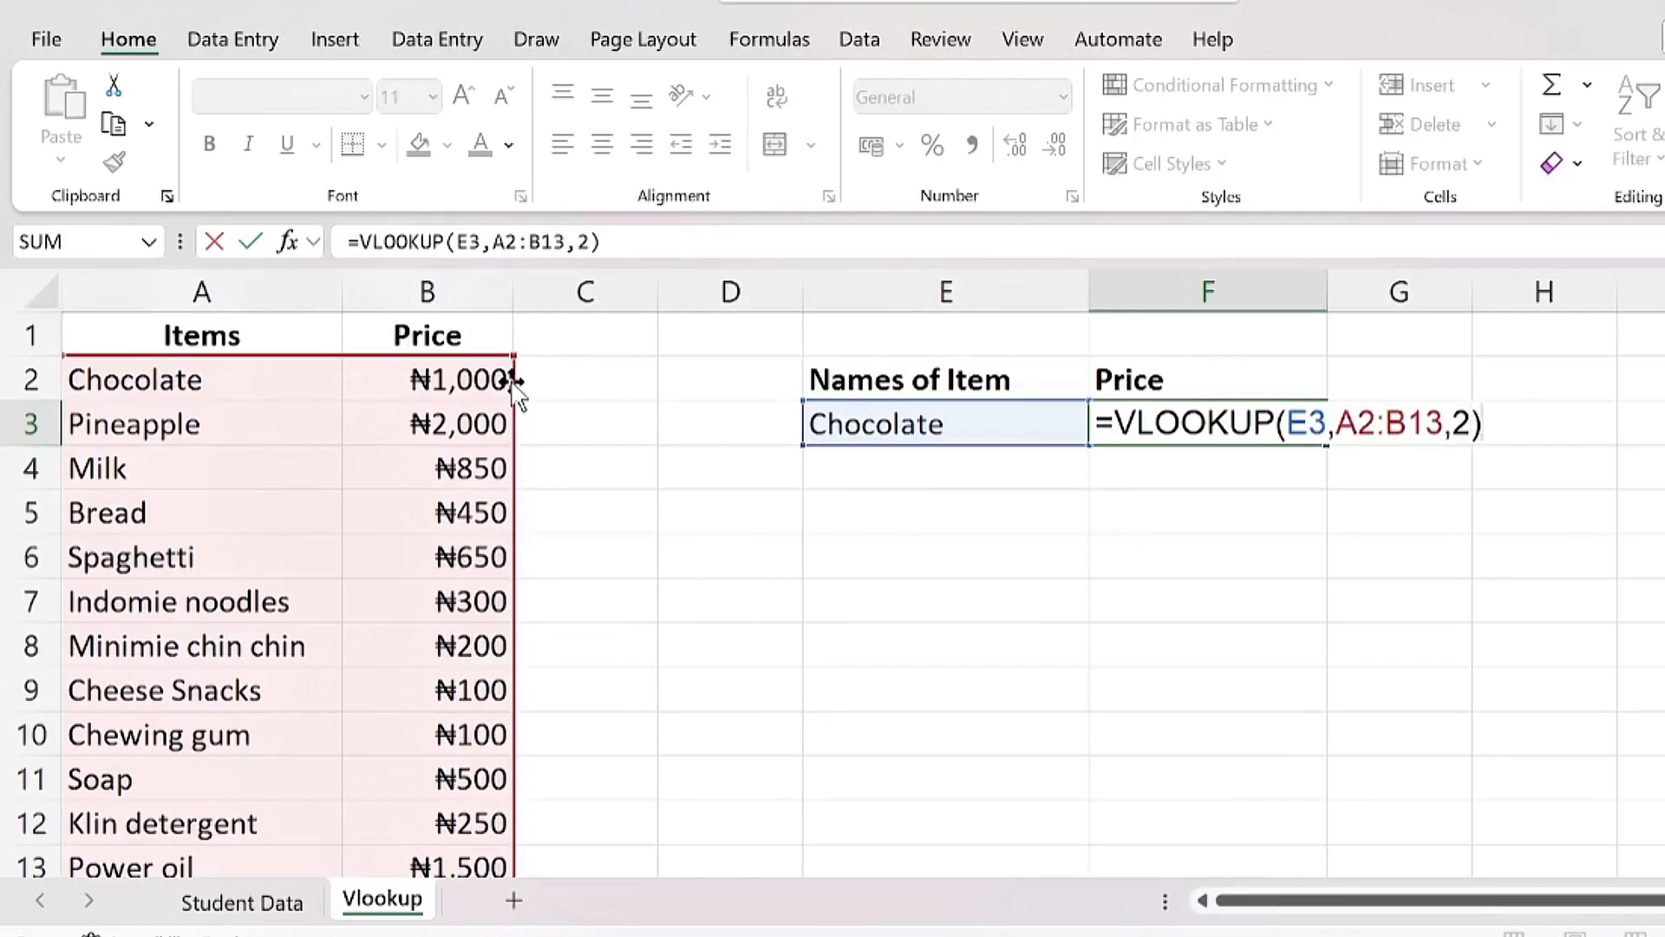
pyautogui.press('Return')
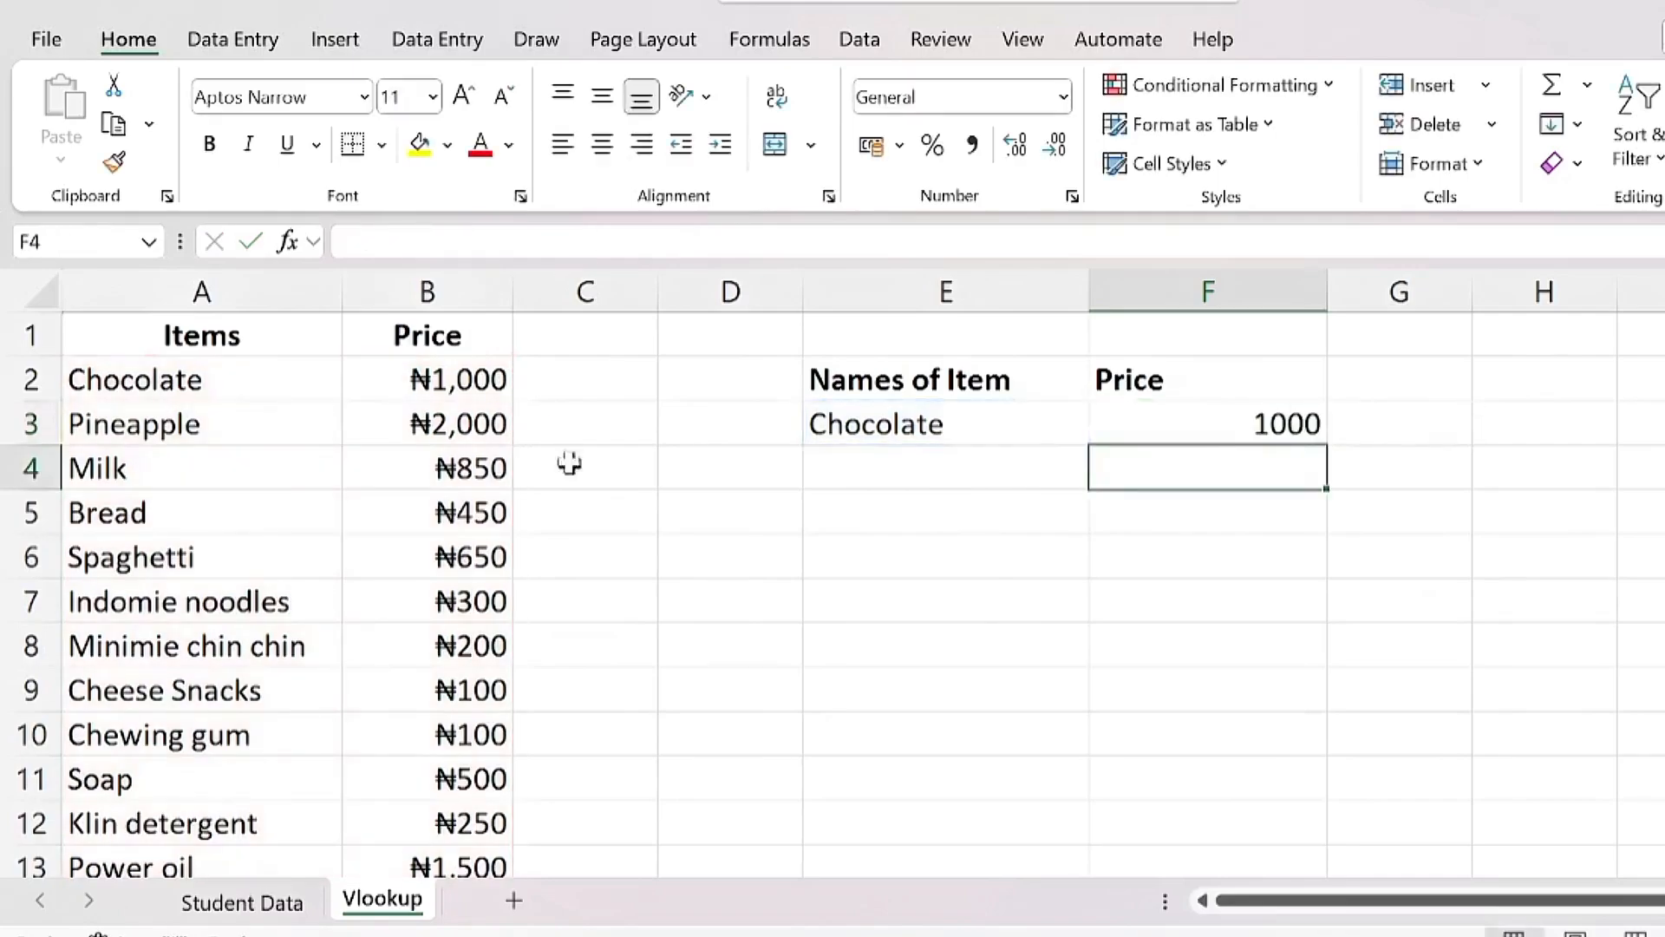
# Step: Edit F3's formula and review the exact versus approximate match-type options
pyautogui.click(1232, 422)
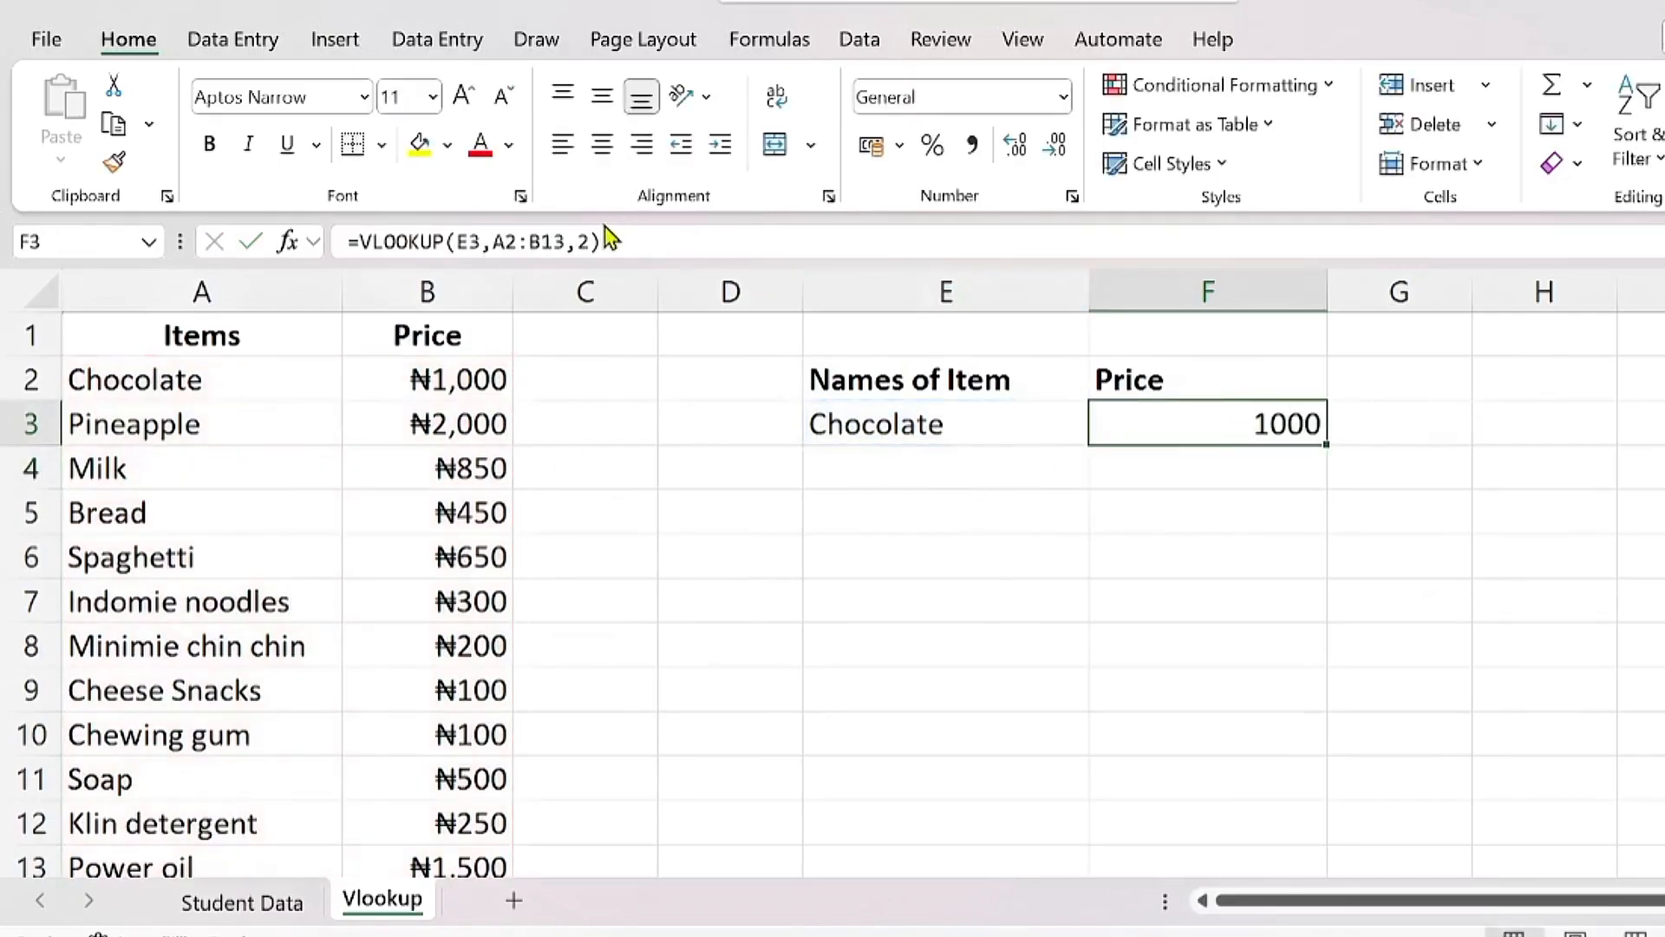
pyautogui.click(659, 236)
pyautogui.press('BackSpace')
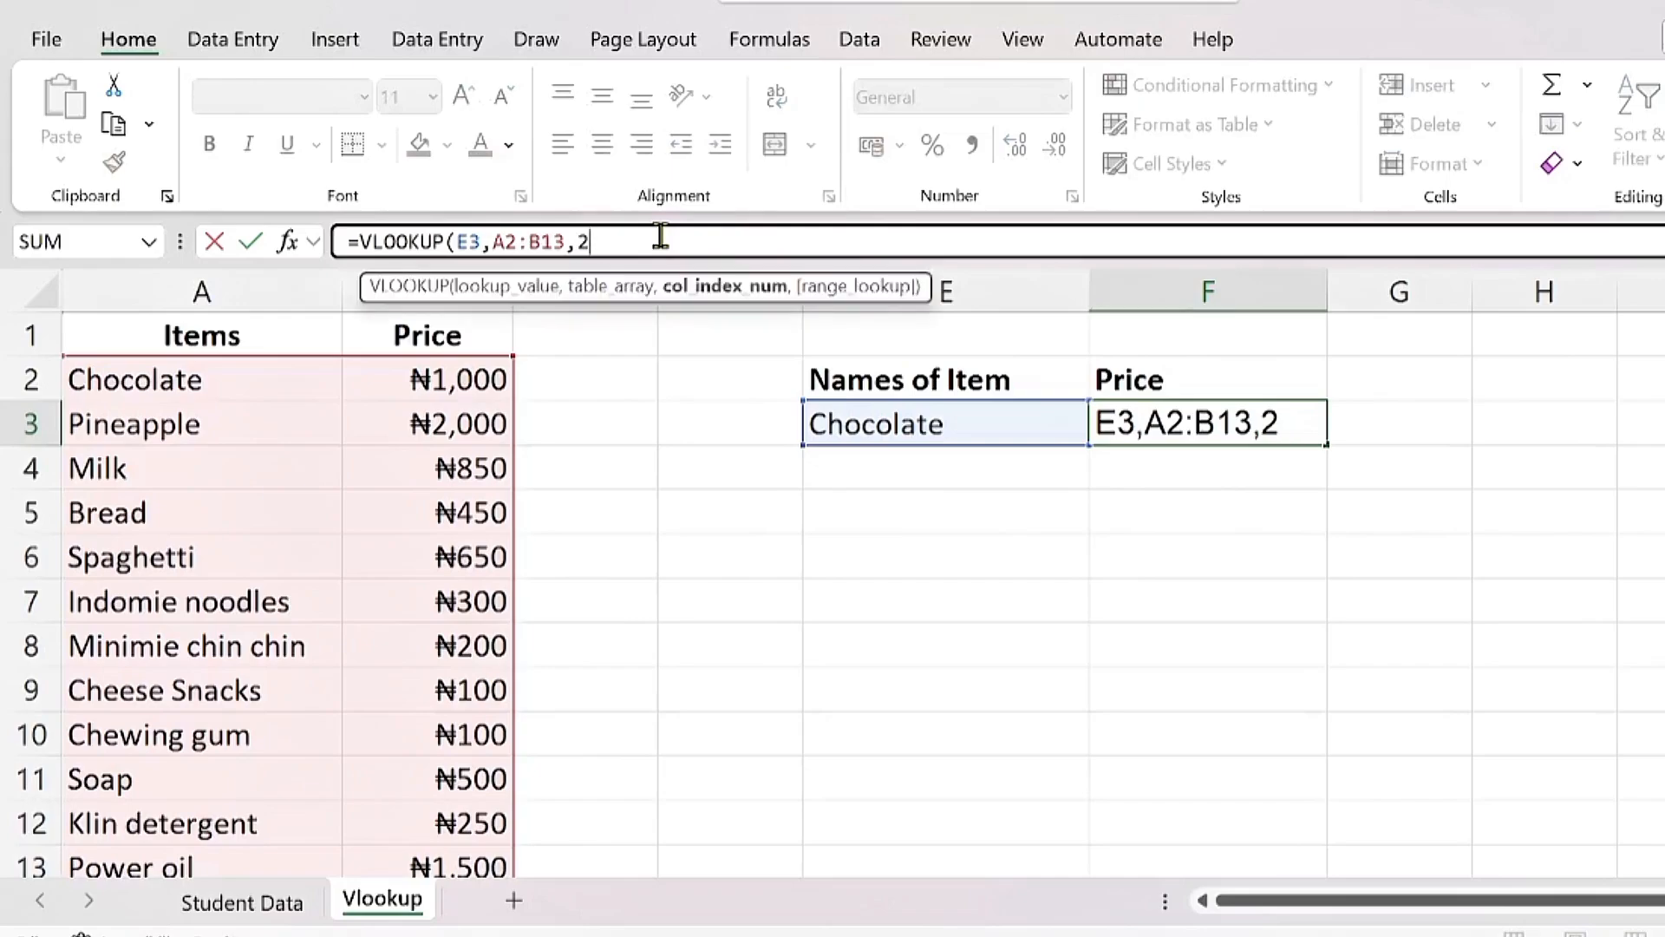
pyautogui.write(',')
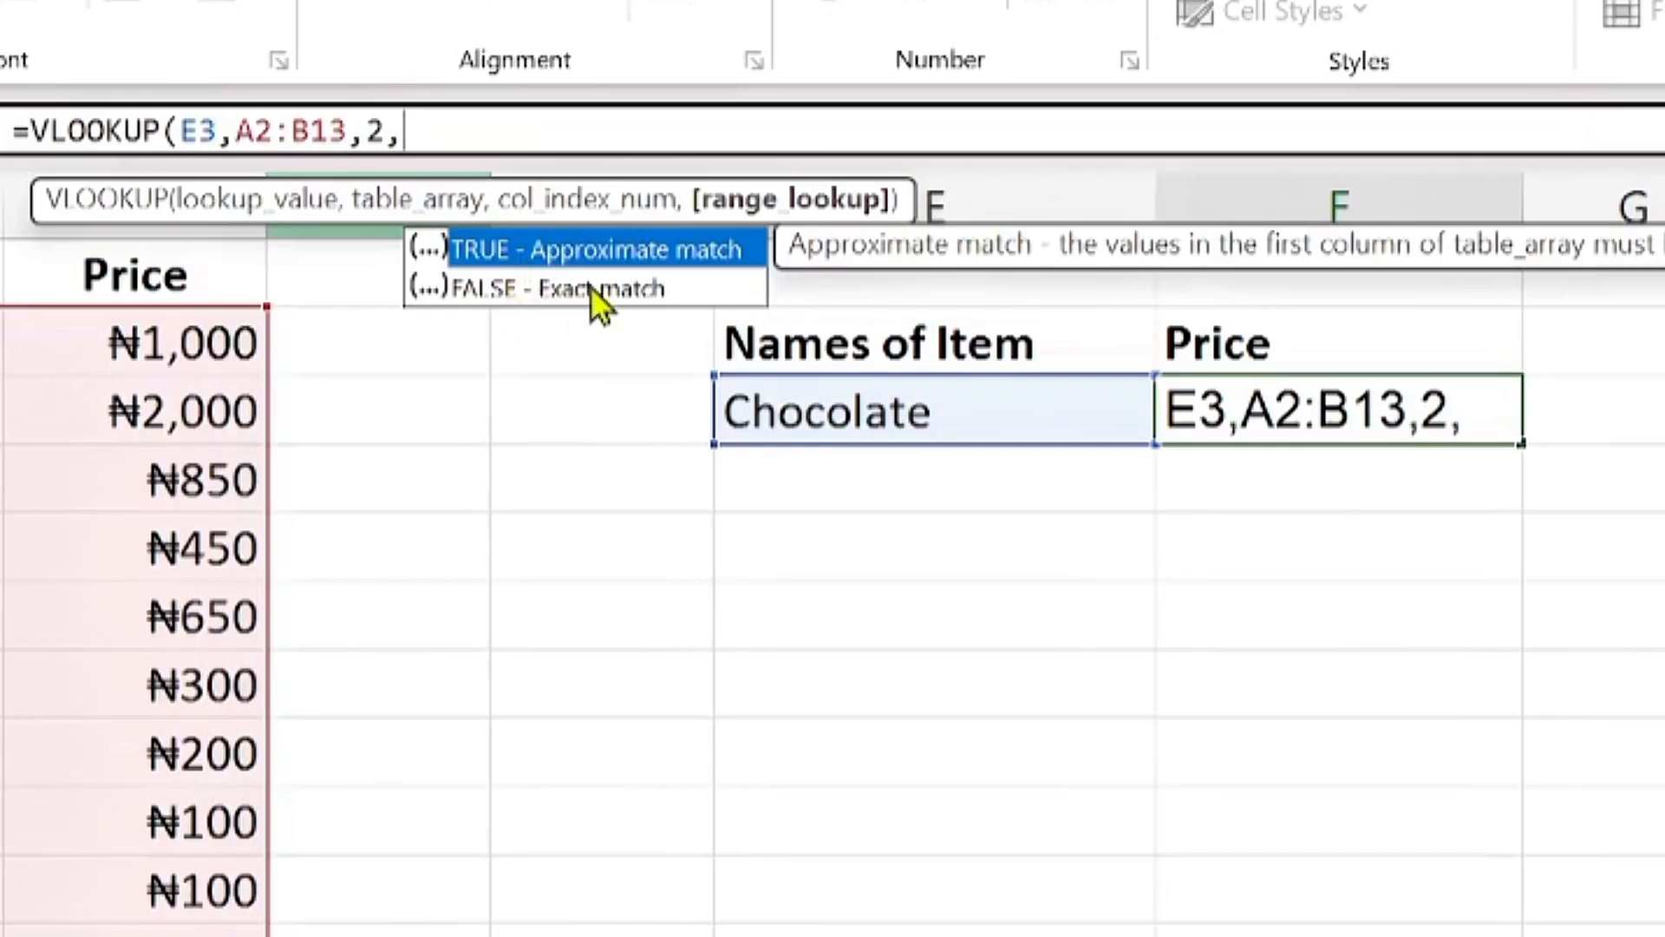
pyautogui.click(722, 343)
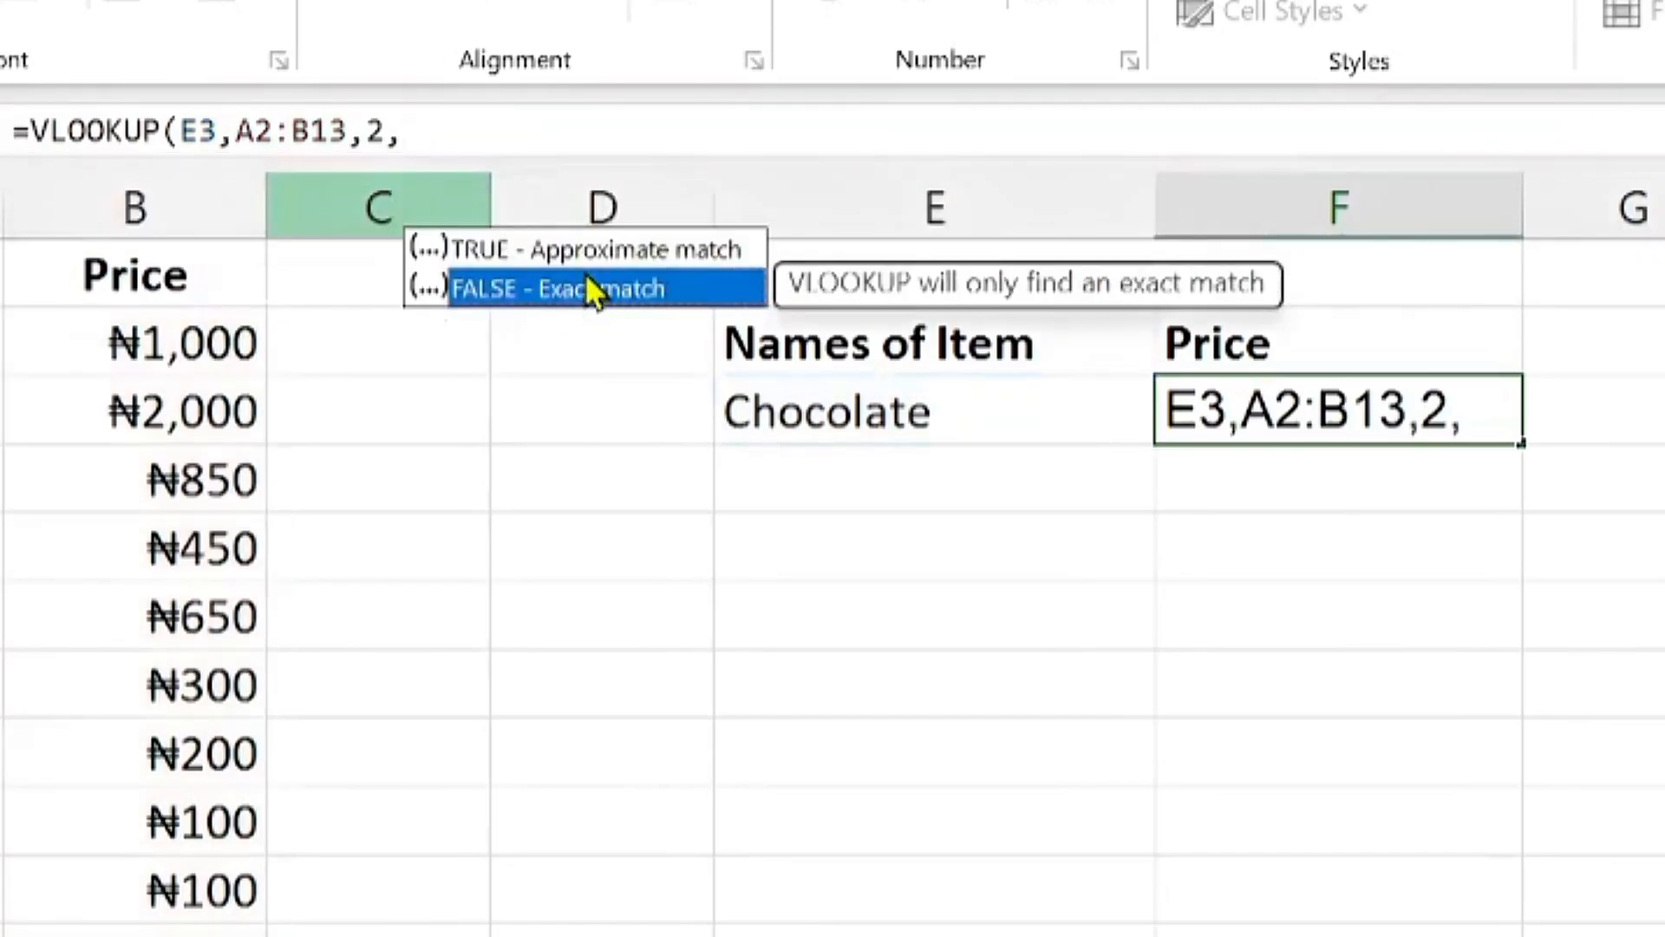
pyautogui.click(570, 252)
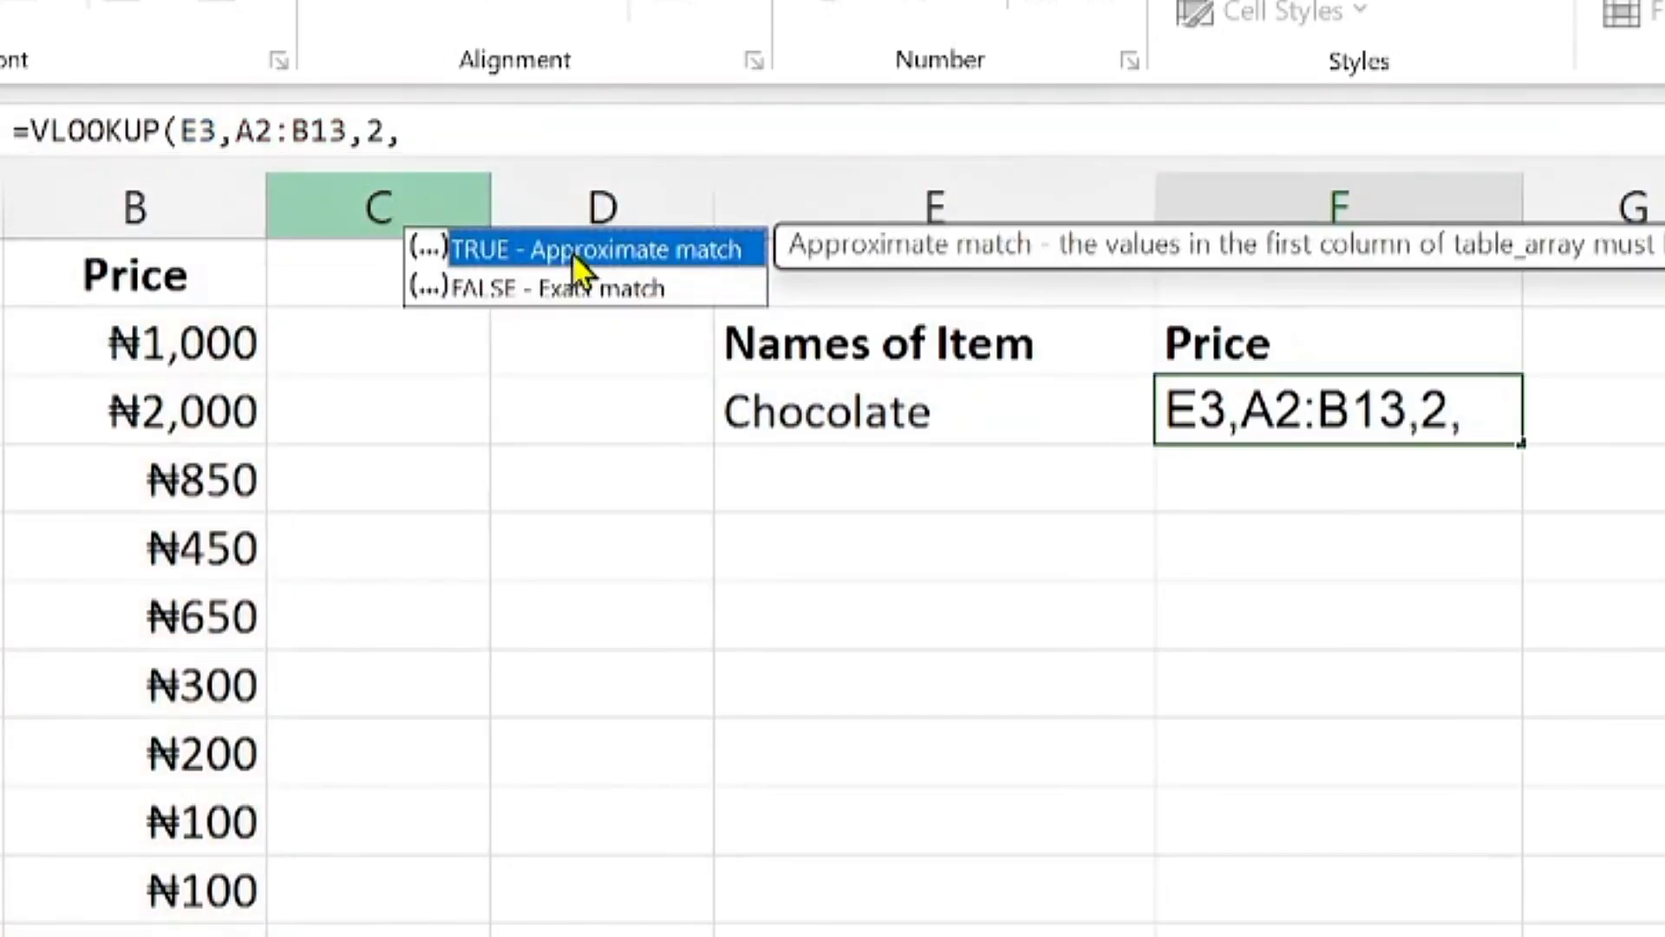
pyautogui.click(599, 282)
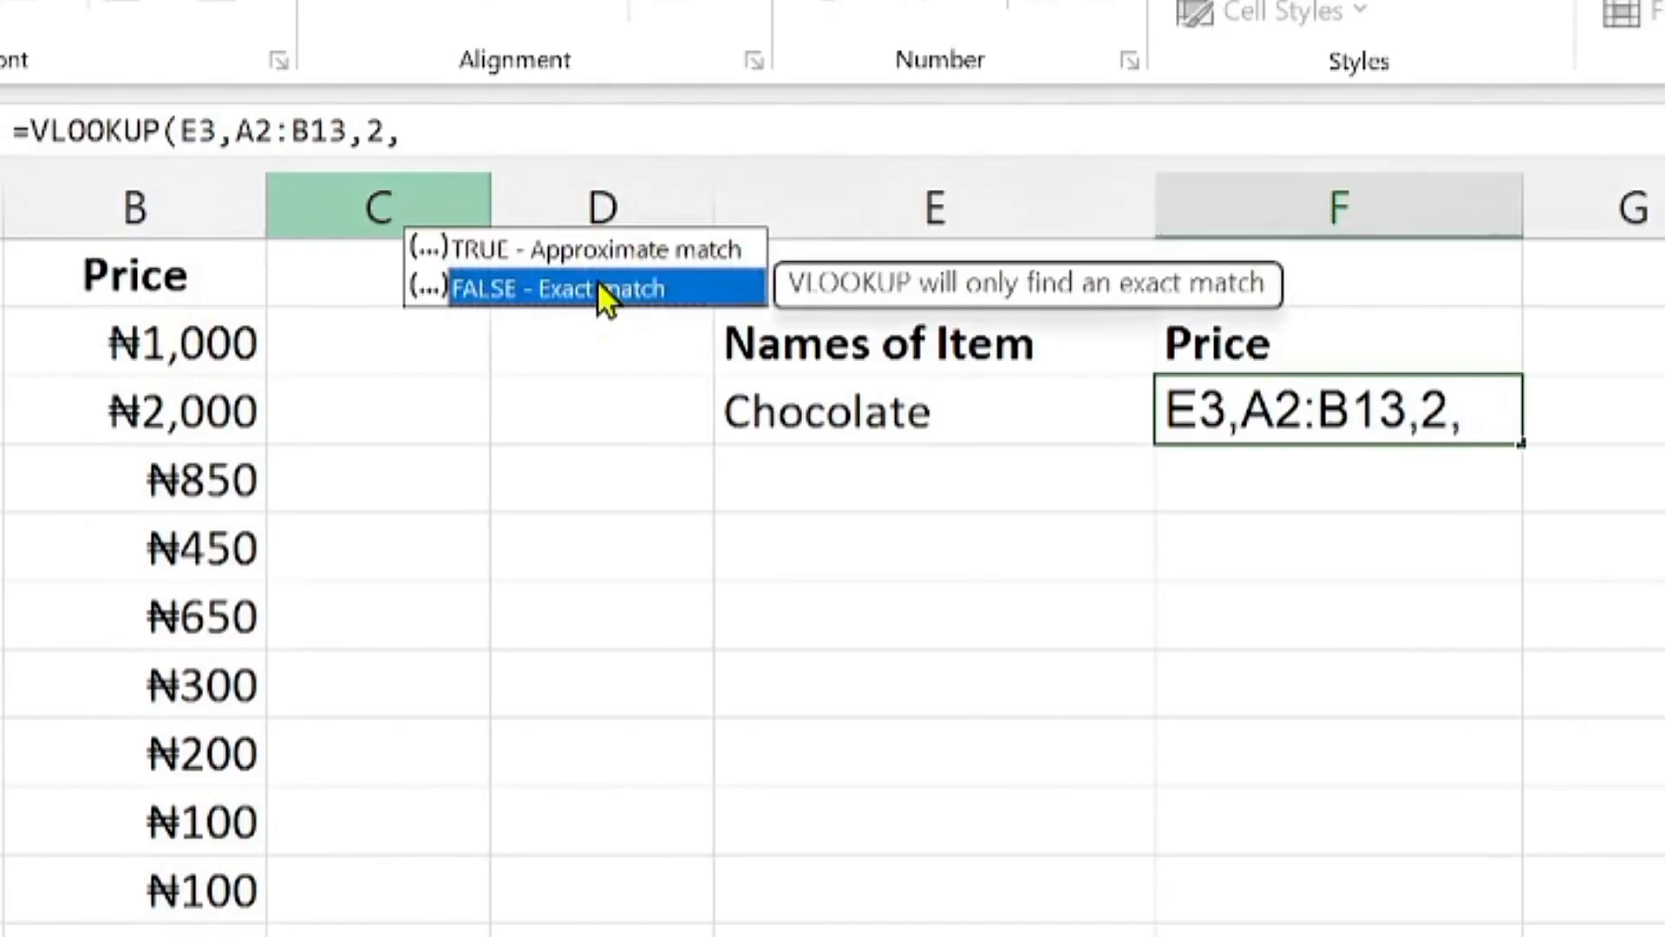
pyautogui.press('Escape')
pyautogui.write(')')
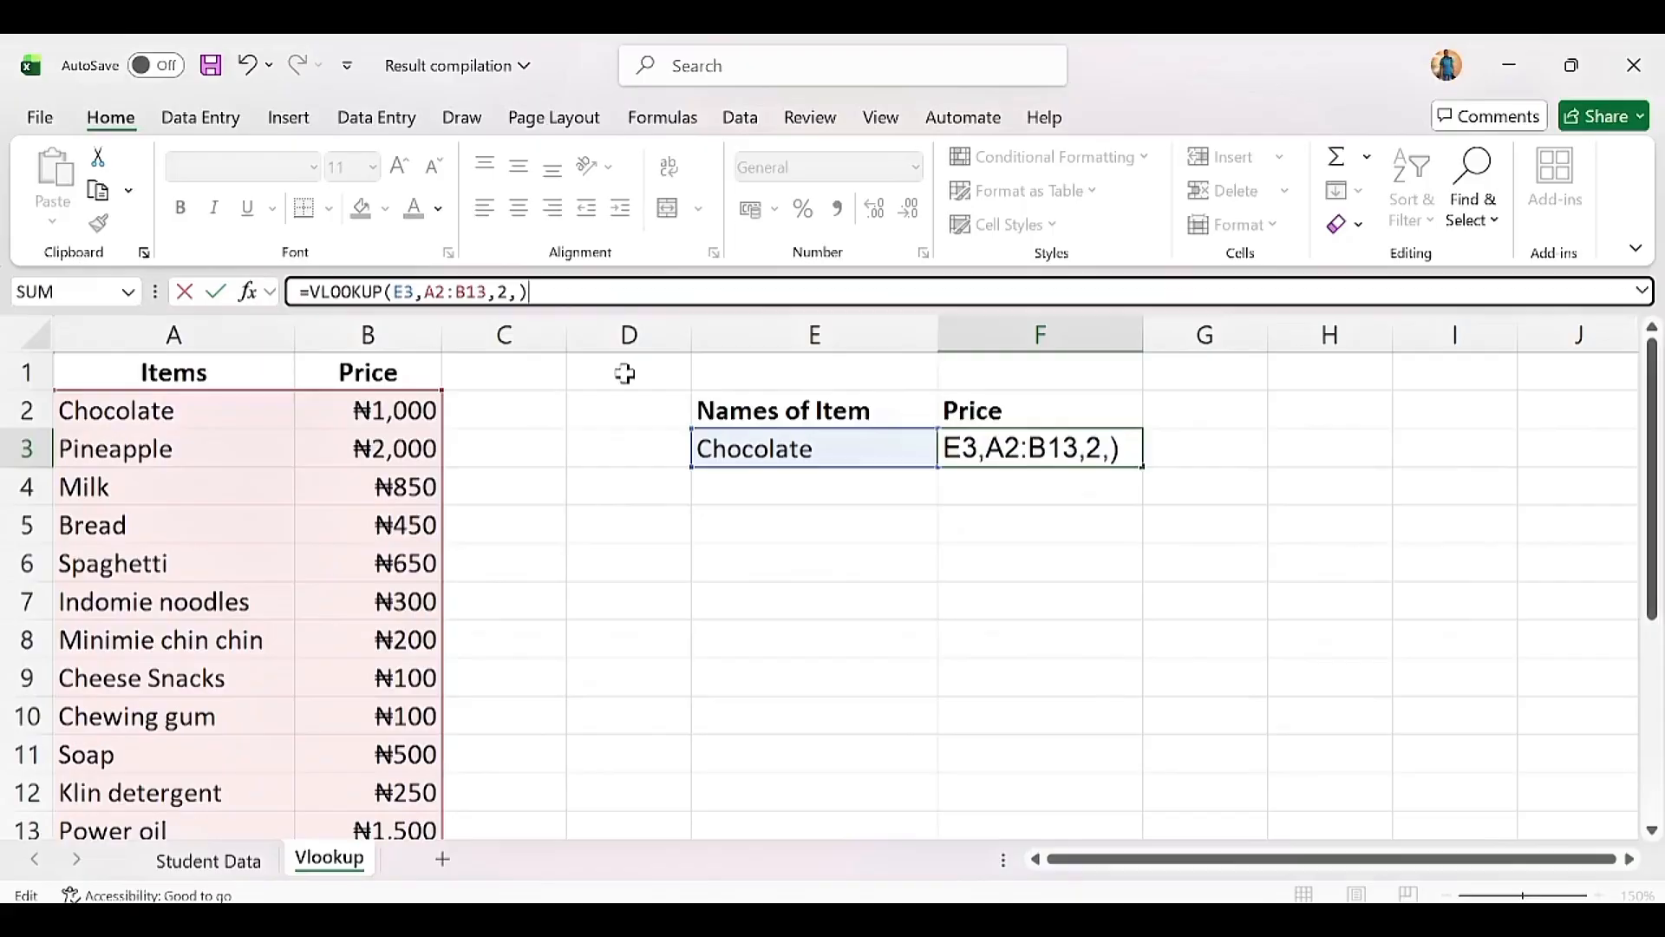
pyautogui.press('BackSpace')
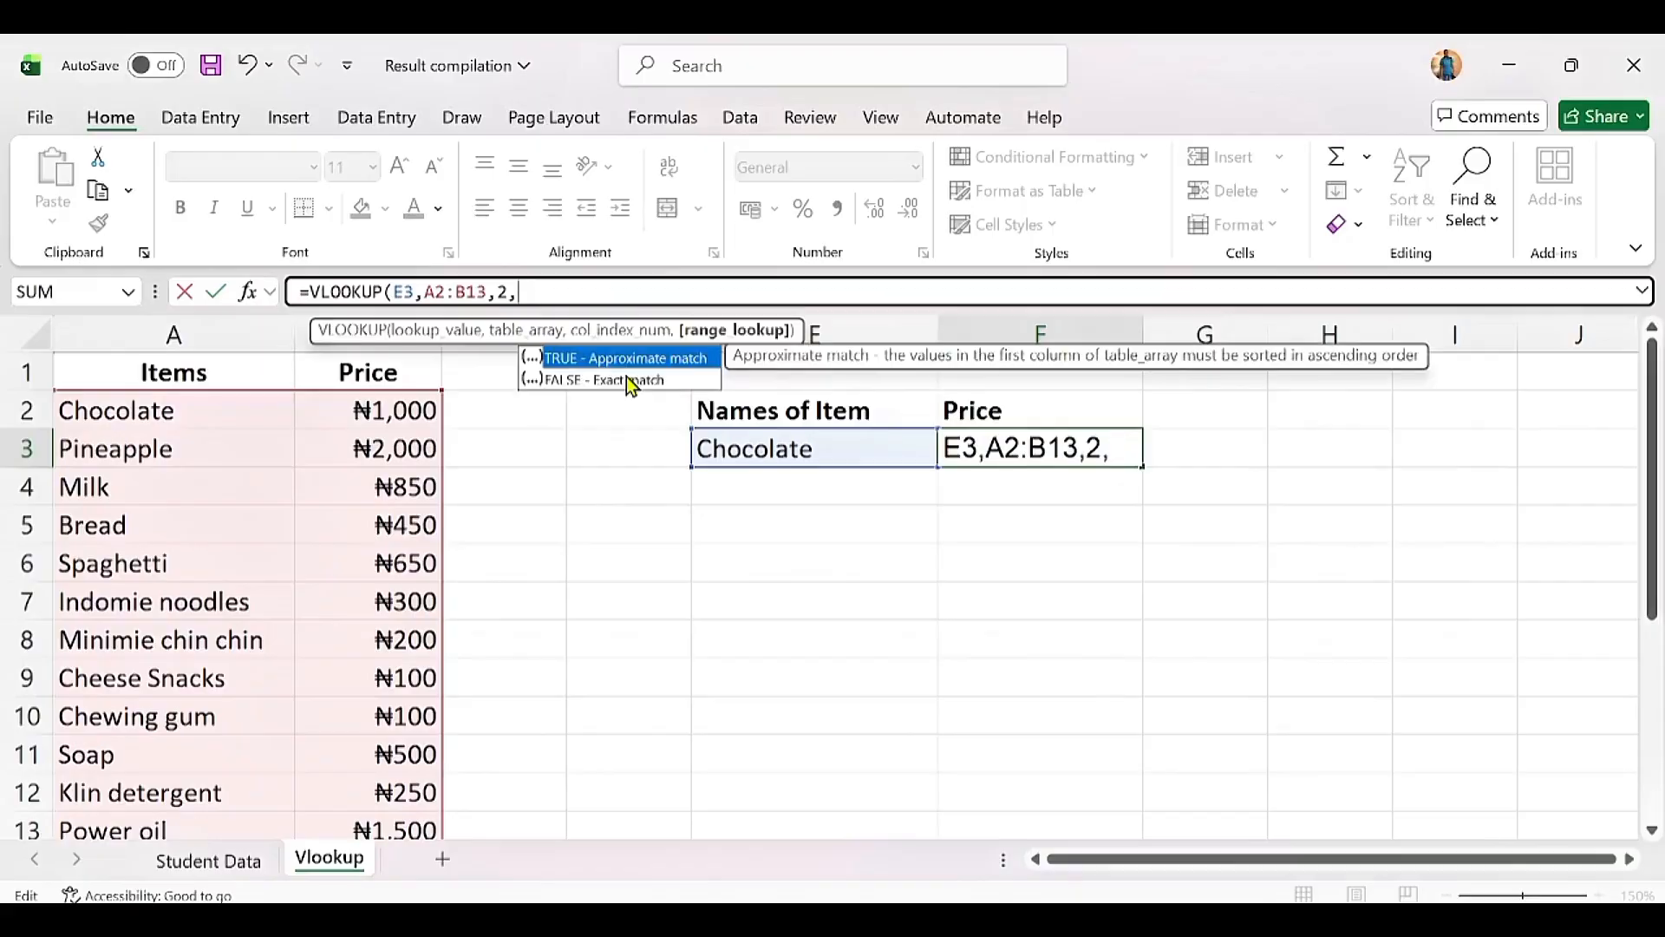
pyautogui.click(605, 383)
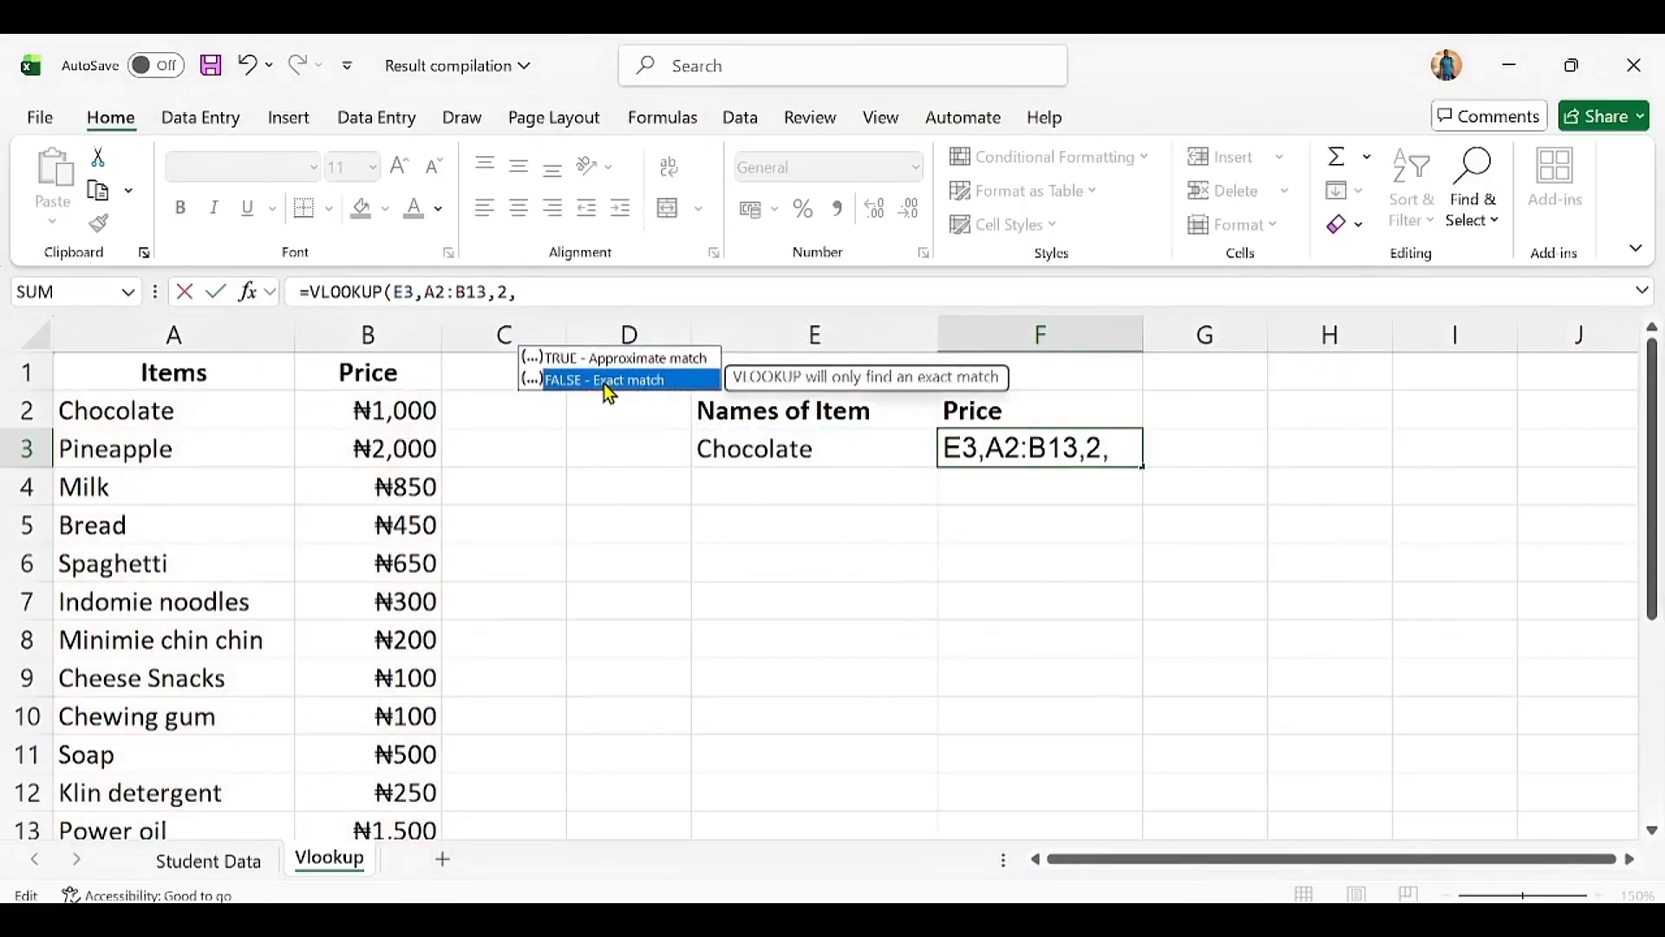
pyautogui.click(550, 291)
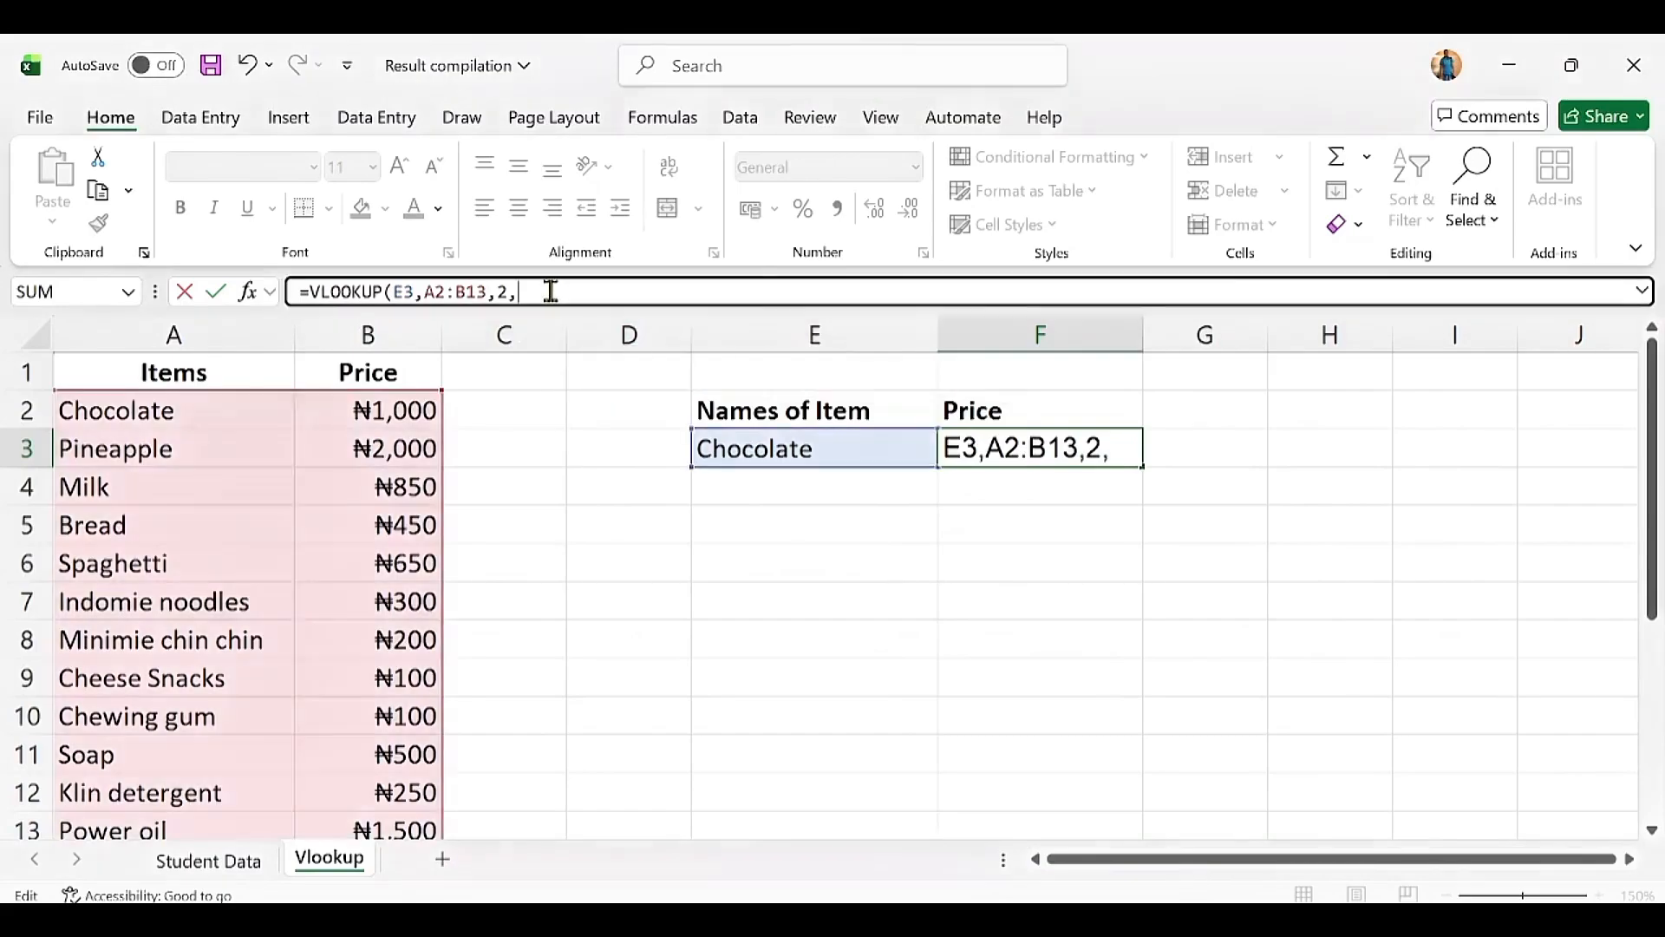
# Step: Set the match type to FALSE, giving =VLOOKUP(E3,A2:B13,2,FALSE)
pyautogui.write('0')
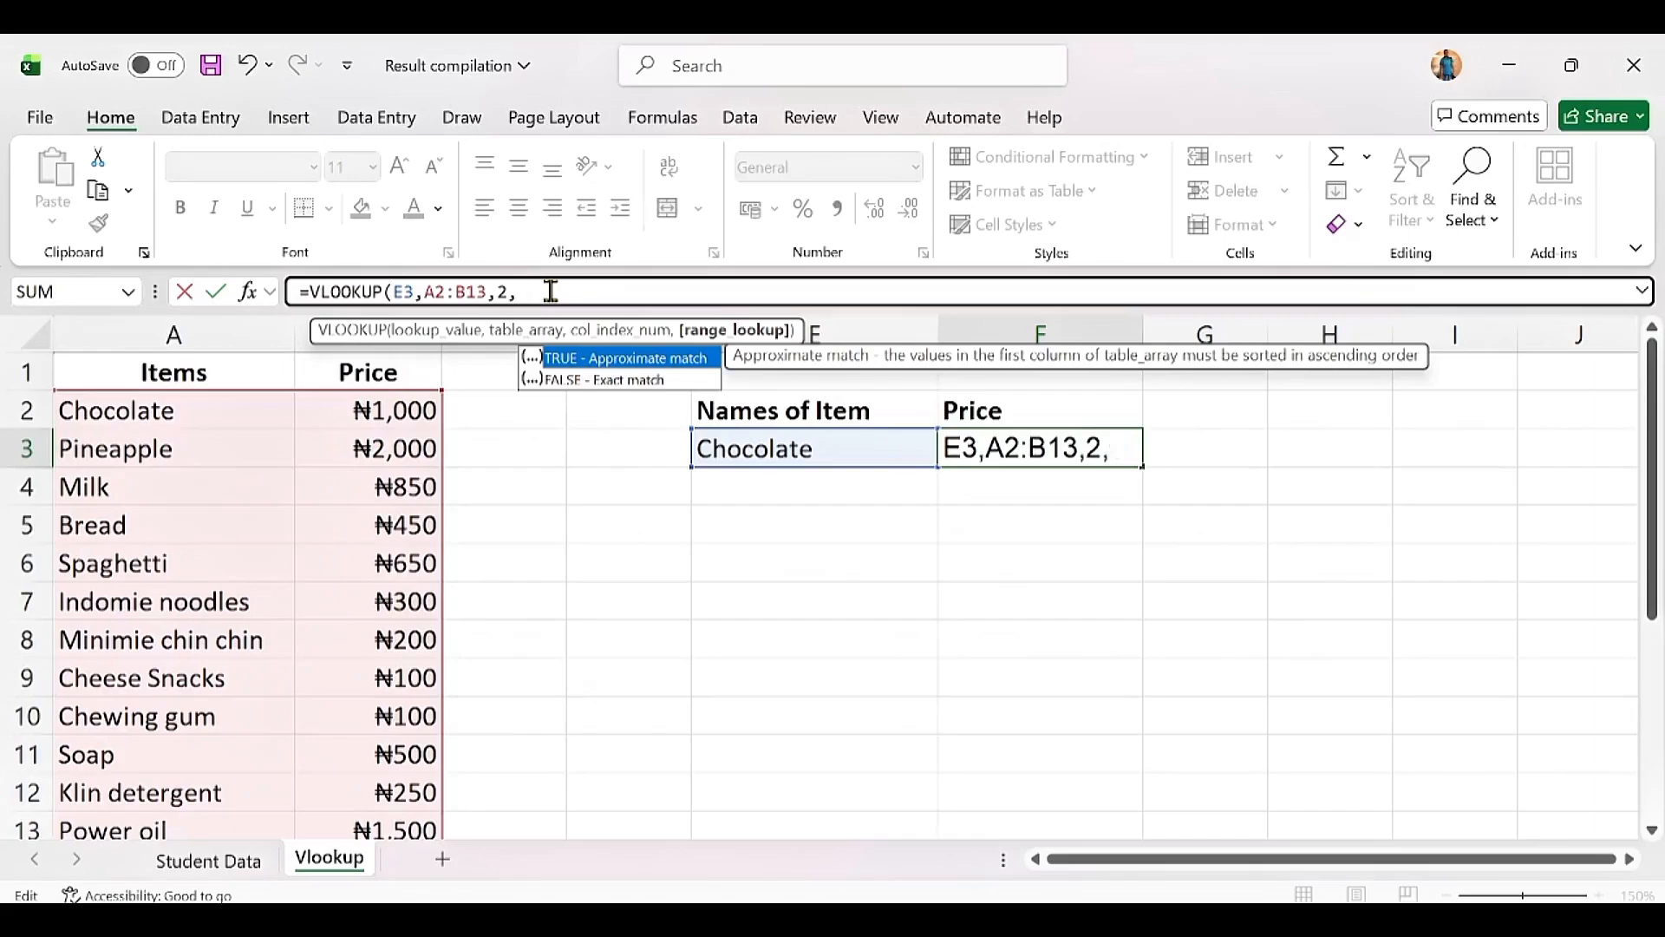
pyautogui.press('BackSpace')
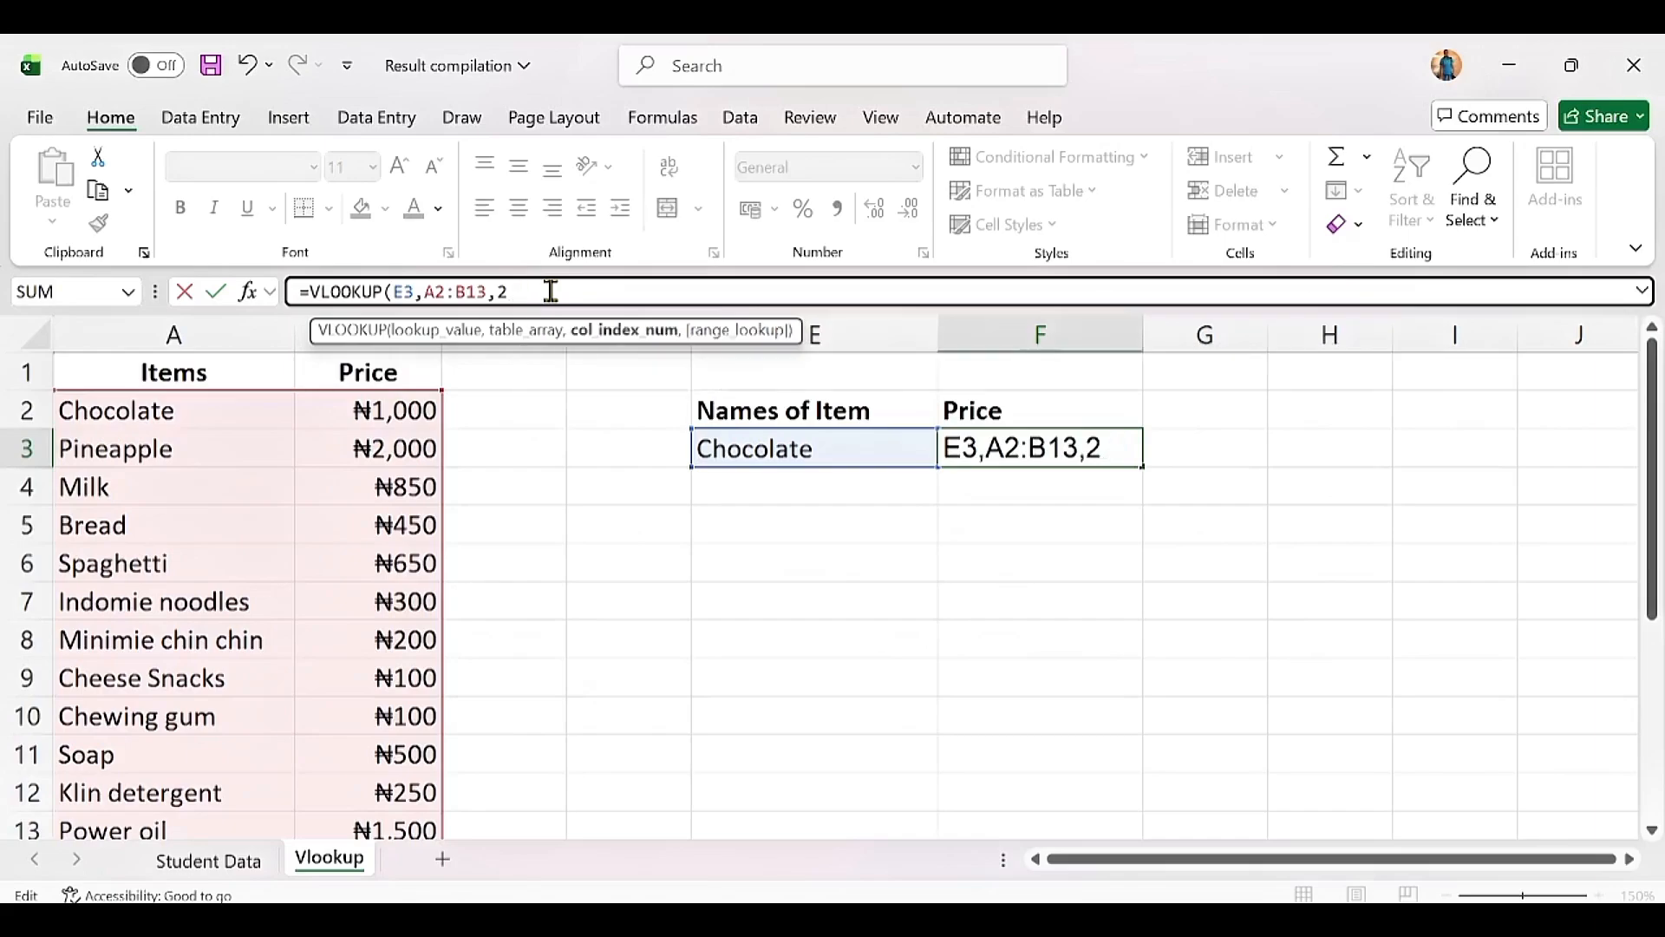
pyautogui.write(',')
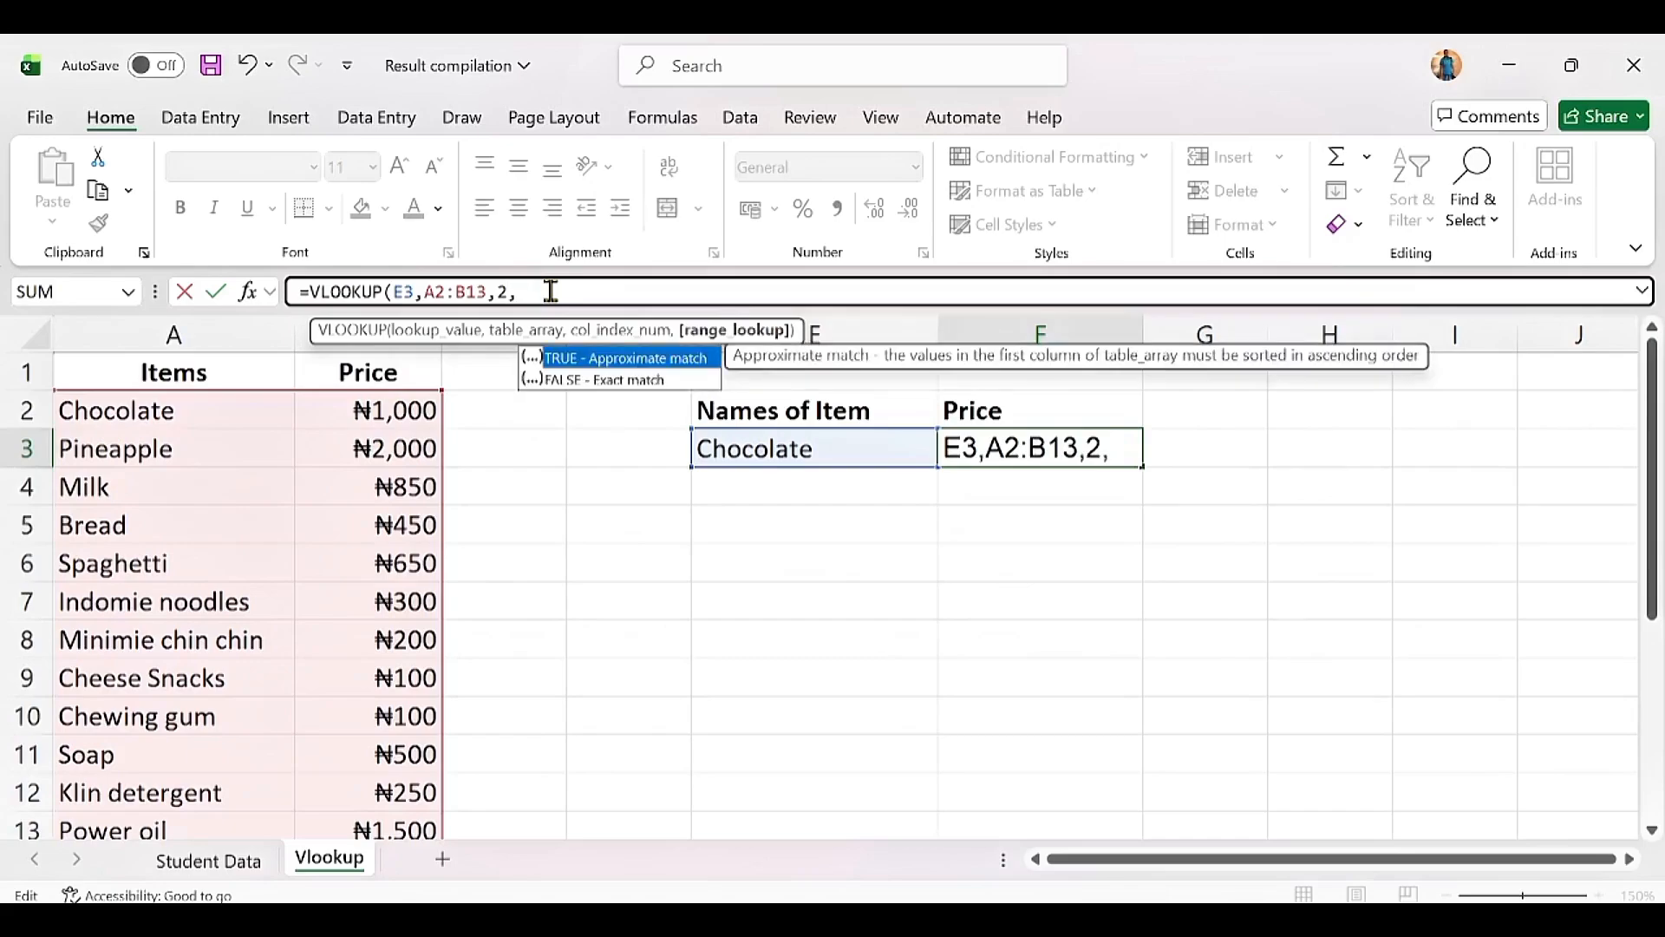
pyautogui.write('fas')
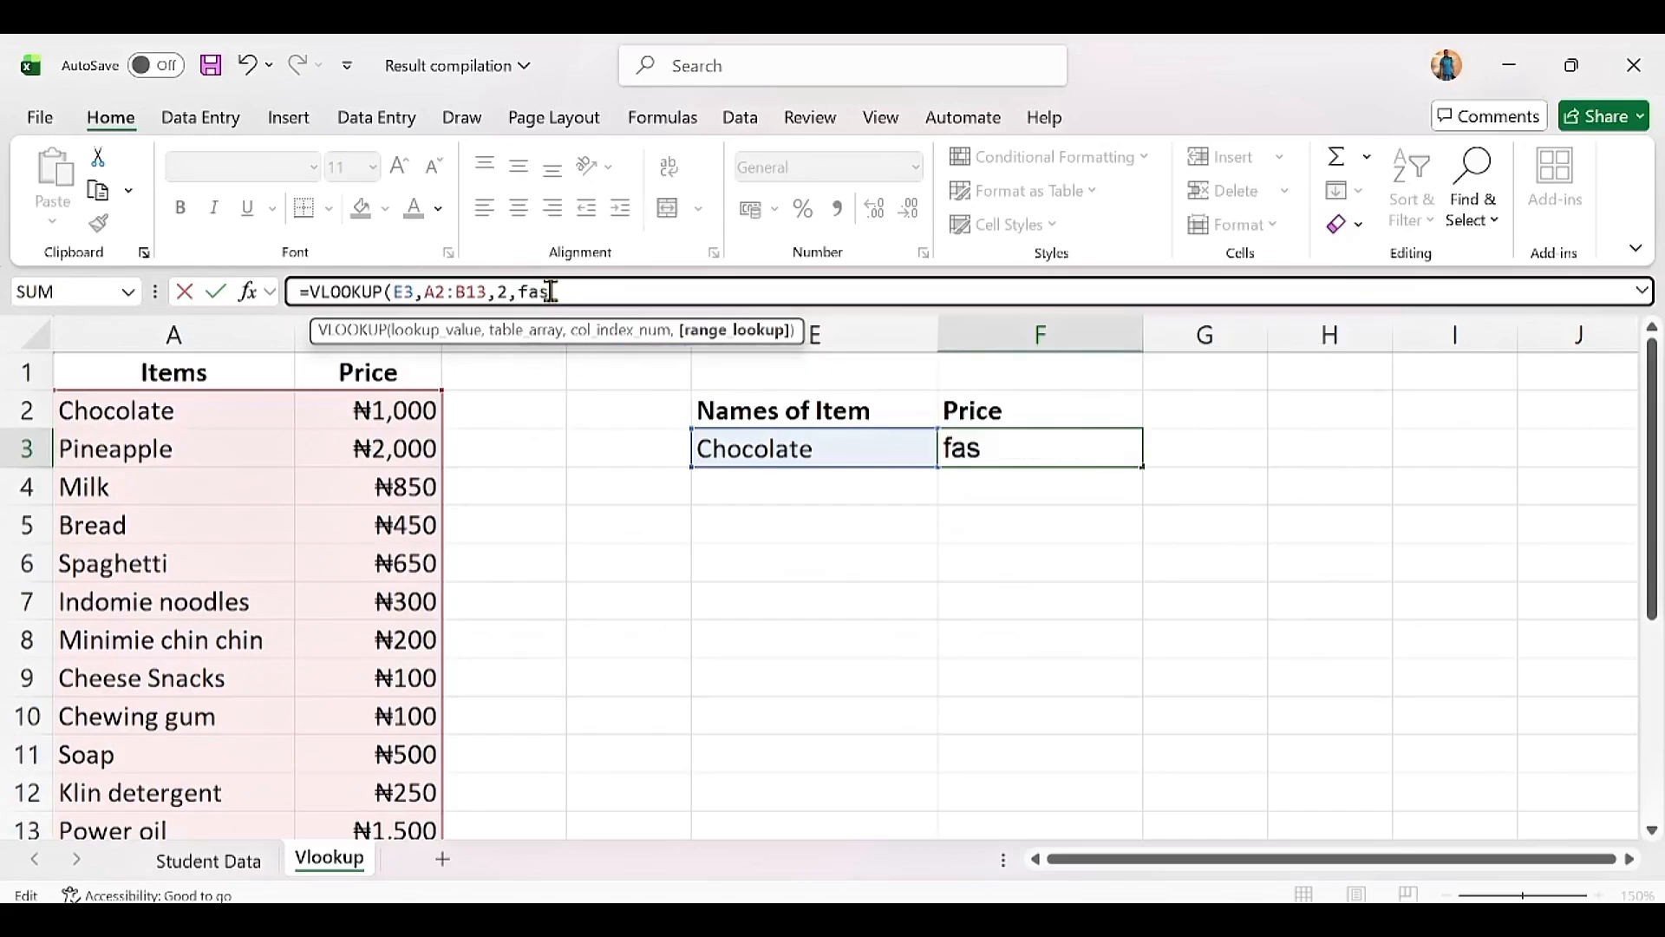
pyautogui.press('BackSpace')
pyautogui.write('lse)')
pyautogui.press('Return')
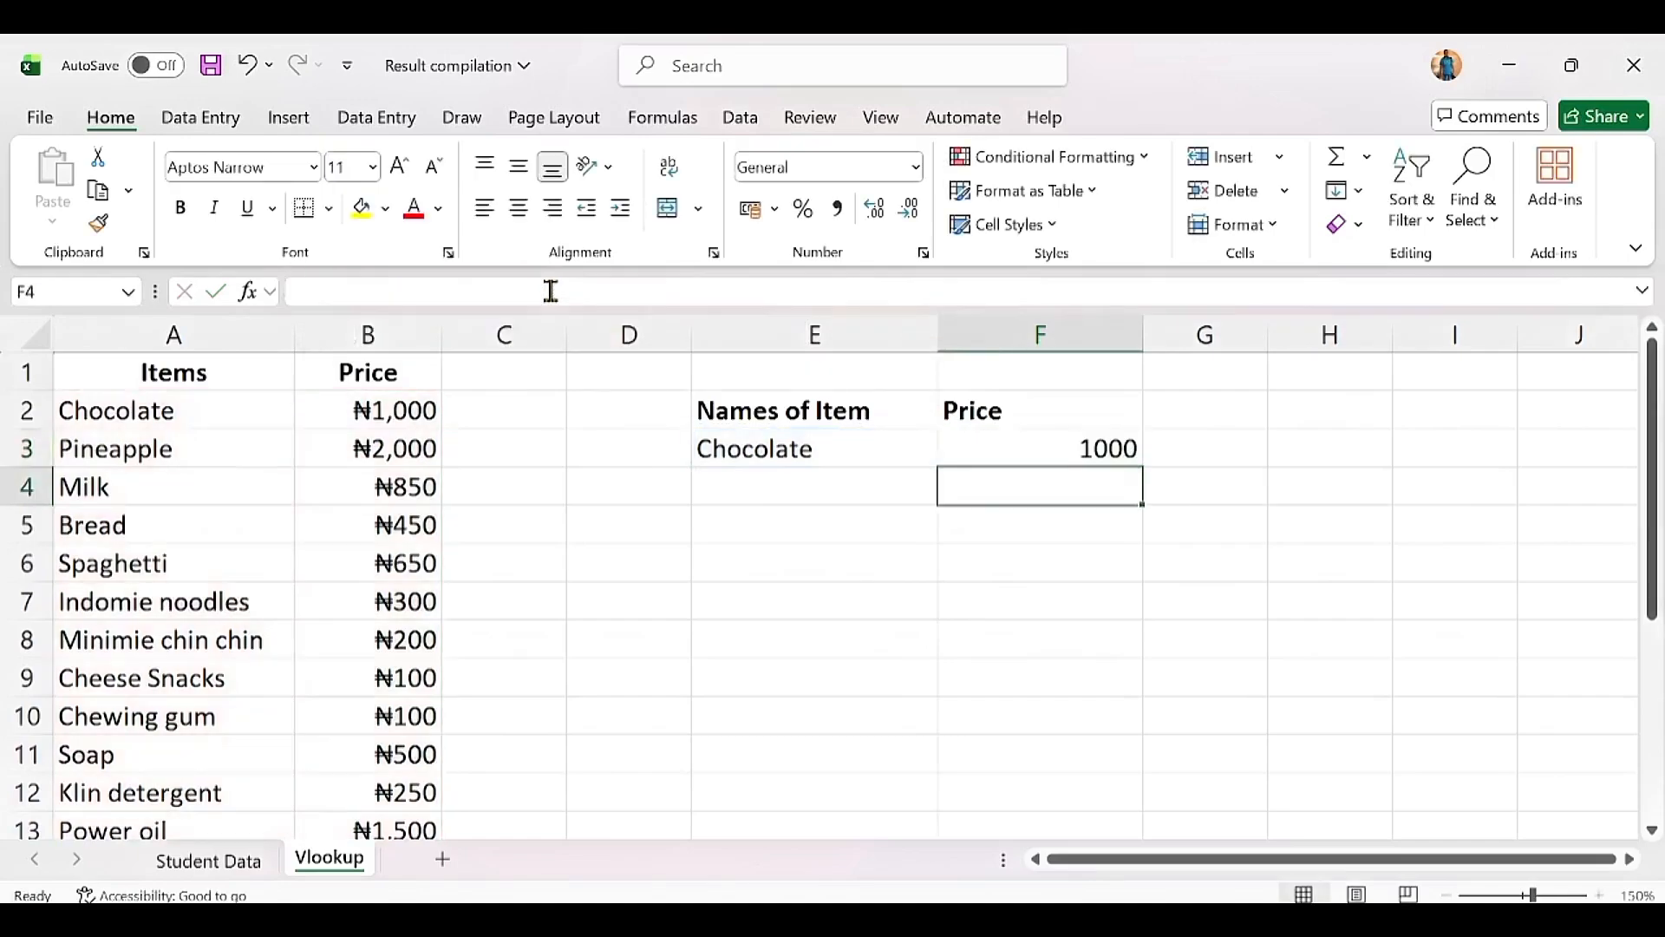
pyautogui.click(1095, 445)
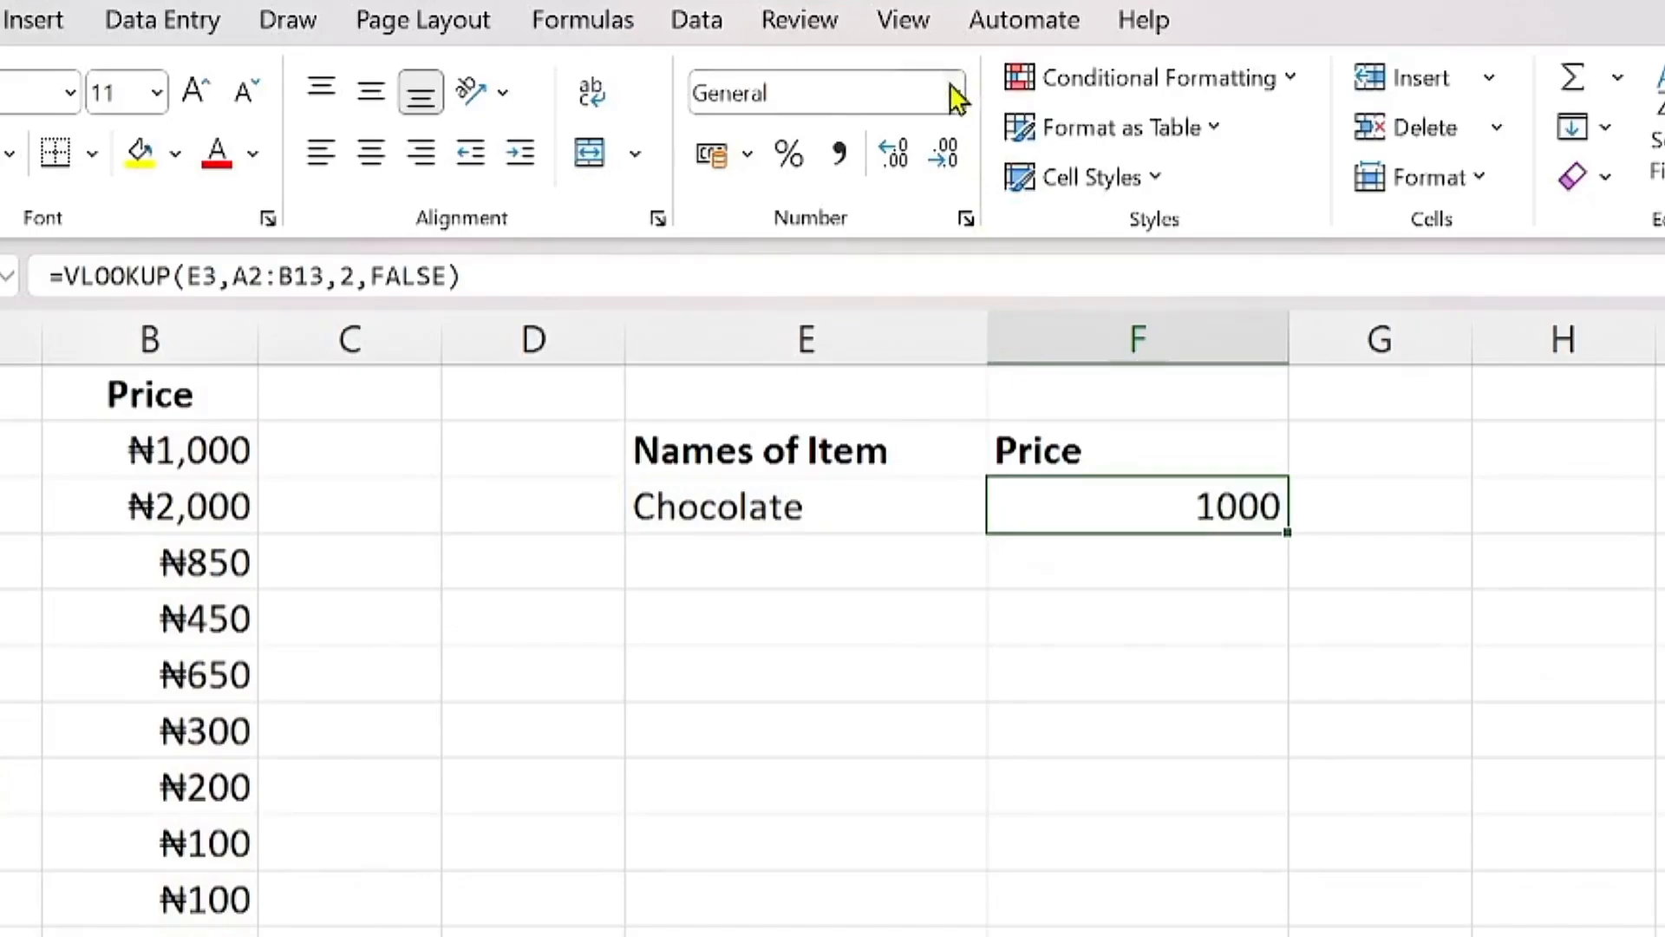
# Step: Format F3 as Currency with zero decimal places, displaying ₦1,000
pyautogui.click(916, 166)
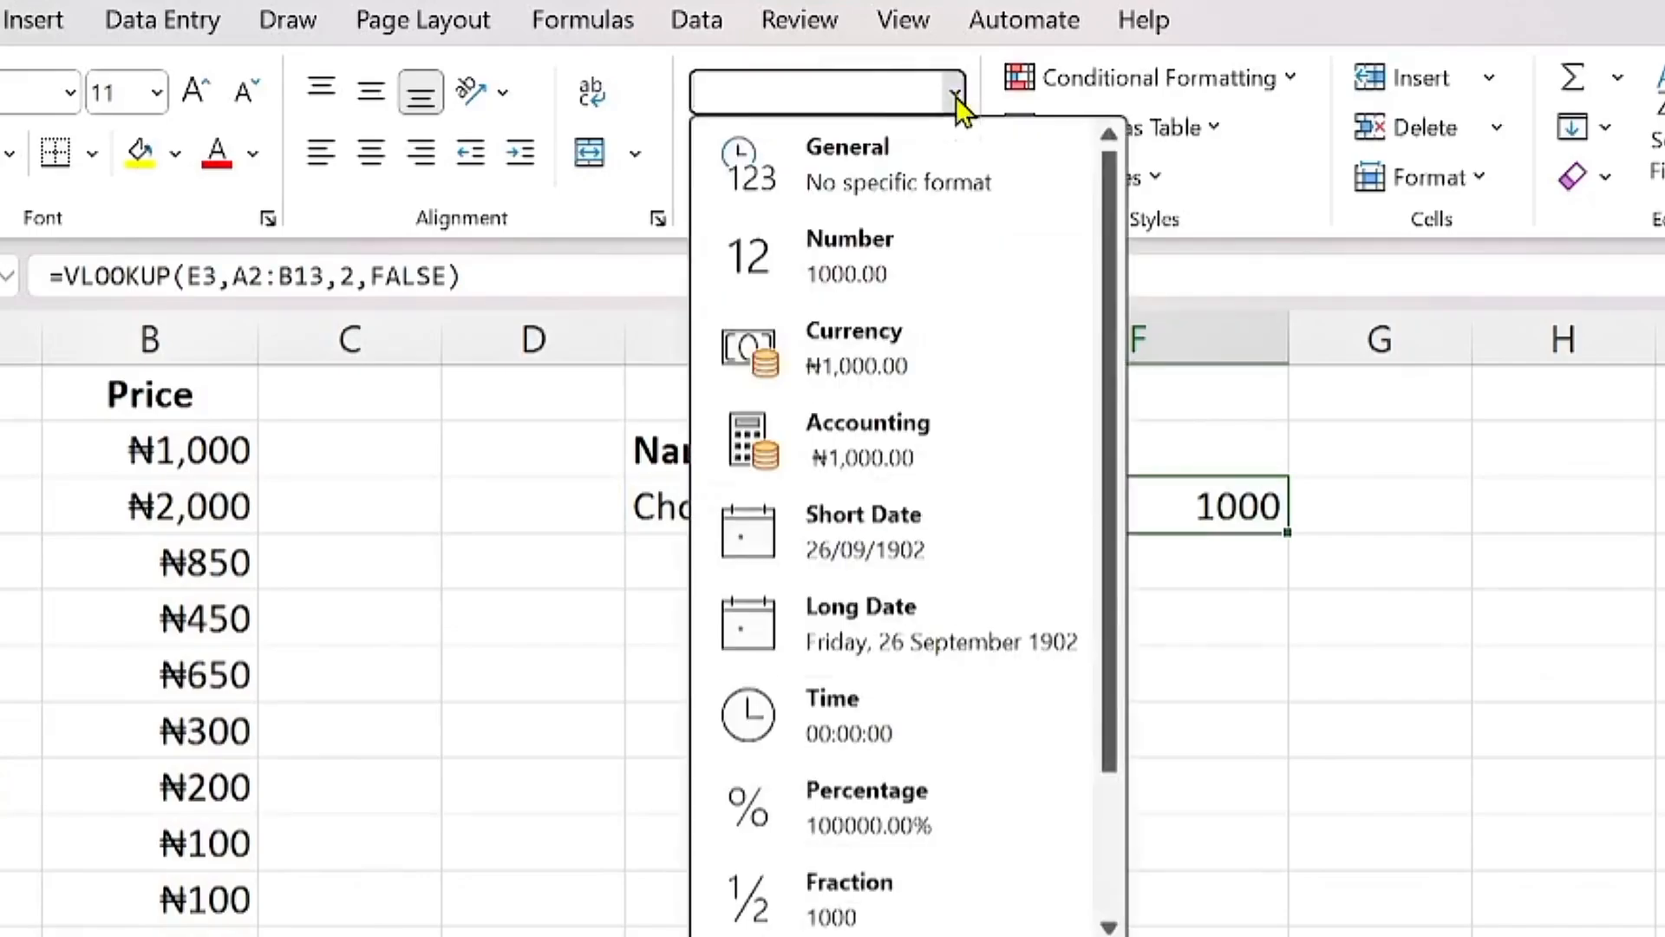
pyautogui.click(918, 369)
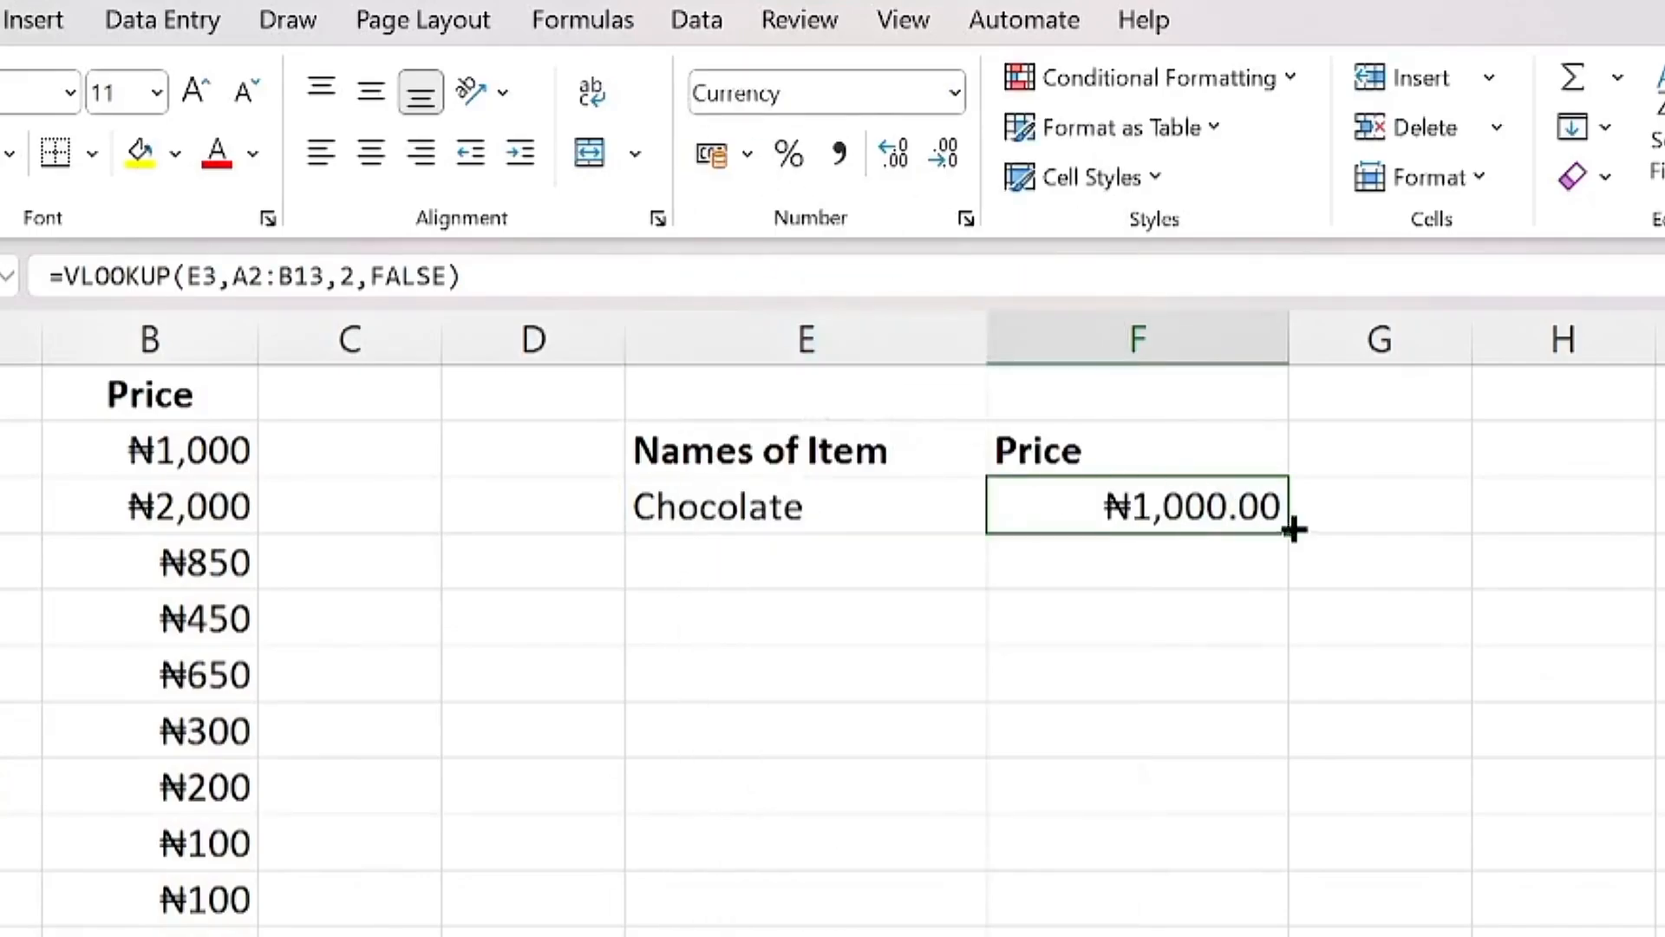
pyautogui.click(937, 160)
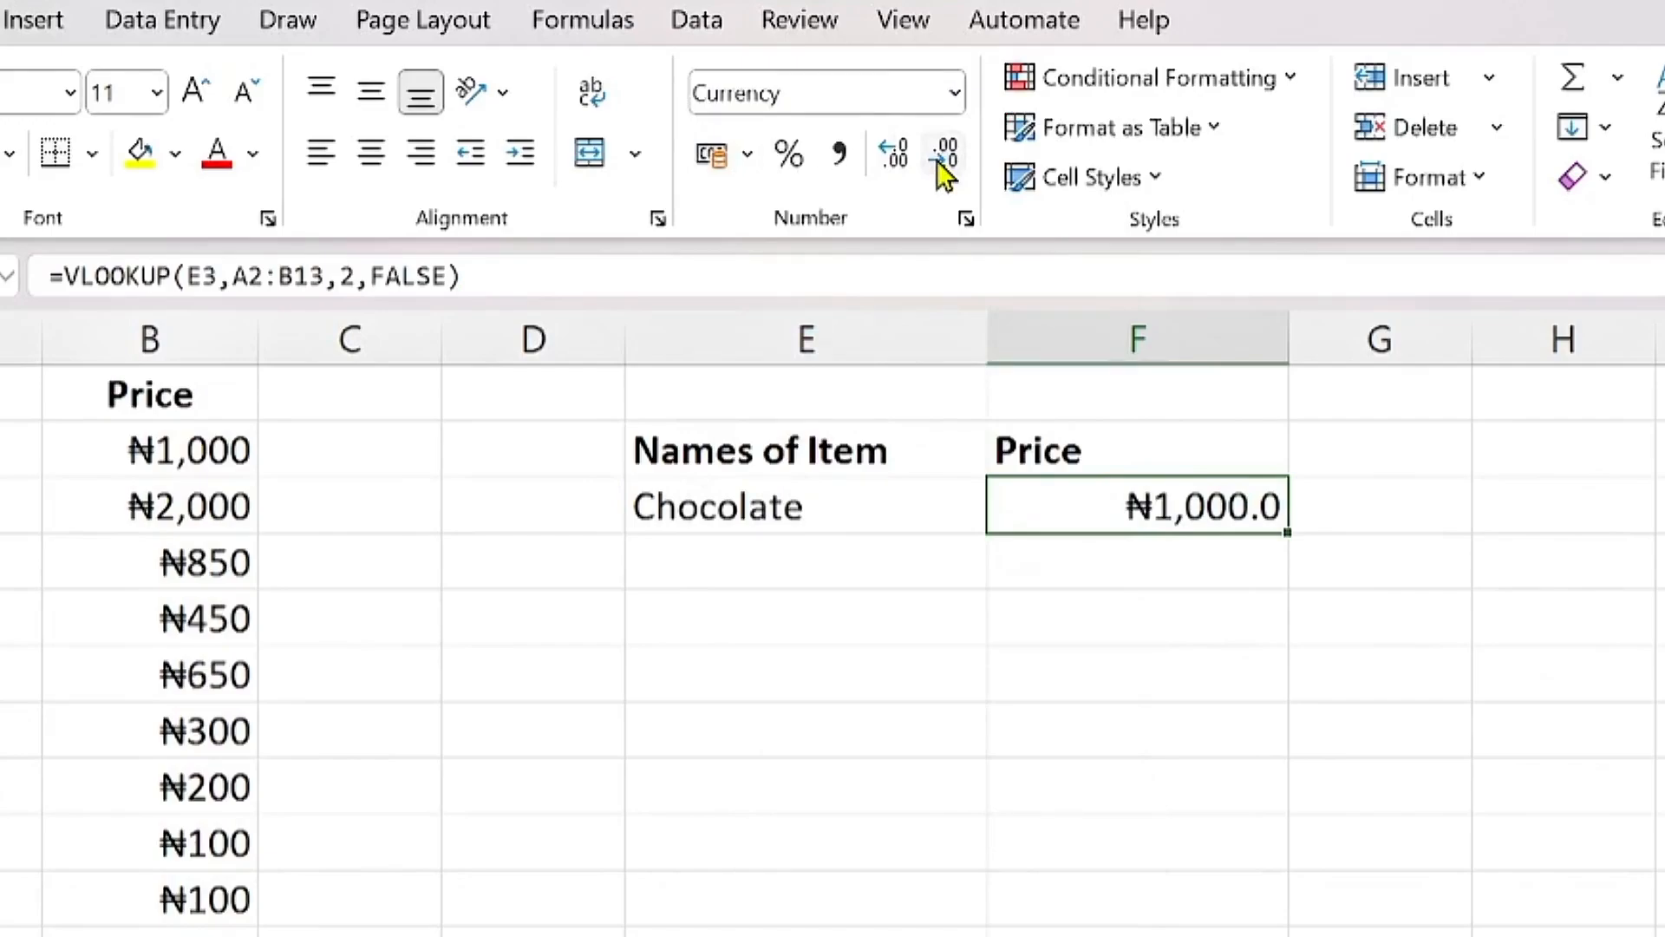
pyautogui.click(937, 159)
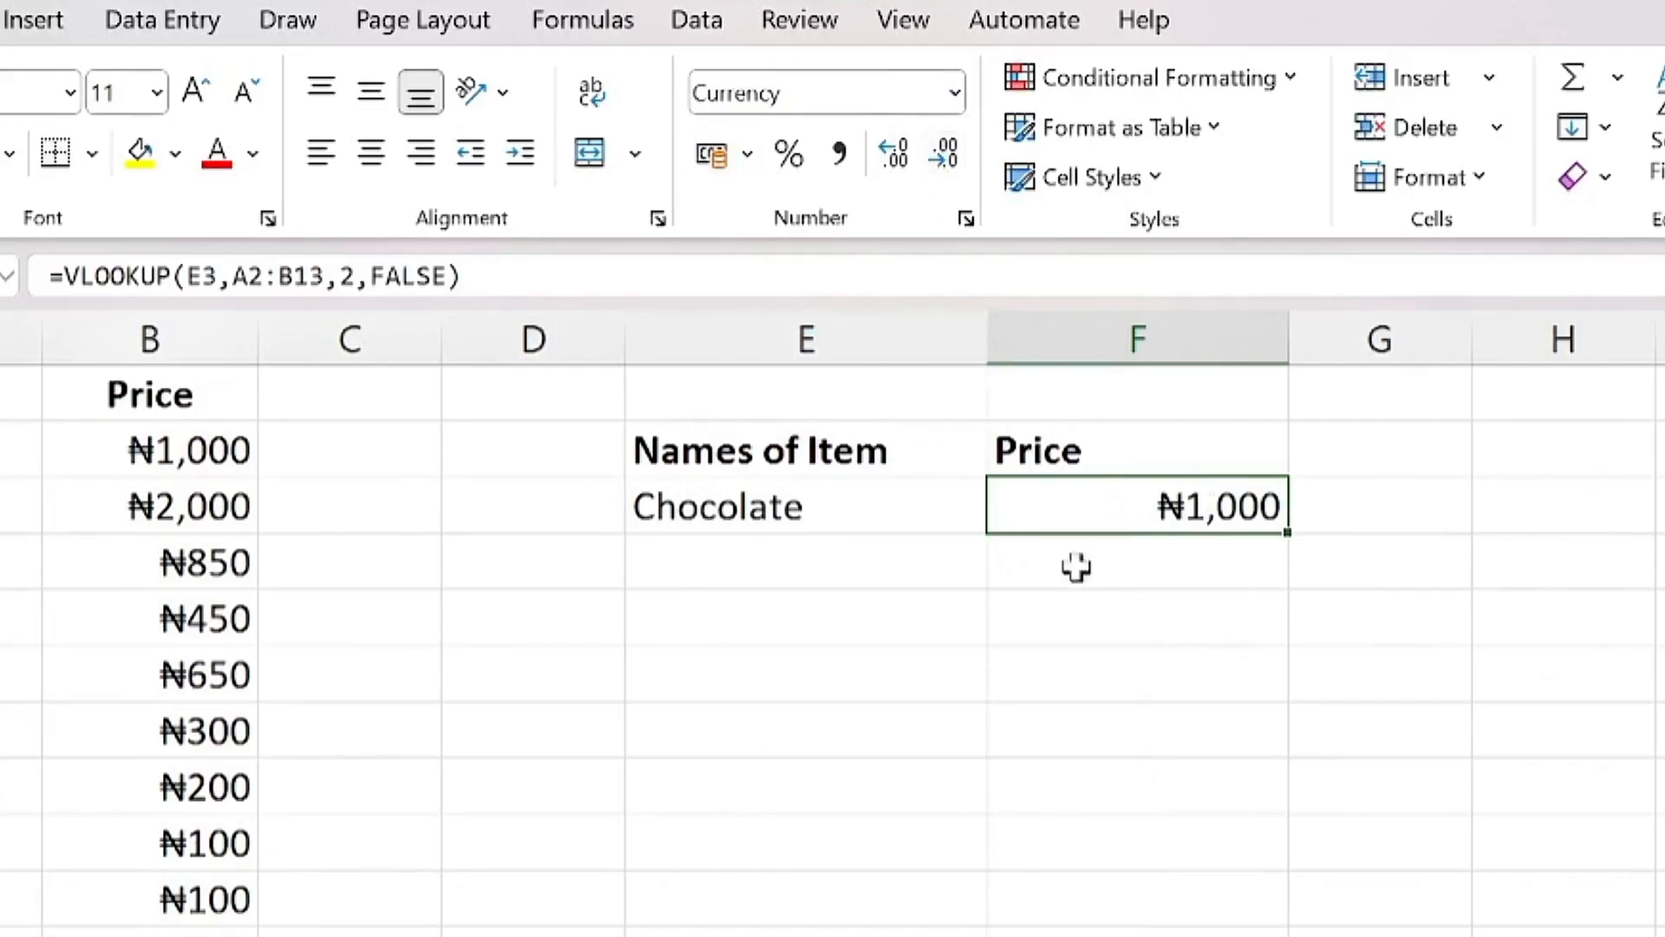
pyautogui.click(1201, 632)
pyautogui.click(1163, 519)
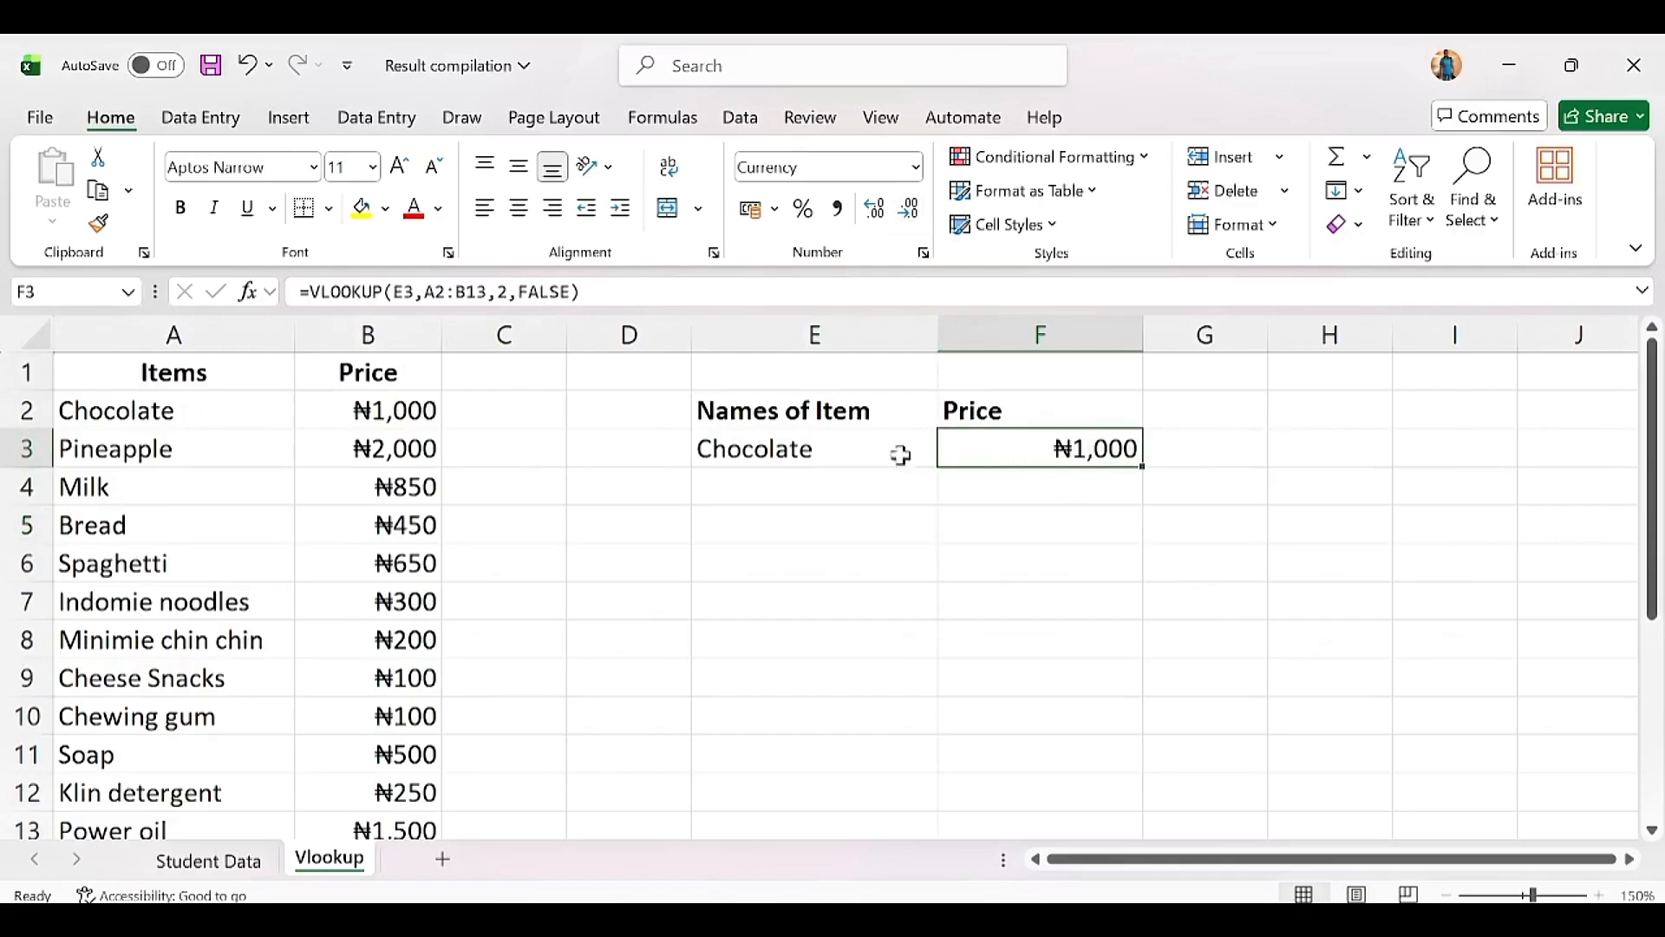
pyautogui.click(821, 451)
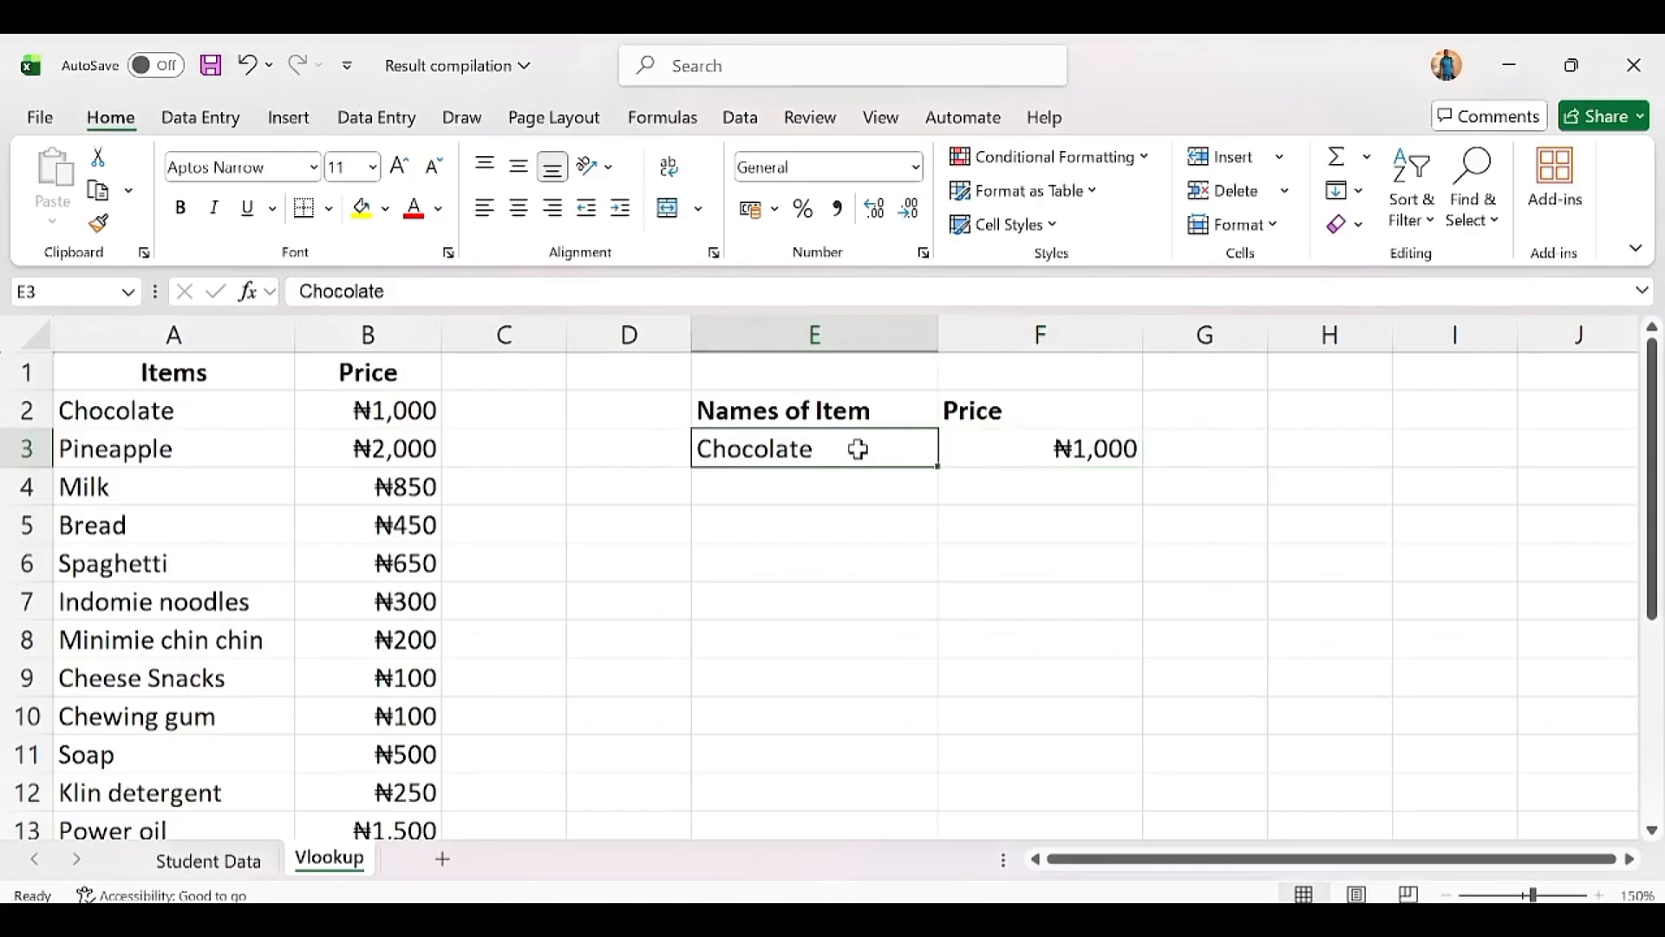
pyautogui.click(1039, 448)
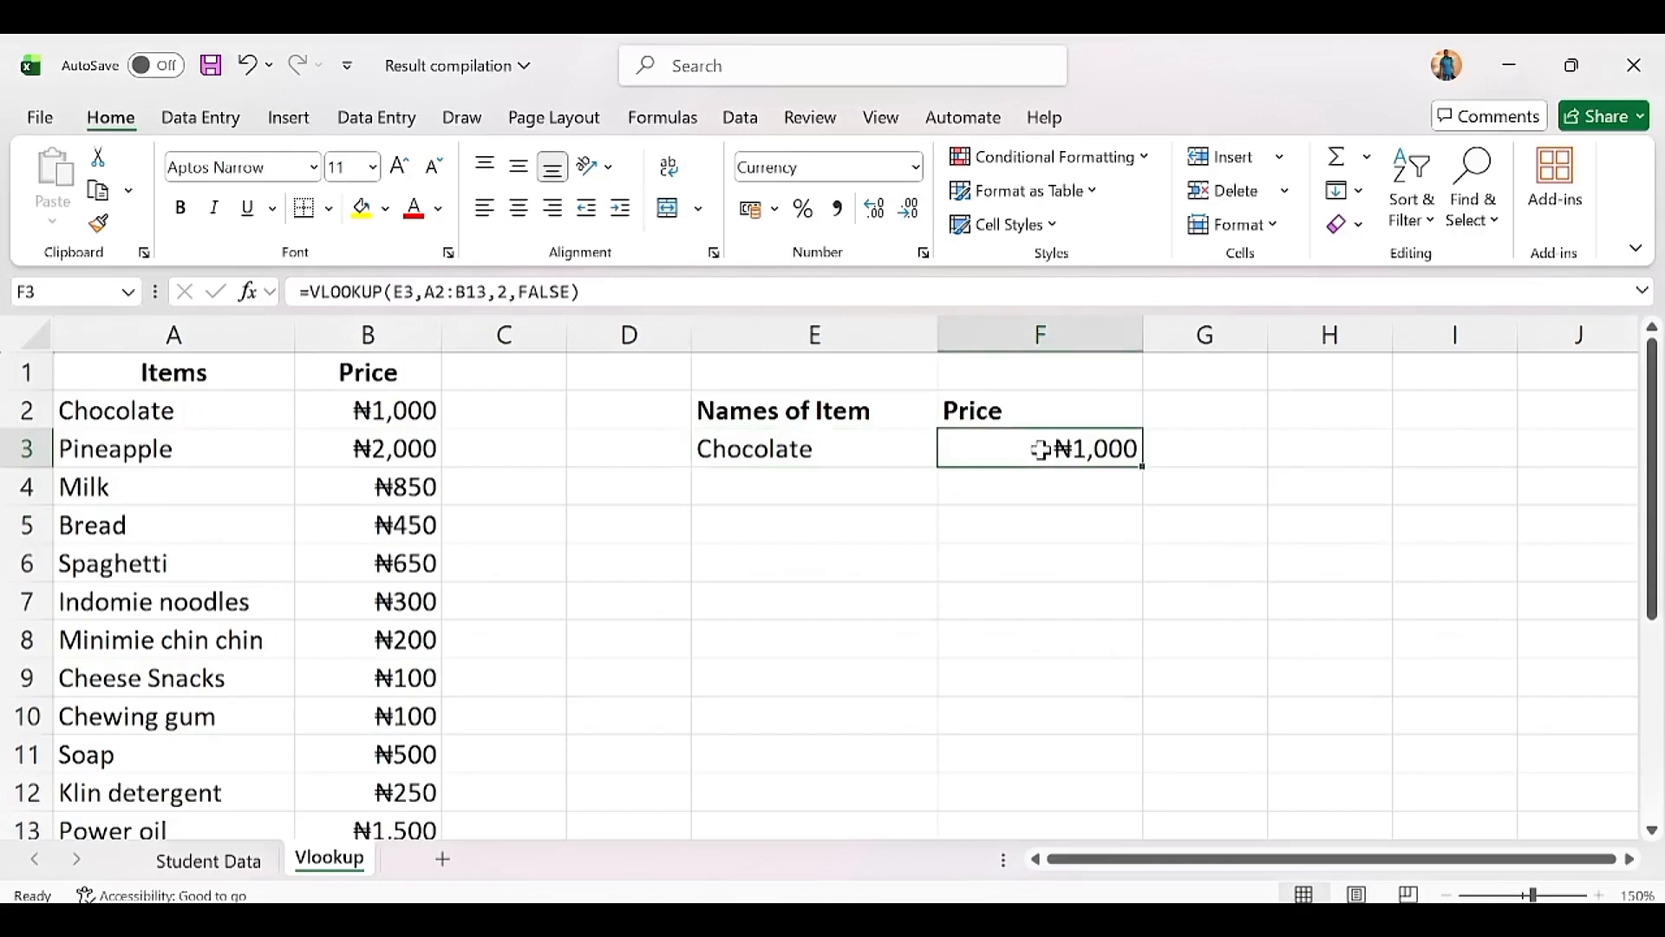
pyautogui.click(834, 451)
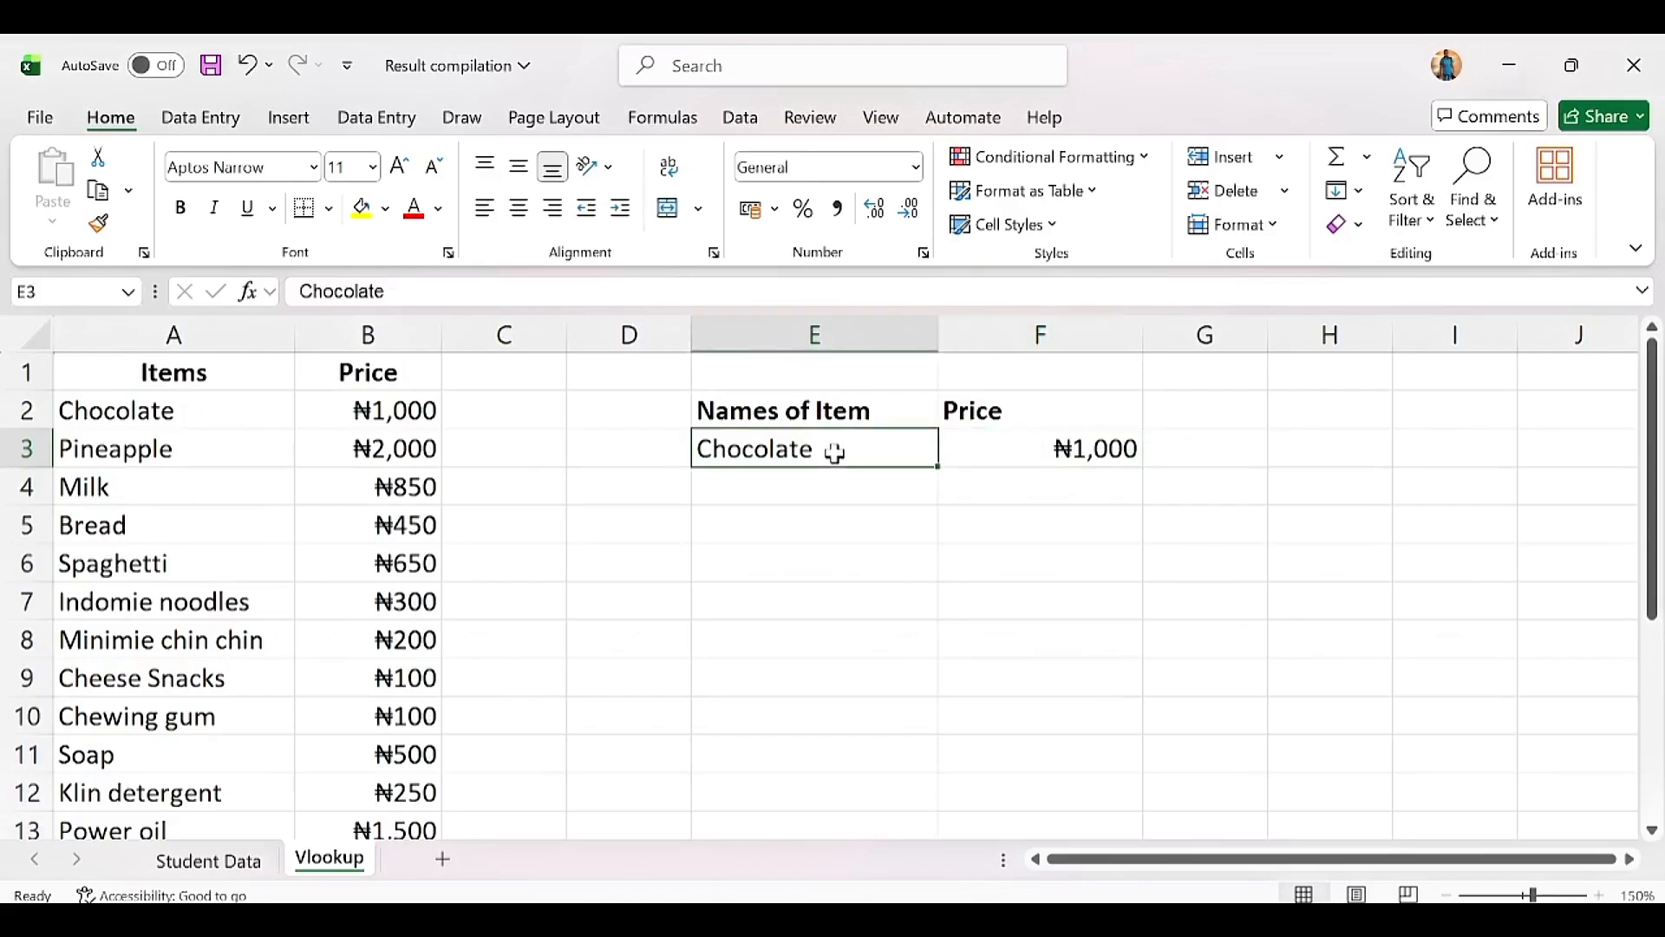
pyautogui.doubleClick(834, 451)
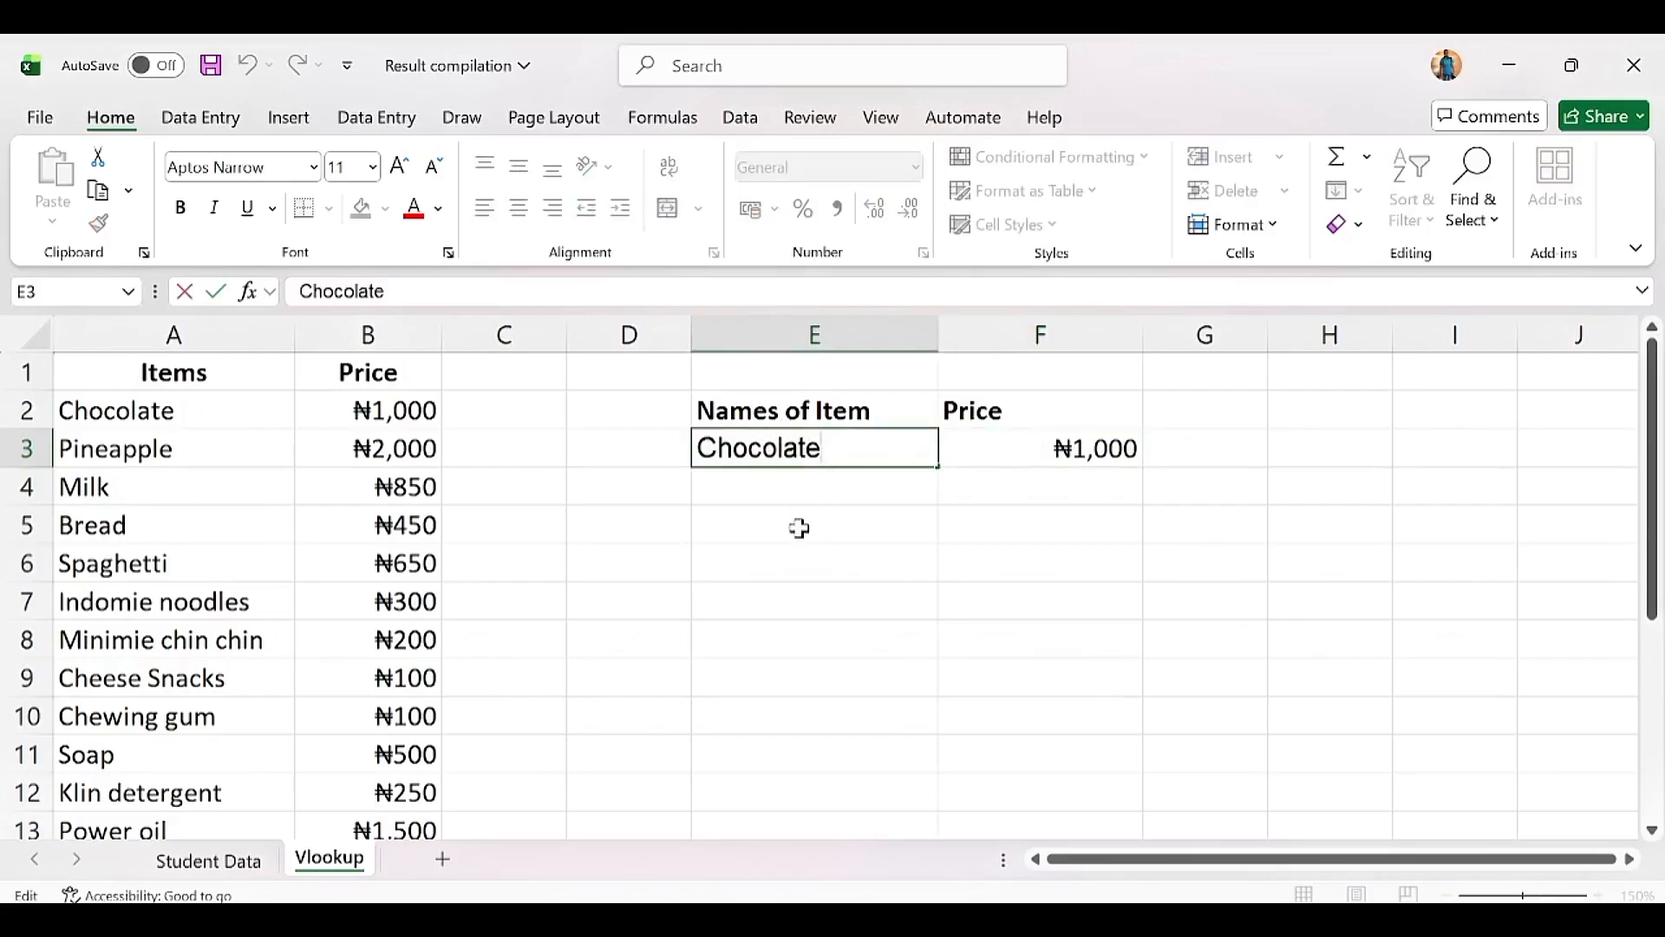
pyautogui.press('BackSpace')
pyautogui.press('Return')
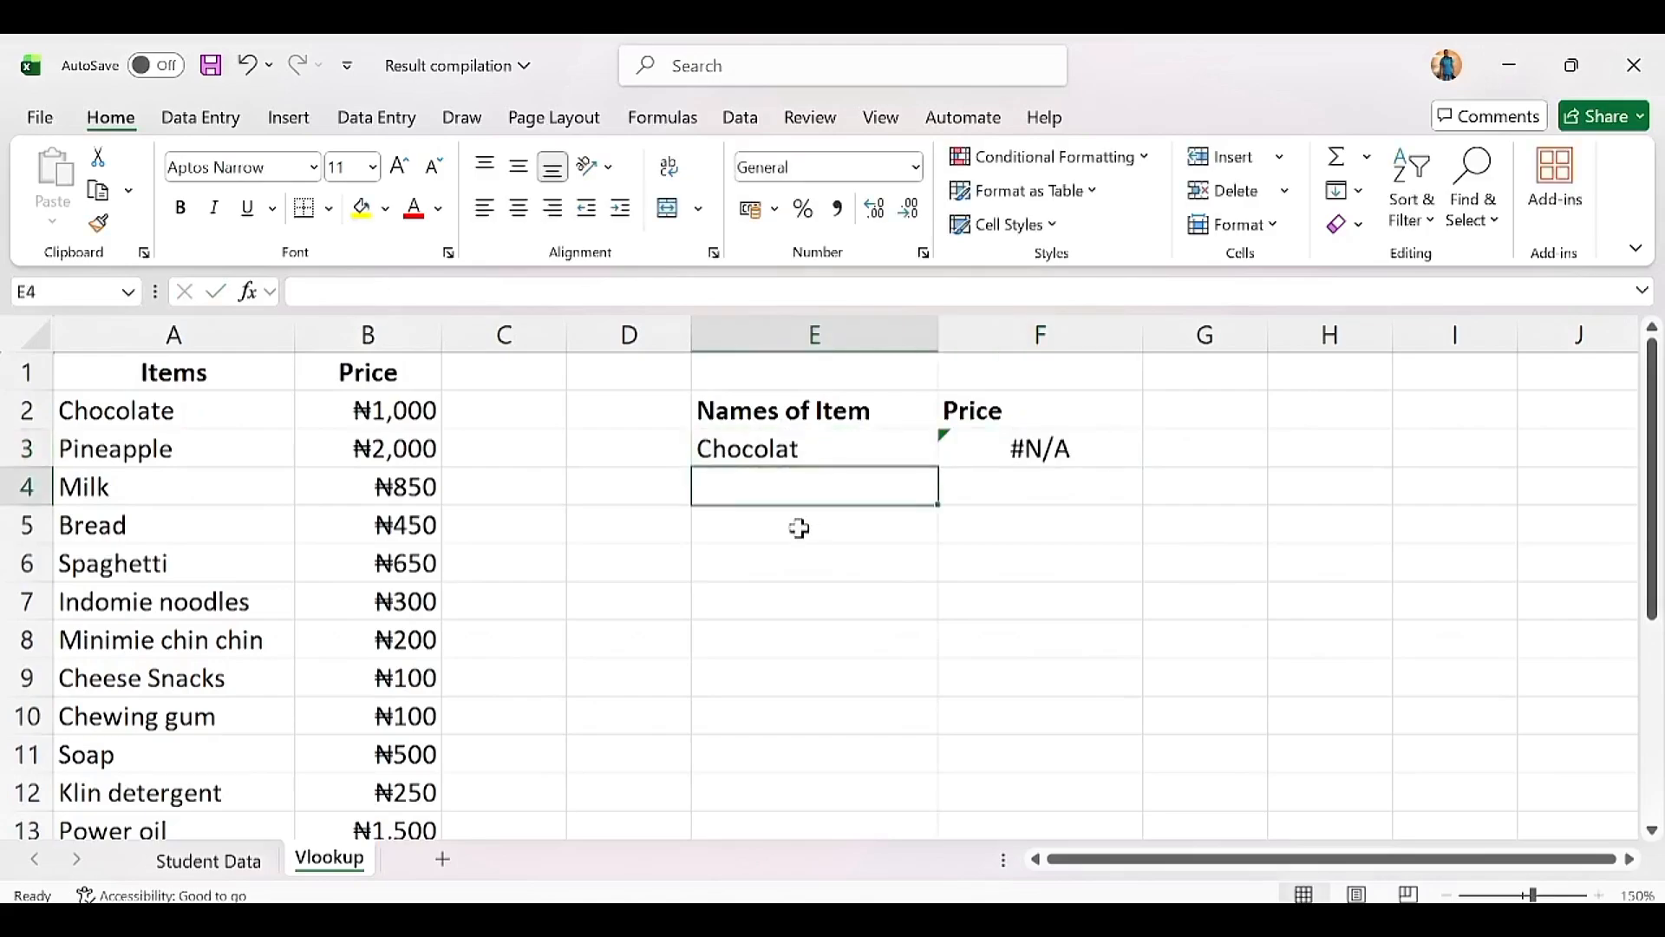
pyautogui.click(1072, 451)
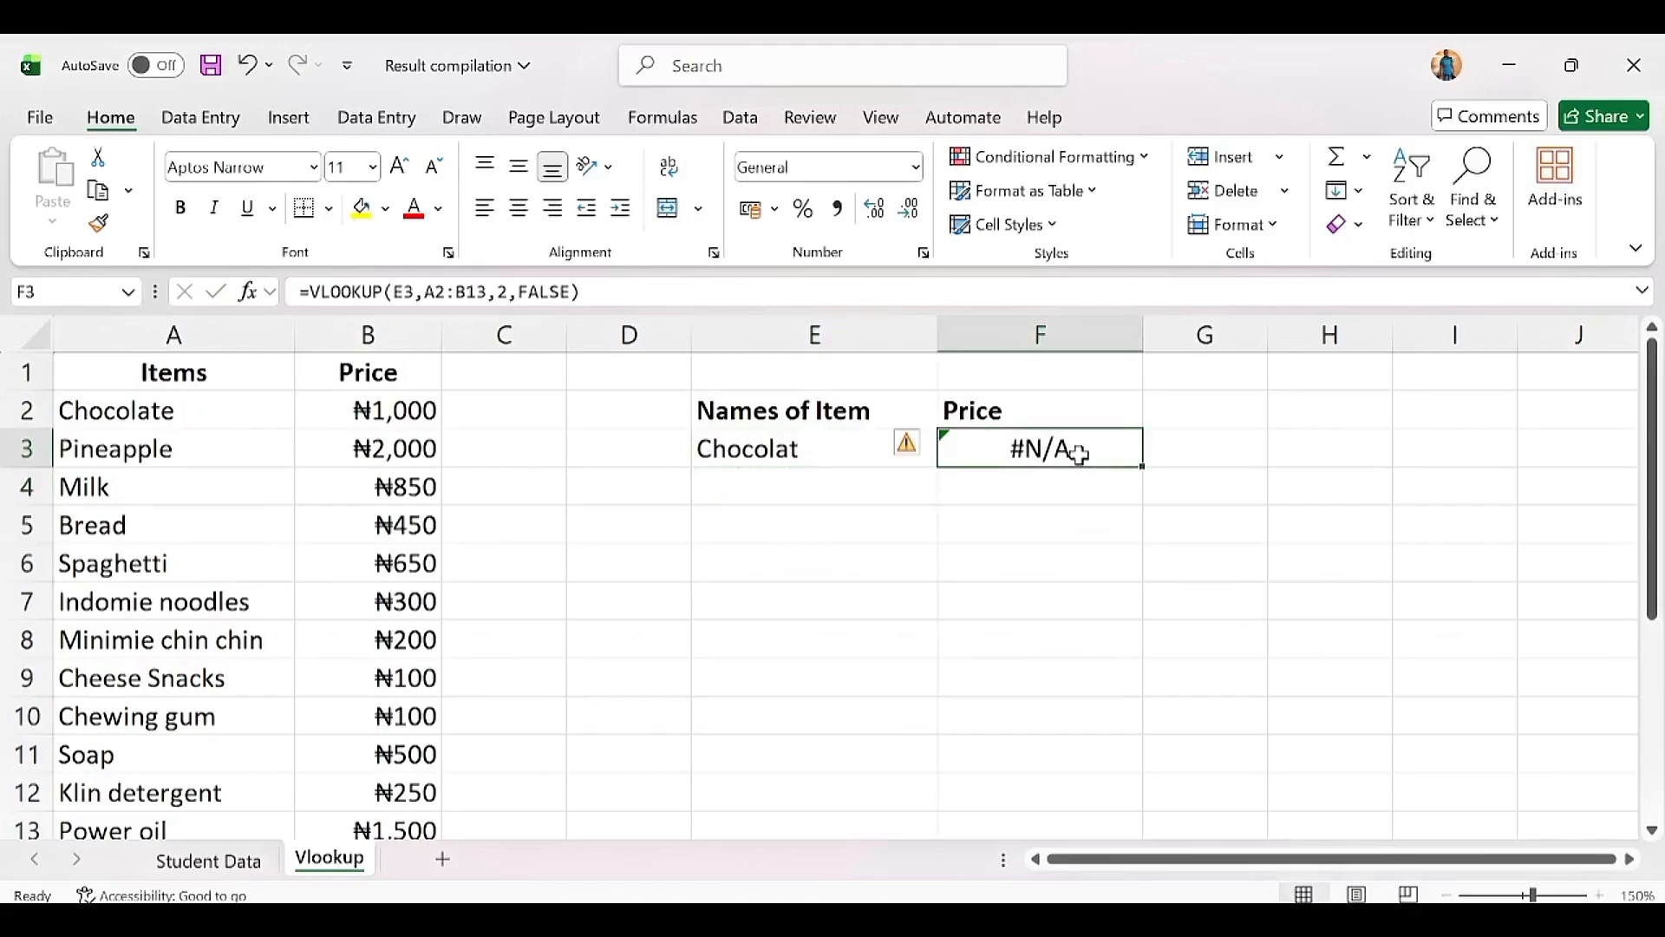
pyautogui.click(815, 449)
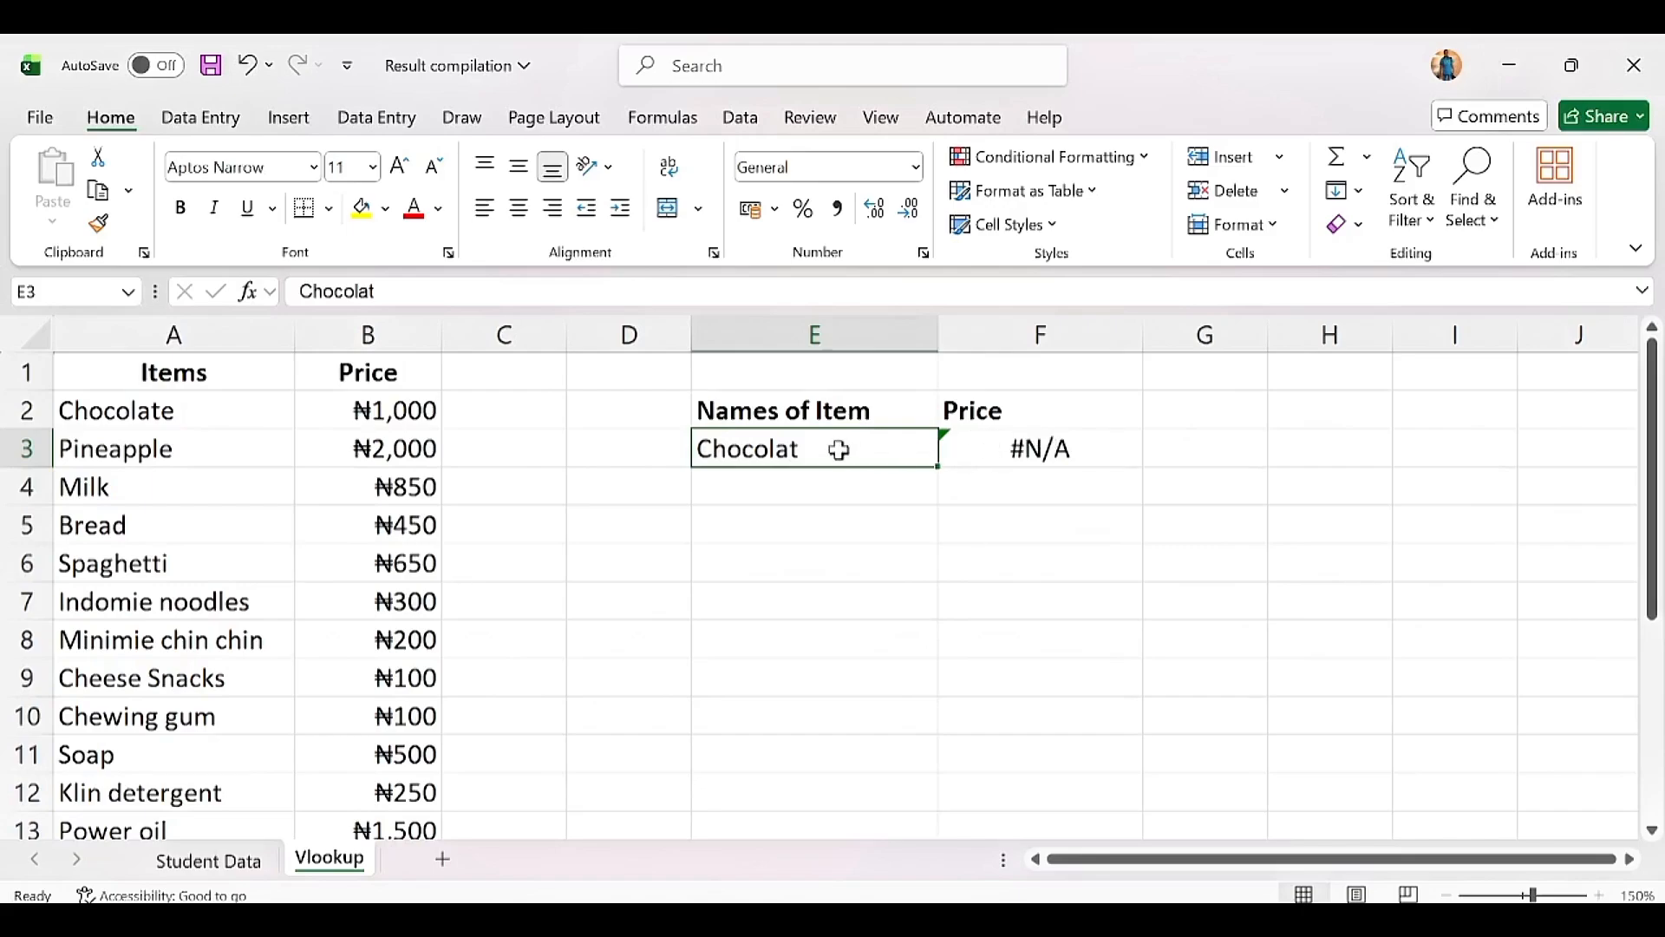
pyautogui.click(988, 446)
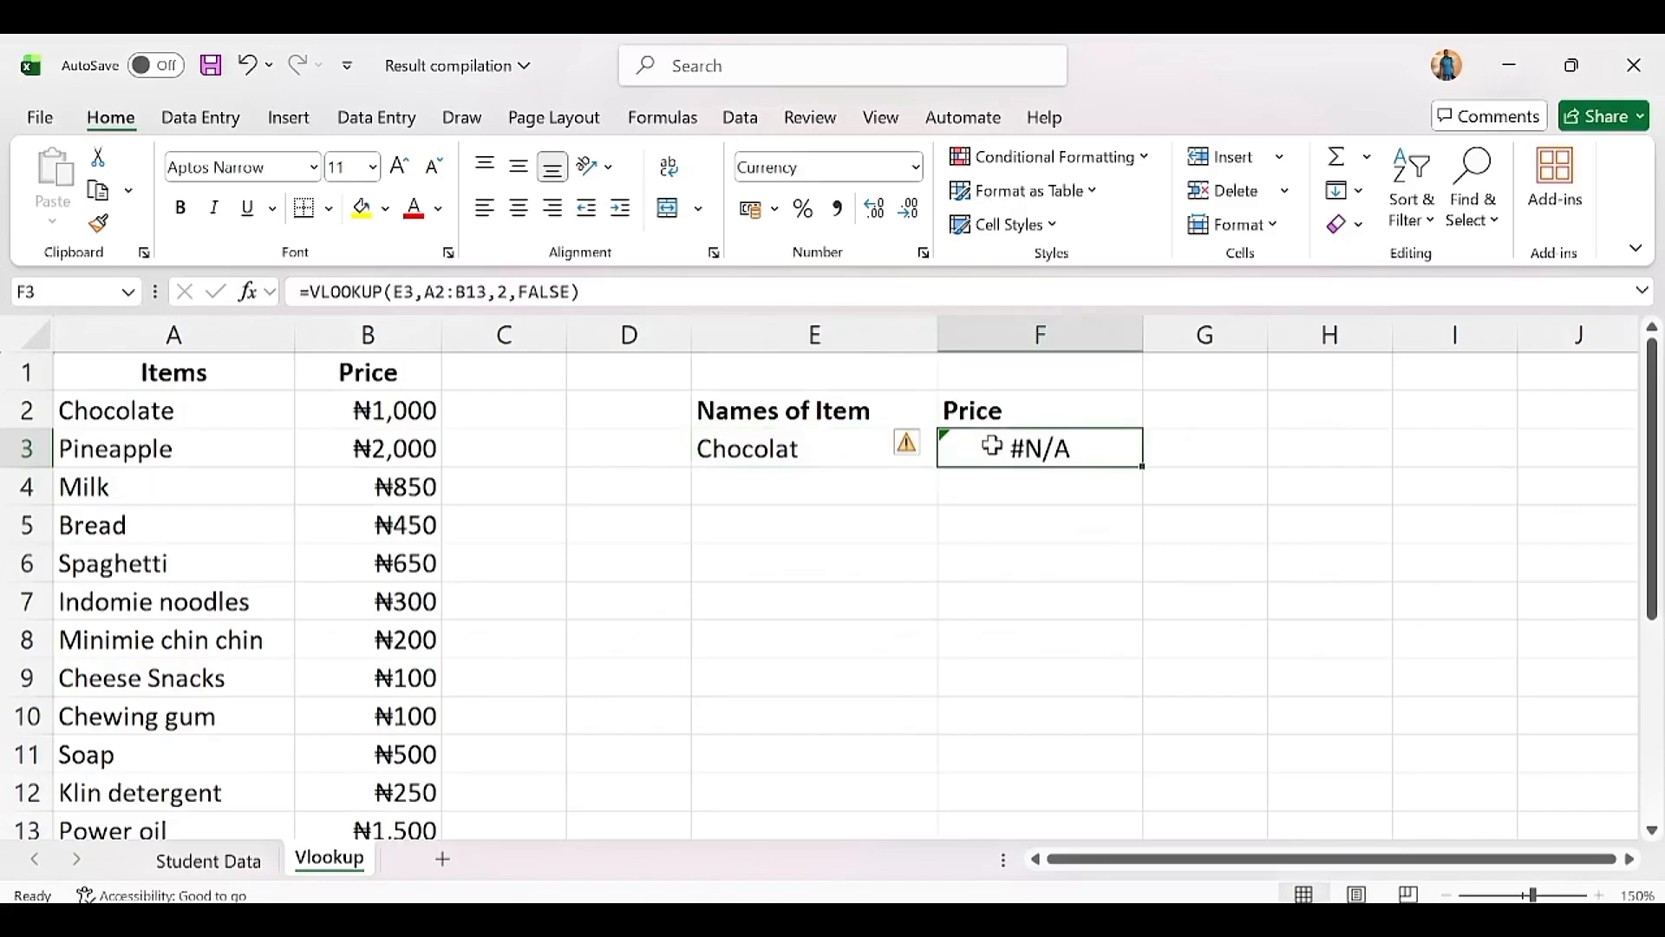
pyautogui.doubleClick(835, 452)
pyautogui.write('e')
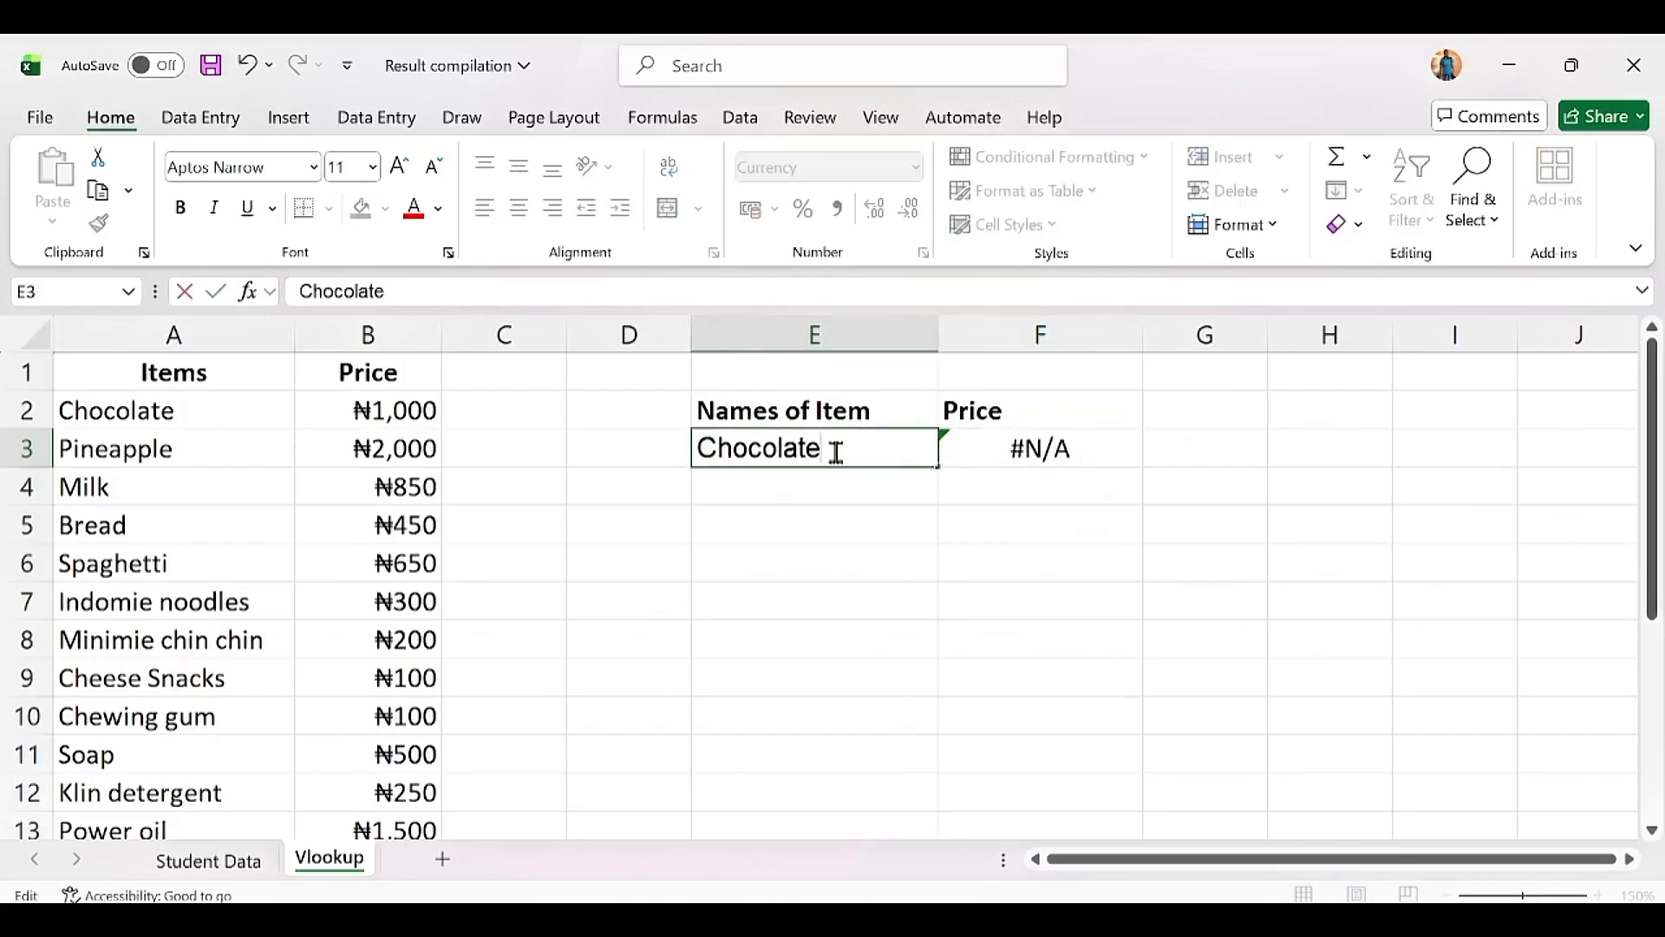
pyautogui.press('Return')
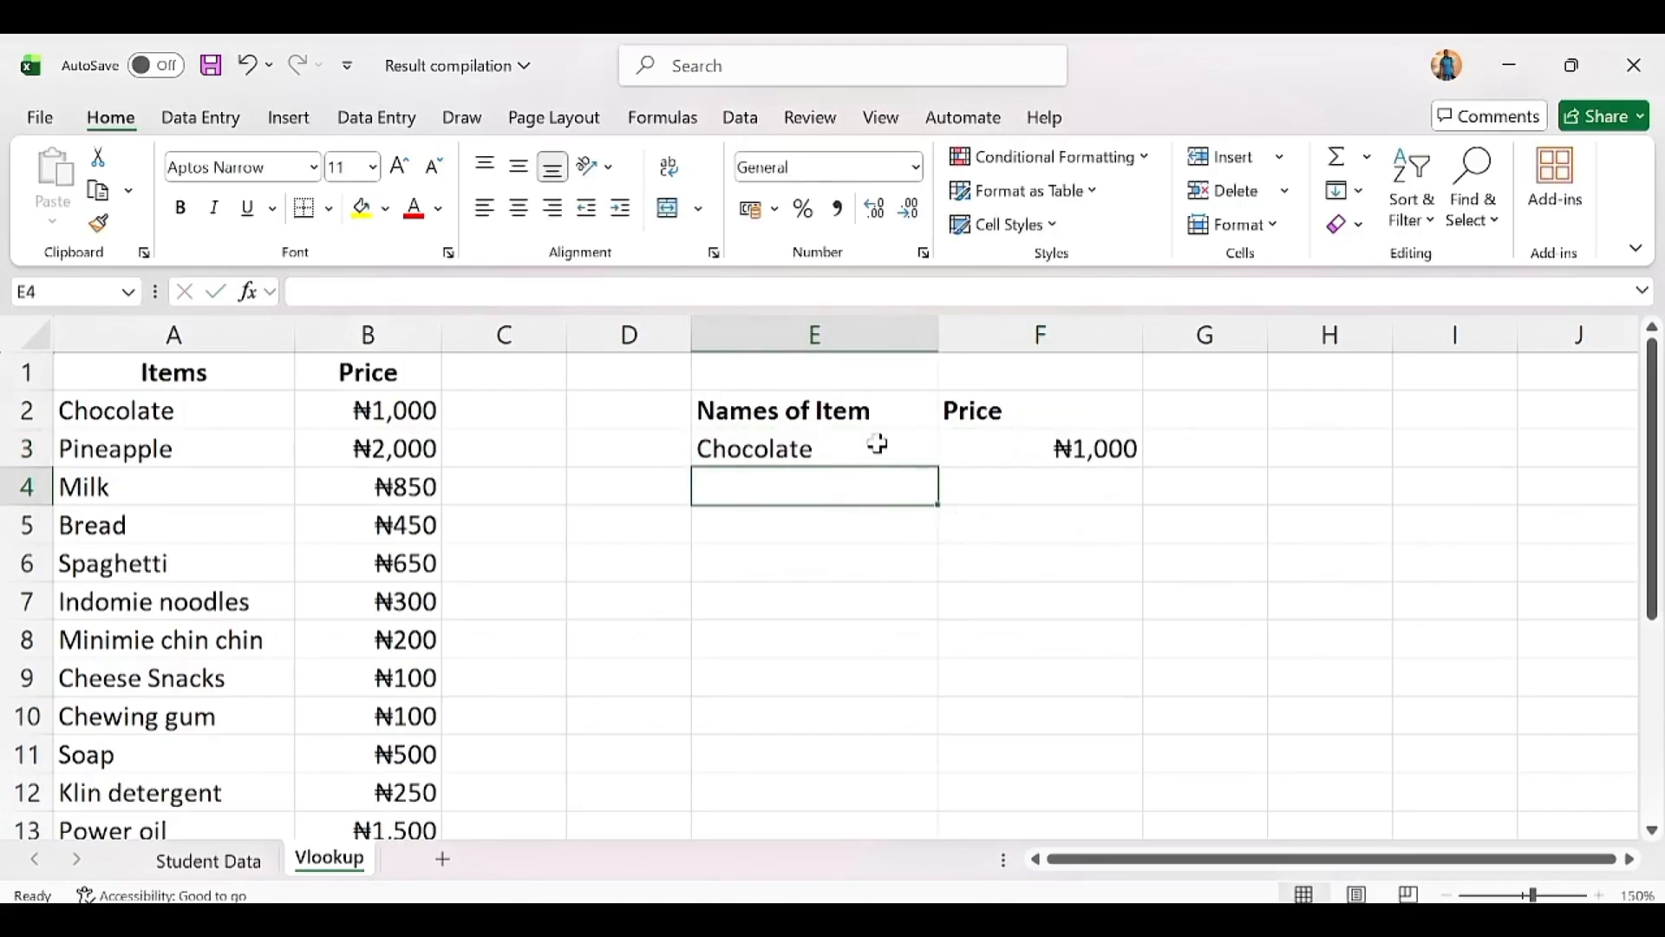
# Step: Change the lookup item in E3 to soap and check its price
pyautogui.click(870, 444)
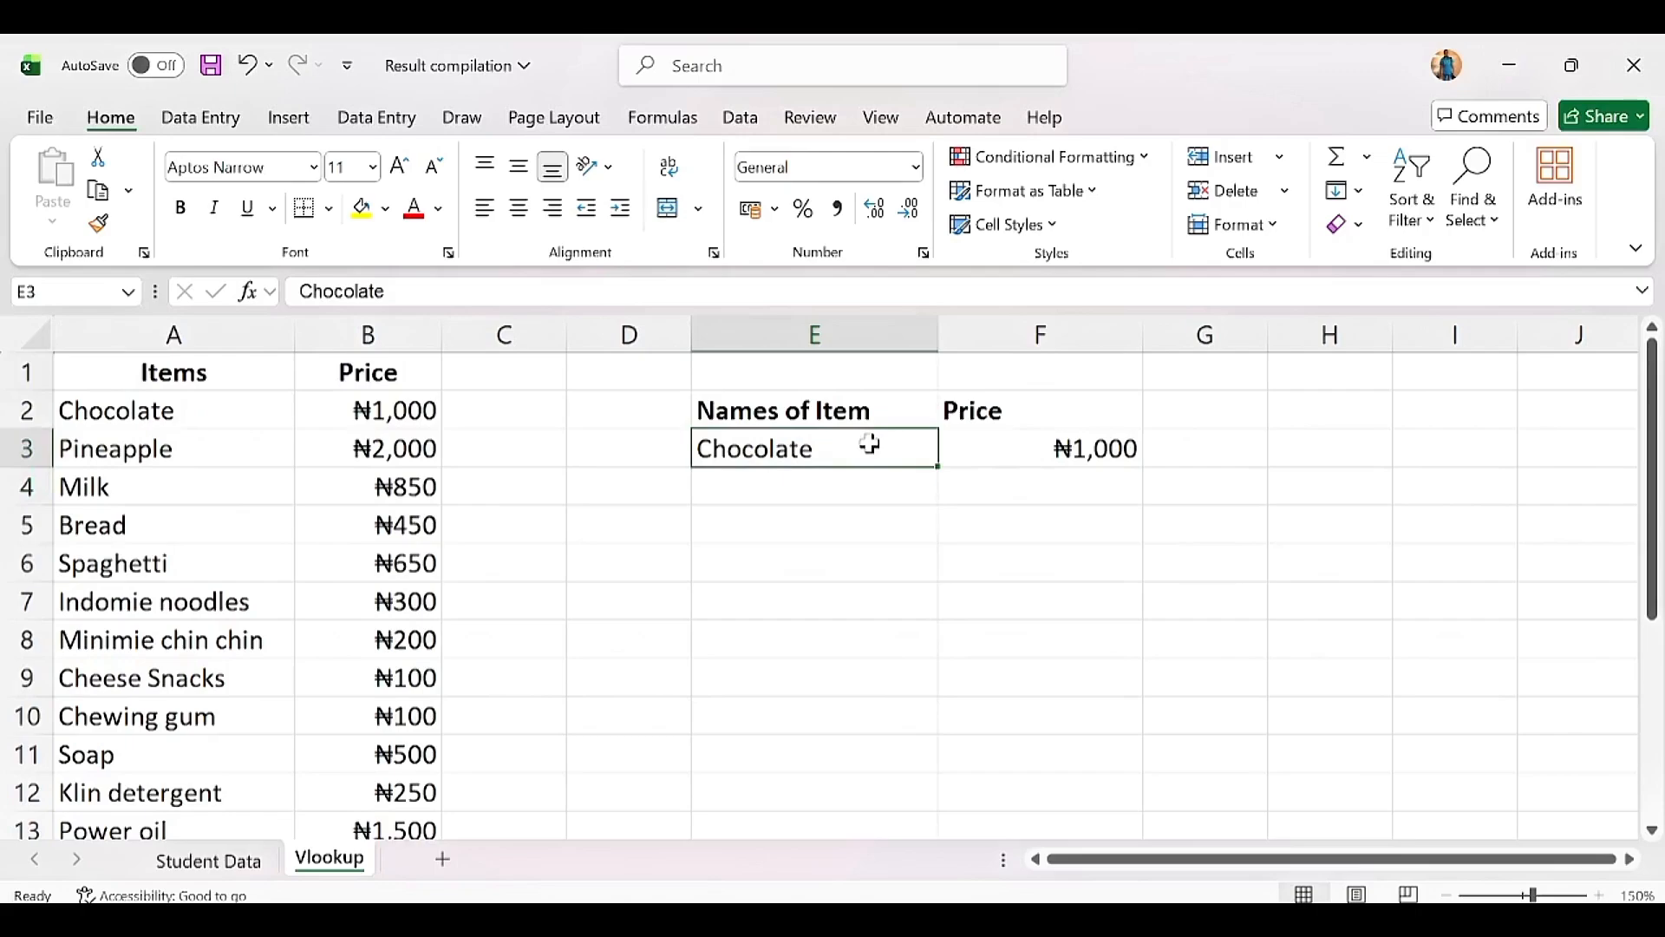
pyautogui.press('BackSpace')
pyautogui.write('soap')
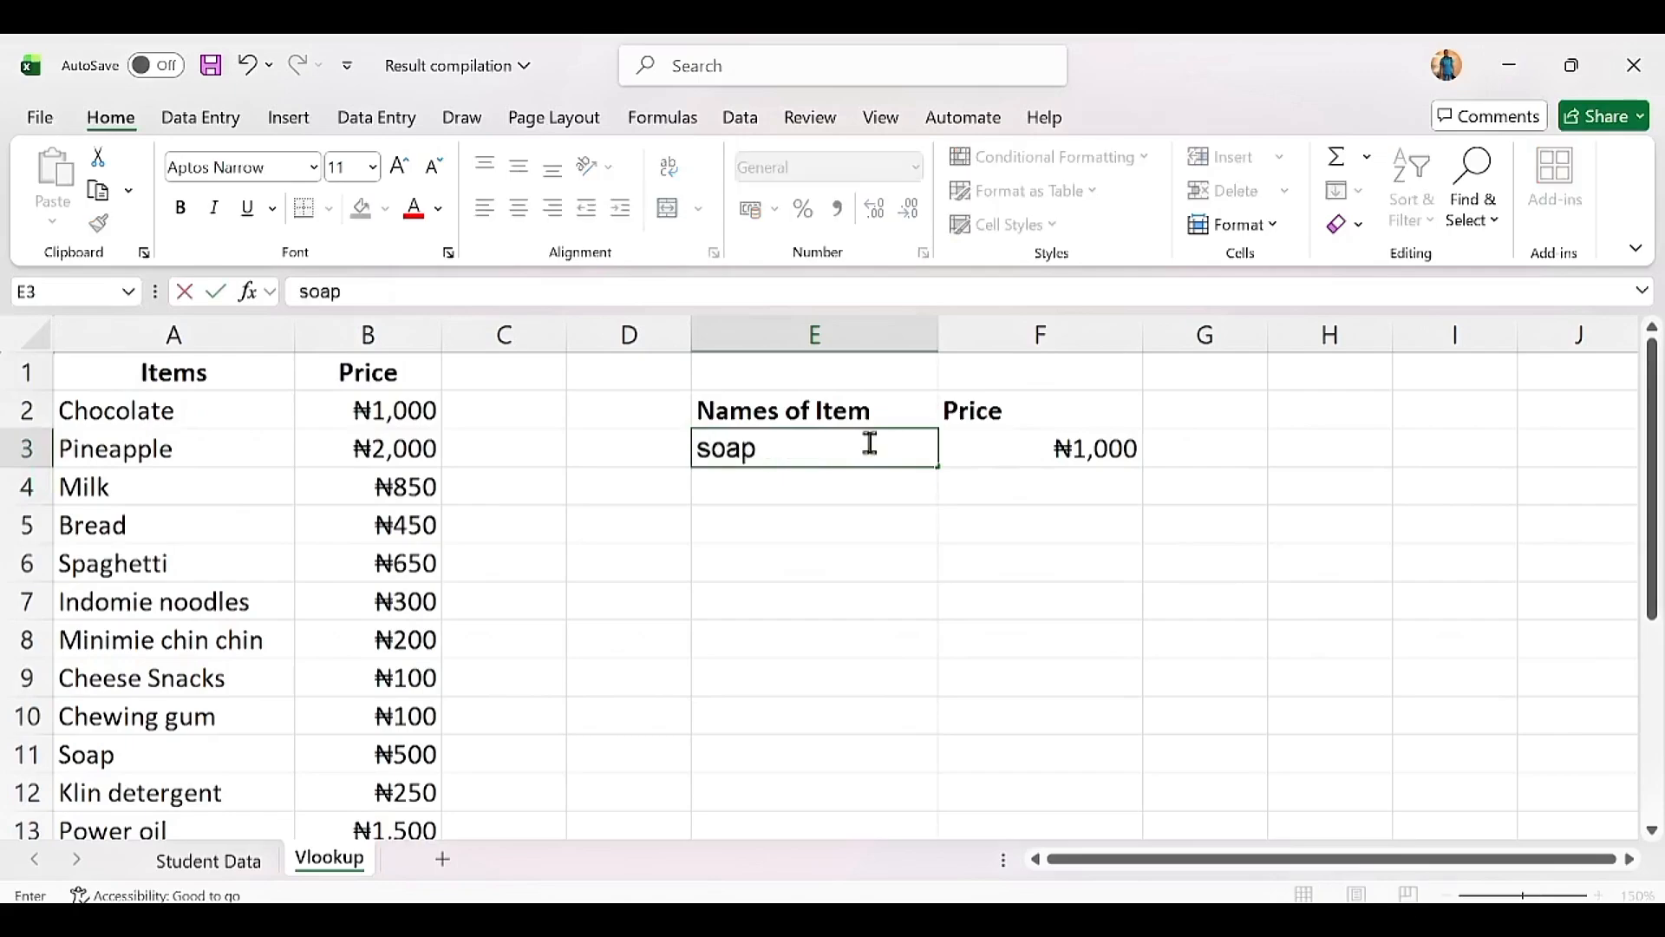
pyautogui.press('Return')
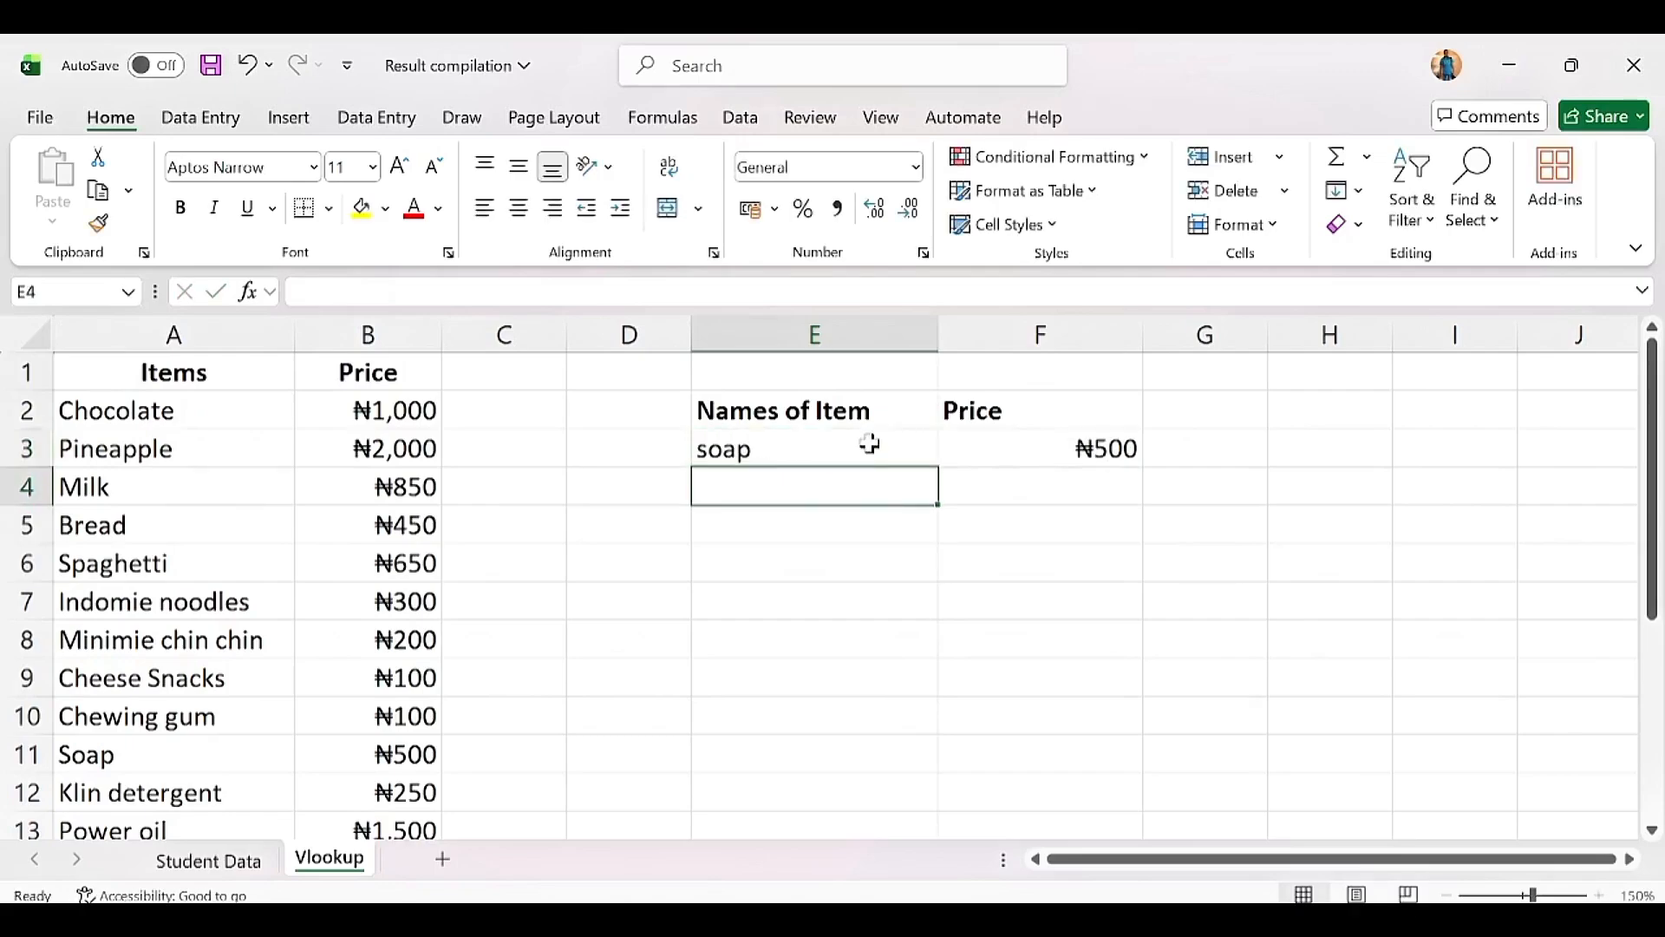
pyautogui.click(1104, 452)
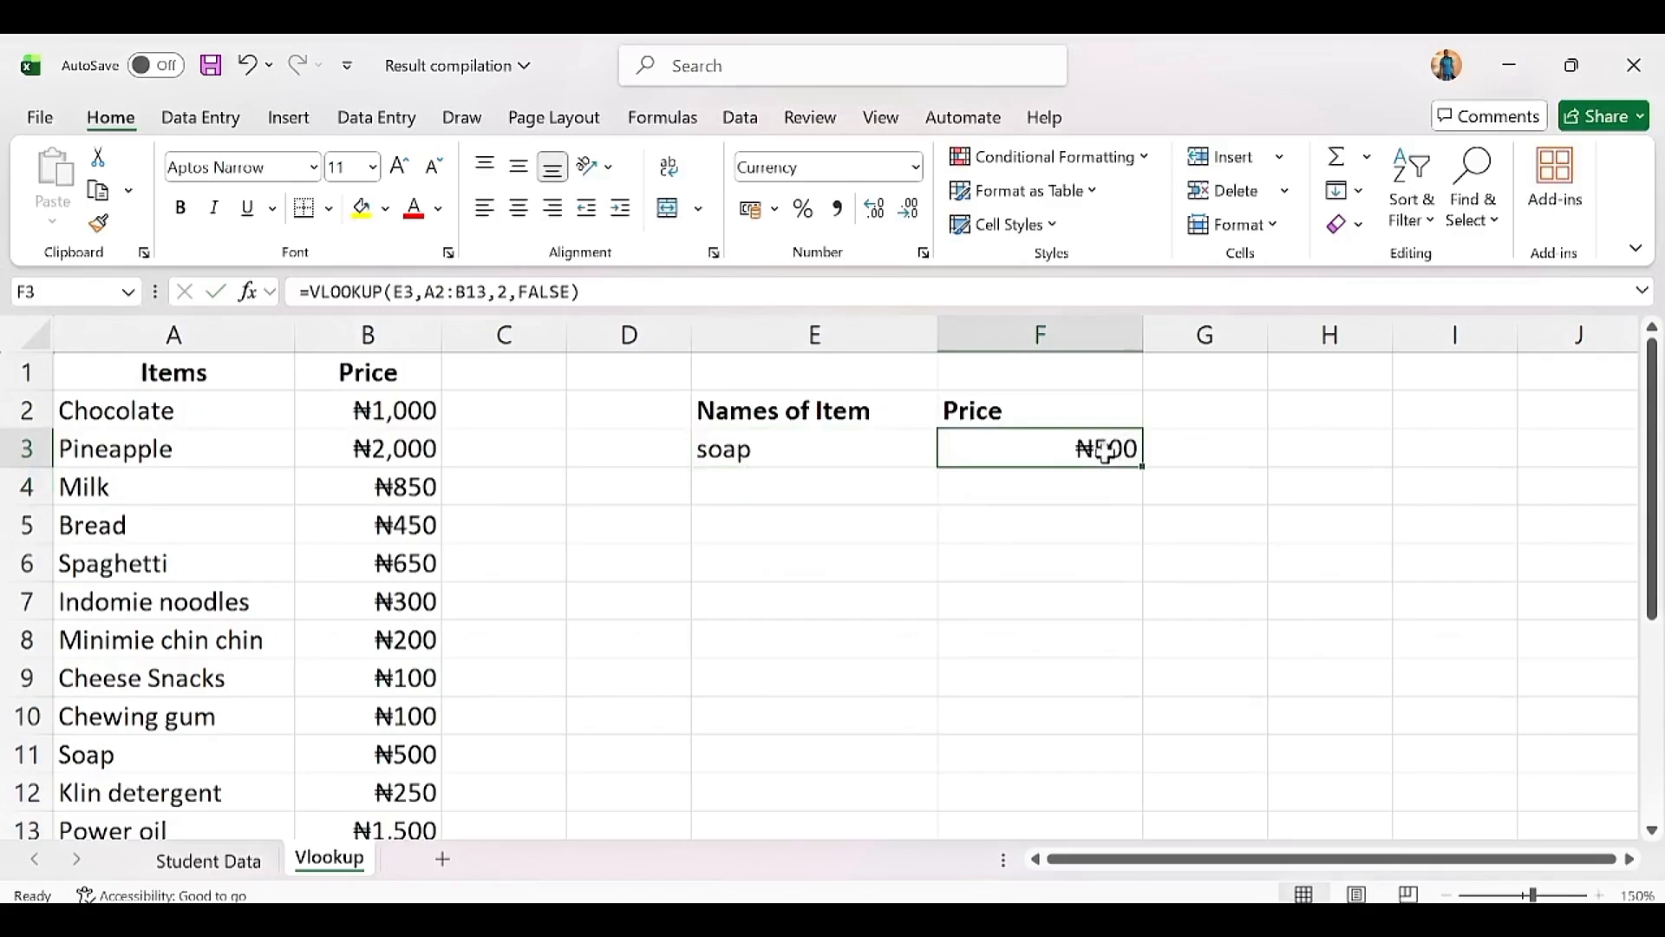
# Step: Replace soap with power oil so F3 returns ₦1,500
pyautogui.click(801, 446)
pyautogui.write('power oil')
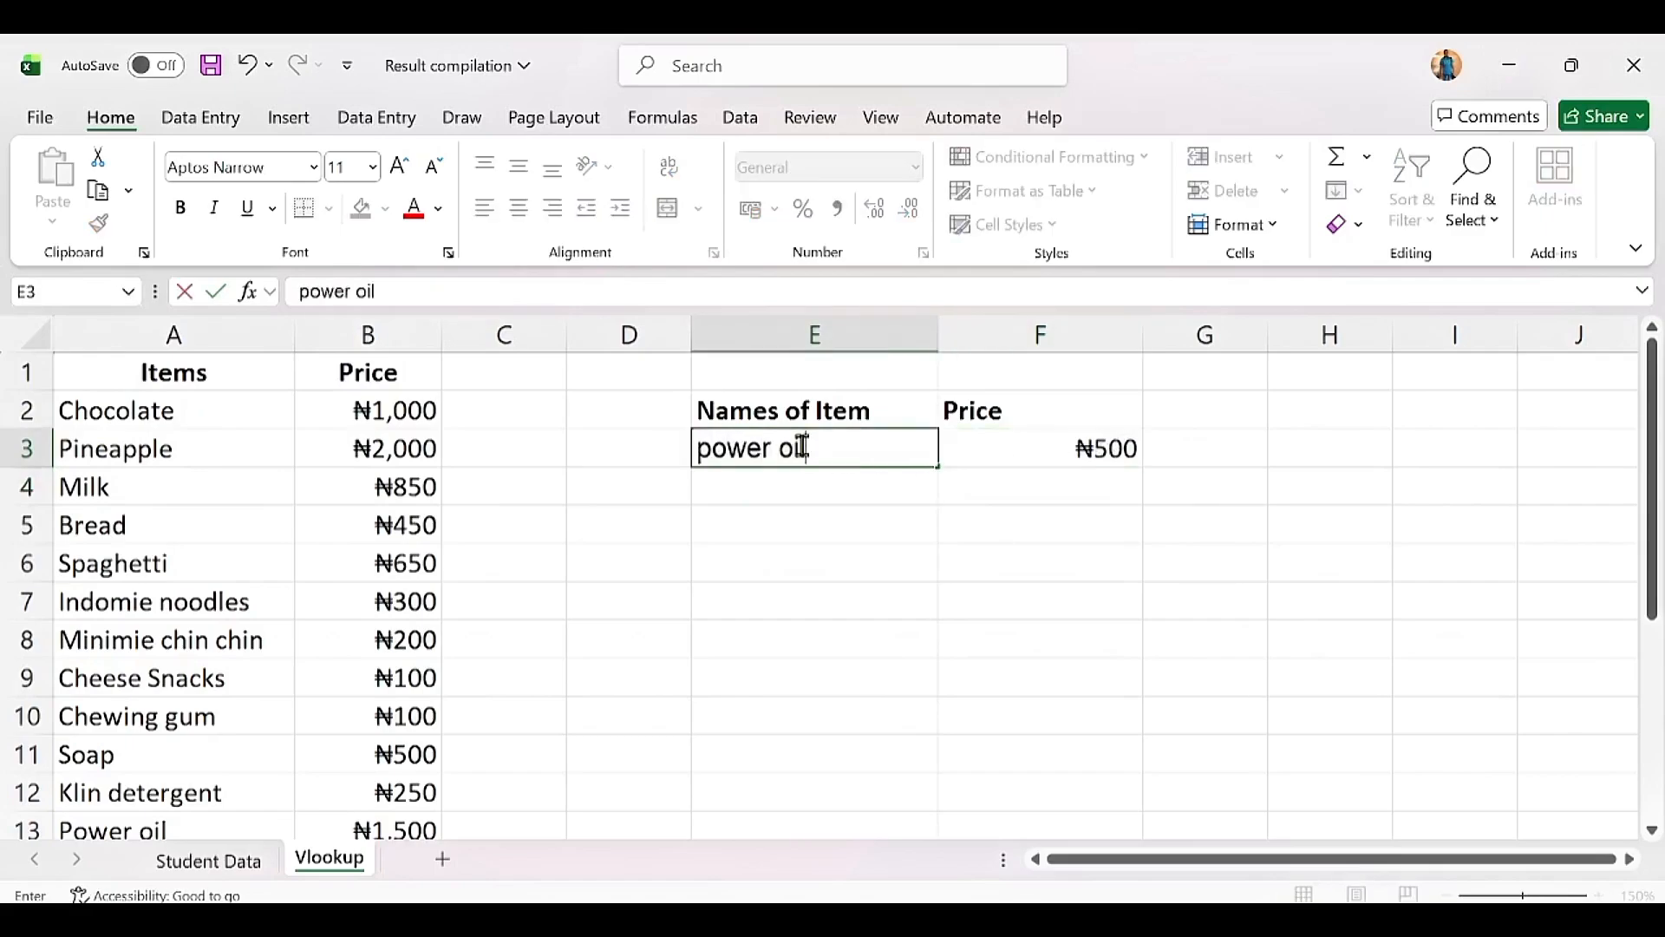
pyautogui.press('Return')
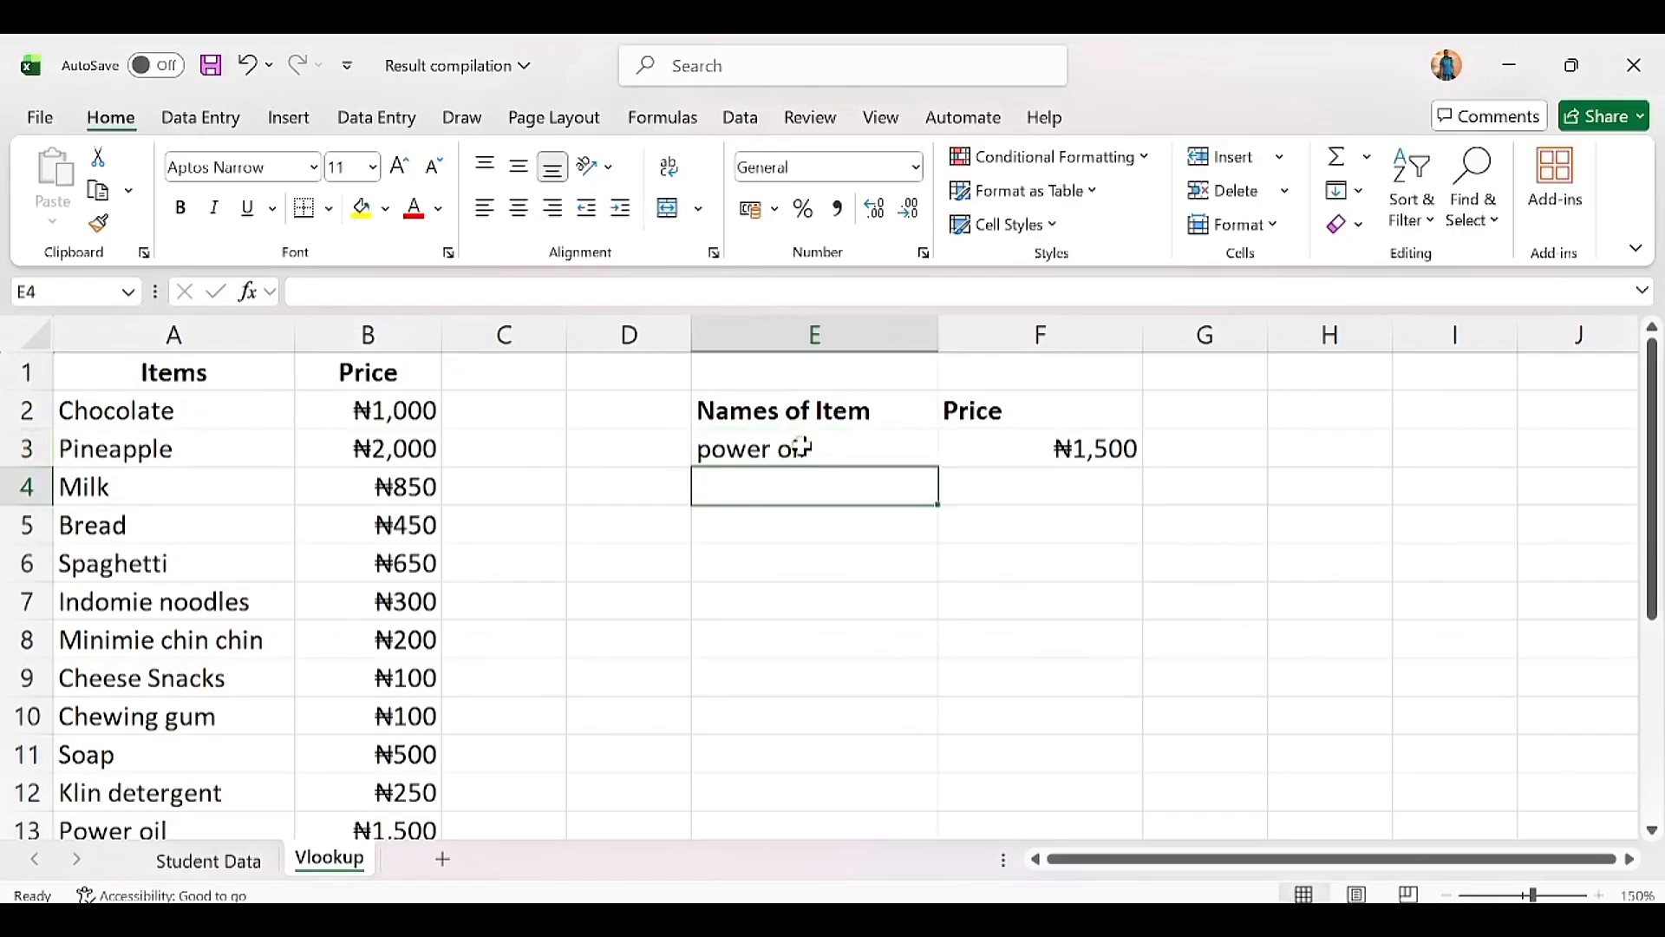
pyautogui.click(1006, 450)
pyautogui.click(825, 448)
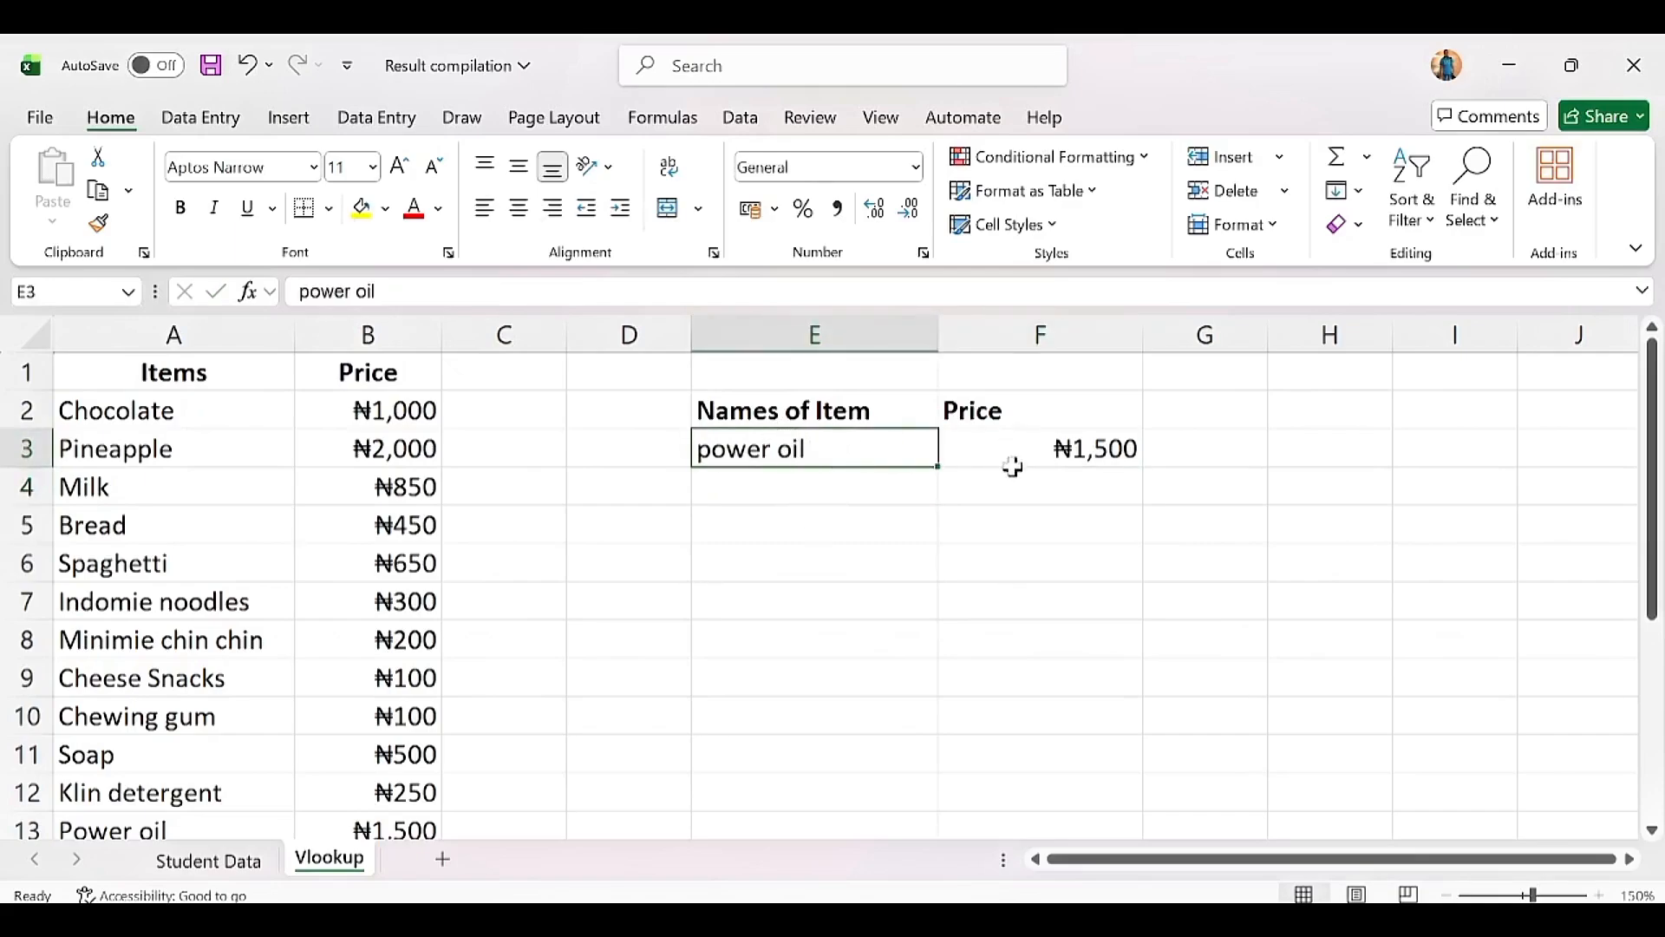
pyautogui.click(1041, 448)
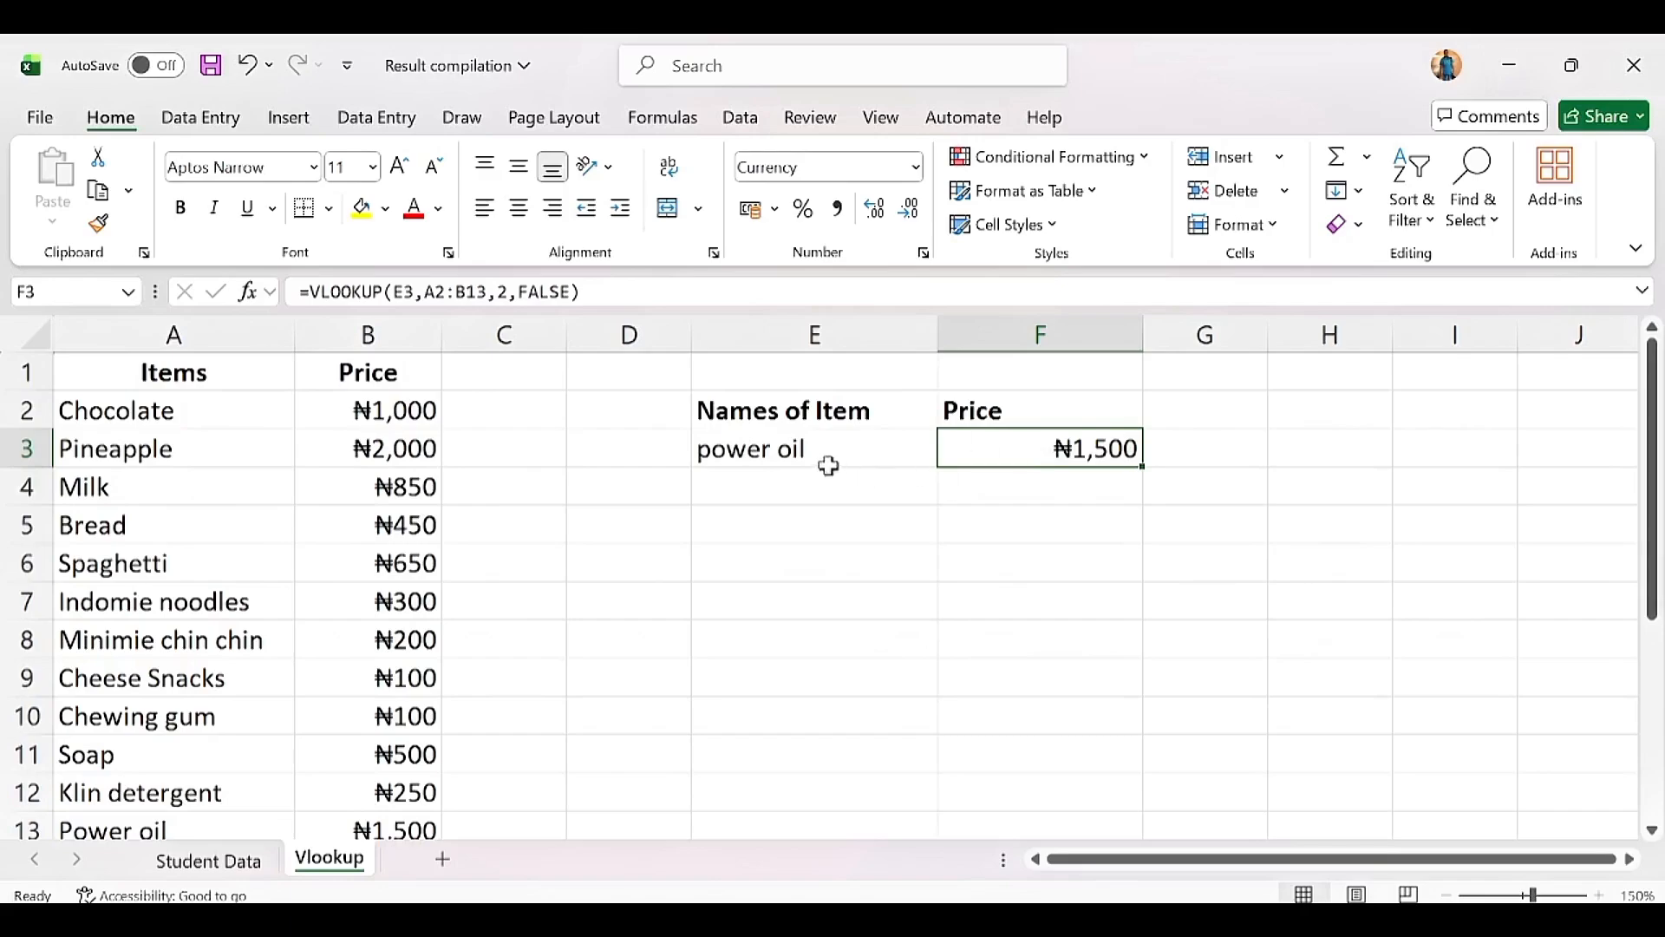
pyautogui.click(806, 448)
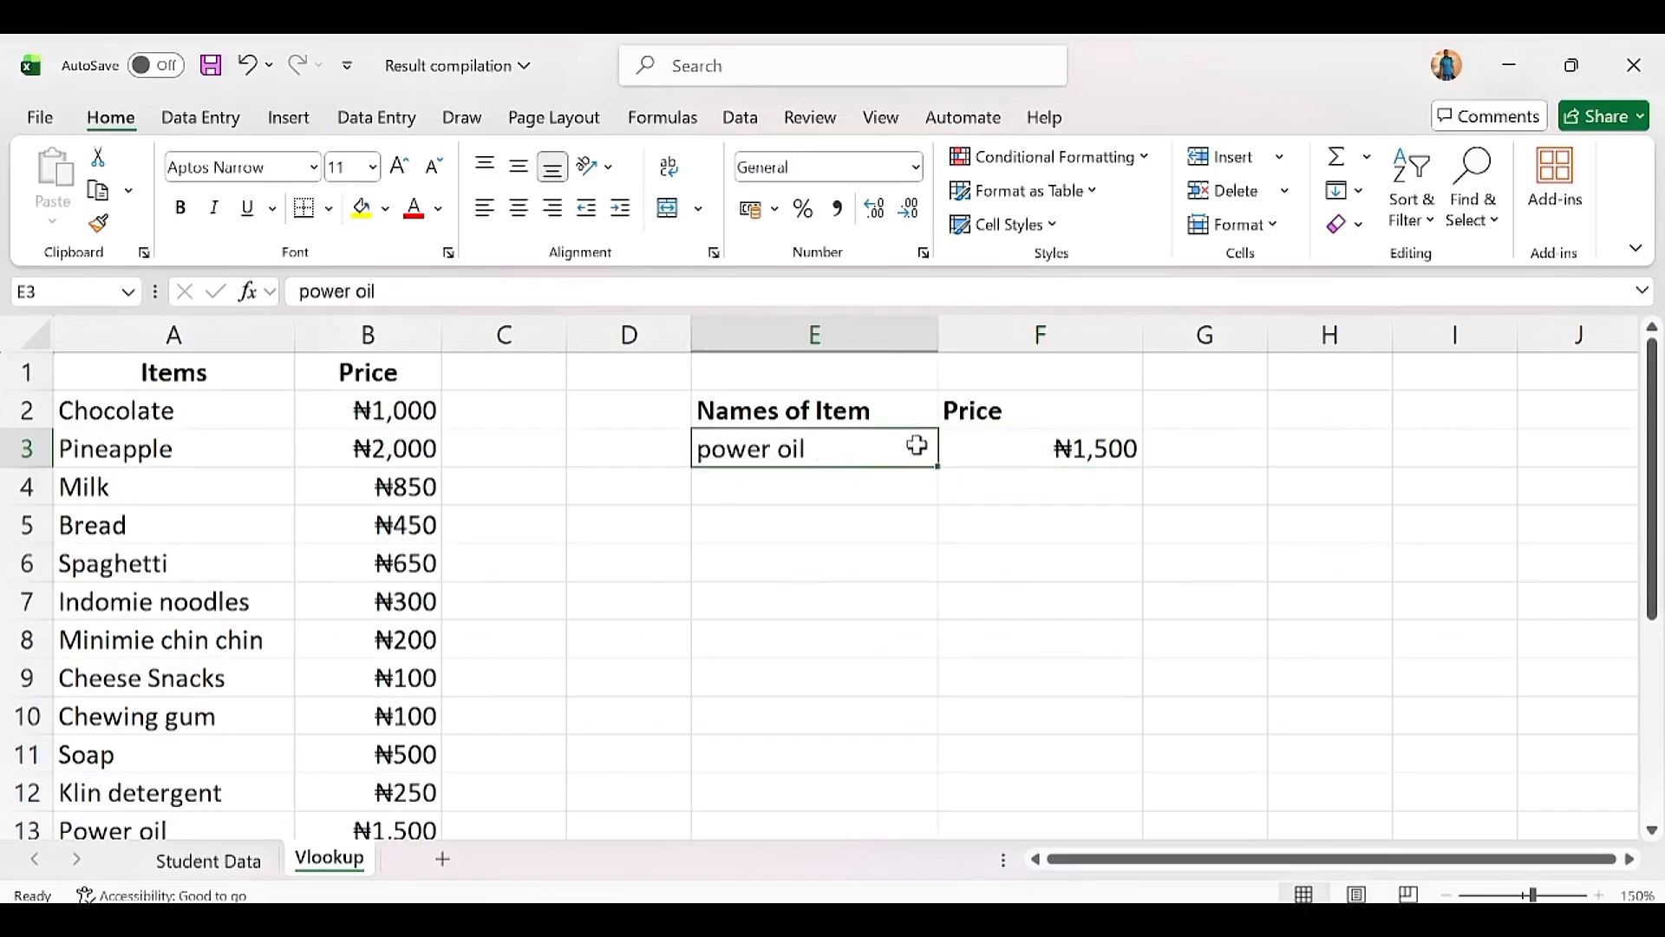
pyautogui.click(824, 482)
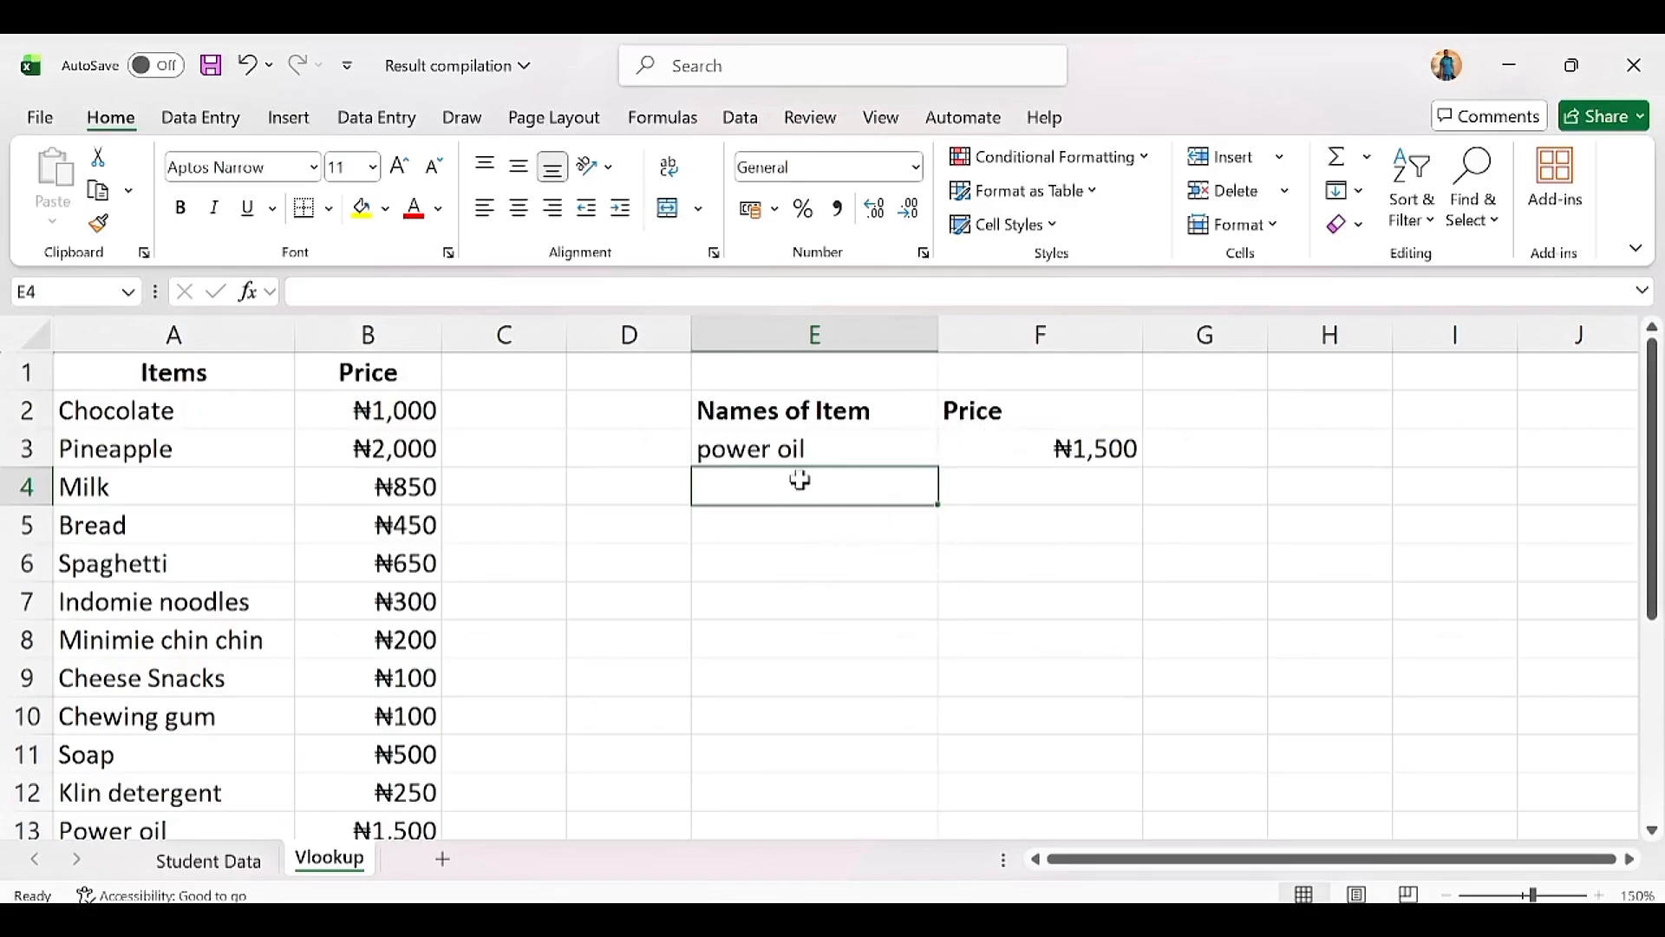
# Step: Add Bread in E4 and Spaghetti in E5 below power oil
pyautogui.write('Break')
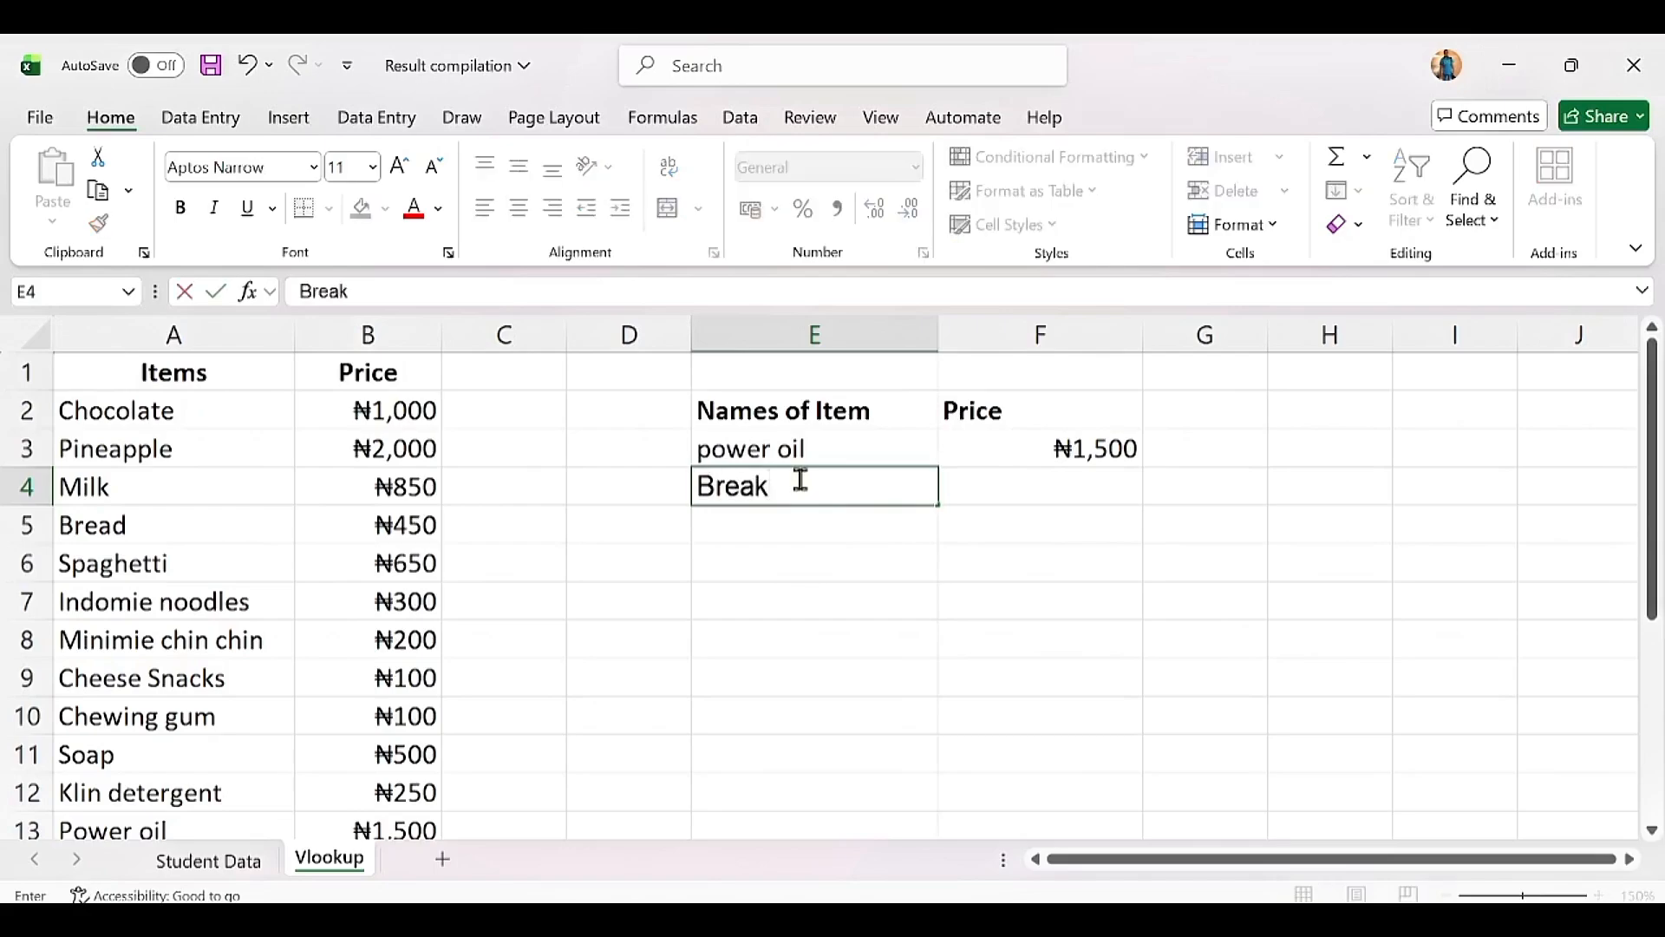
pyautogui.press('BackSpace')
pyautogui.write('d')
pyautogui.press('Return')
pyautogui.write('Sp')
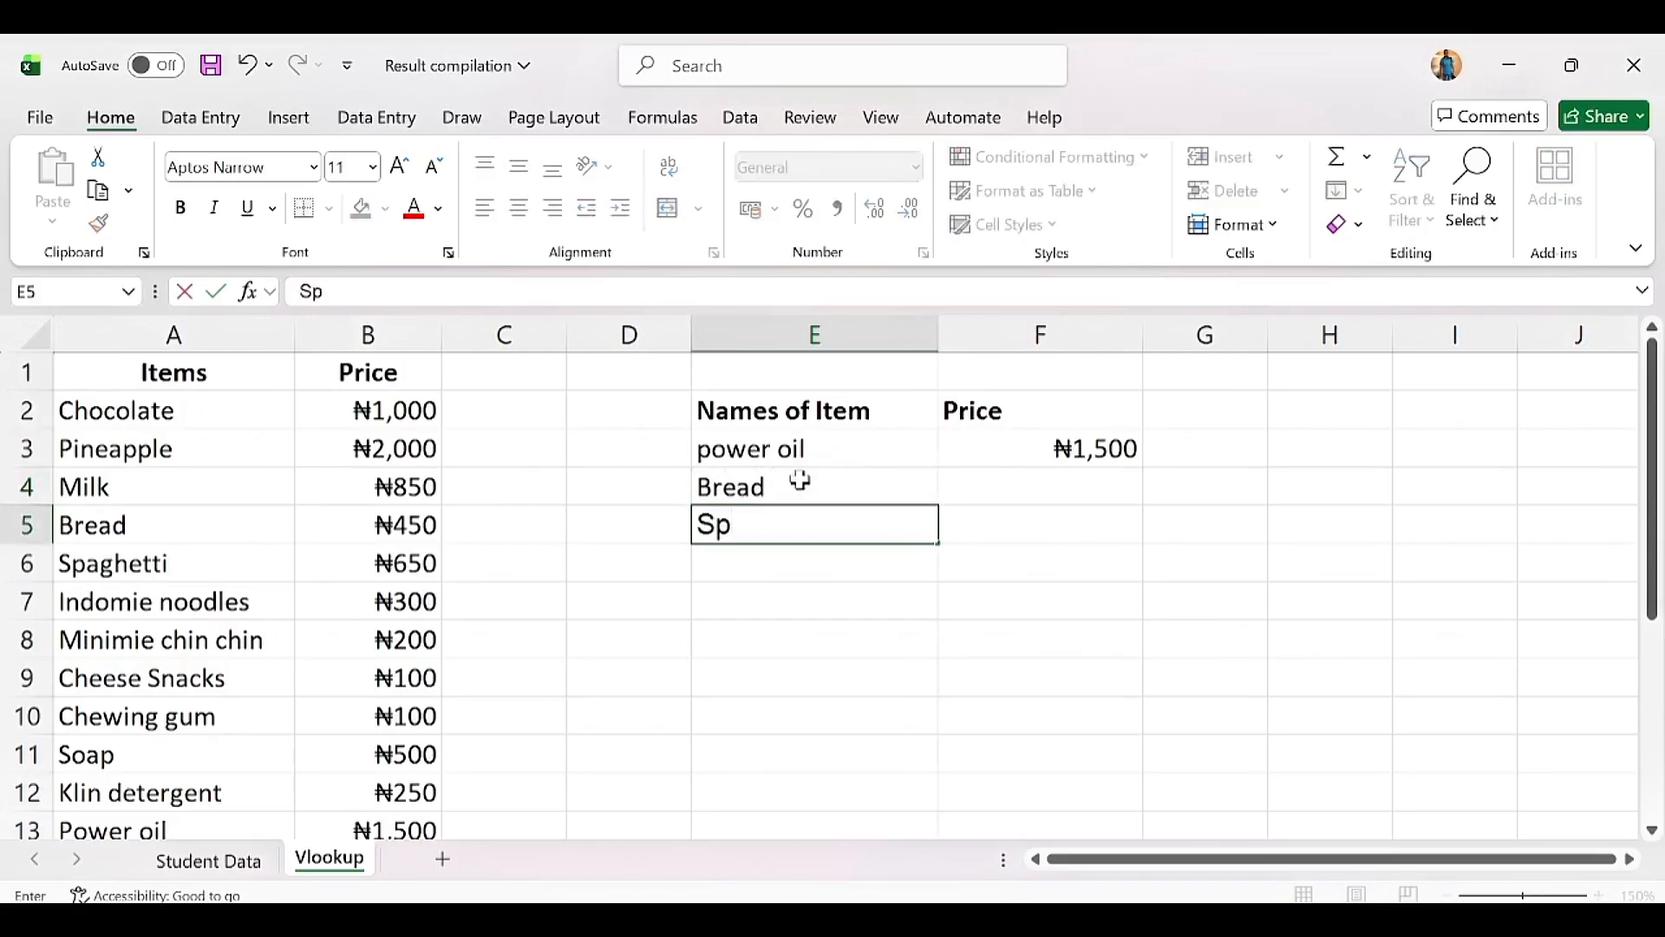
pyautogui.write('aghet')
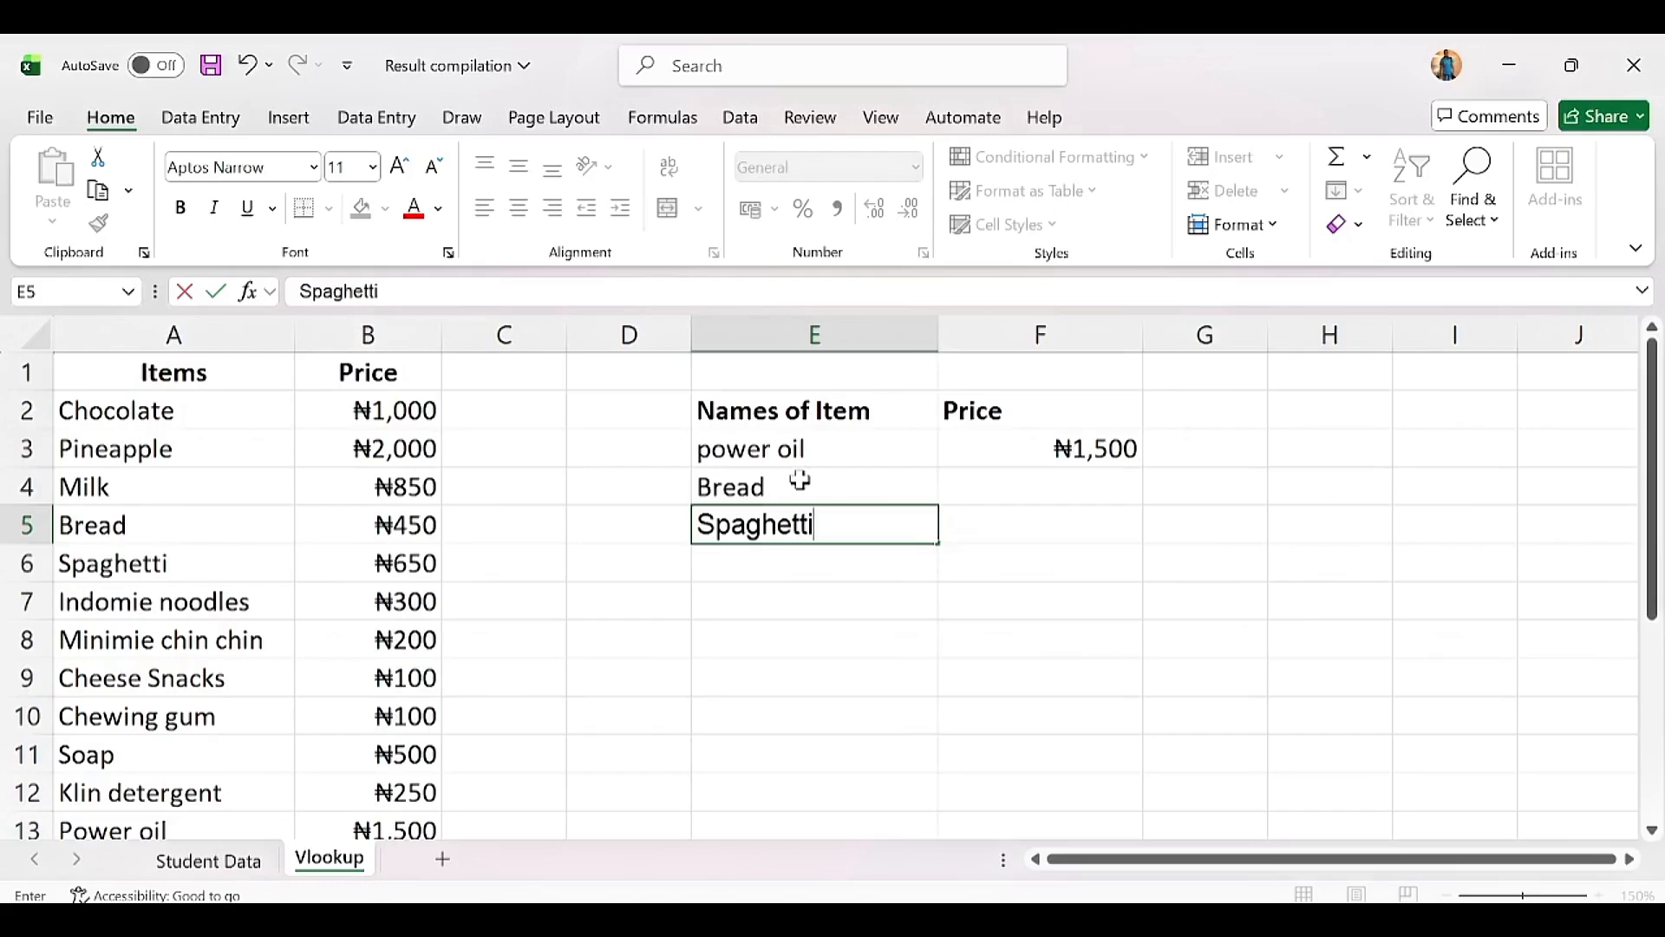
pyautogui.write('ti')
pyautogui.press('Tab')
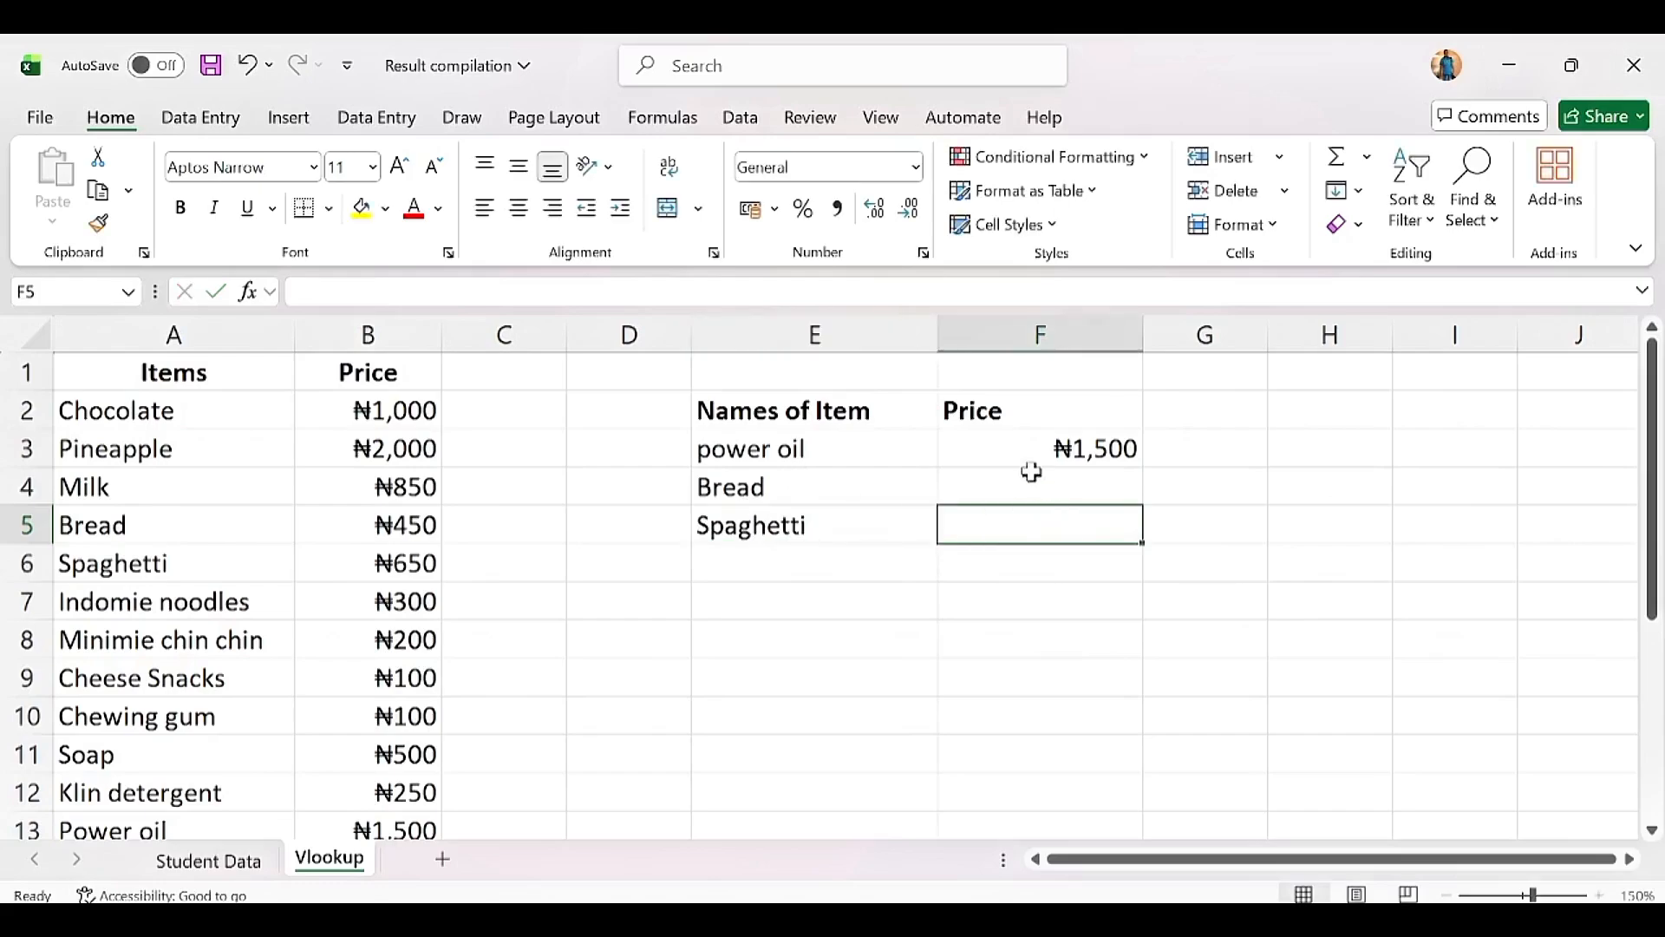
# Step: Extend F3's price lookup formula down to the new item rows
pyautogui.moveTo(1029, 476); pyautogui.dragTo(1121, 550)
pyautogui.click(1070, 451)
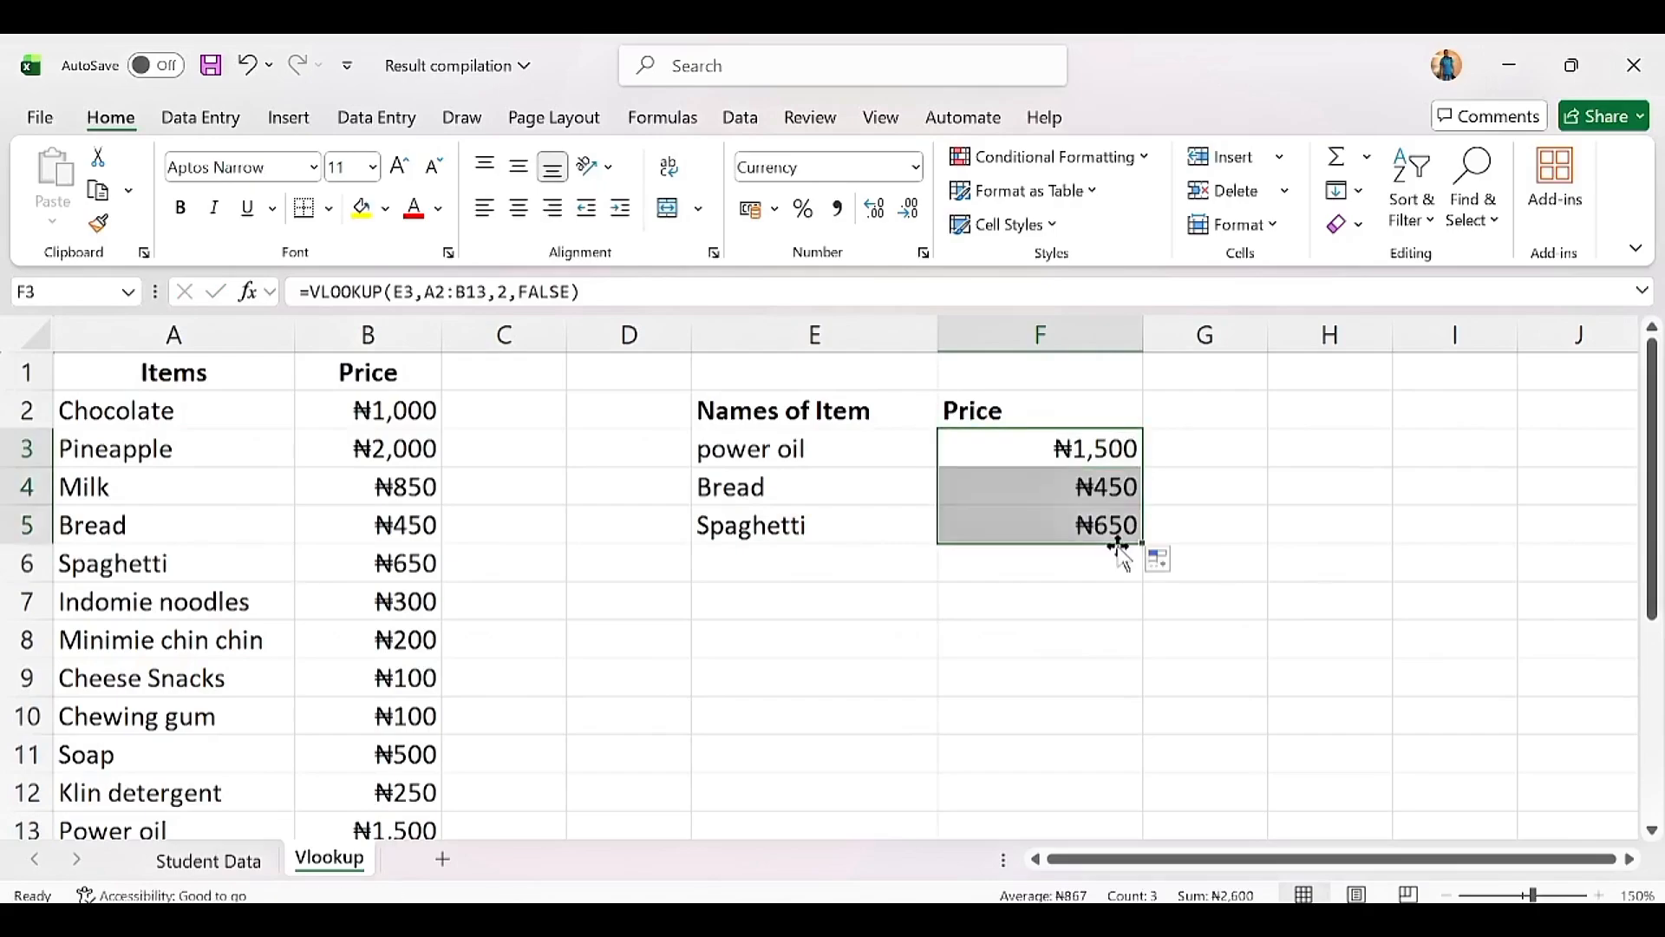
pyautogui.click(1025, 488)
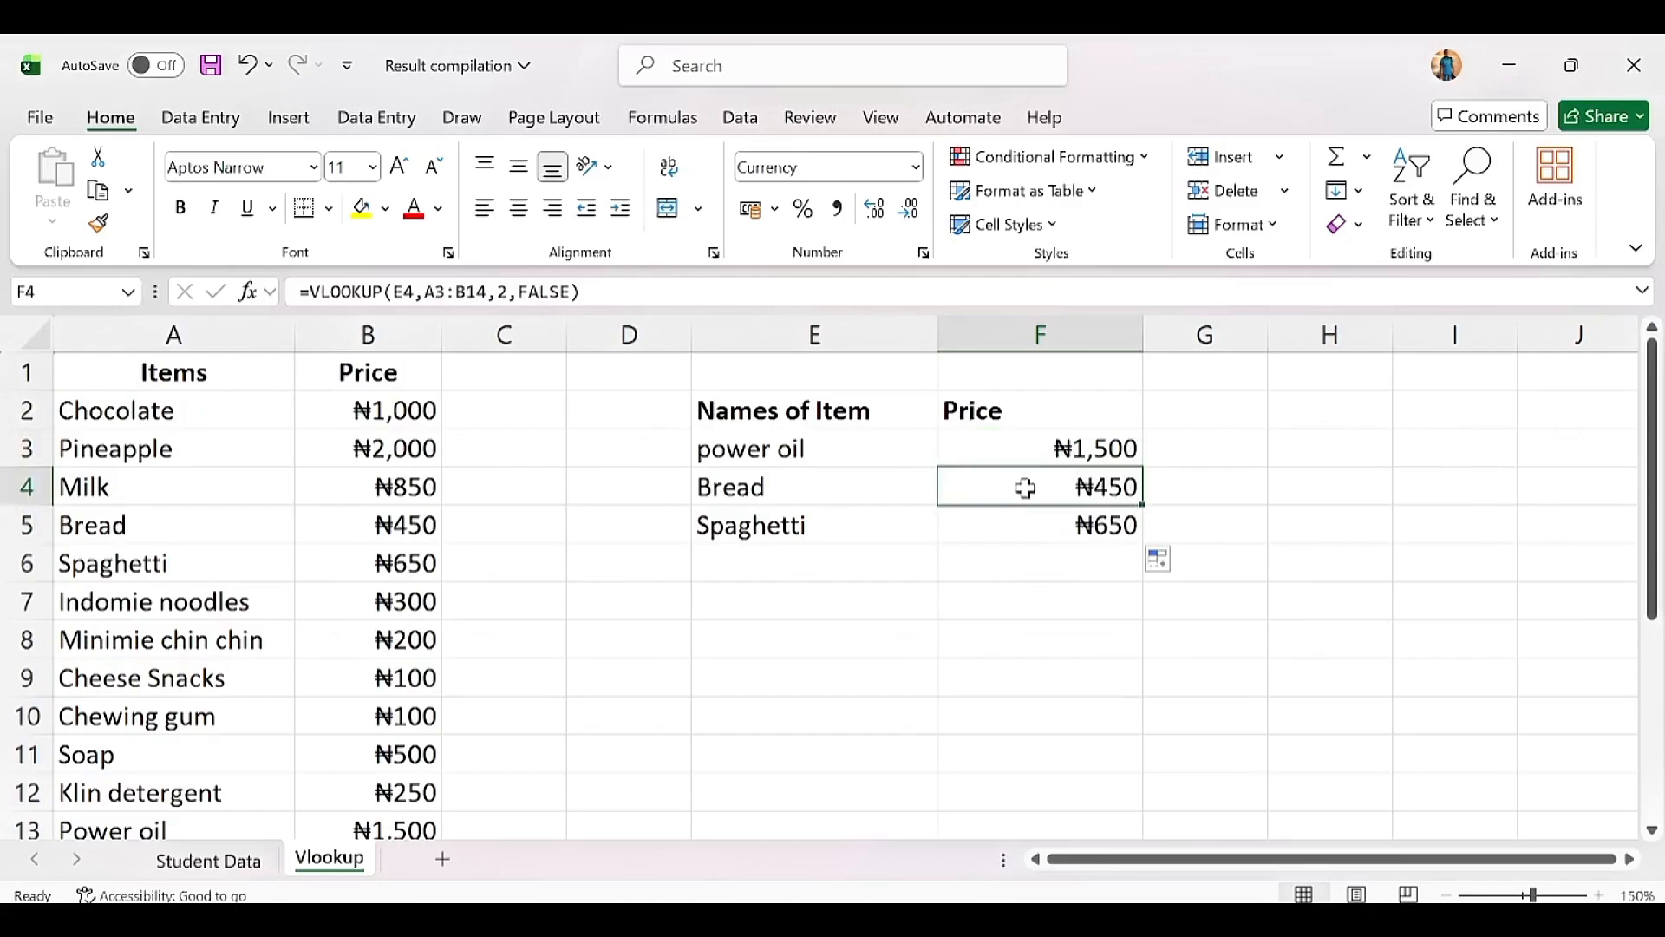
pyautogui.click(1060, 447)
# Step: Review and recommit the power oil and Bread lookups, Bread returning ₦450
pyautogui.doubleClick(1060, 447)
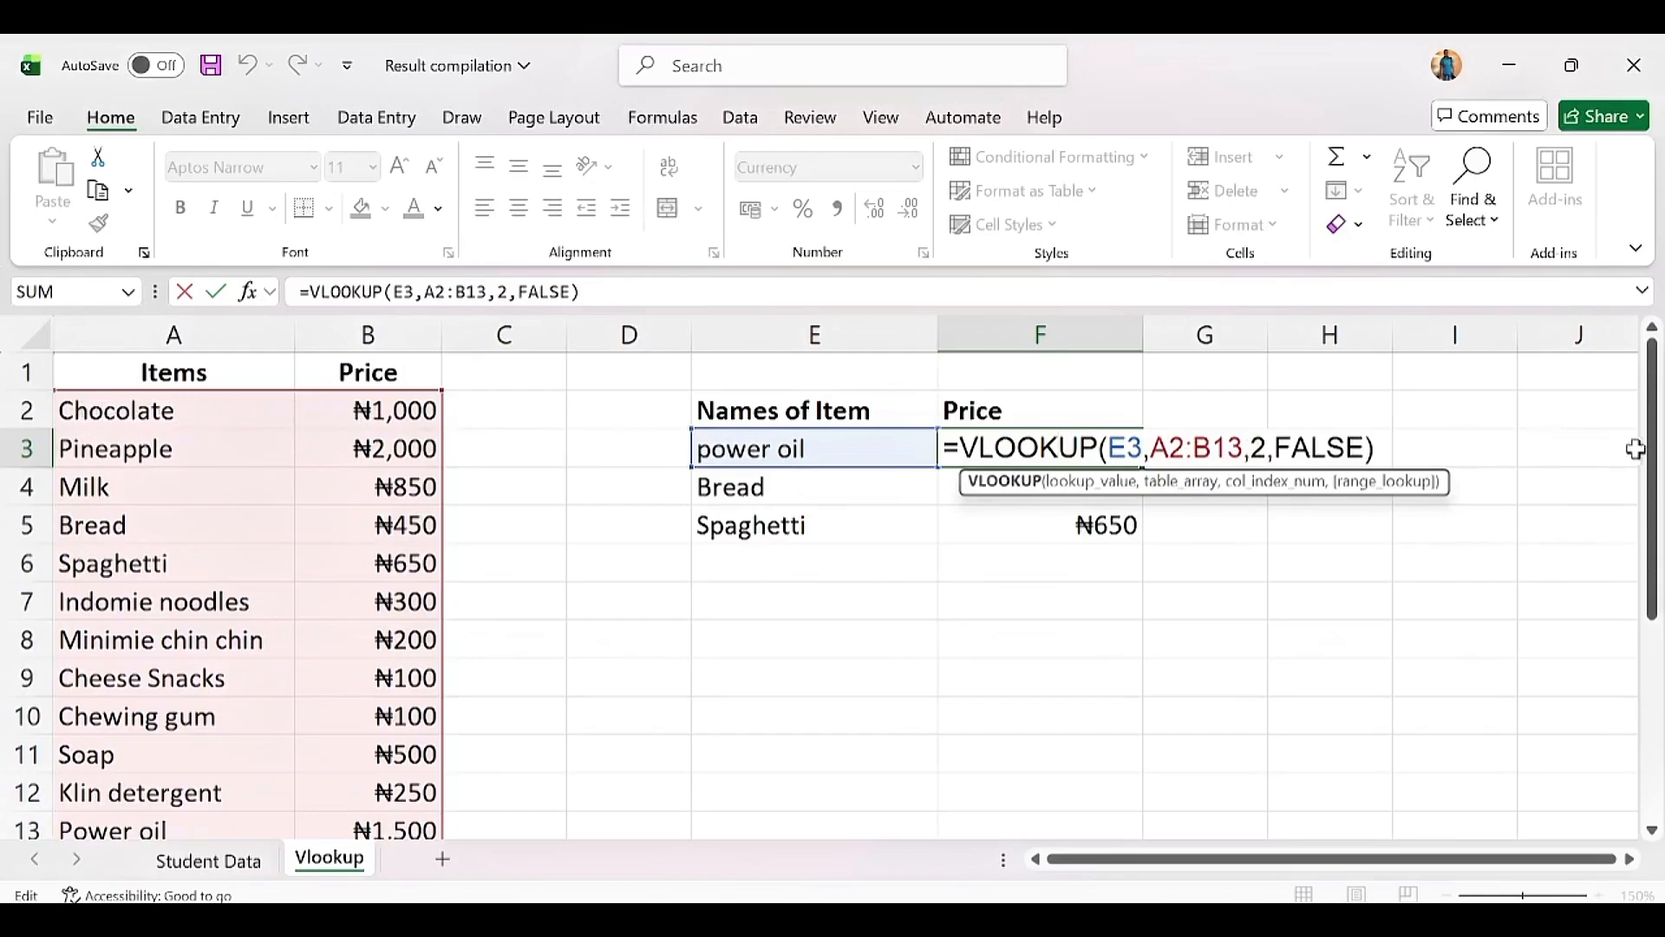
pyautogui.moveTo(1652, 465); pyautogui.dragTo(1632, 413)
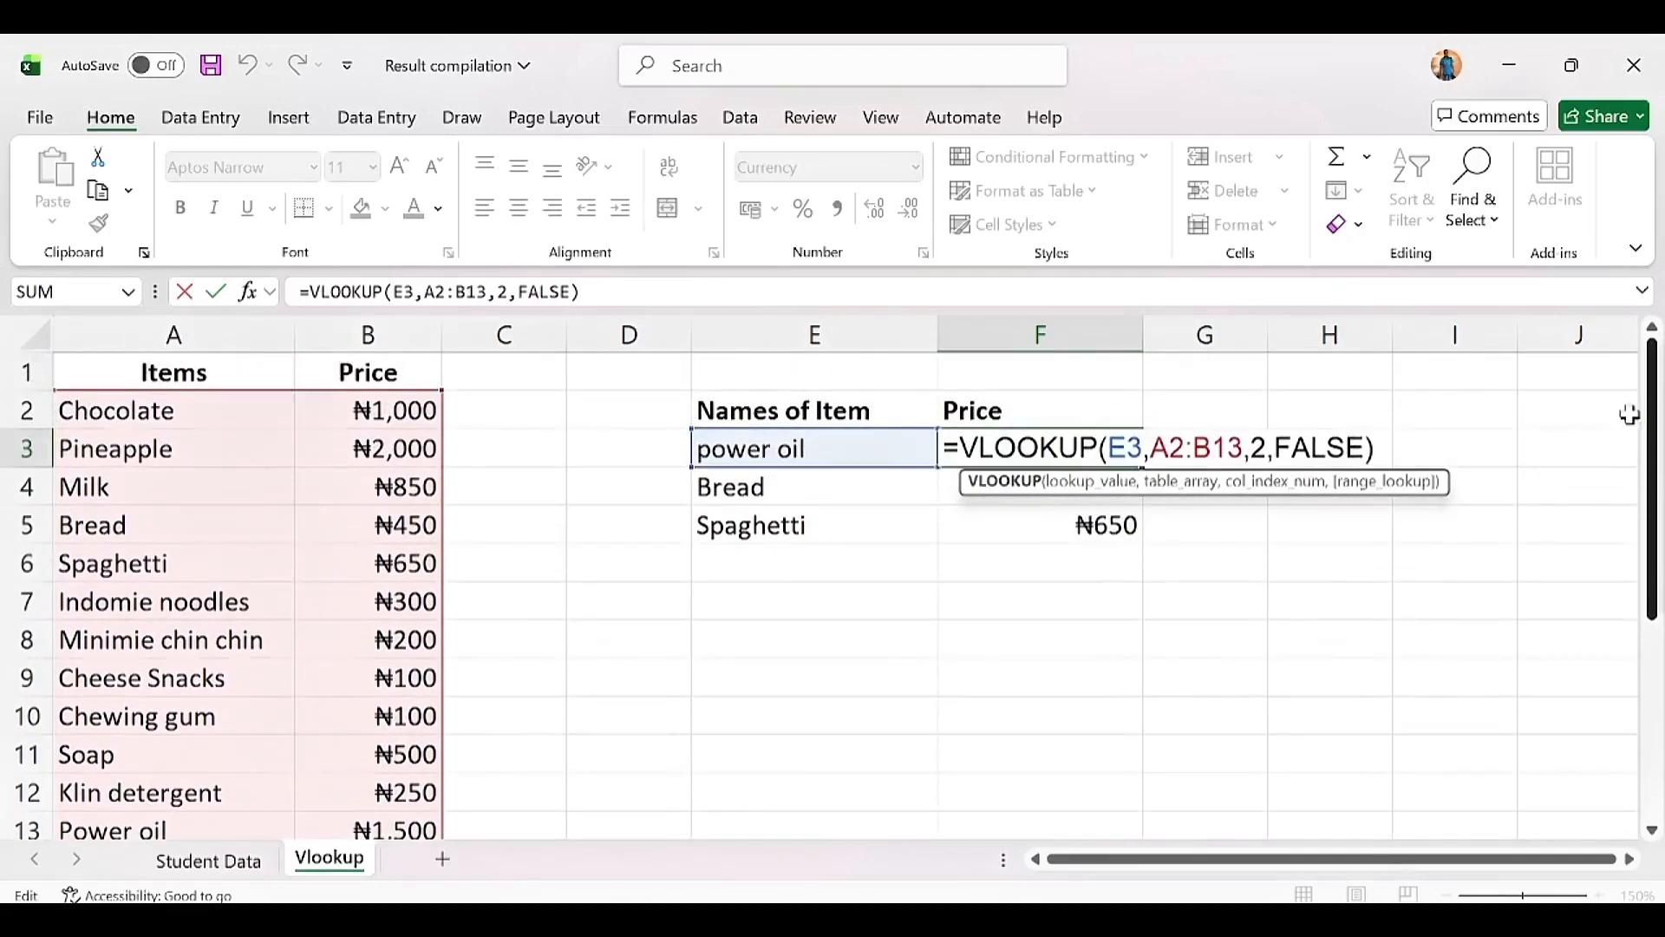
pyautogui.press('Return')
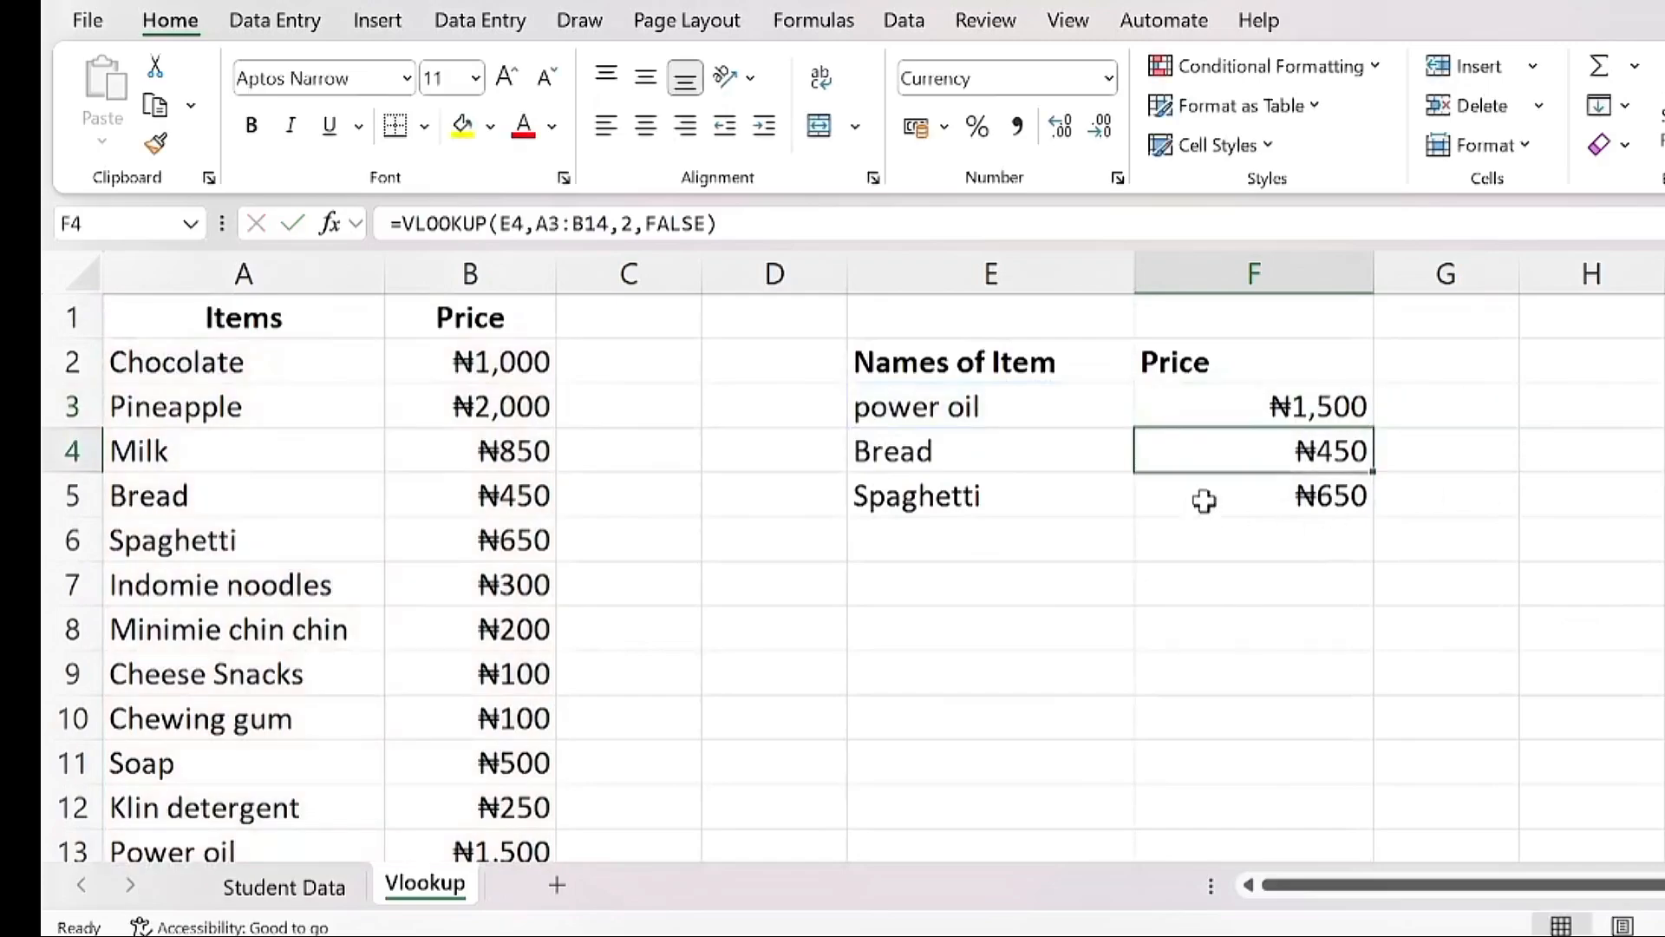
pyautogui.doubleClick(1271, 447)
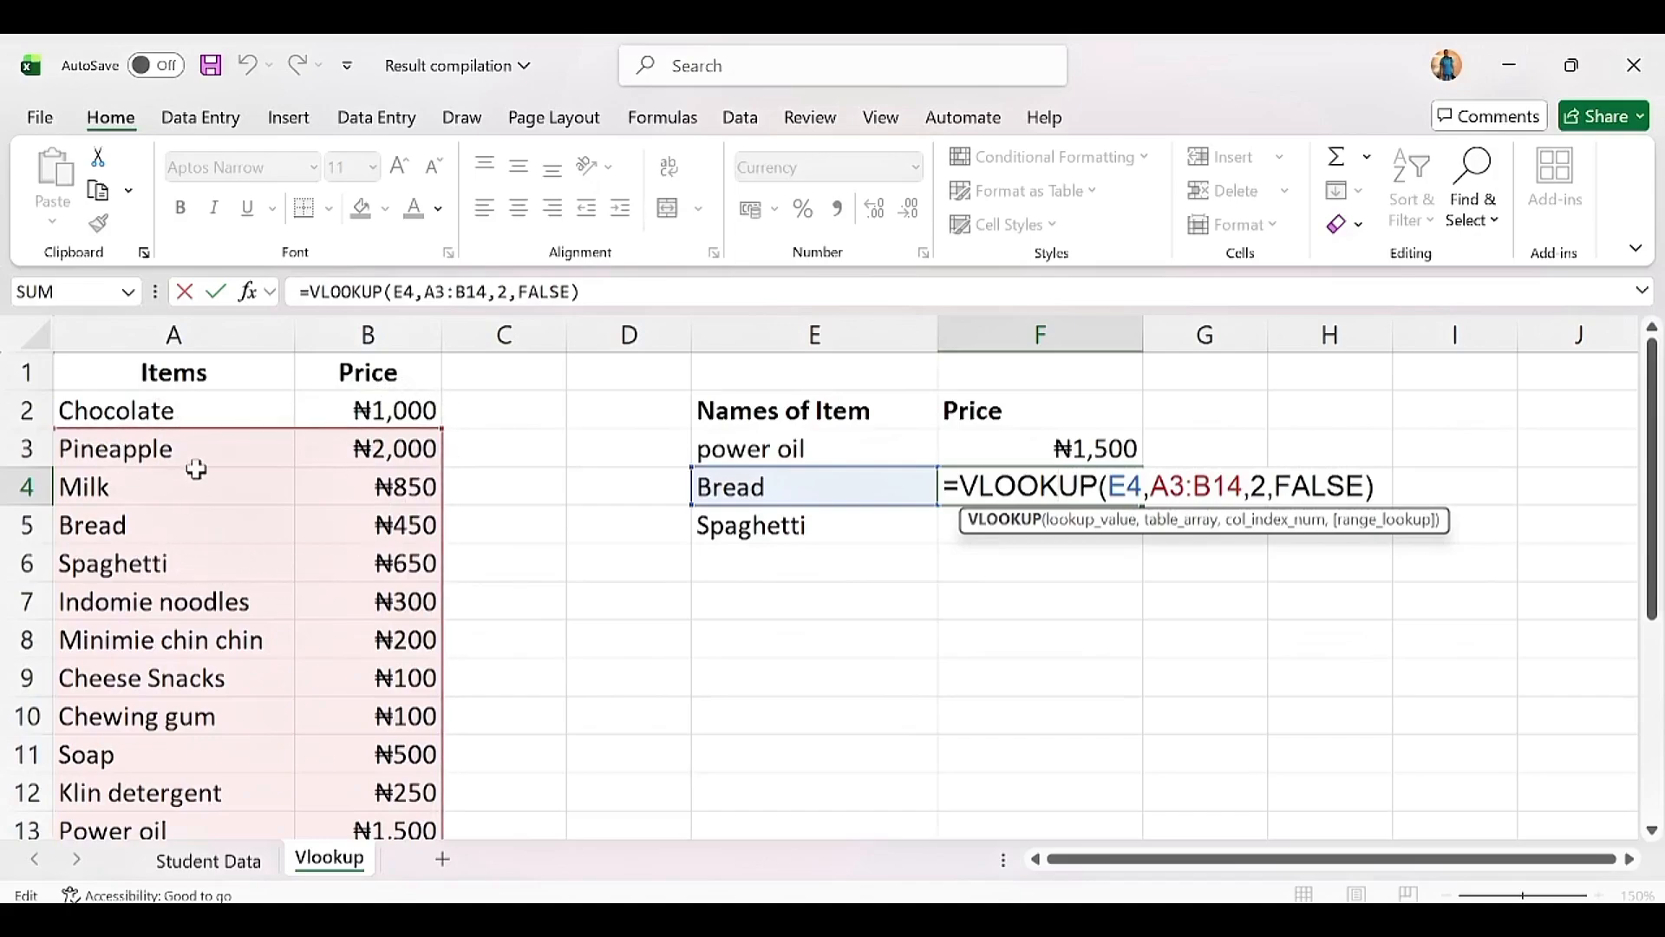
pyautogui.press('Return')
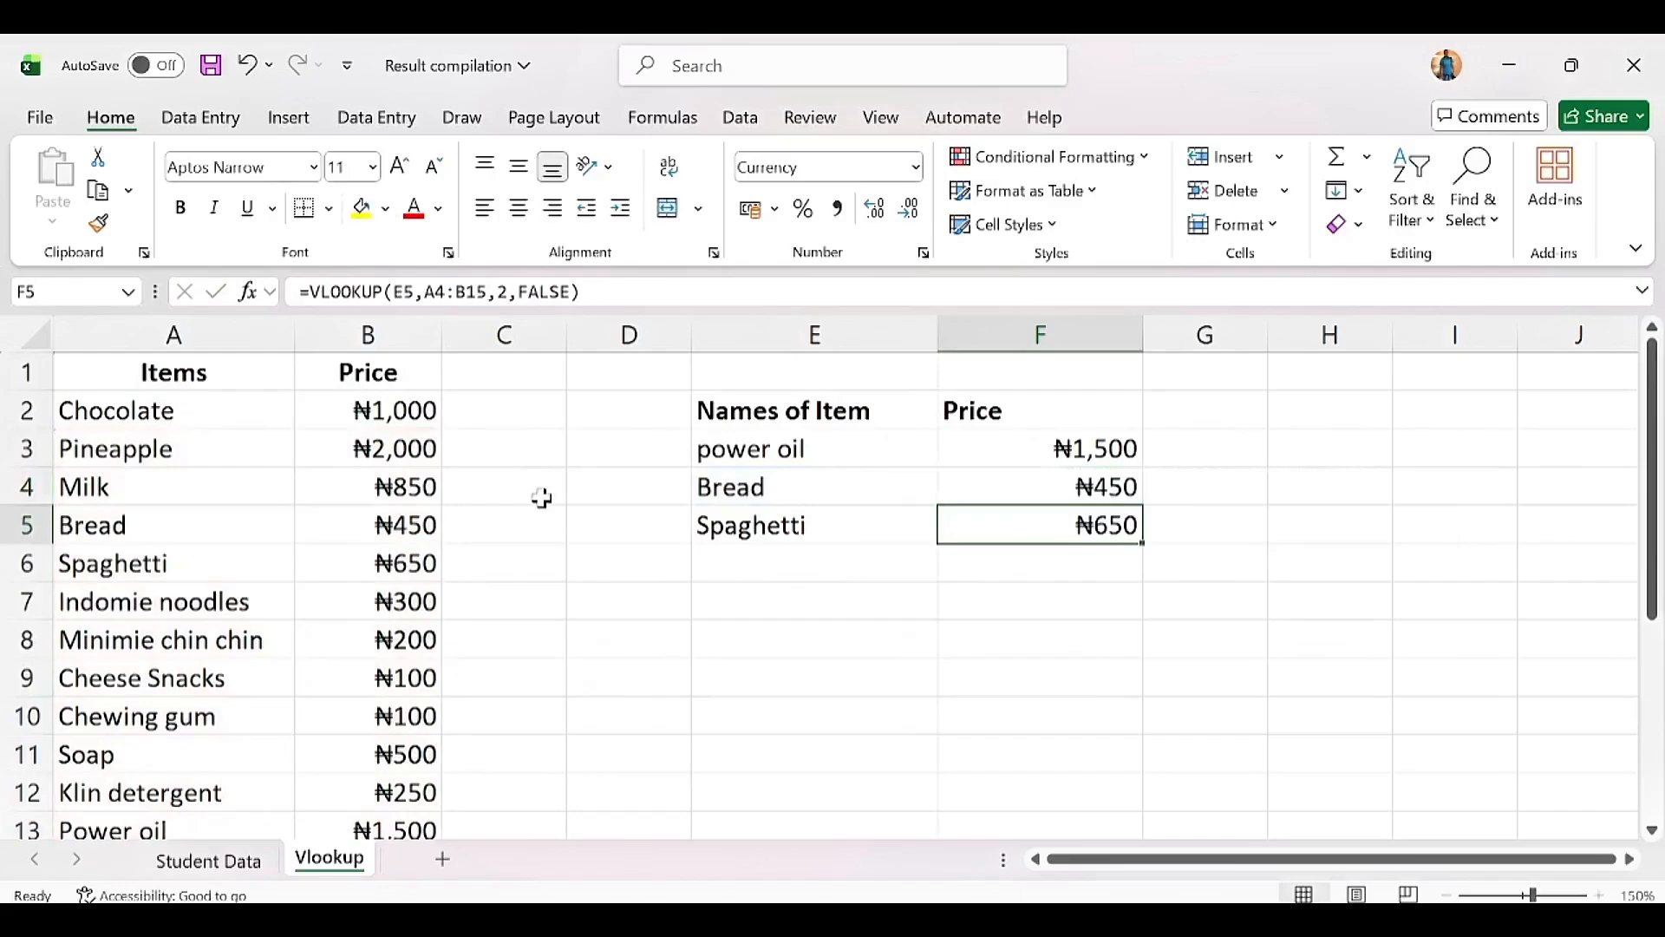
pyautogui.click(746, 480)
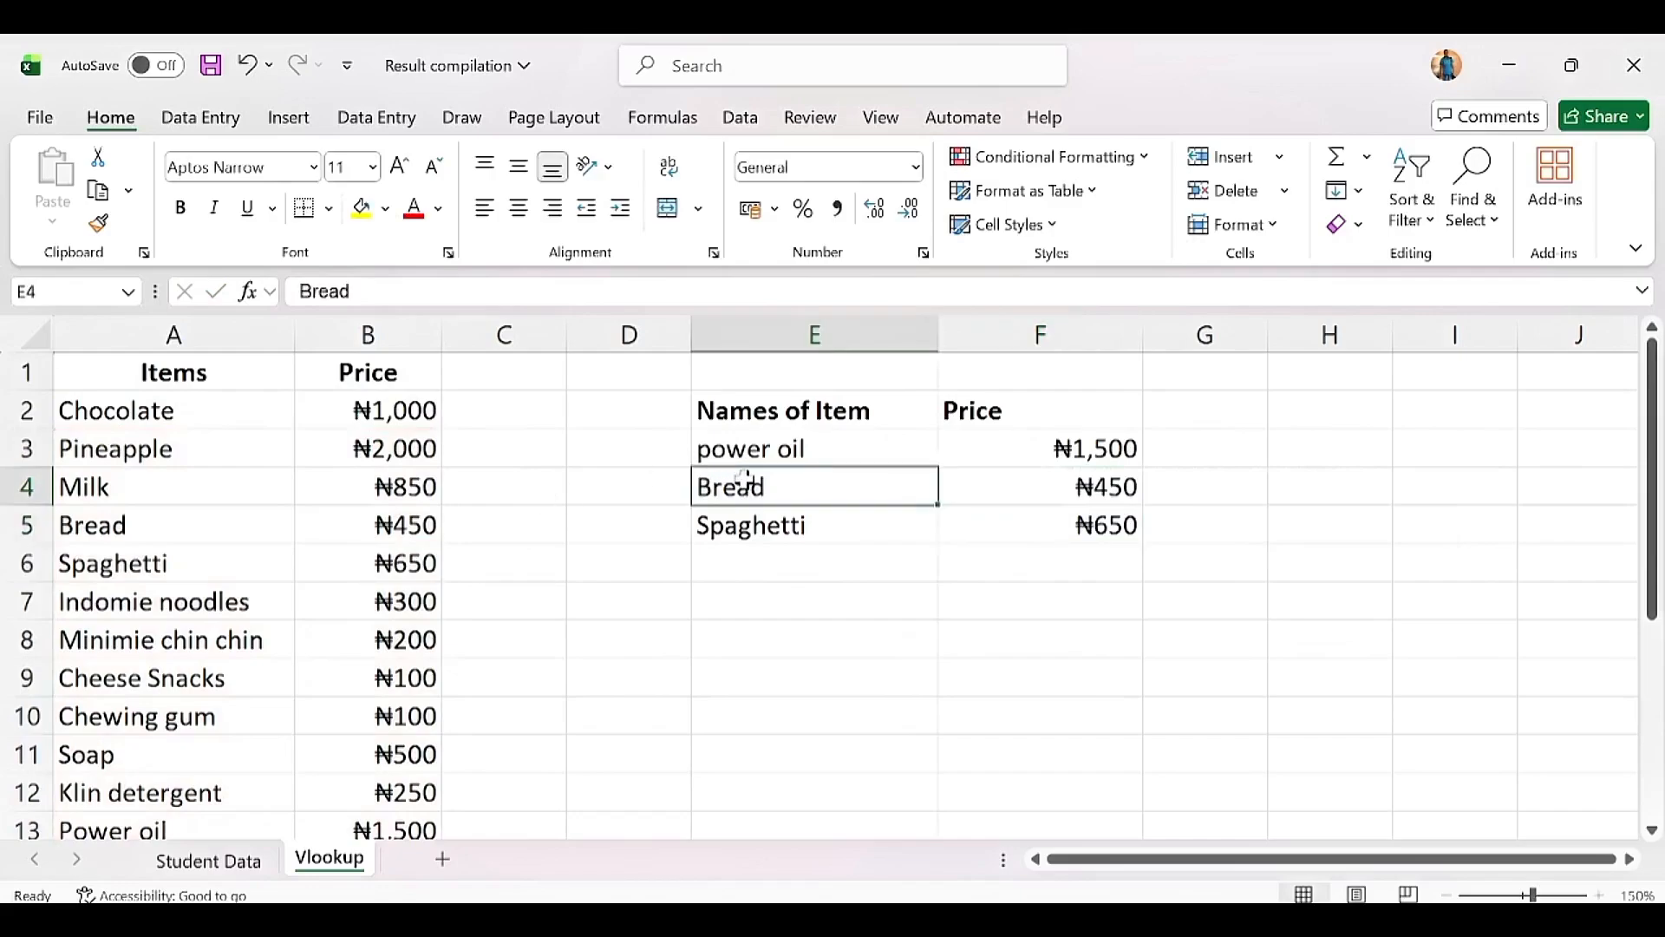
# Step: Replace Bread with Chocolate in E4, which makes F4 show #N/A
pyautogui.write('Cholo')
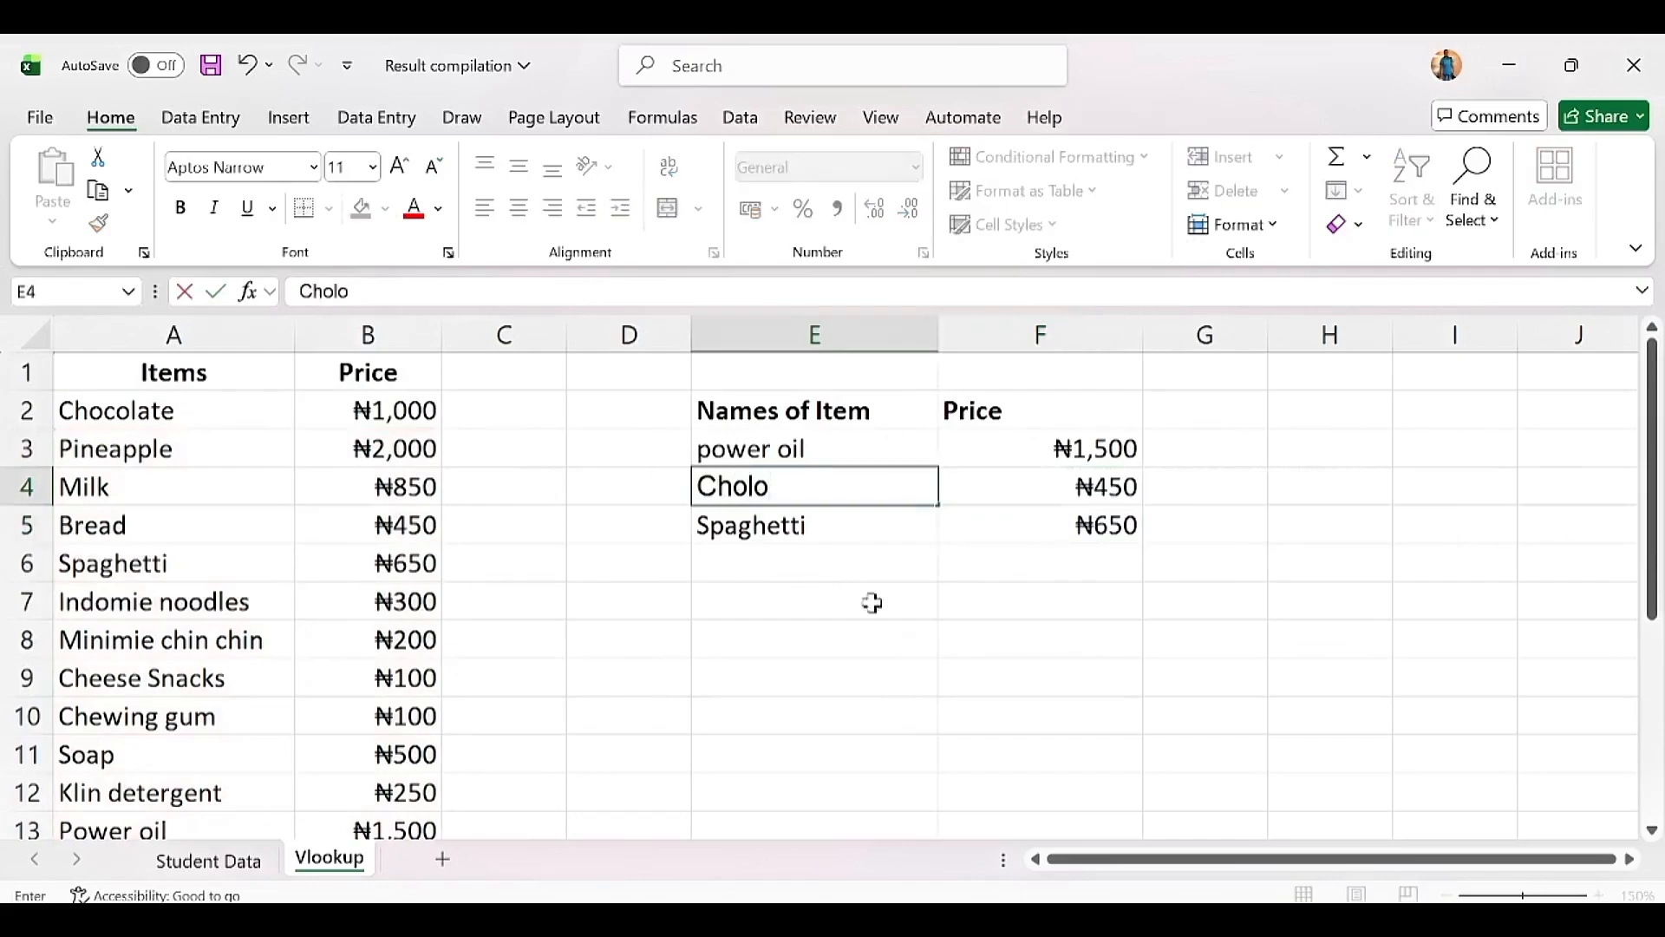
pyautogui.press('BackSpace')
pyautogui.press('BackSpace')
pyautogui.write('colate')
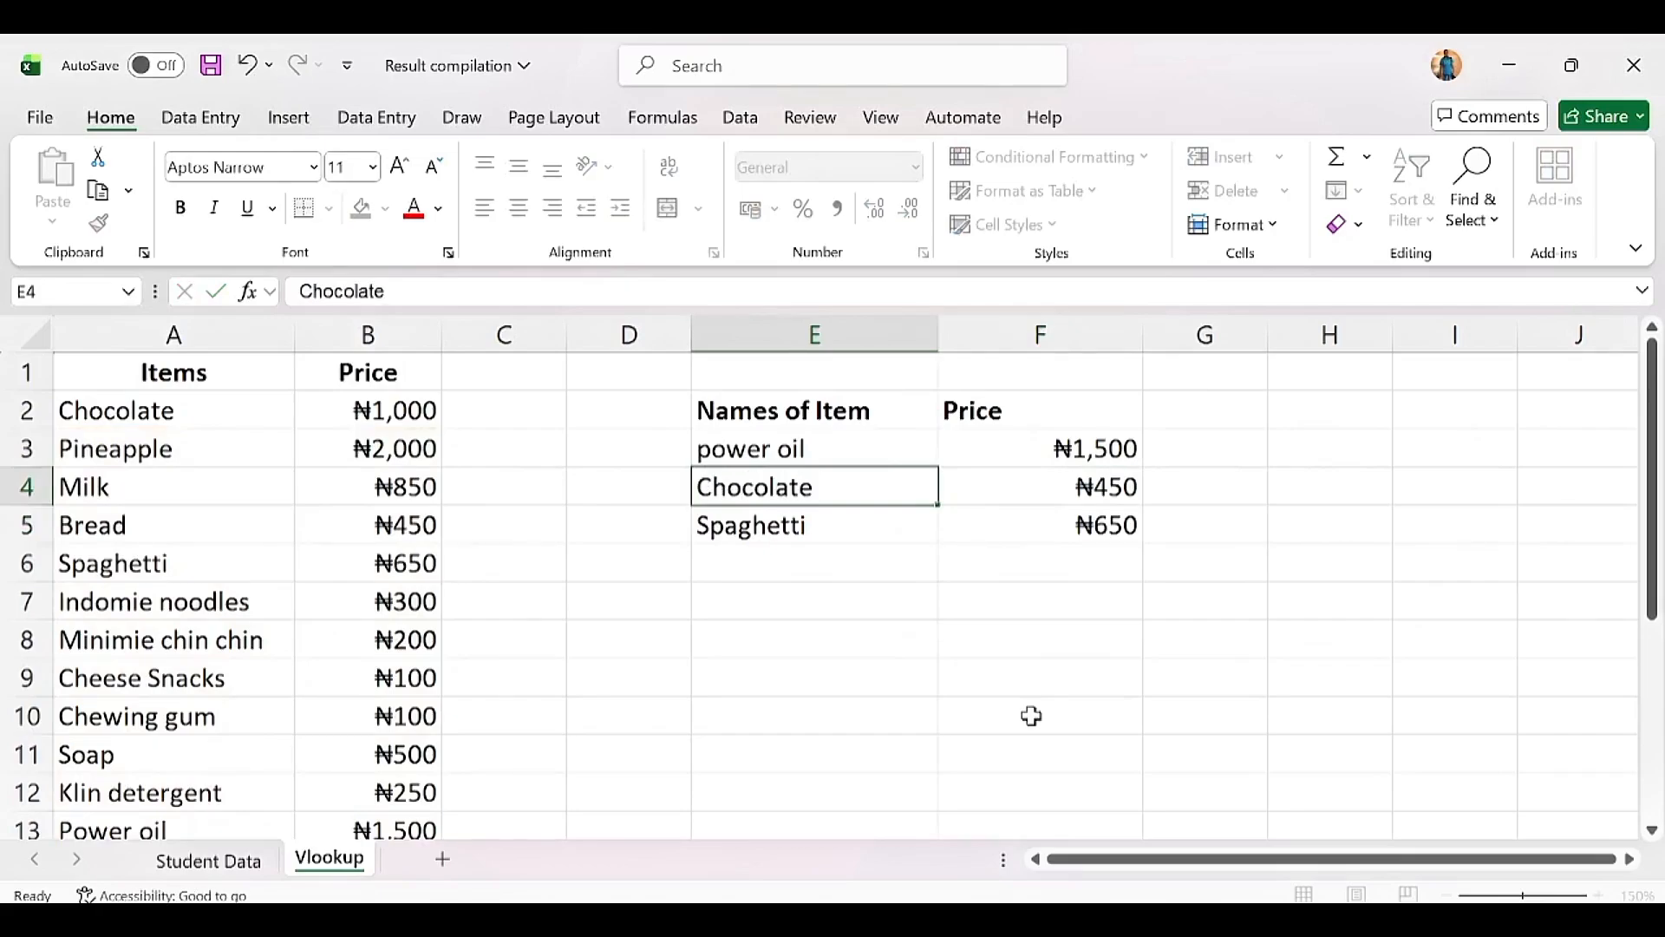
pyautogui.press('Return')
pyautogui.click(1085, 491)
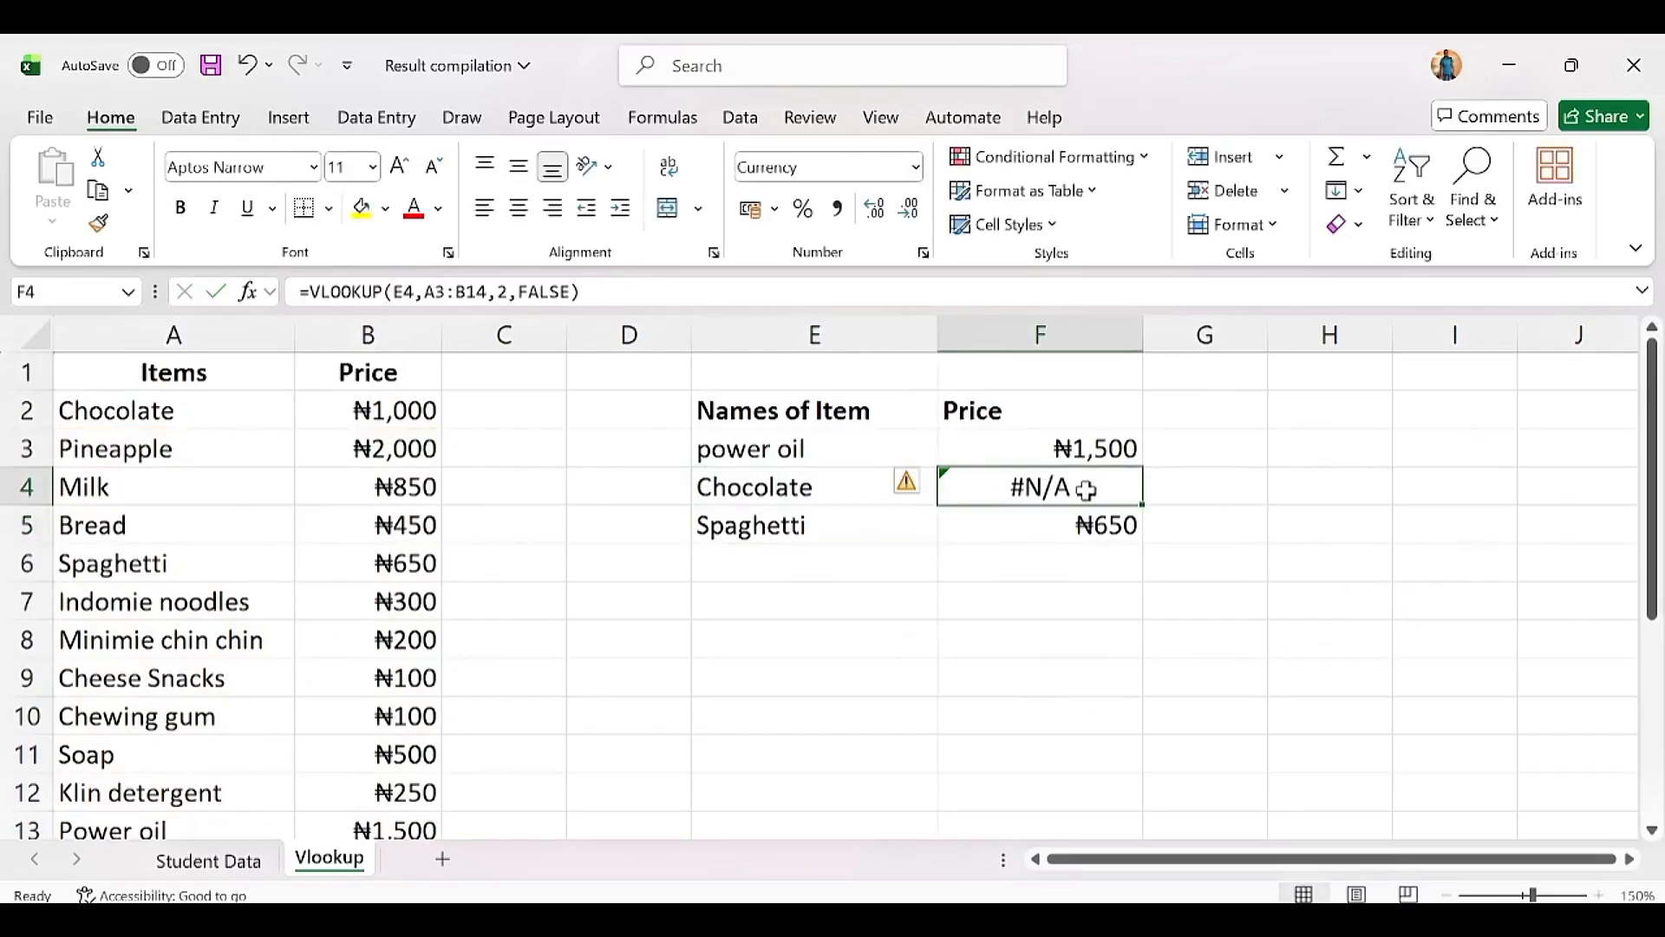
# Step: Inspect the shifted lookup ranges in F4 and F5, then edit F3's formula
pyautogui.doubleClick(999, 490)
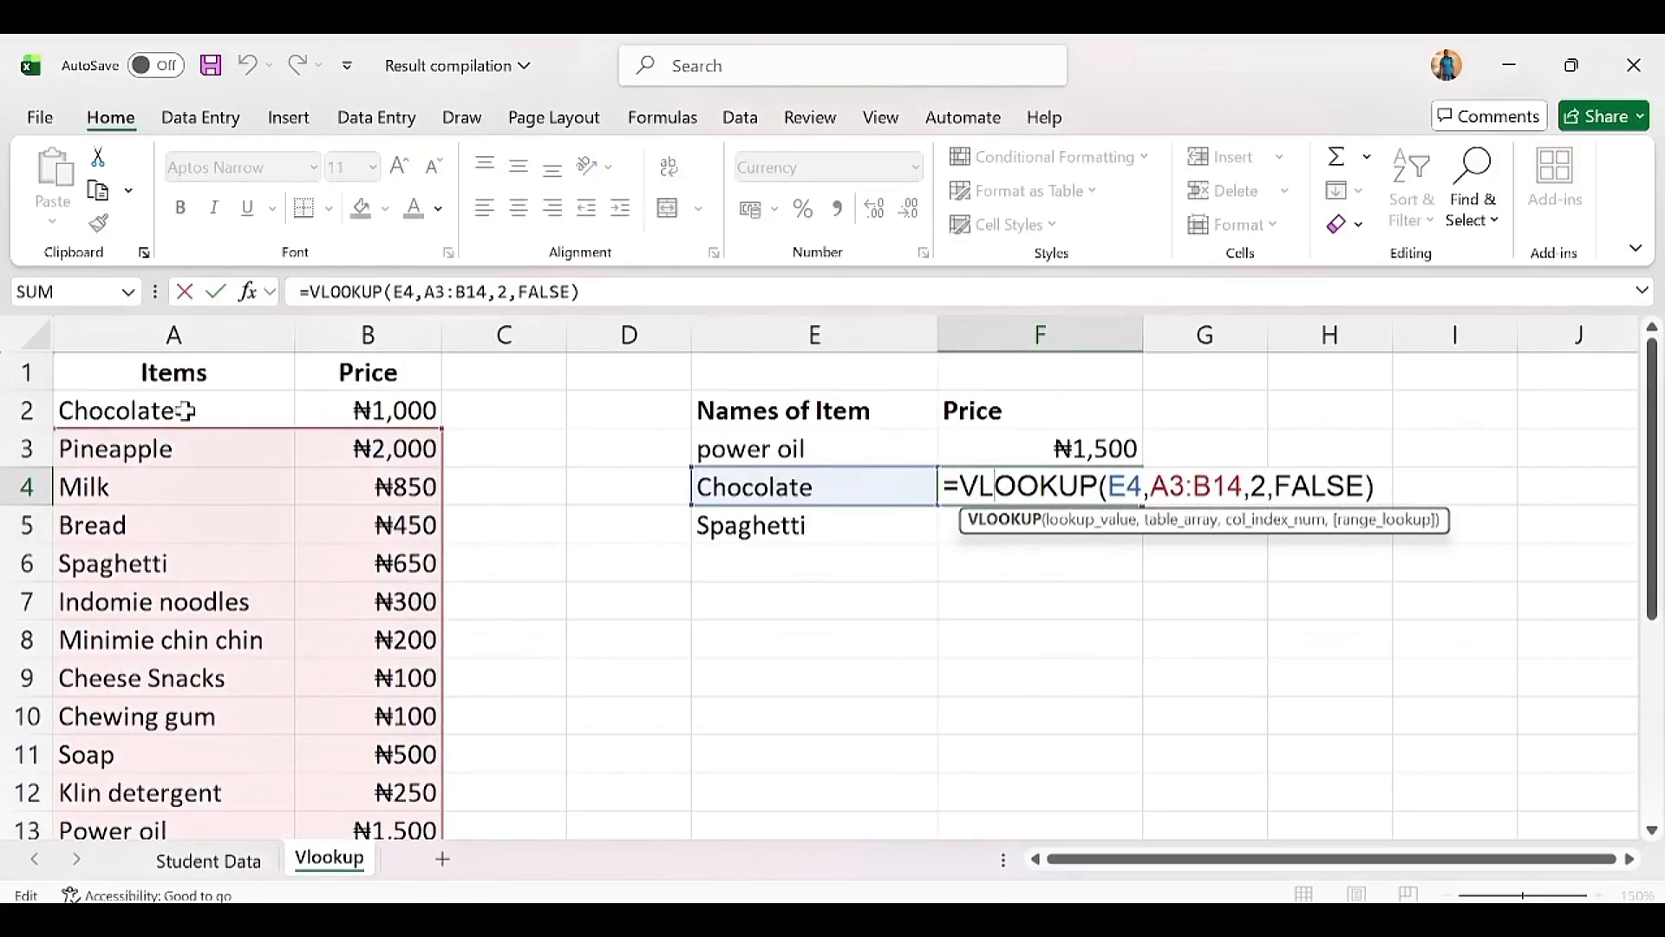
pyautogui.press('Return')
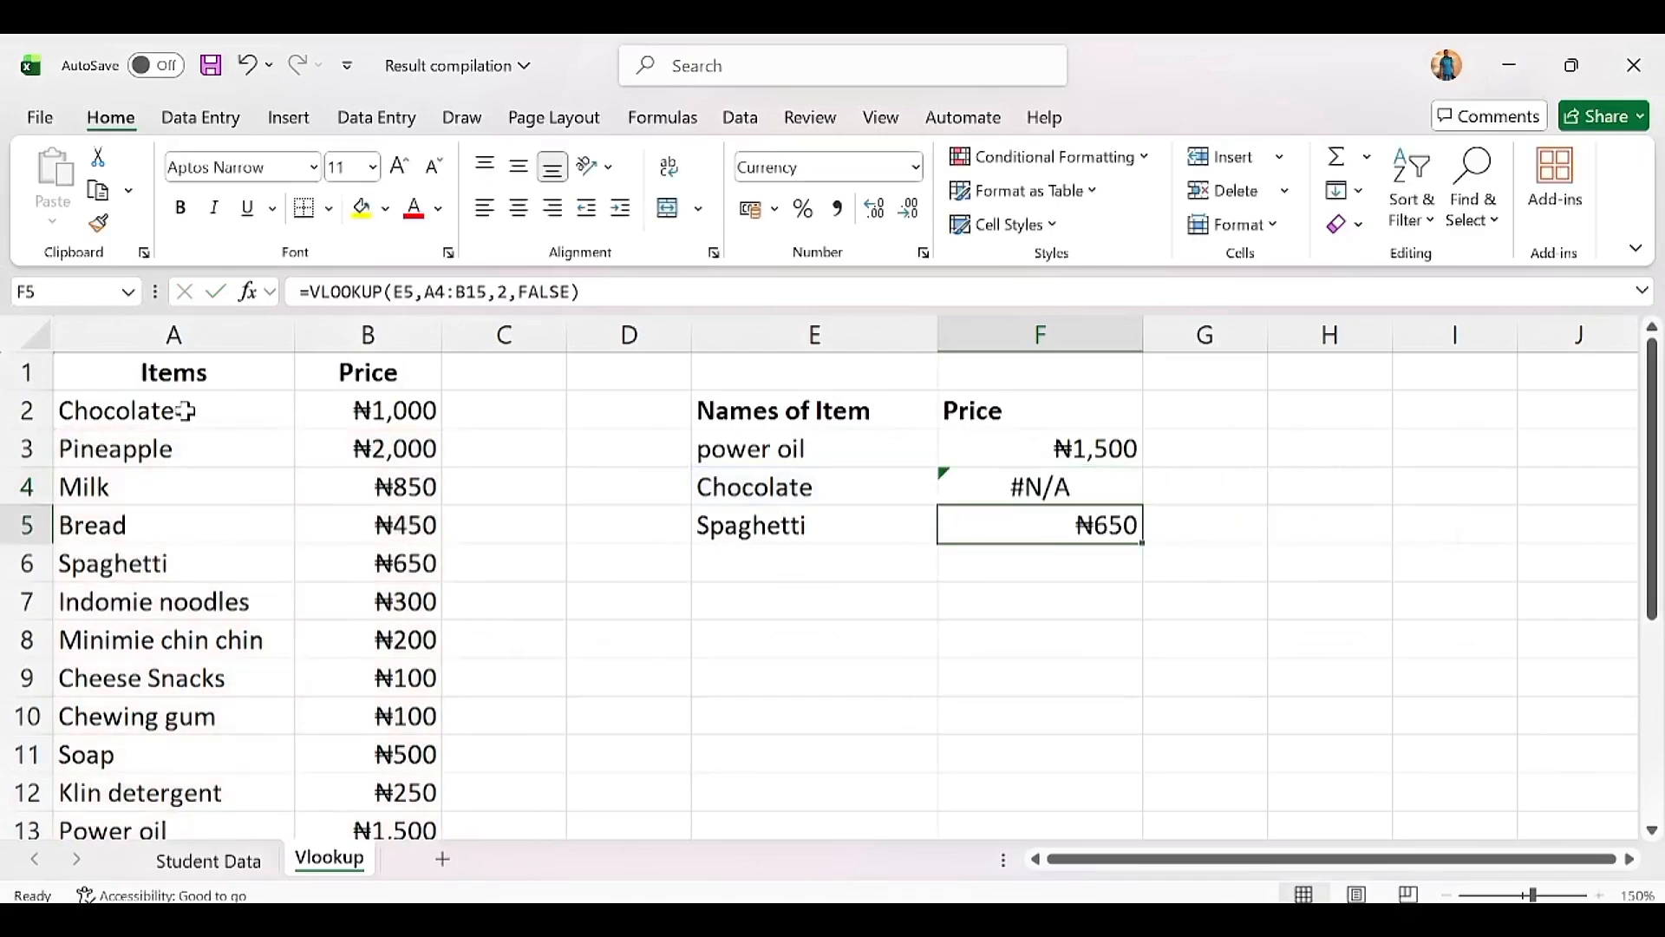
pyautogui.doubleClick(1019, 525)
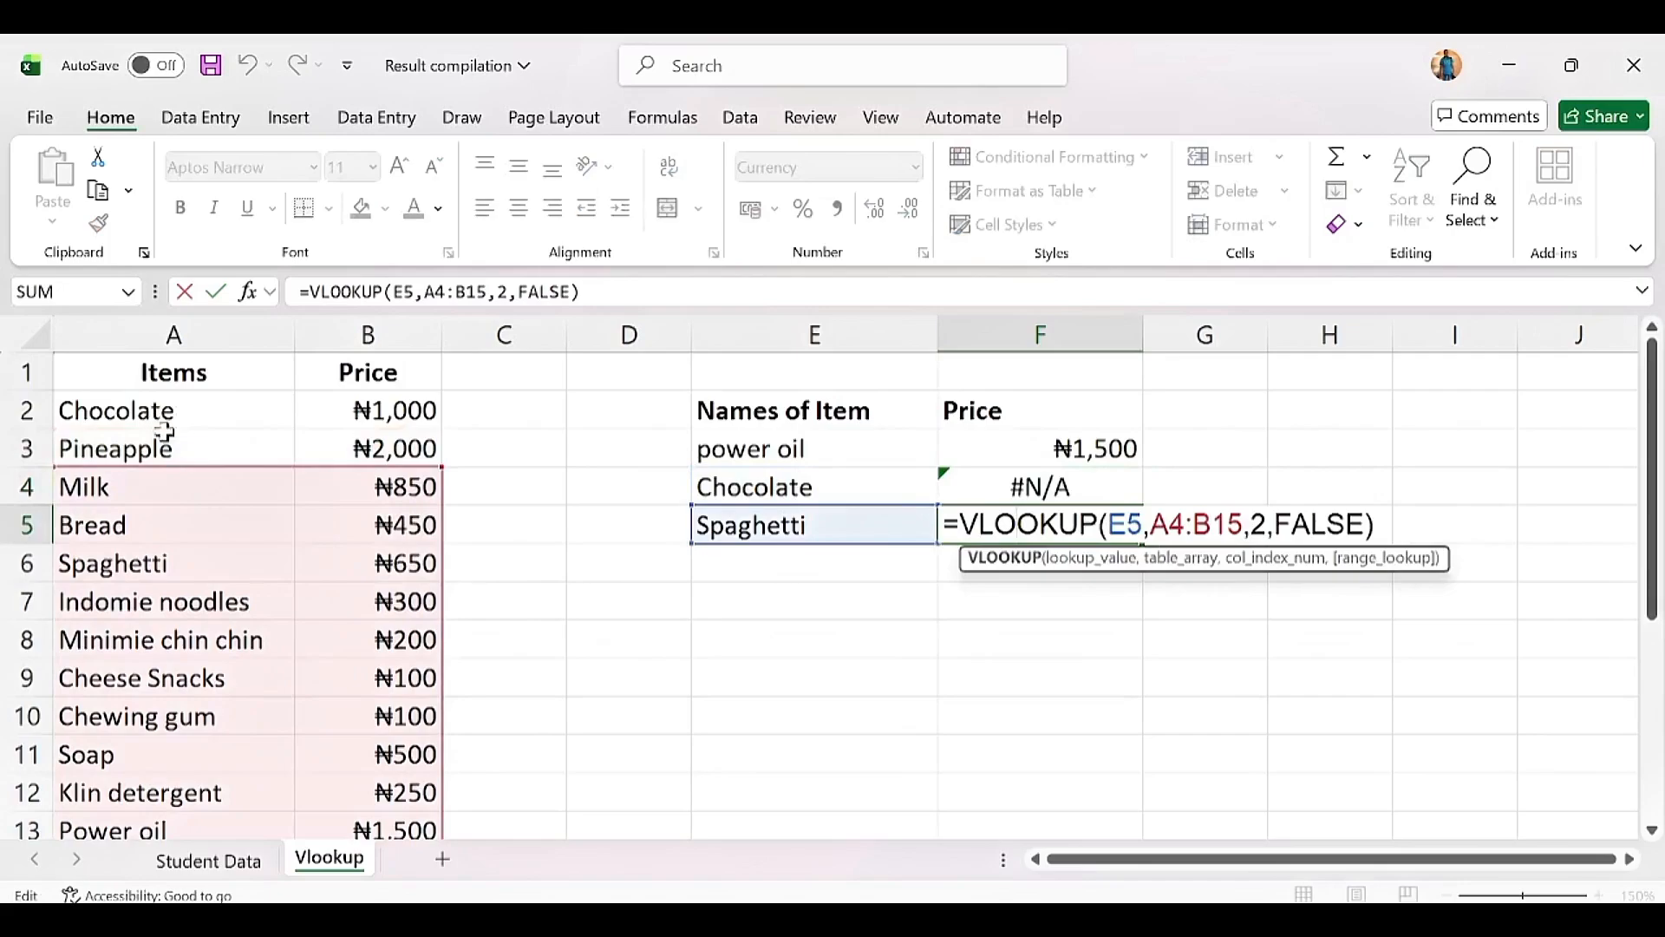
pyautogui.press('Return')
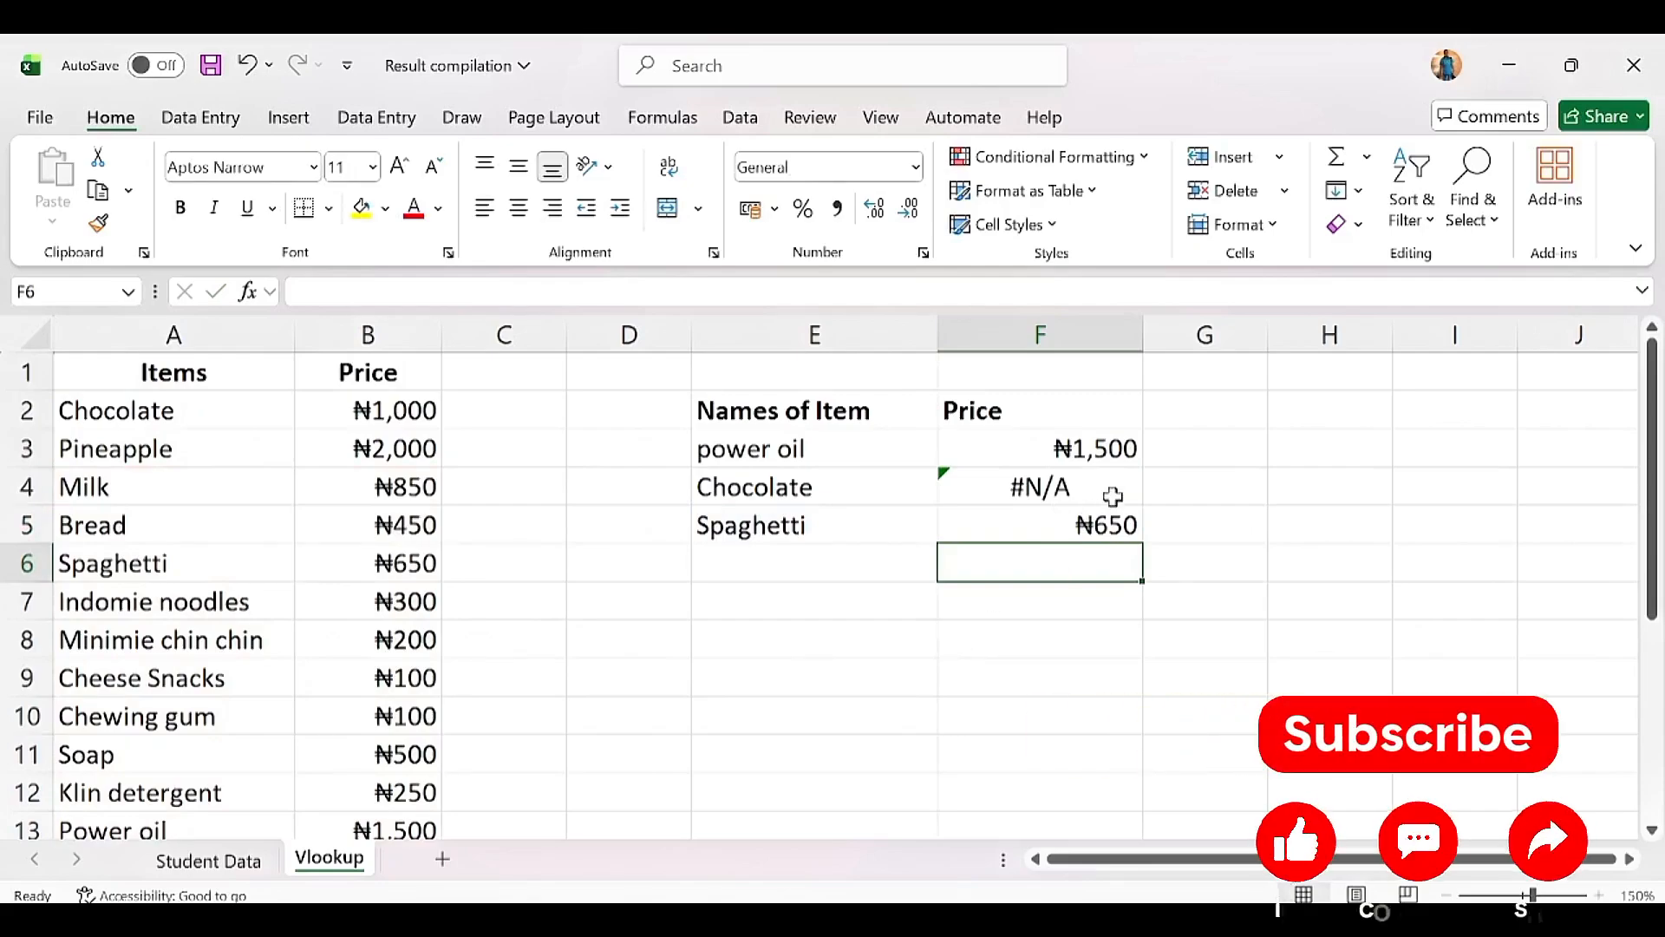
pyautogui.click(1099, 531)
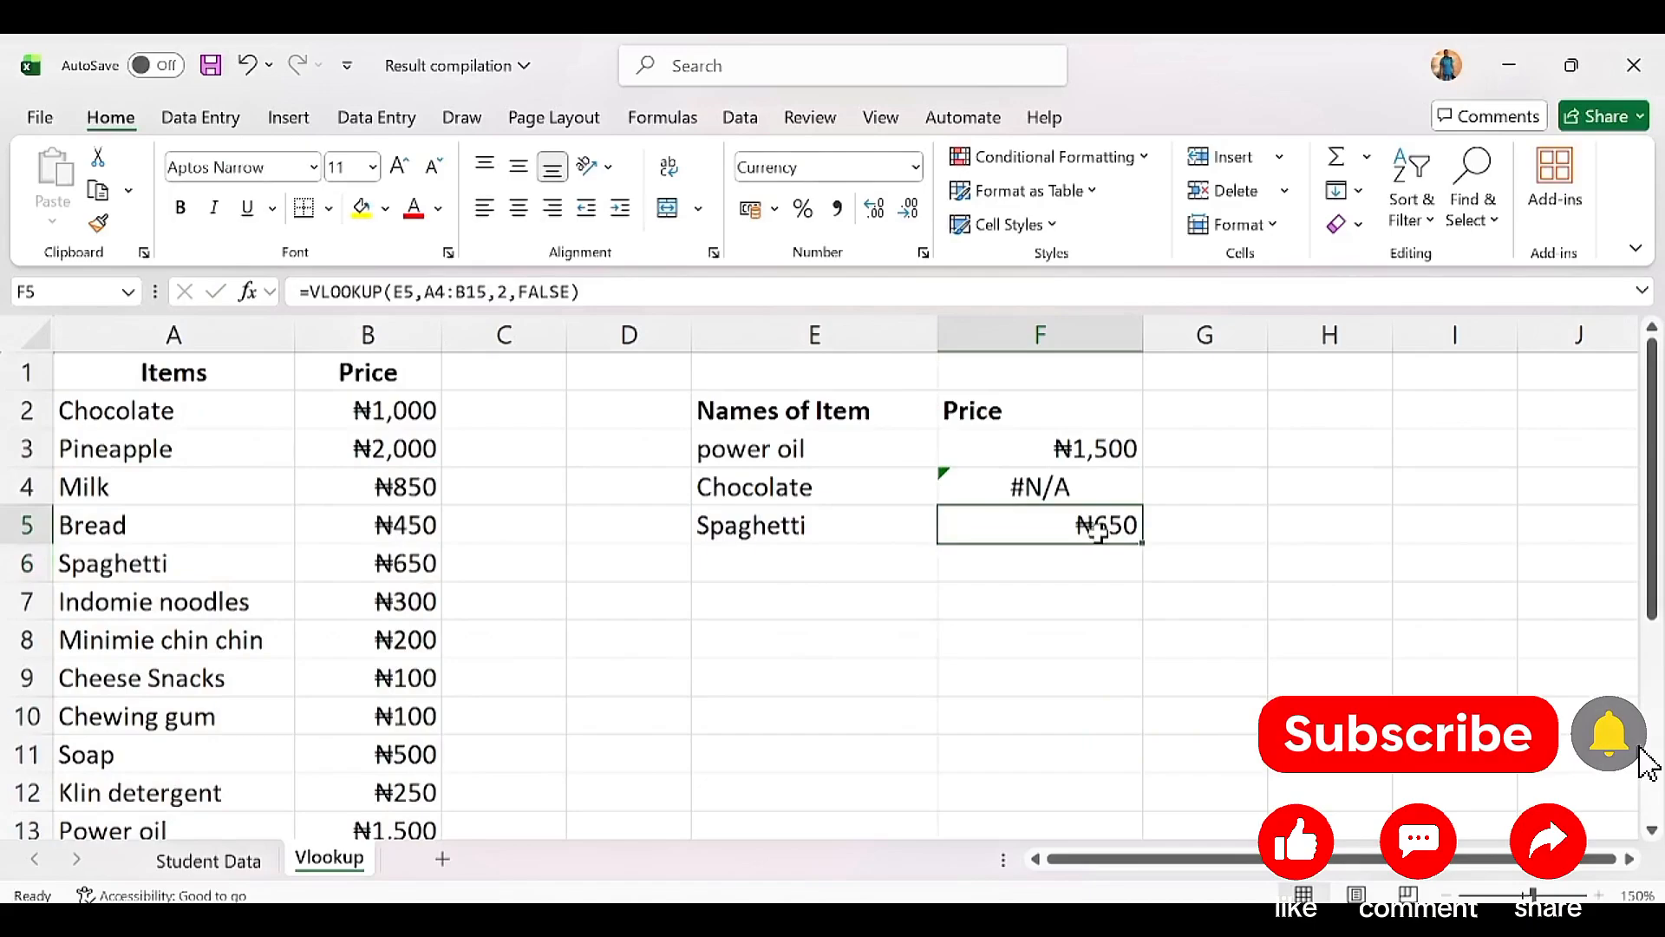
pyautogui.click(1072, 491)
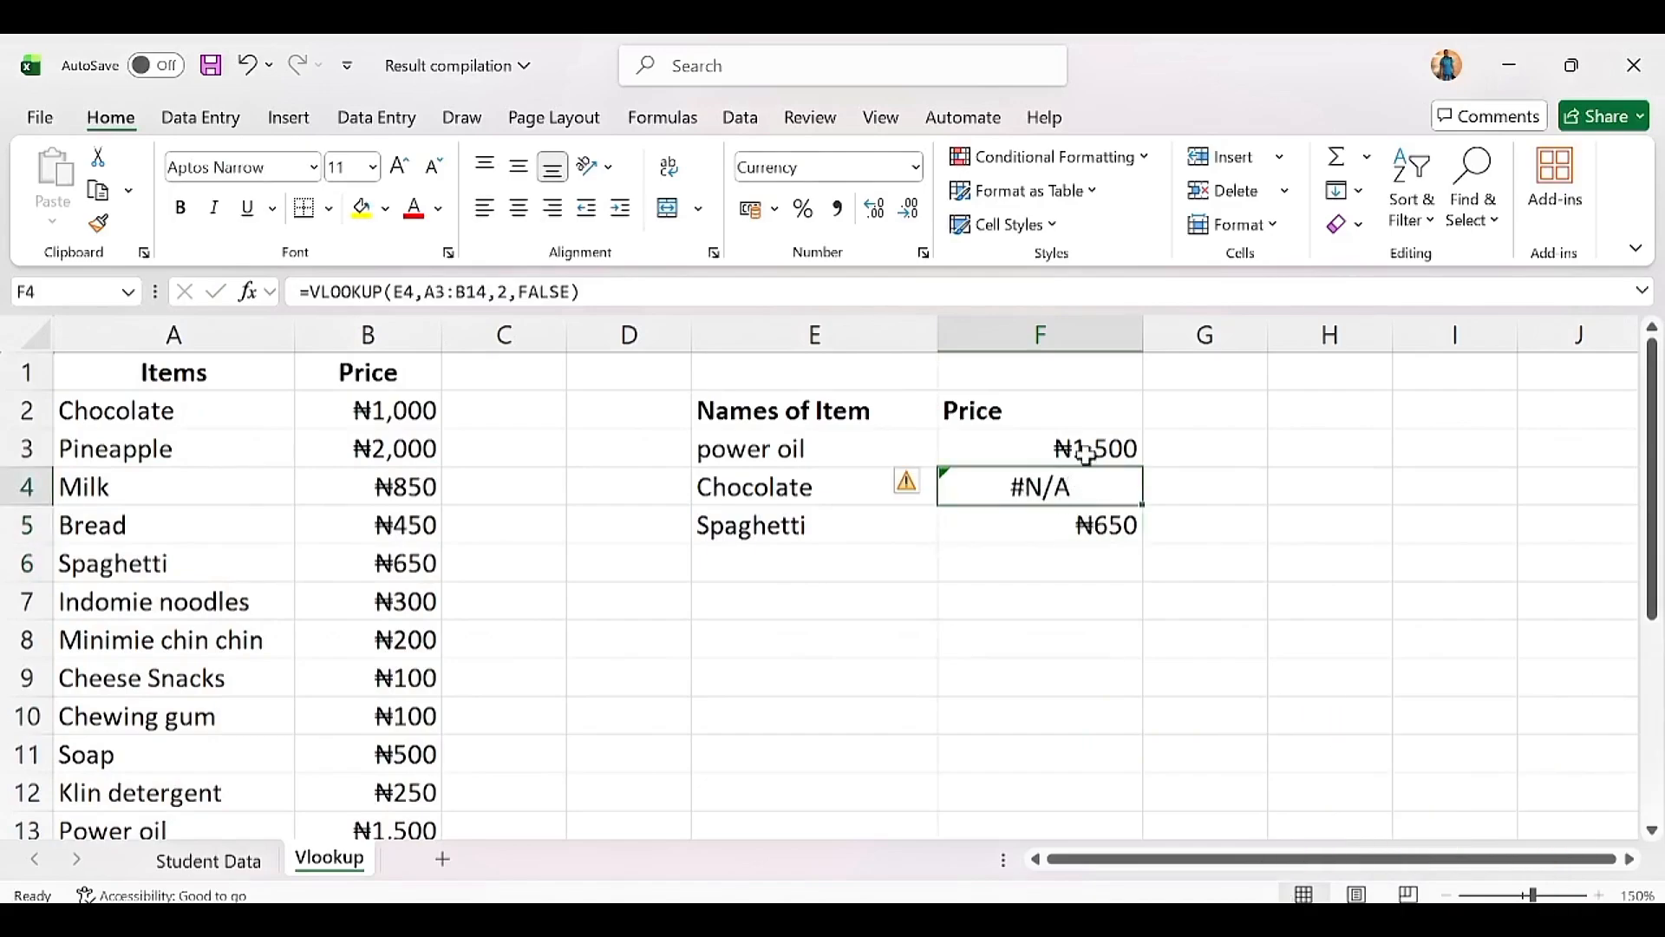
pyautogui.click(1086, 455)
pyautogui.doubleClick(1086, 454)
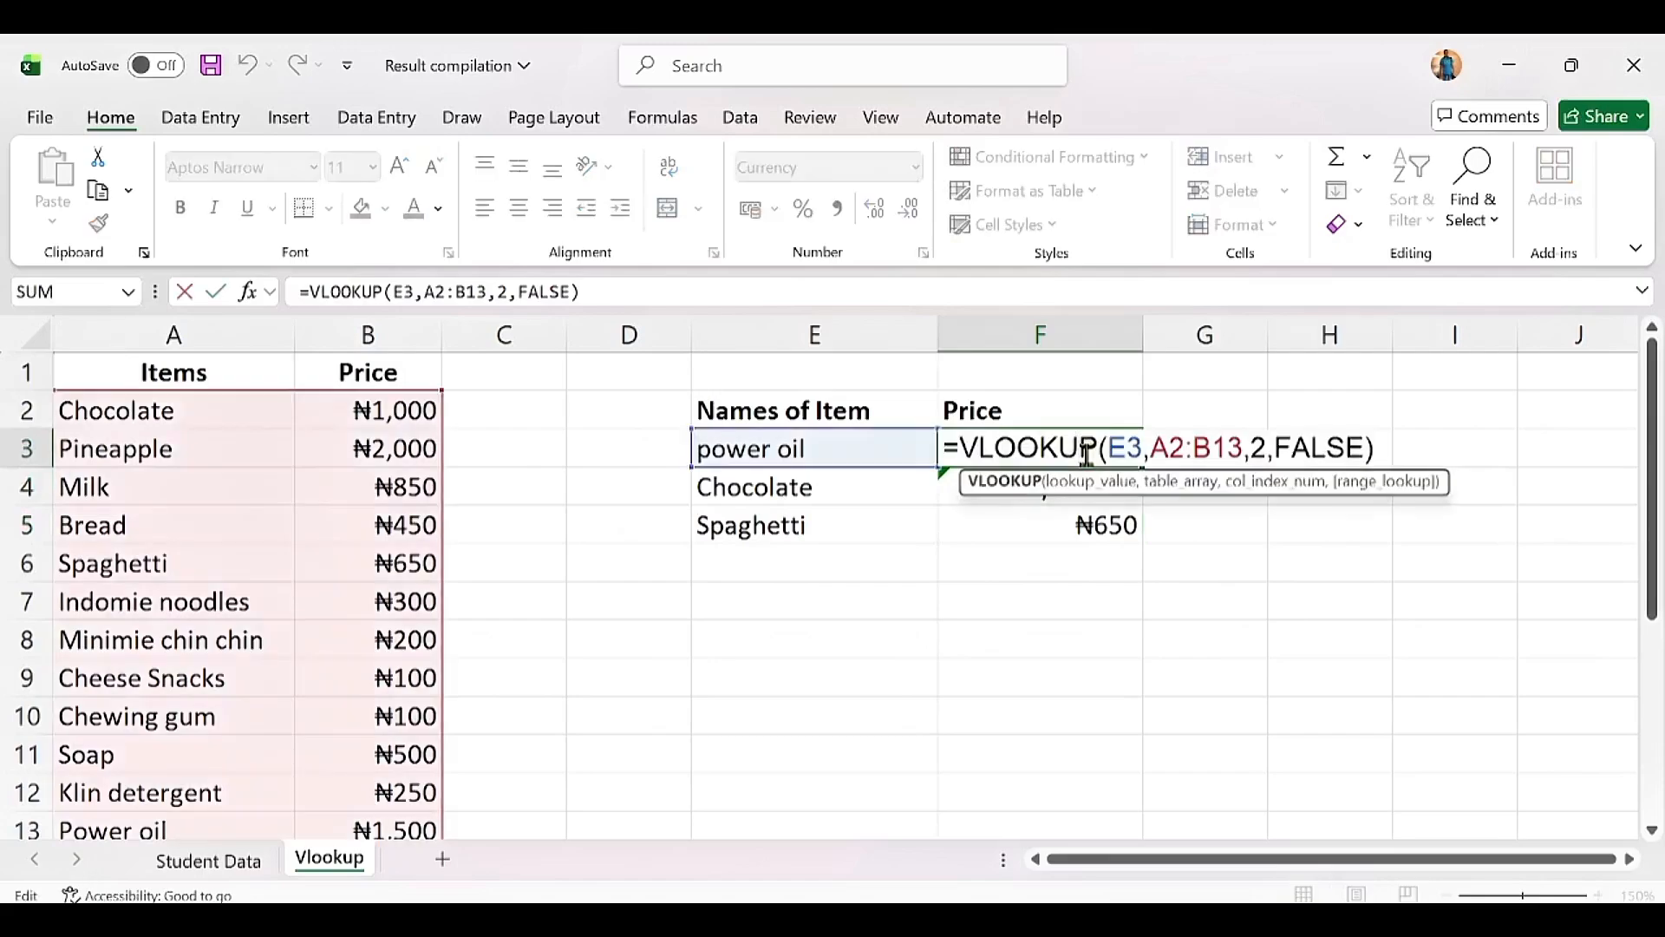
# Step: Make F3's lookup range absolute as $A$2:$B$13
pyautogui.moveTo(1151, 448); pyautogui.dragTo(1245, 447)
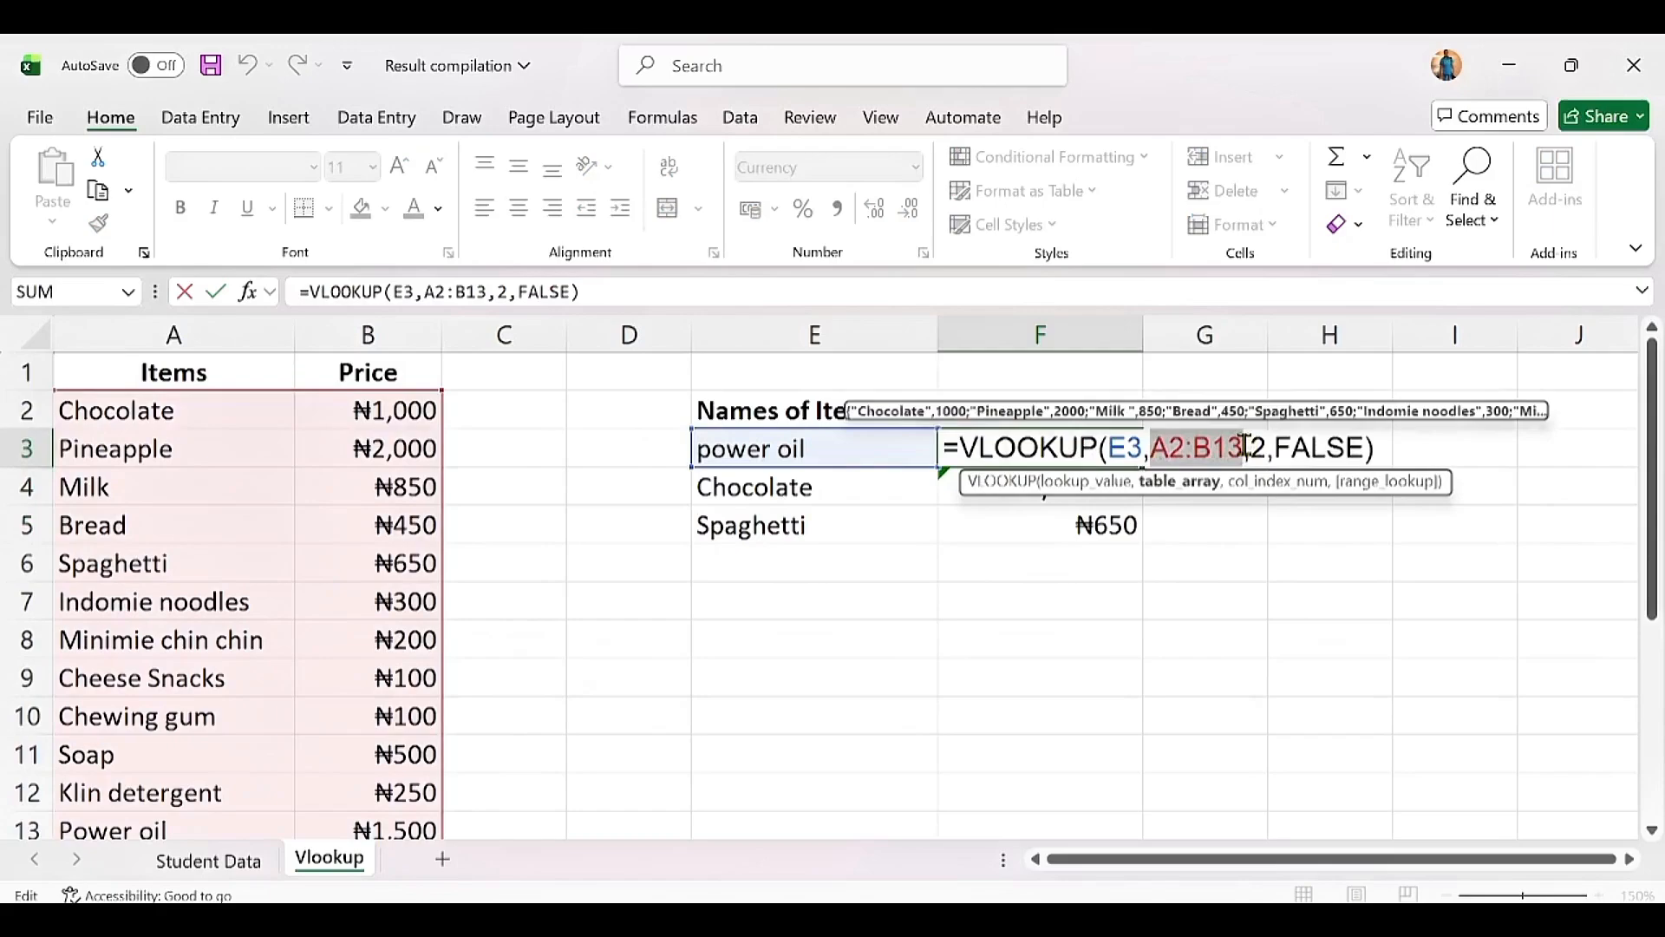
pyautogui.press('F4')
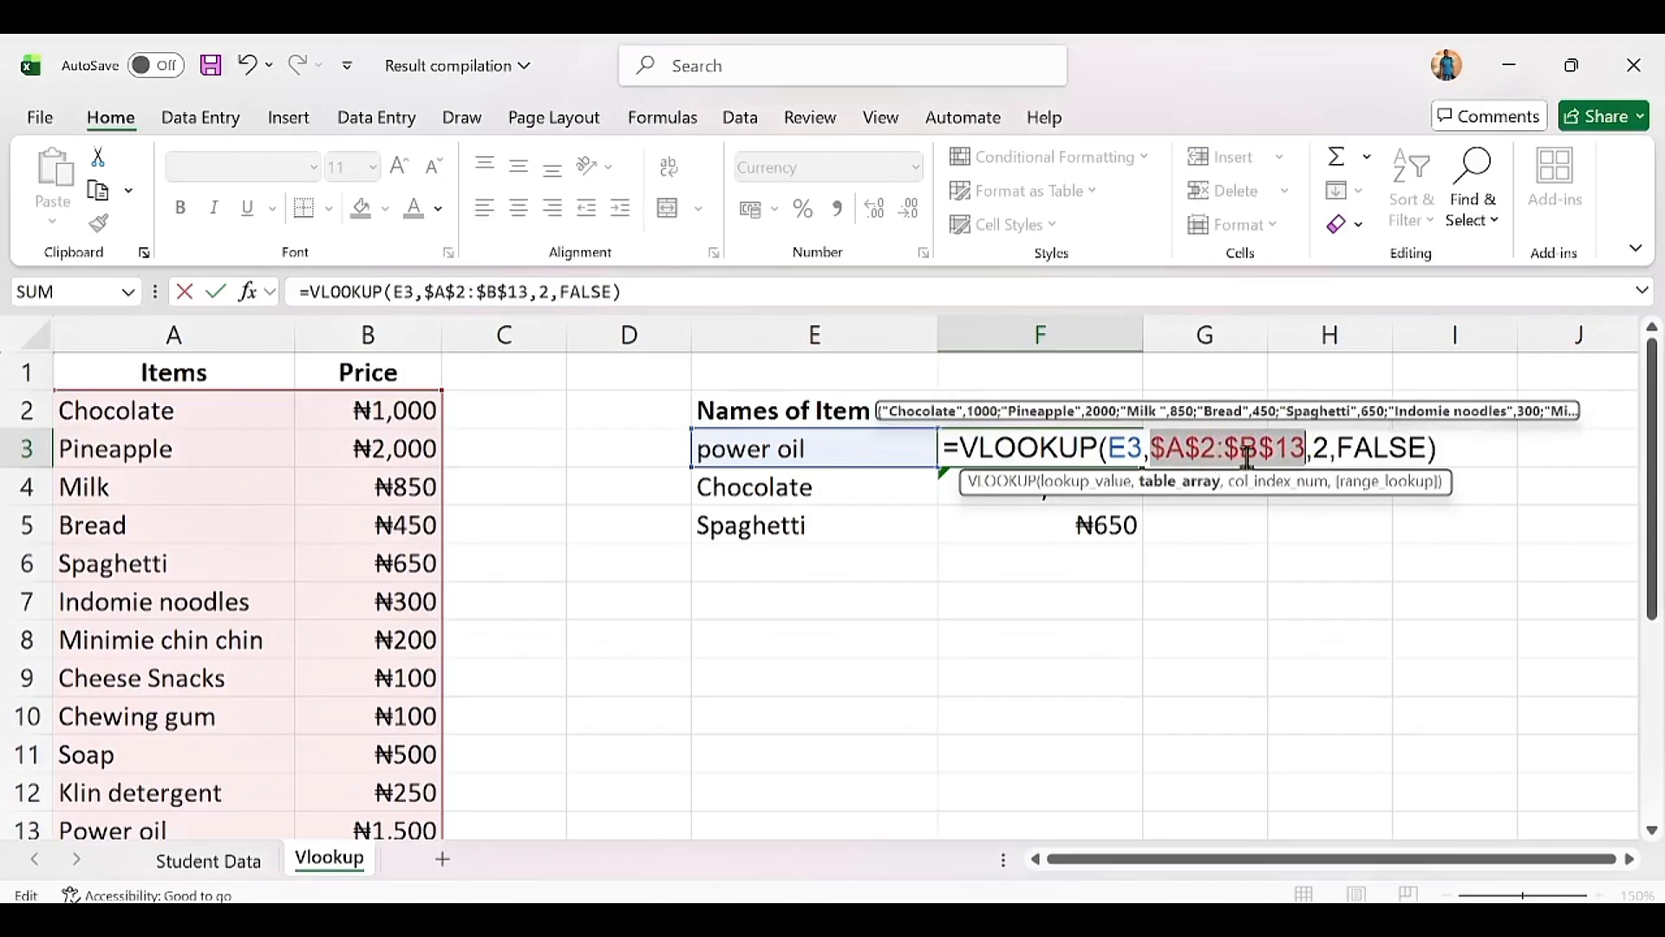
pyautogui.press('Return')
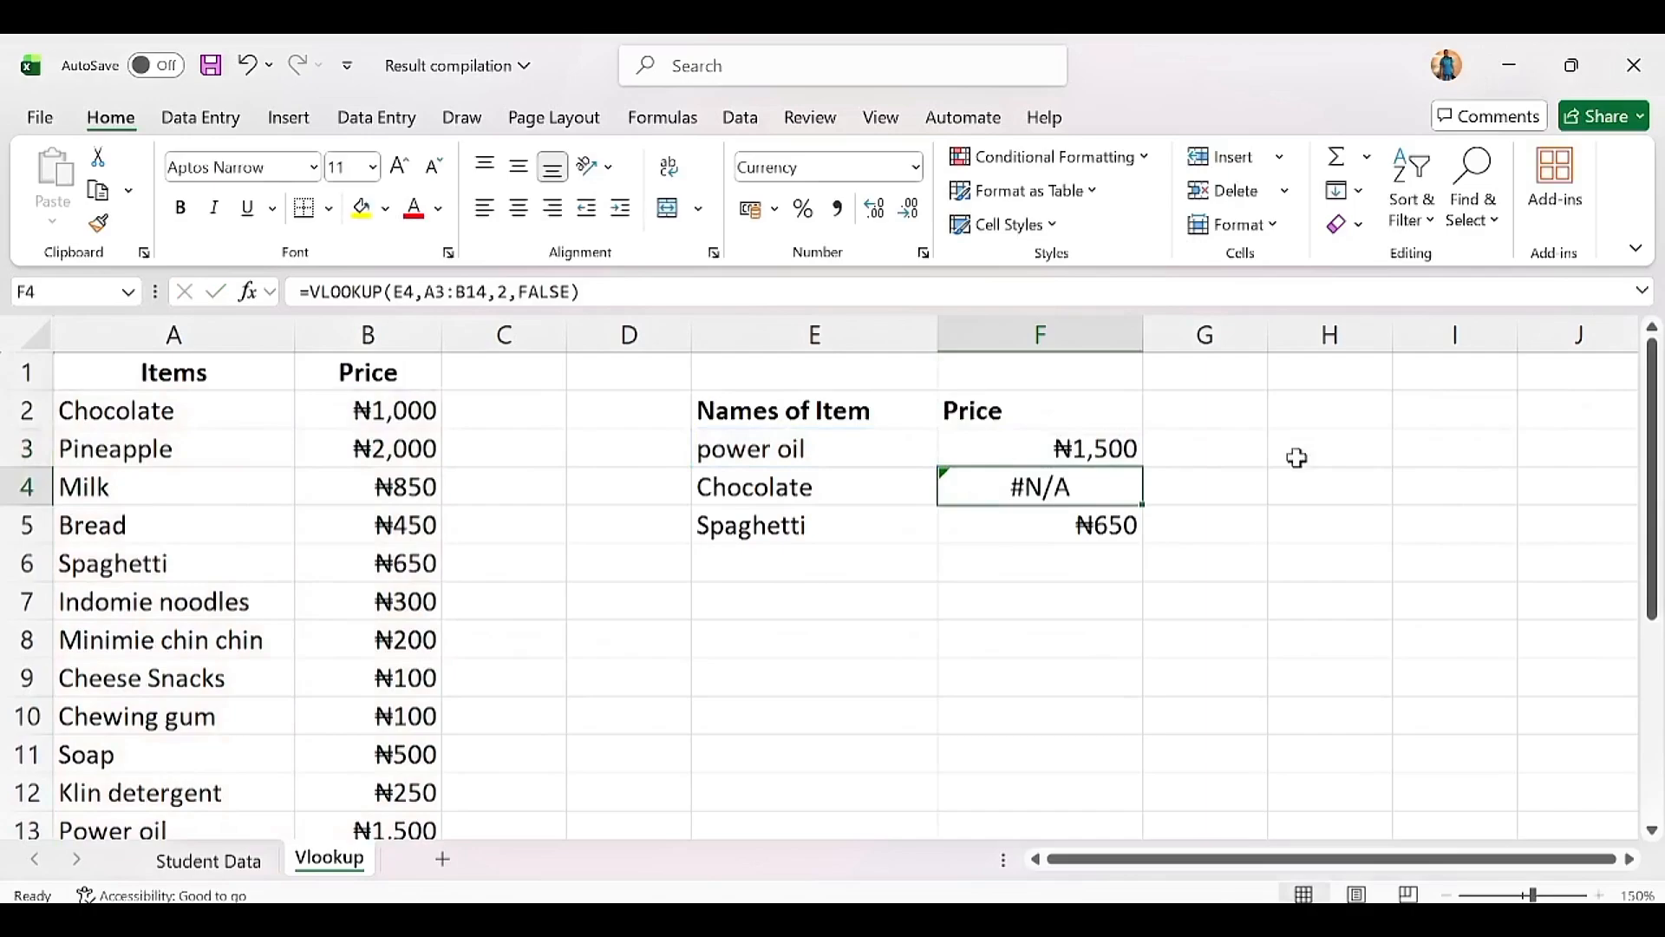
# Step: Fill the fixed formula down to F5 so Chocolate shows ₦1,000
pyautogui.click(1090, 446)
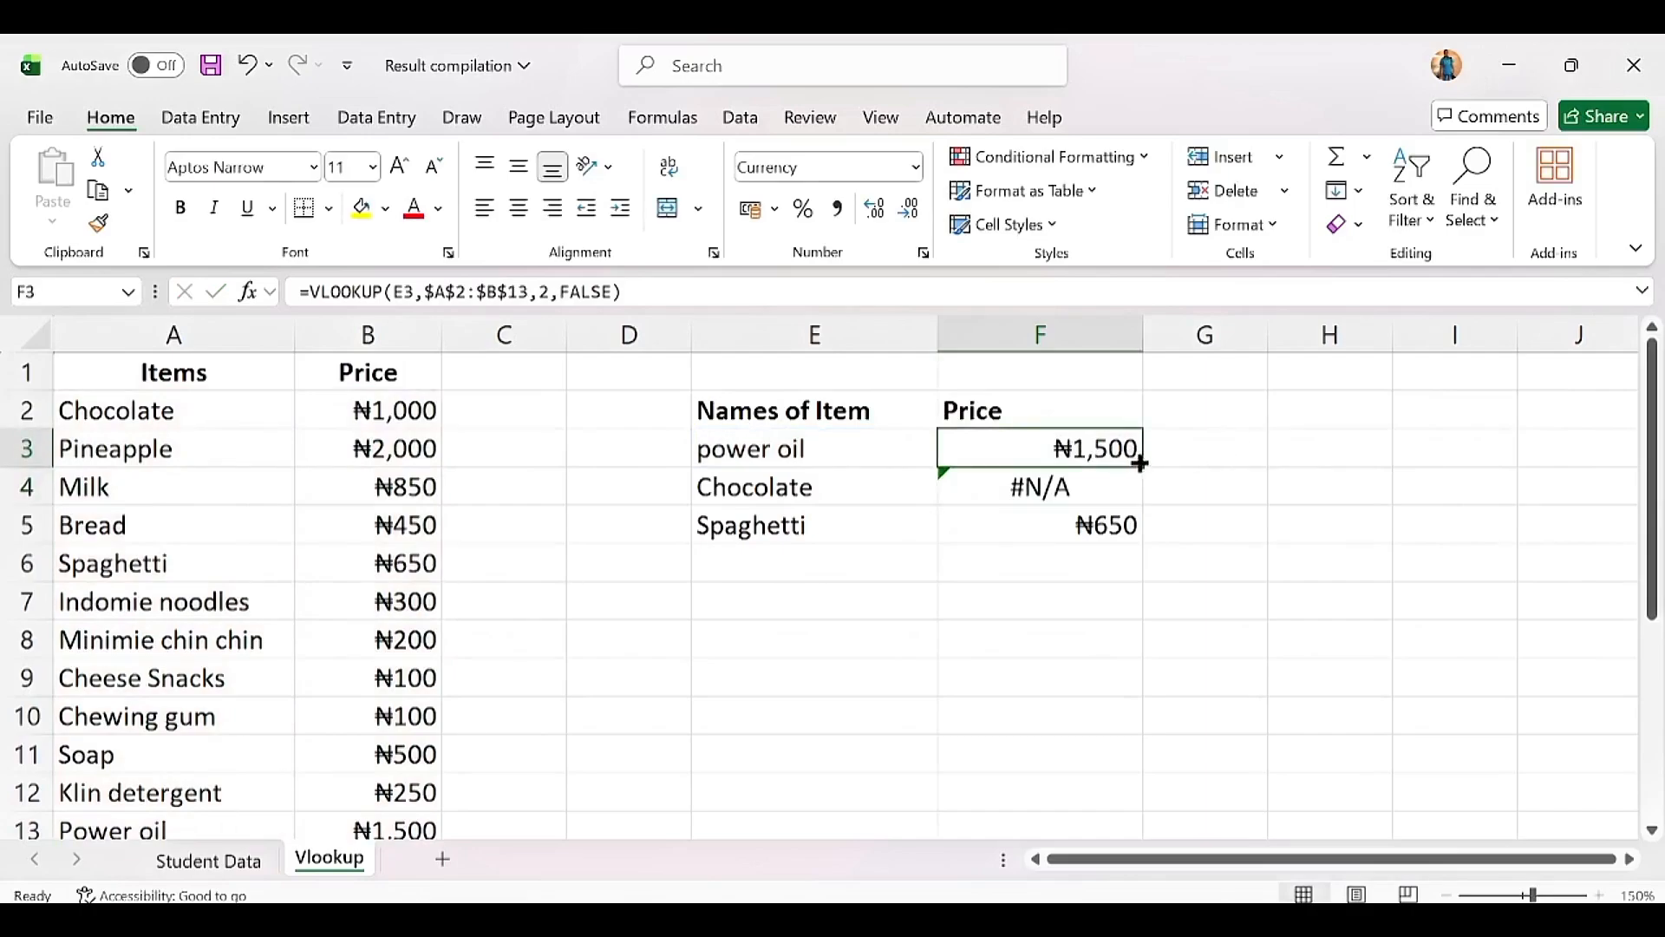
pyautogui.moveTo(1141, 466); pyautogui.dragTo(1132, 545)
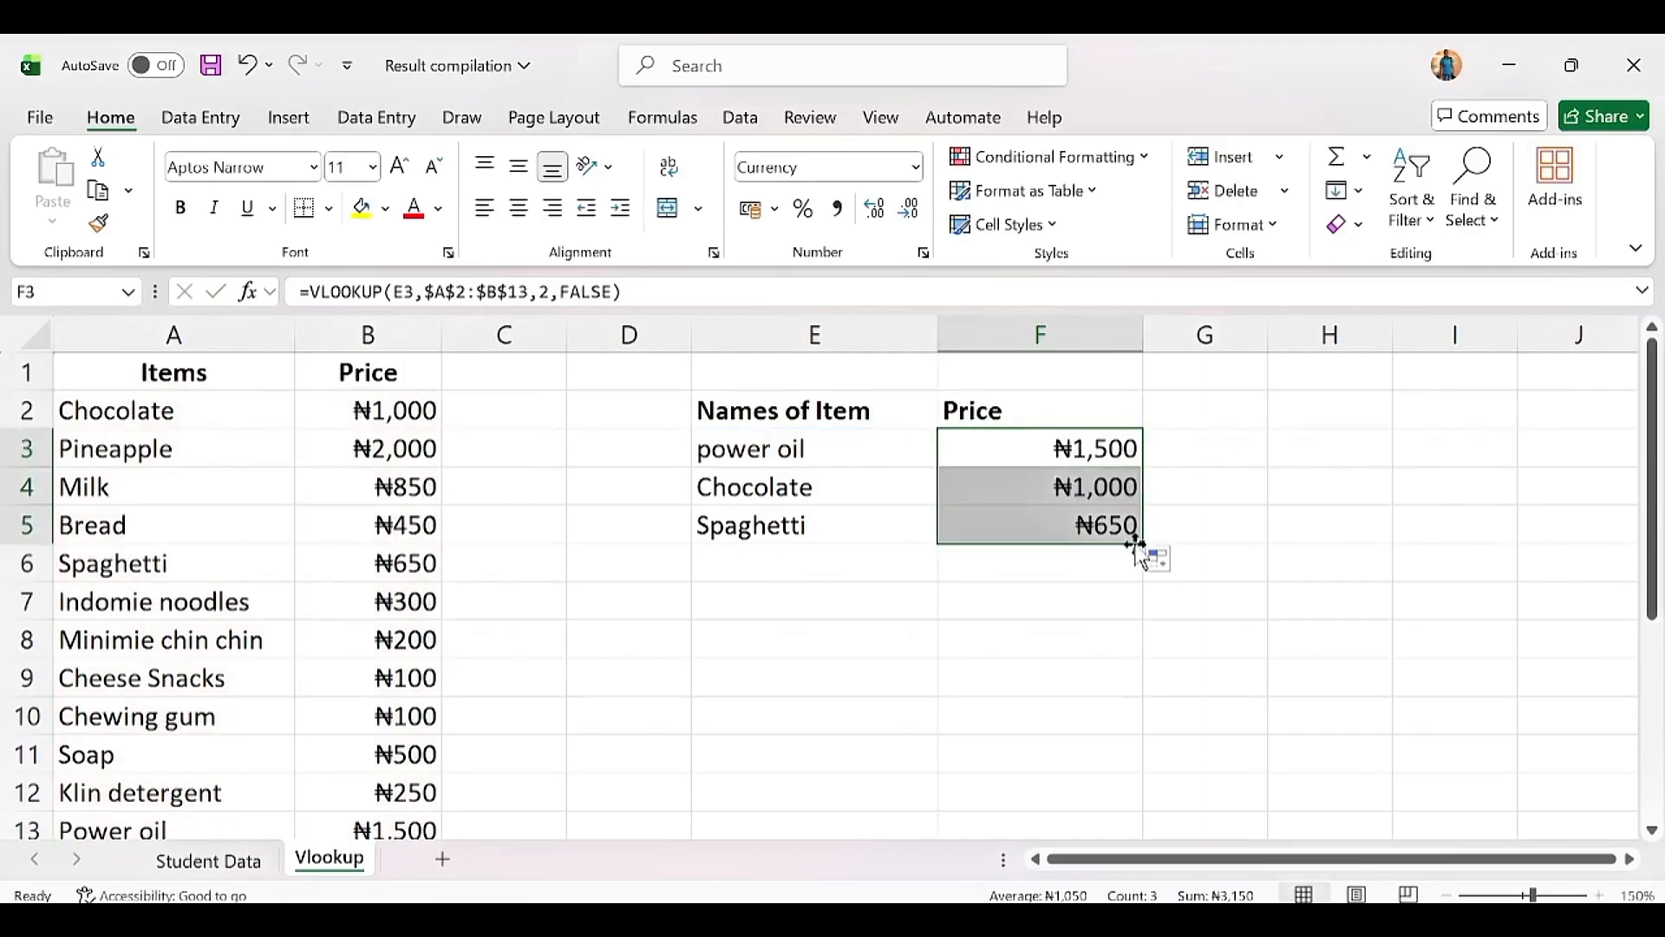
pyautogui.click(1052, 485)
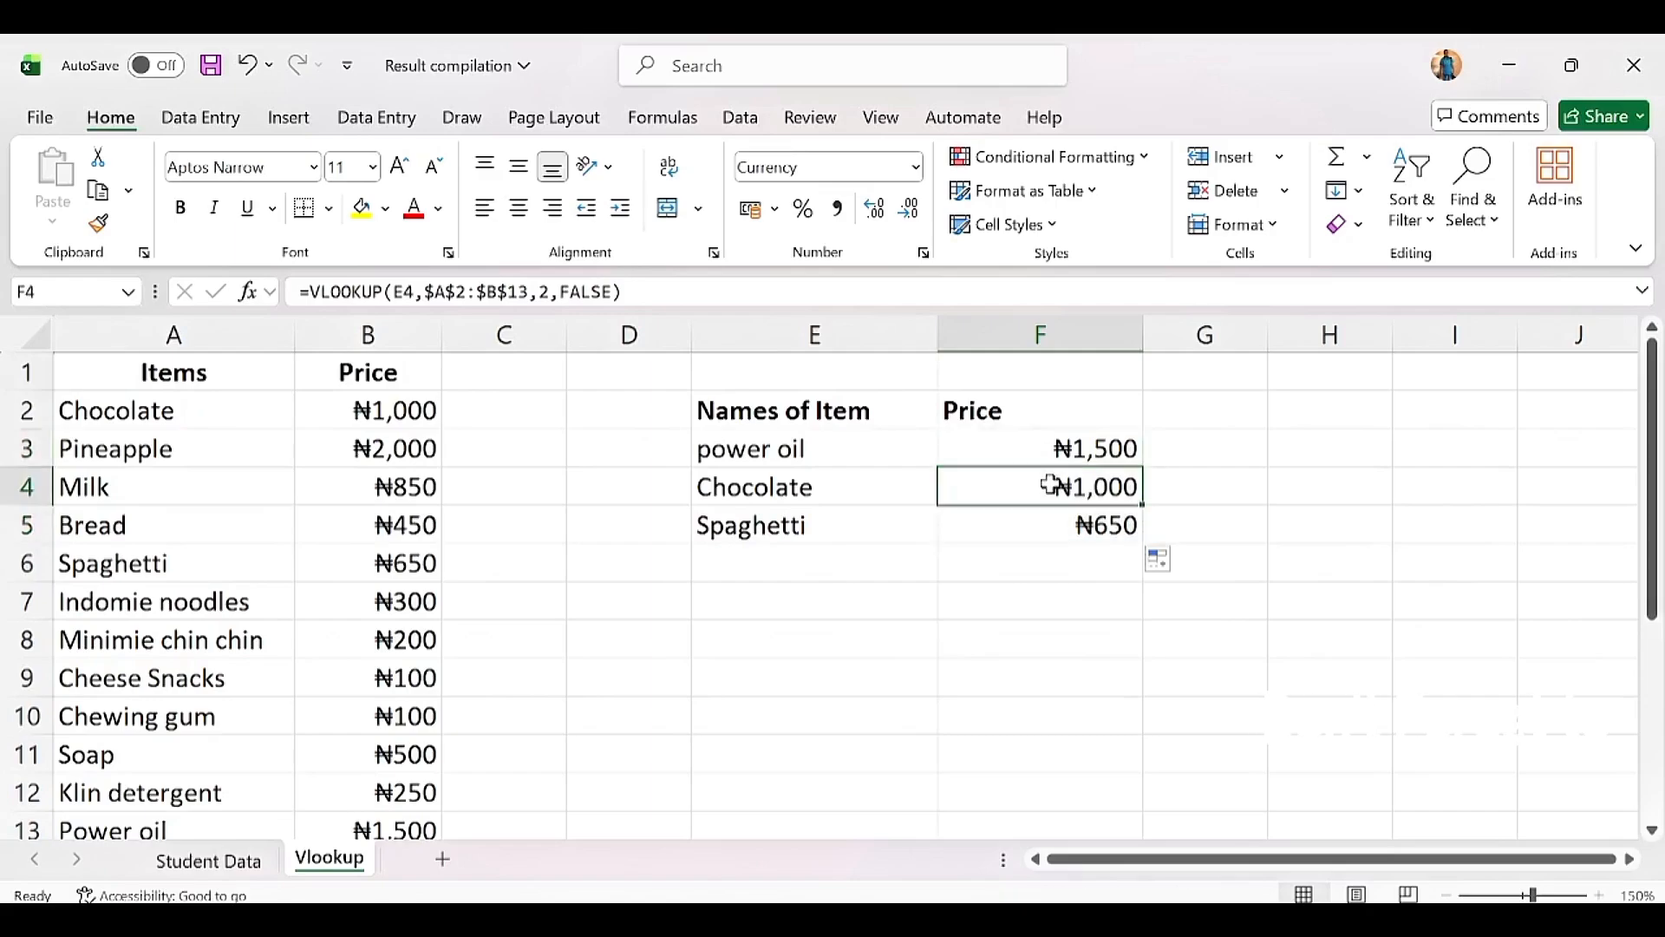
pyautogui.doubleClick(1052, 485)
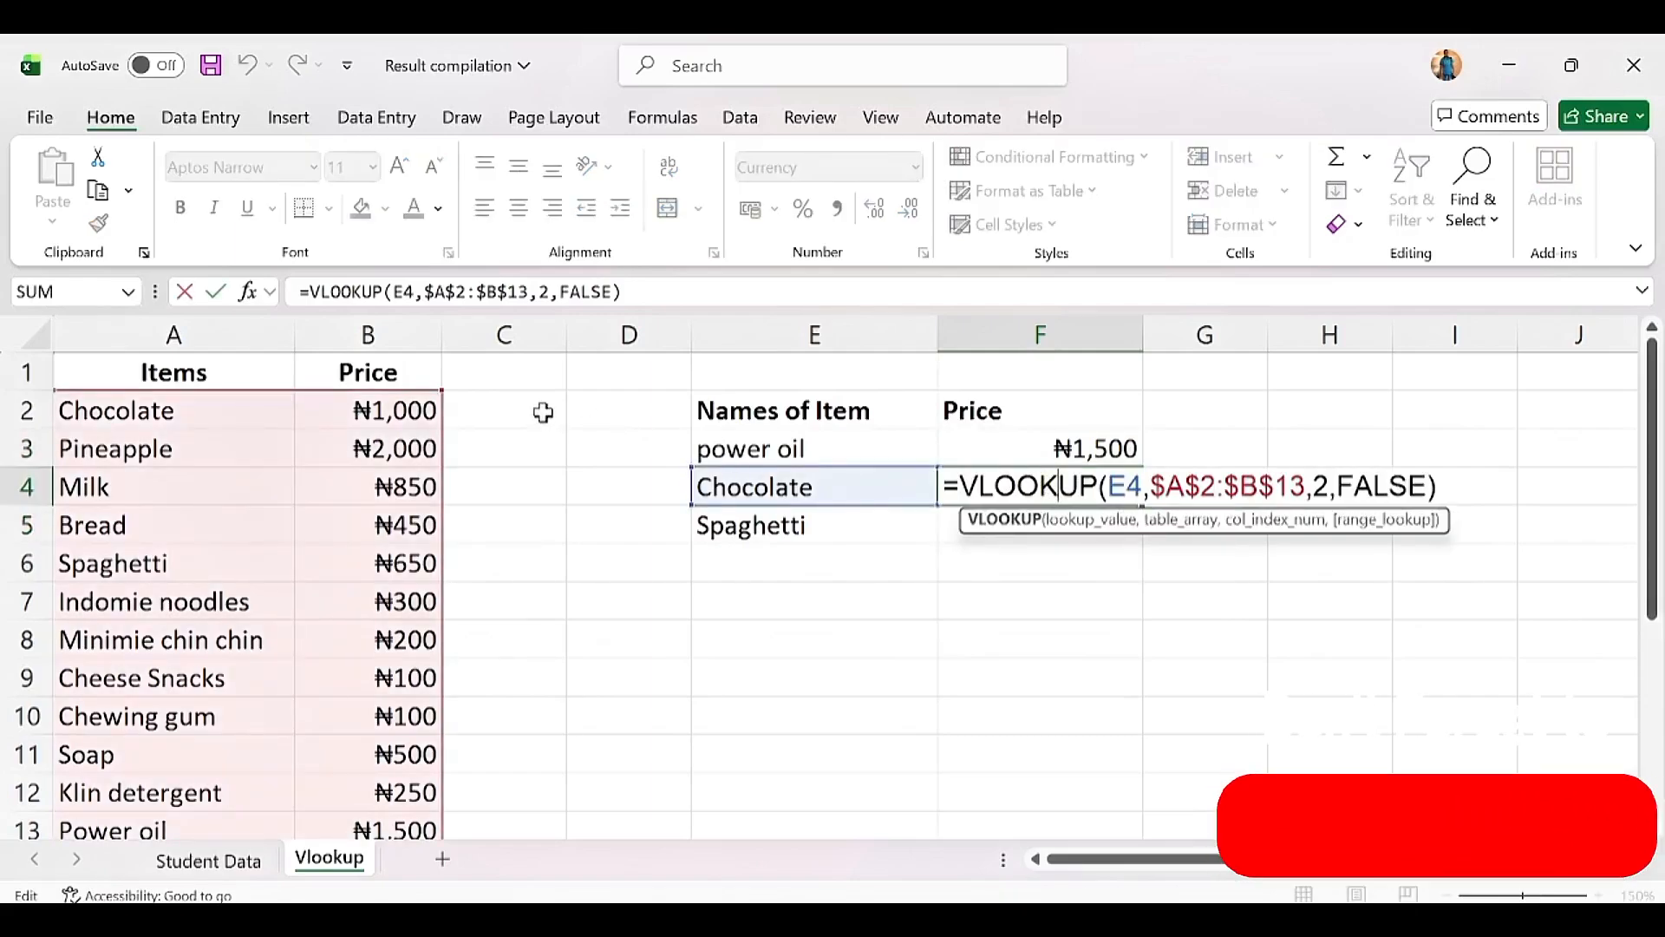
pyautogui.press('Return')
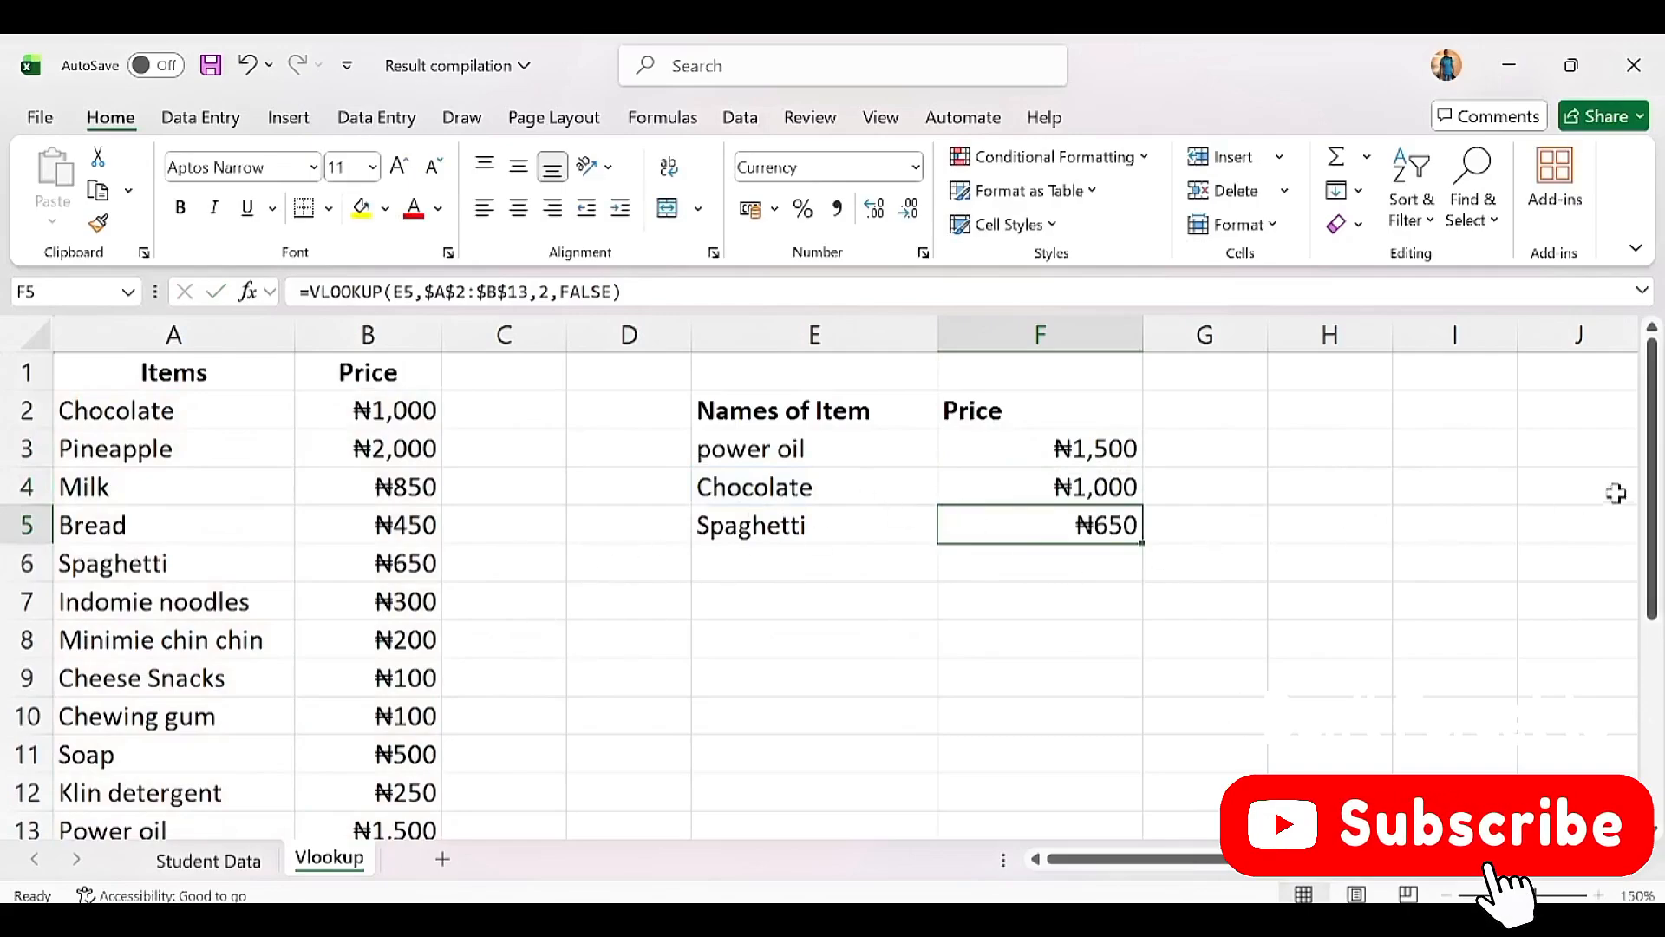
pyautogui.moveTo(1652, 500); pyautogui.dragTo(1652, 538)
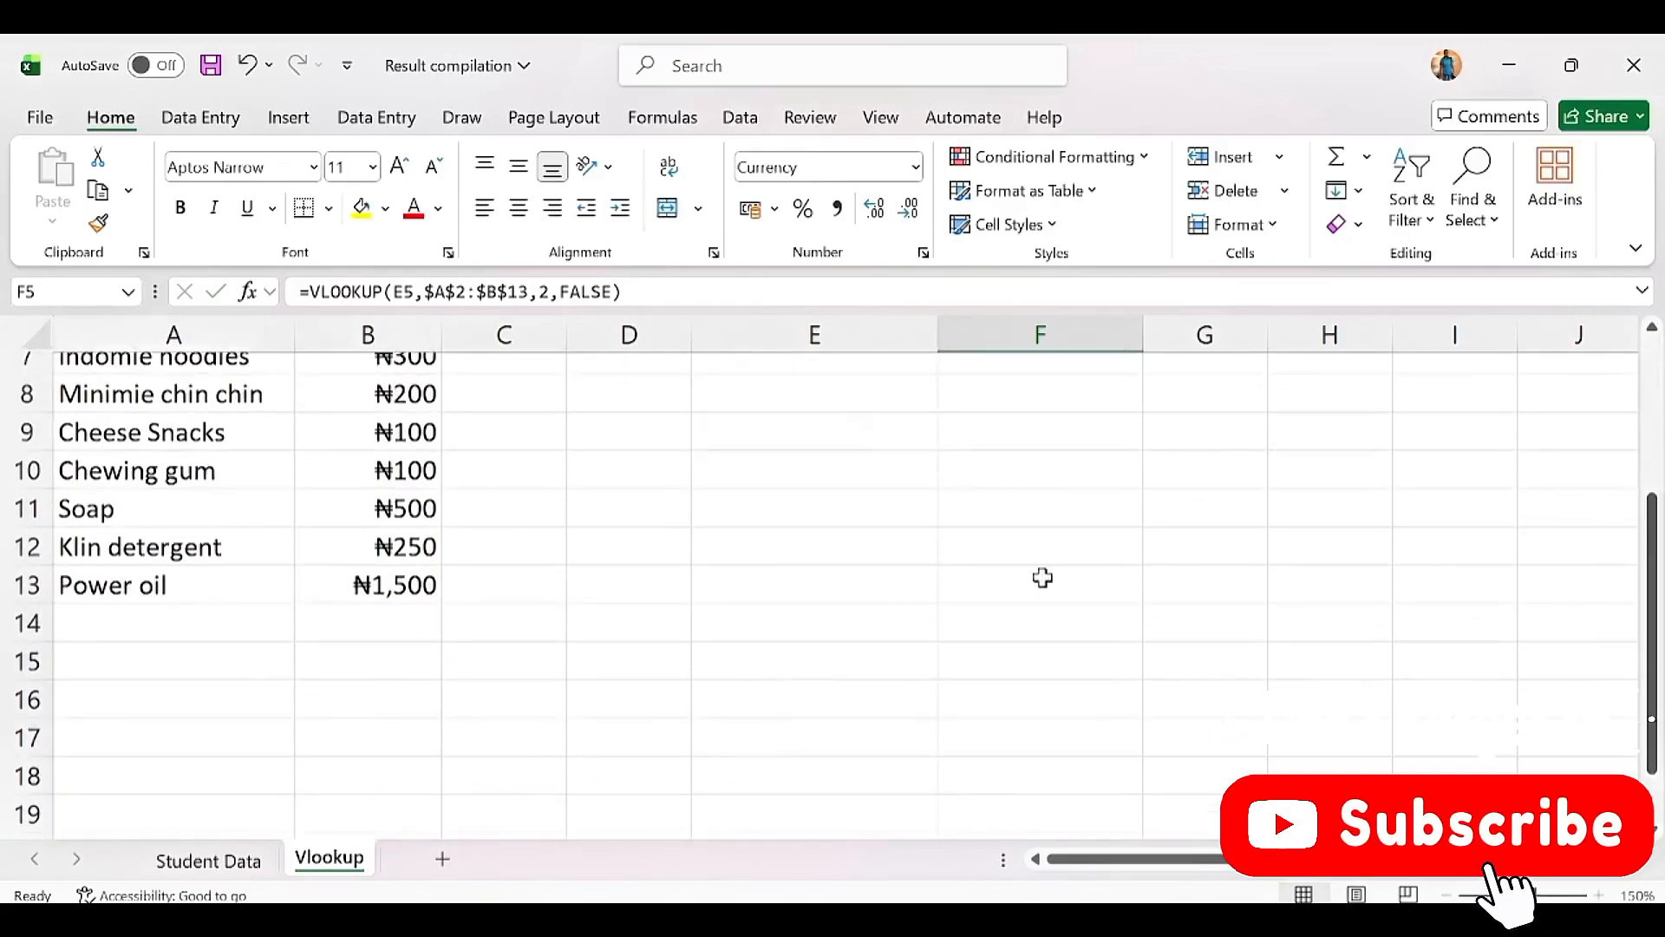
# Step: Add Salt with price 500 as a new item in row 14 of the price list
pyautogui.click(108, 617)
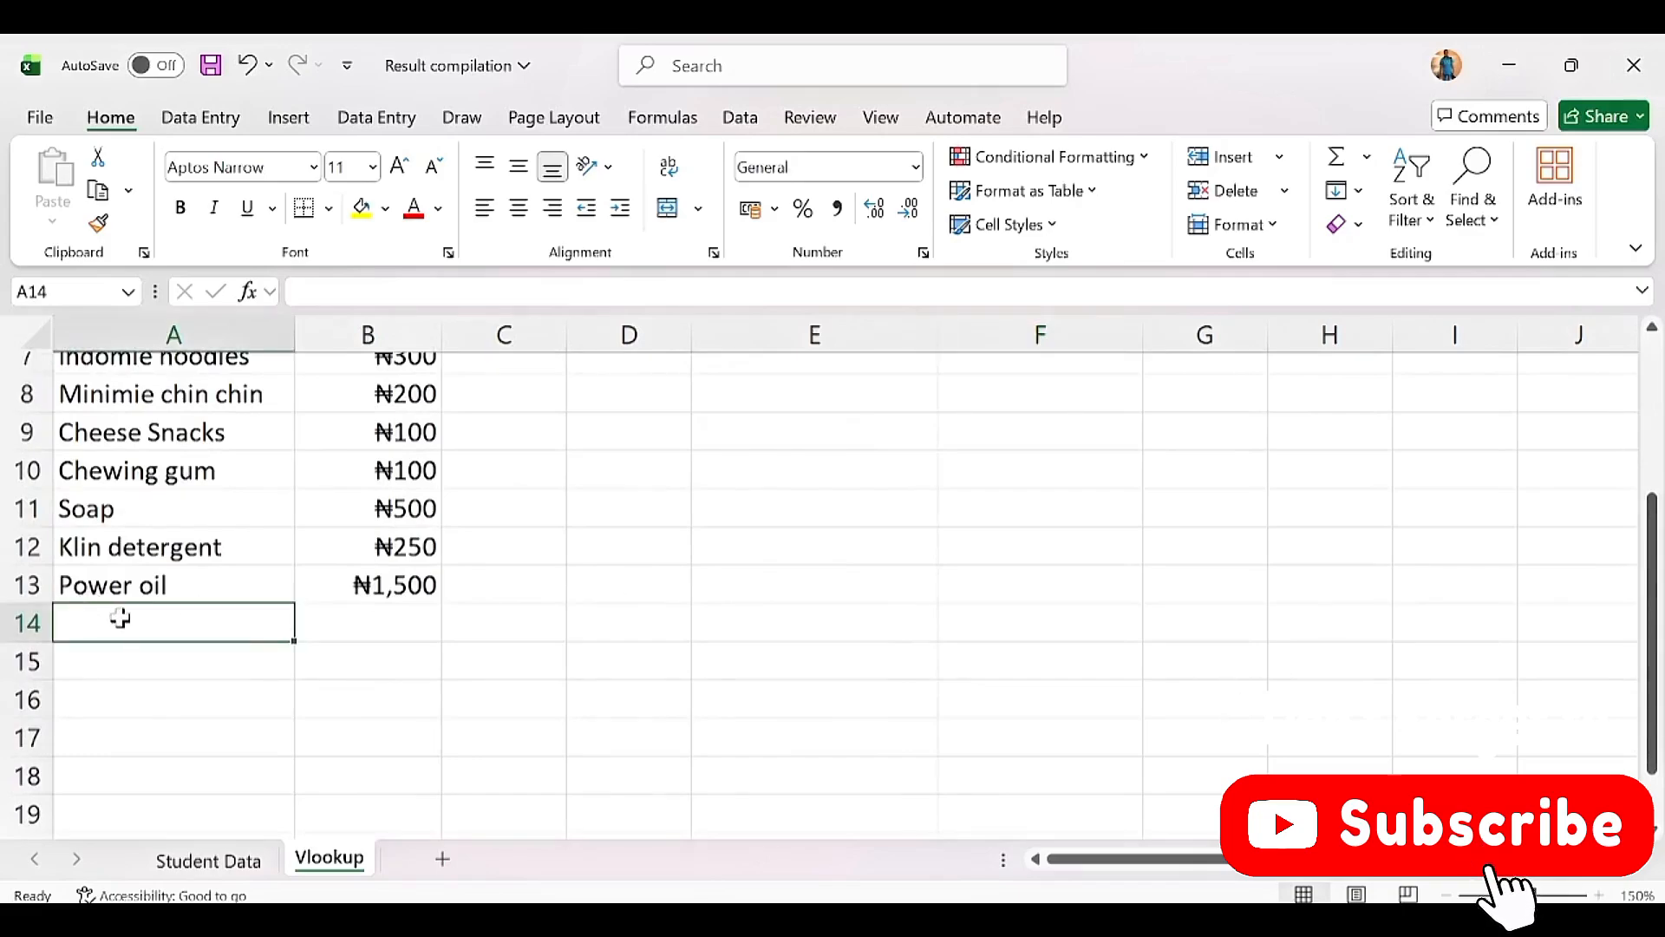
pyautogui.doubleClick(121, 618)
pyautogui.write('Salt')
pyautogui.press('Tab')
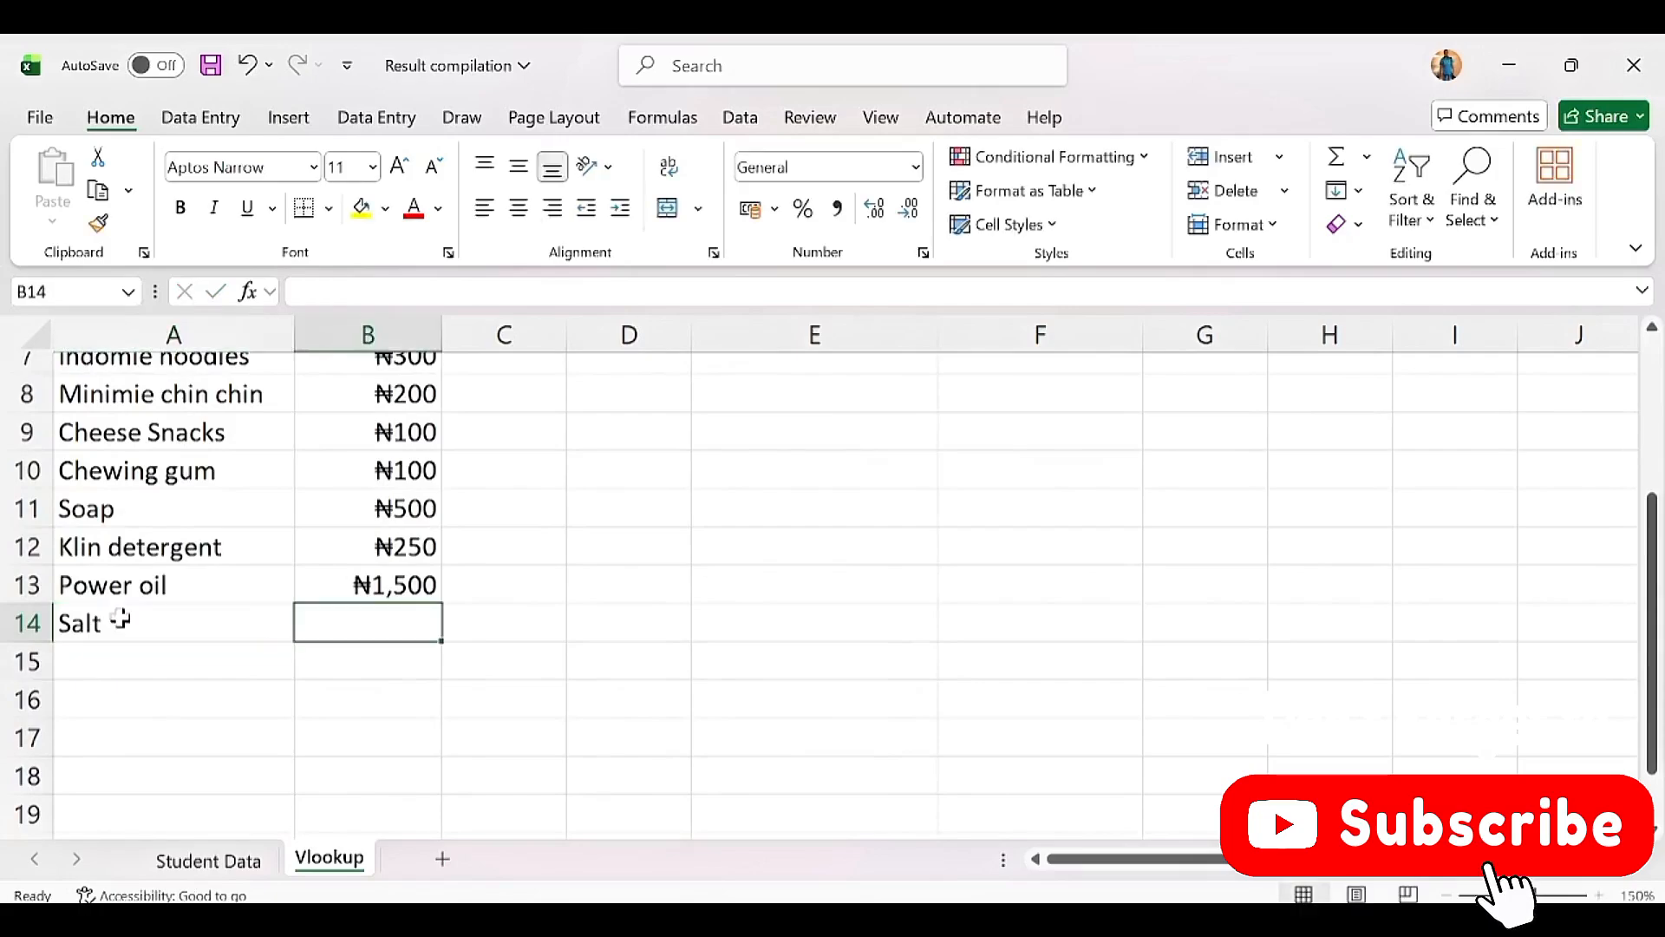
pyautogui.write('500')
pyautogui.press('Return')
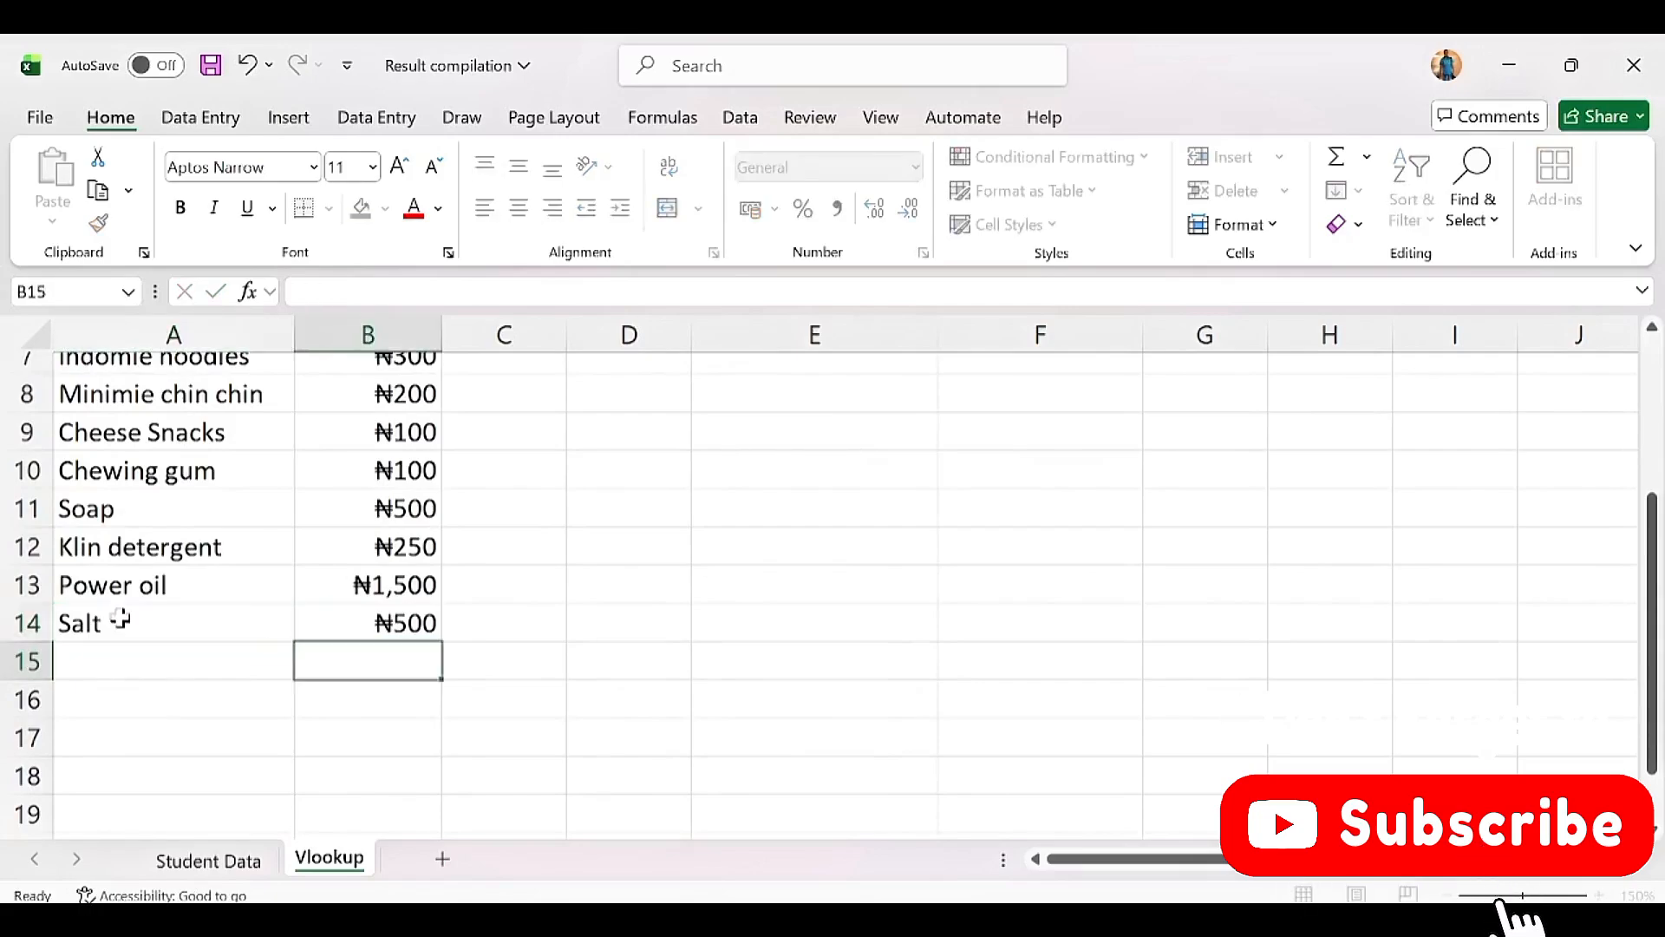
pyautogui.click(152, 608)
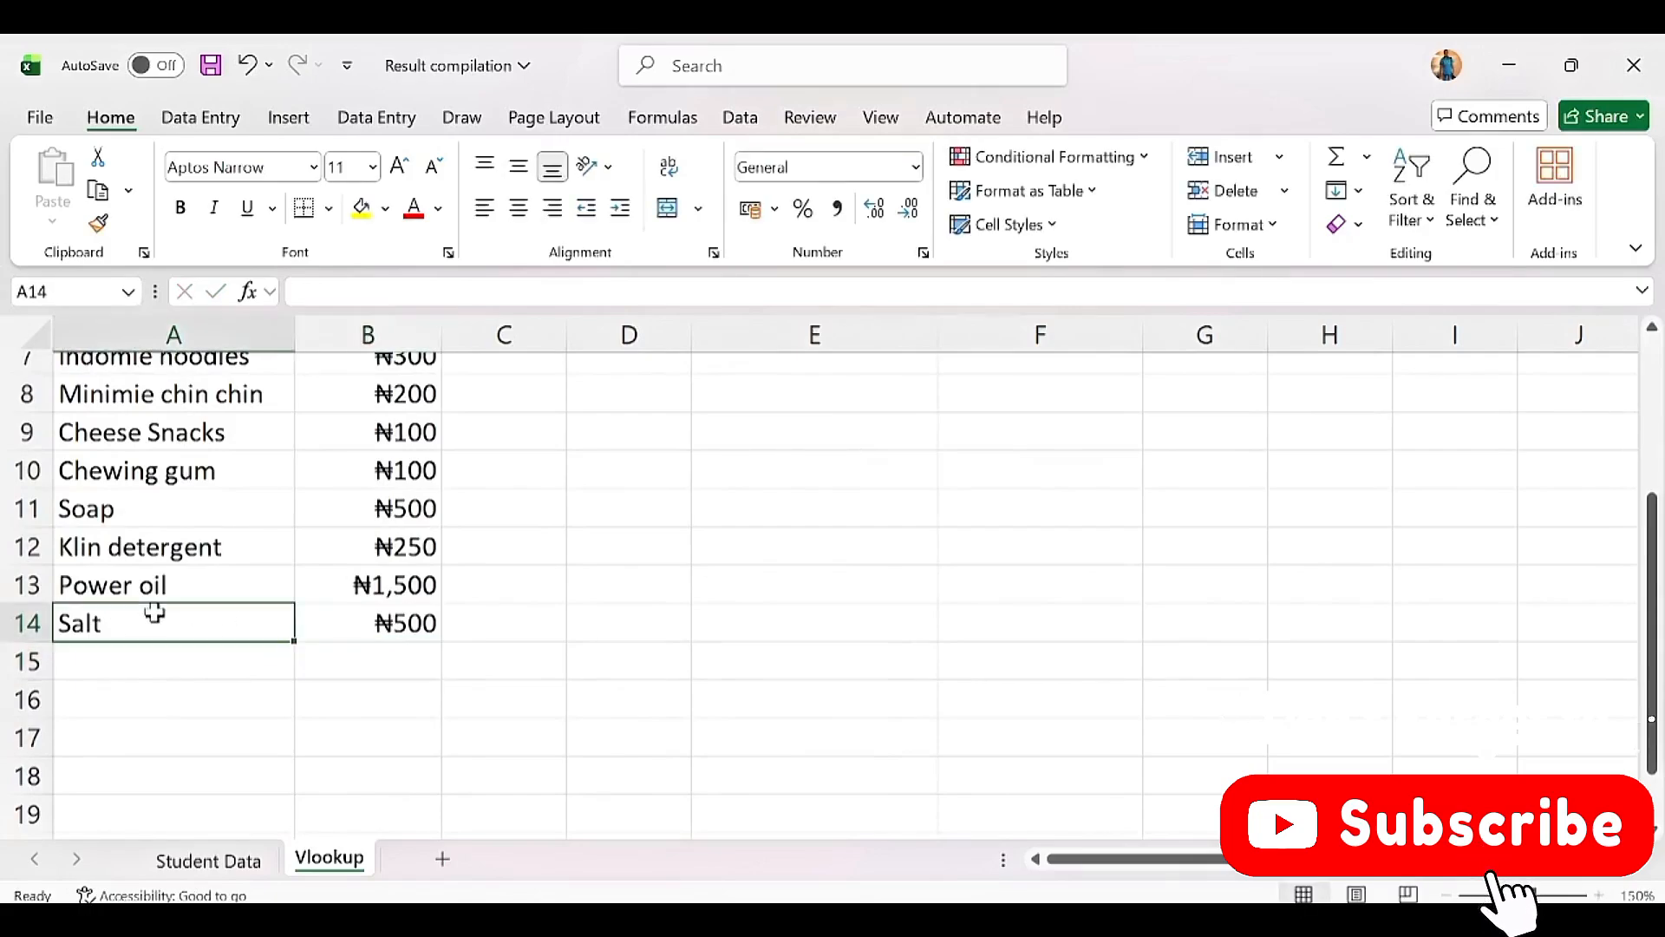
pyautogui.click(364, 633)
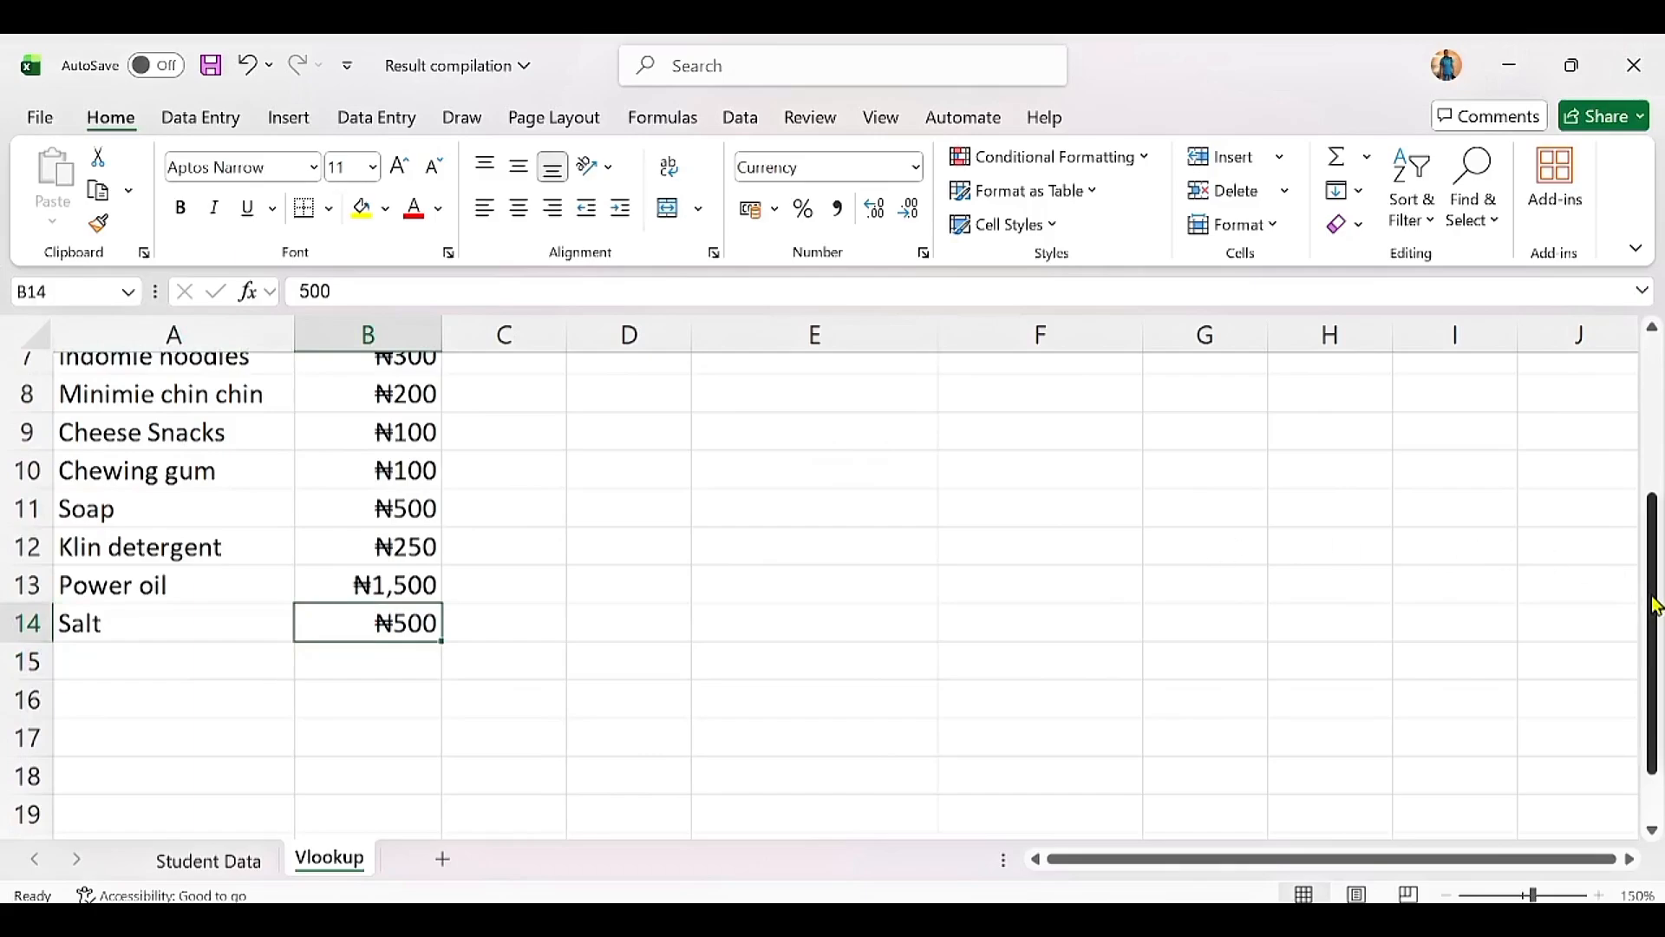
# Step: Replace Spaghetti with Salt in E5 and check the #N/A it returns in F5
pyautogui.moveTo(1651, 595); pyautogui.dragTo(1645, 424)
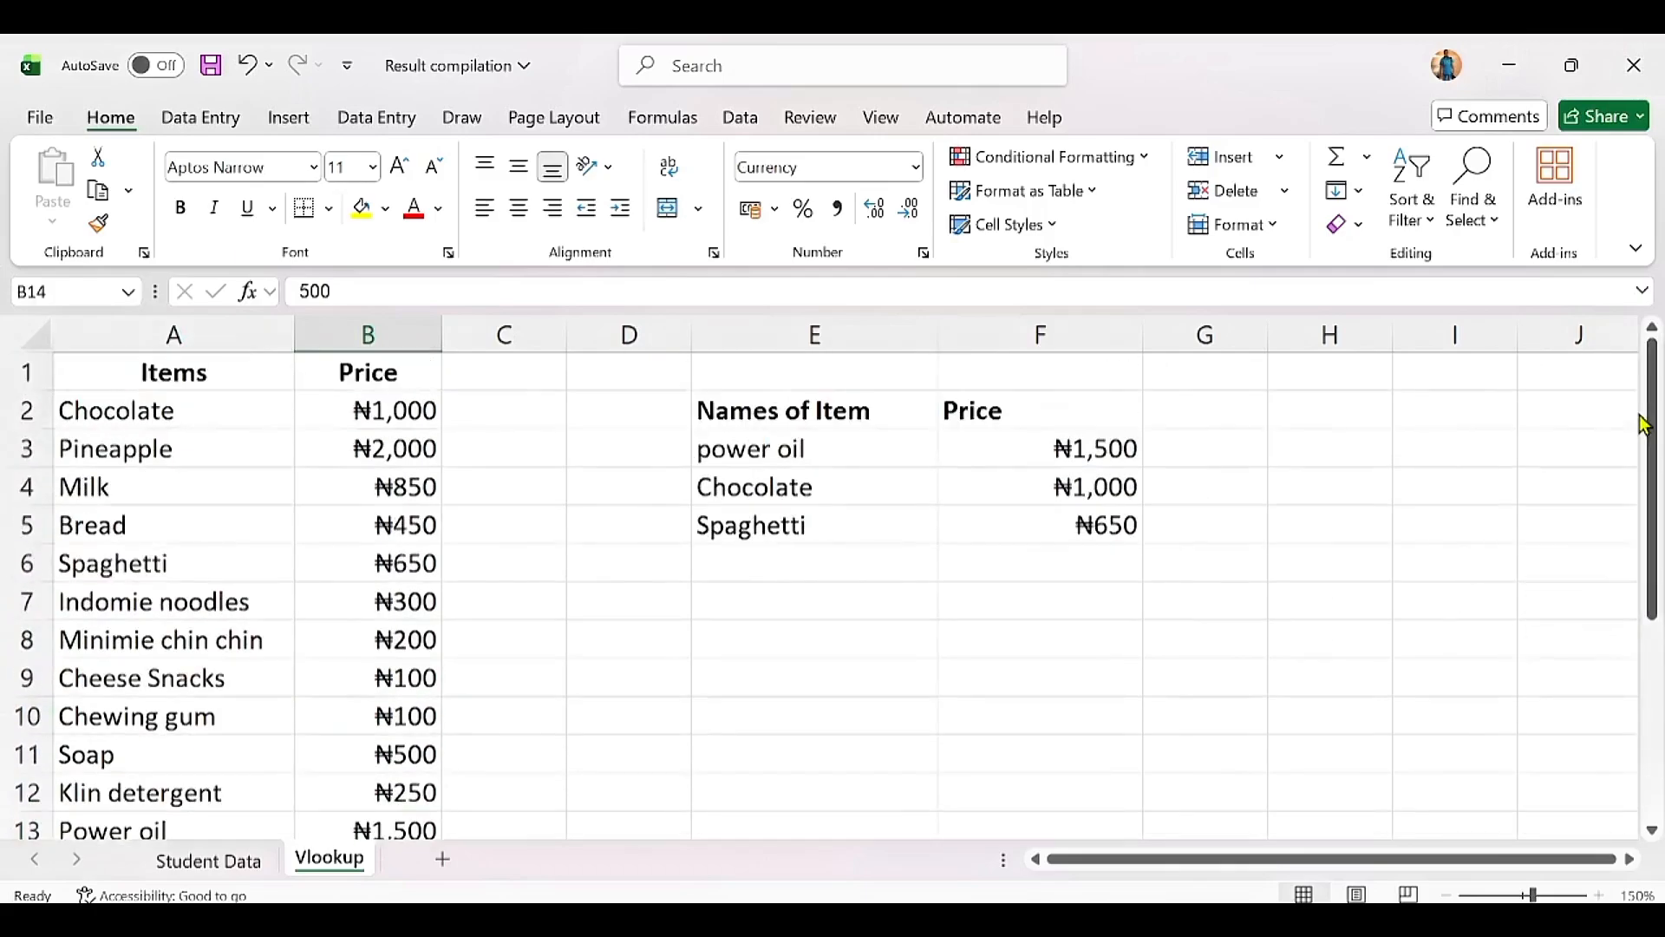
pyautogui.doubleClick(881, 529)
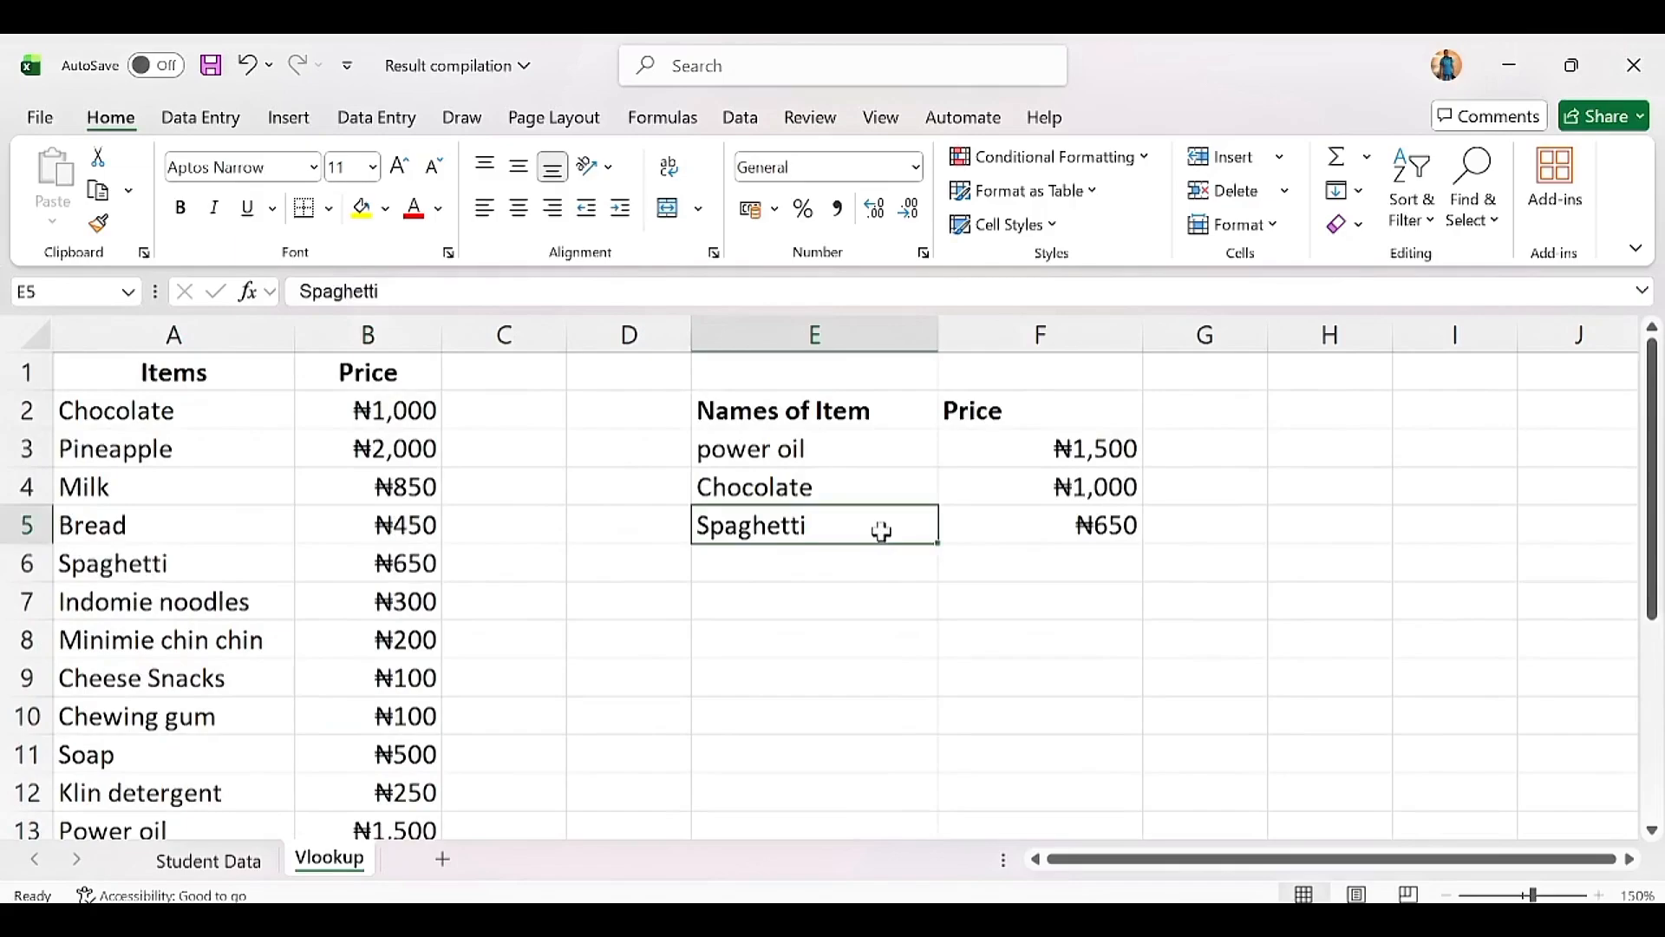
pyautogui.press('BackSpace')
pyautogui.write('Salt')
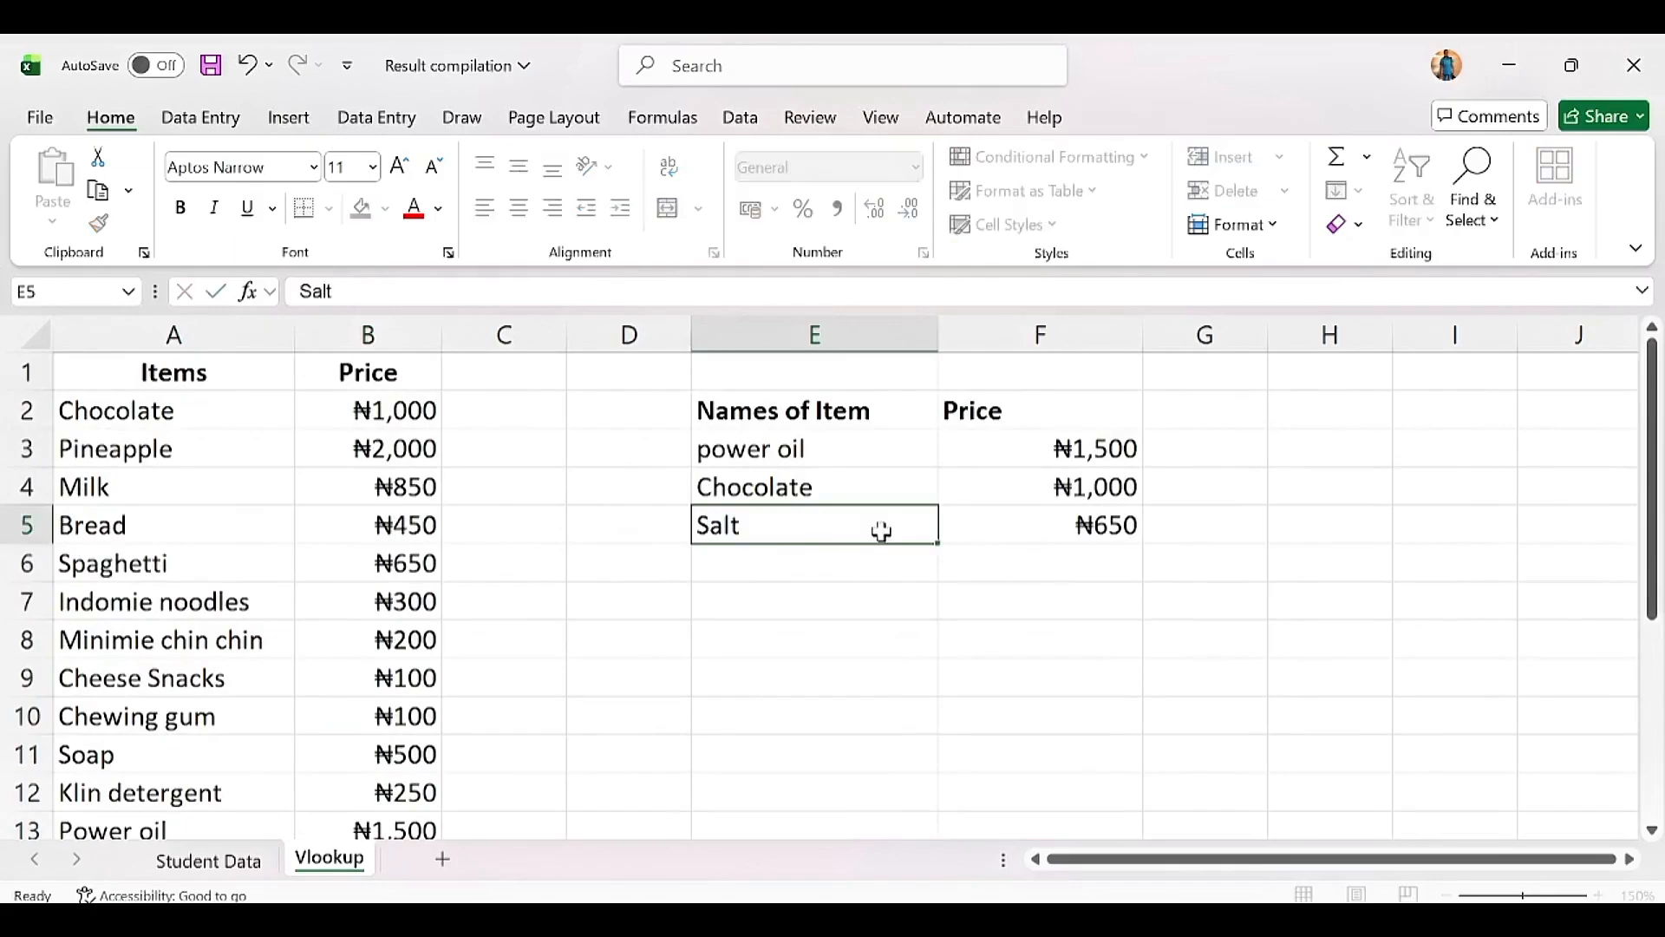
pyautogui.press('Return')
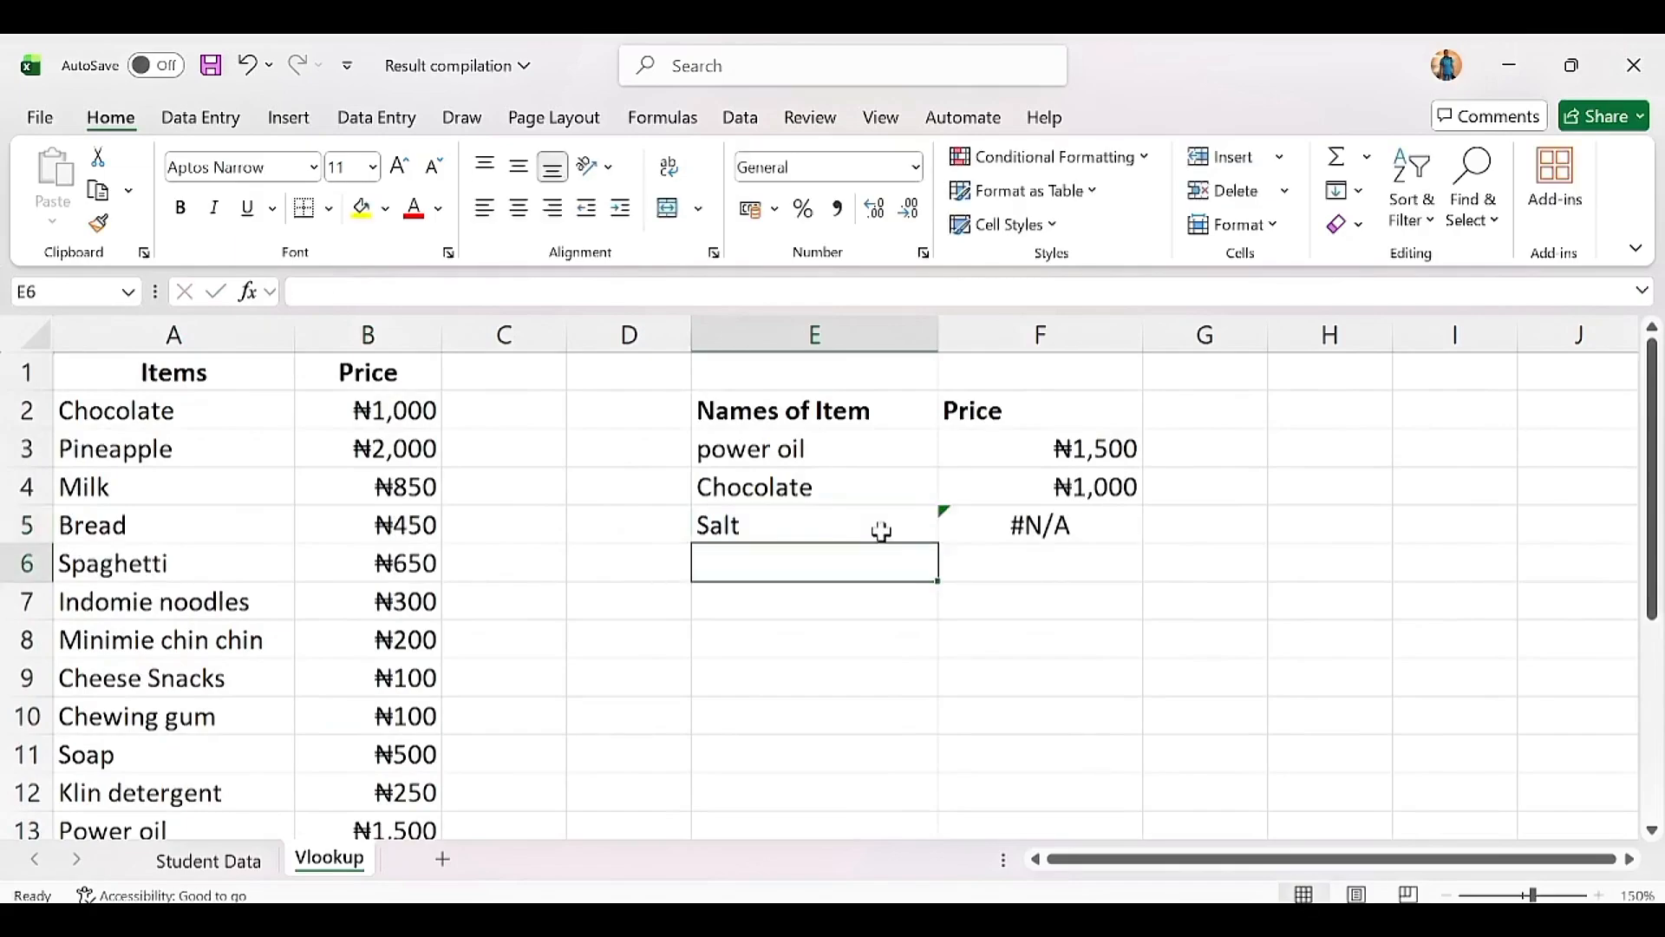
pyautogui.click(1049, 528)
pyautogui.moveTo(1658, 572); pyautogui.dragTo(1604, 689)
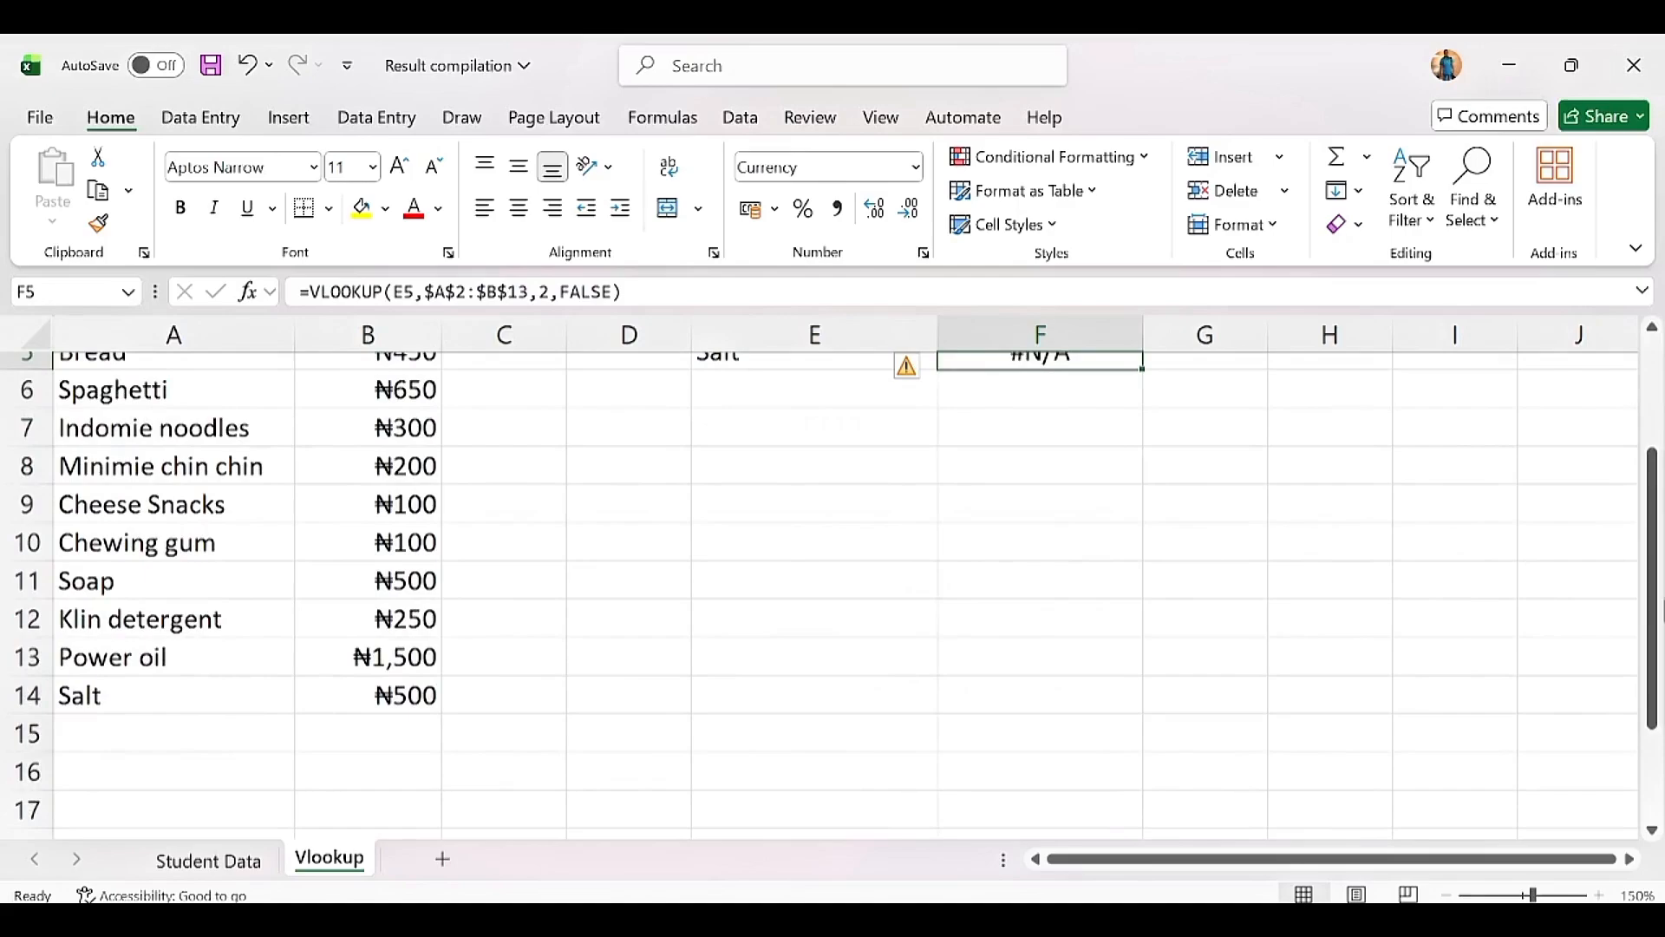
pyautogui.moveTo(1656, 633); pyautogui.dragTo(1655, 520)
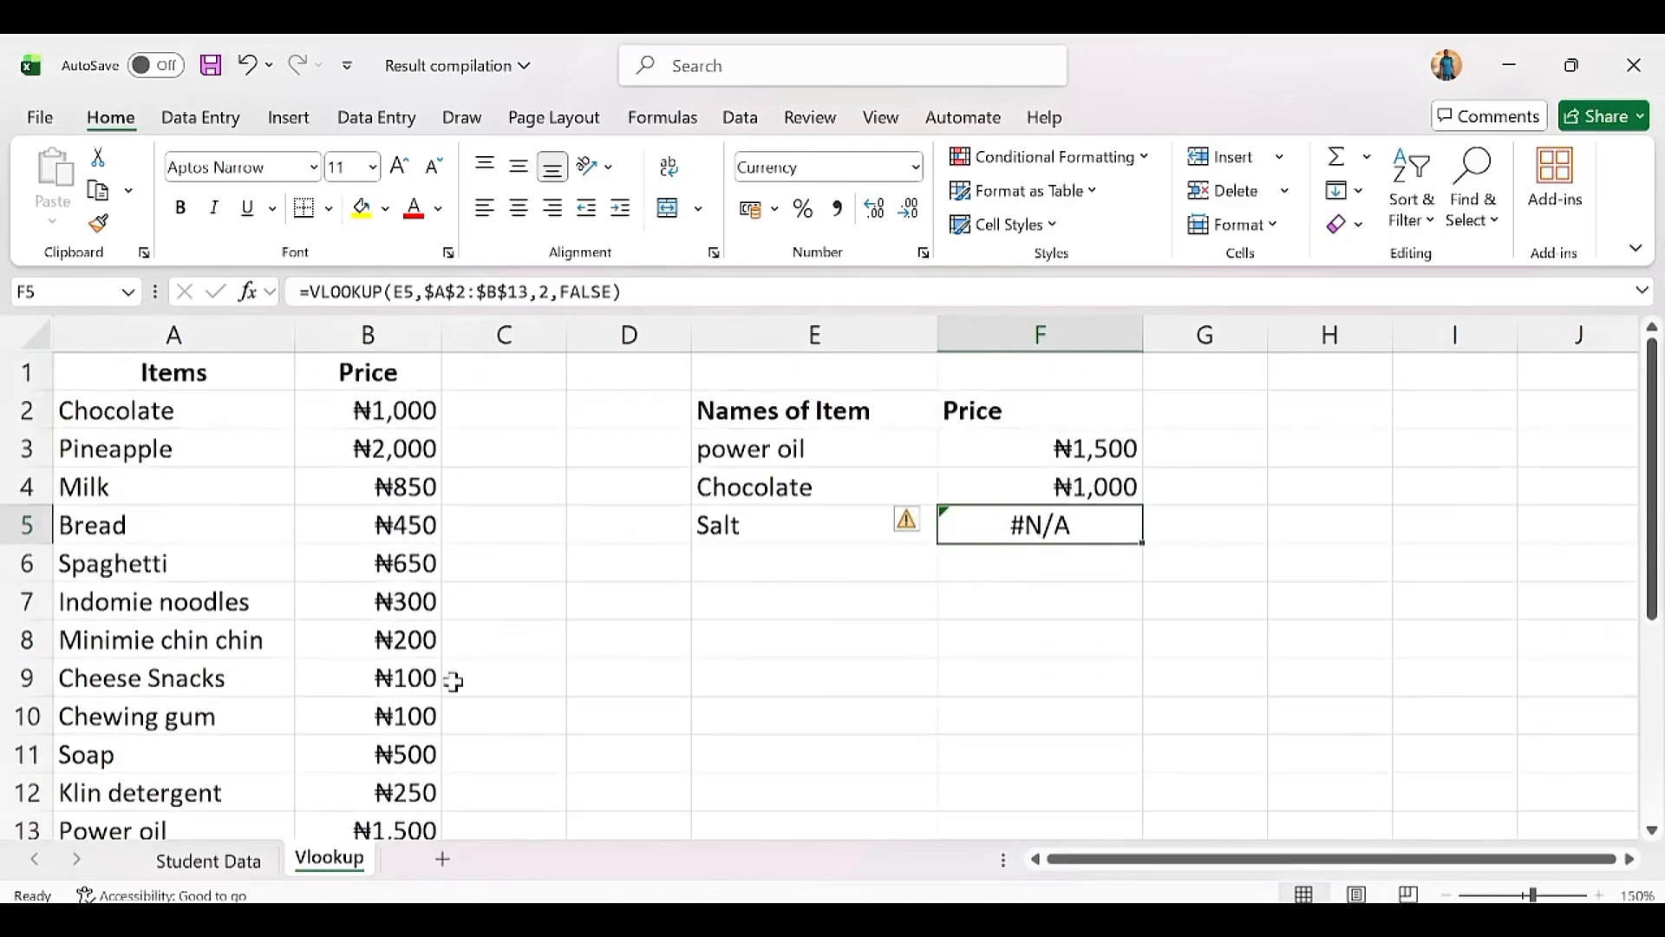
pyautogui.click(232, 626)
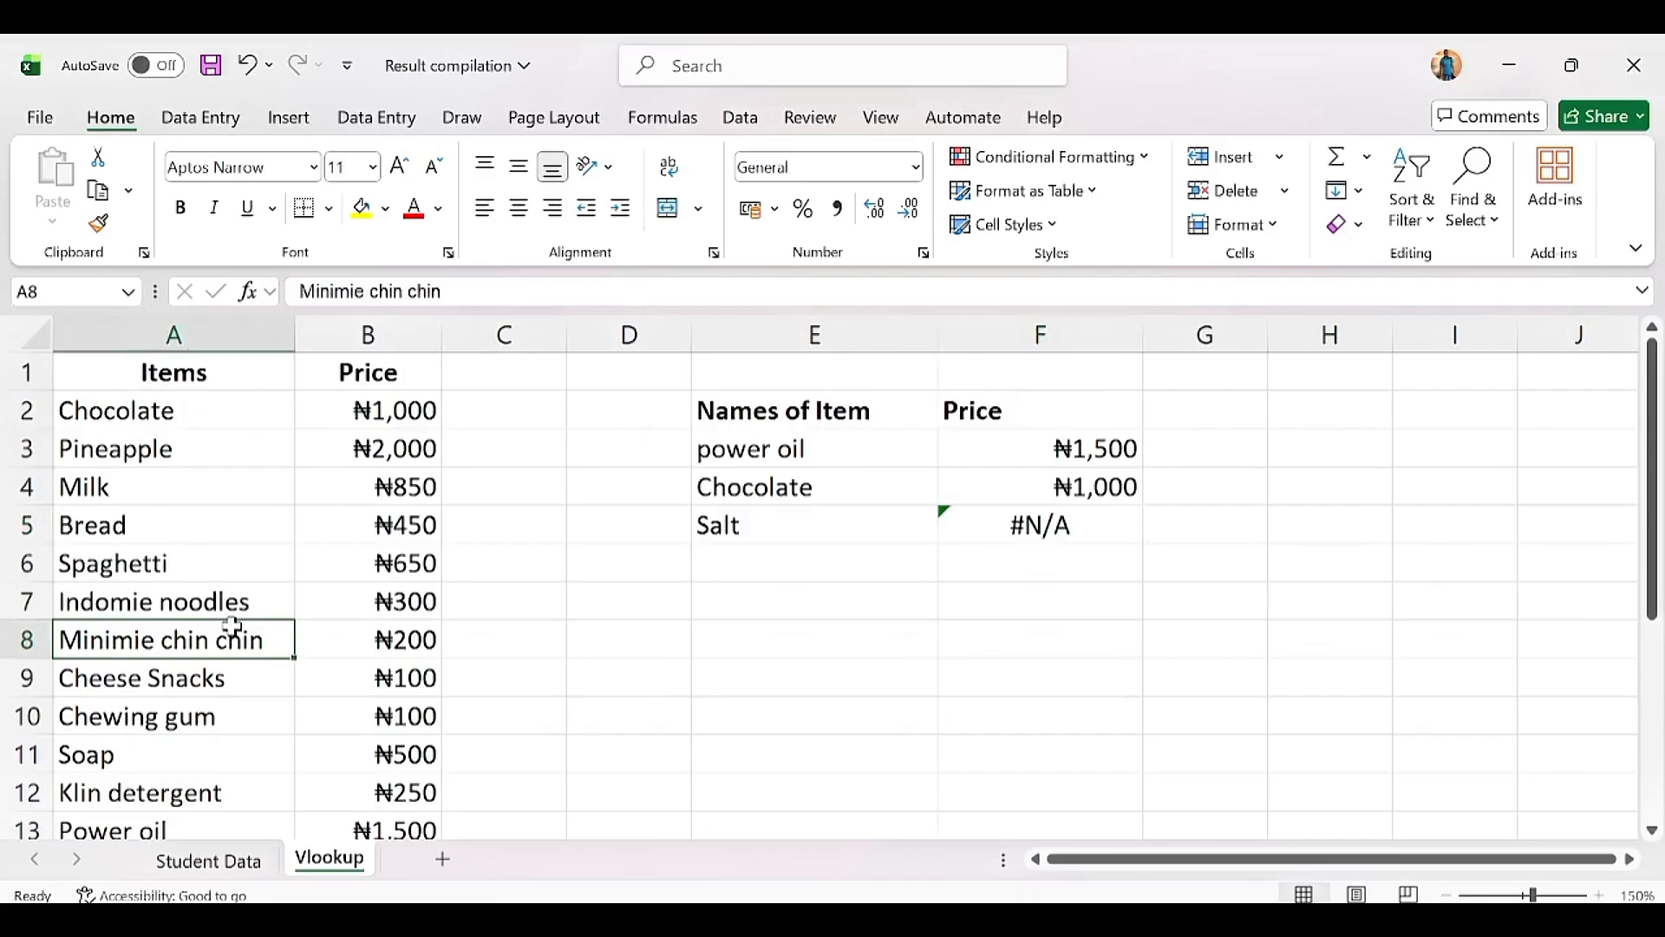
# Step: Convert A1:B14 into a table with headers, table style None and Filter Button unchecked
pyautogui.hotkey('ctrl', 't')
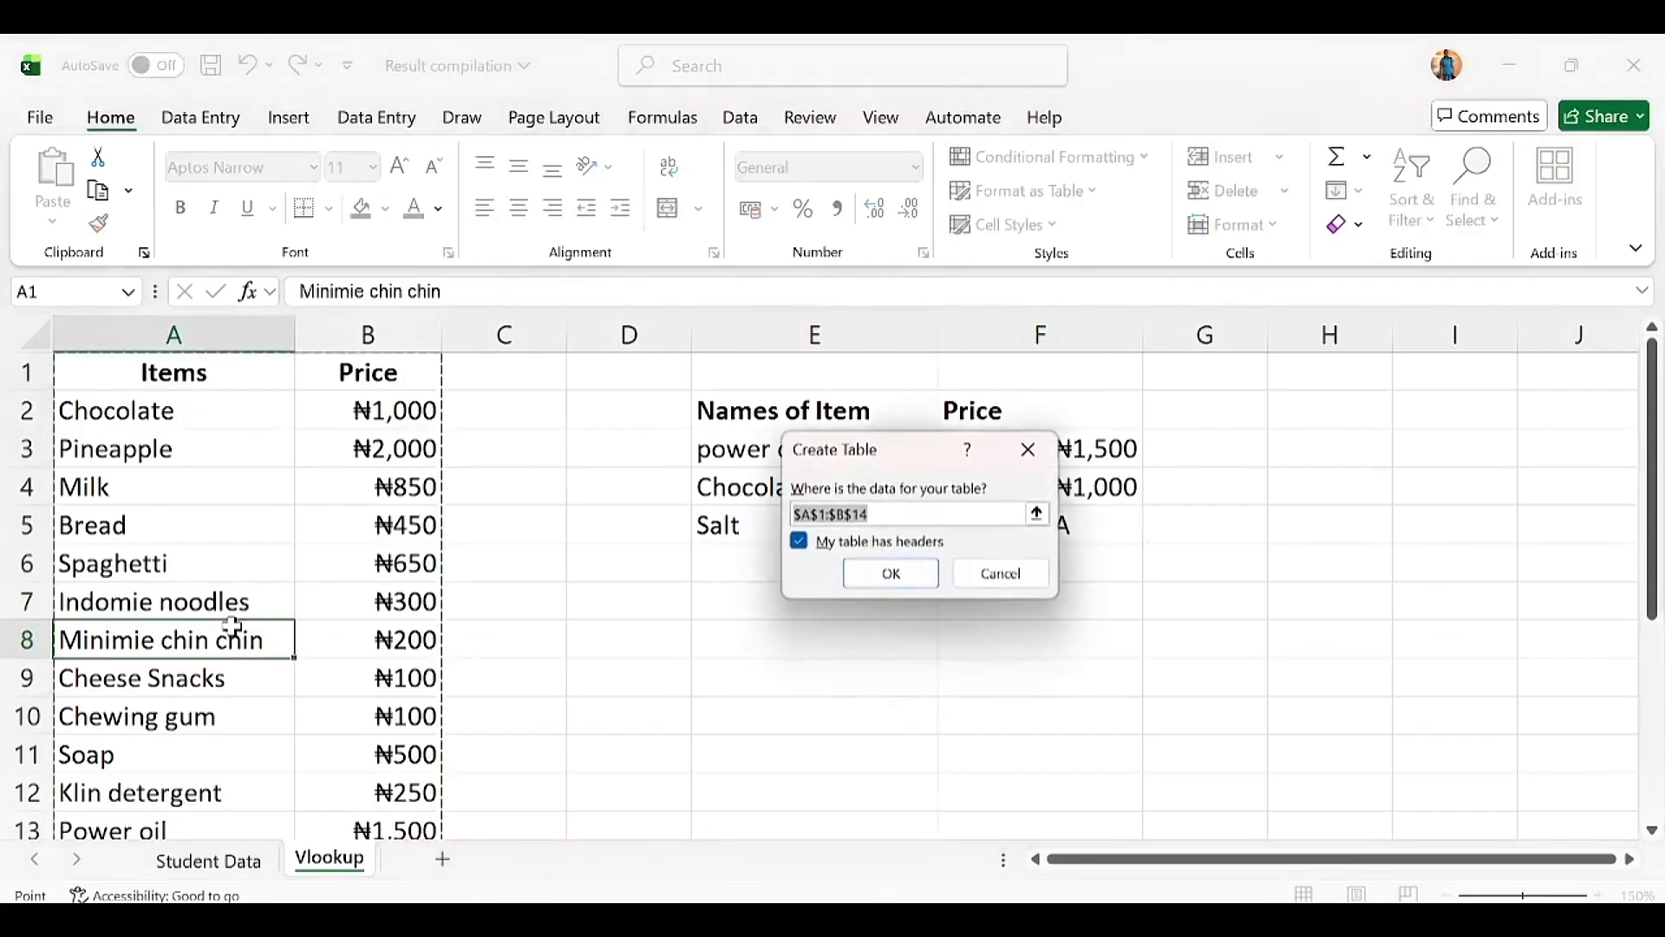
pyautogui.click(884, 580)
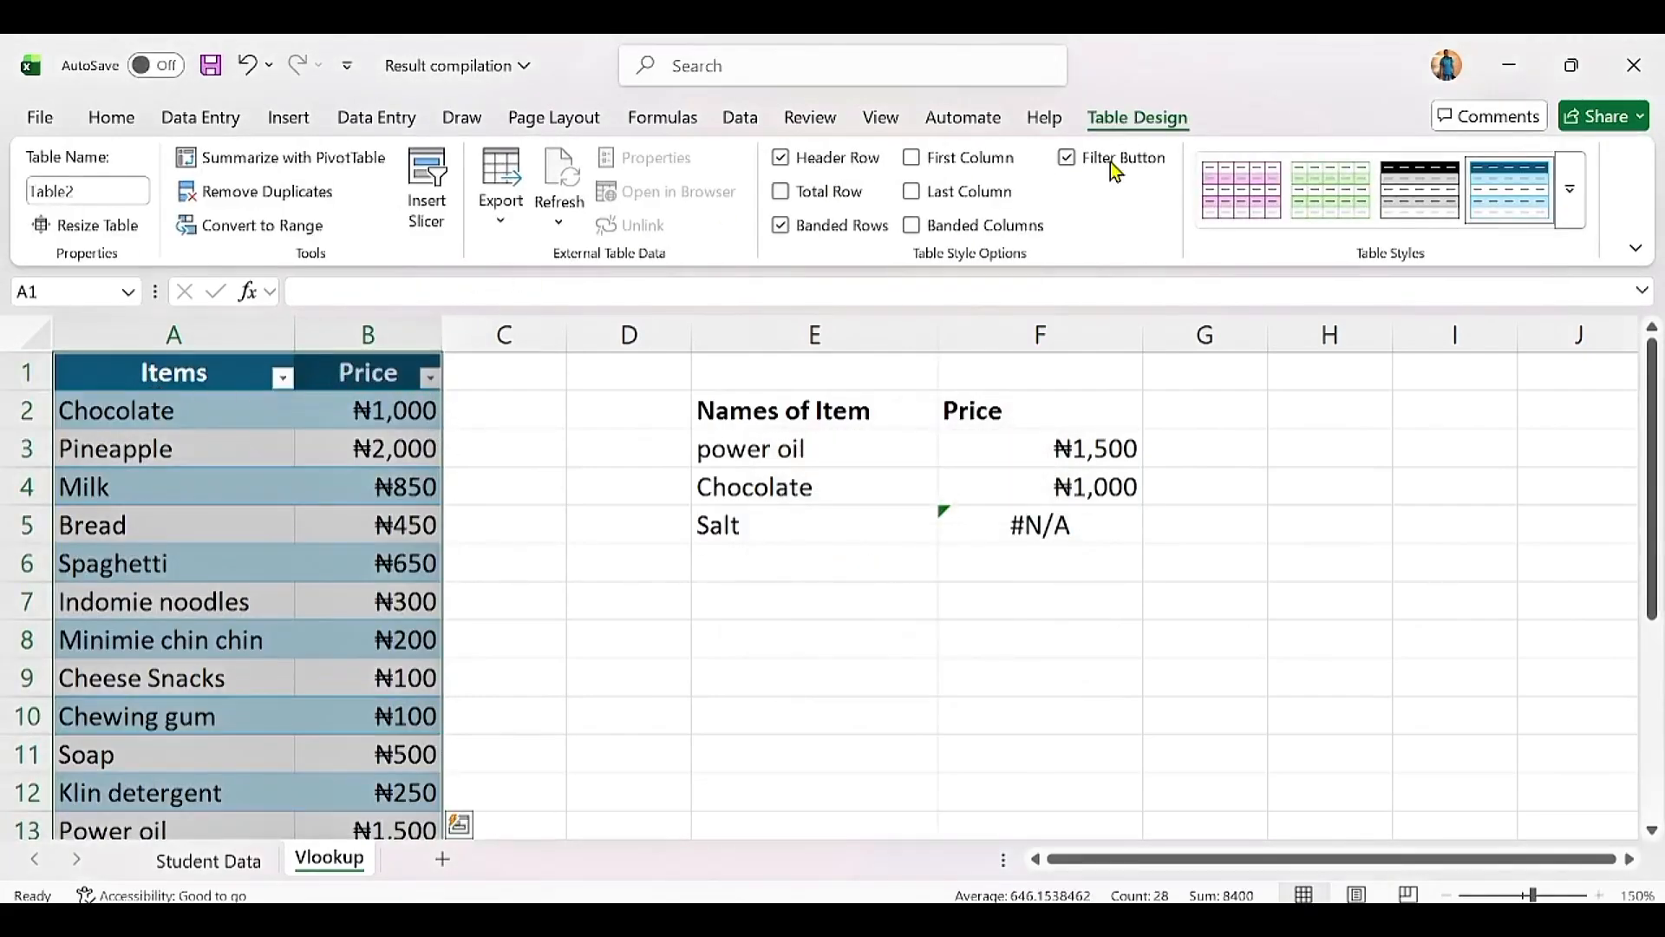
pyautogui.click(1570, 191)
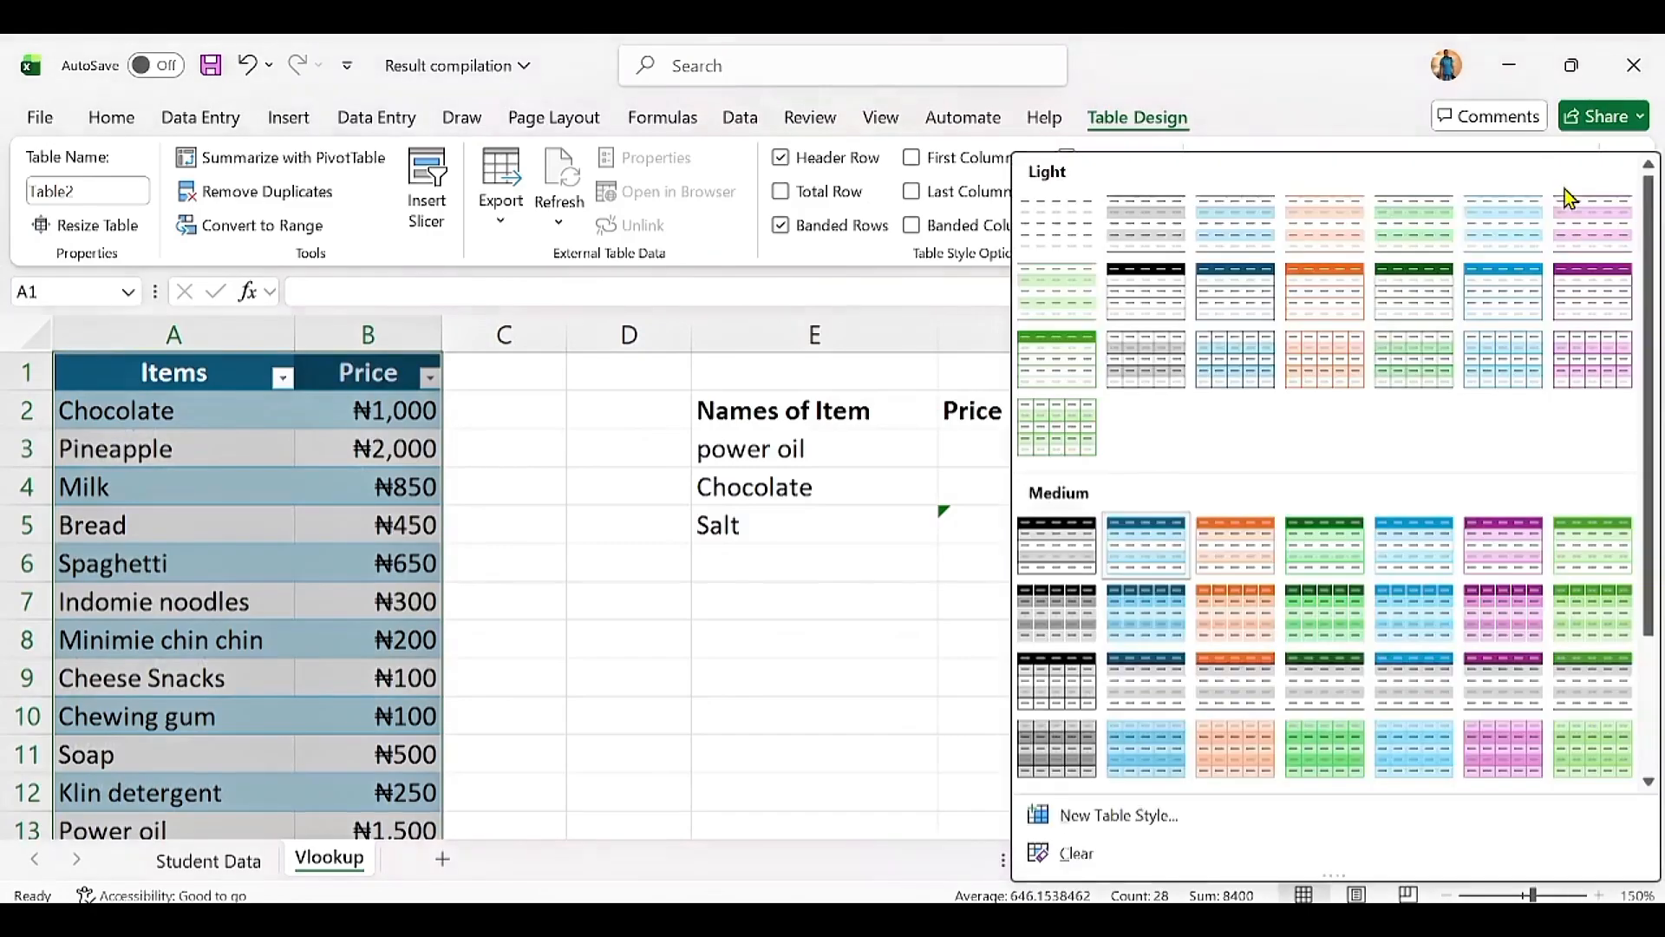
pyautogui.click(1070, 227)
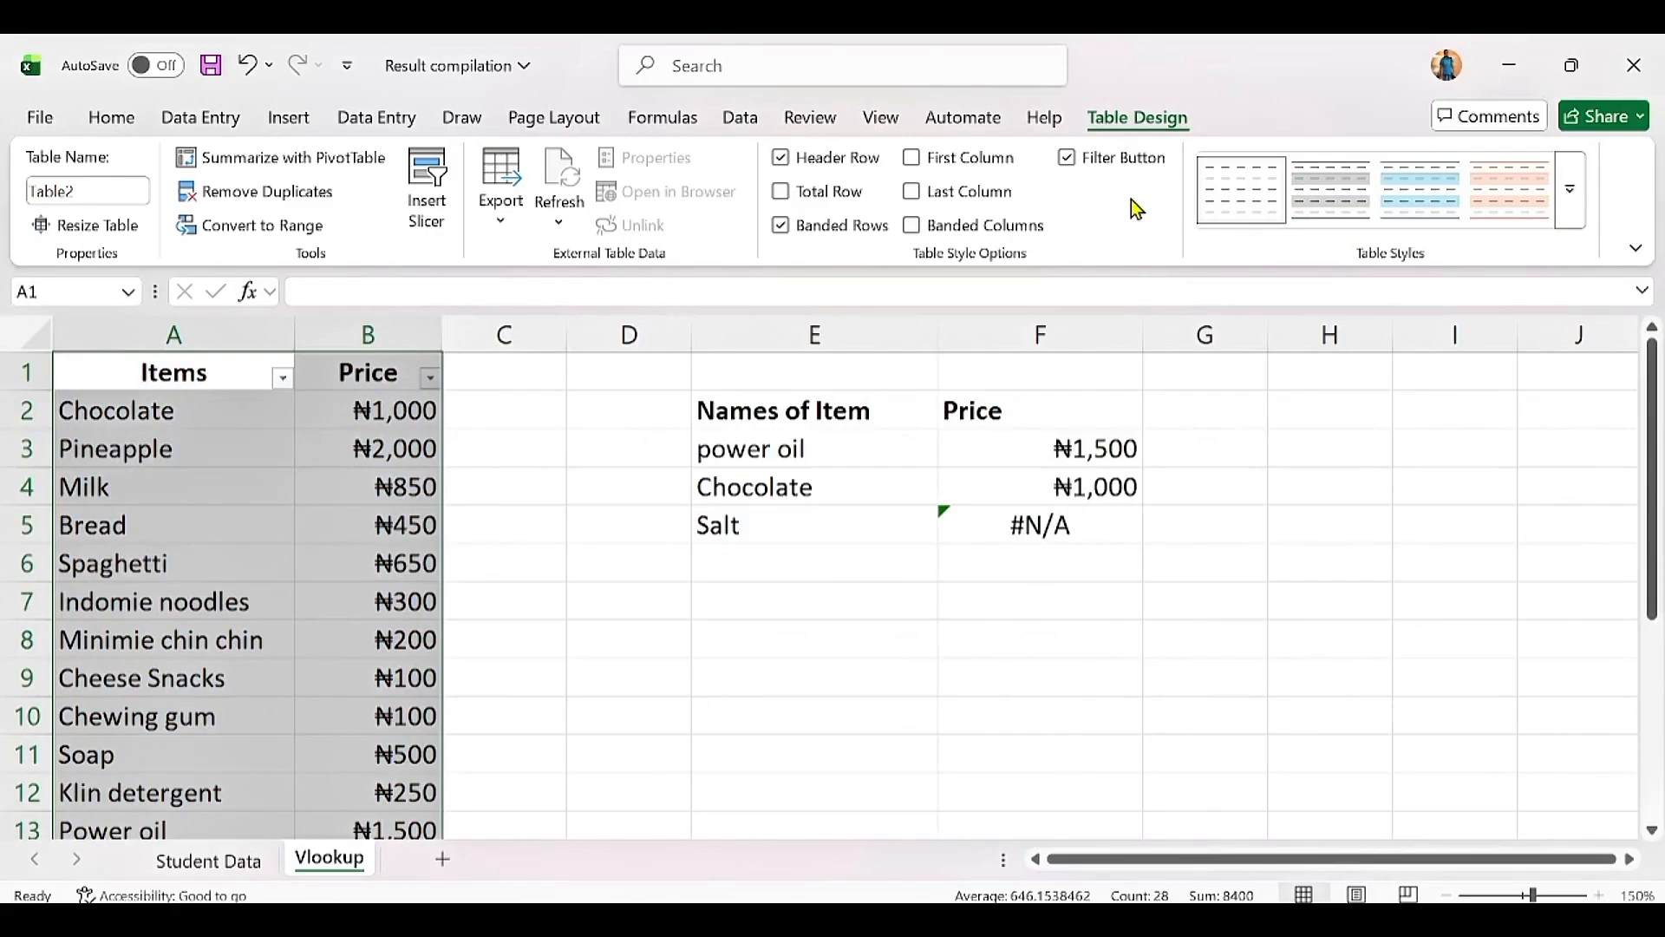
pyautogui.click(1067, 162)
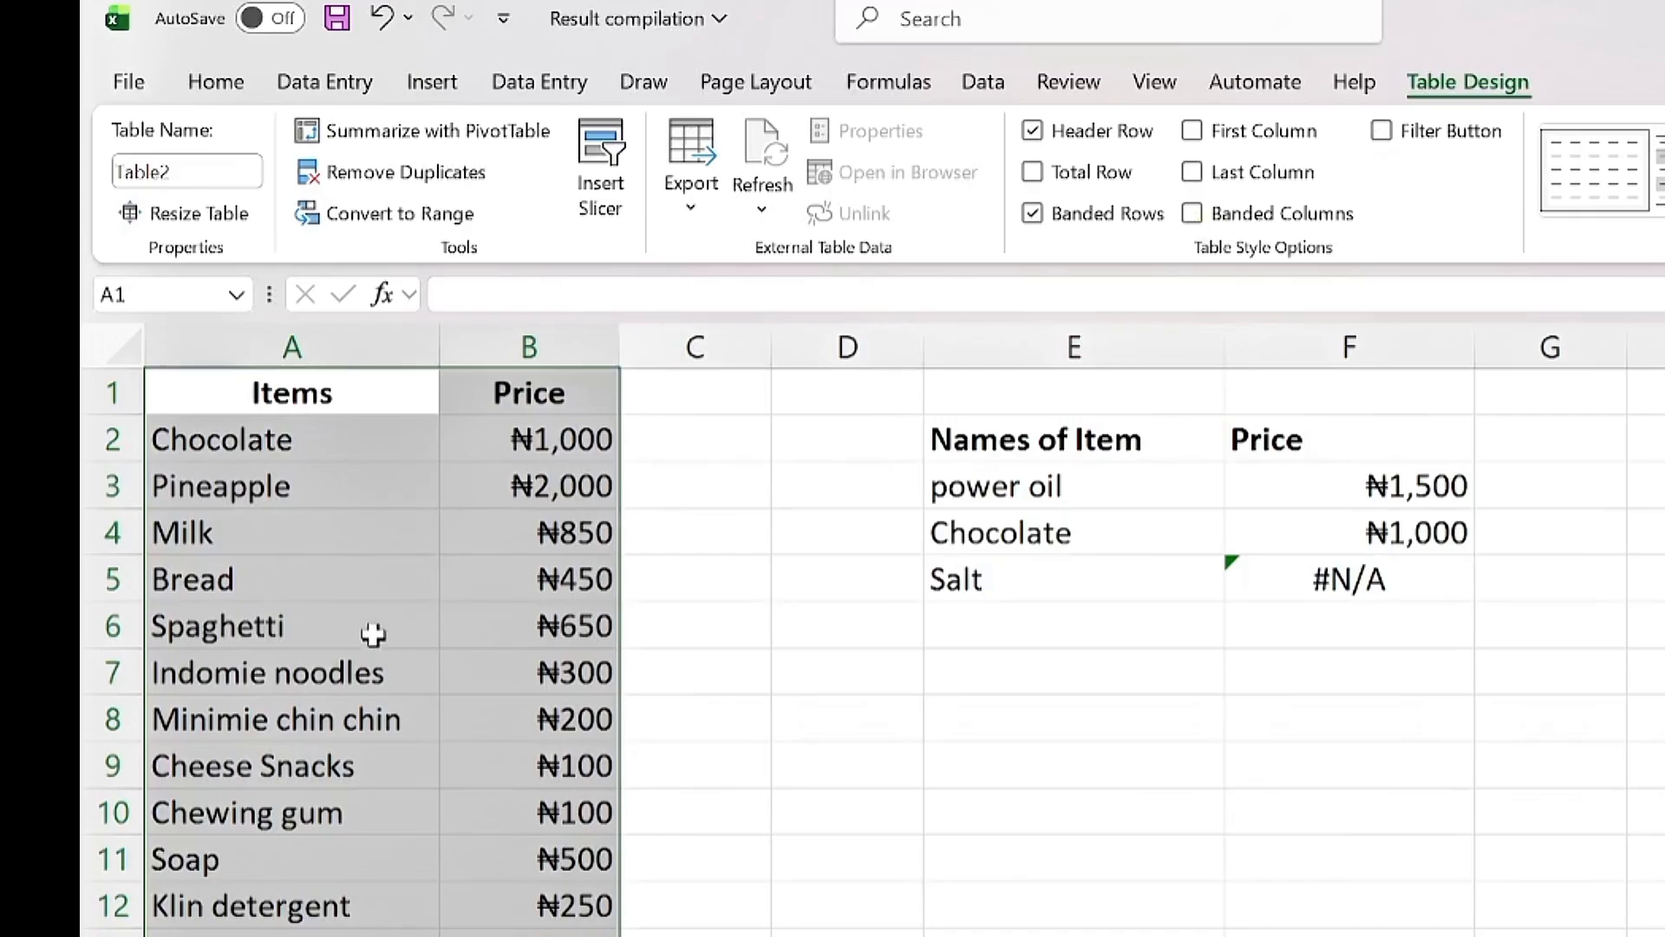
# Step: Rename the item price table from Table2 to tbl_sales
pyautogui.click(373, 634)
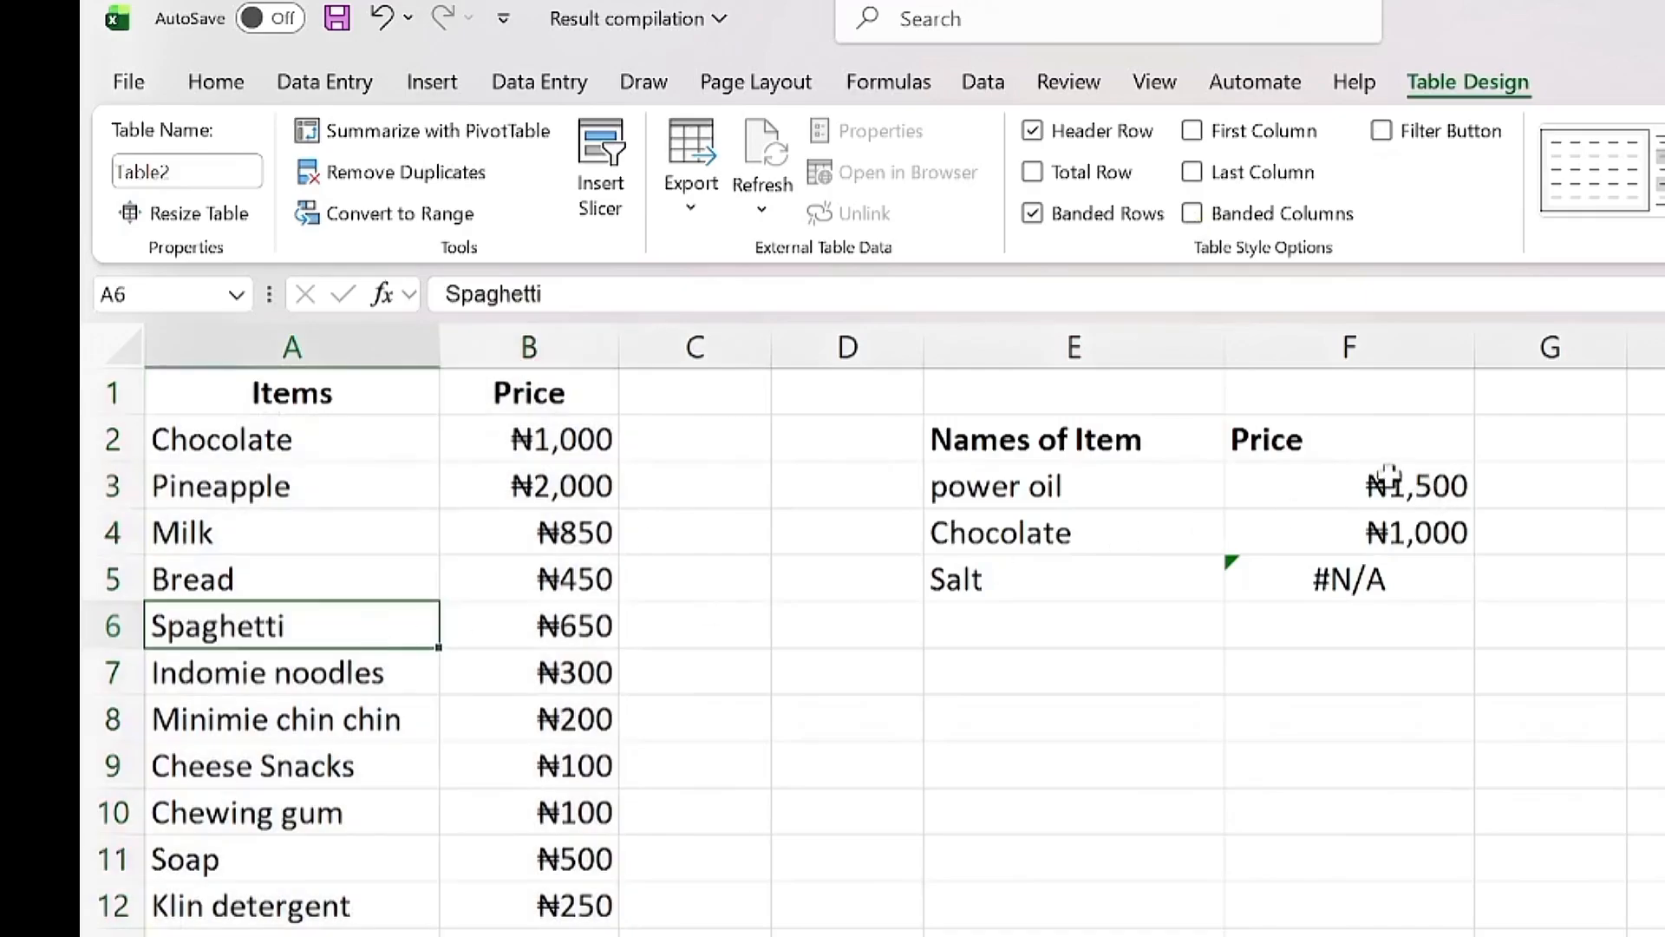
pyautogui.click(183, 171)
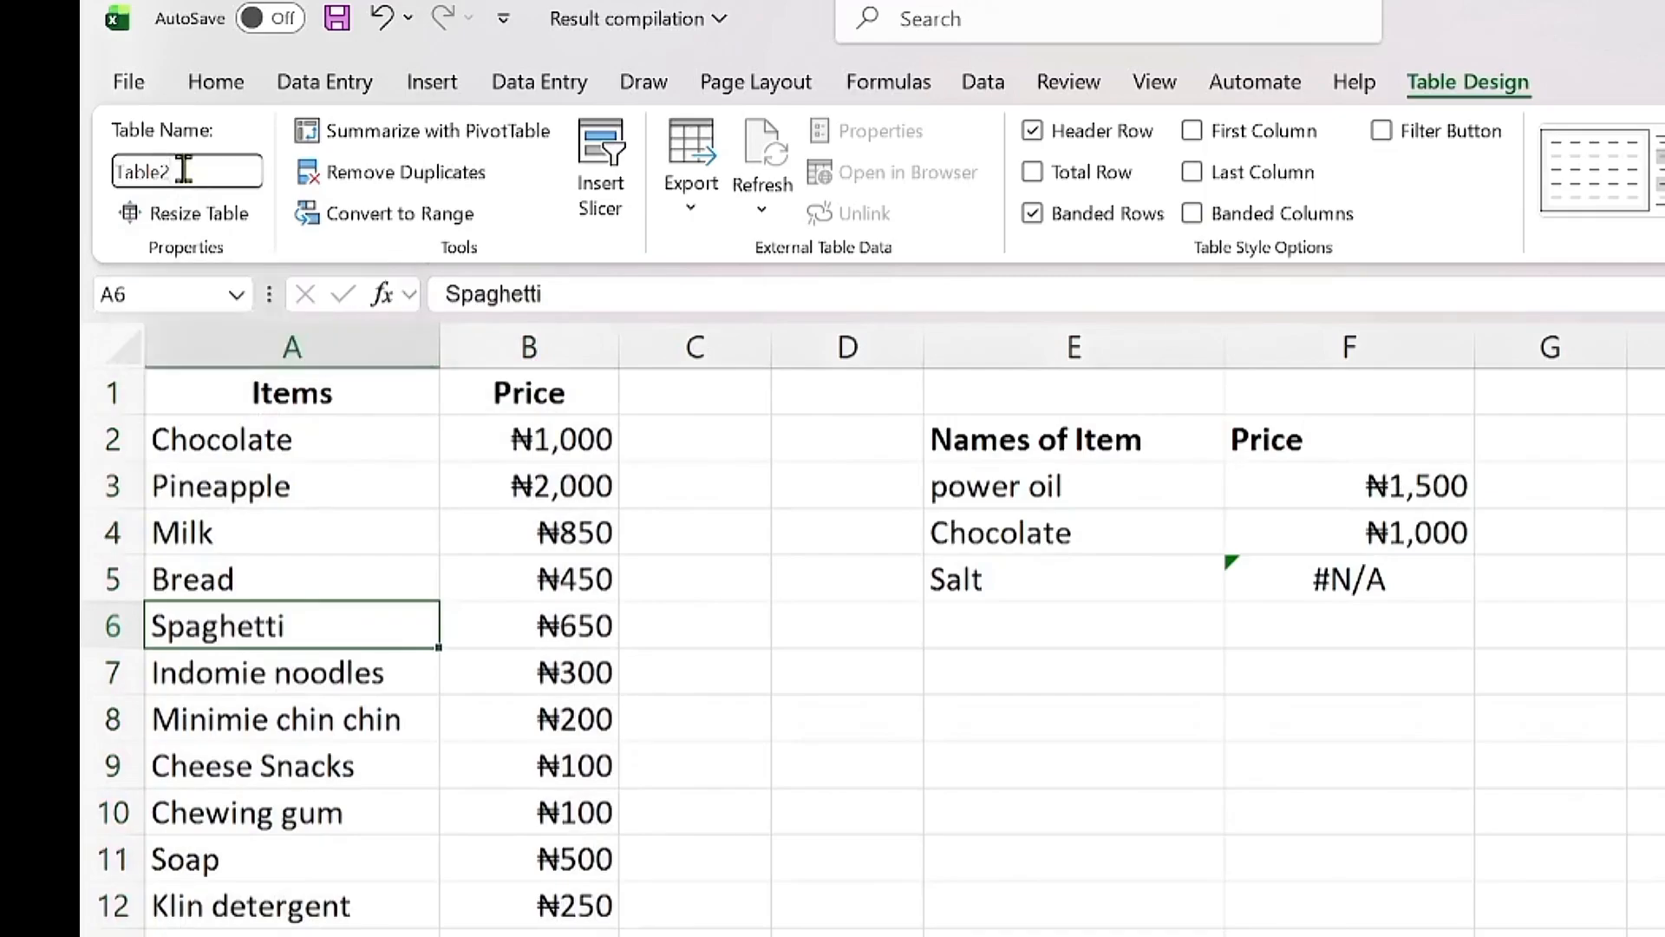
pyautogui.press('BackSpace')
pyautogui.press('Return')
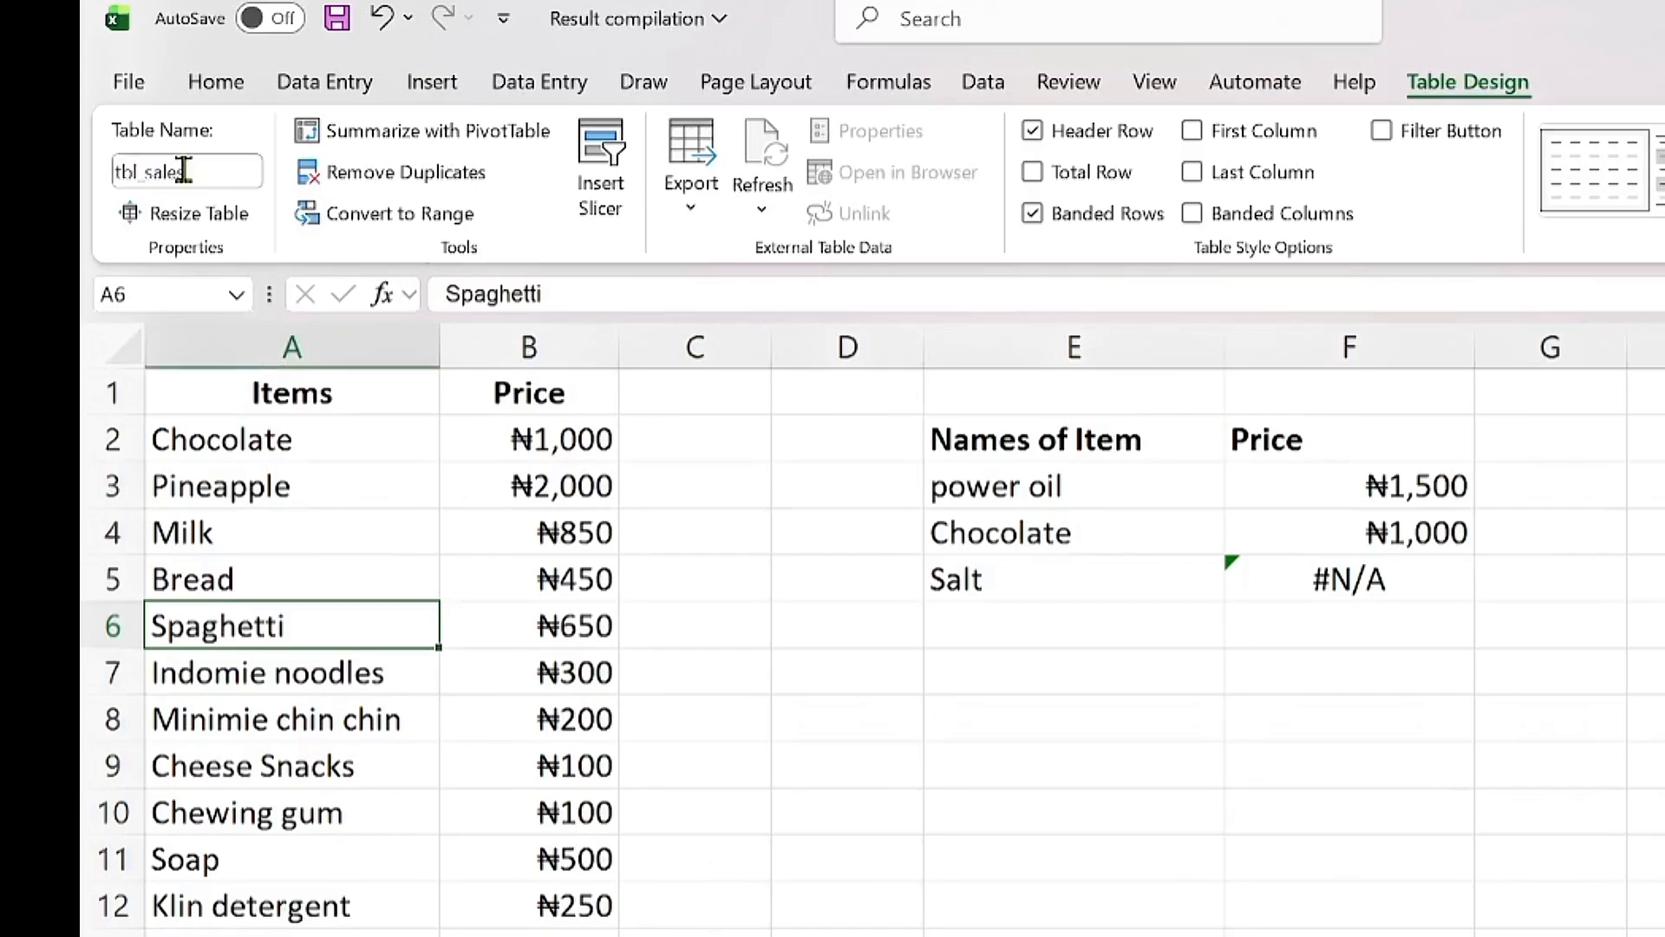
pyautogui.click(1442, 480)
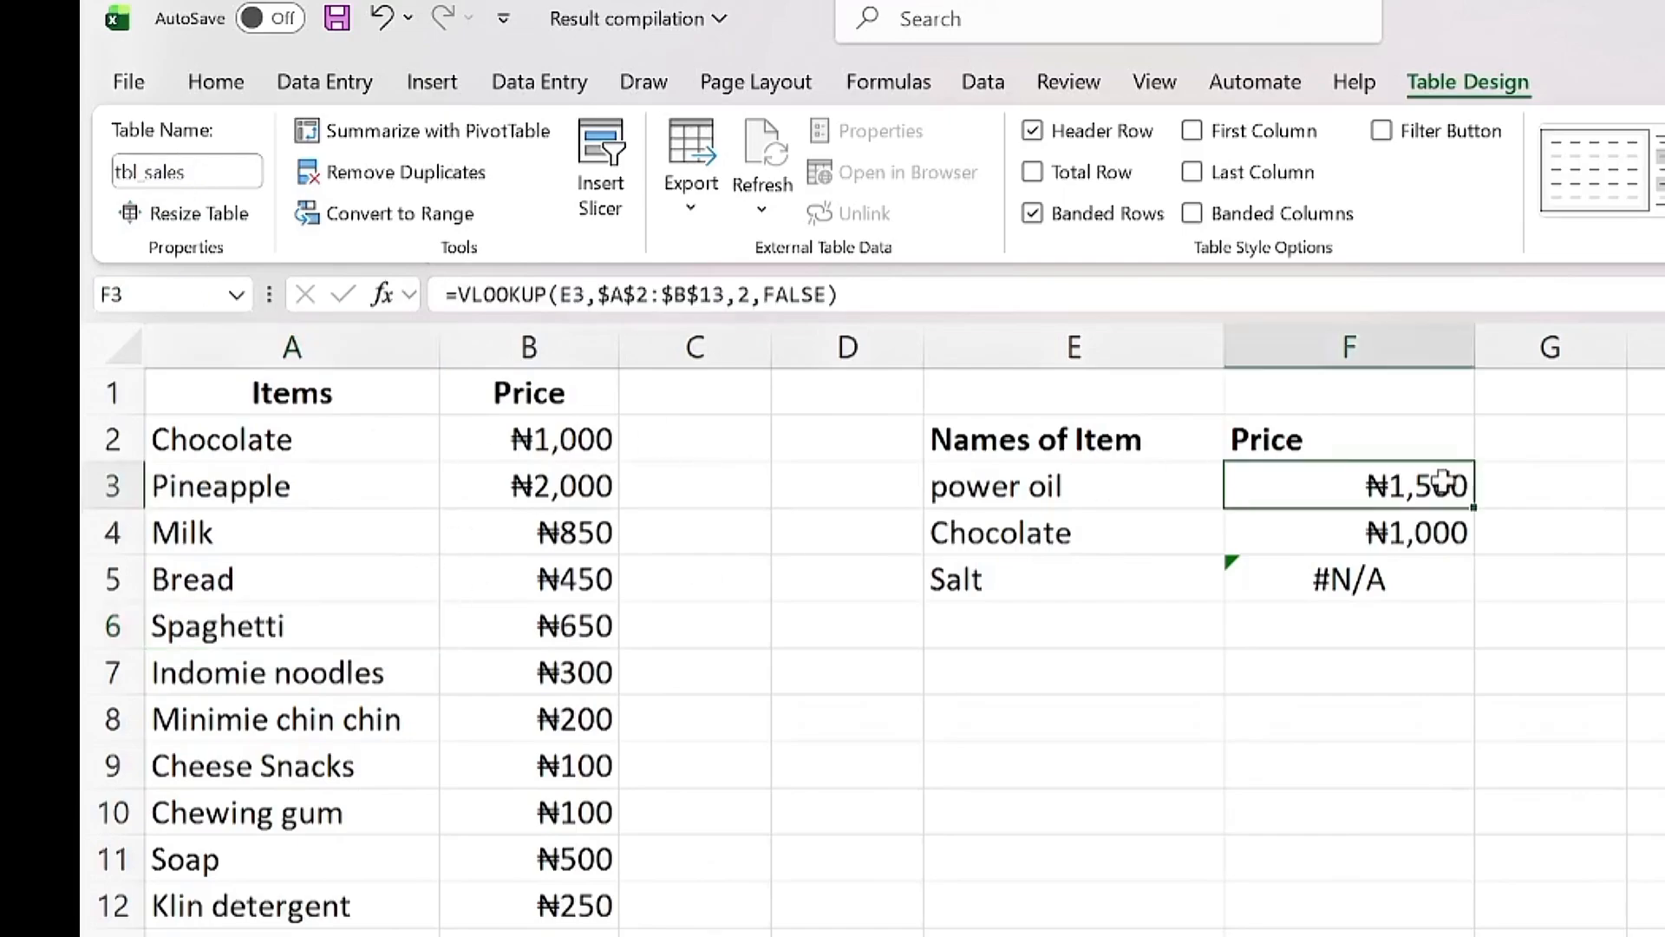
# Step: Change F3's lookup range to tbl_sales, giving =VLOOKUP(E3,tbl_sales,2,FALSE)
pyautogui.click(713, 295)
pyautogui.press('BackSpace')
pyautogui.press('BackSpace')
pyautogui.press('BackSpace')
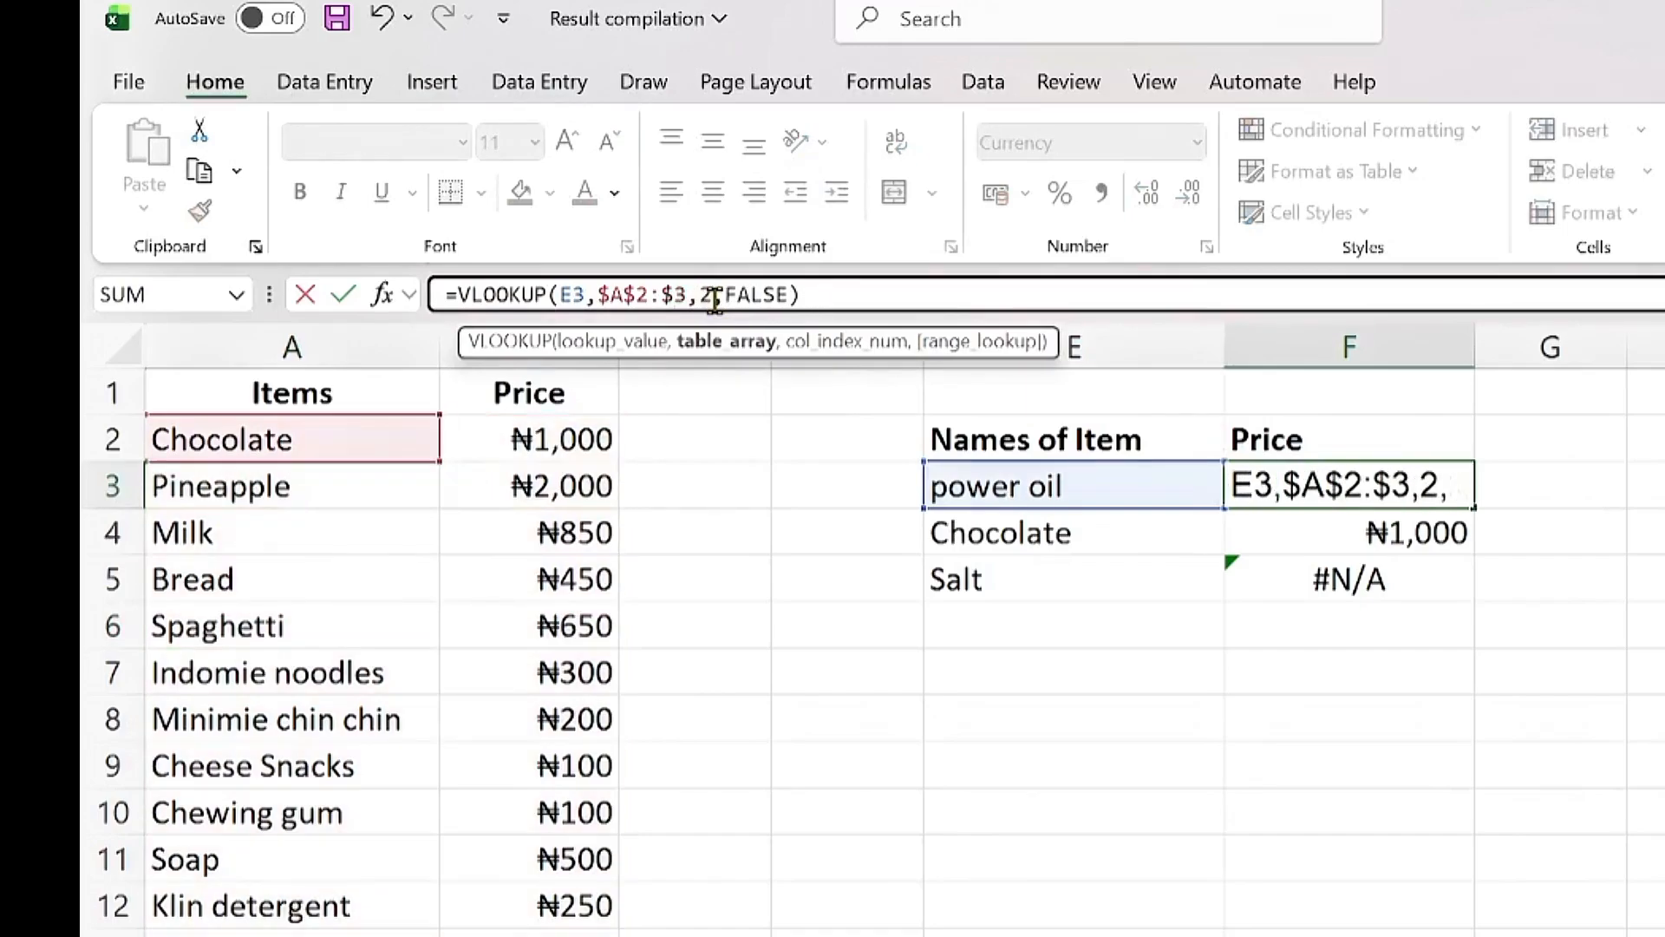
pyautogui.press('BackSpace')
pyautogui.press('BackSpace')
pyautogui.press('BackSpace')
pyautogui.press('BackSpace')
pyautogui.press('BackSpace')
pyautogui.press('BackSpace')
pyautogui.press('BackSpace')
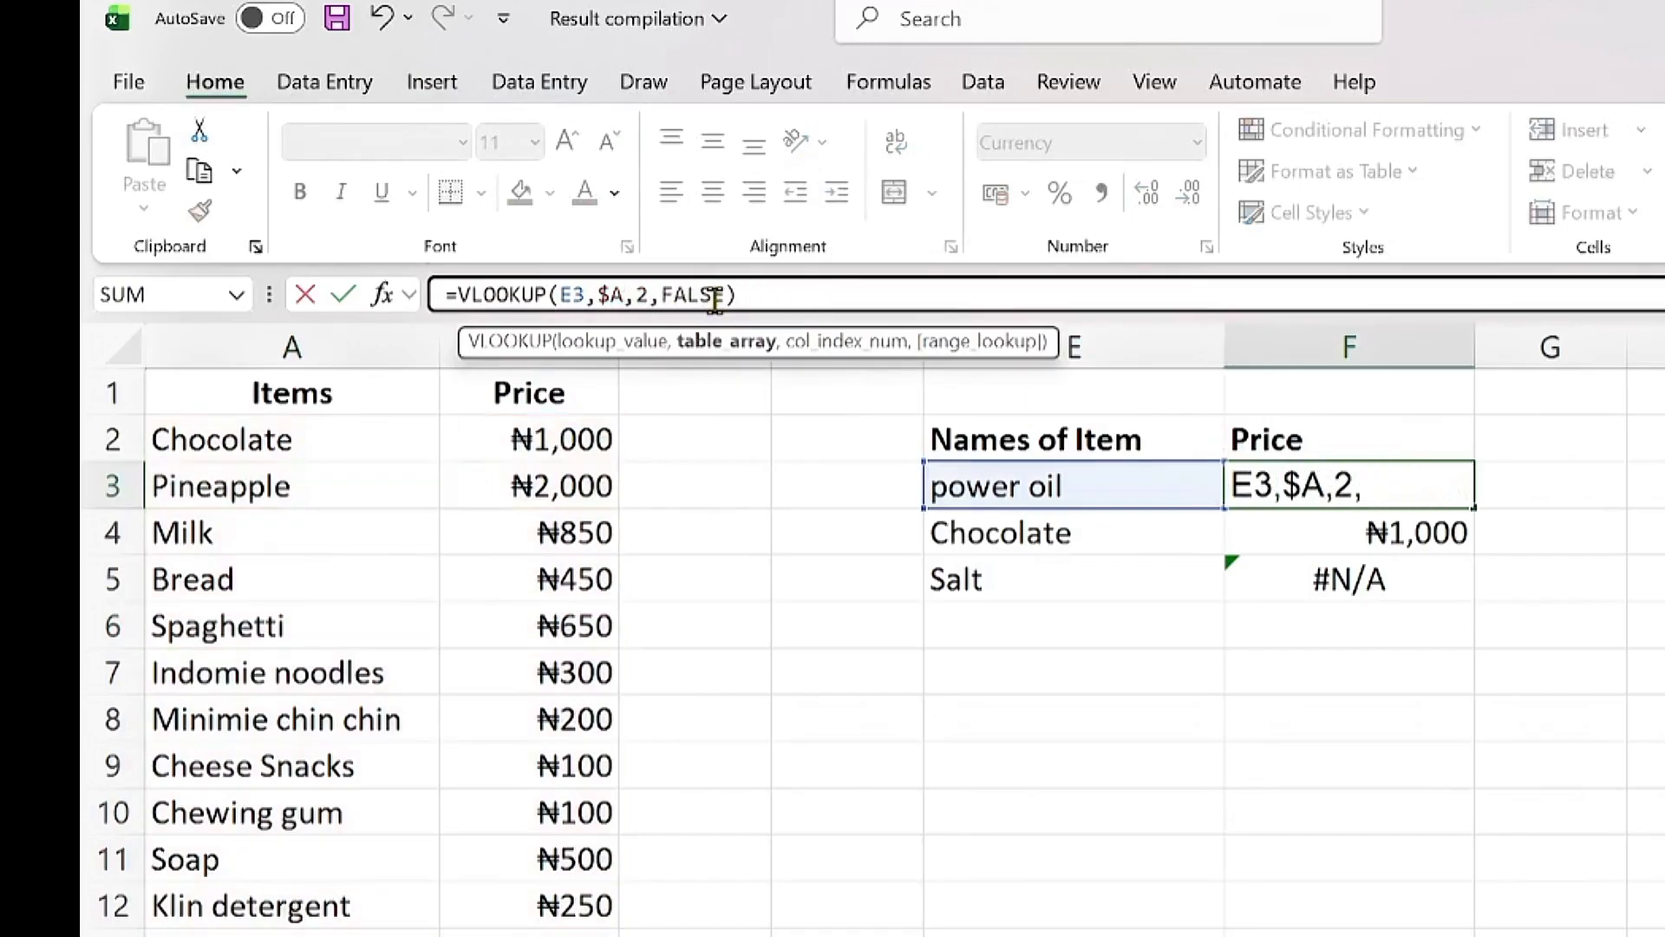
pyautogui.write('tb')
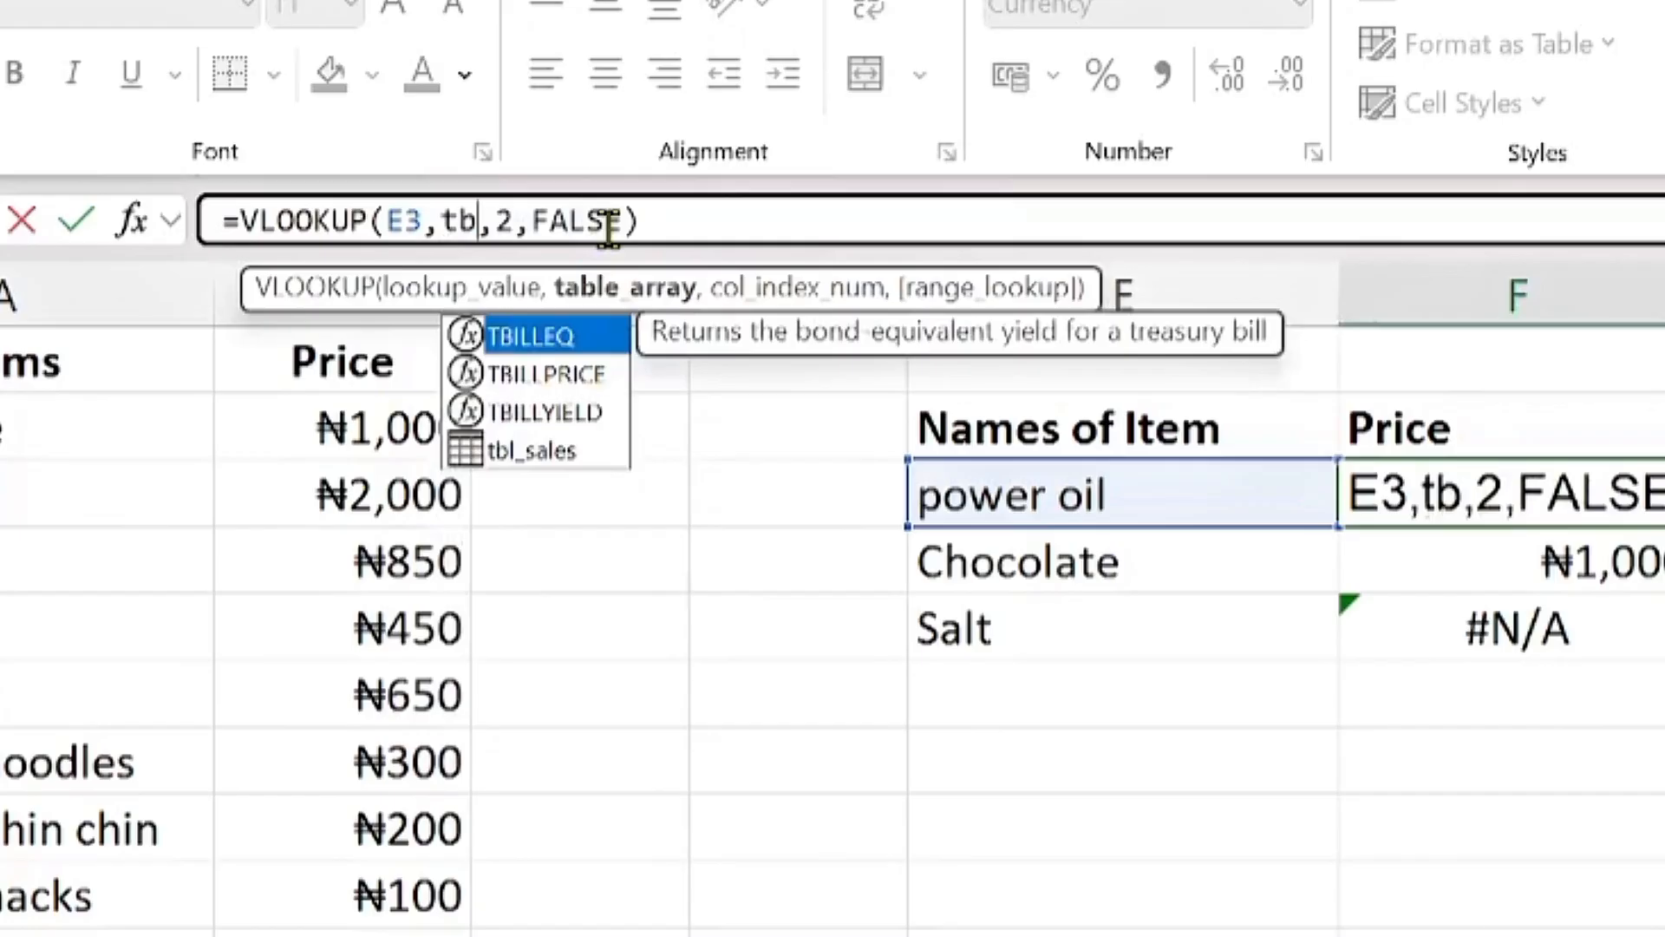
pyautogui.press('Down')
pyautogui.press('Down')
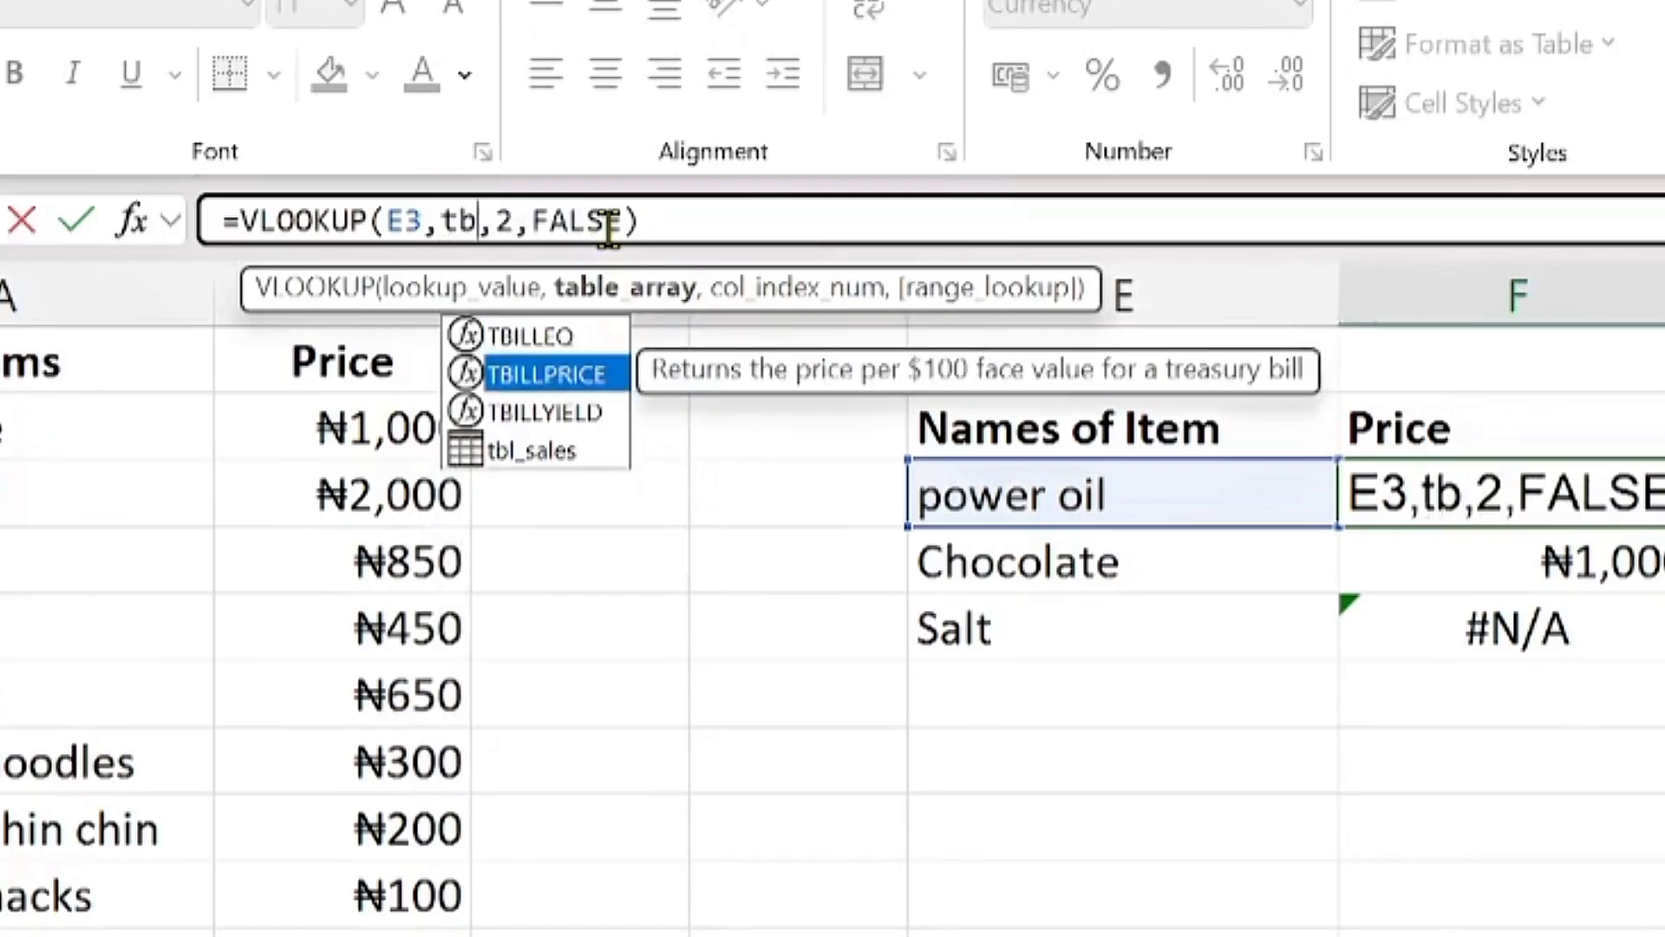
pyautogui.press('Down')
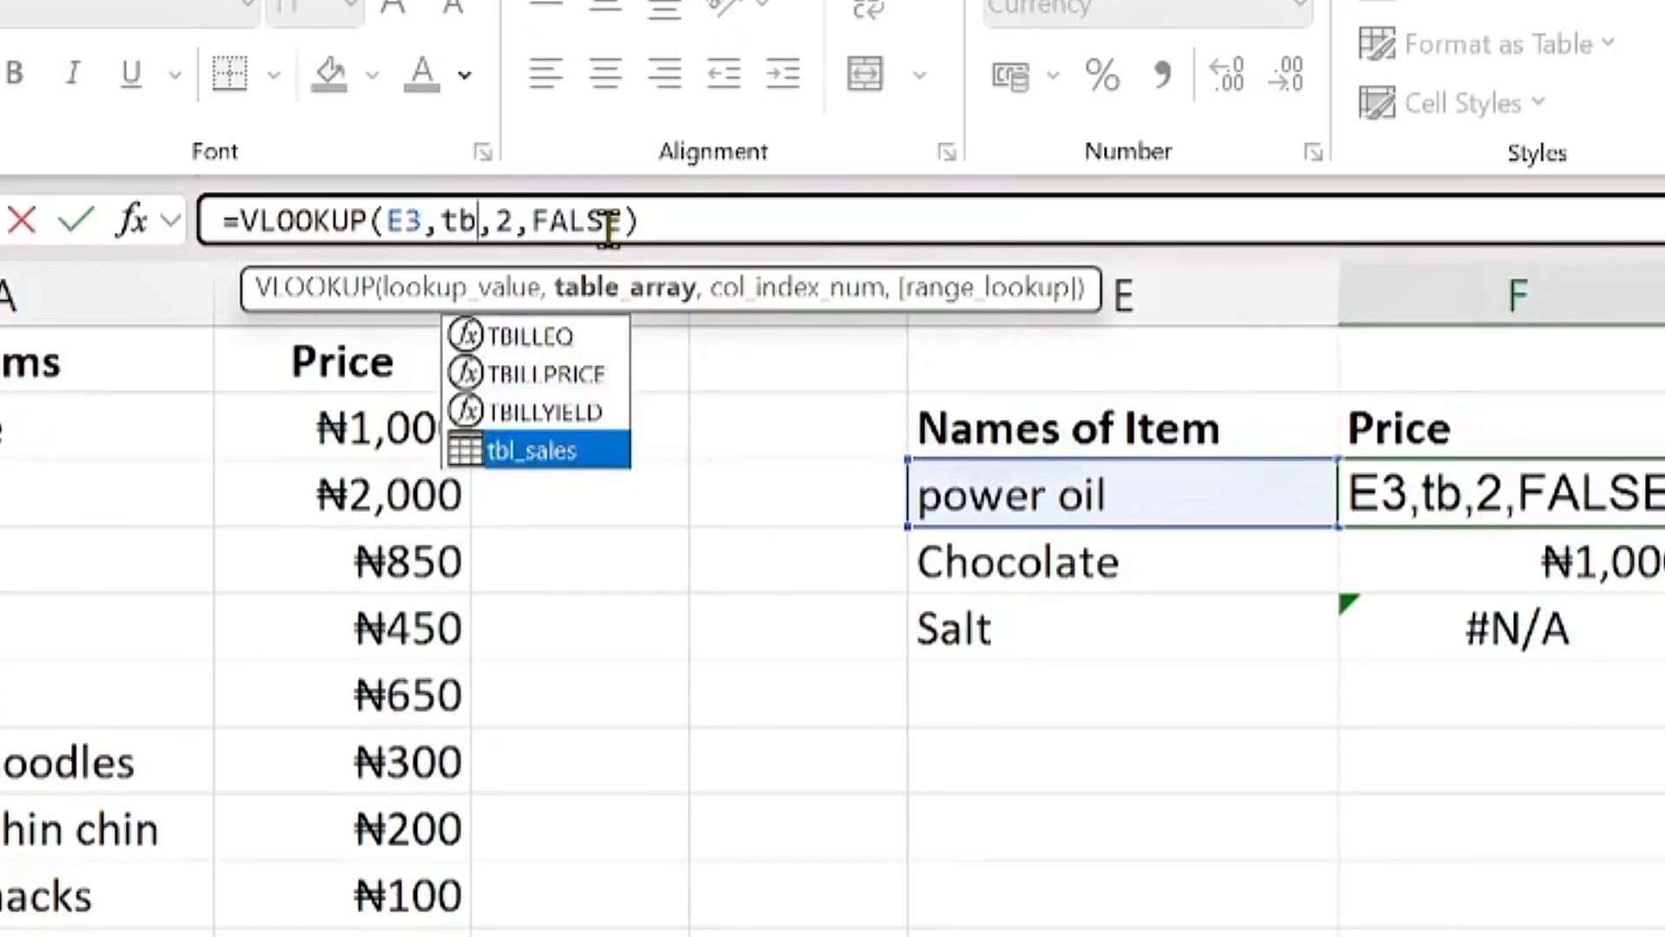
pyautogui.doubleClick(462, 454)
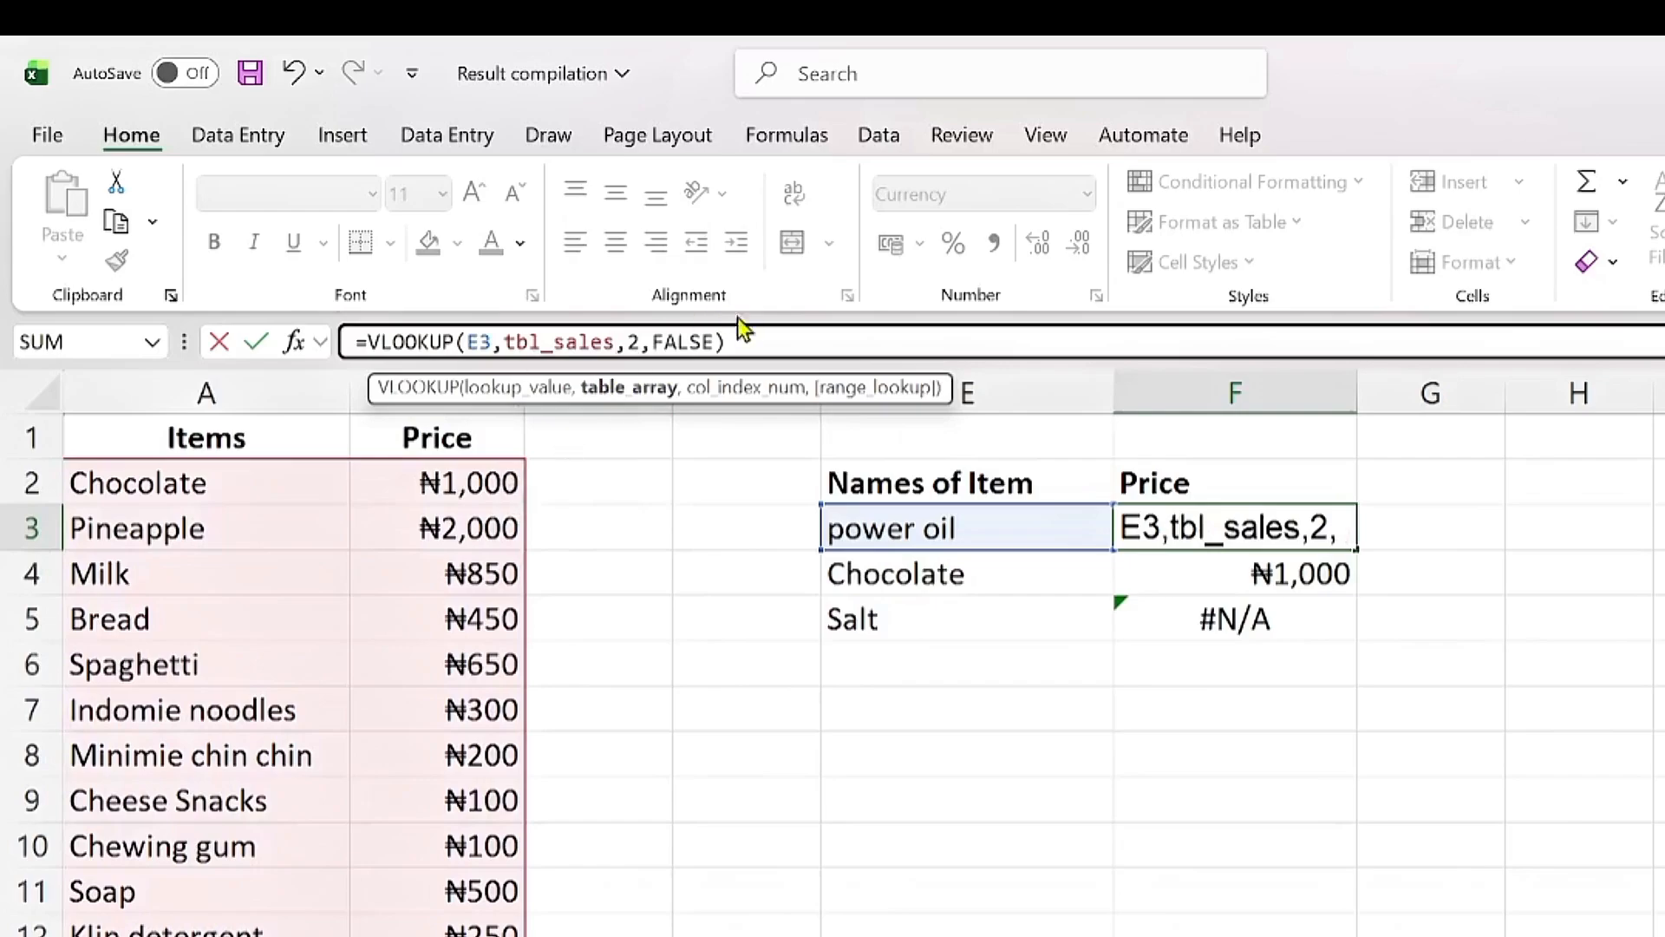
pyautogui.click(756, 330)
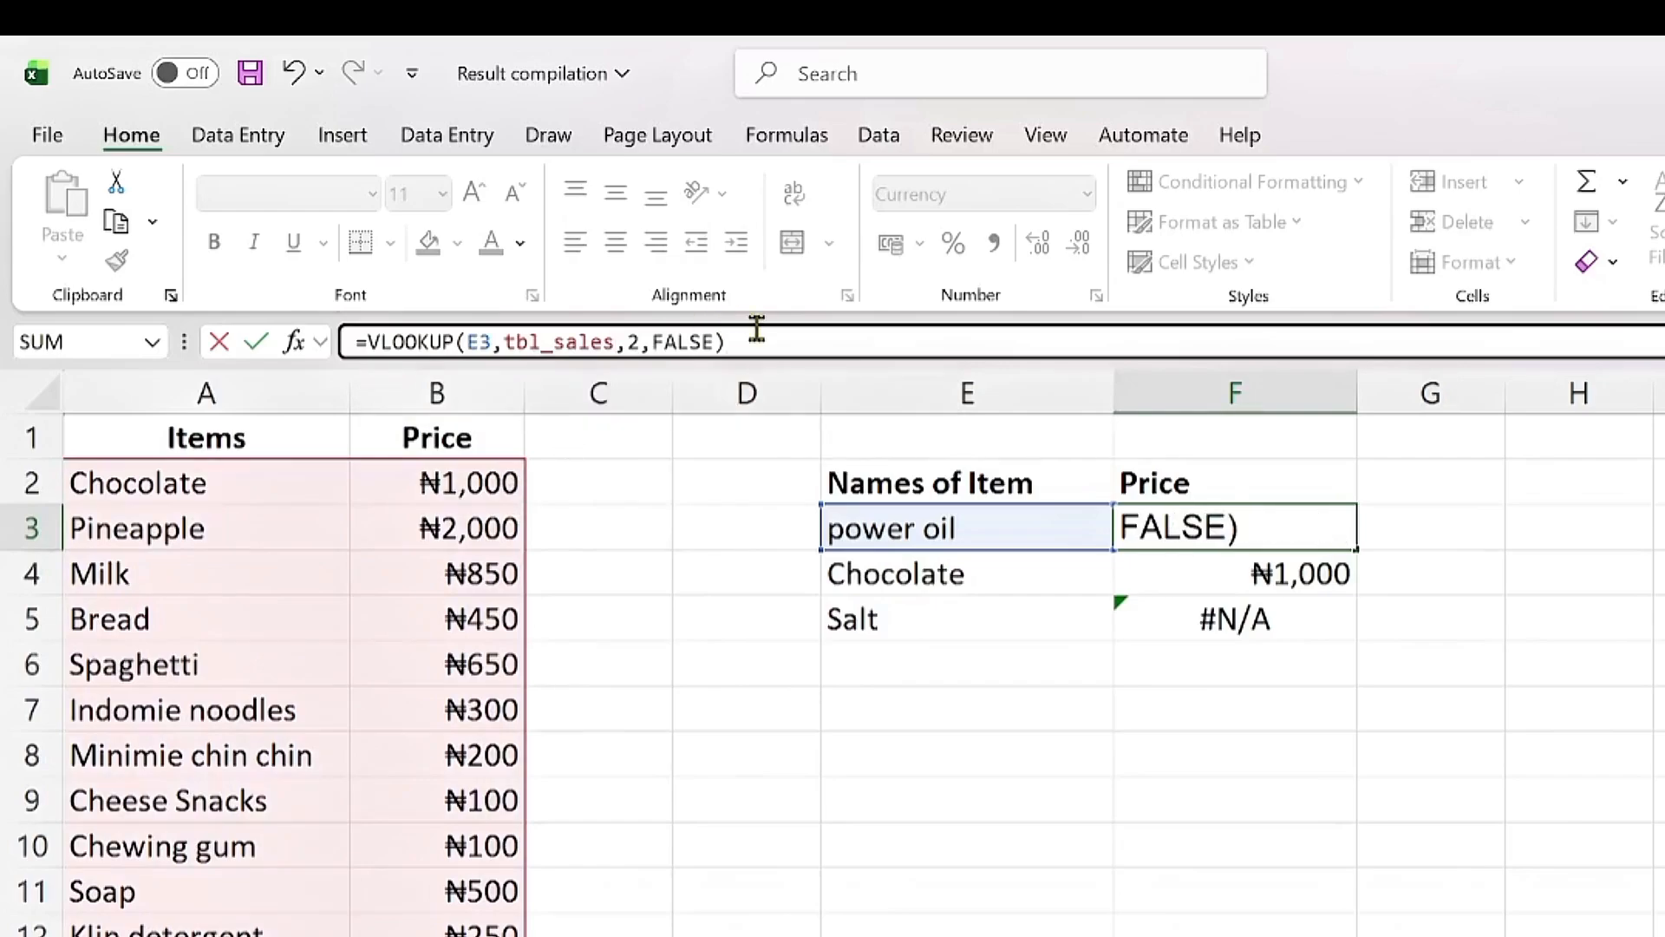
pyautogui.press('Return')
# Step: Fill the updated formula from F3 down to F5 so Salt returns ₦500
pyautogui.click(1283, 525)
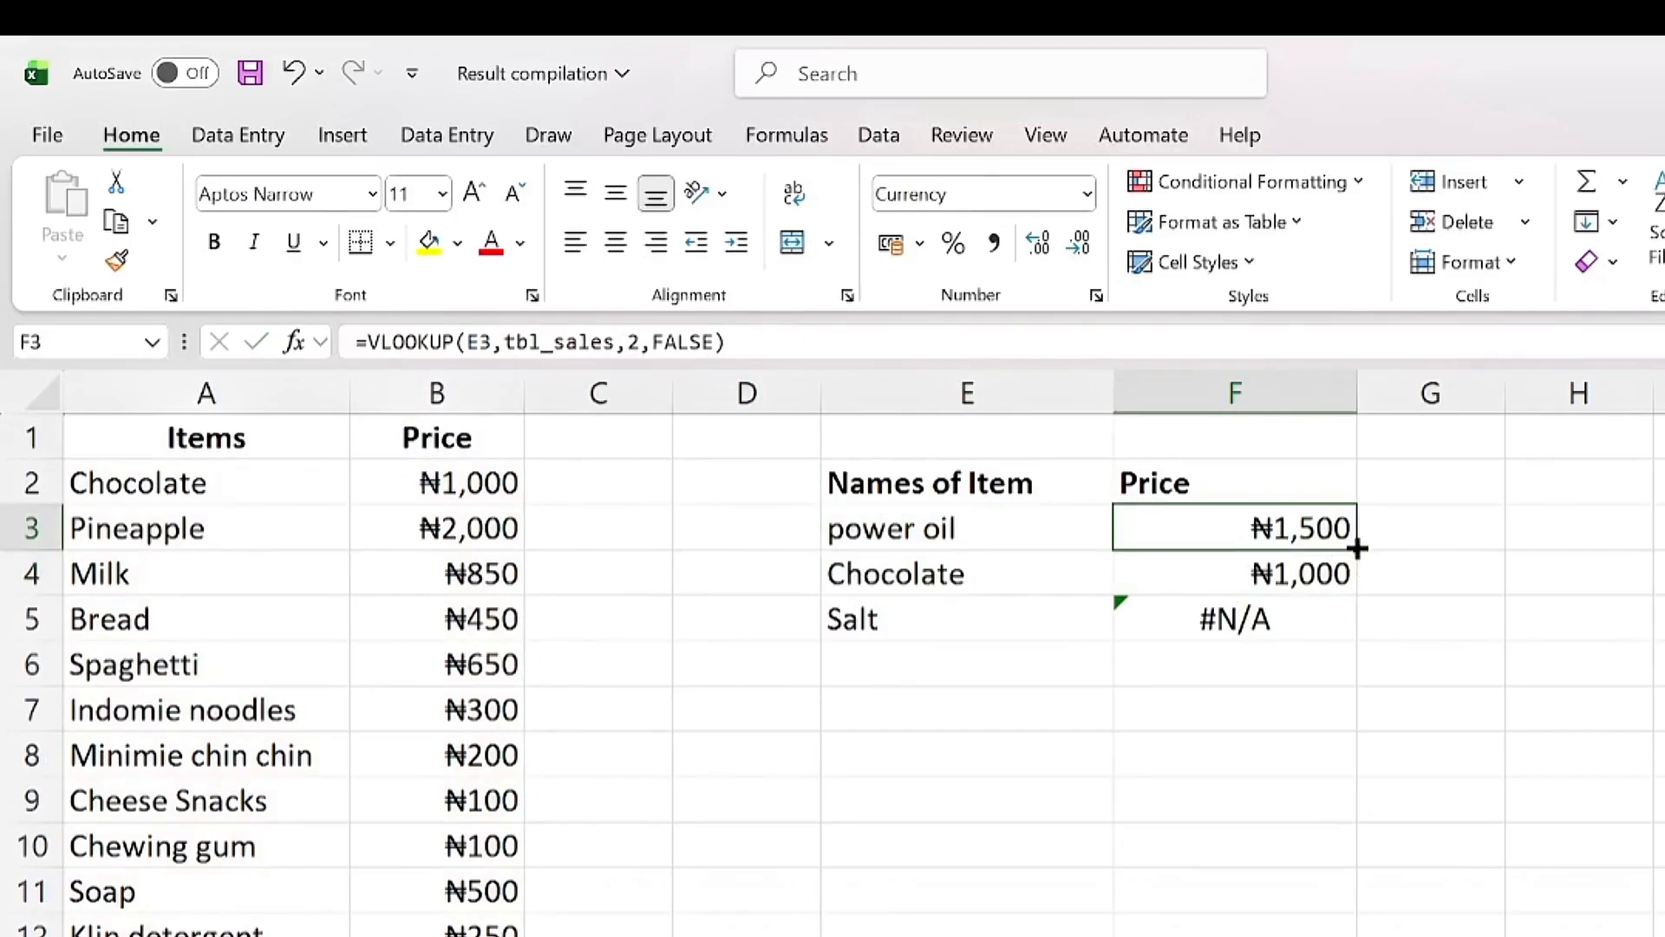
pyautogui.moveTo(1357, 549); pyautogui.dragTo(1316, 646)
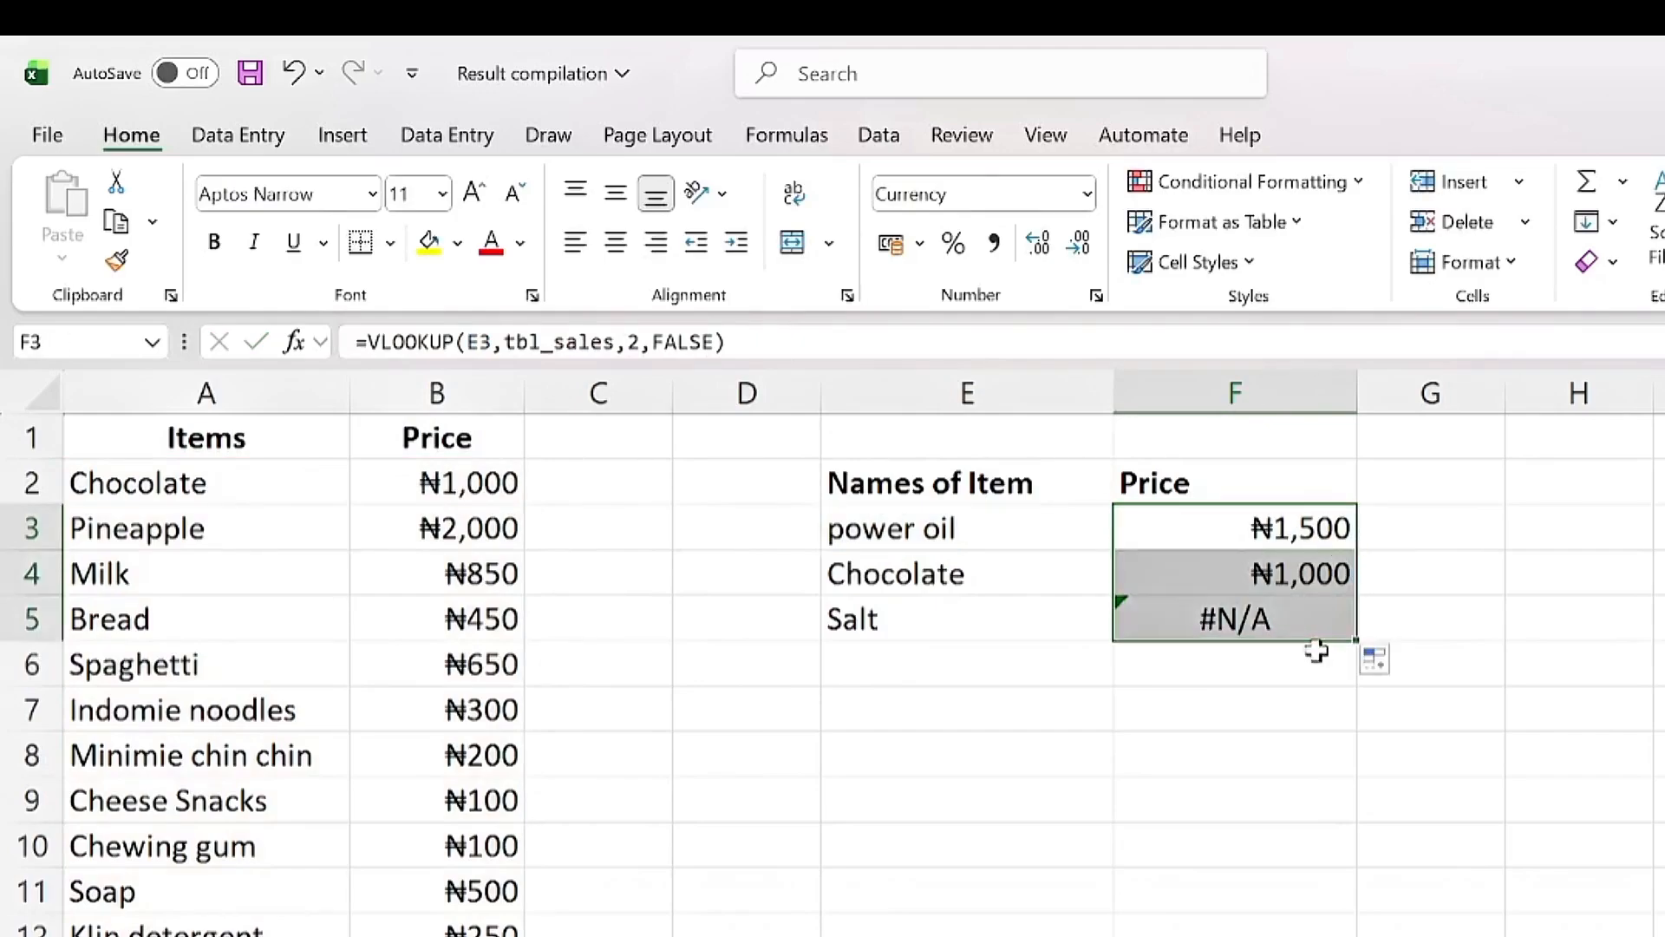
pyautogui.click(1268, 625)
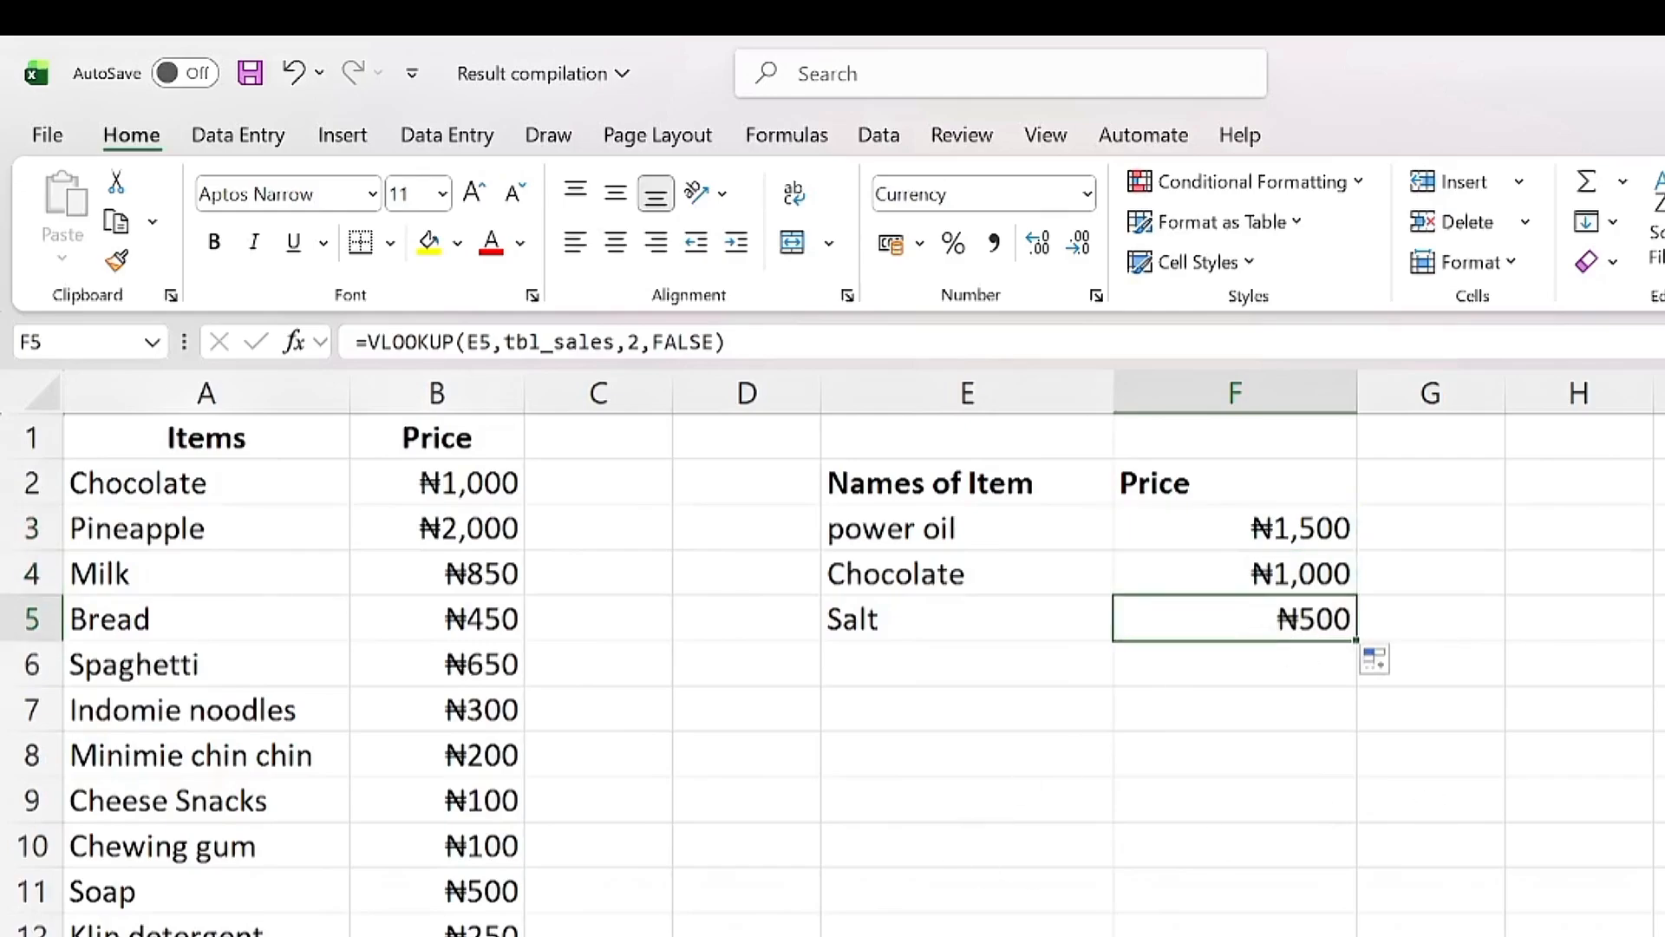
pyautogui.scroll(-2, 347, 694)
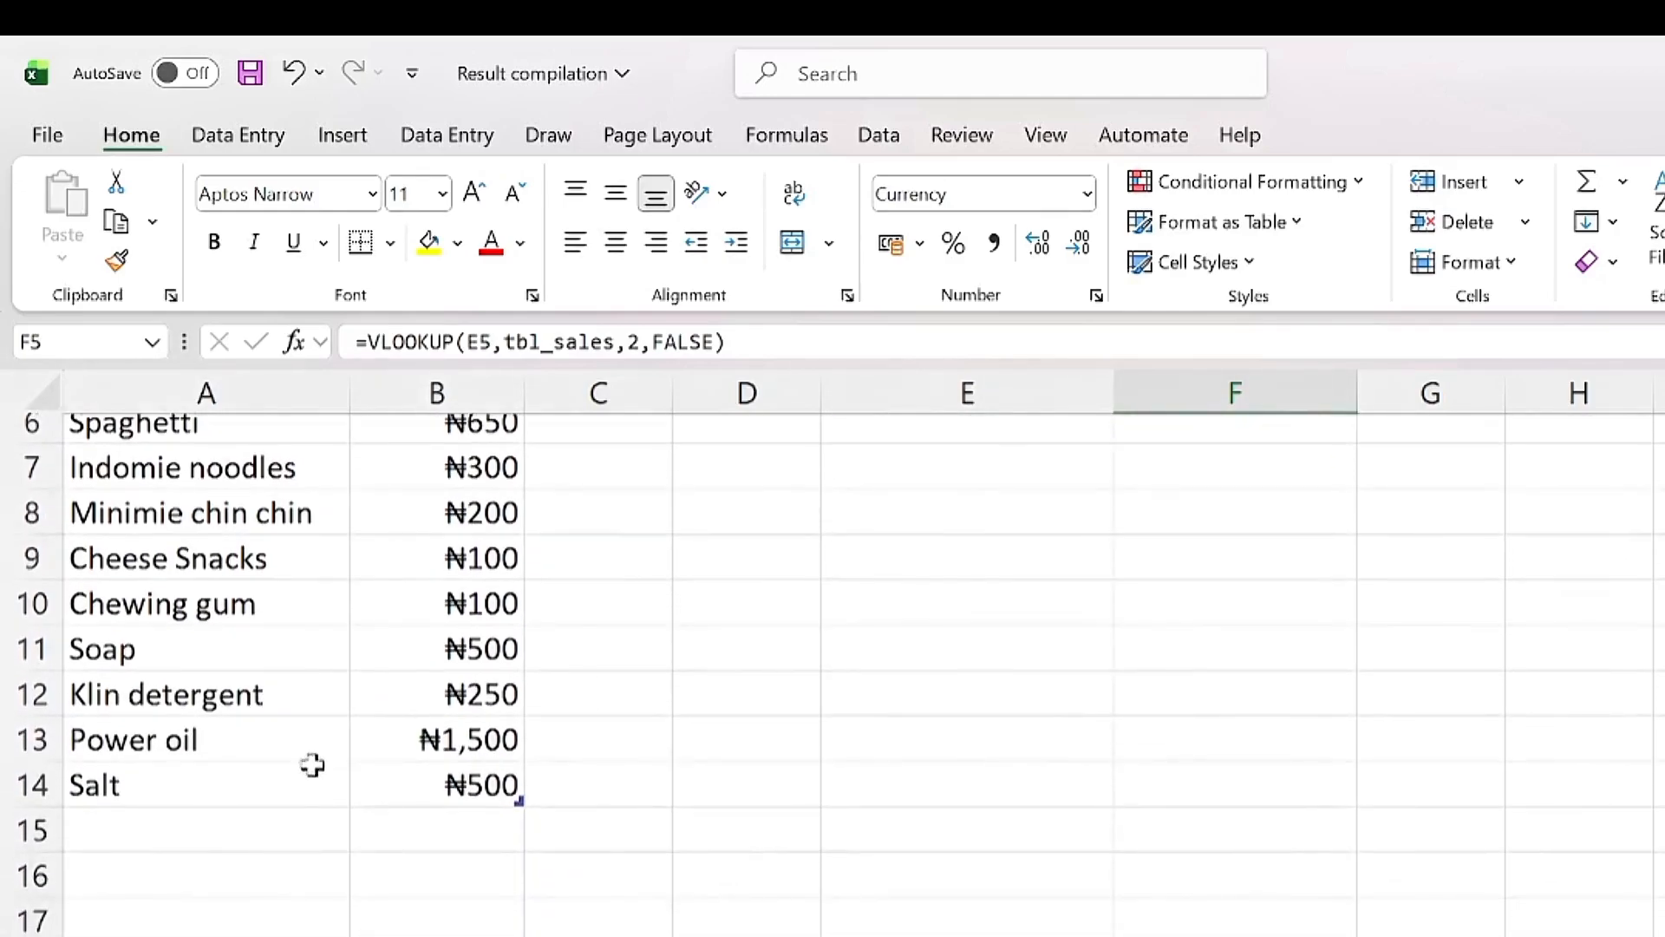
# Step: Add Maggi with price 750 below Salt in the item price table
pyautogui.click(181, 836)
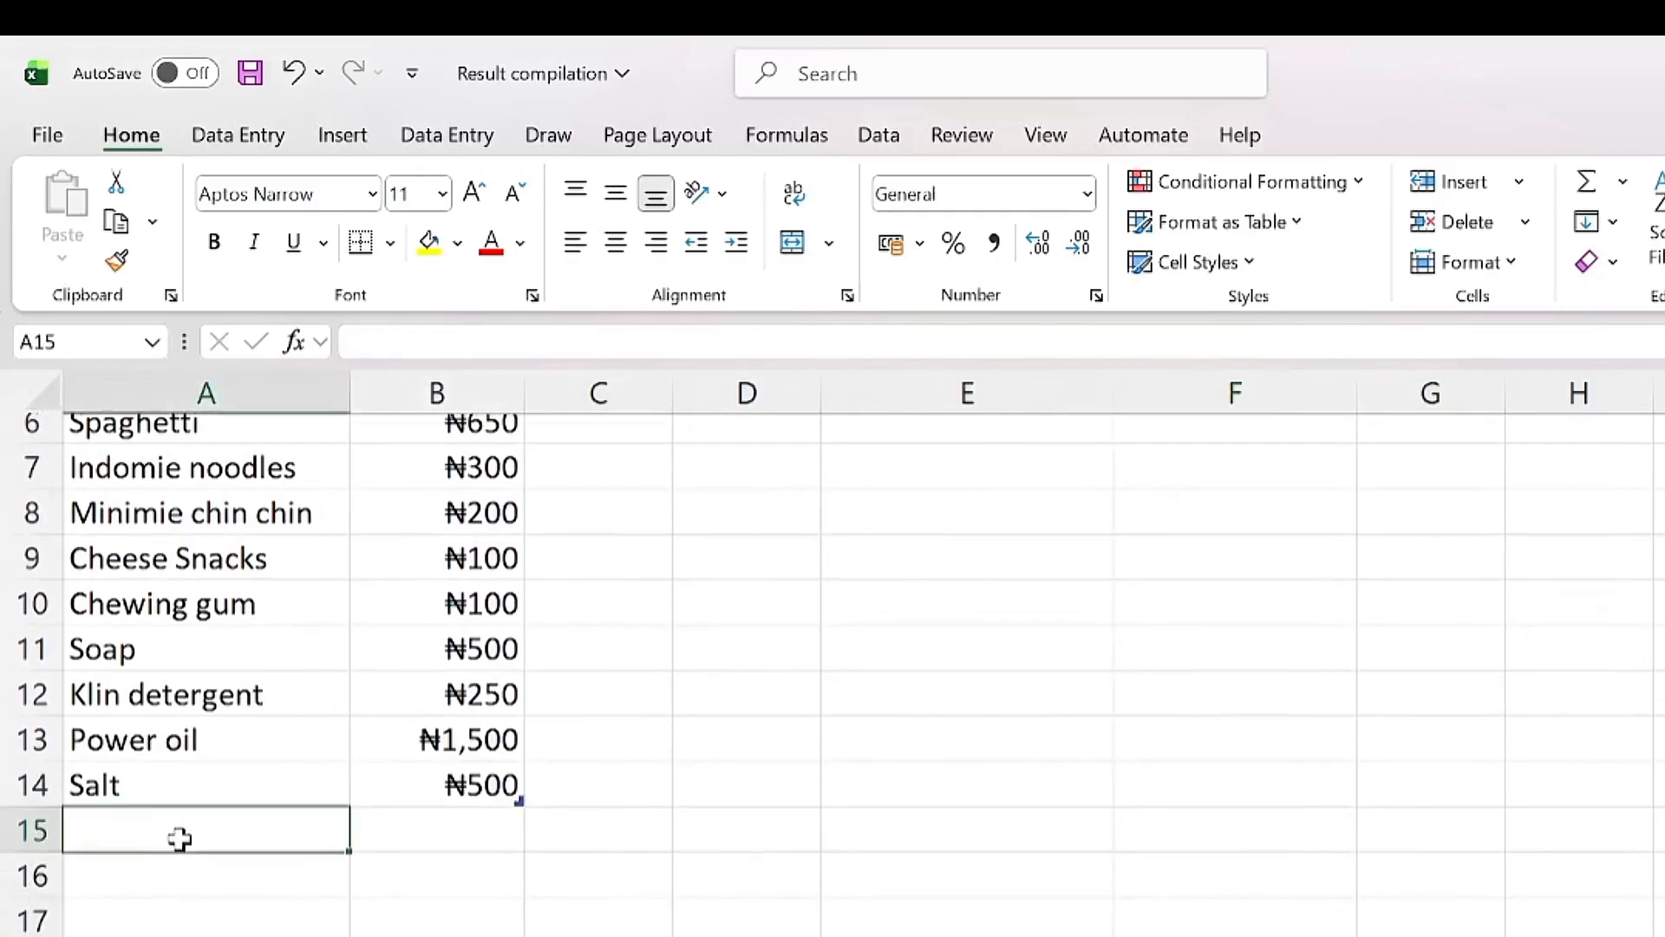
pyautogui.write('Maggie')
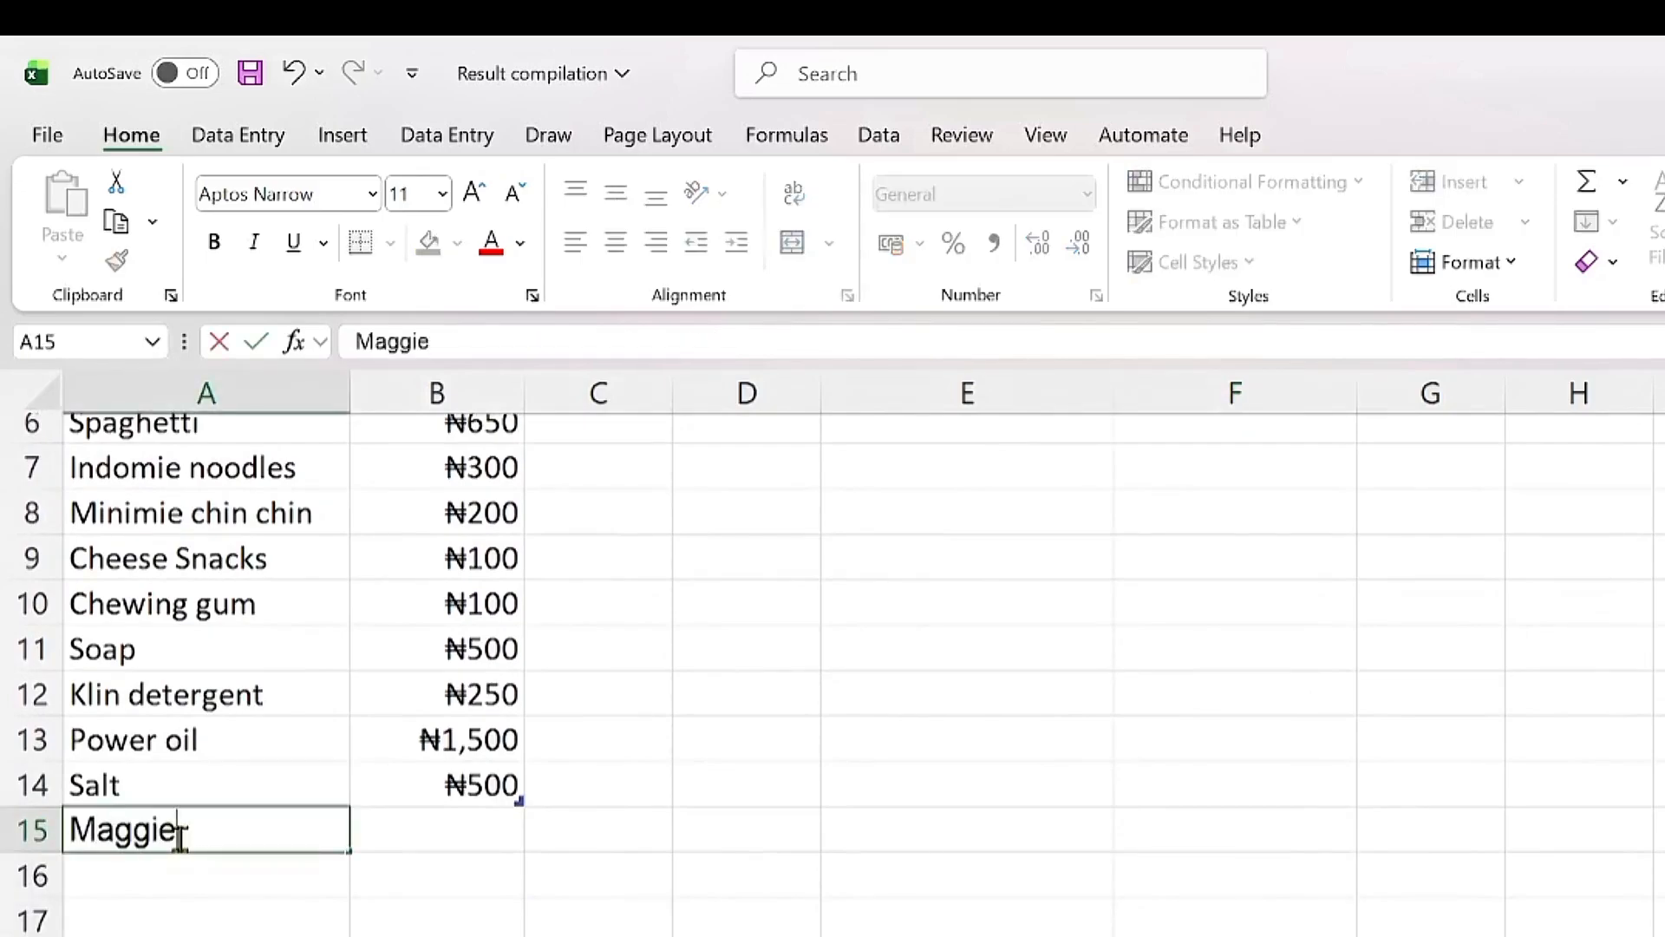
pyautogui.press('BackSpace')
pyautogui.press('Tab')
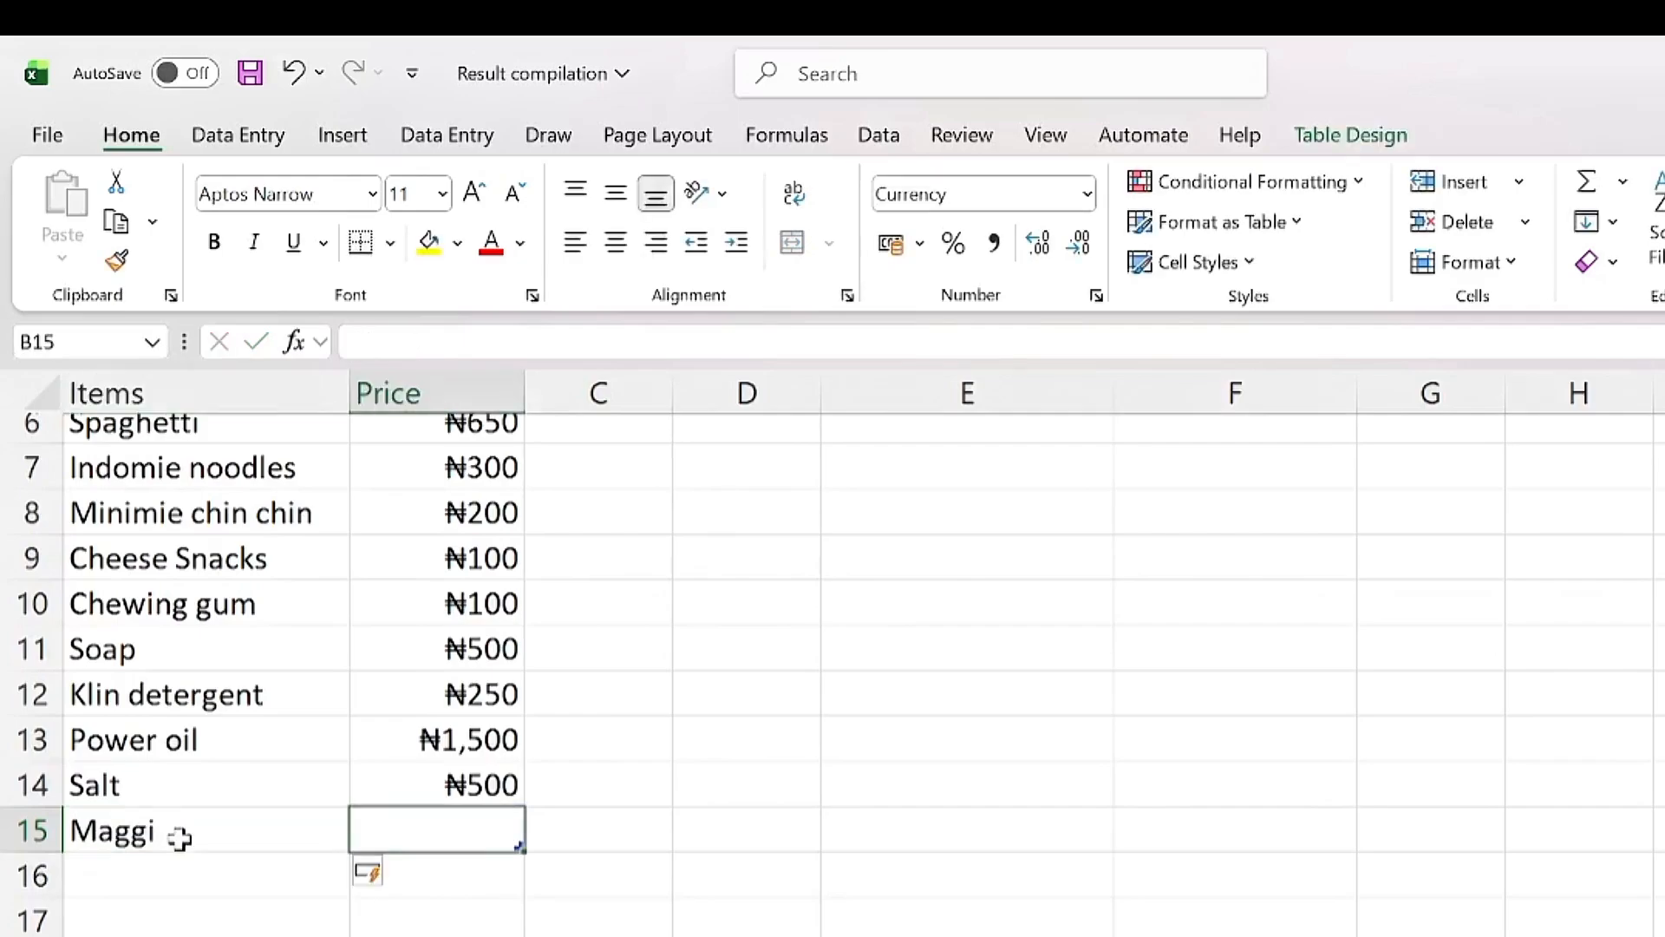
pyautogui.write('750')
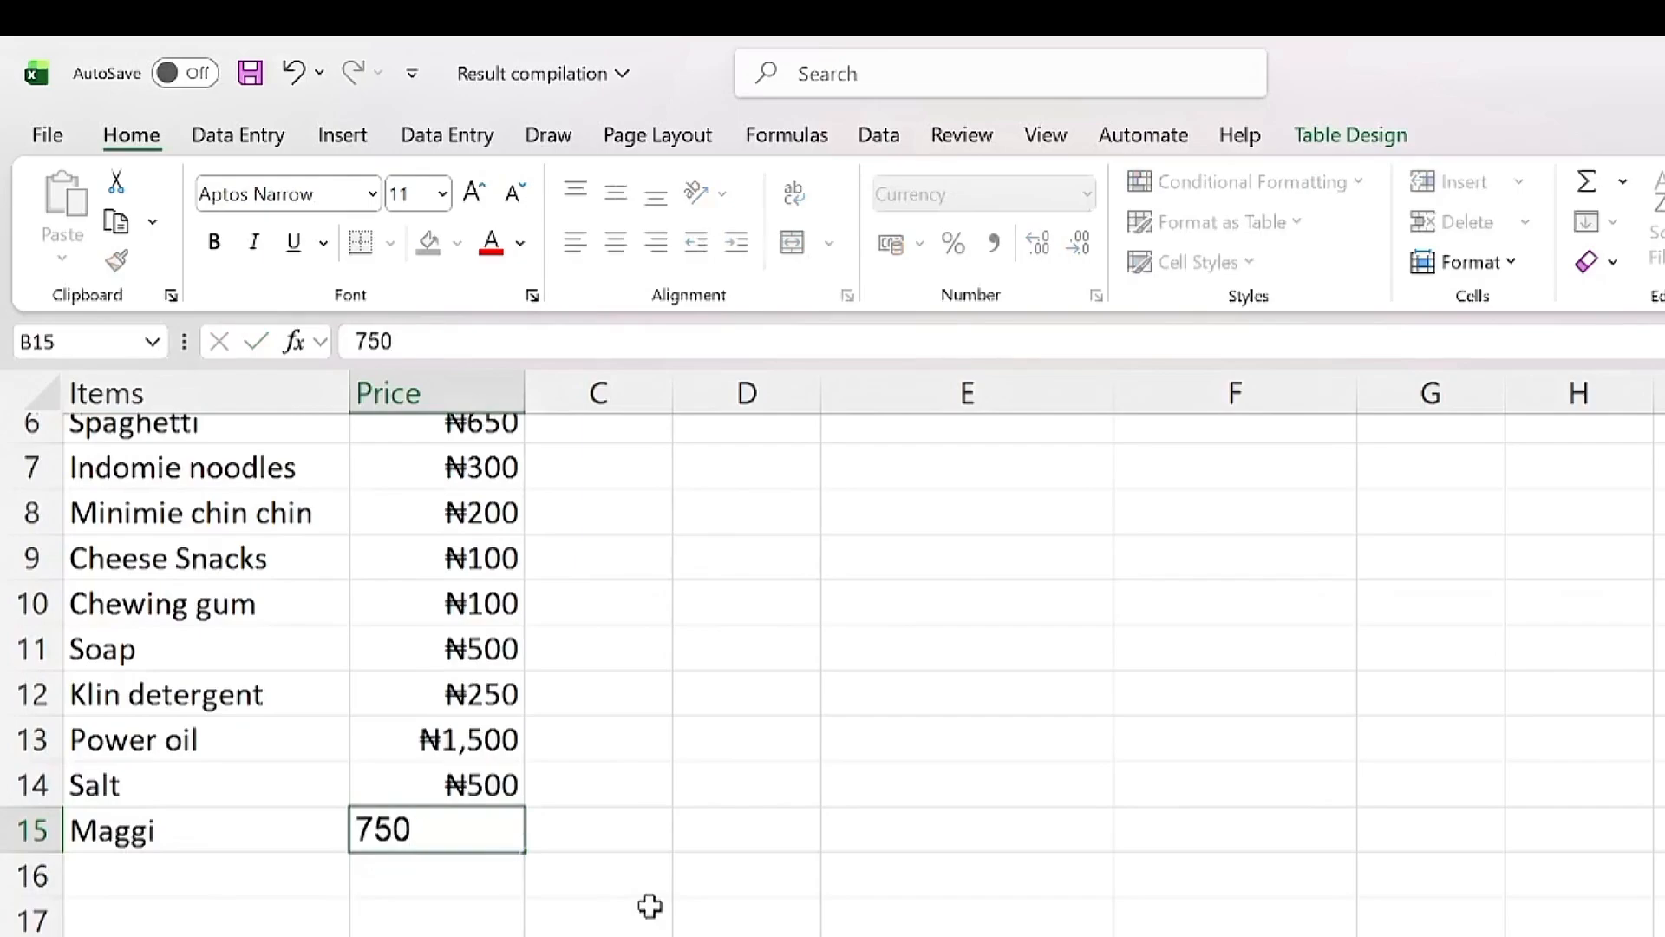
pyautogui.press('Tab')
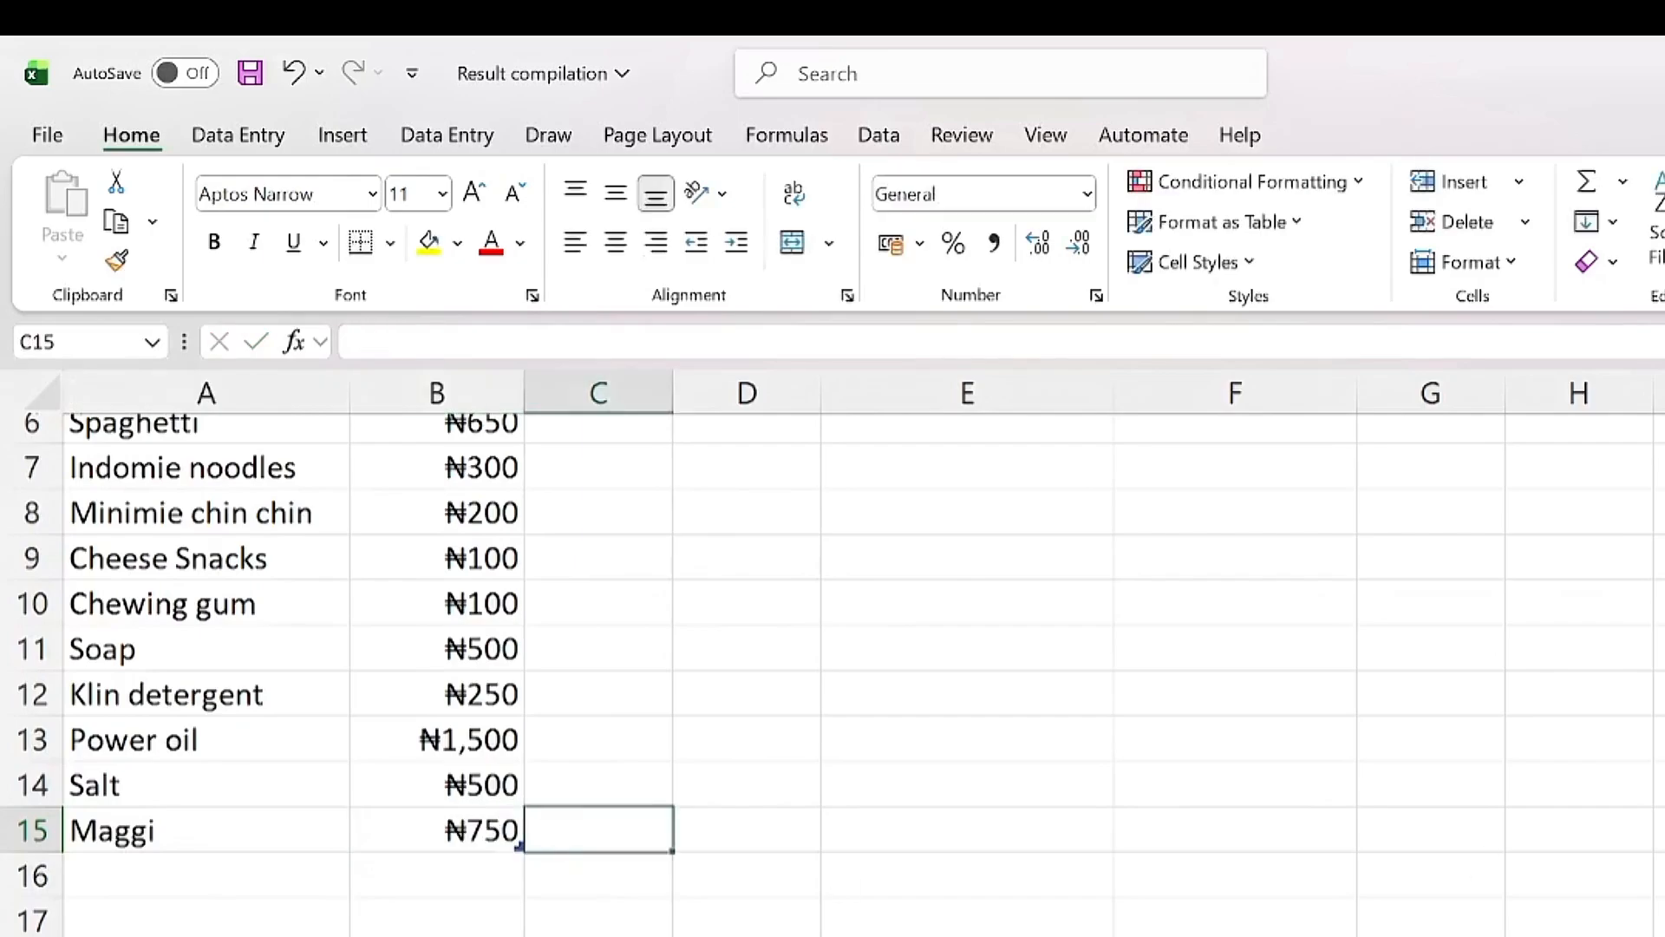
# Step: Replace Salt with Maggi in E5 so F5 shows ₦750
pyautogui.scroll(2, 833, 659)
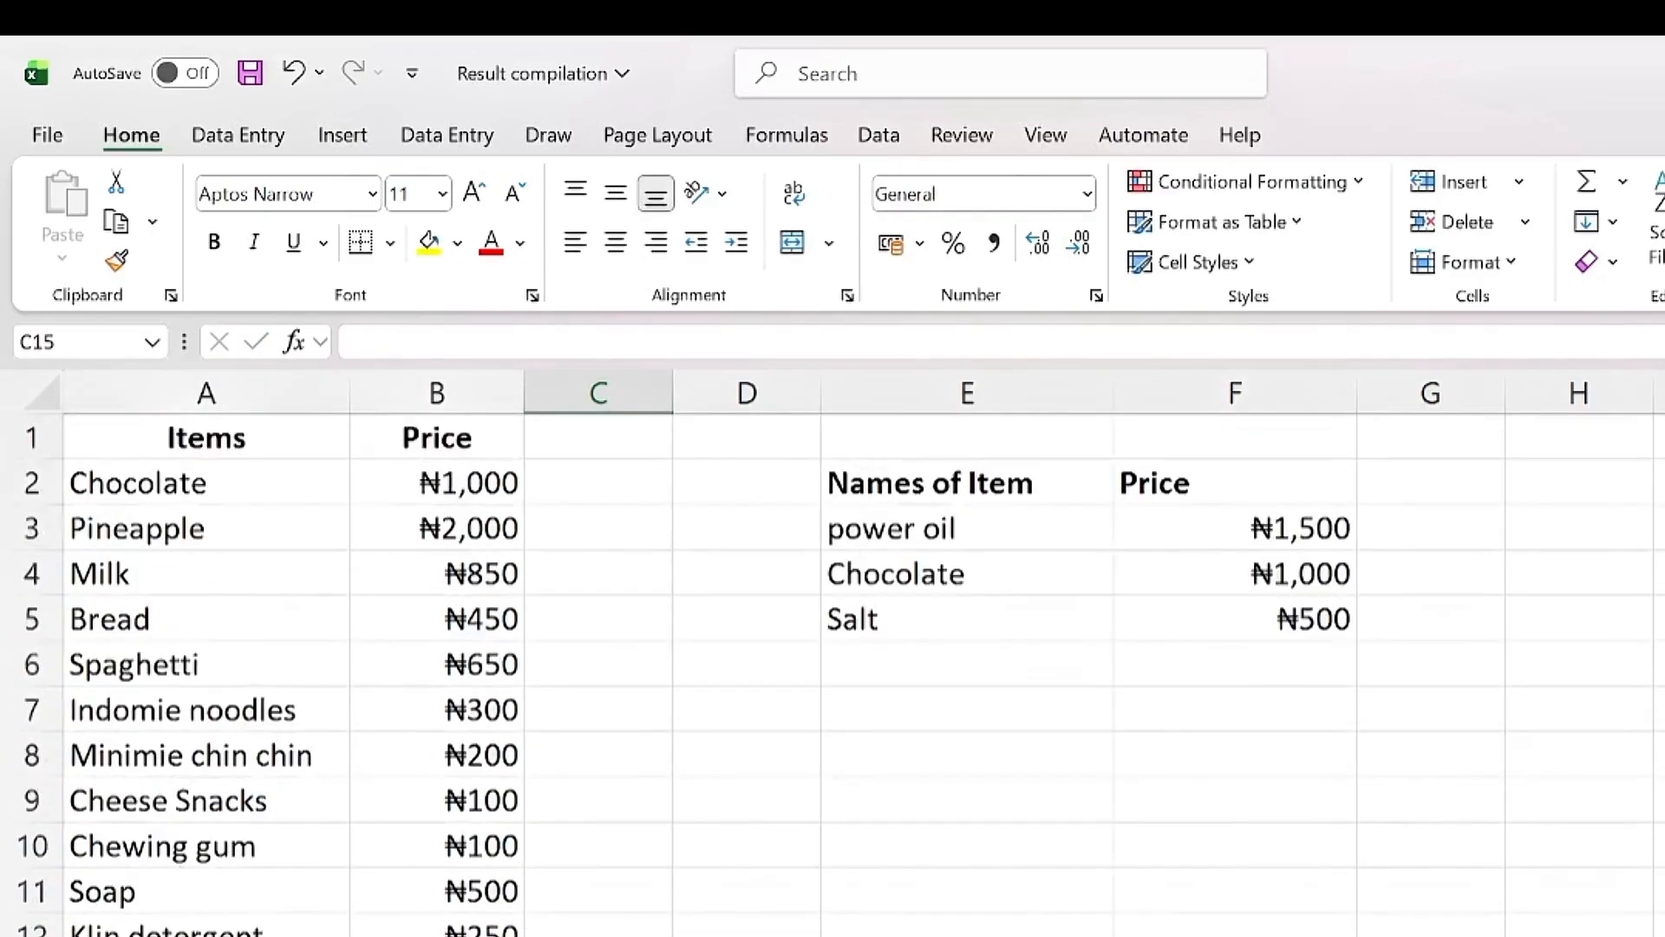
pyautogui.click(960, 621)
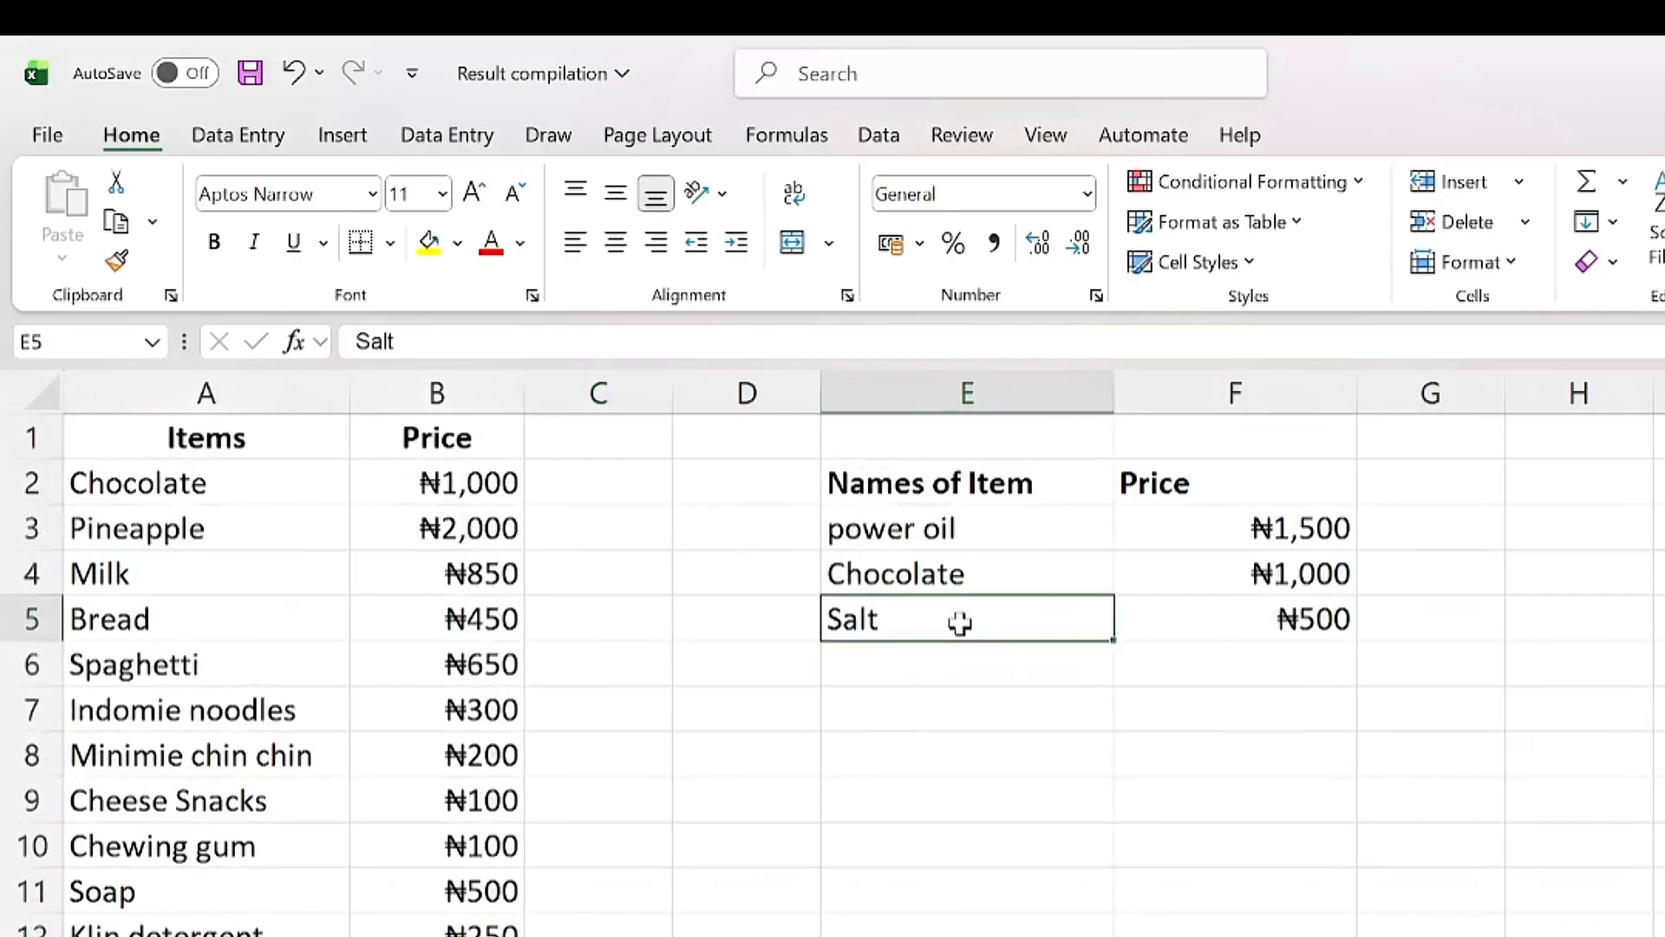
pyautogui.write('Maggi')
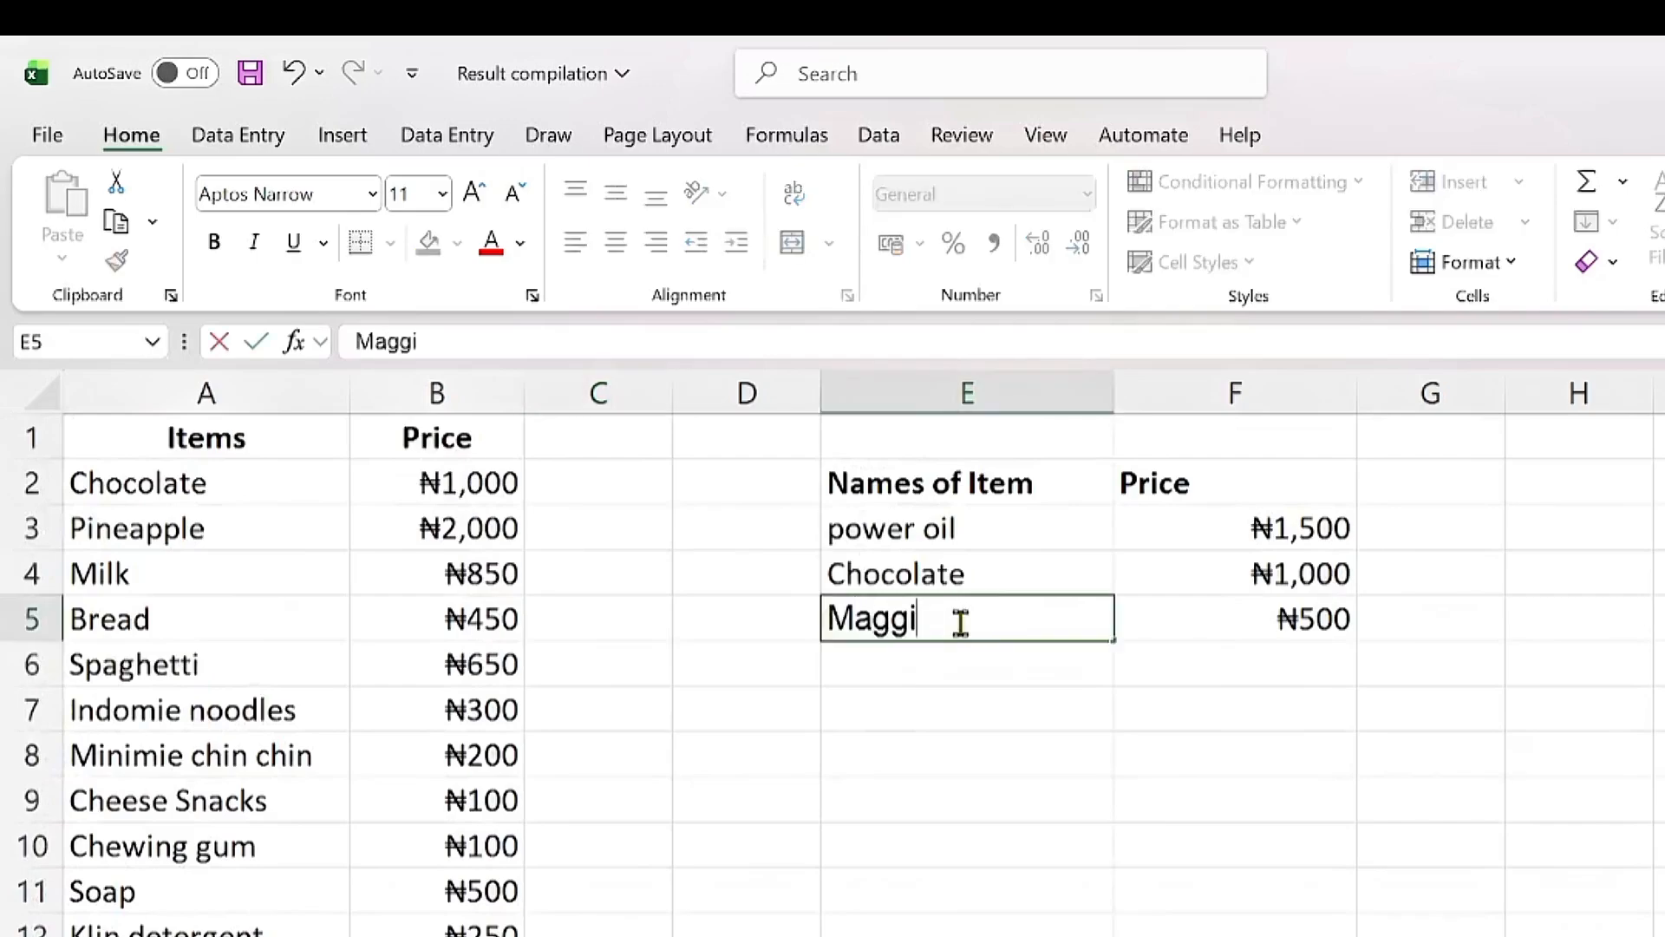
pyautogui.press('Return')
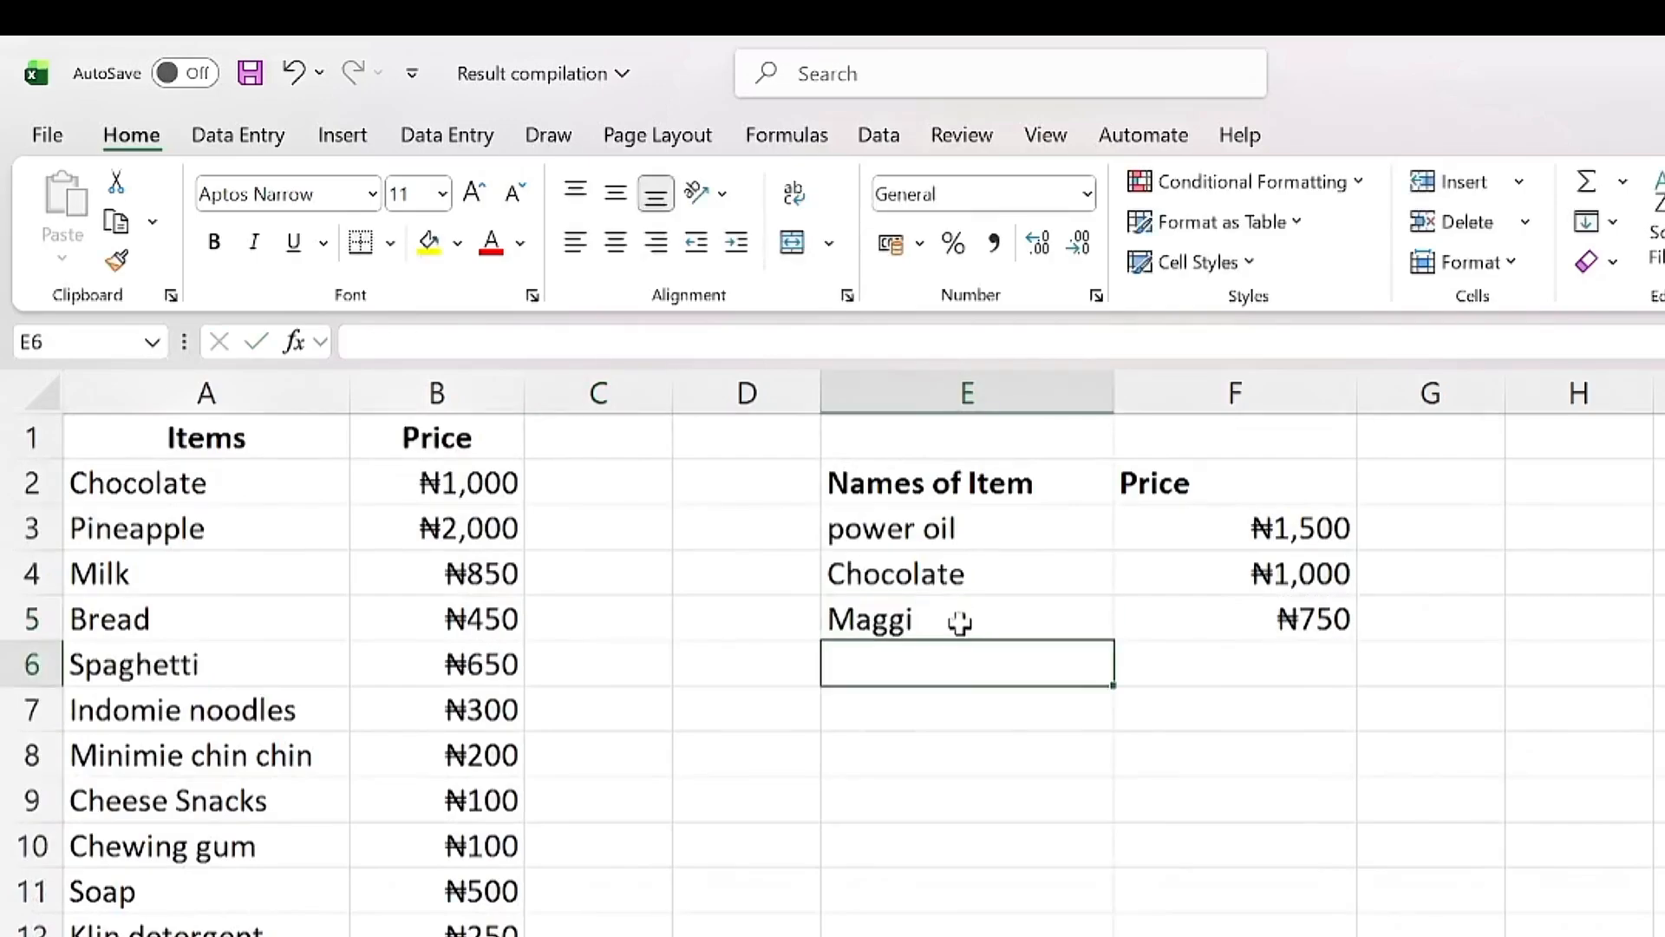
pyautogui.click(1230, 619)
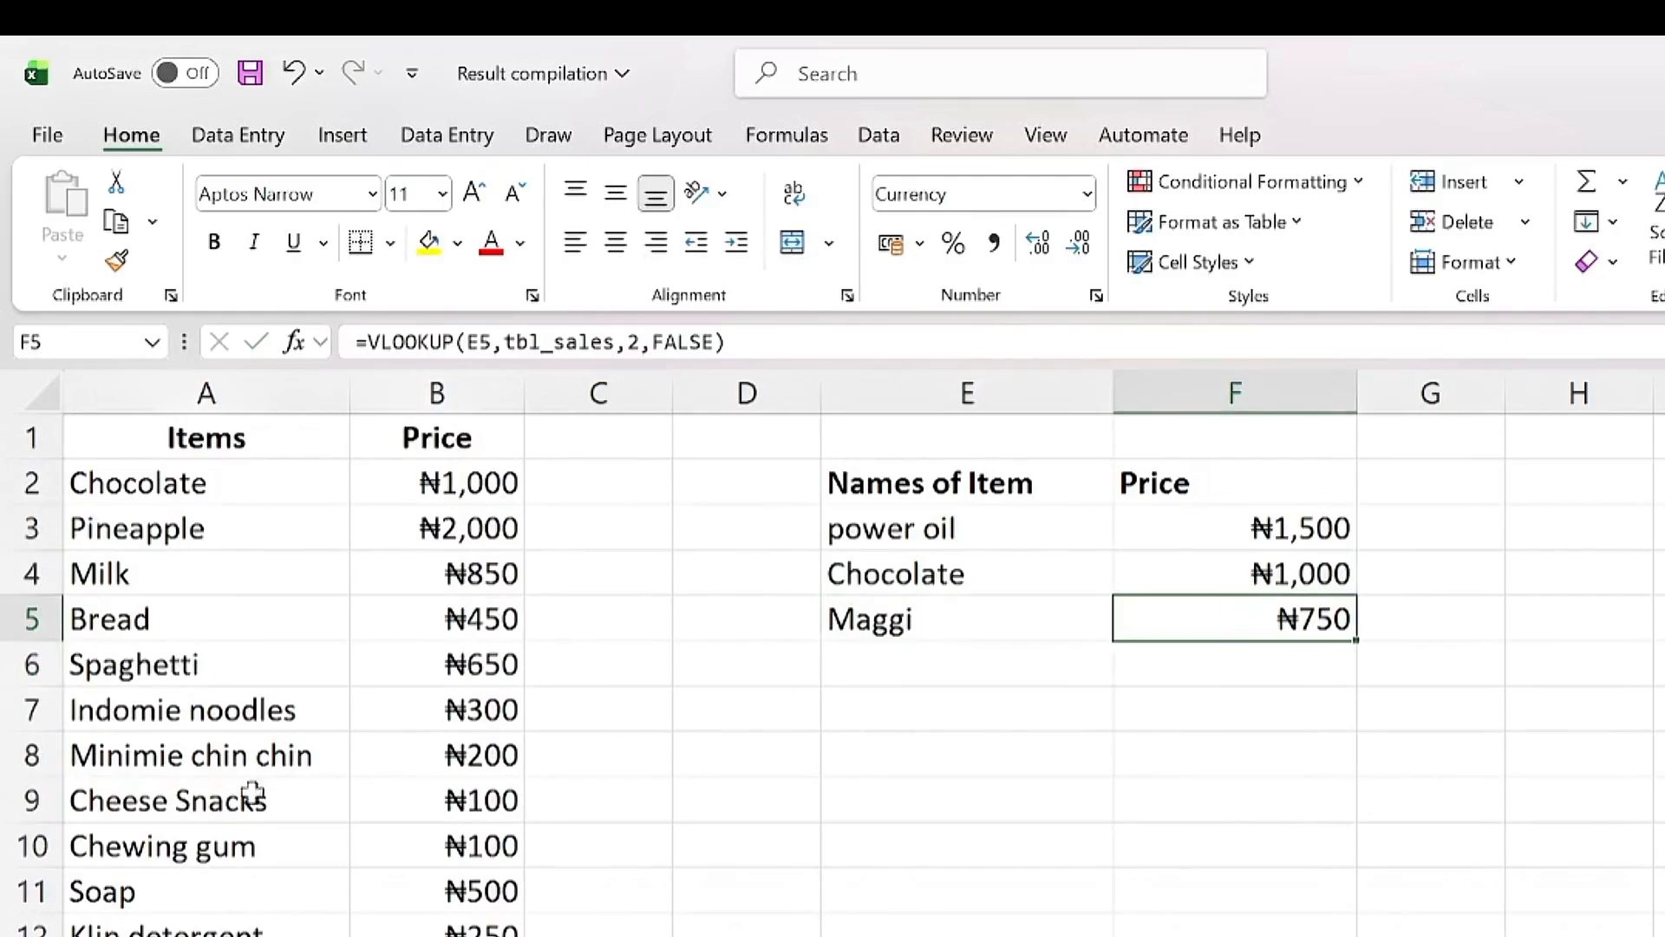
pyautogui.click(447, 701)
# Step: Switch to the Student Data sheet and select the MTH_1, MTH_2 and EXAMS columns
pyautogui.click(243, 713)
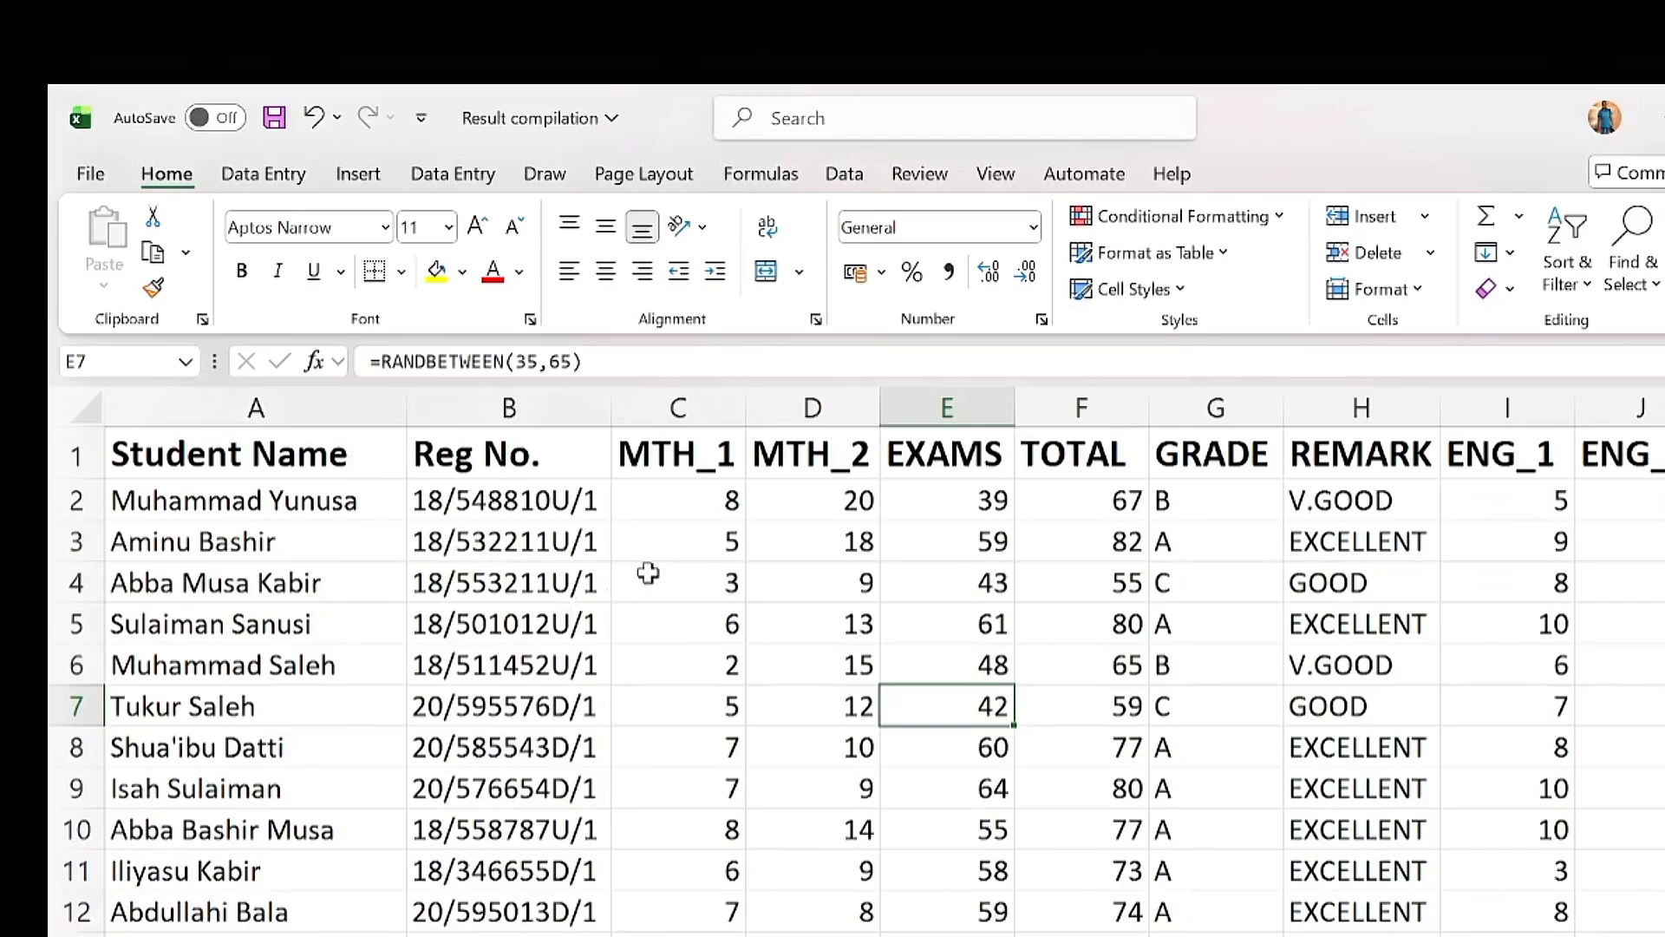
pyautogui.click(685, 450)
pyautogui.click(677, 410)
pyautogui.click(807, 401)
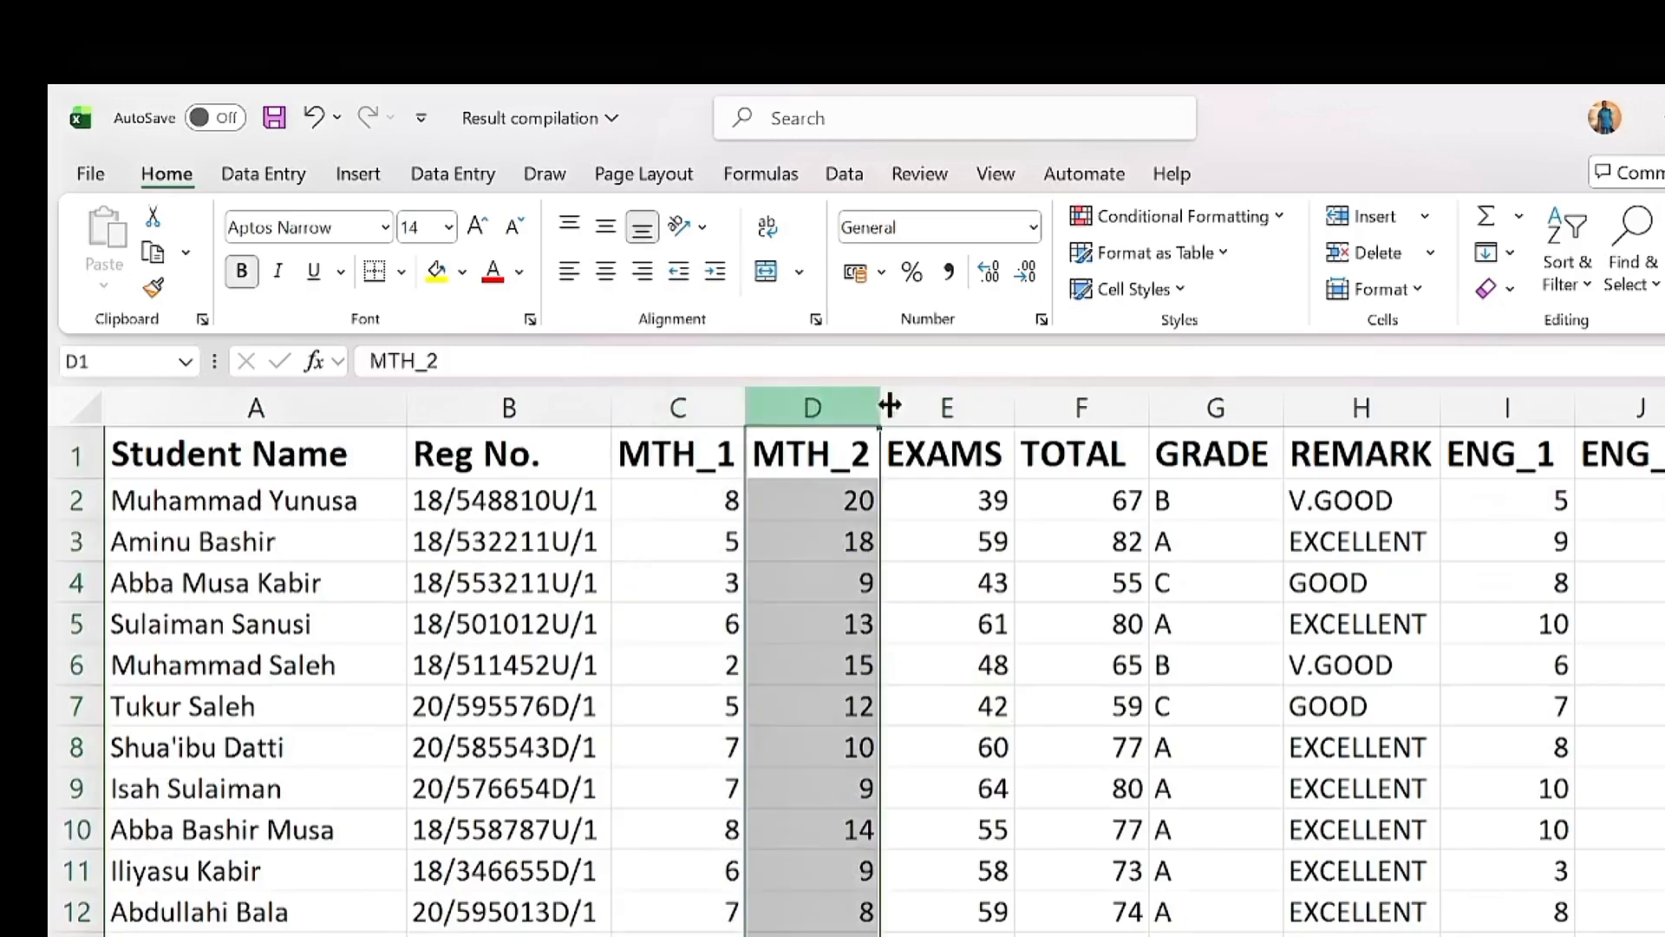
pyautogui.click(902, 401)
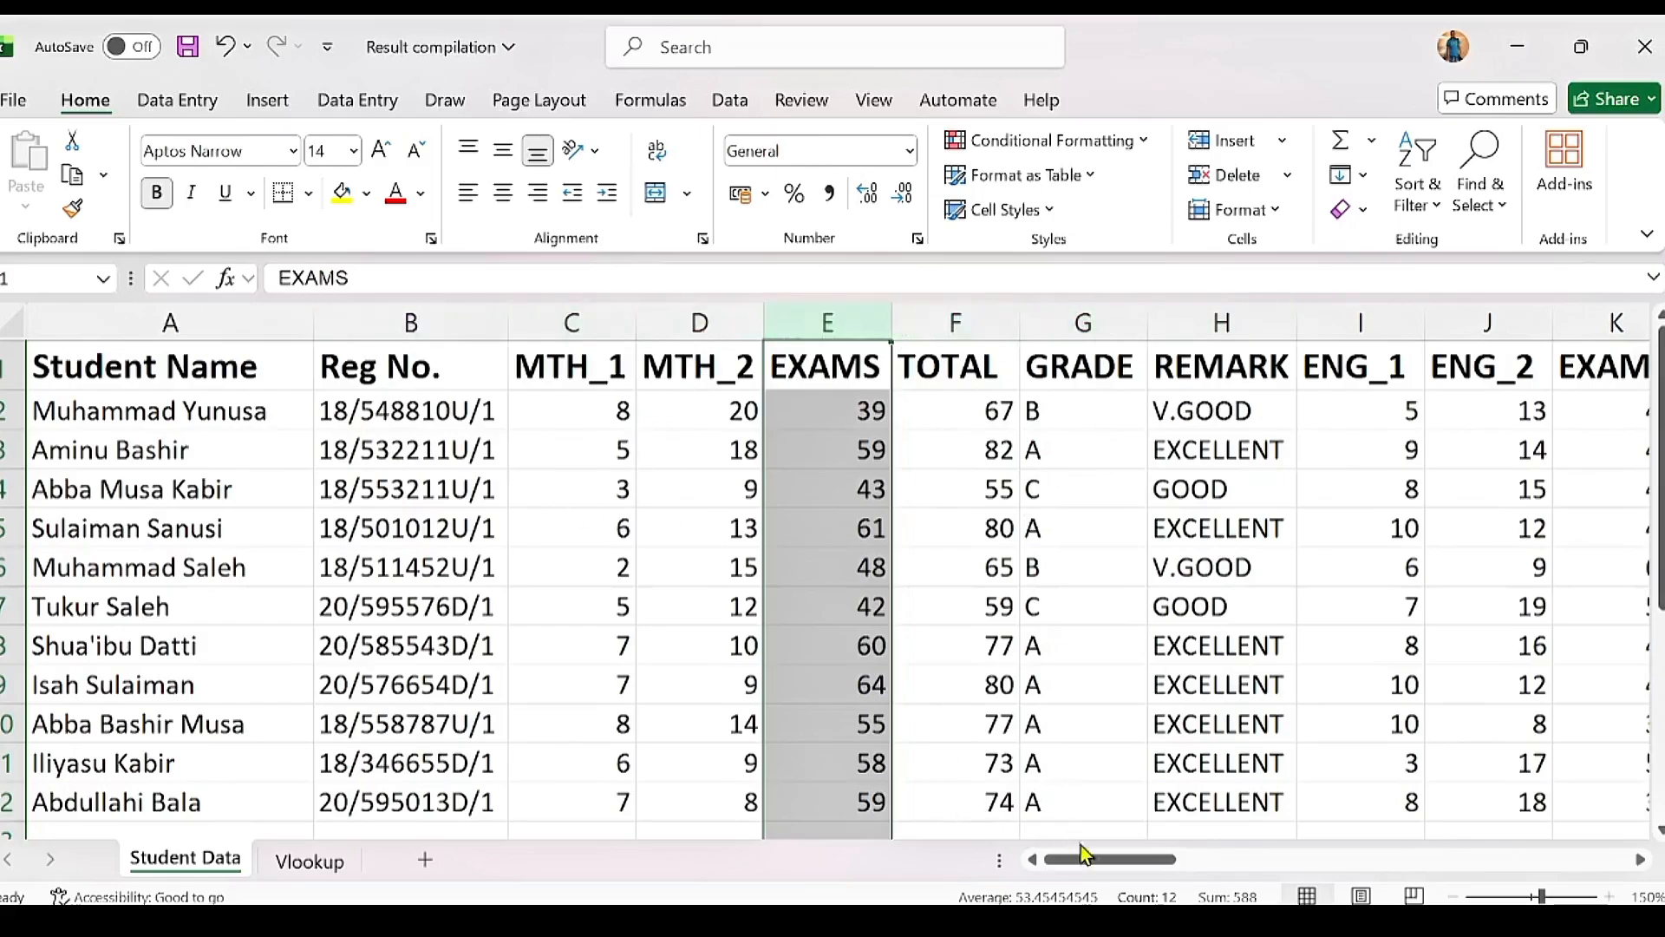
# Step: Inspect the POSITION RANK.EQ formula, then re-enter the third student's name to refresh scores
pyautogui.moveTo(1094, 860); pyautogui.dragTo(1093, 860)
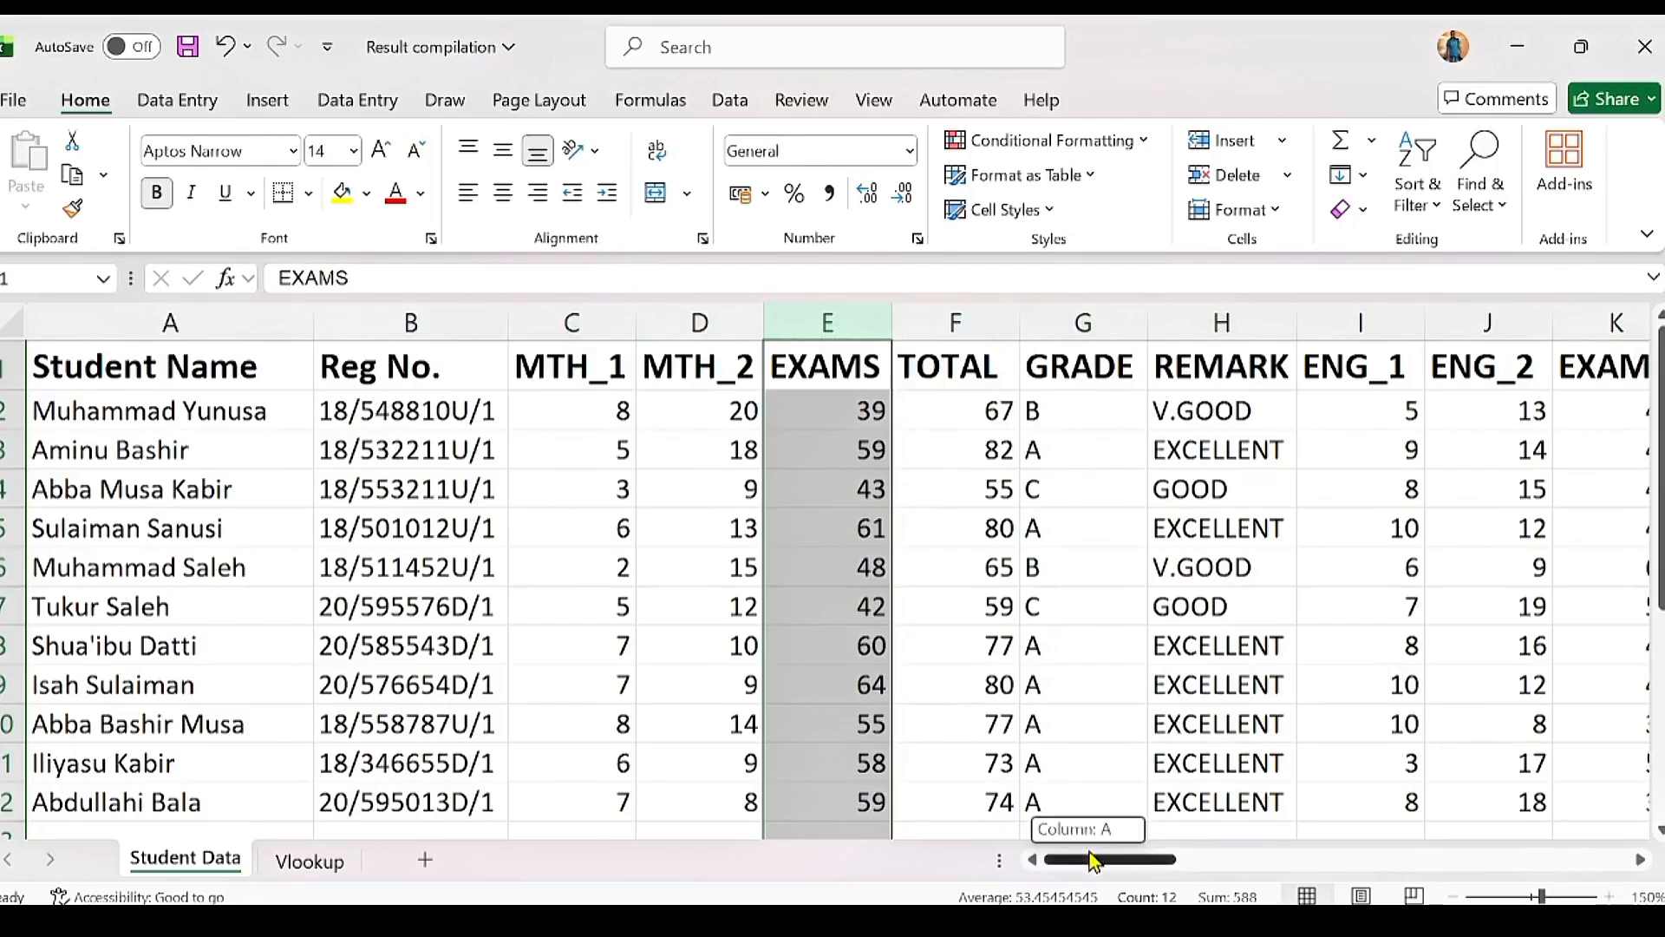
pyautogui.moveTo(1094, 860); pyautogui.dragTo(1284, 858)
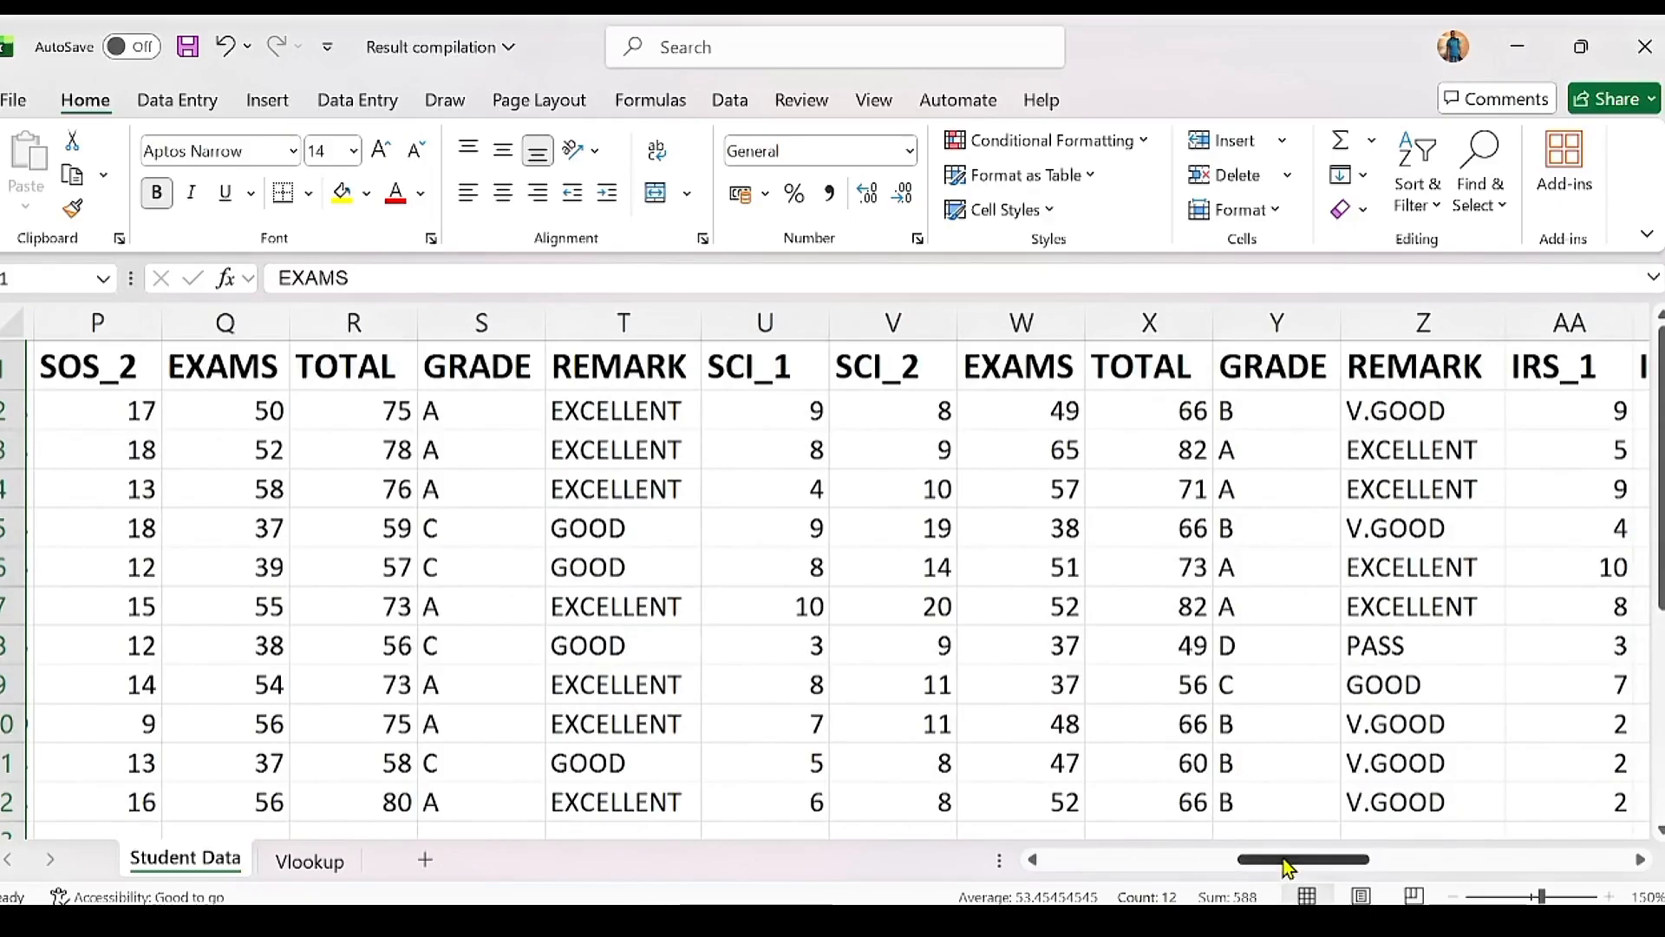
pyautogui.moveTo(1284, 859); pyautogui.dragTo(1568, 857)
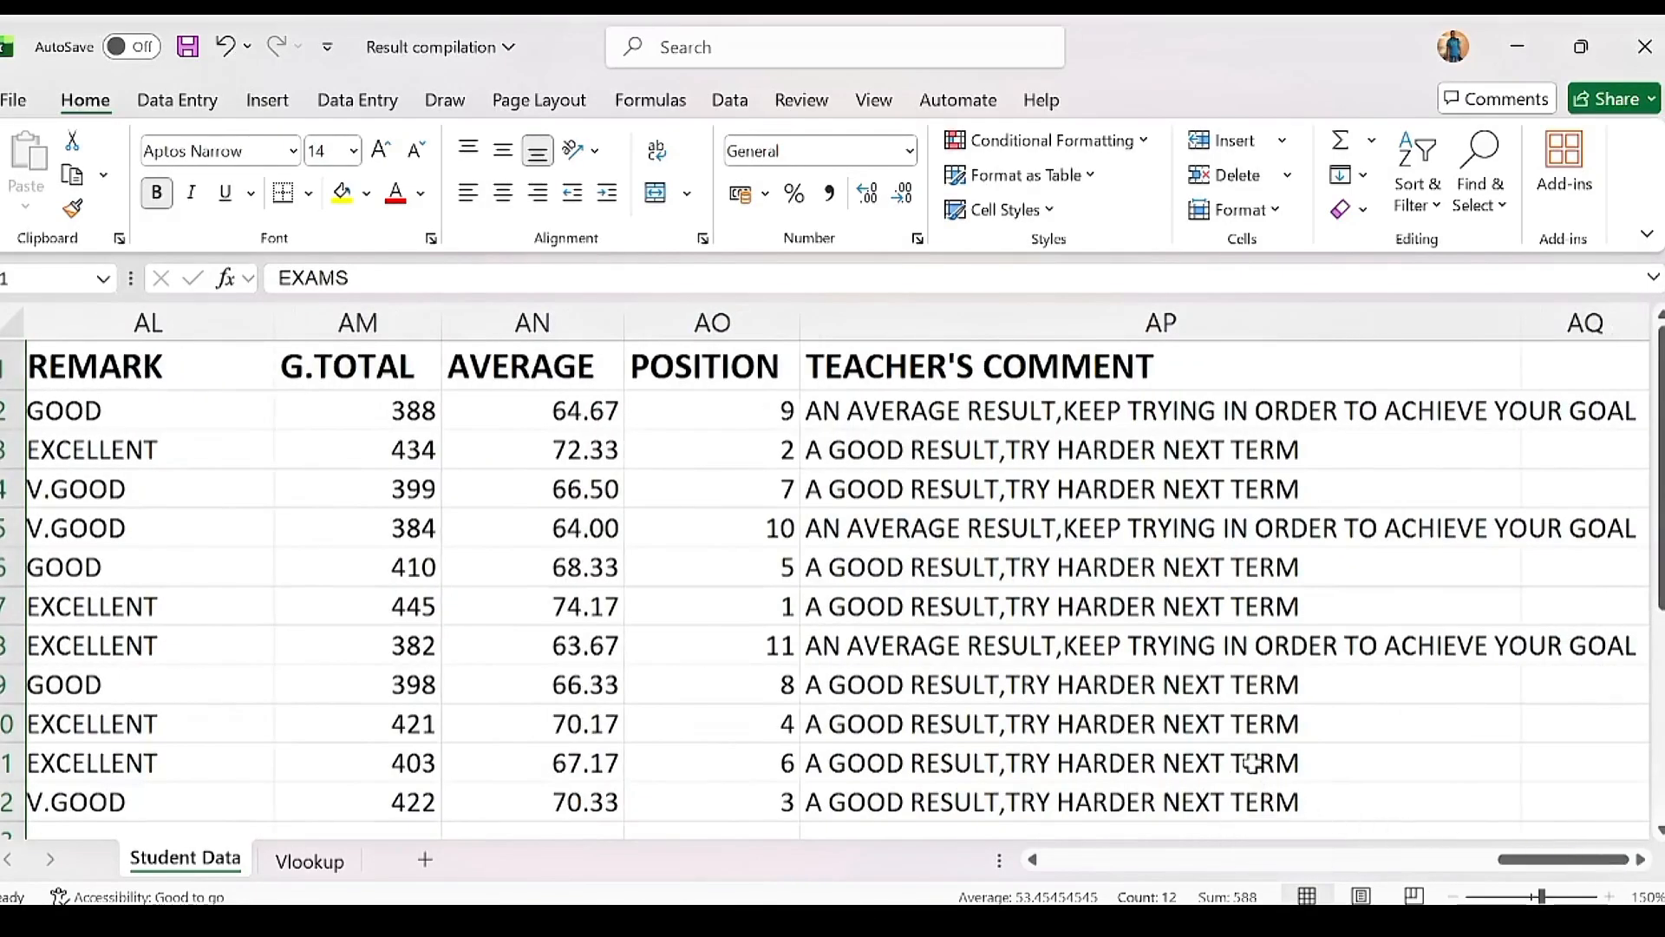
pyautogui.click(752, 413)
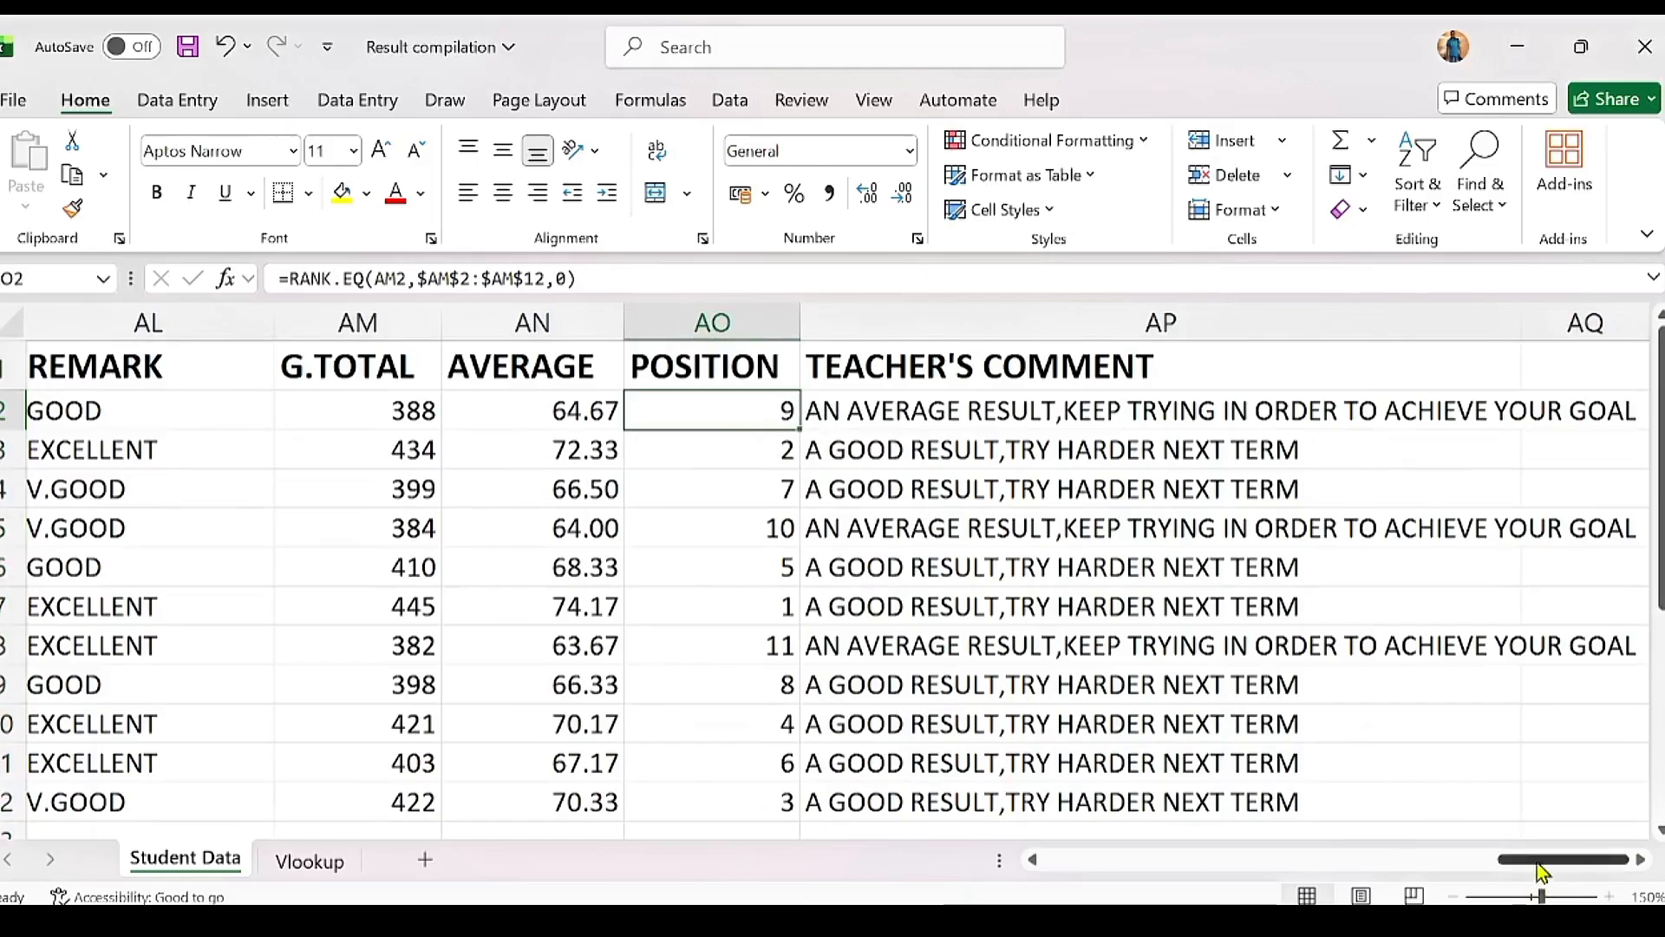
pyautogui.moveTo(1540, 872); pyautogui.dragTo(919, 813)
pyautogui.click(284, 500)
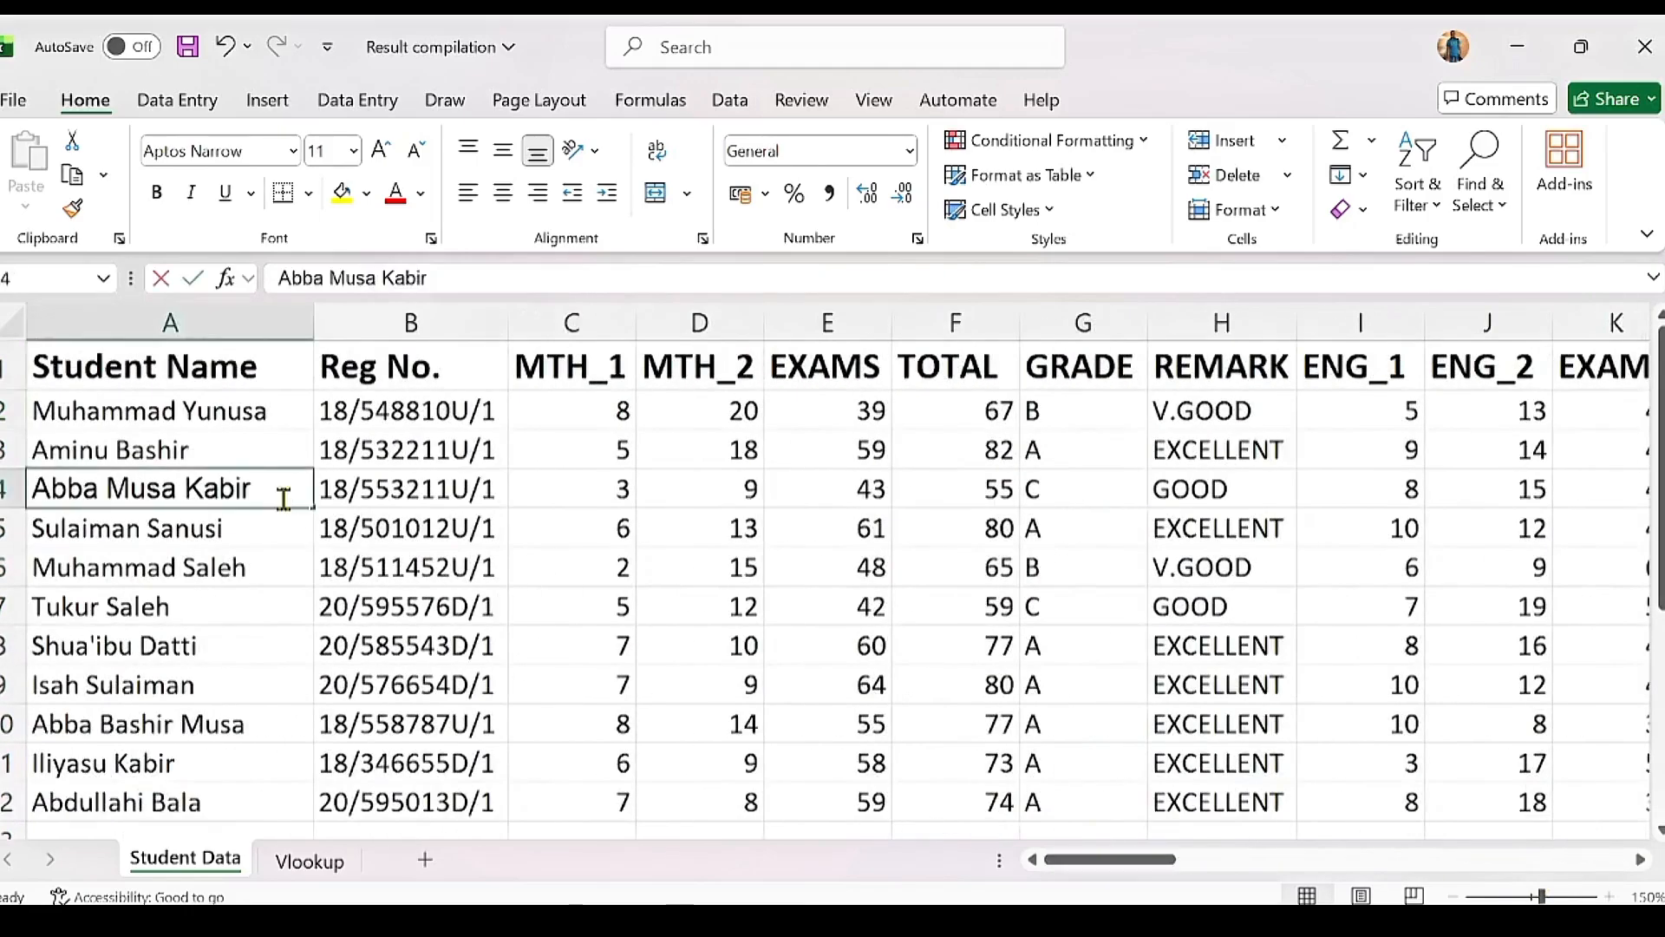
pyautogui.doubleClick(284, 500)
pyautogui.press('Return')
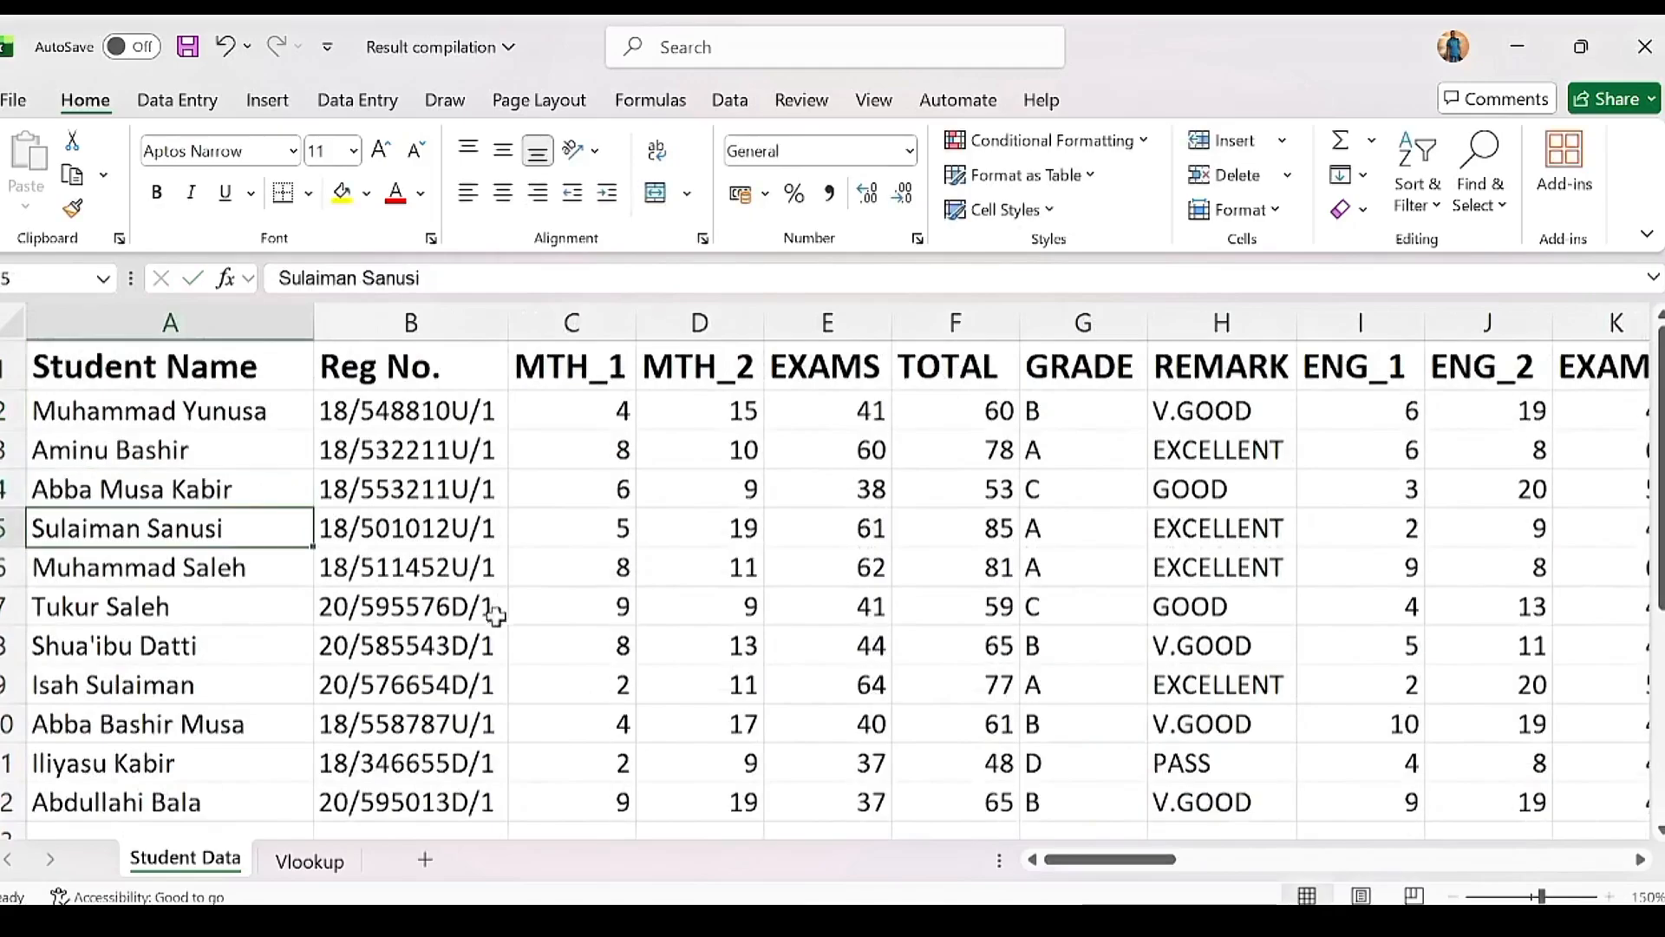
pyautogui.moveTo(1090, 856); pyautogui.dragTo(1641, 769)
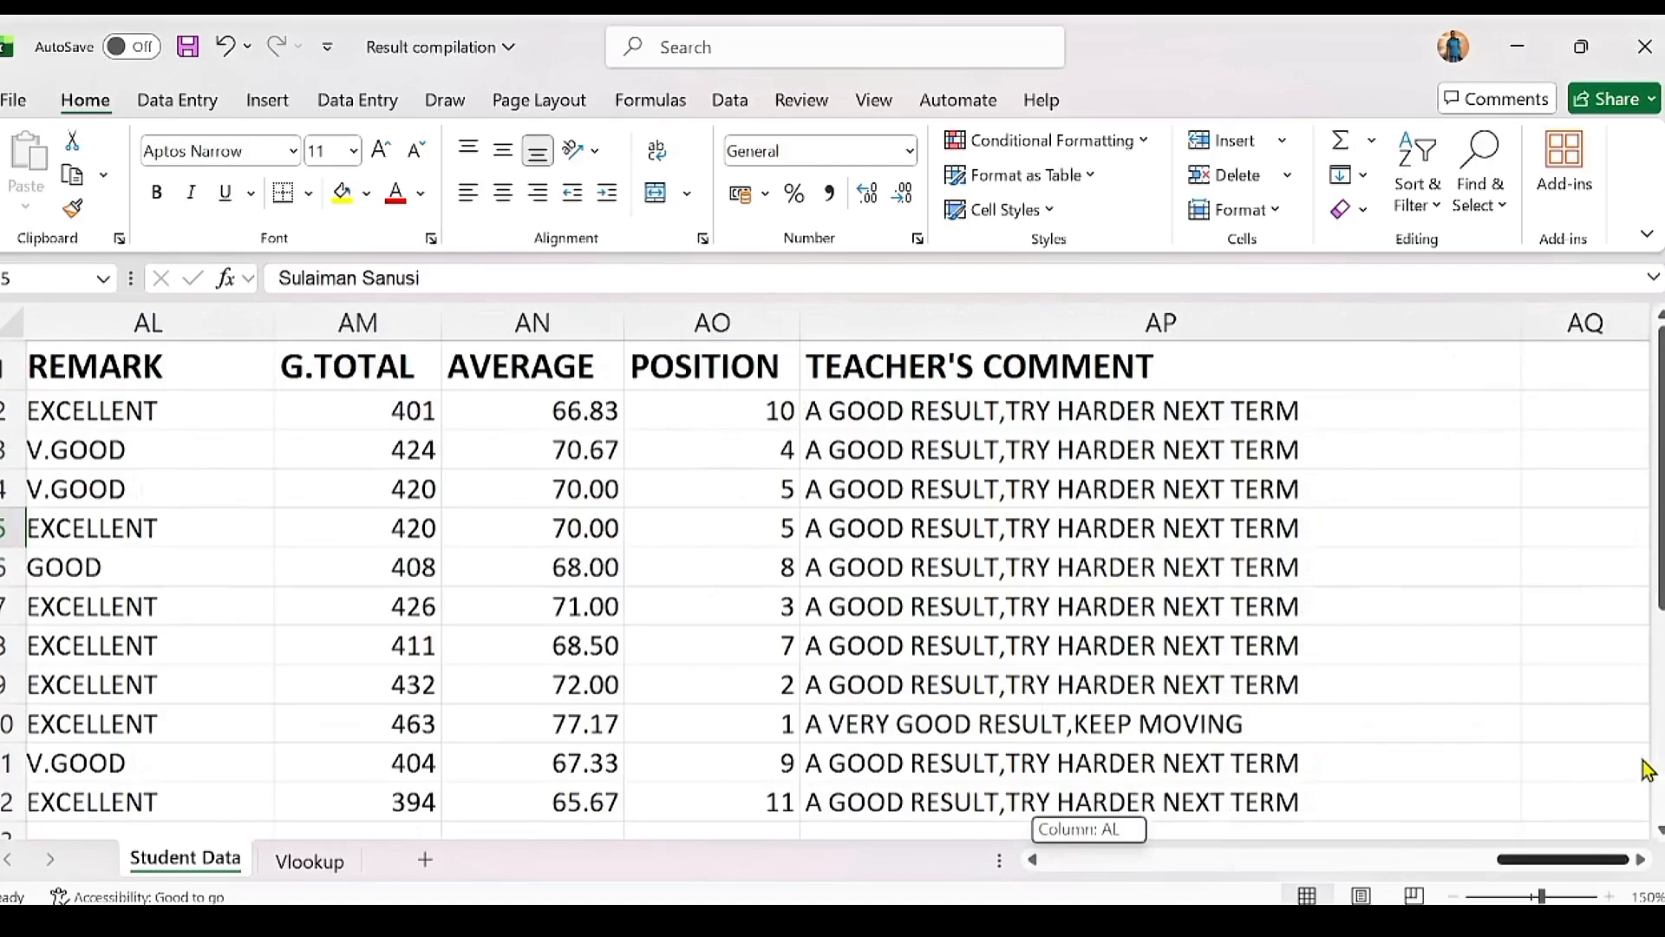
# Step: Type the headings Name, Position and Average into AR2:AT2 and select them
pyautogui.click(1402, 444)
pyautogui.press('Right')
pyautogui.press('Right')
pyautogui.press('Right')
pyautogui.press('Right')
pyautogui.press('Right')
pyautogui.press('Right')
pyautogui.press('Right')
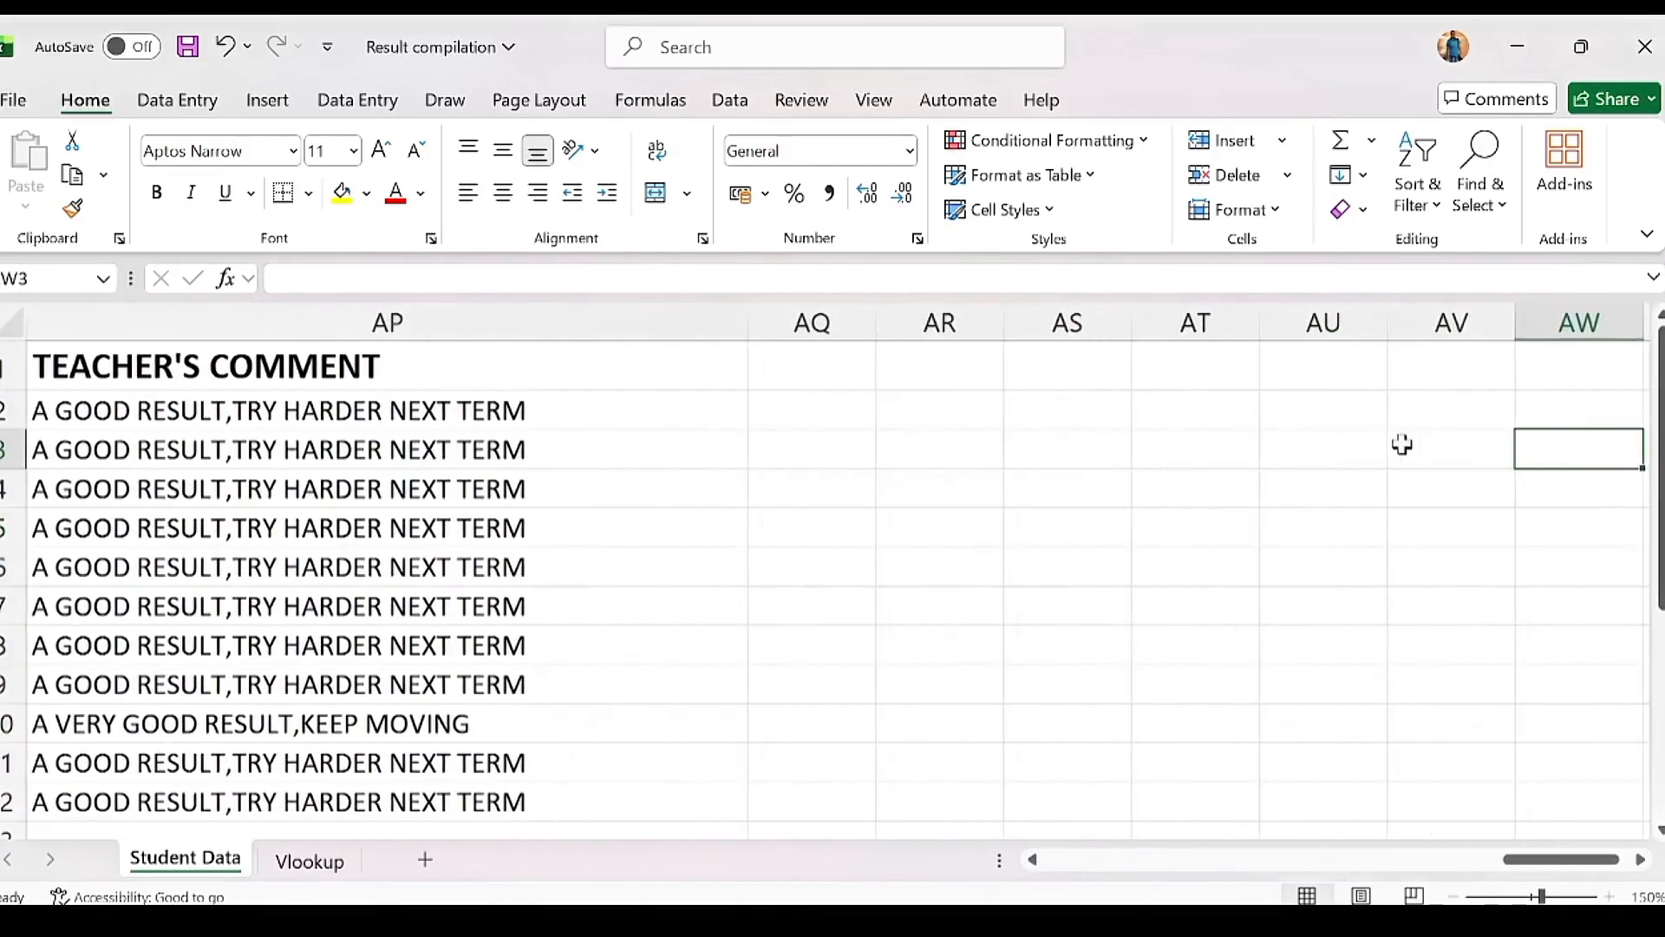
pyautogui.click(930, 410)
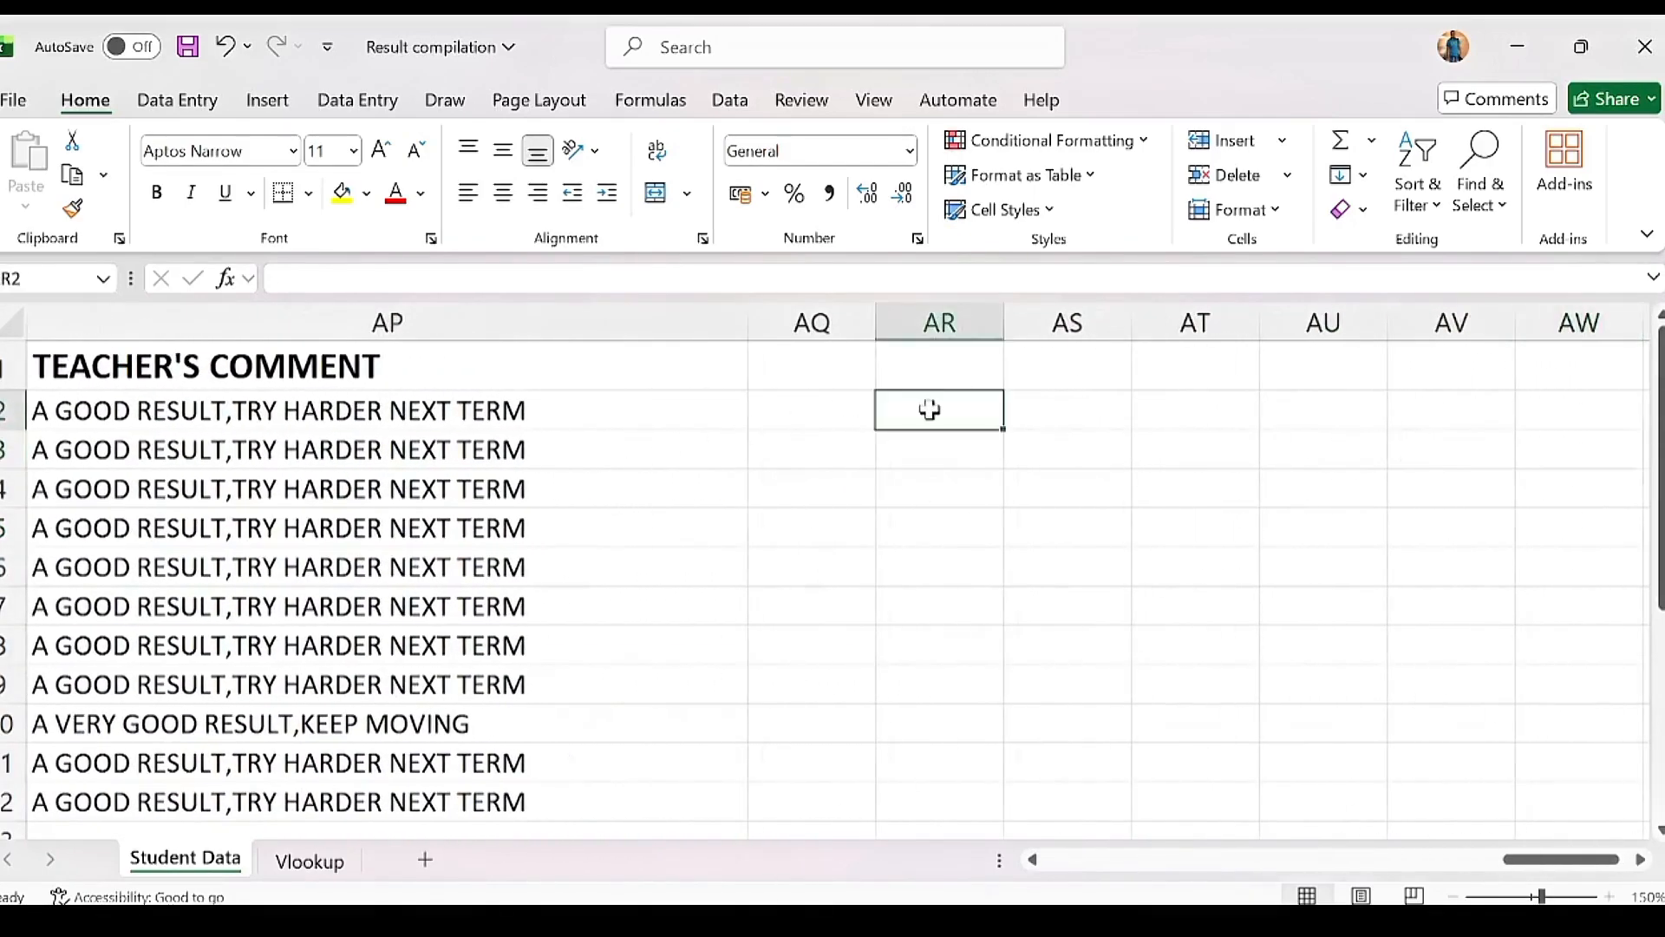
pyautogui.write('Nmae')
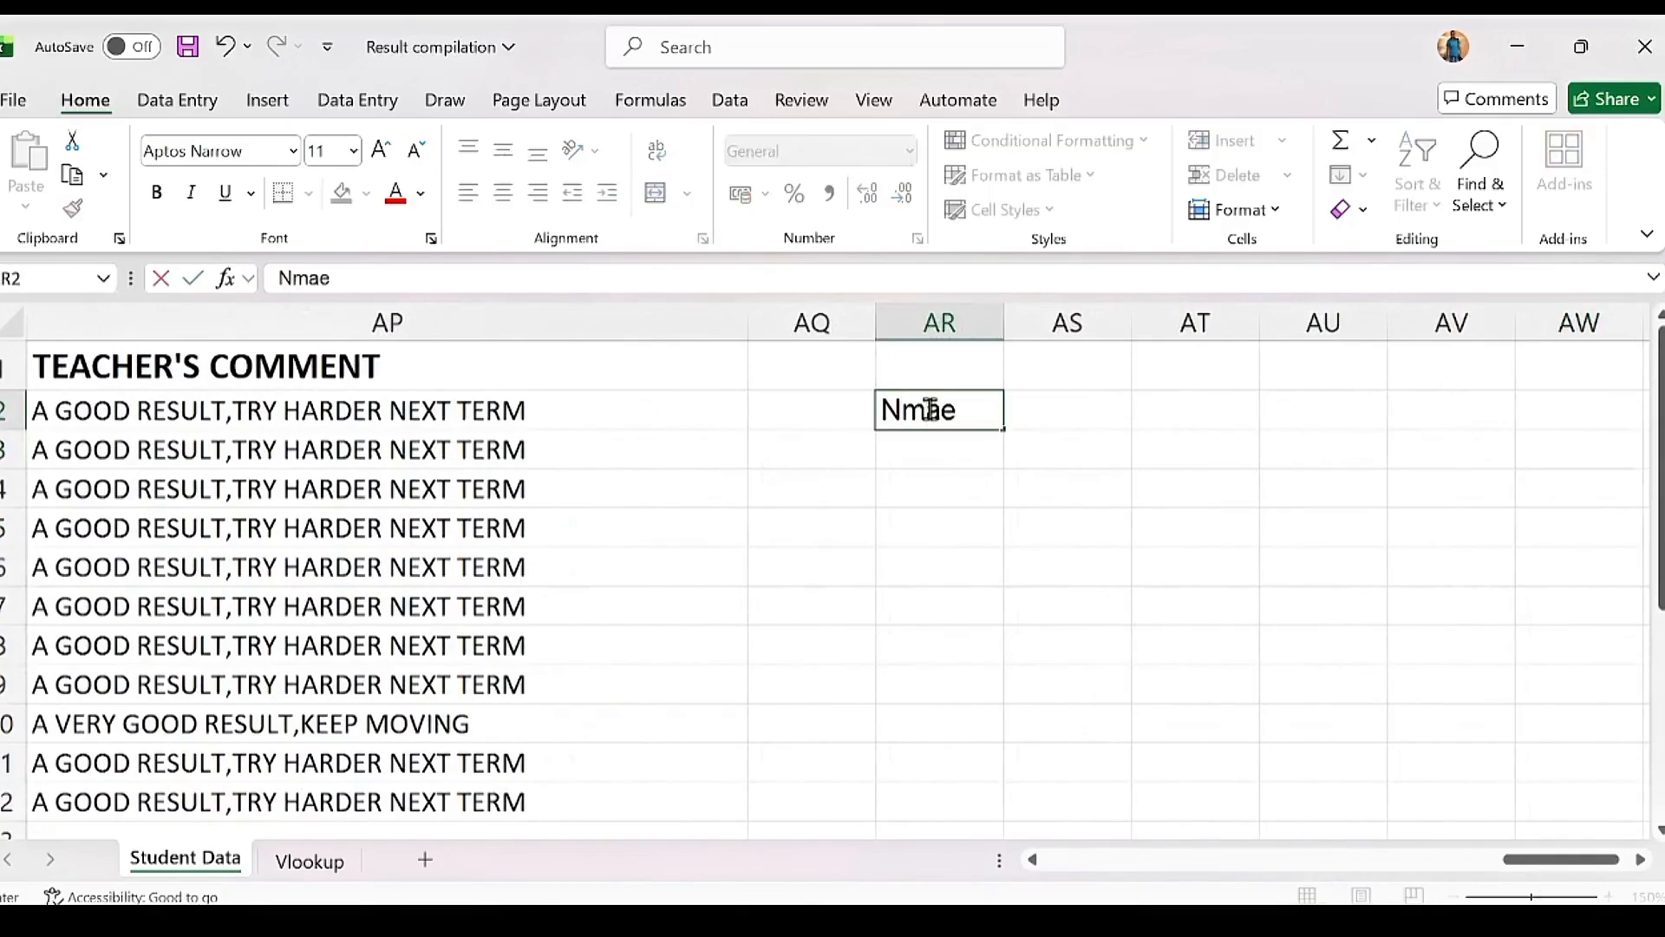
pyautogui.press('BackSpace')
pyautogui.press('BackSpace')
pyautogui.press('BackSpace')
pyautogui.write('ame')
pyautogui.press('Tab')
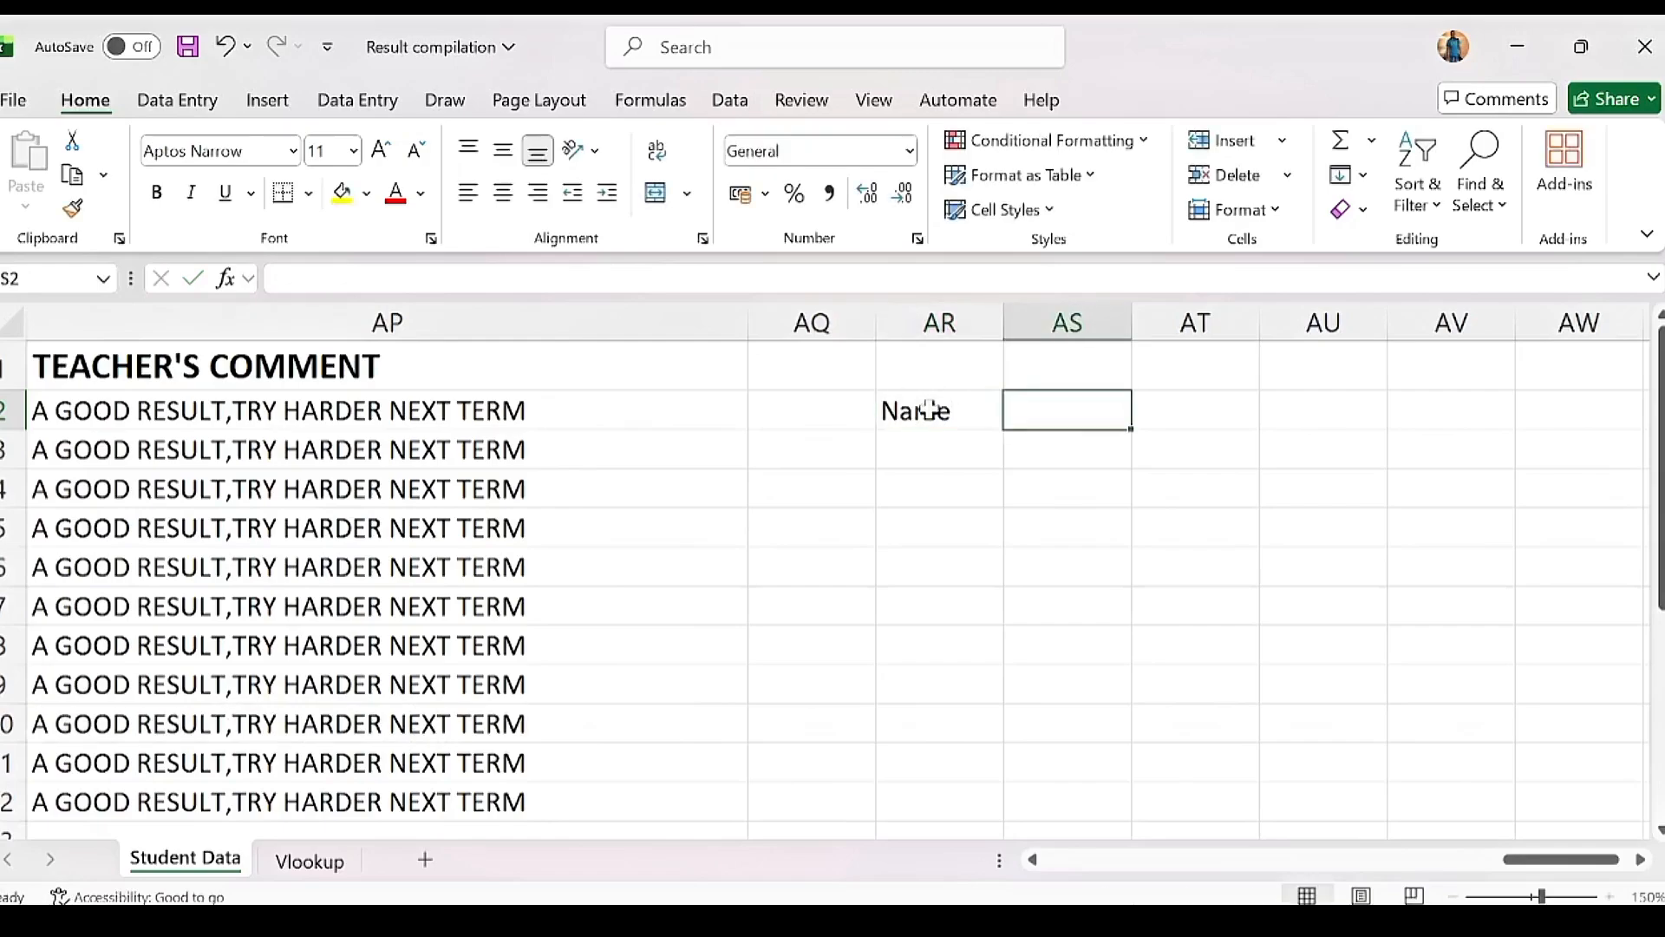
pyautogui.write('Position')
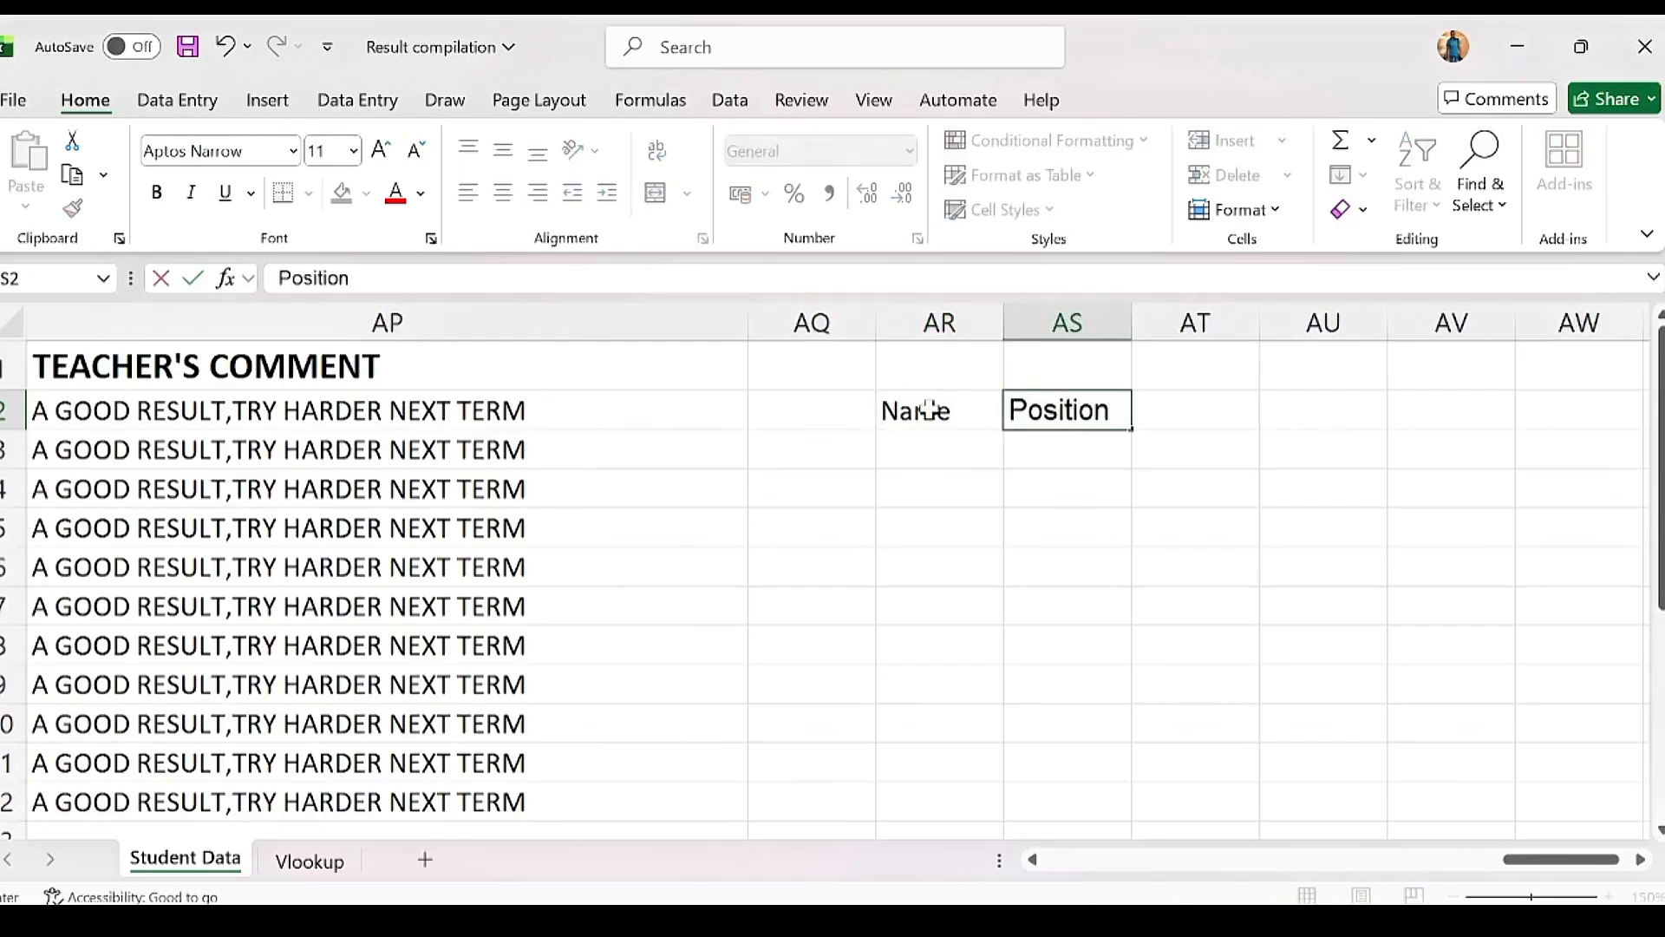
pyautogui.press('Tab')
pyautogui.write('Average')
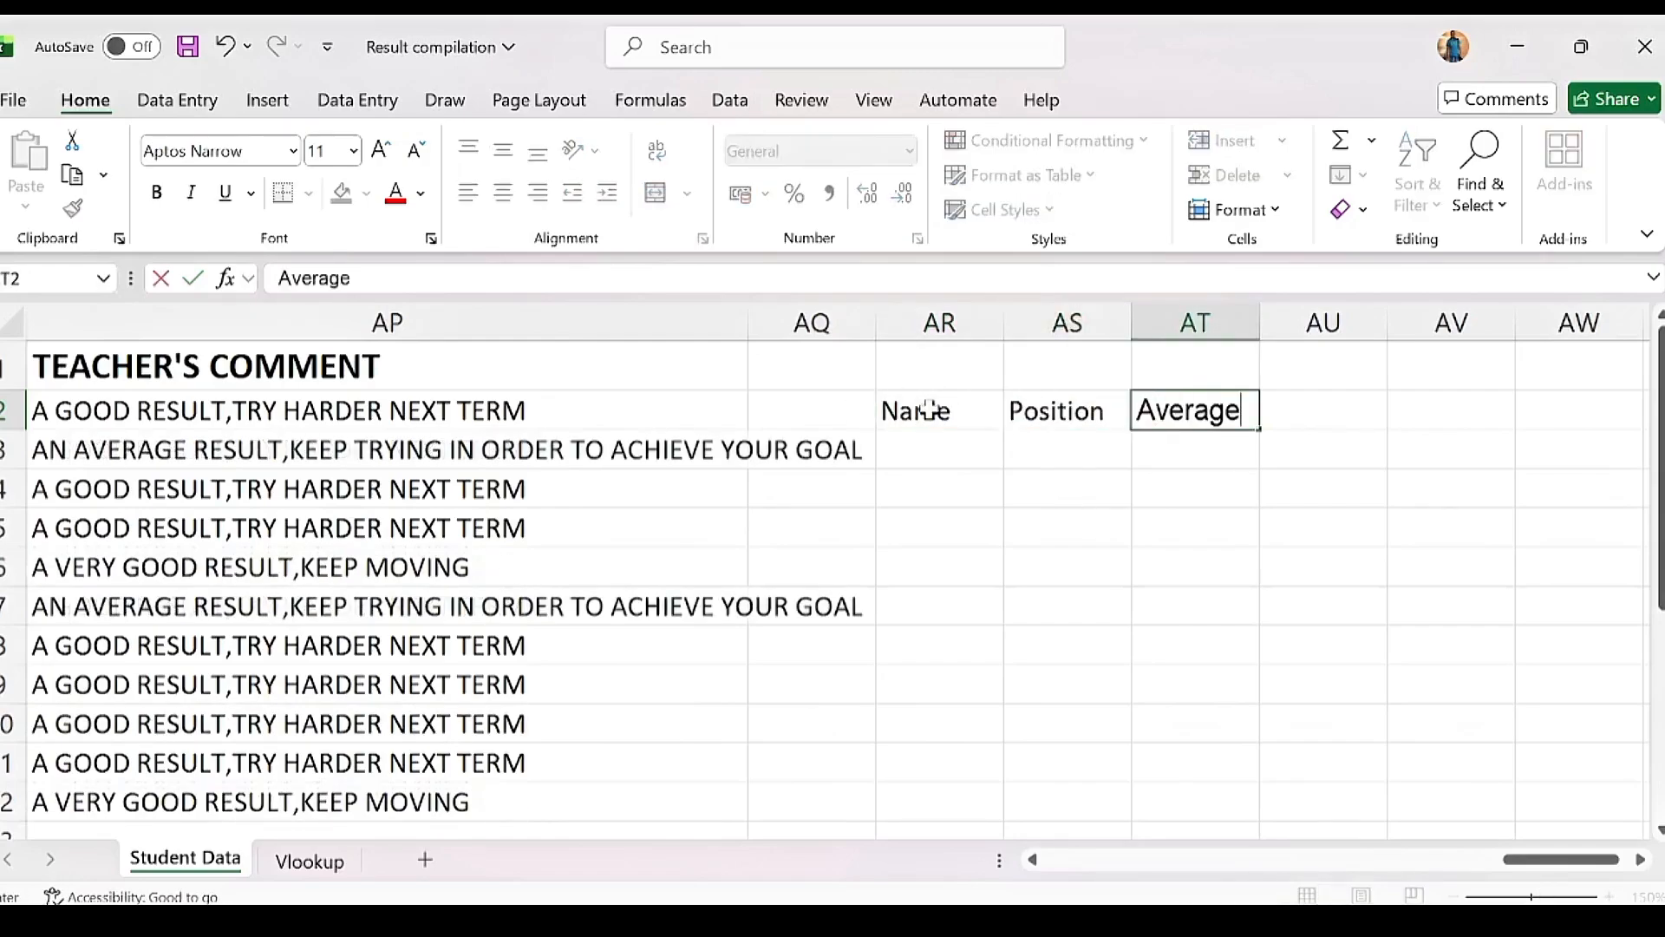
pyautogui.press('Return')
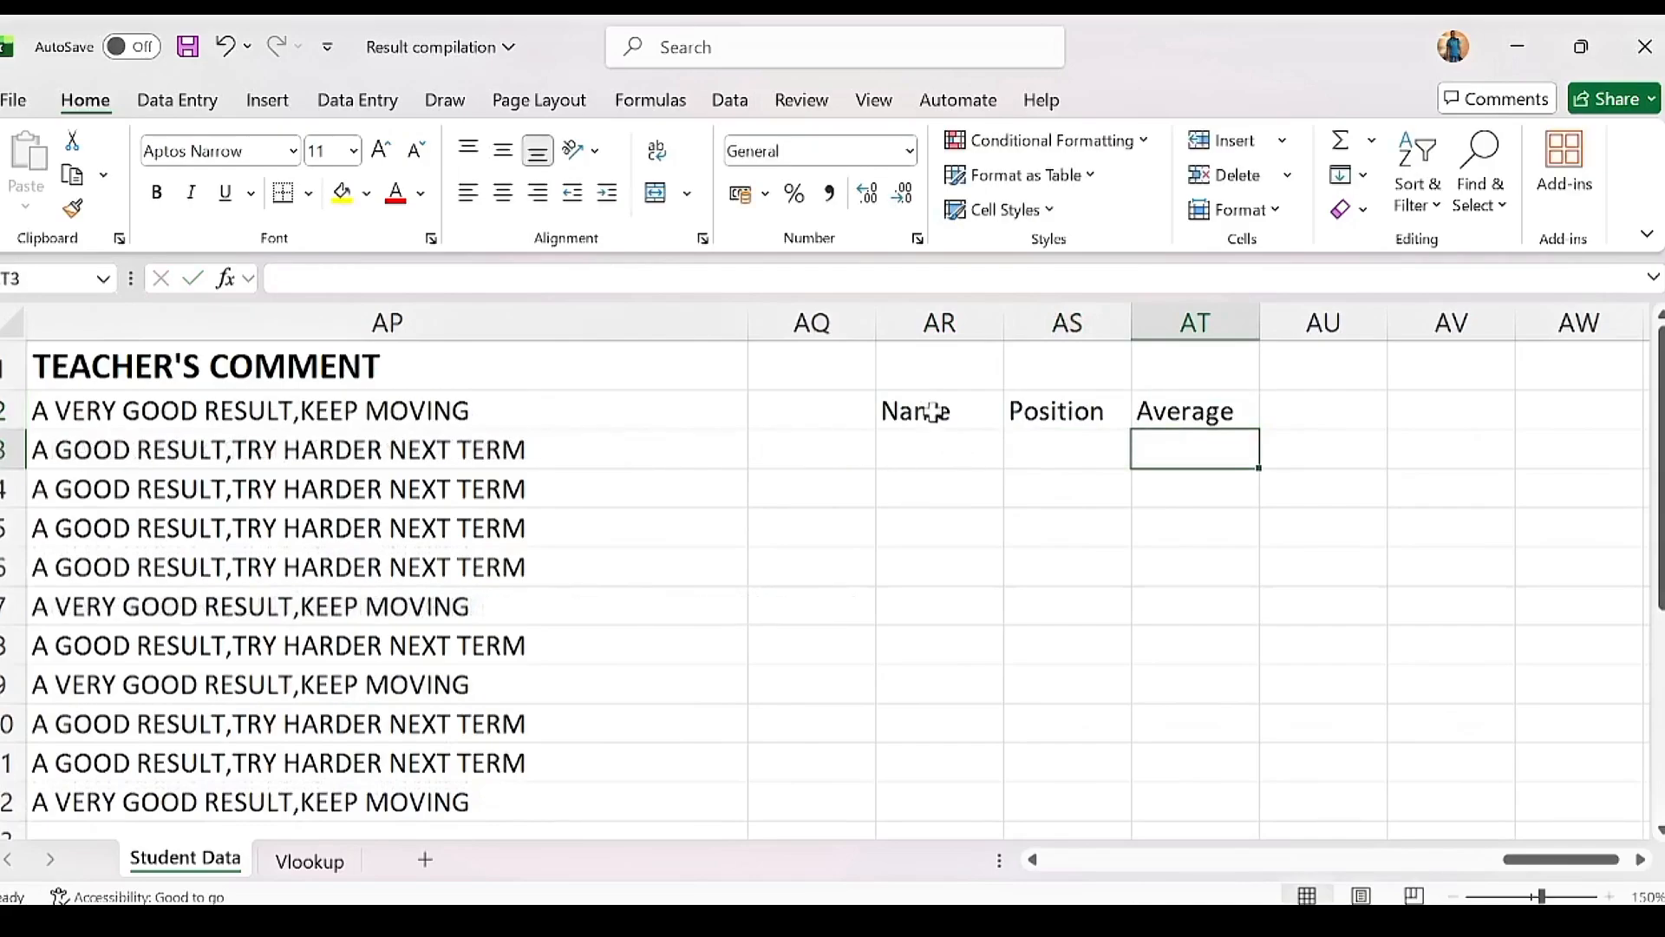
pyautogui.click(932, 411)
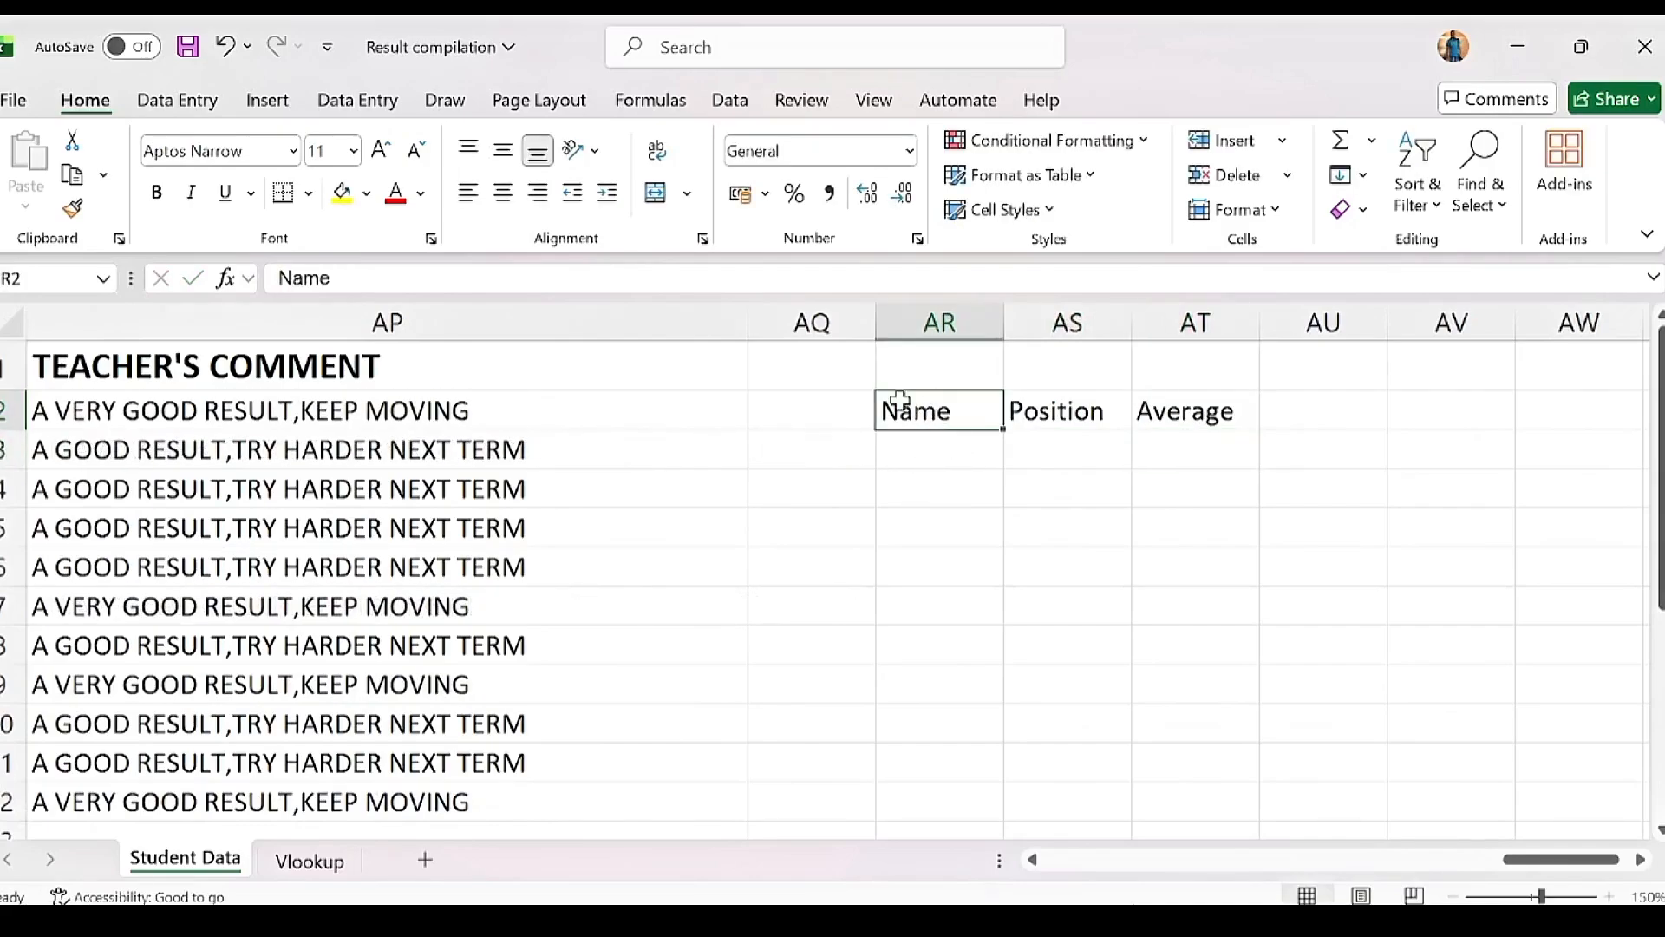
pyautogui.moveTo(896, 398); pyautogui.dragTo(1172, 395)
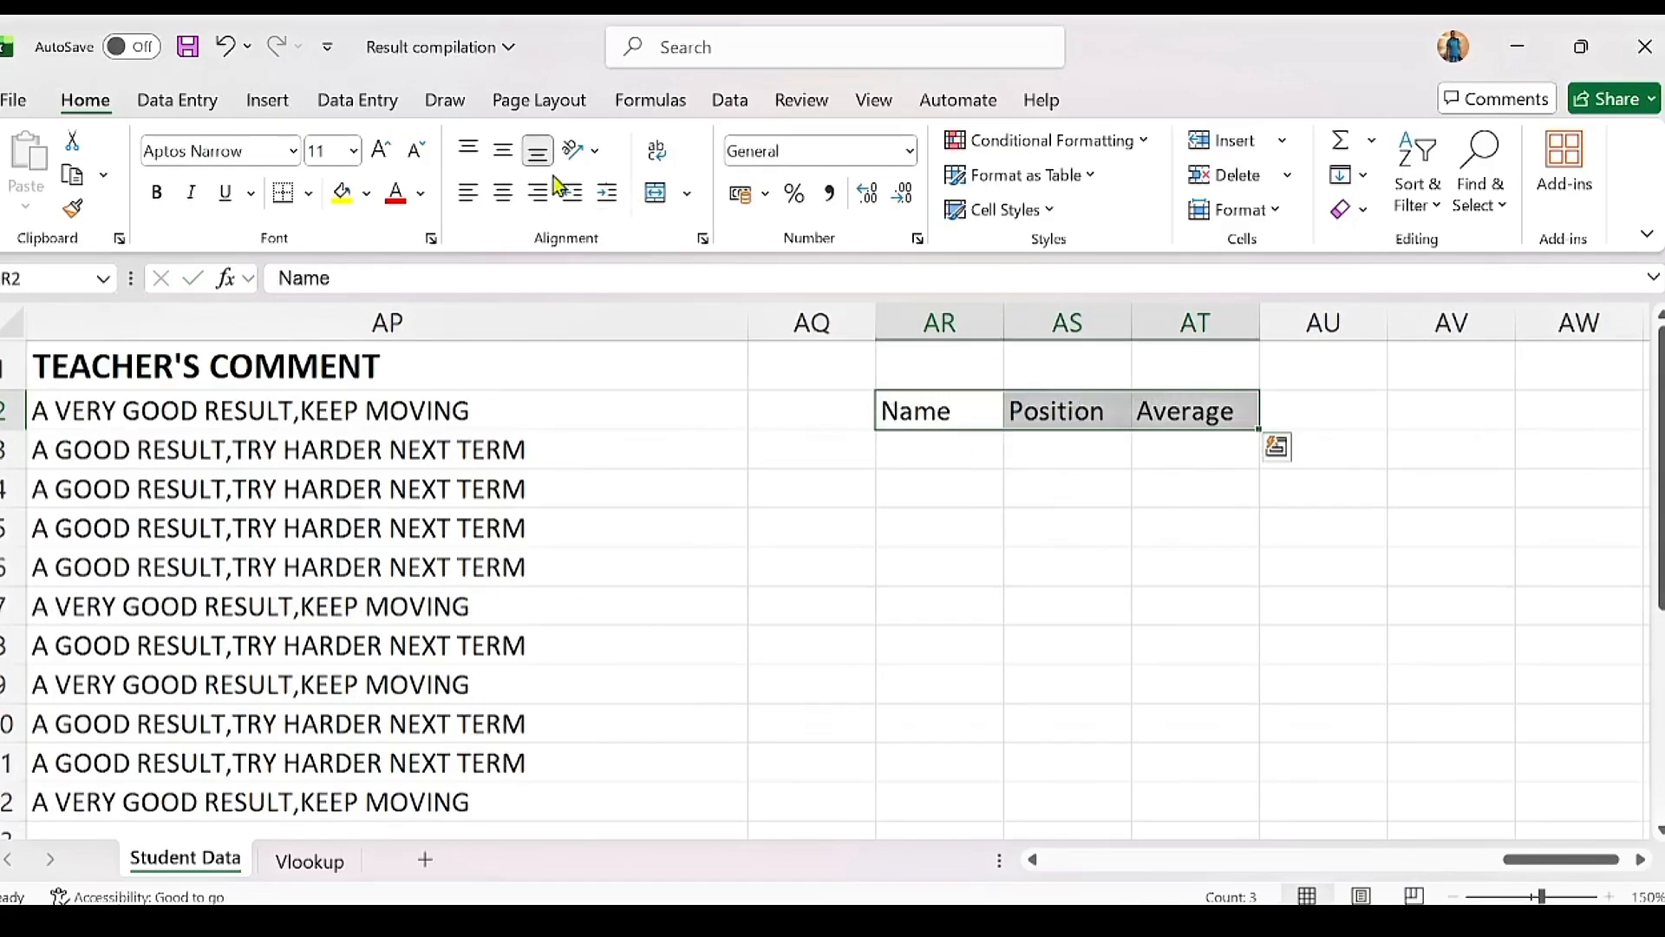
# Step: Bold the three headings, widen column AR for names and narrow column AQ
pyautogui.click(153, 193)
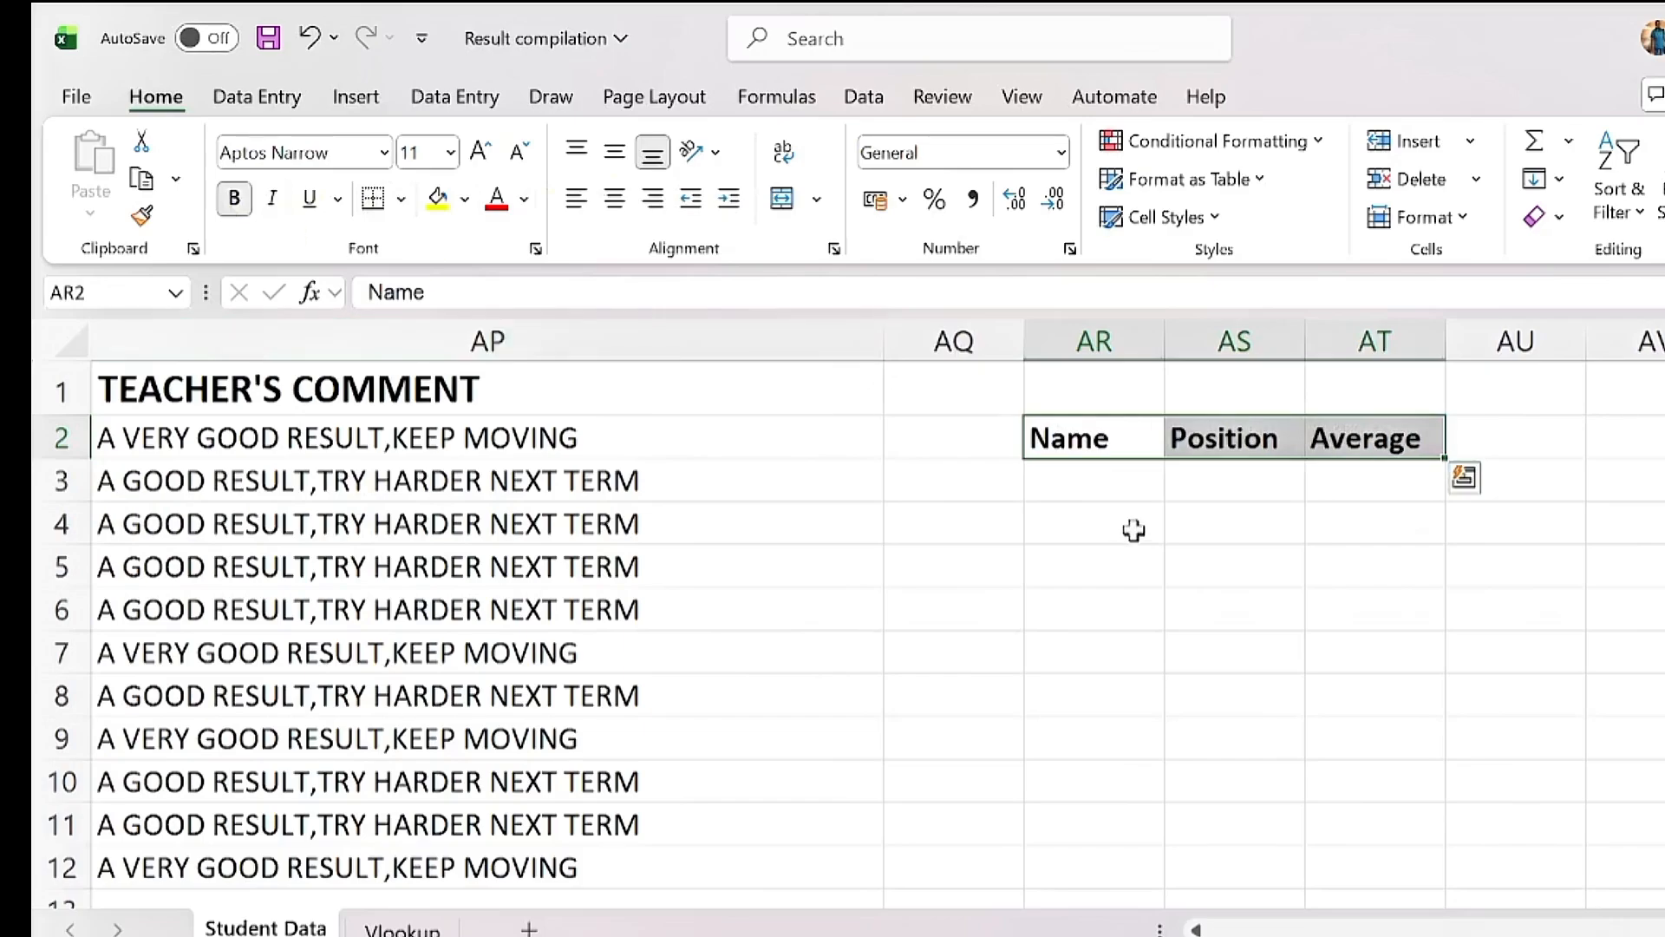
pyautogui.moveTo(1171, 335); pyautogui.dragTo(1310, 345)
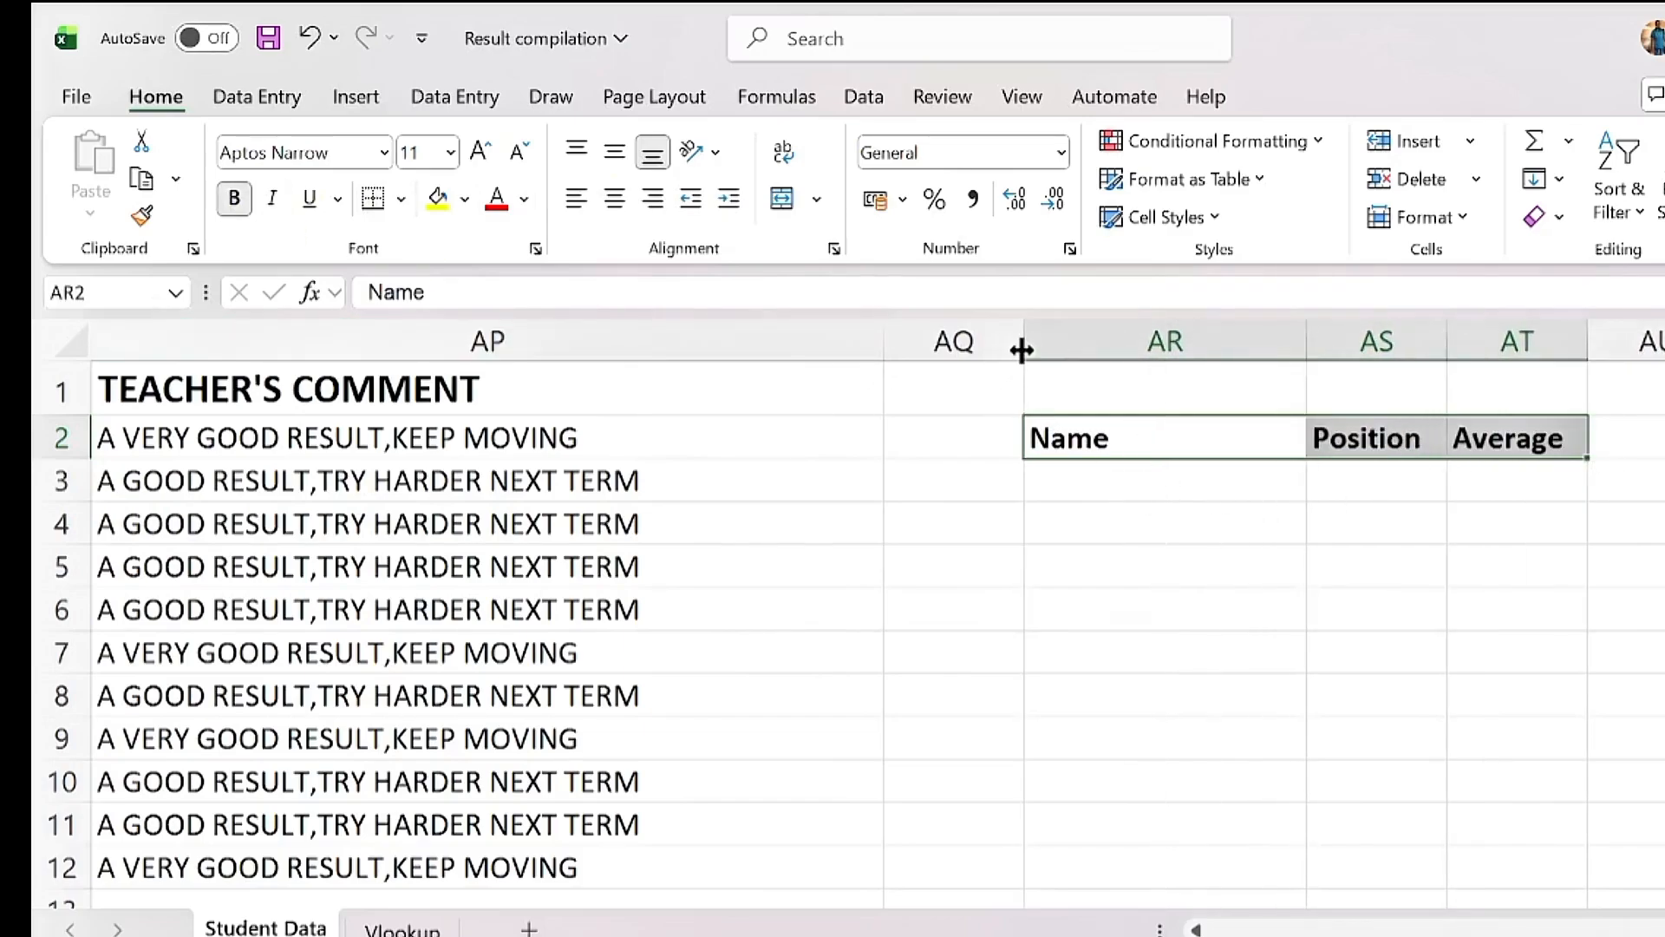
pyautogui.moveTo(1023, 345); pyautogui.dragTo(928, 342)
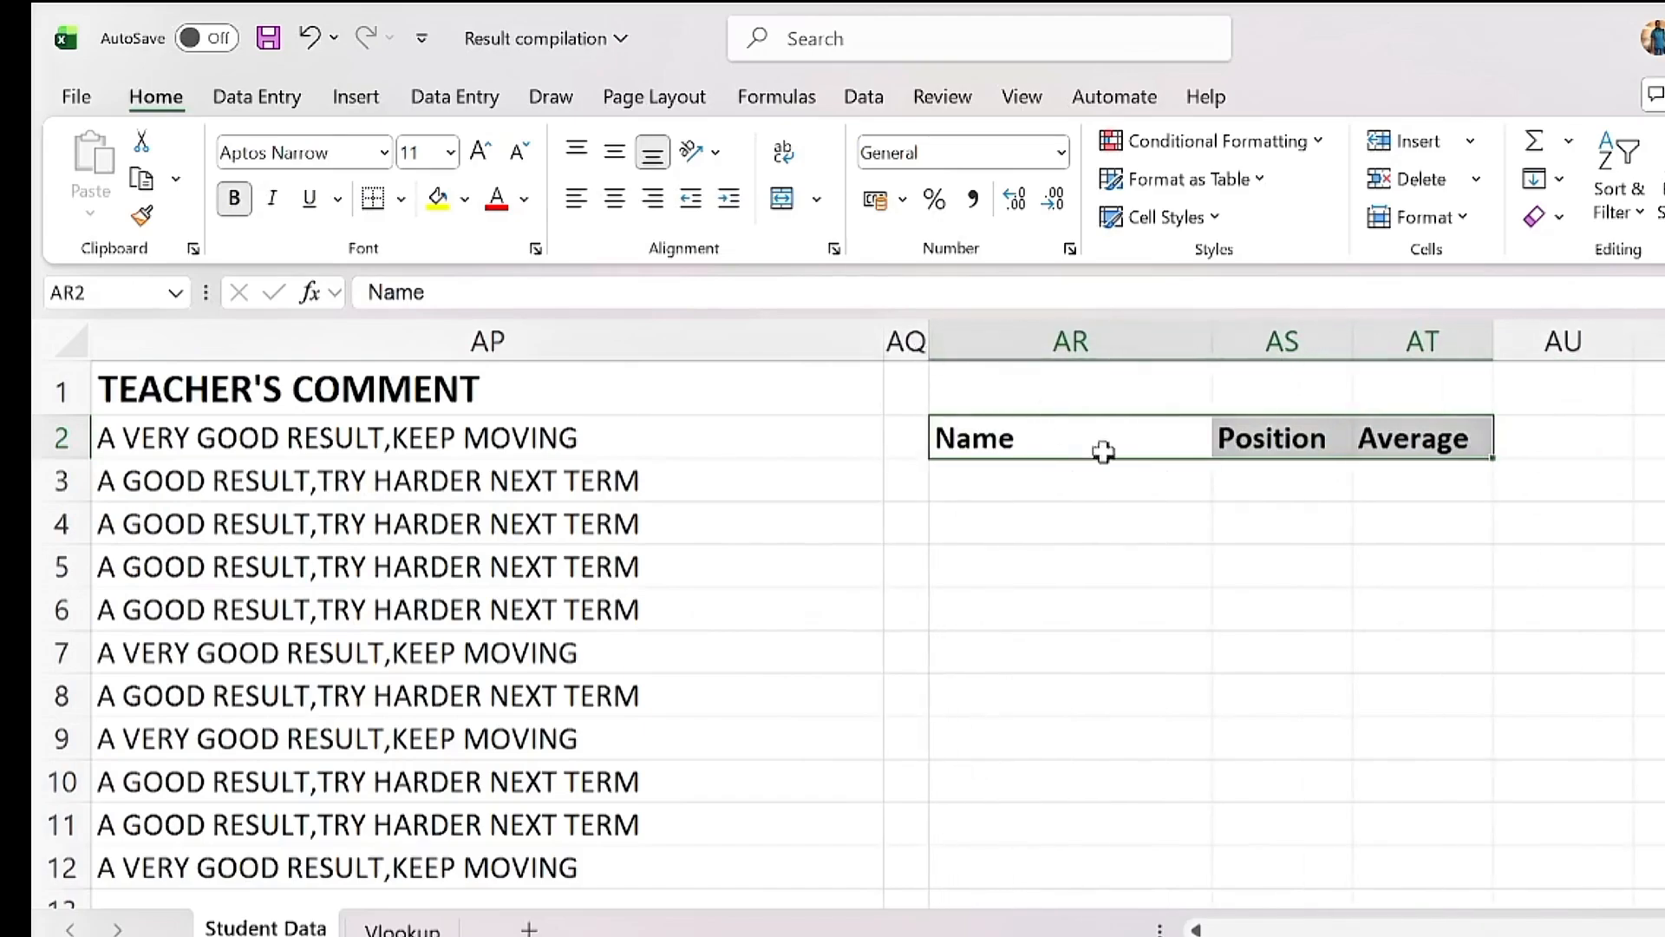
pyautogui.moveTo(1209, 342); pyautogui.dragTo(1415, 346)
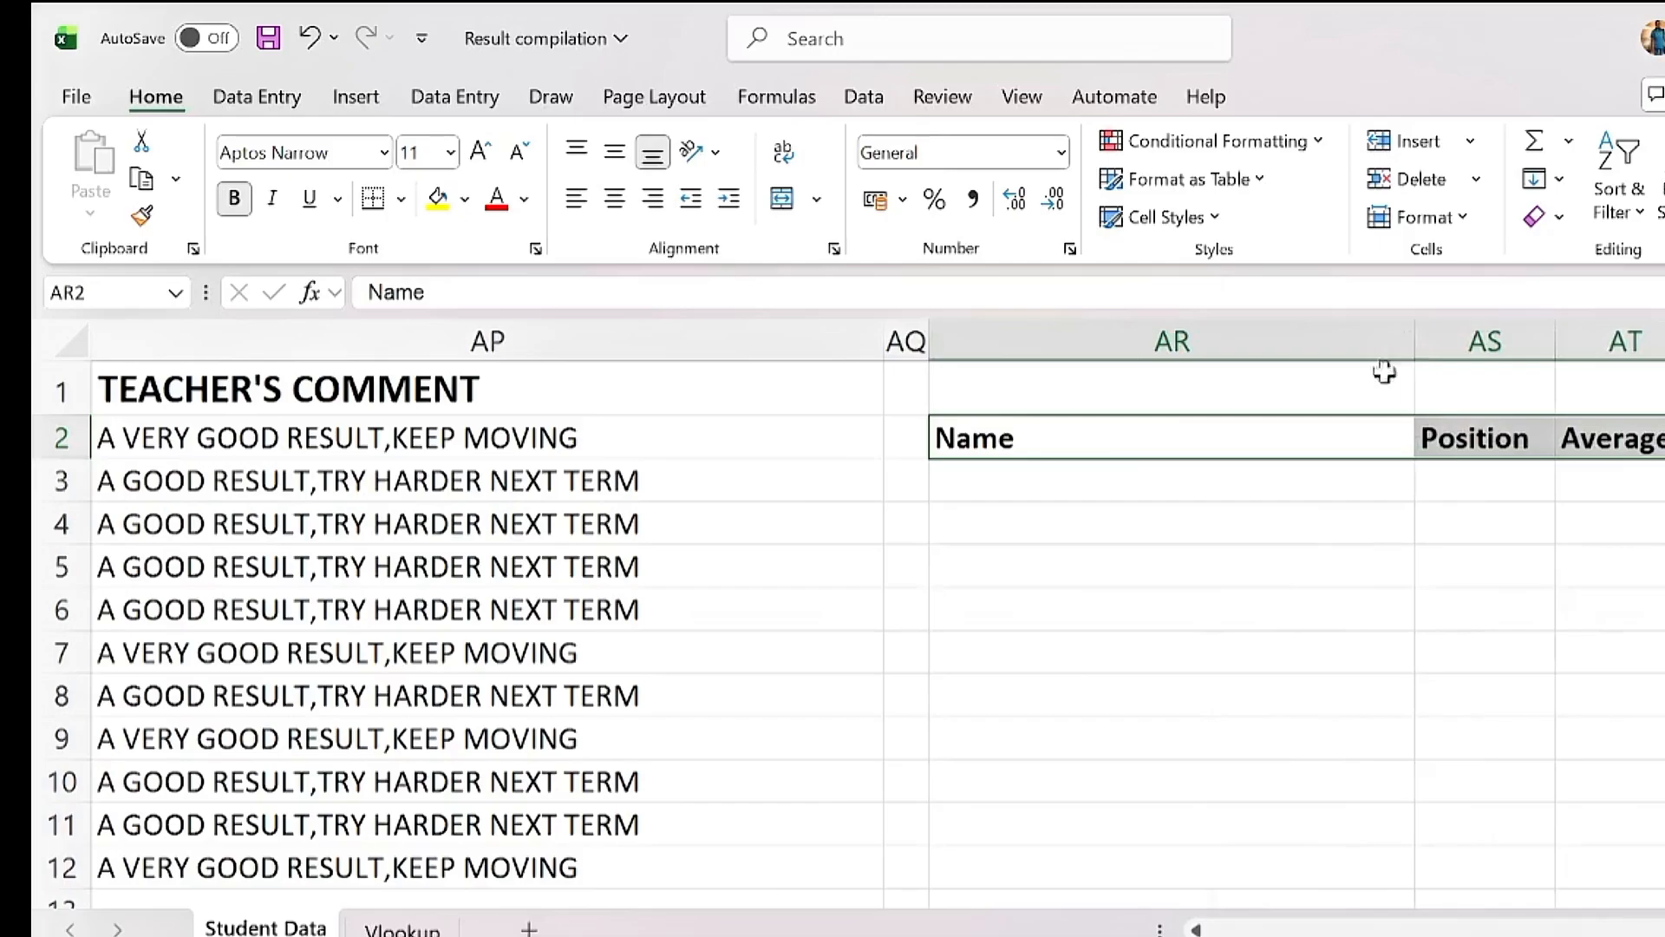
pyautogui.click(1127, 481)
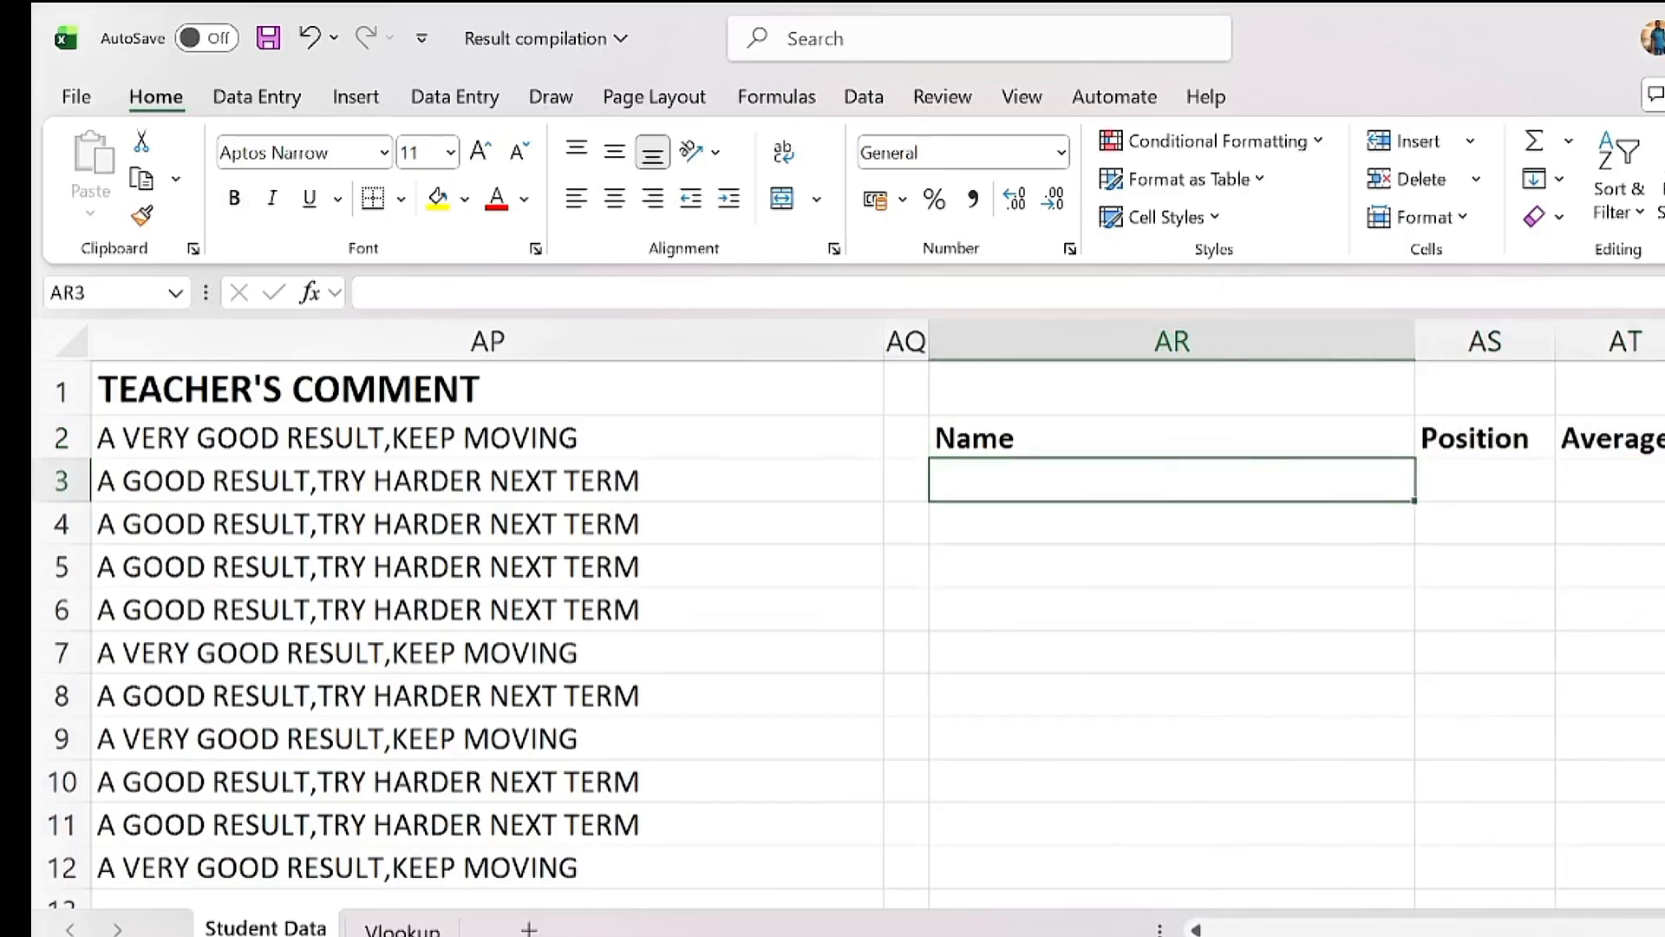
pyautogui.moveTo(1660, 928); pyautogui.dragTo(1227, 923)
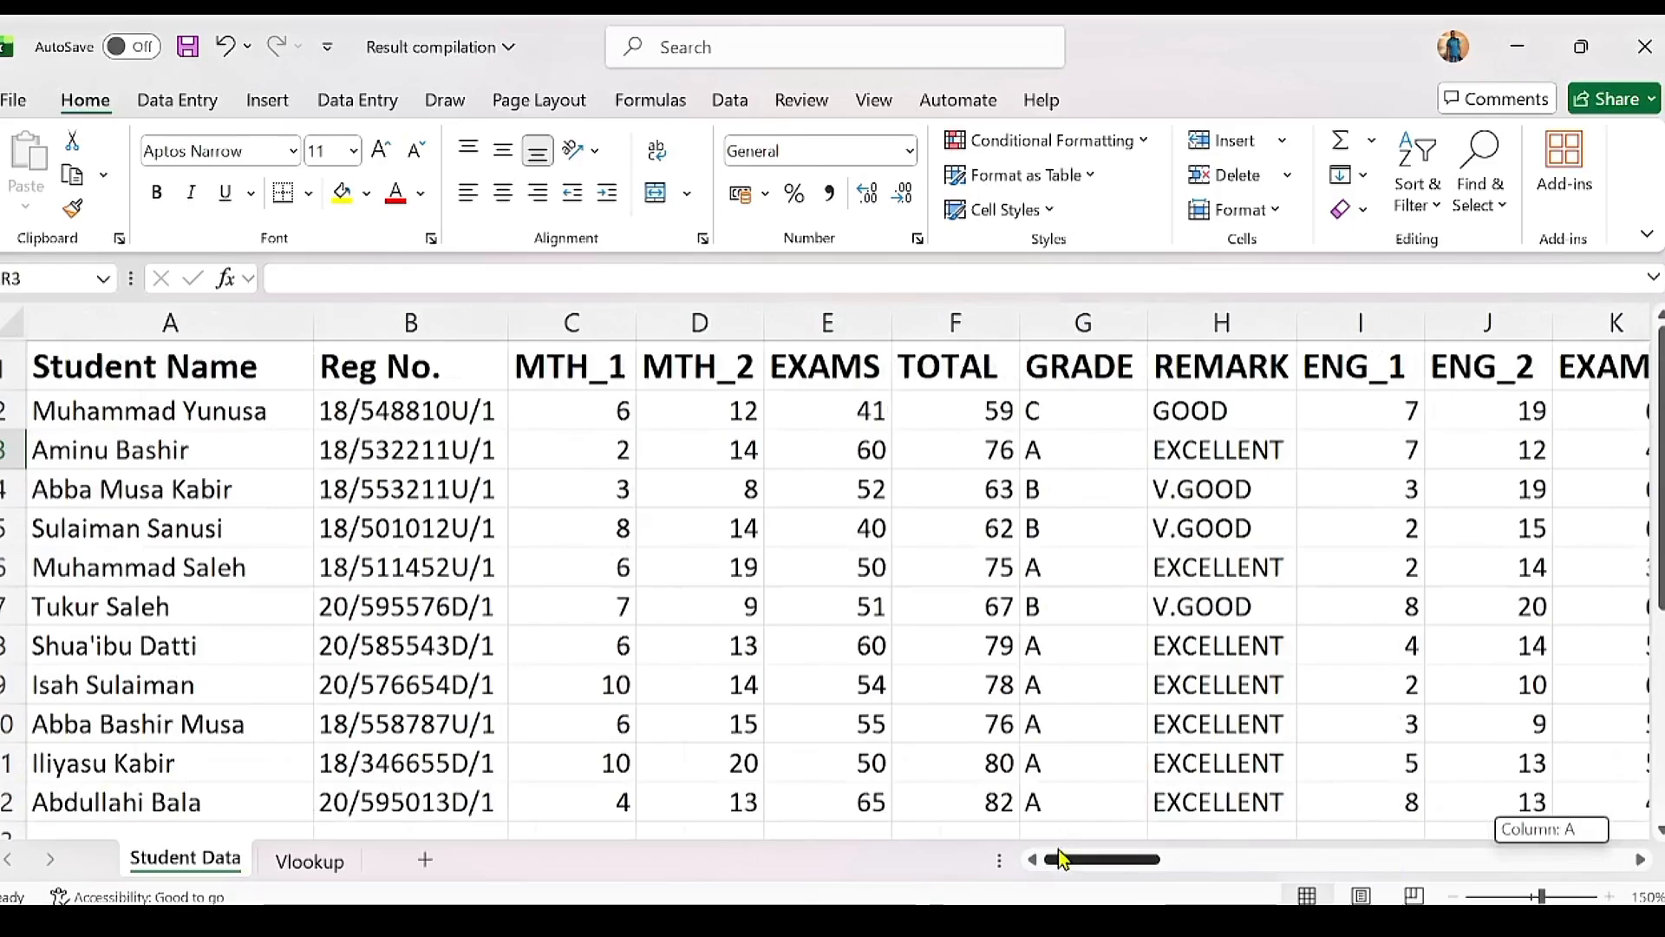
pyautogui.moveTo(1058, 858); pyautogui.dragTo(1522, 858)
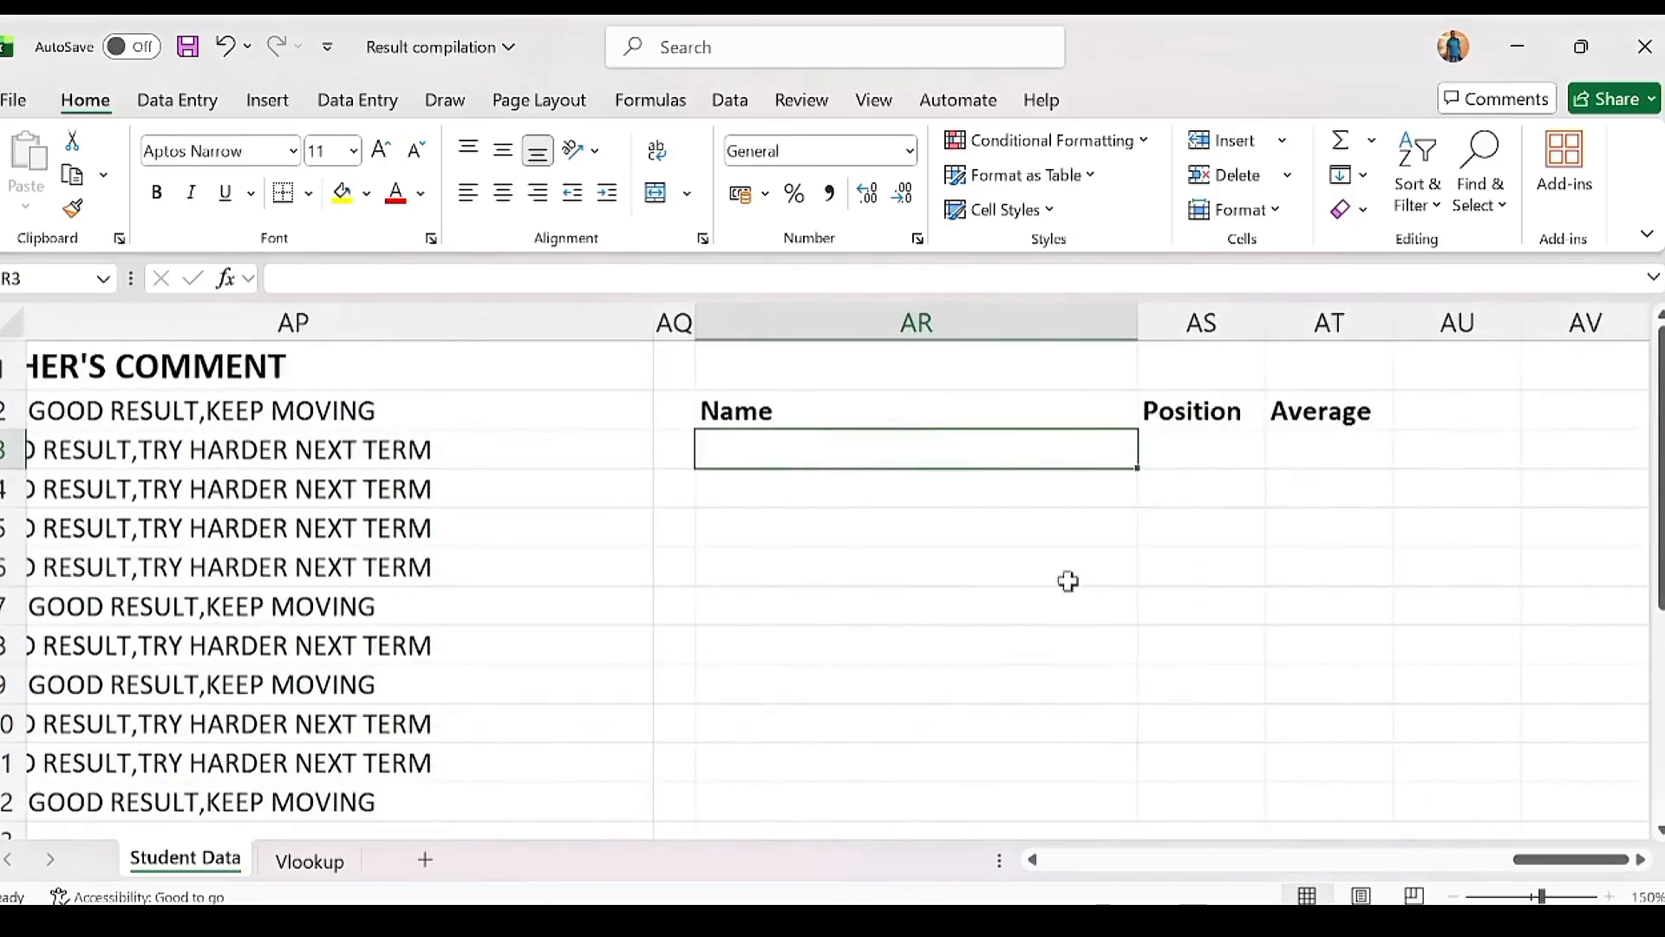
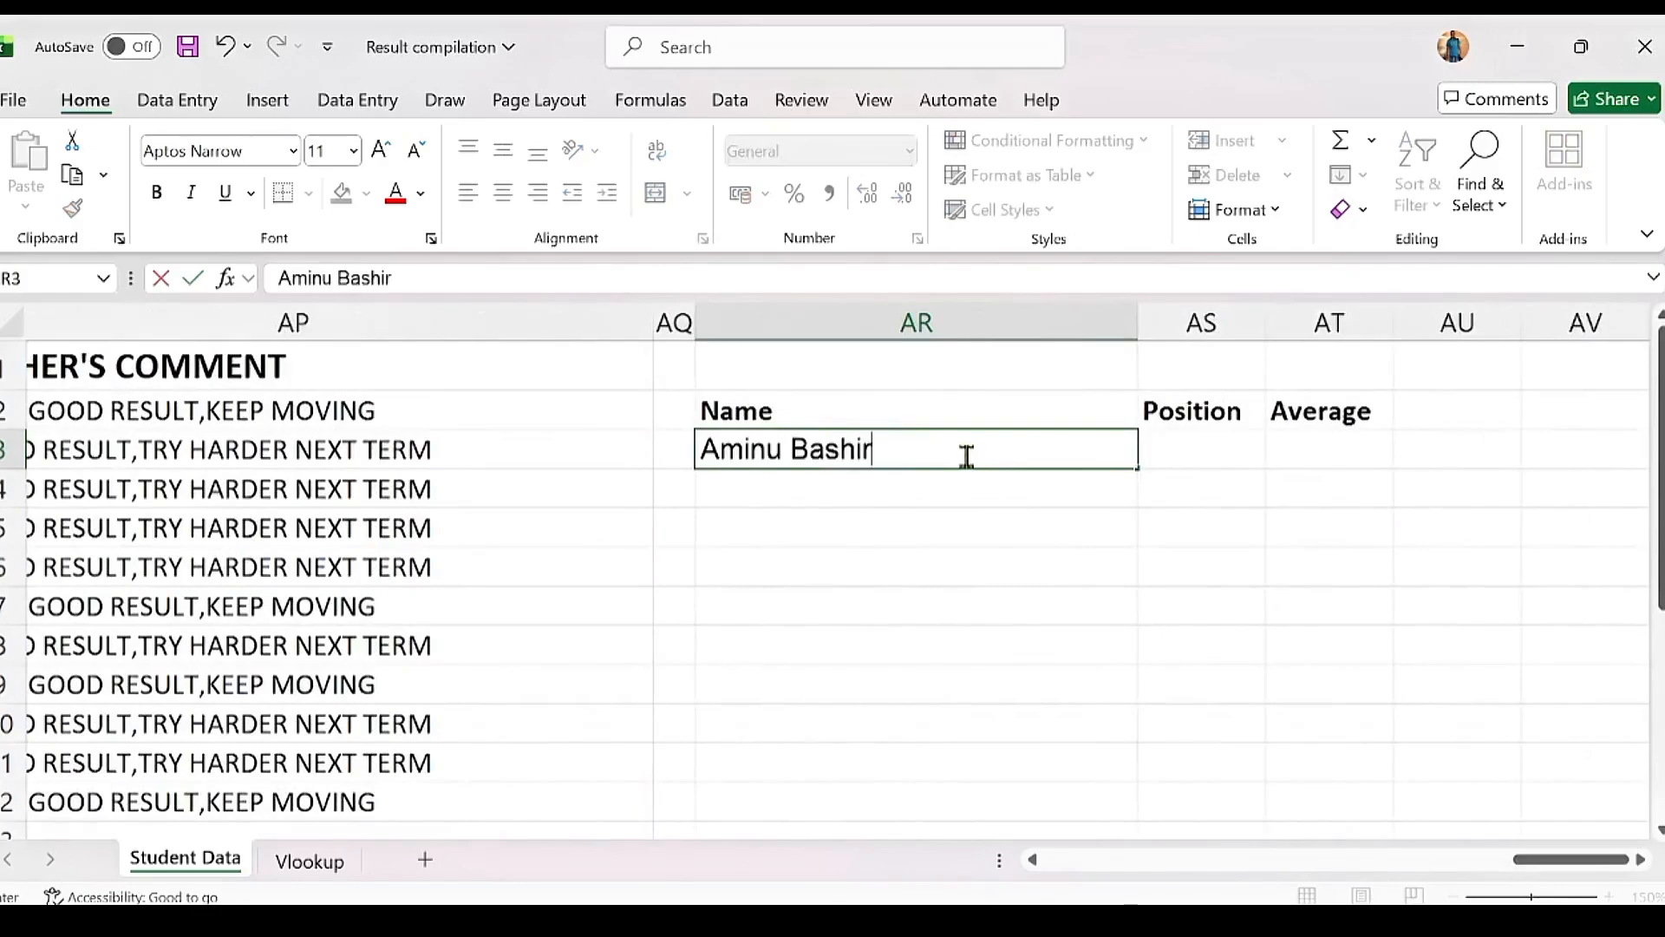
pyautogui.press('Tab')
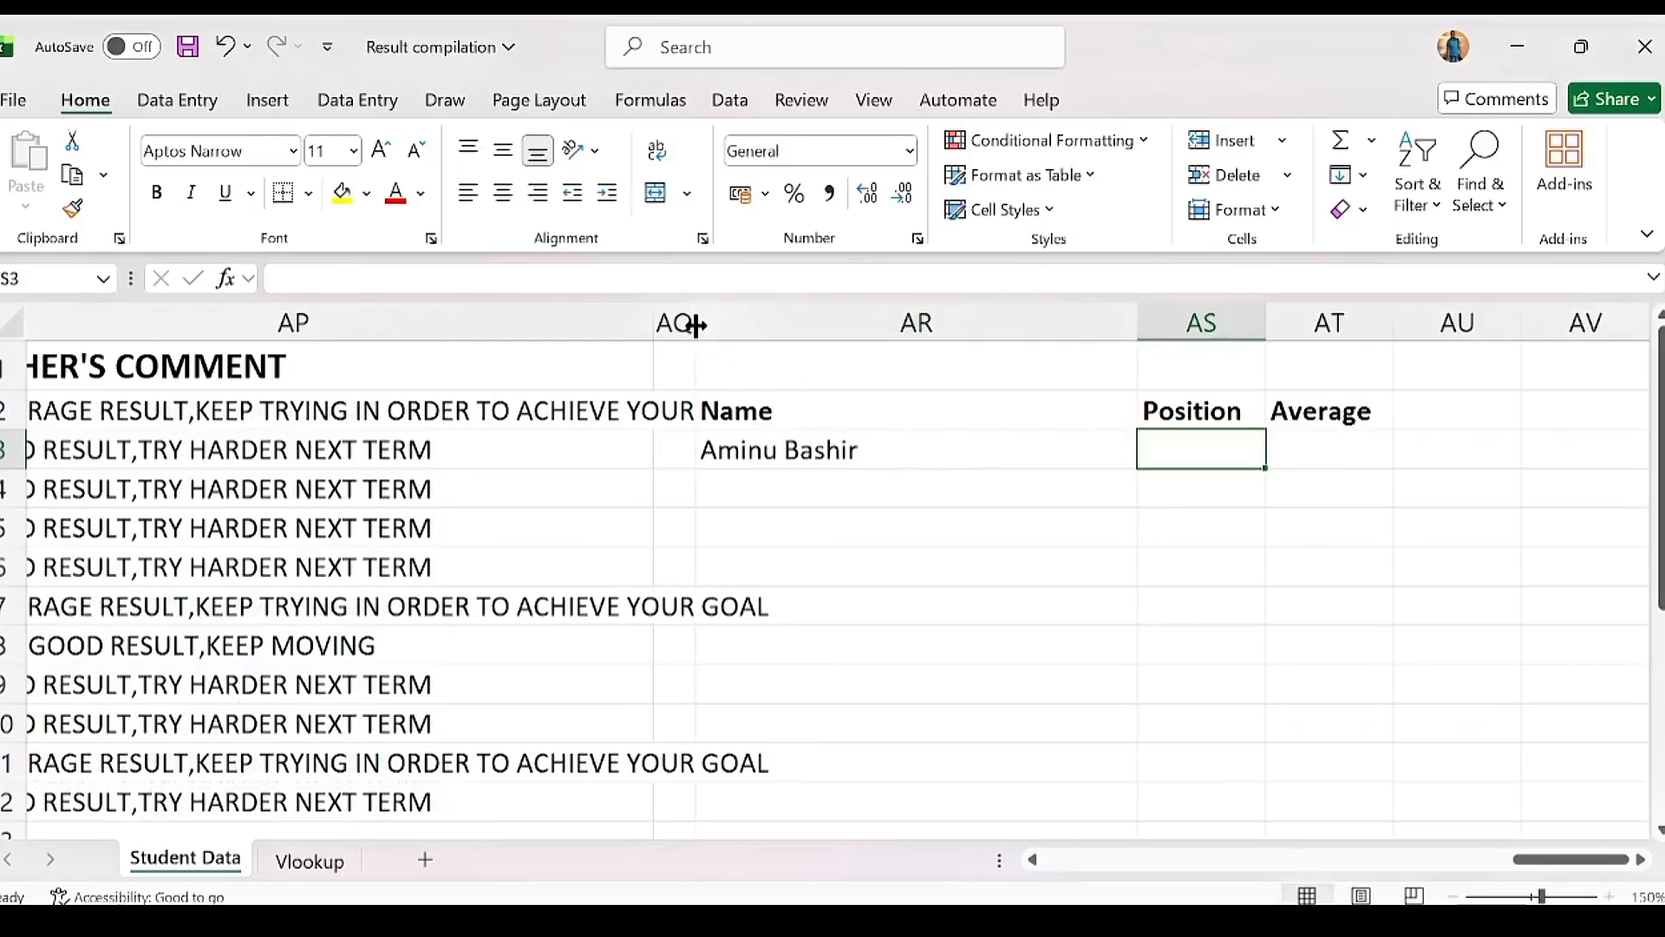
pyautogui.moveTo(655, 323); pyautogui.dragTo(763, 323)
pyautogui.click(1088, 448)
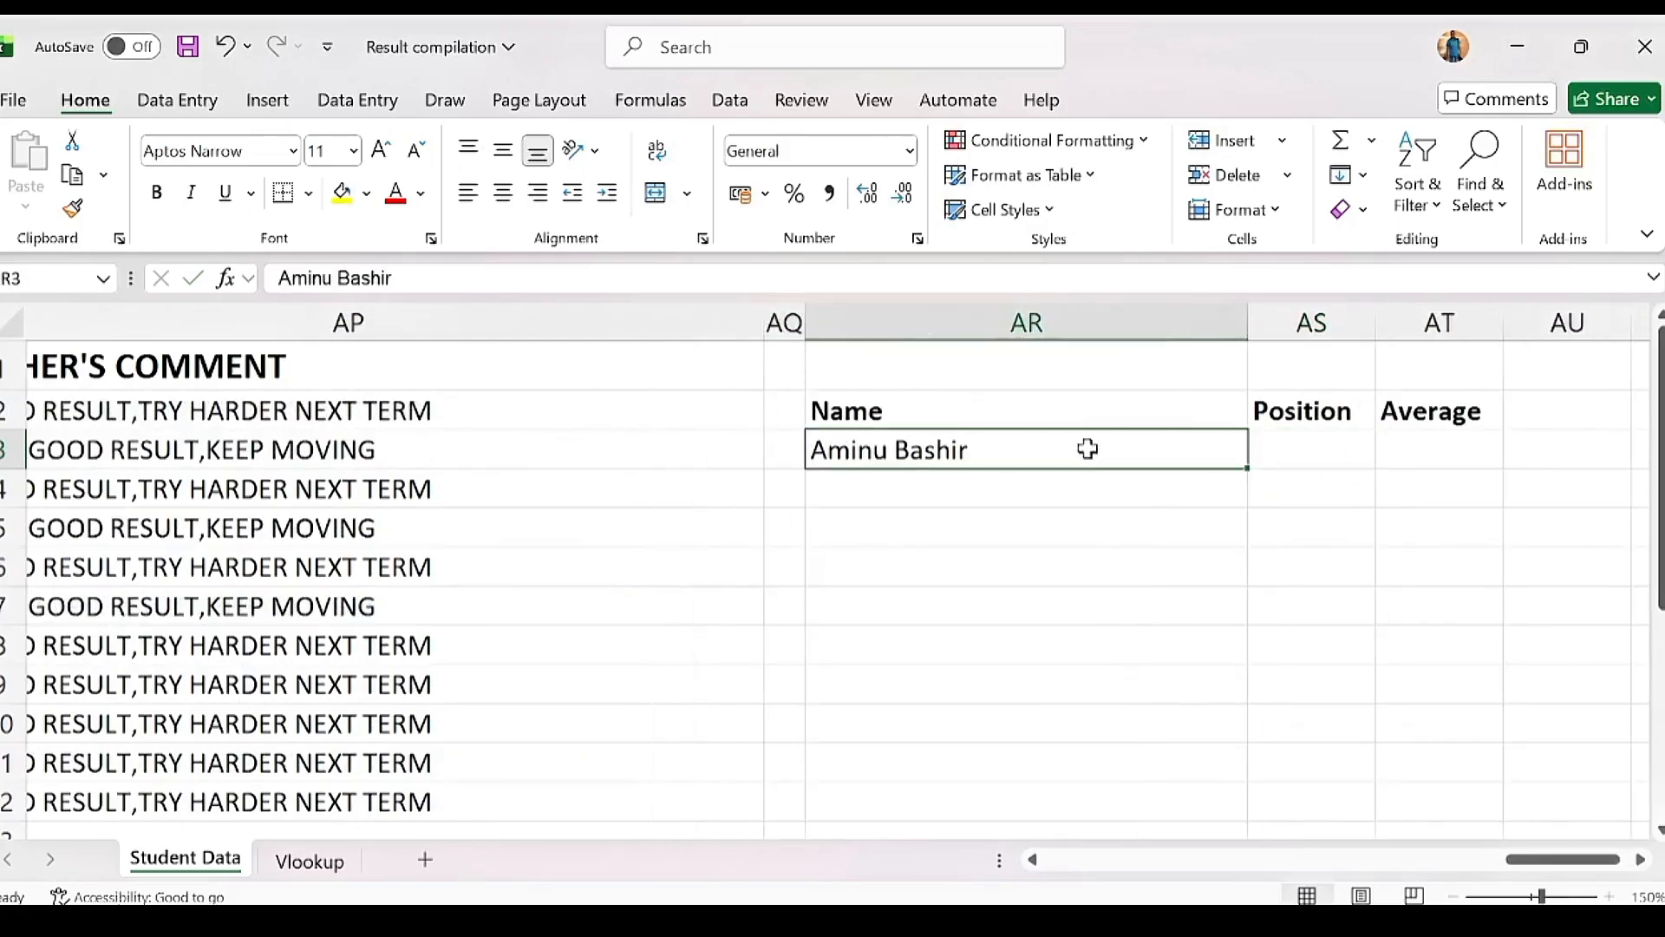
pyautogui.click(1322, 446)
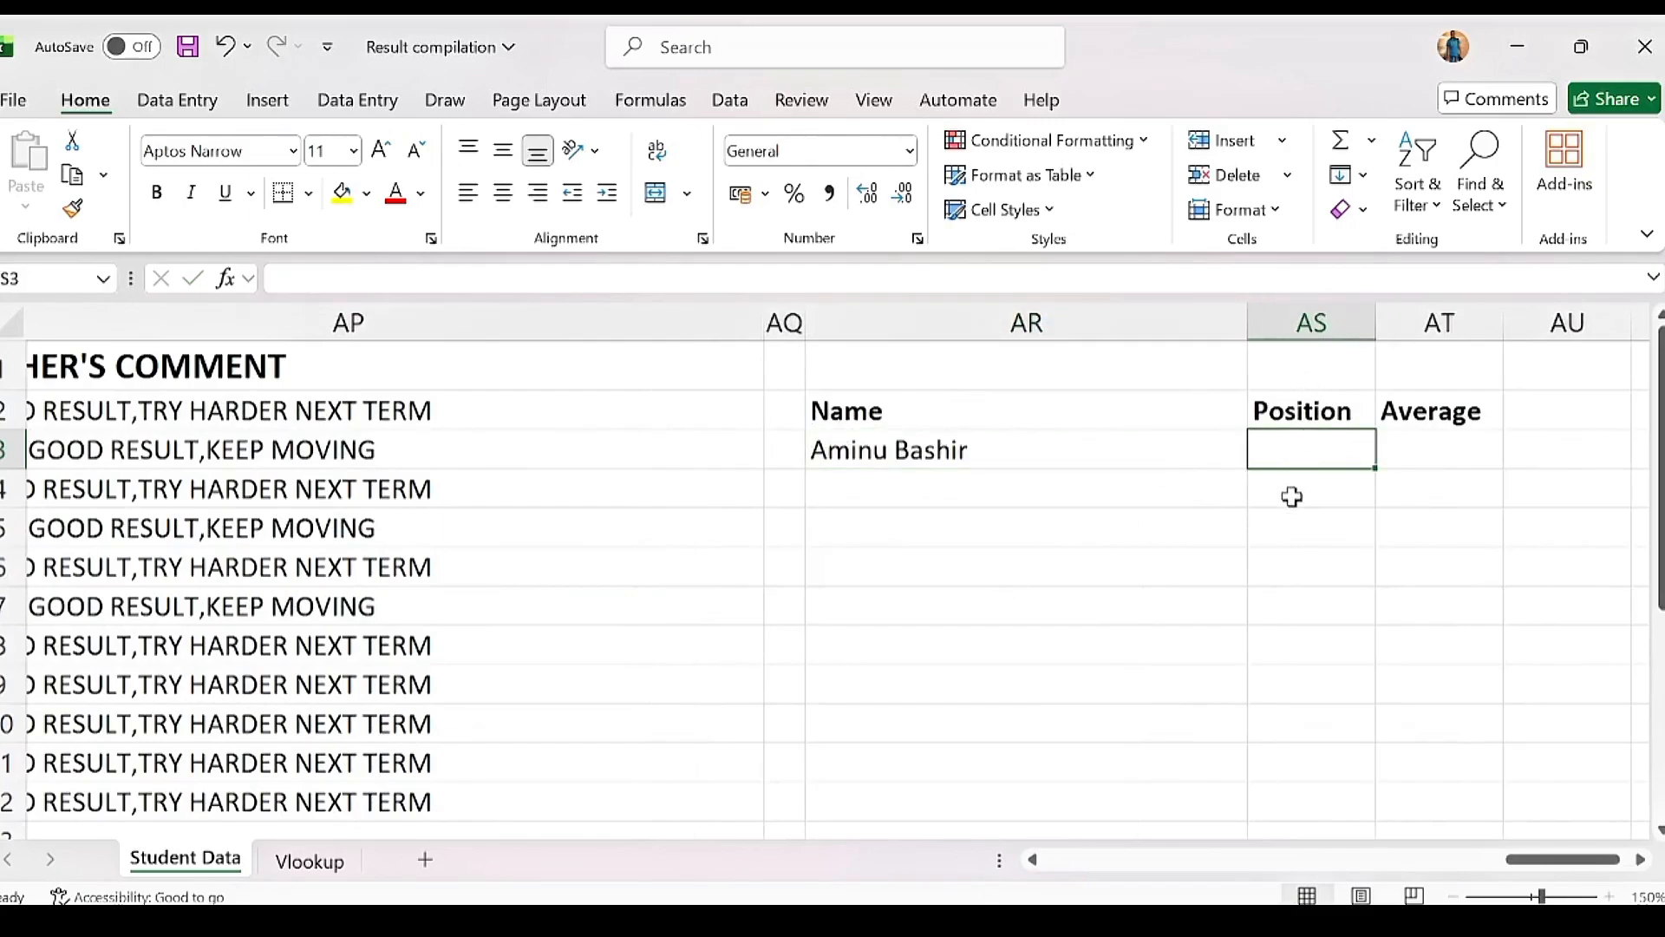
# Step: Start AS3's formula as =VLOOKUP(AR3,A2:$AP$12, using AR3 and the student data range
pyautogui.write('=')
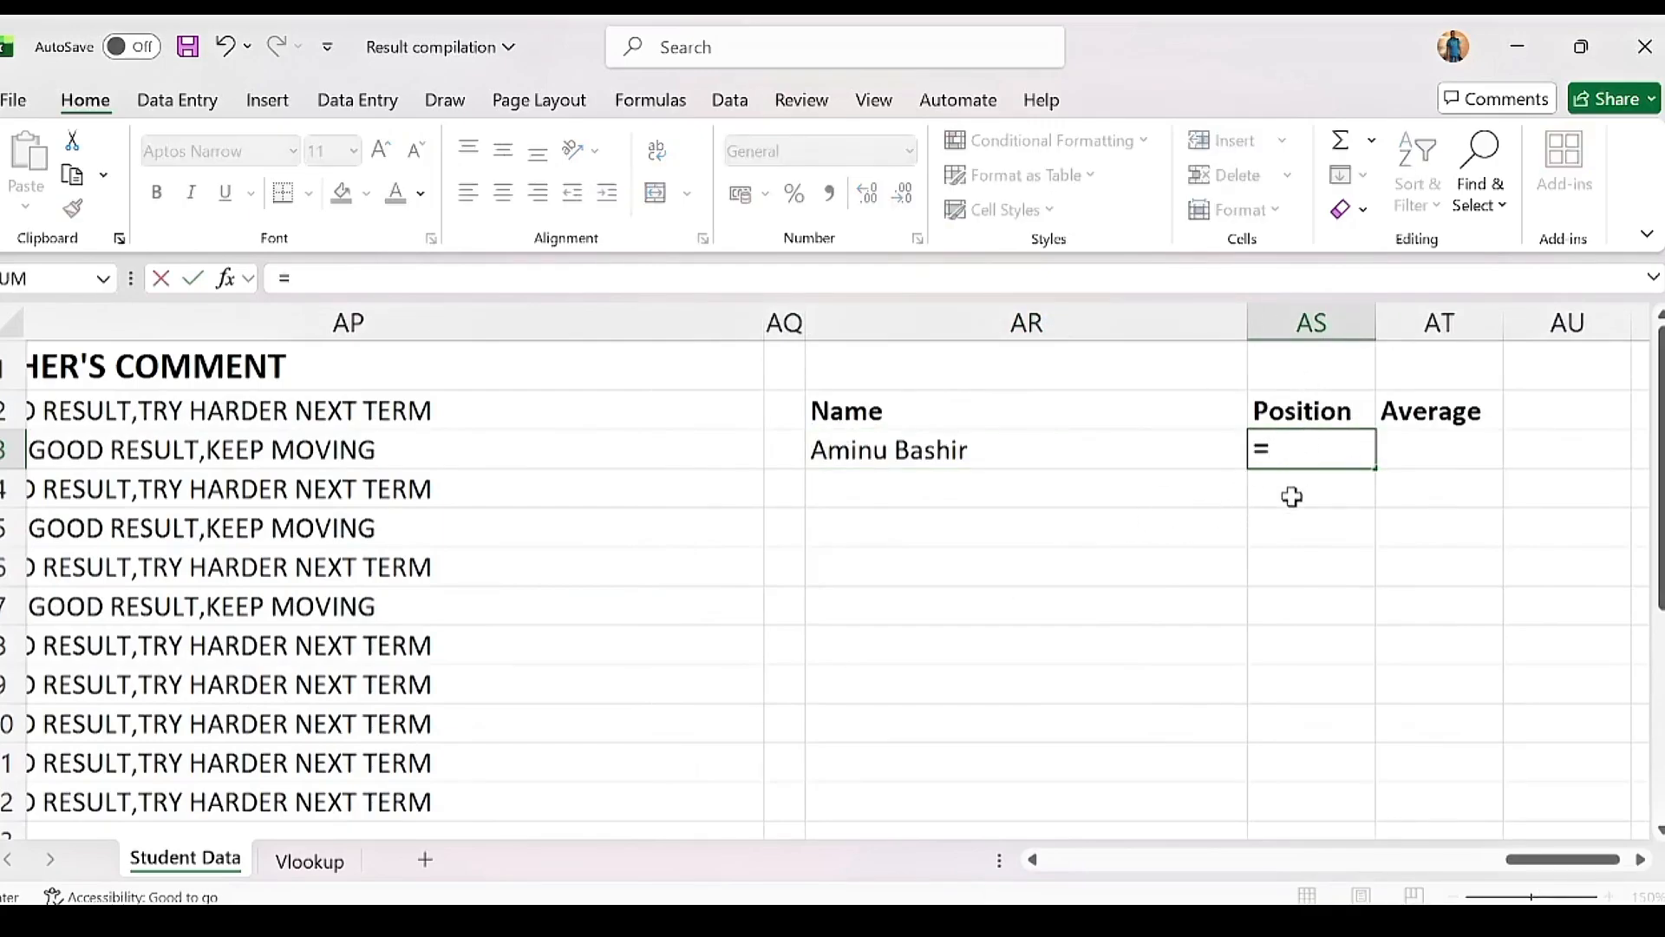
pyautogui.write('vl')
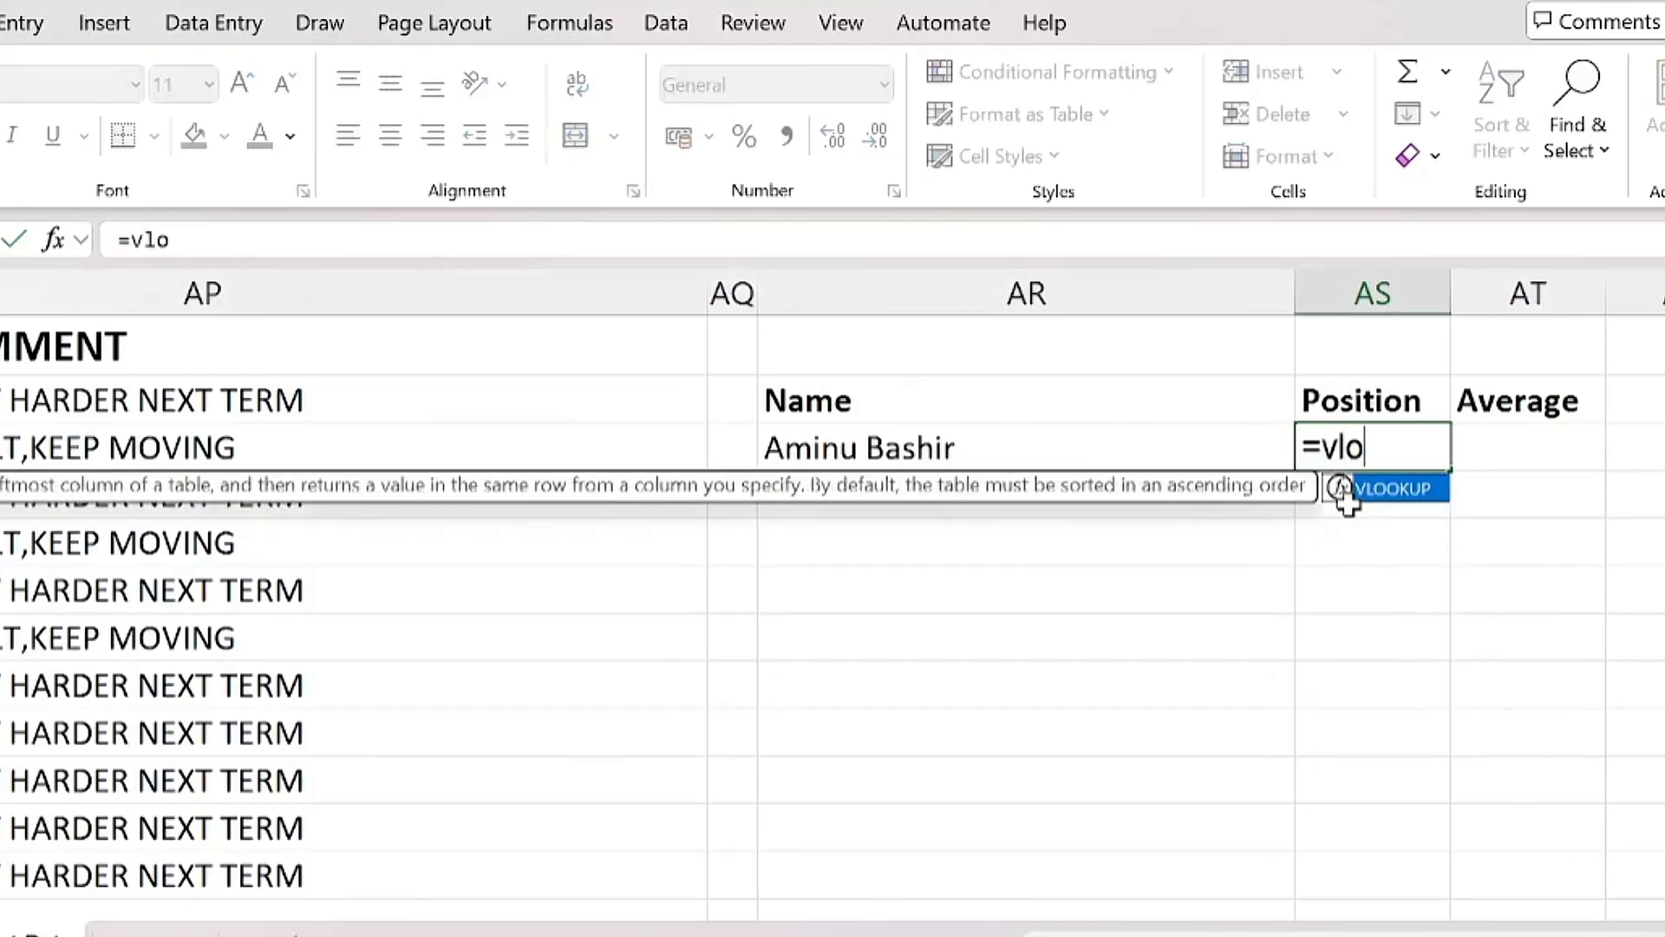
pyautogui.write('o')
pyautogui.doubleClick(1347, 490)
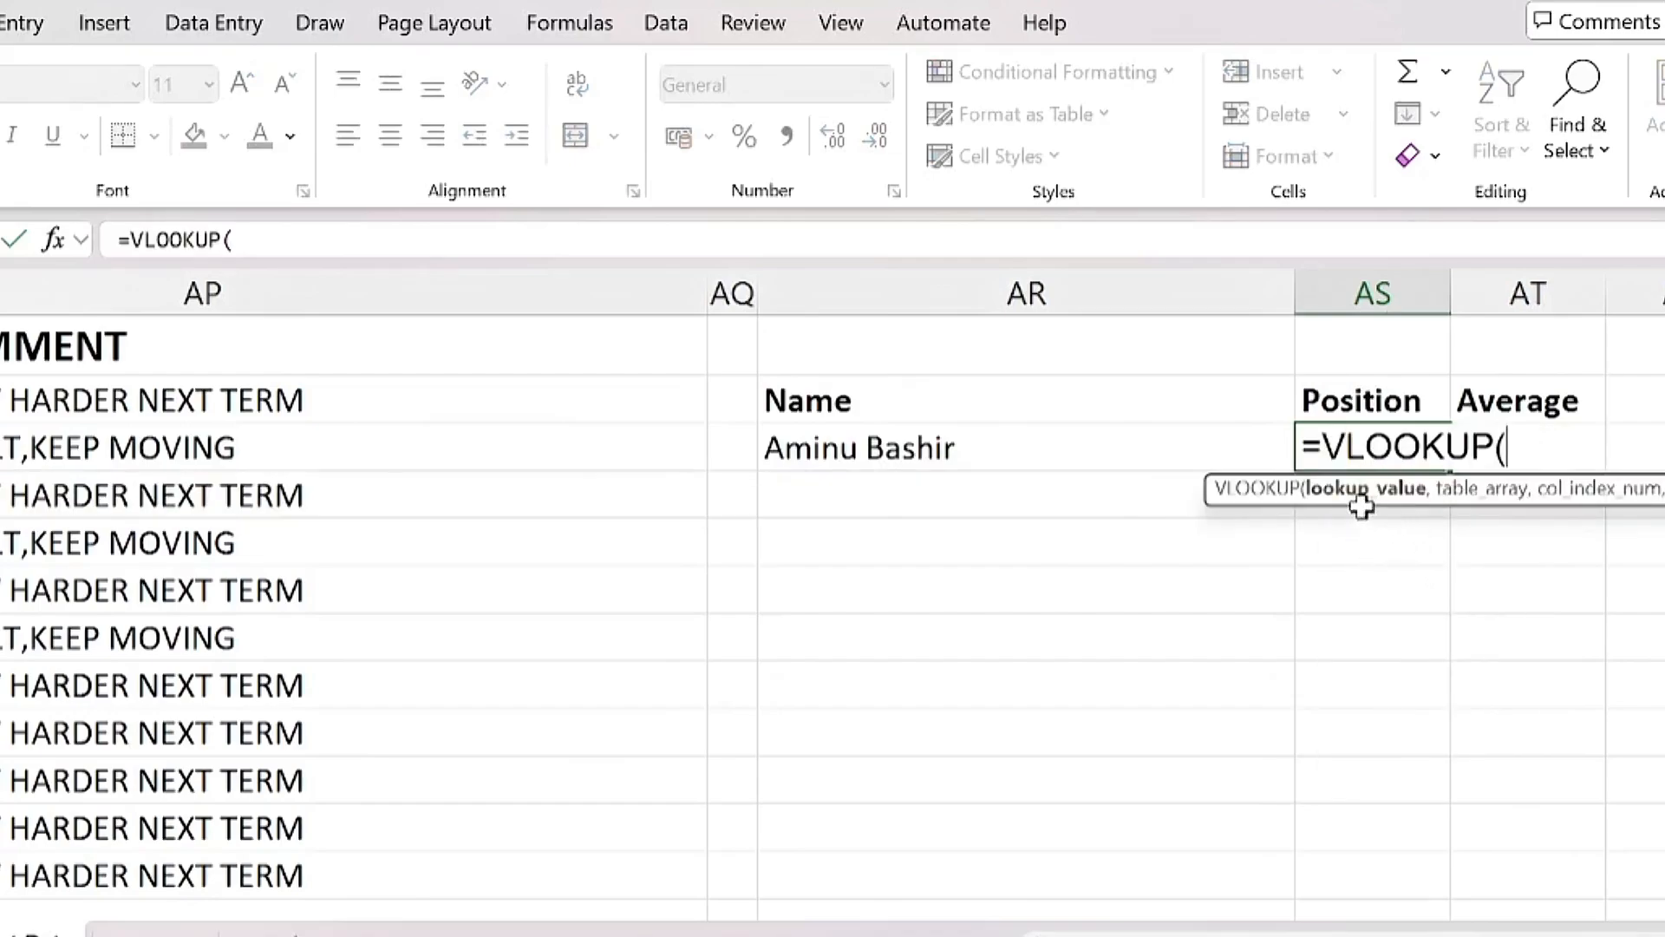
pyautogui.click(926, 449)
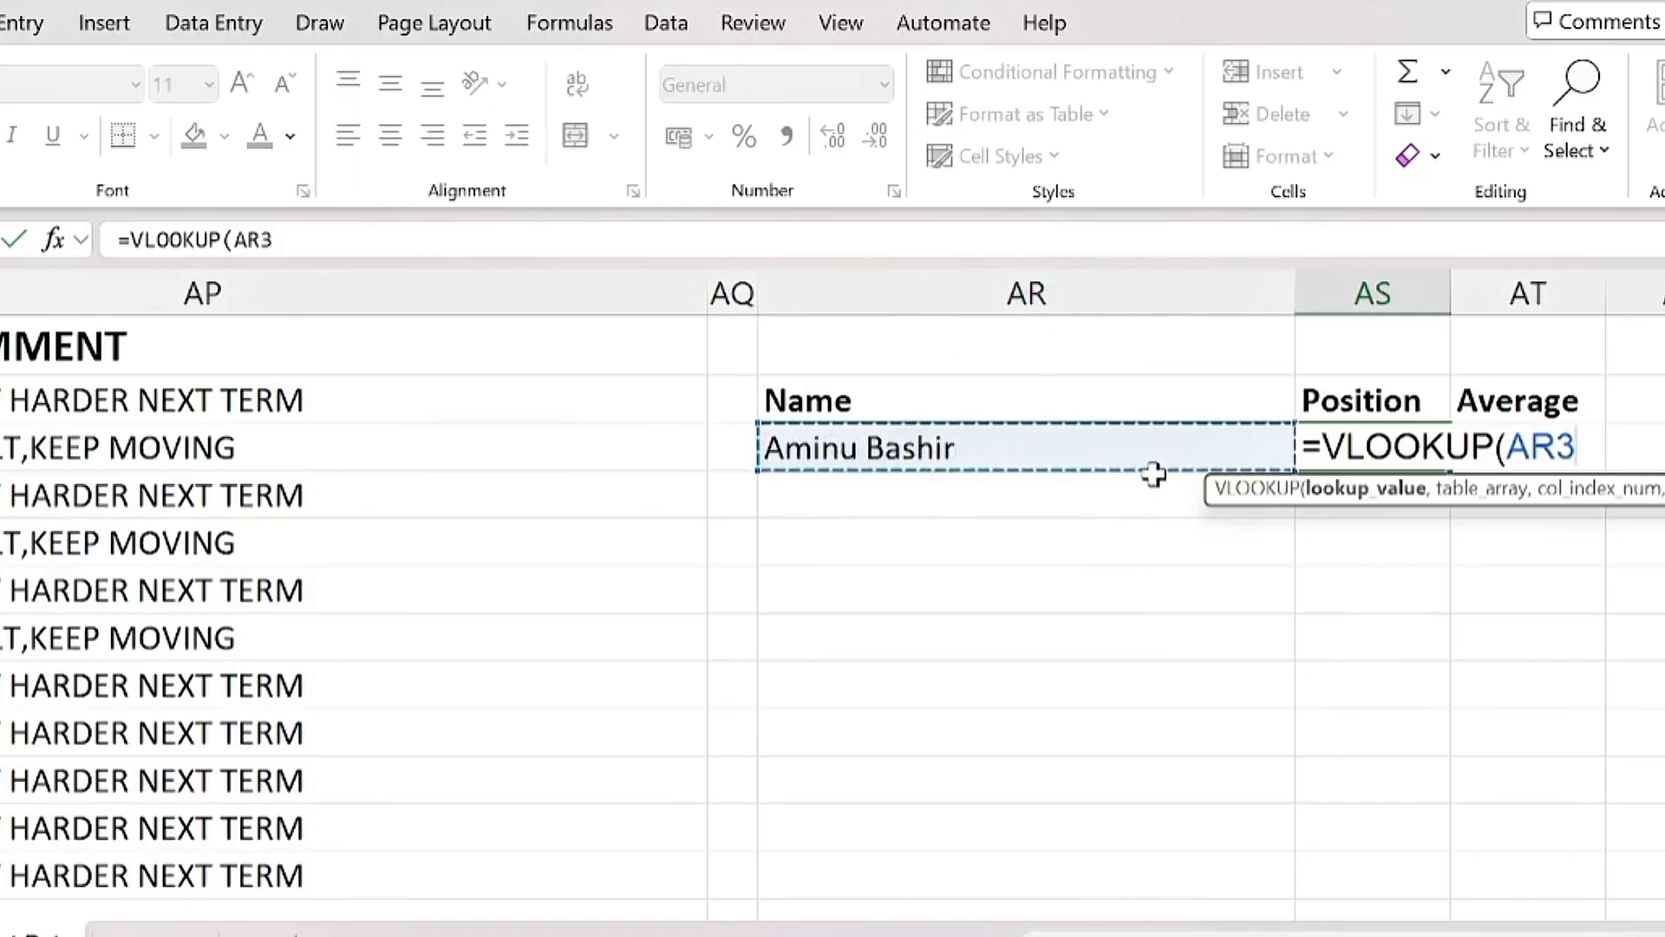
pyautogui.write(',')
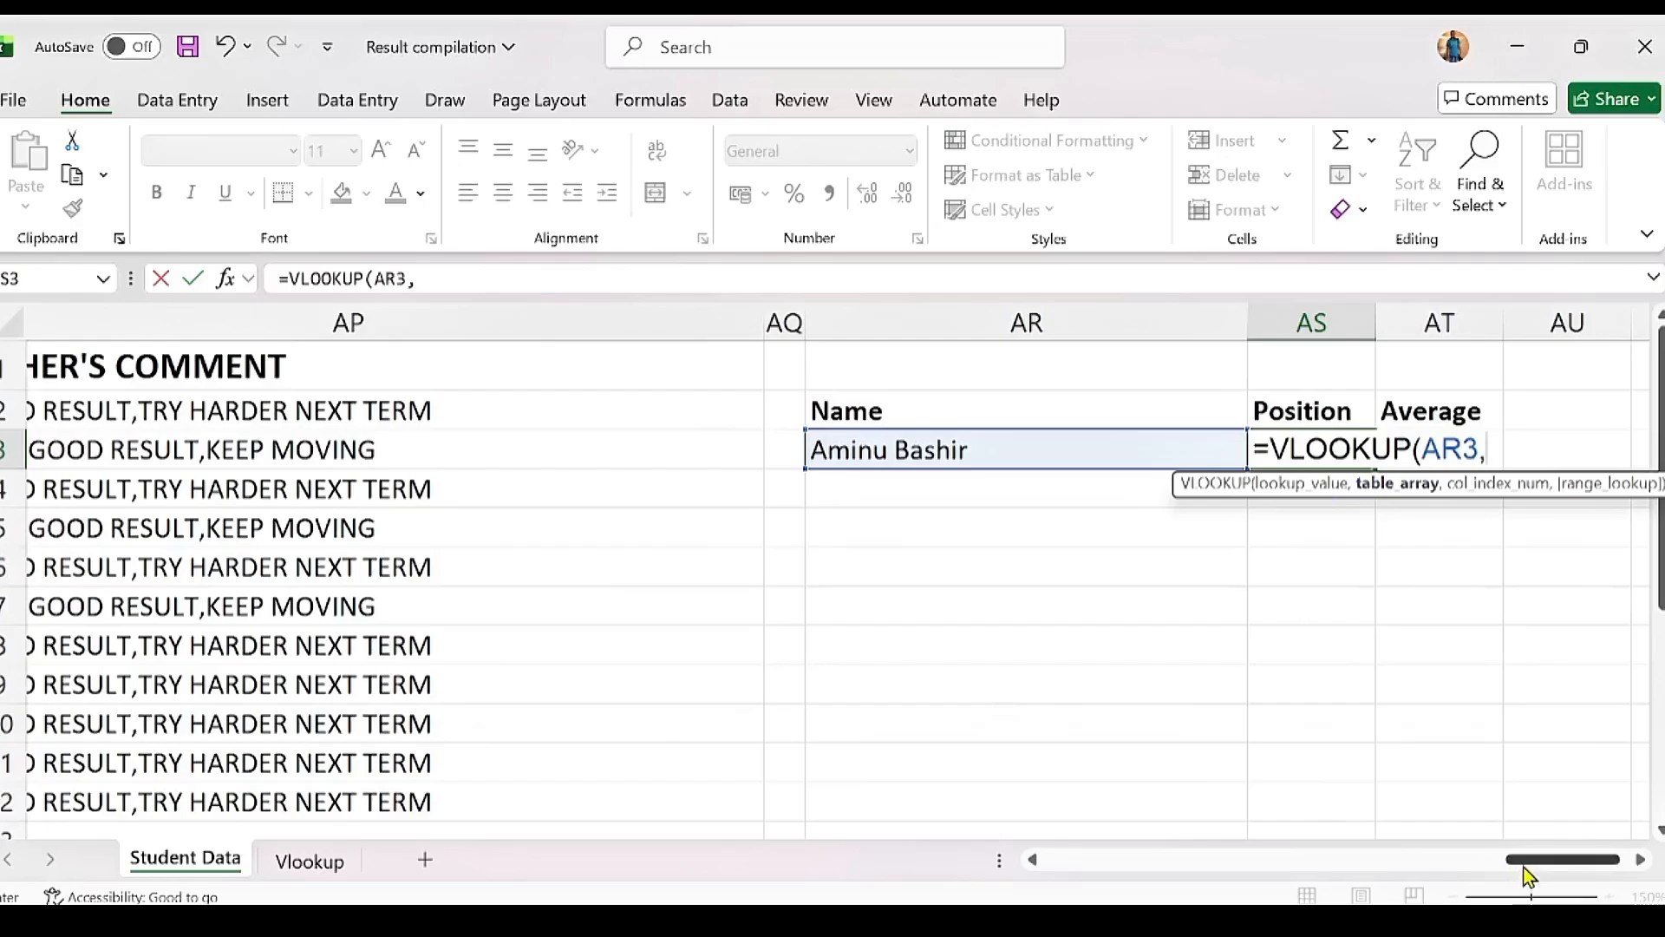
pyautogui.moveTo(1527, 867); pyautogui.dragTo(1013, 862)
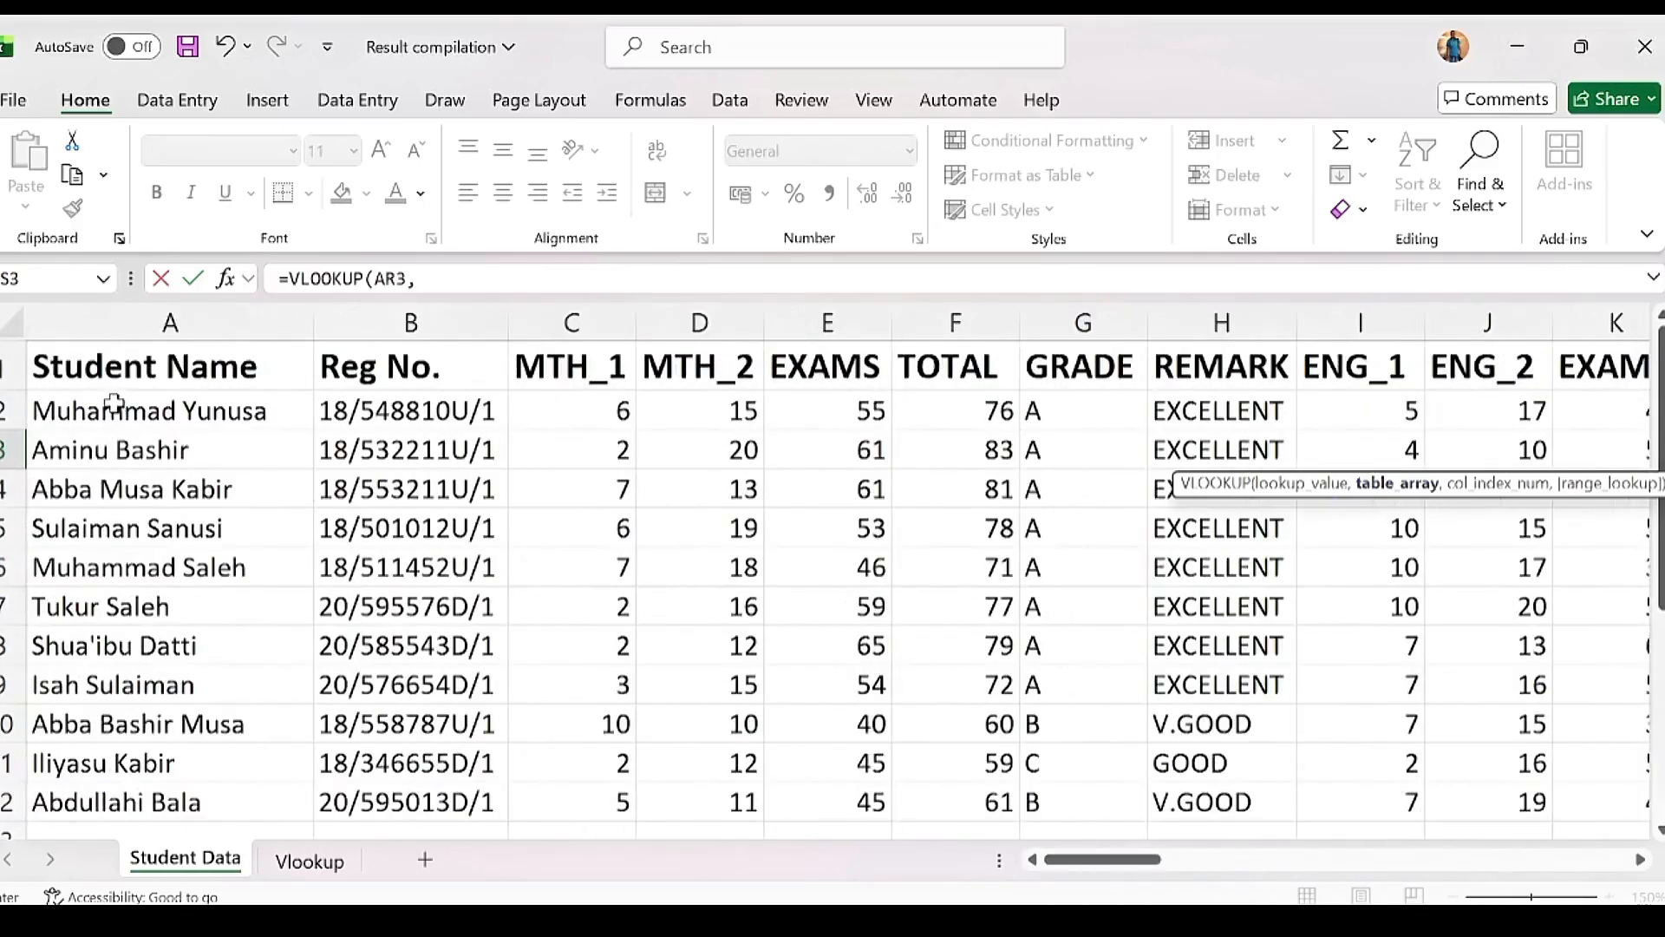
pyautogui.moveTo(116, 404); pyautogui.dragTo(1004, 716)
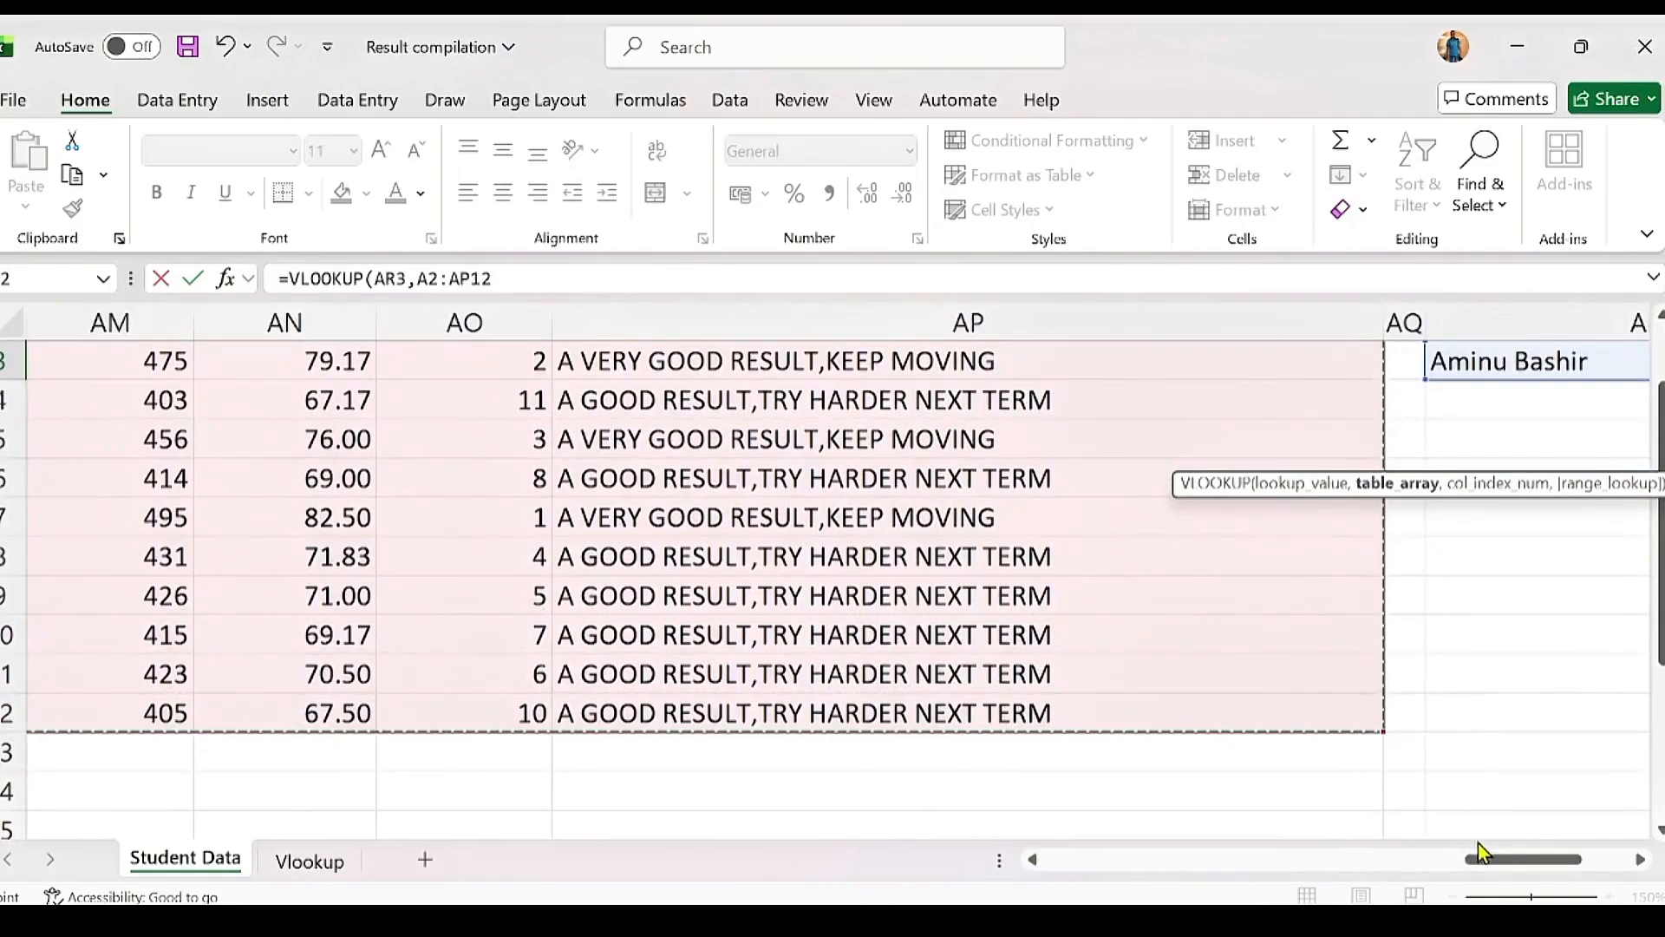
pyautogui.moveTo(1480, 859); pyautogui.dragTo(1574, 858)
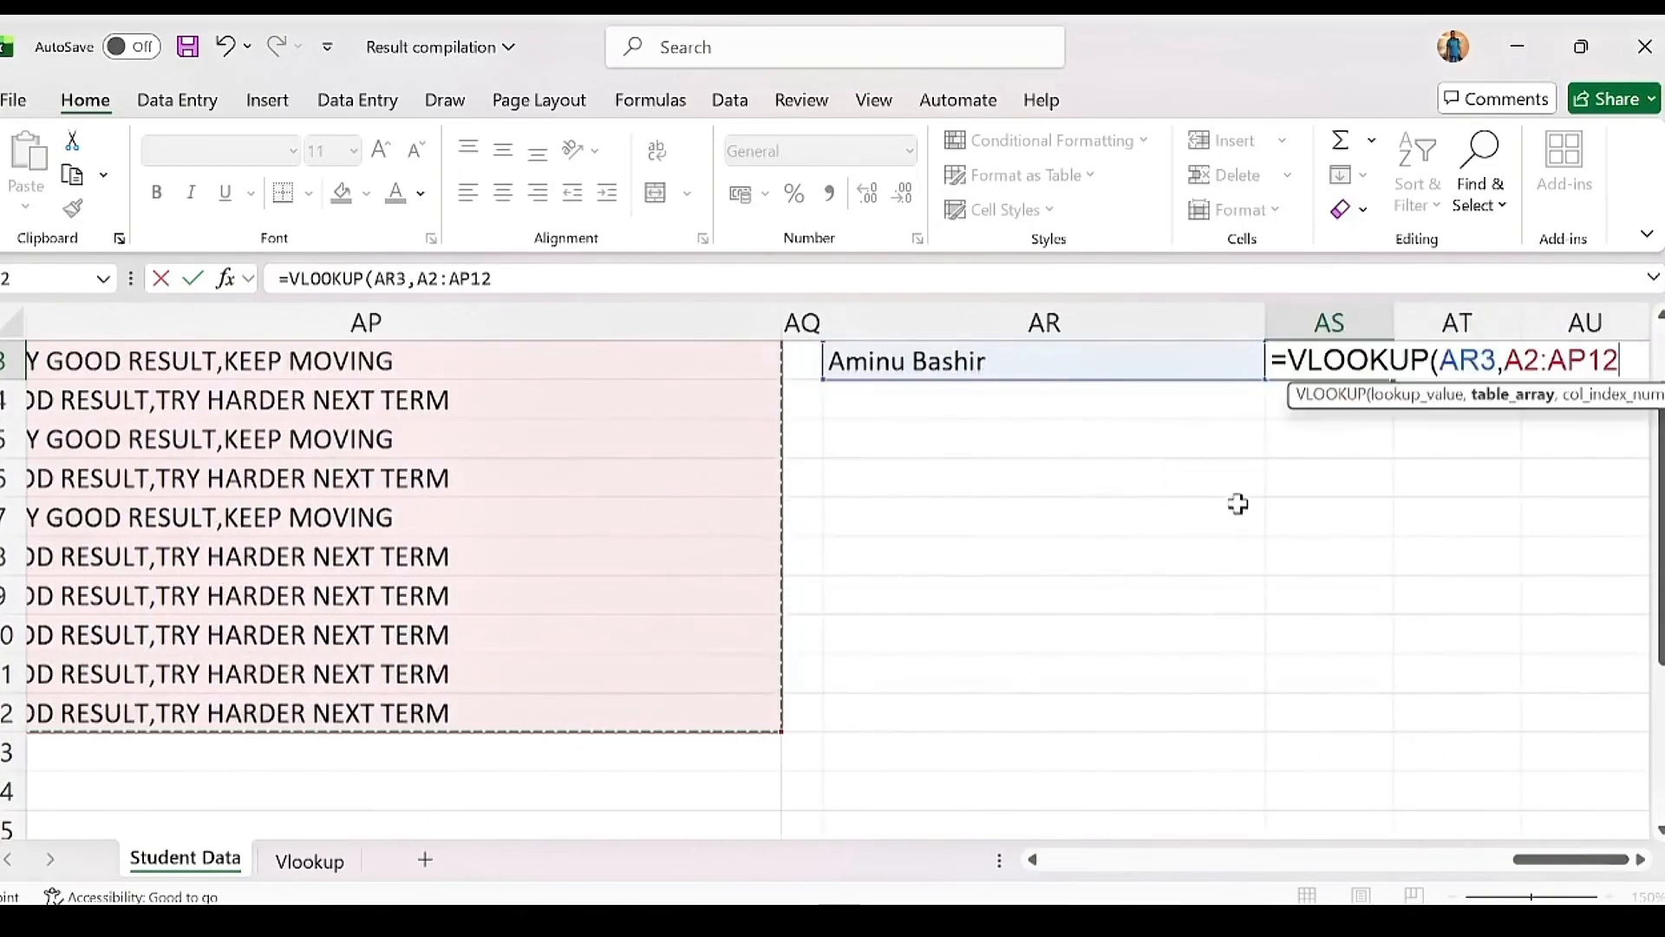
pyautogui.write(',')
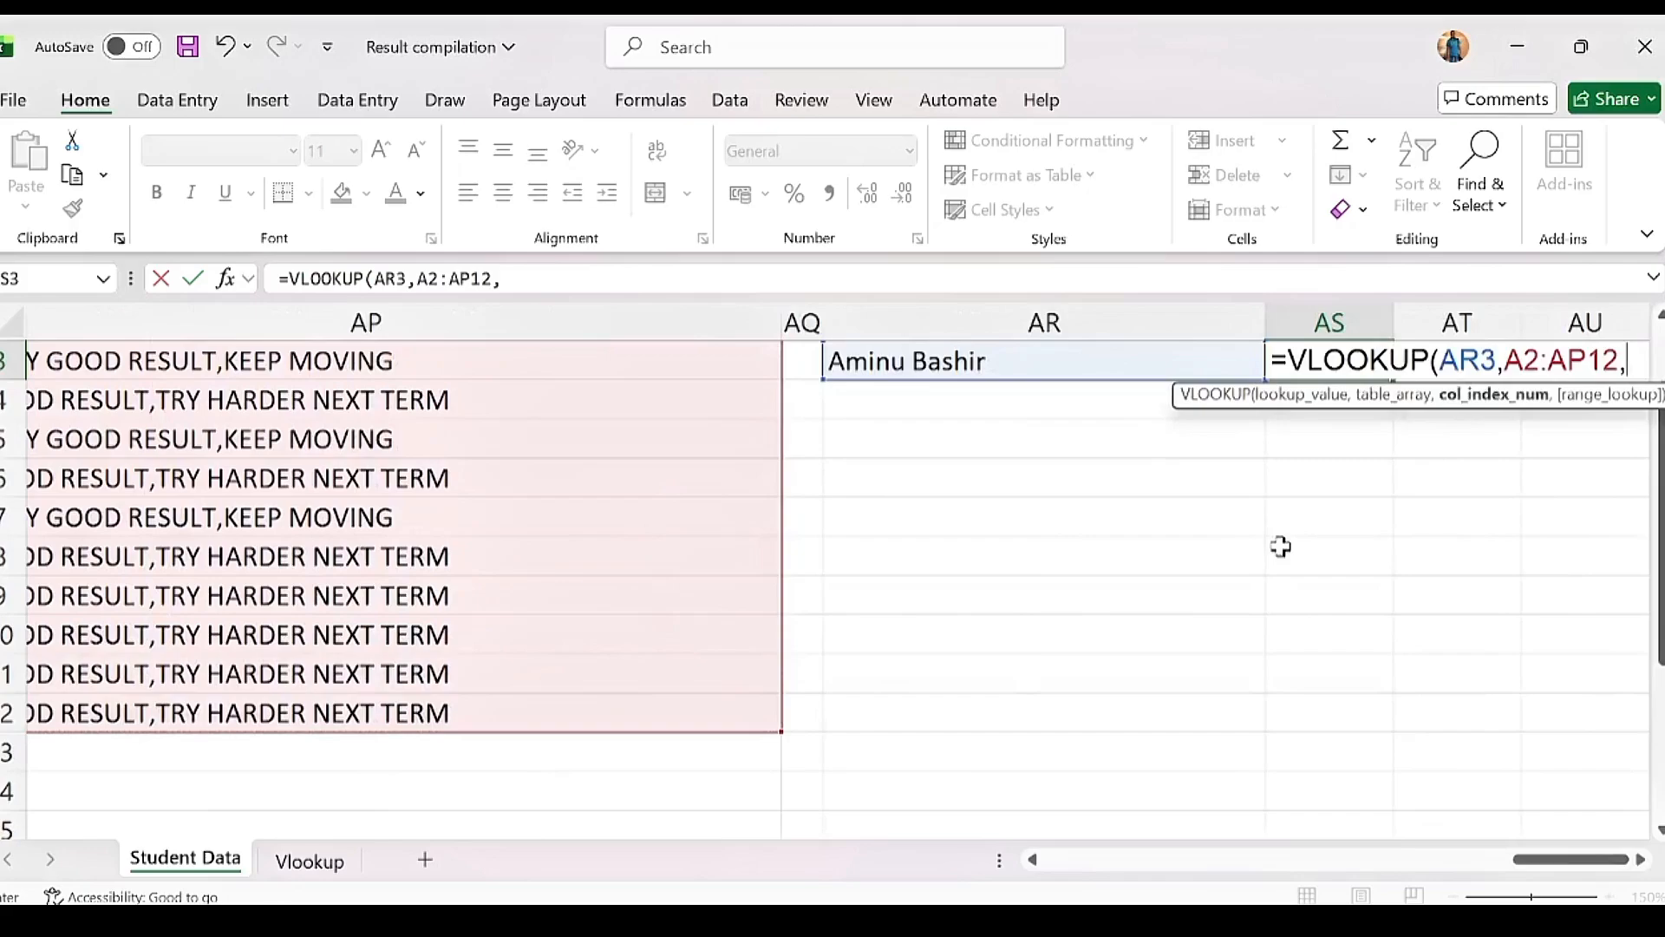
pyautogui.press('BackSpace')
pyautogui.press('F4')
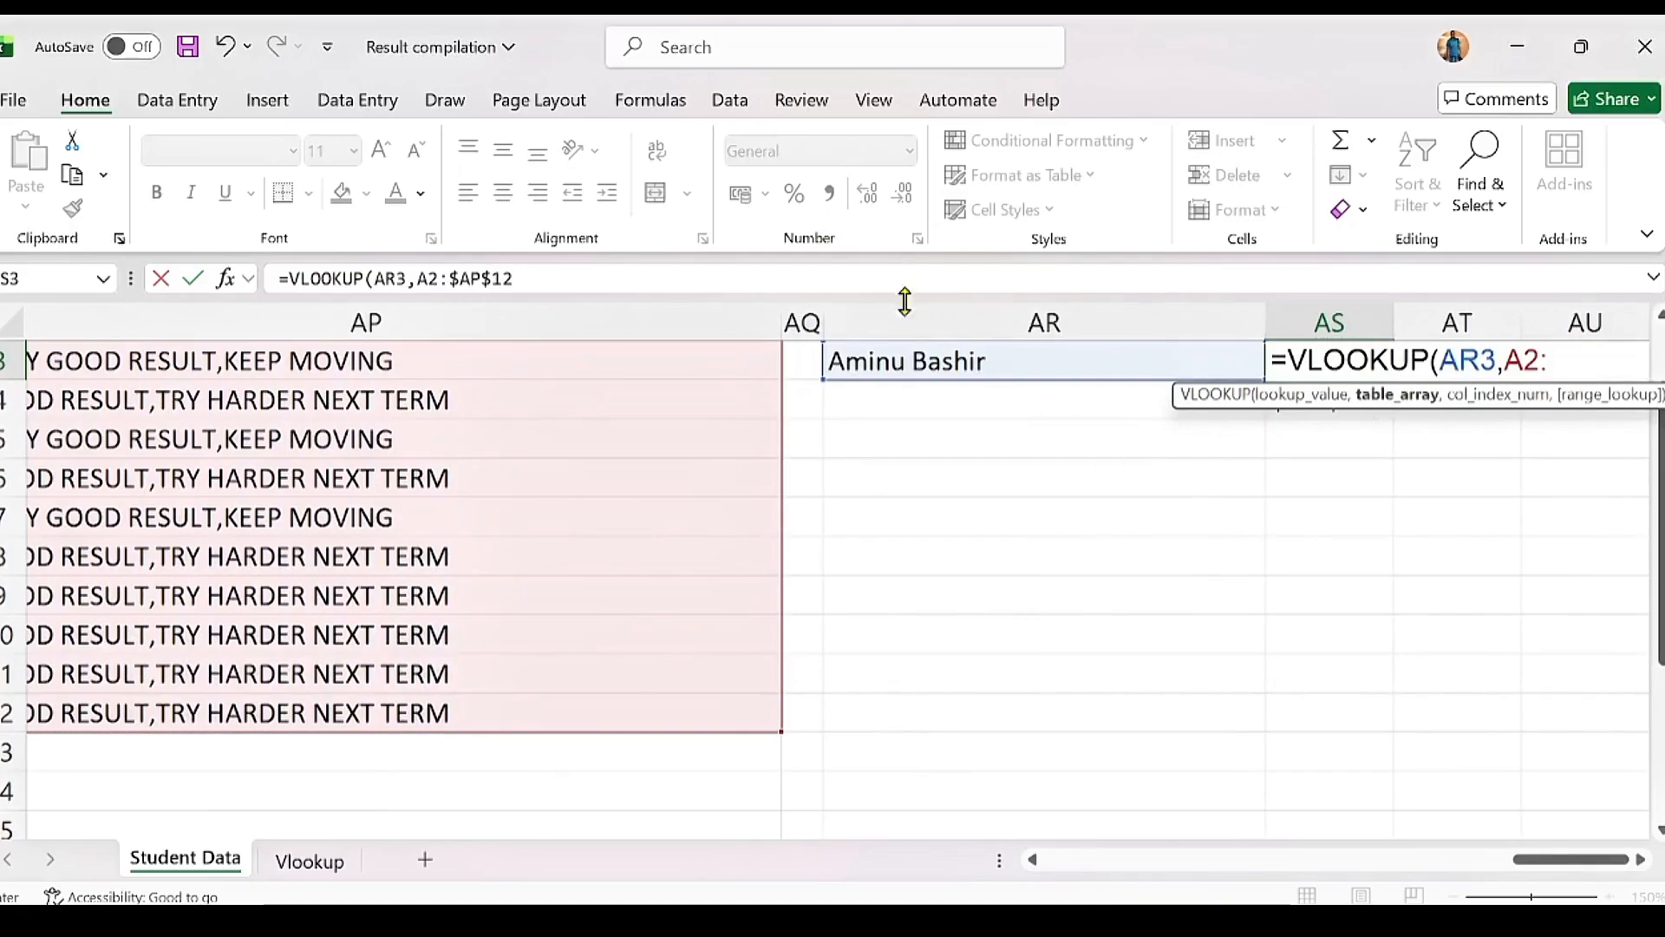
pyautogui.write(',')
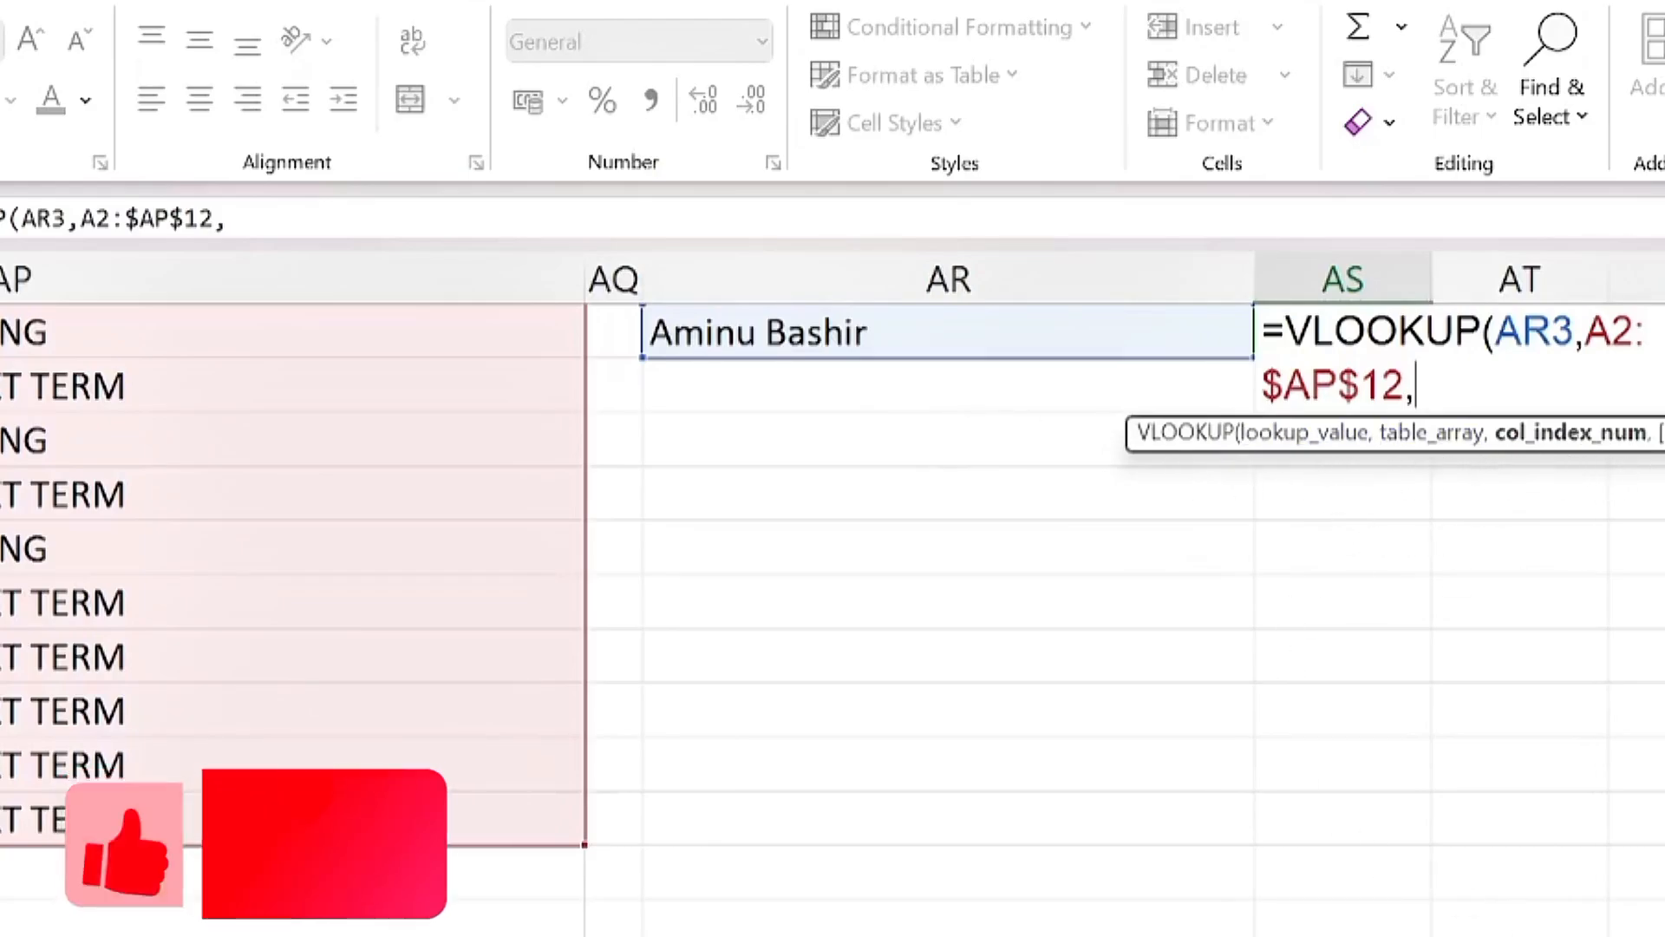
pyautogui.hscroll(-10, 1380, 860)
pyautogui.moveTo(1272, 867); pyautogui.dragTo(1267, 868)
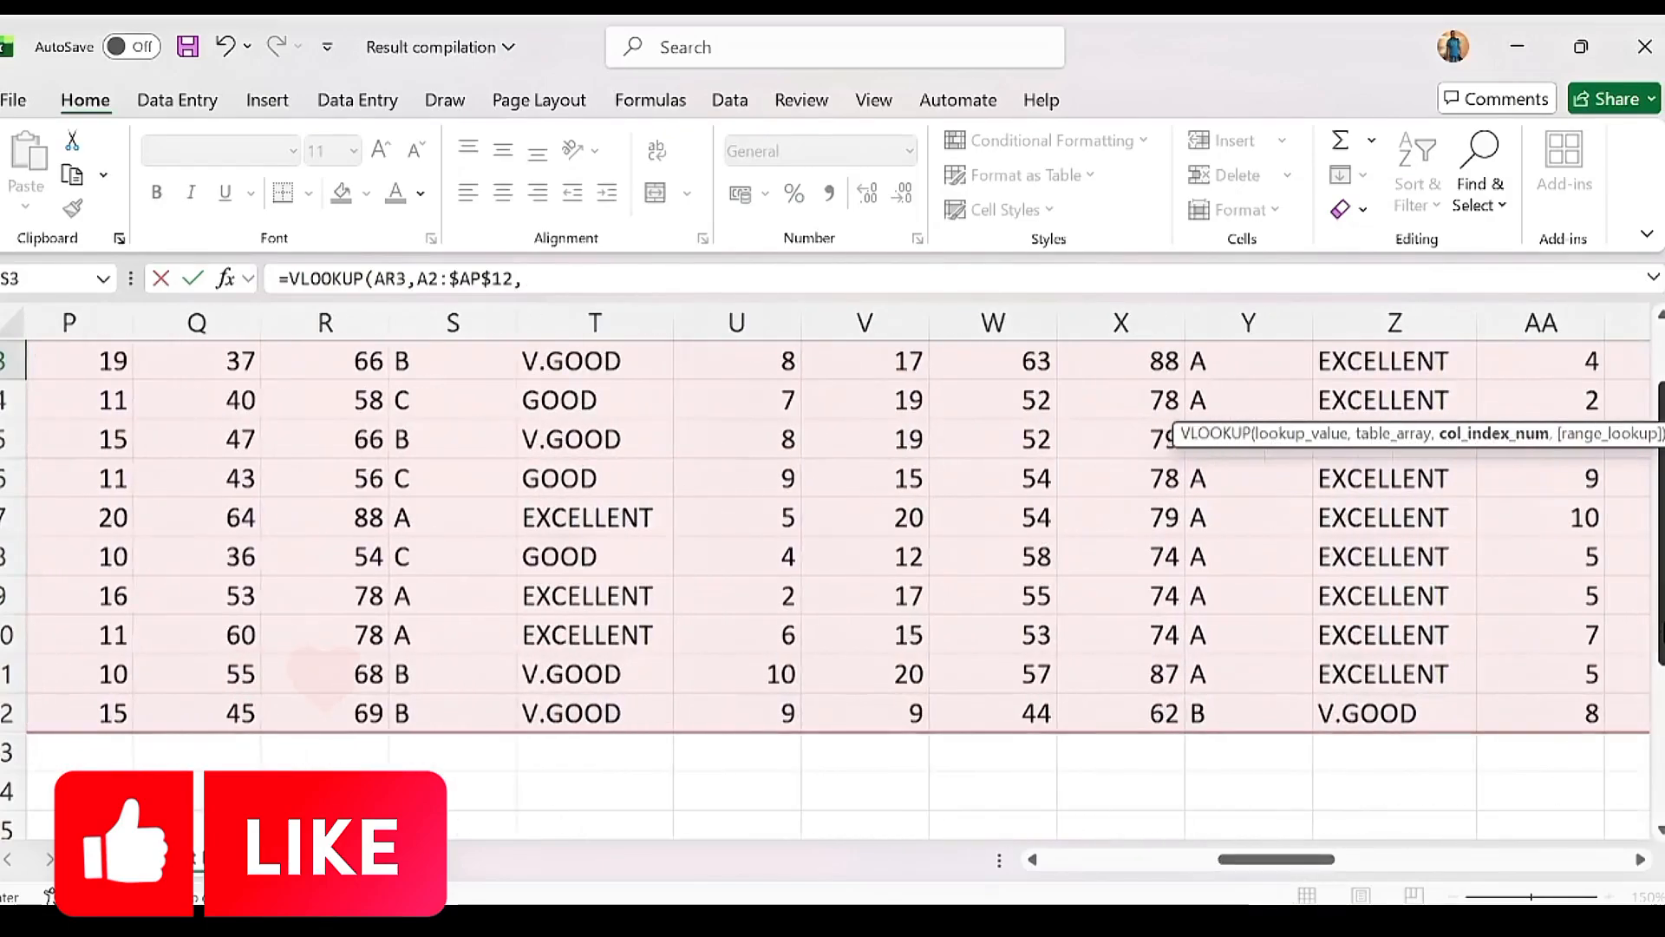
pyautogui.moveTo(1662, 617); pyautogui.dragTo(1662, 560)
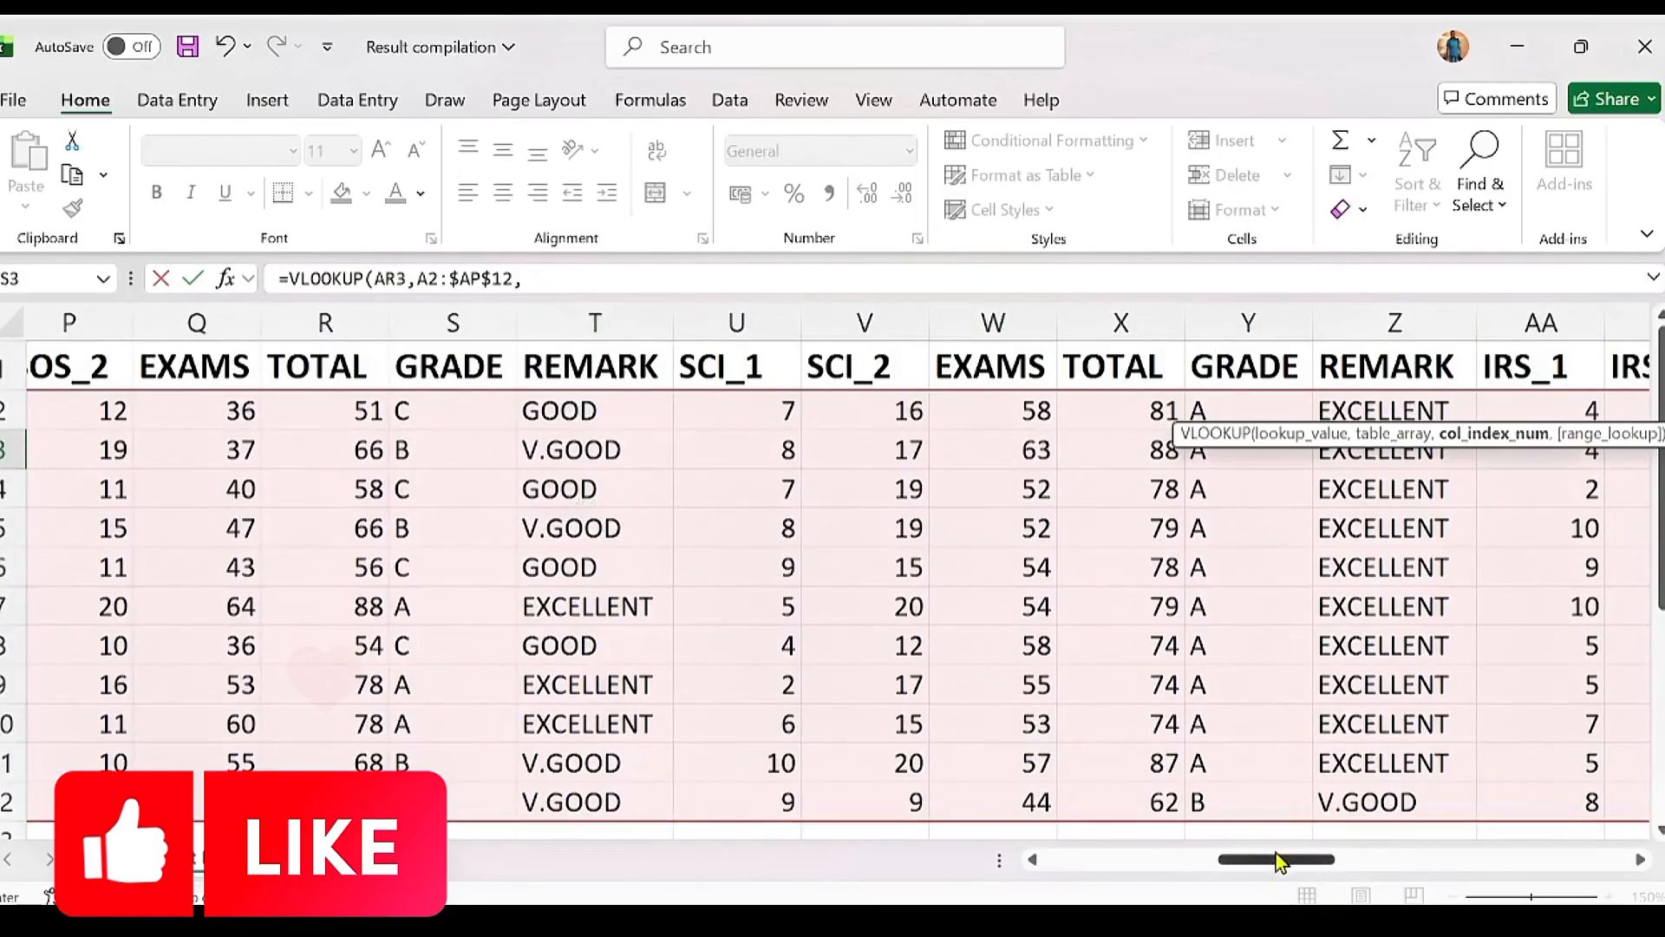
pyautogui.moveTo(1277, 859); pyautogui.dragTo(1051, 863)
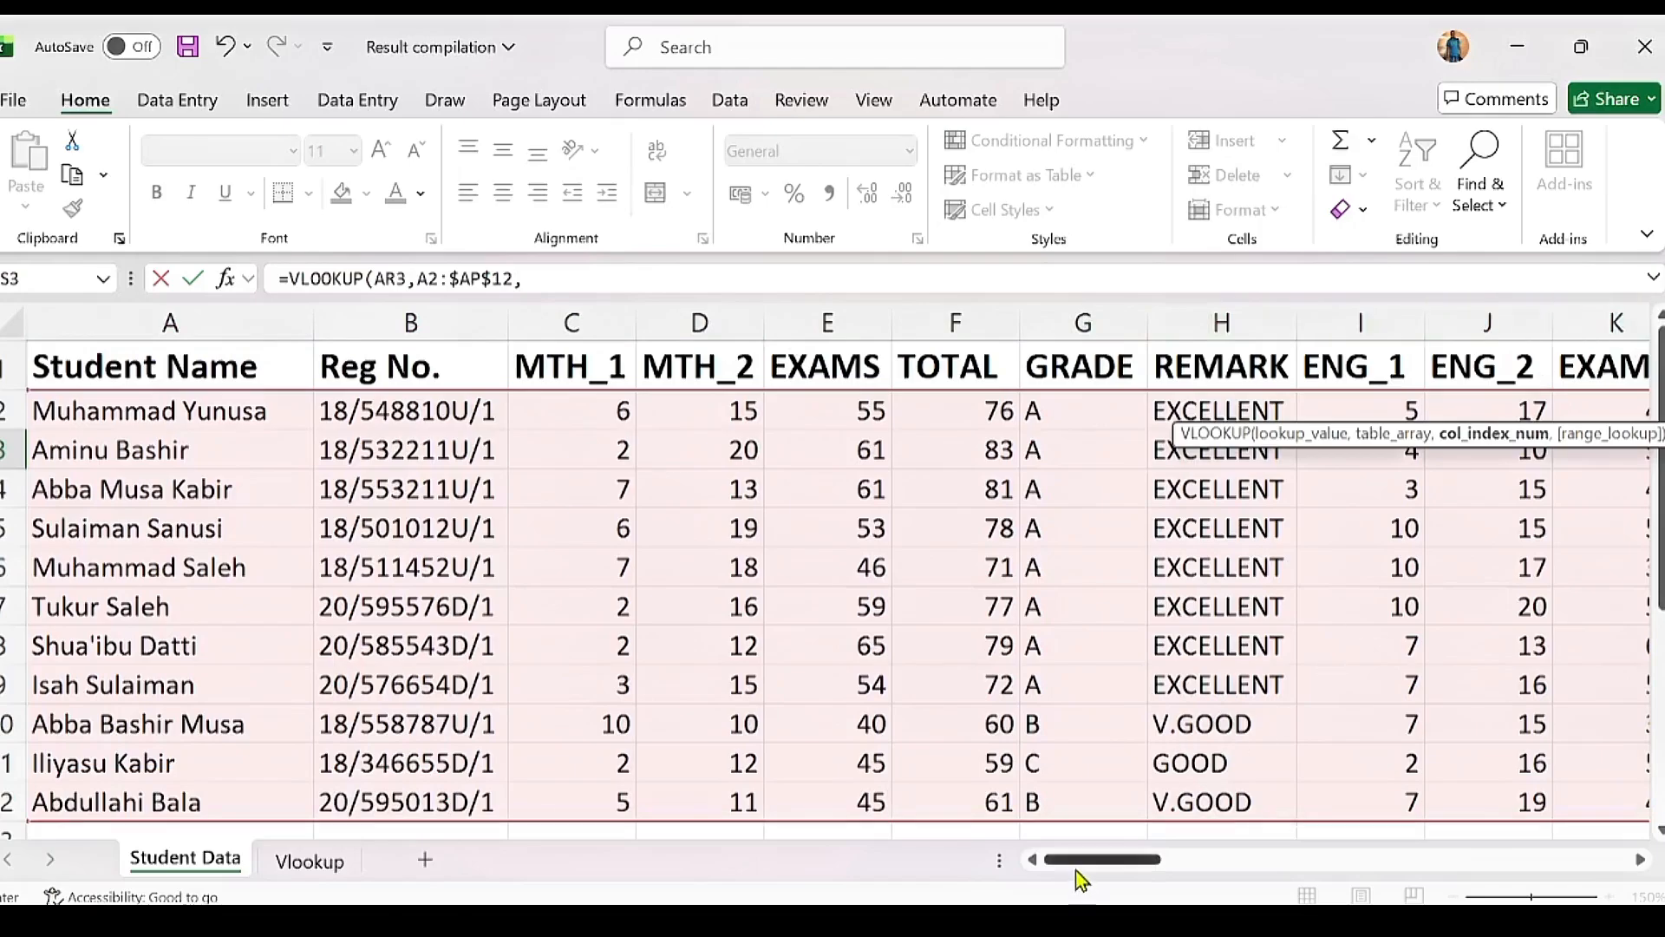
pyautogui.moveTo(1078, 878); pyautogui.dragTo(1201, 893)
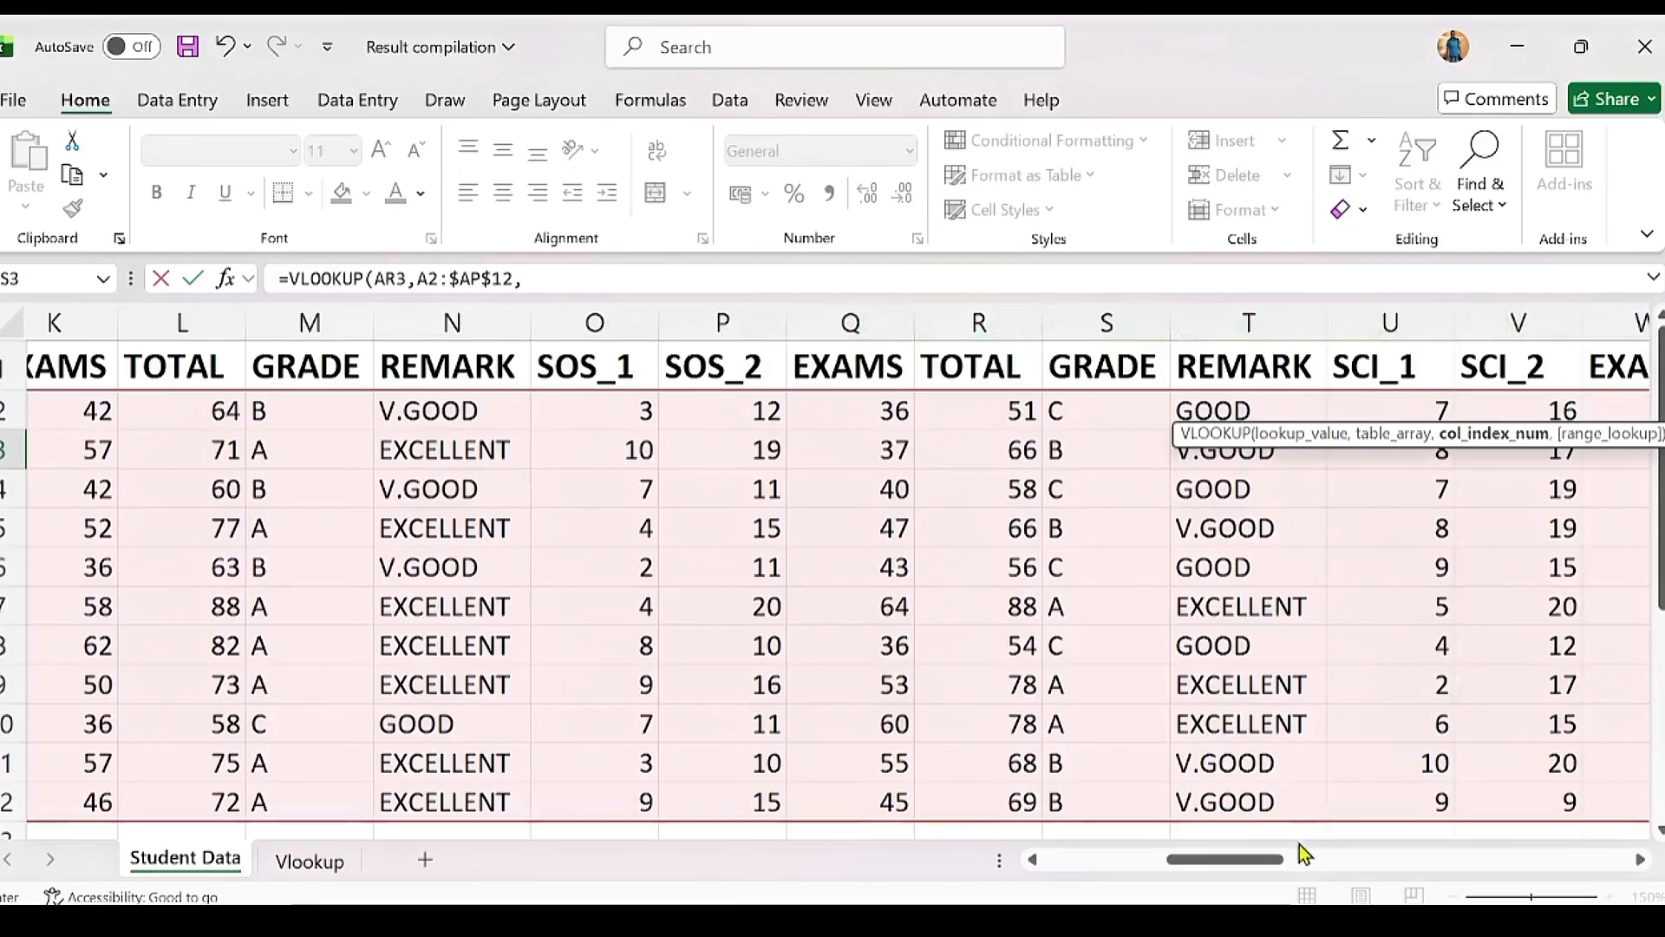
pyautogui.moveTo(1231, 863); pyautogui.dragTo(1346, 857)
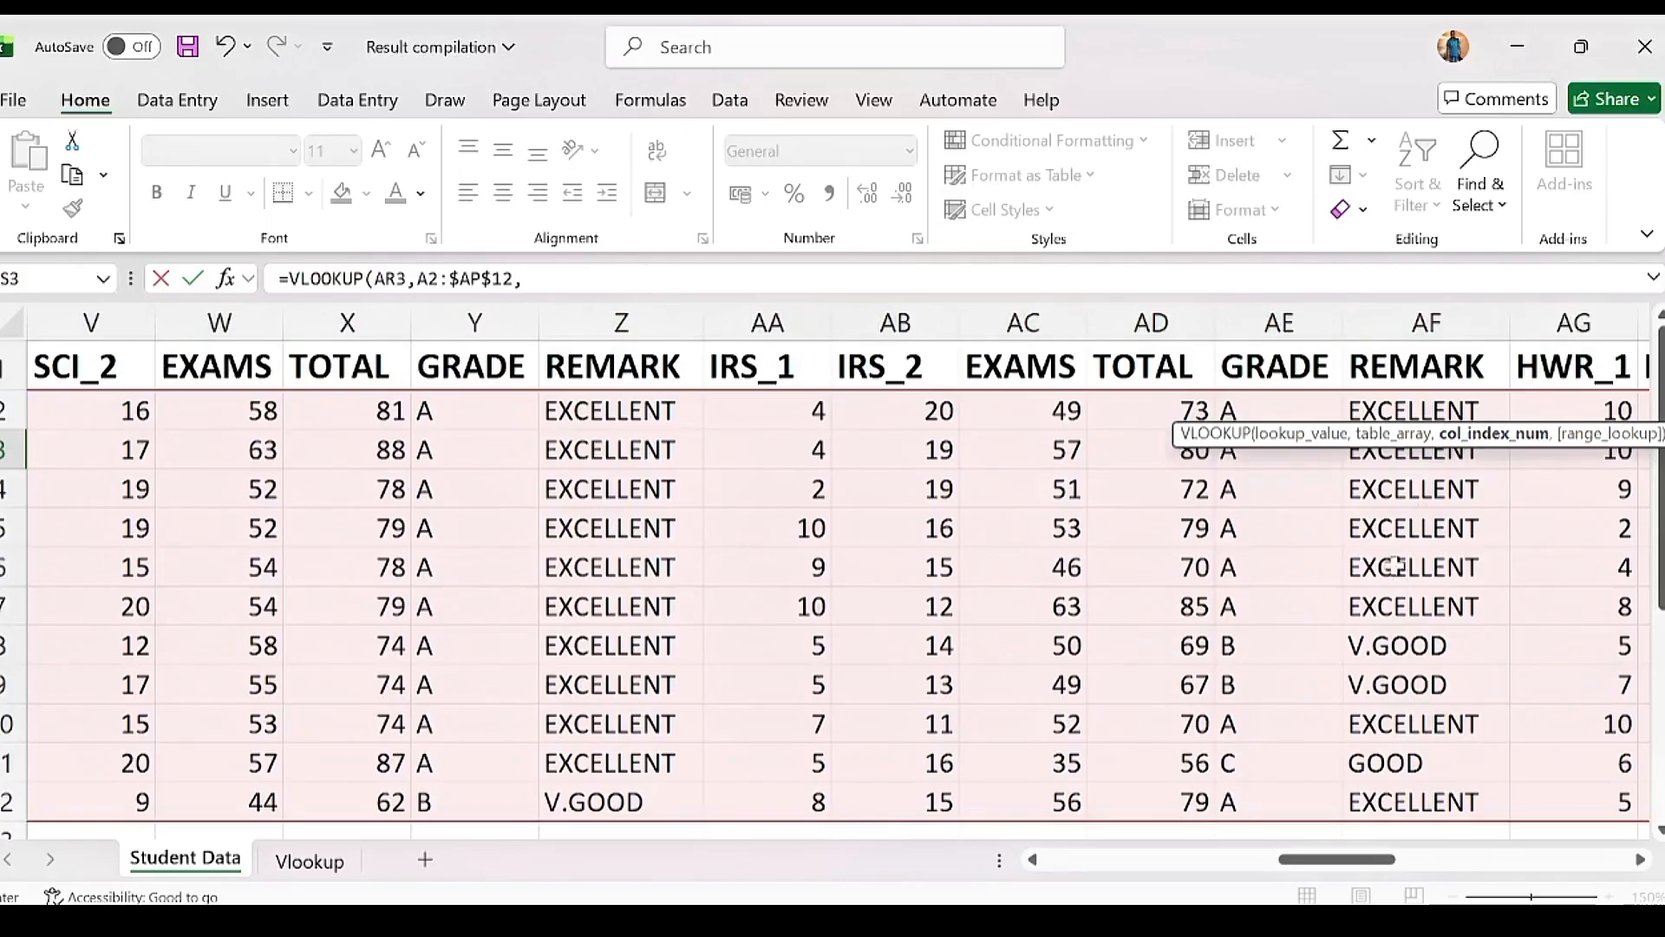
pyautogui.moveTo(1335, 860); pyautogui.dragTo(1437, 859)
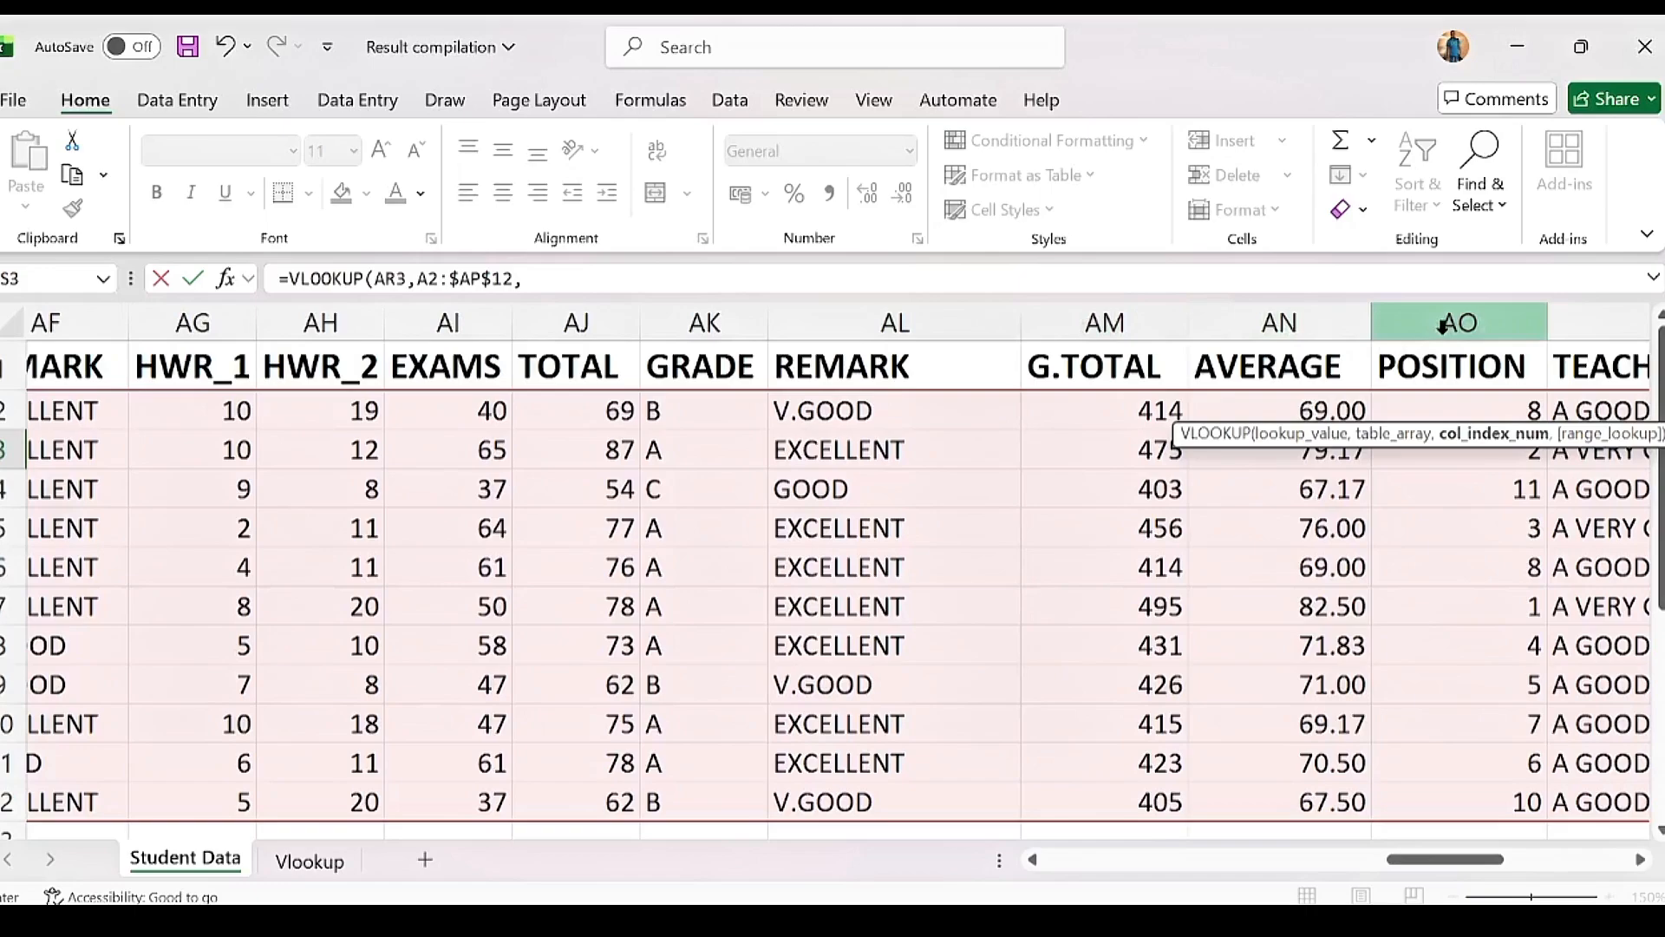
# Step: Complete AS3 as =VLOOKUP(AR3,A2:$AP$12,41,FALSE) and compare its result with the POSITION column
pyautogui.click(557, 271)
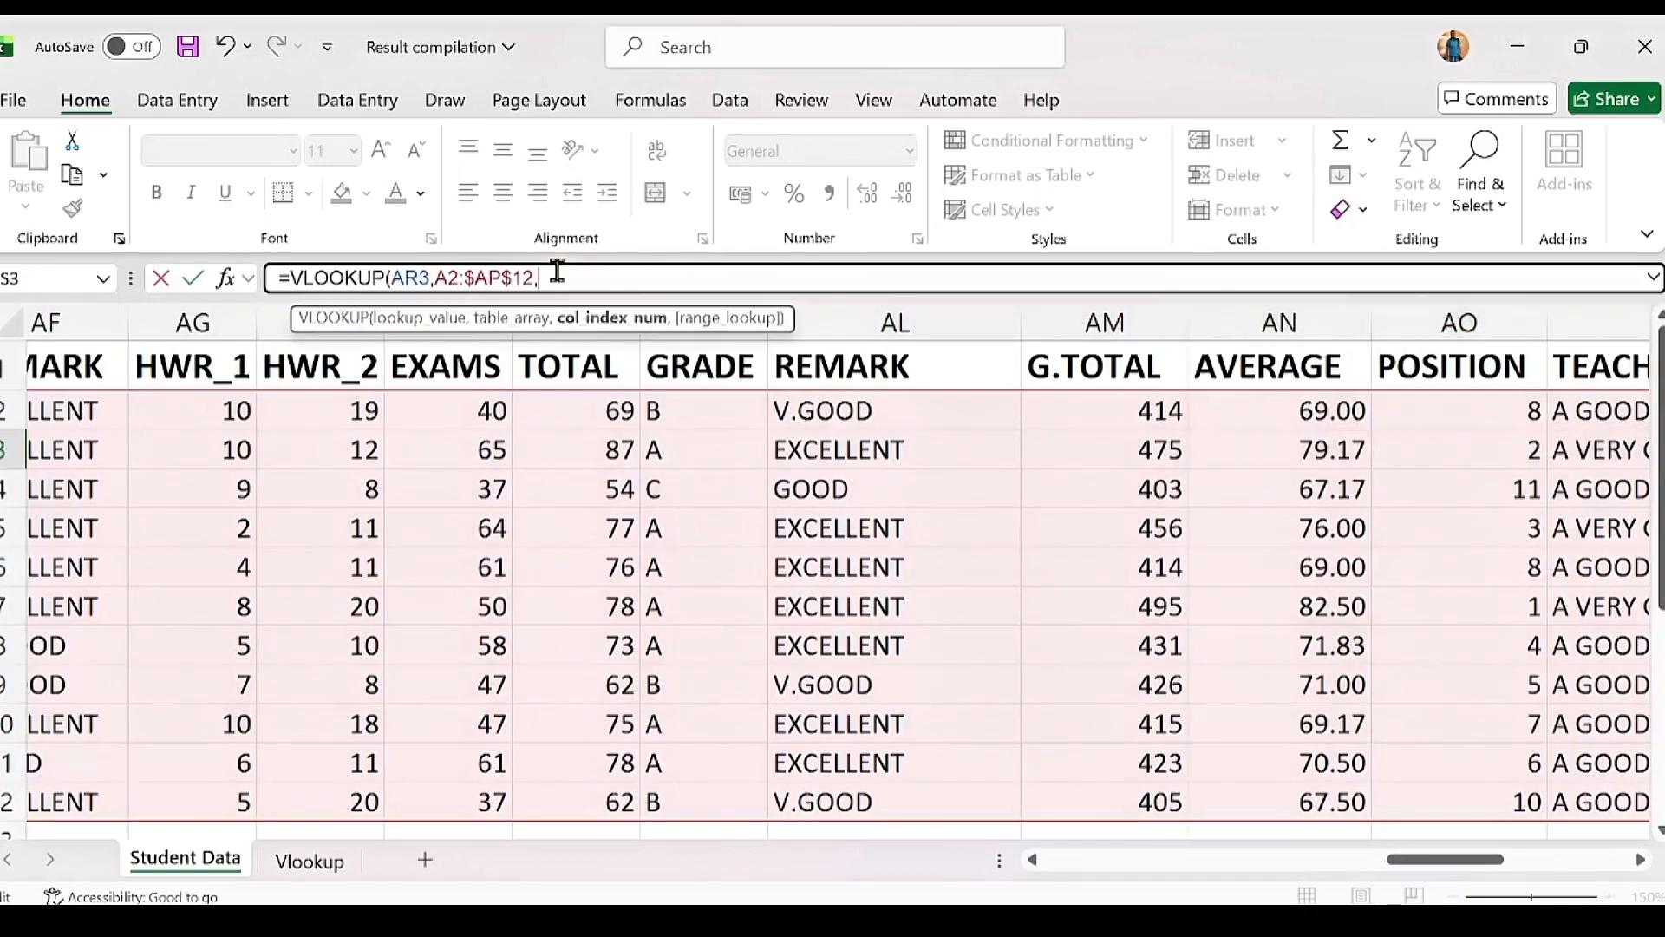
pyautogui.write('41')
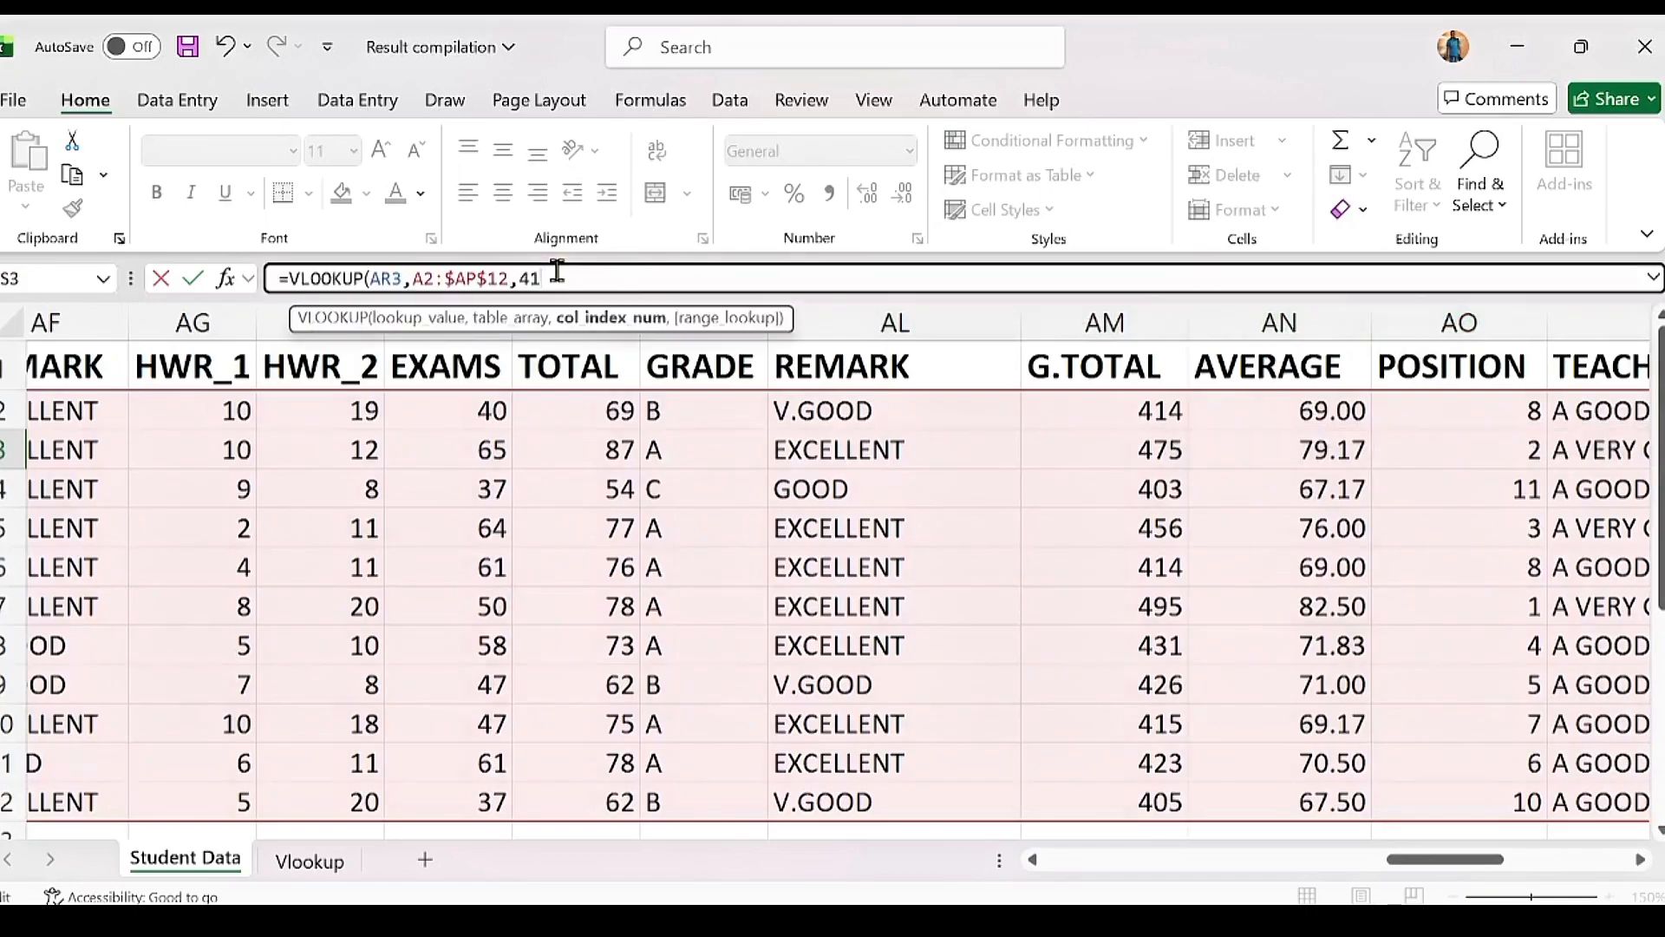
pyautogui.write(',')
pyautogui.press('Down')
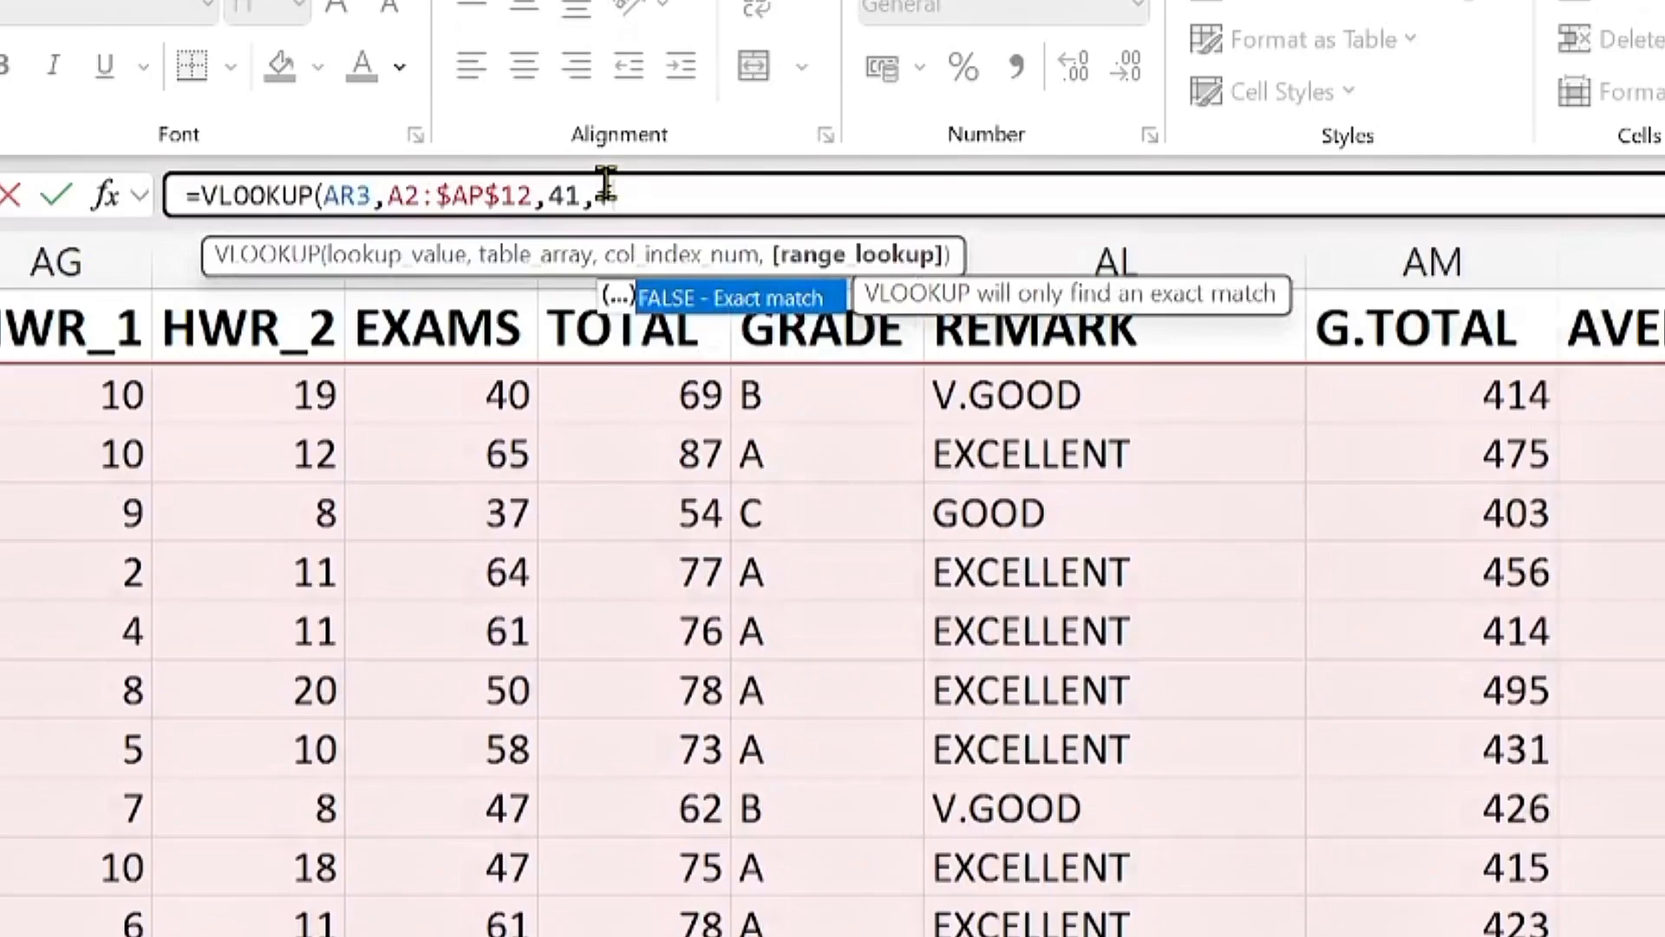
pyautogui.write('false)')
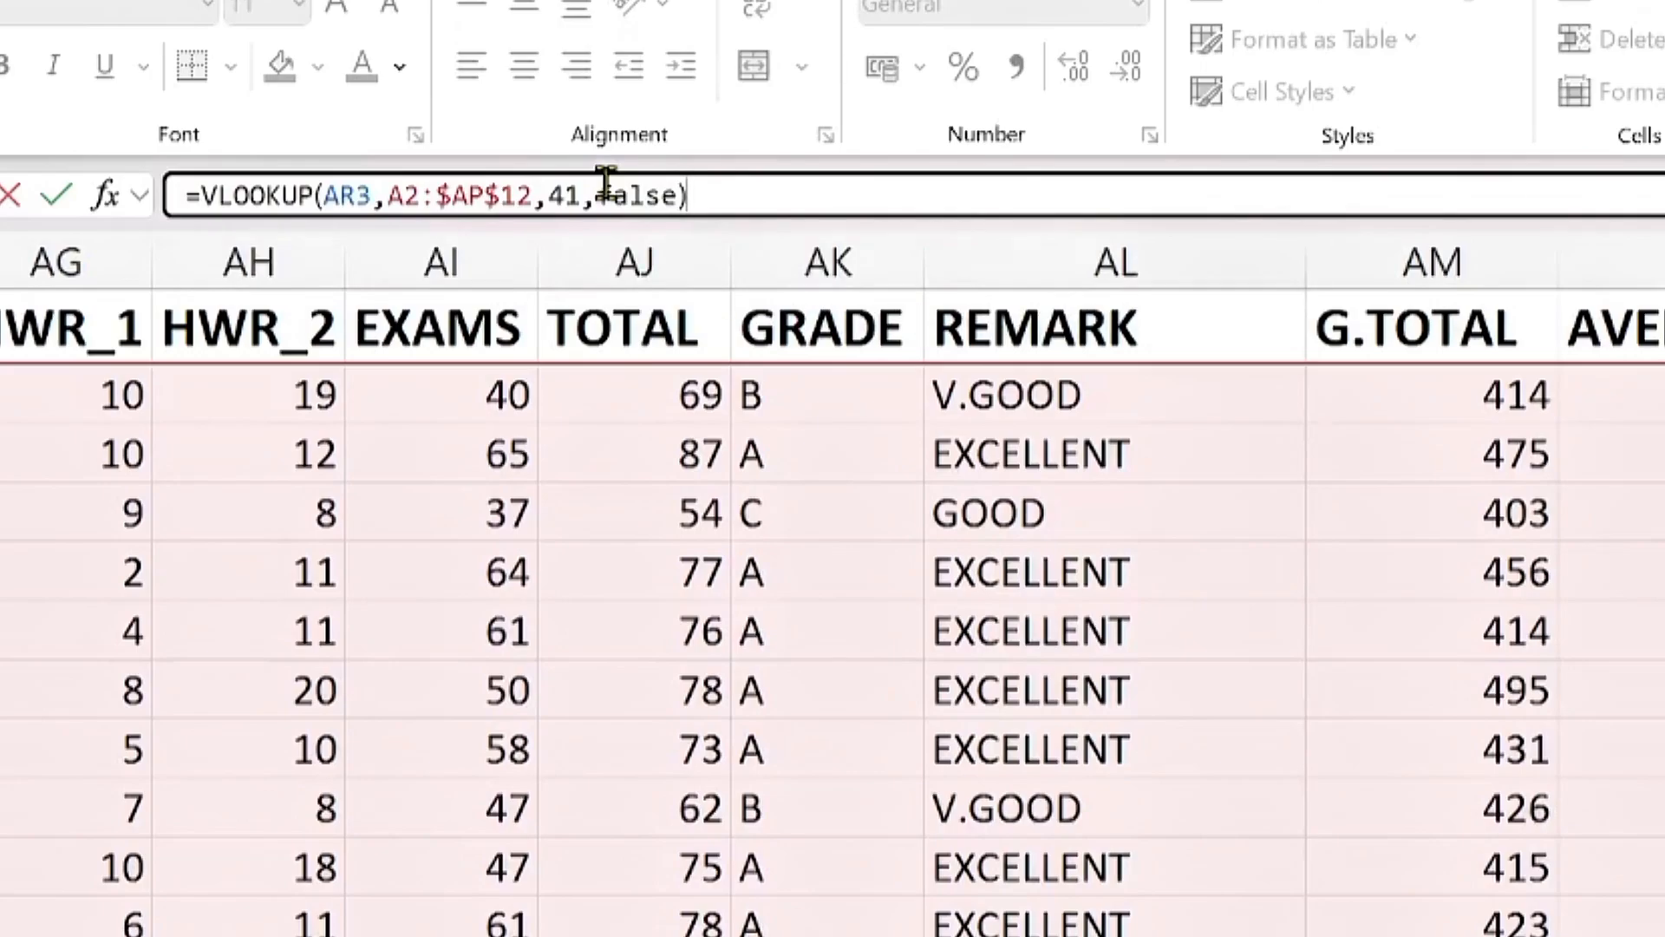
pyautogui.press('Return')
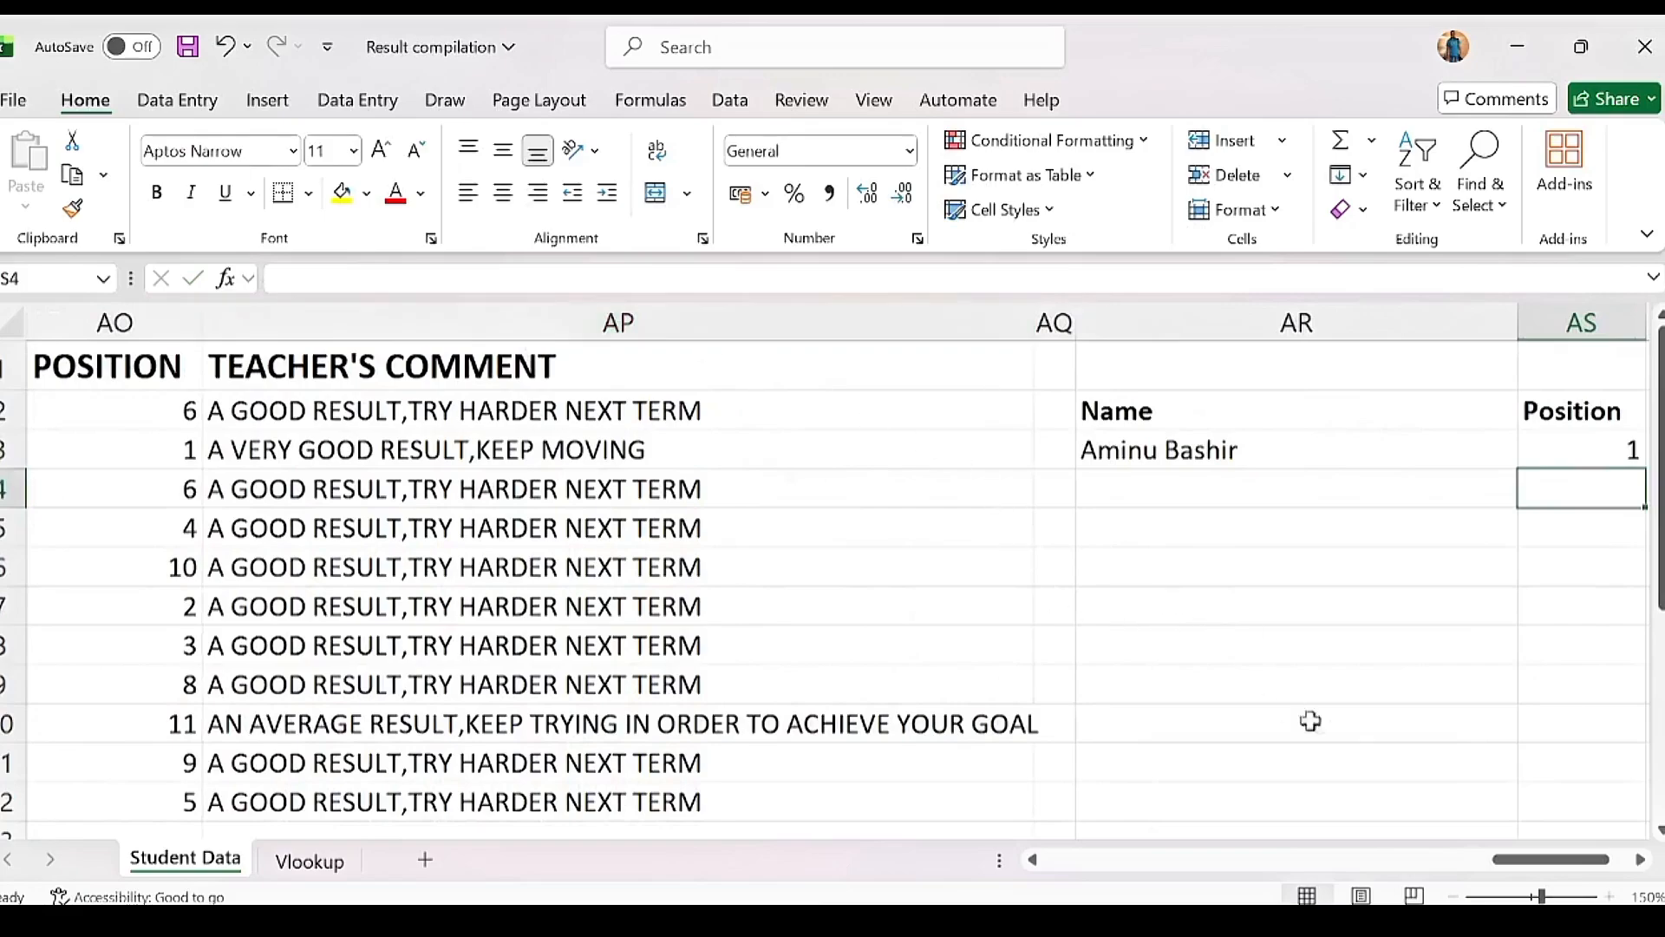
pyautogui.click(1199, 455)
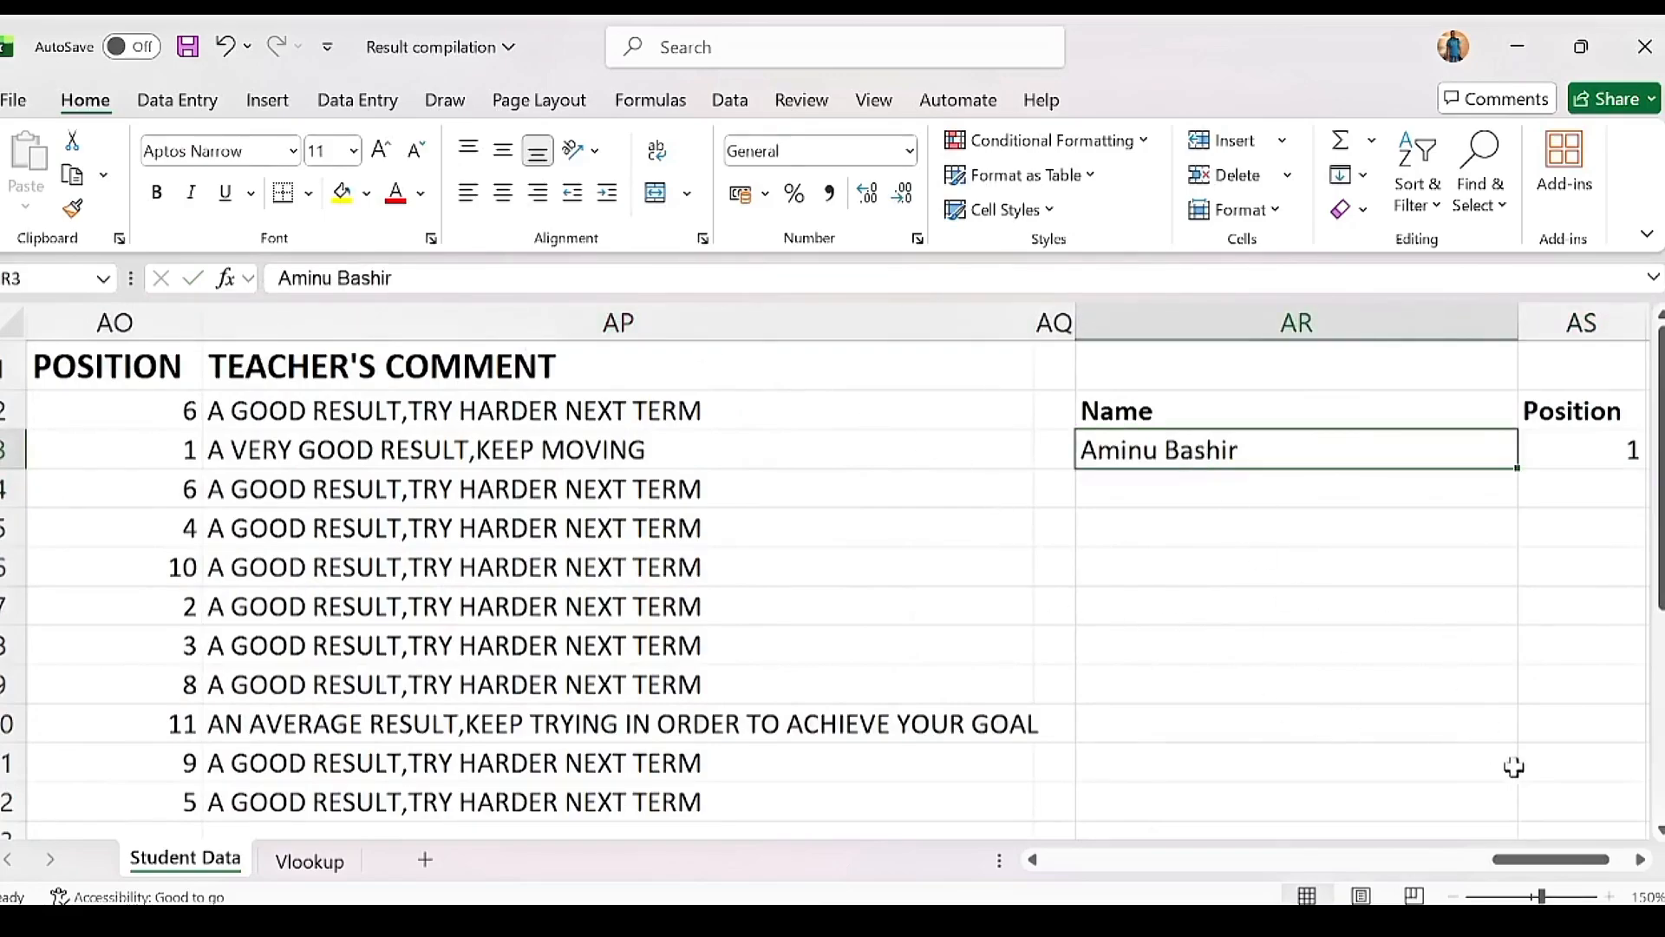
pyautogui.click(143, 450)
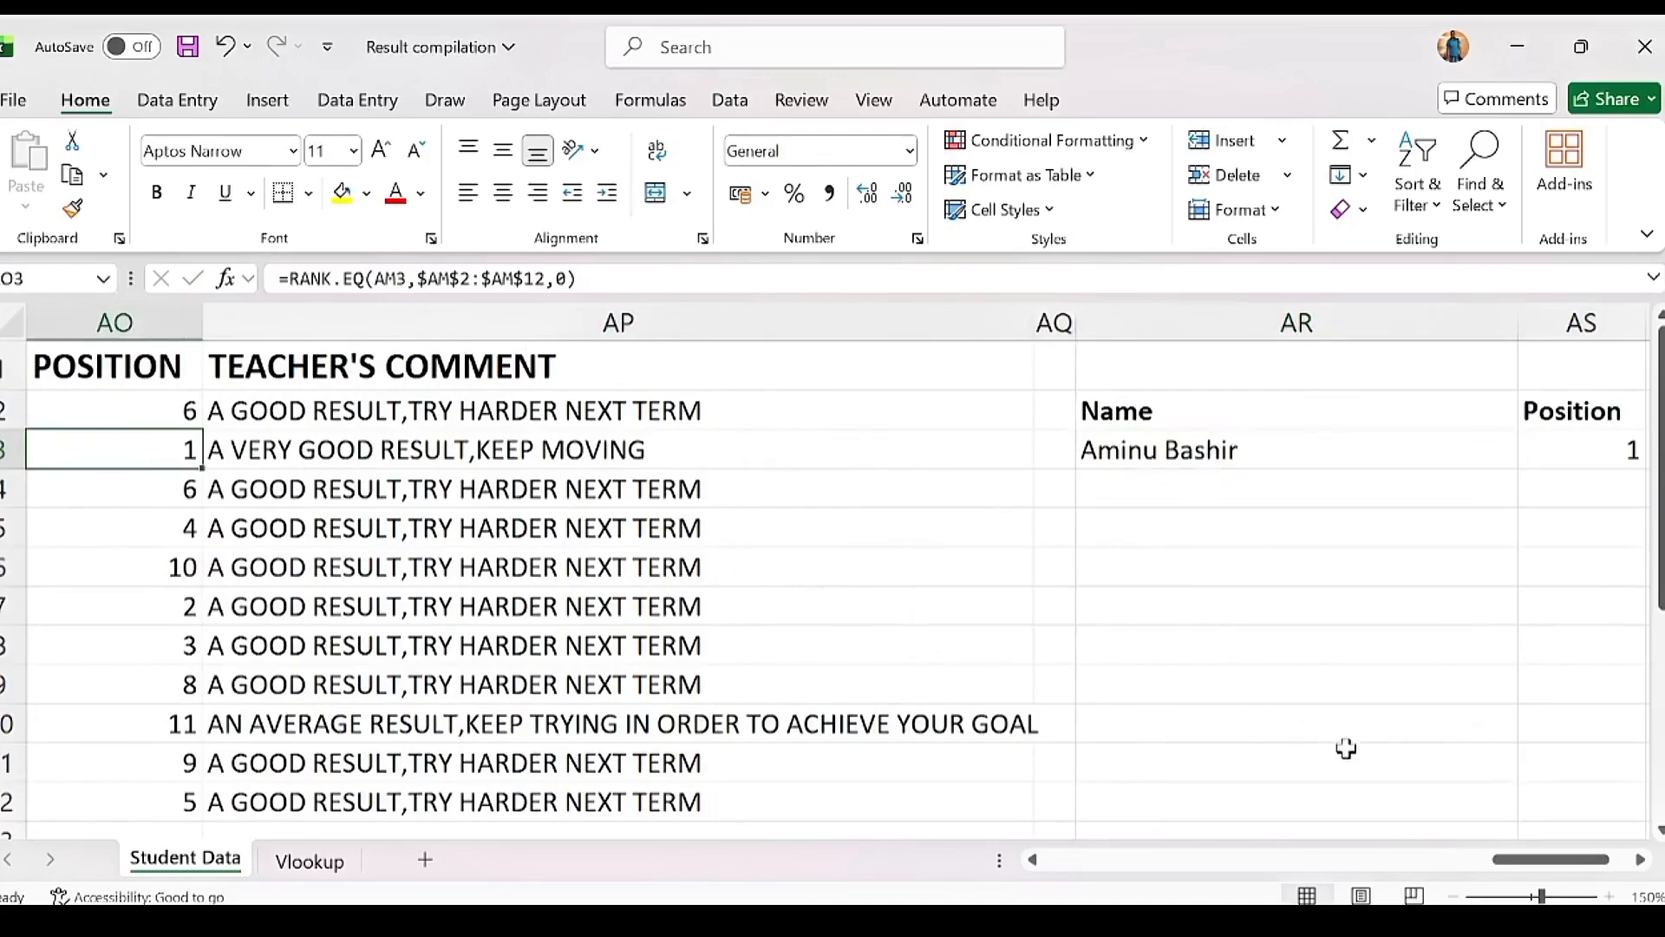
# Step: Copy the last student's name from A12 into lookup cell AR3, confirming Position shows rank 3
pyautogui.moveTo(1508, 855); pyautogui.dragTo(980, 861)
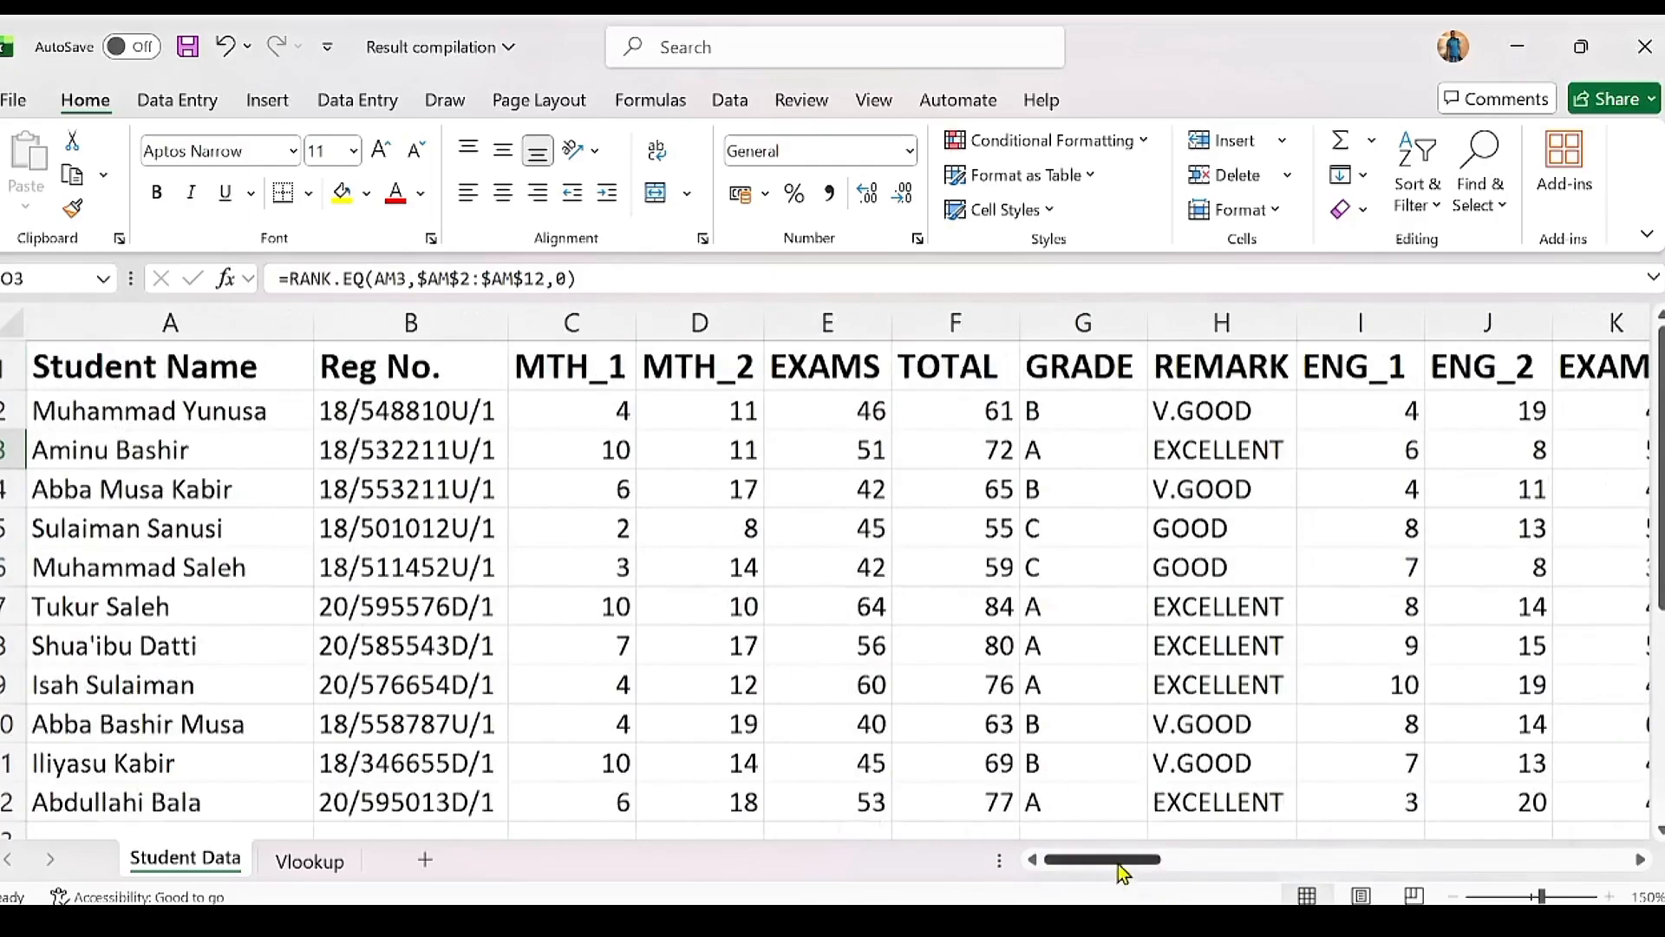
pyautogui.click(202, 800)
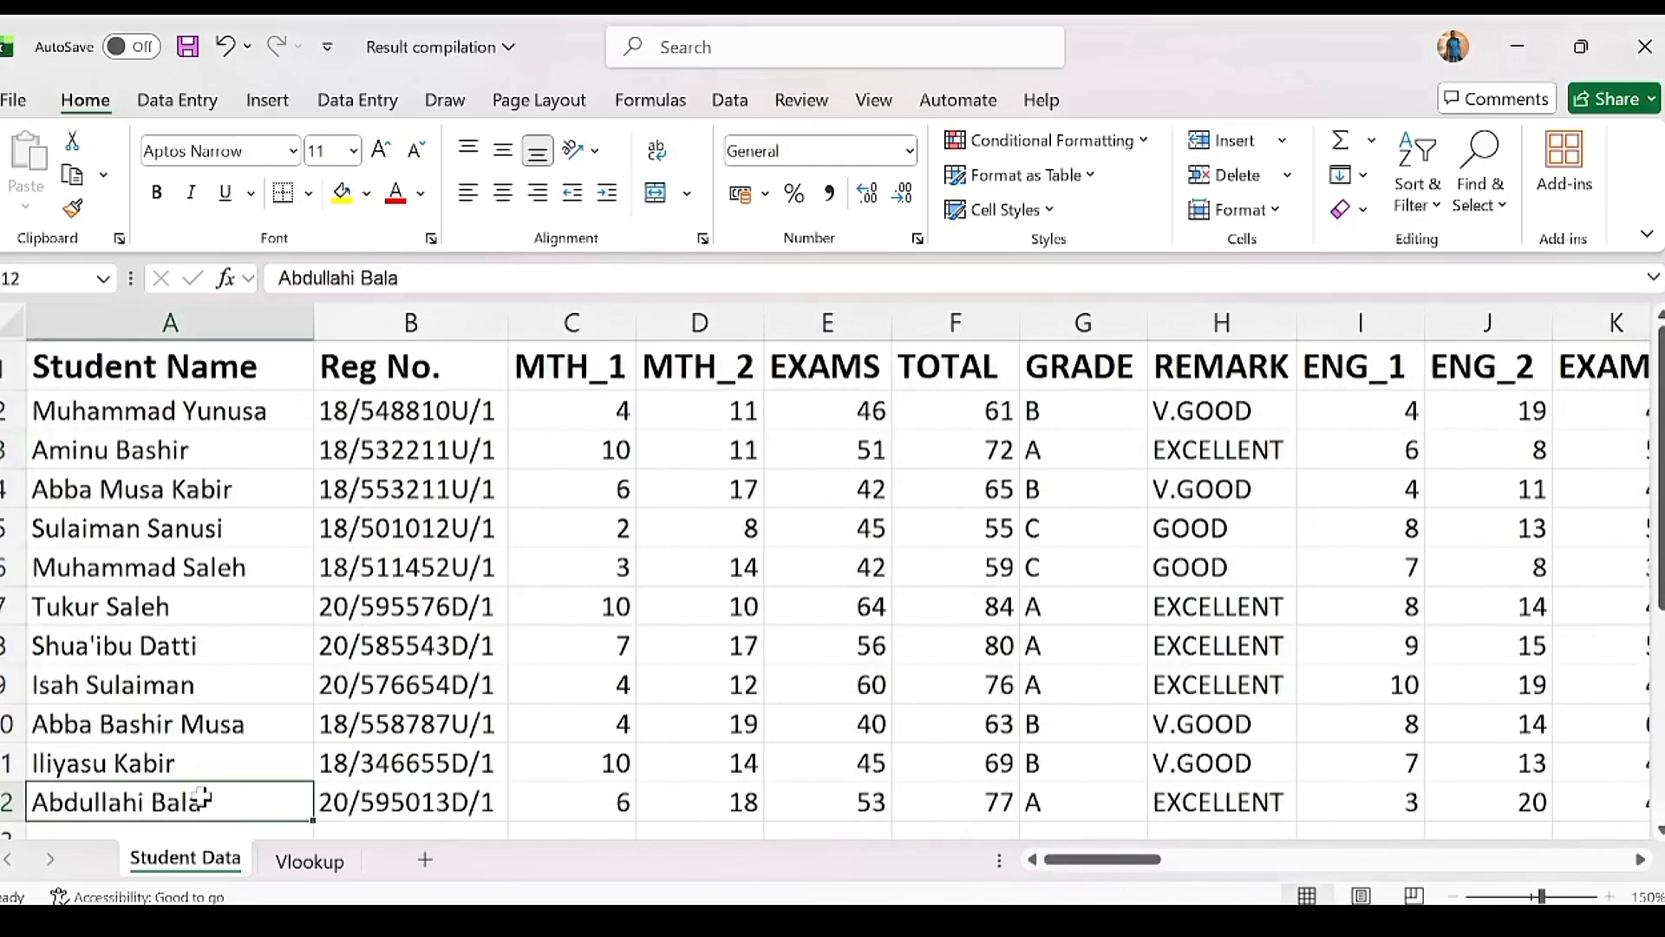
pyautogui.hotkey('ctrl', 'c')
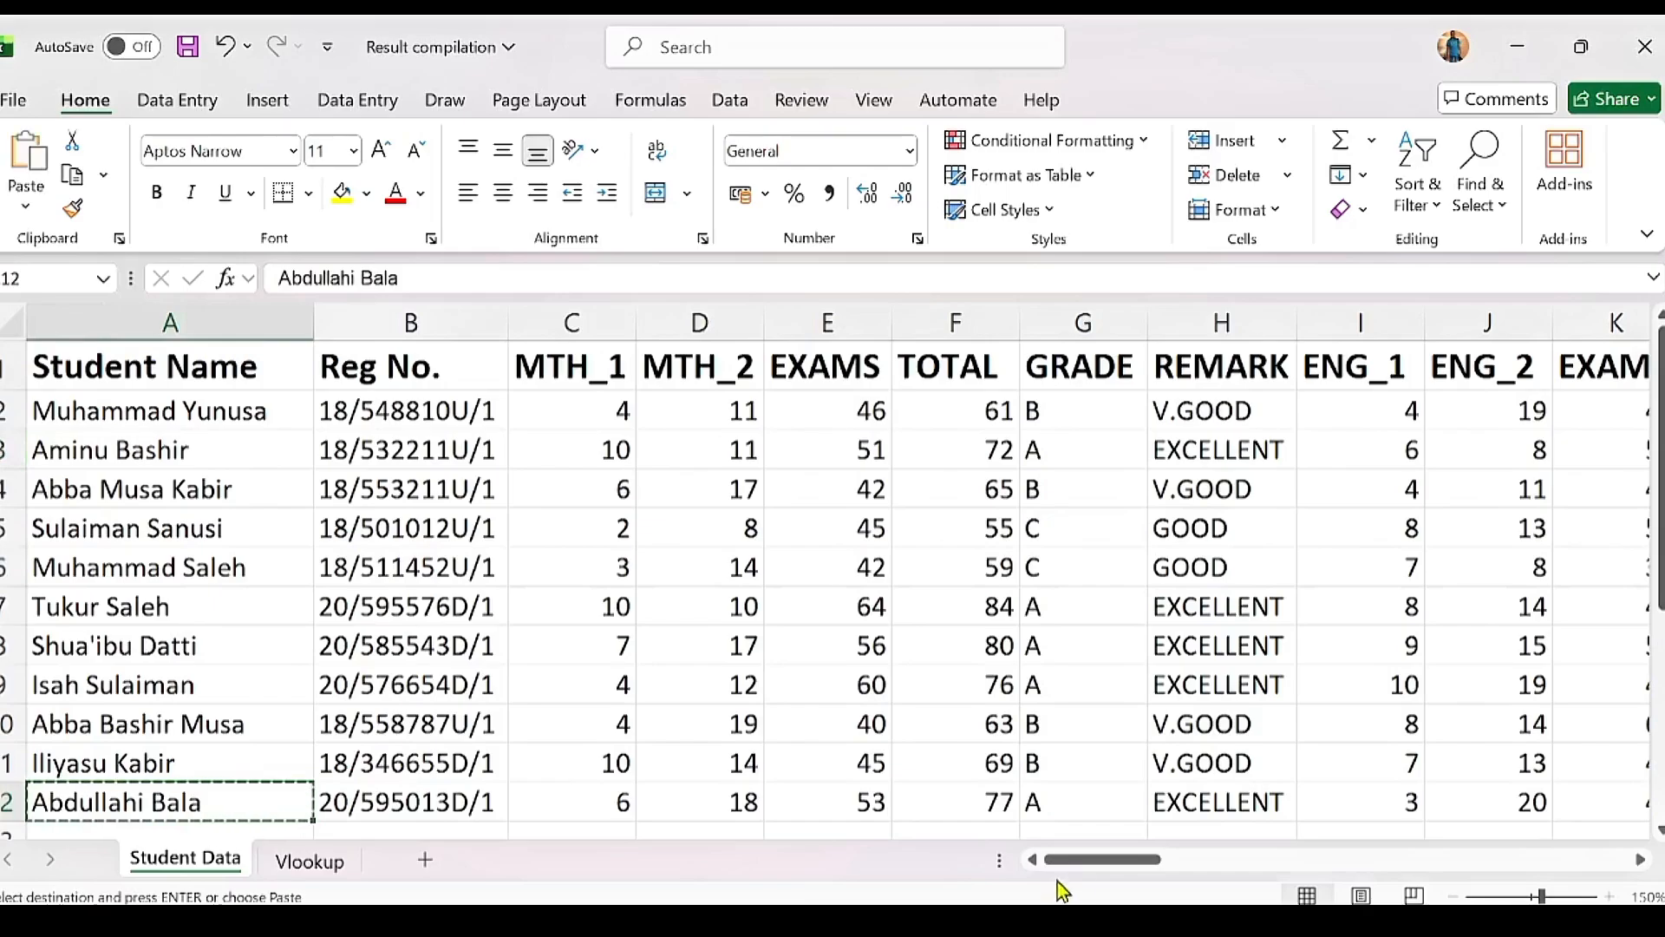
pyautogui.moveTo(1080, 867); pyautogui.dragTo(1549, 859)
pyautogui.click(943, 449)
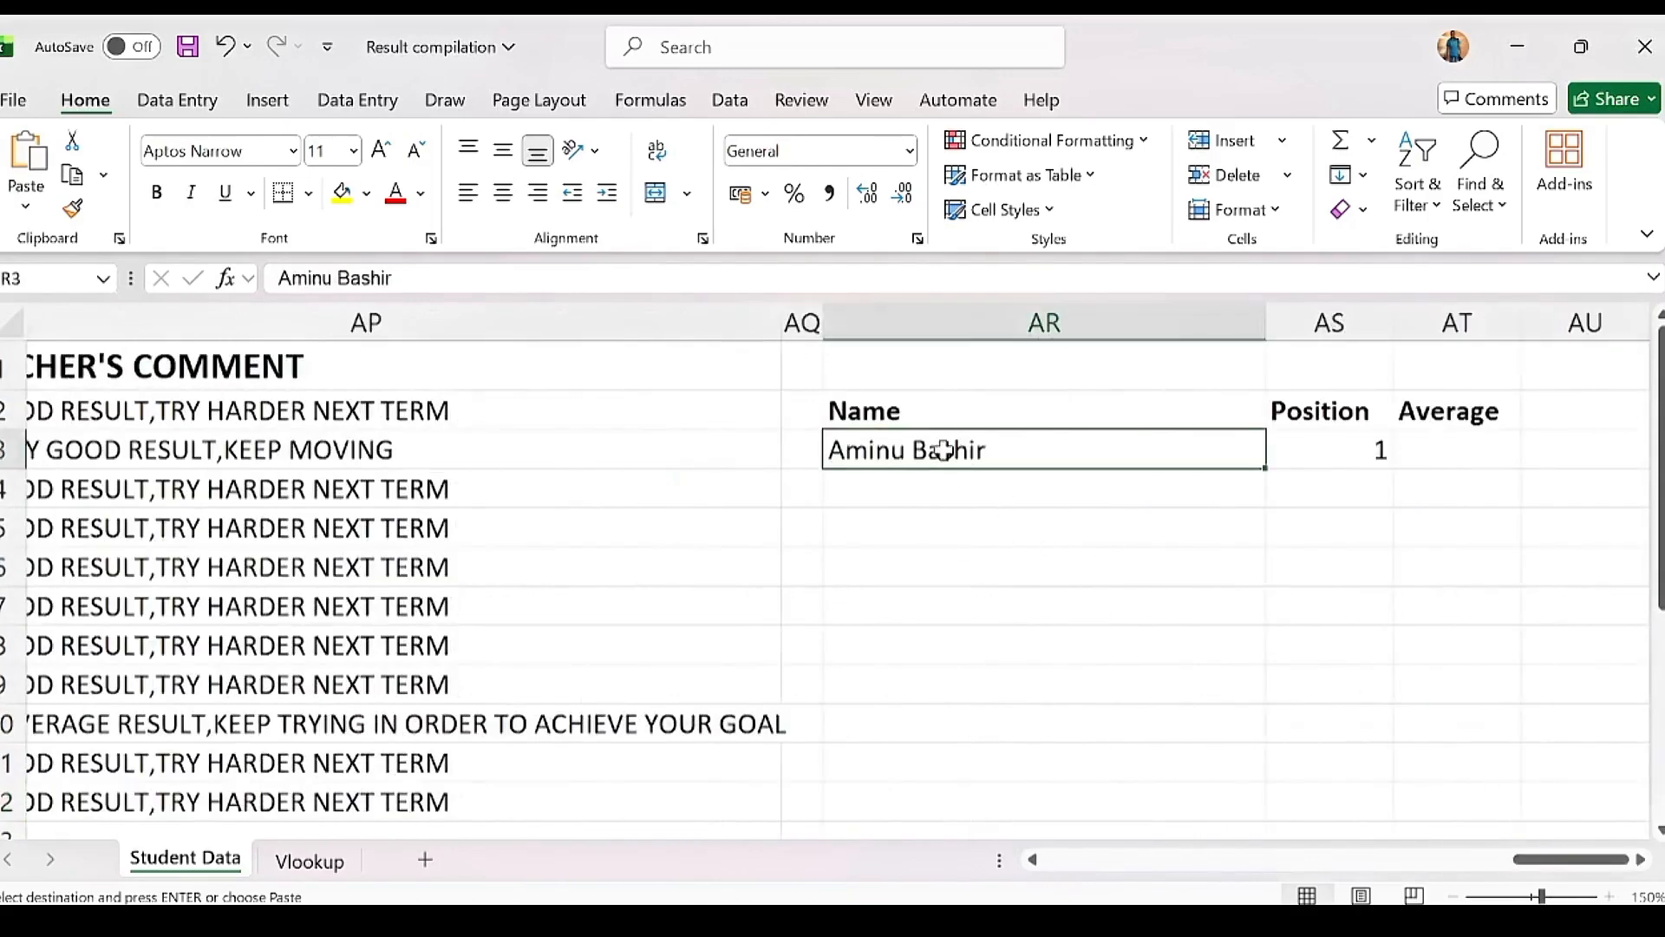
pyautogui.hotkey('ctrl', 'v')
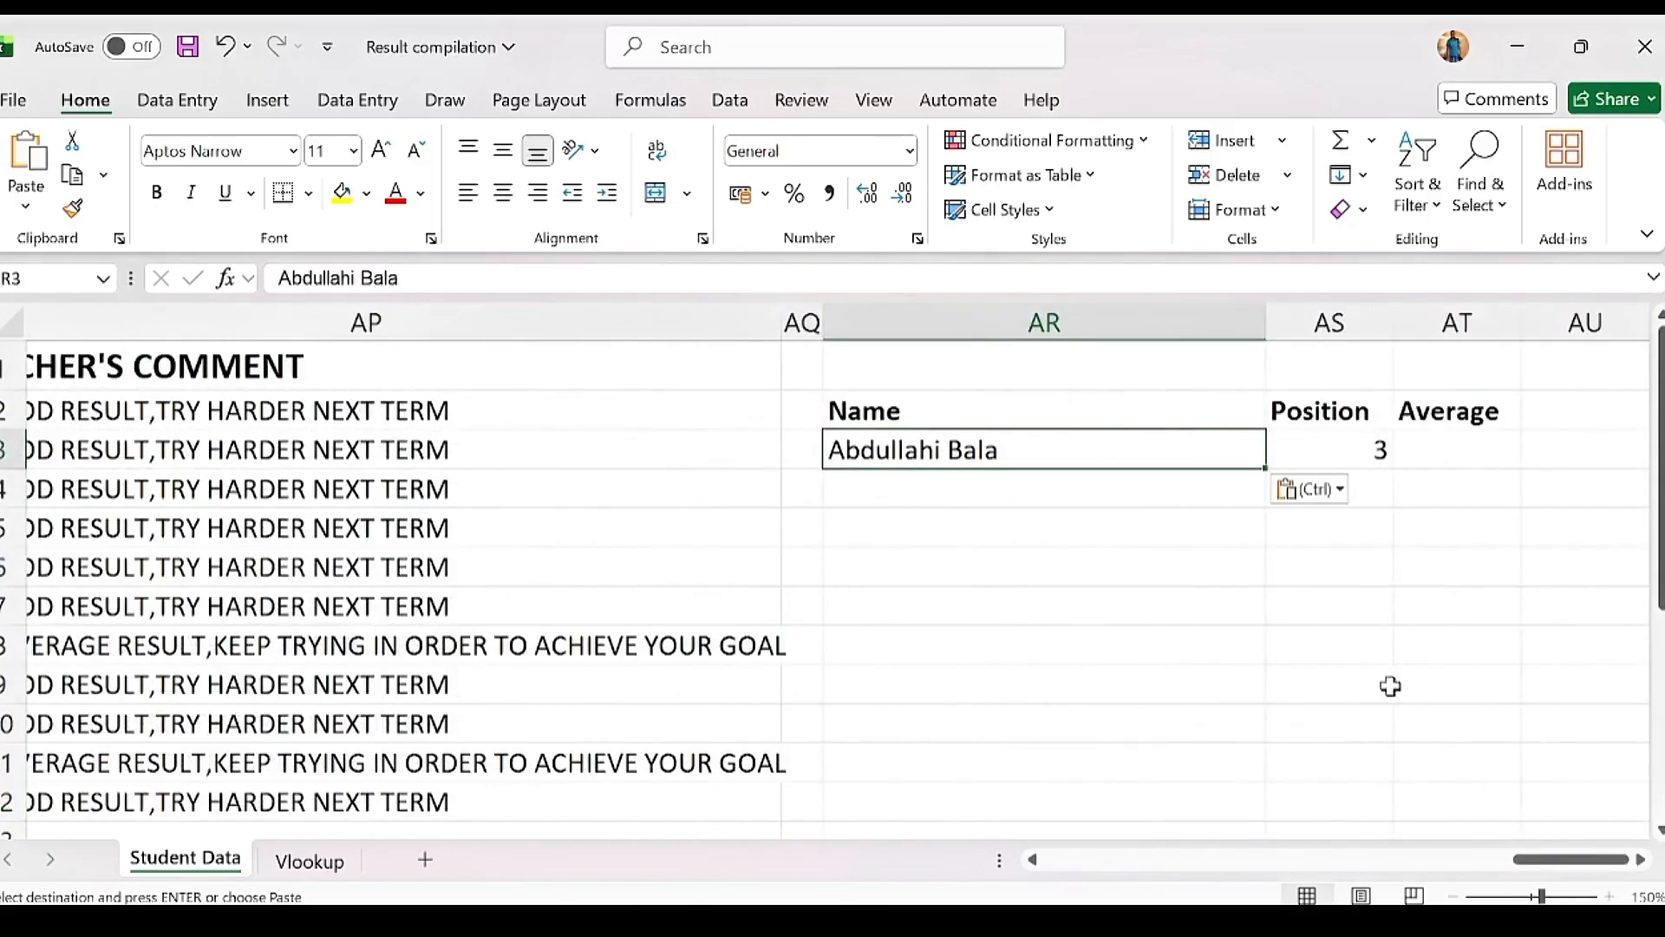
pyautogui.moveTo(1552, 864); pyautogui.dragTo(1437, 843)
pyautogui.click(1353, 799)
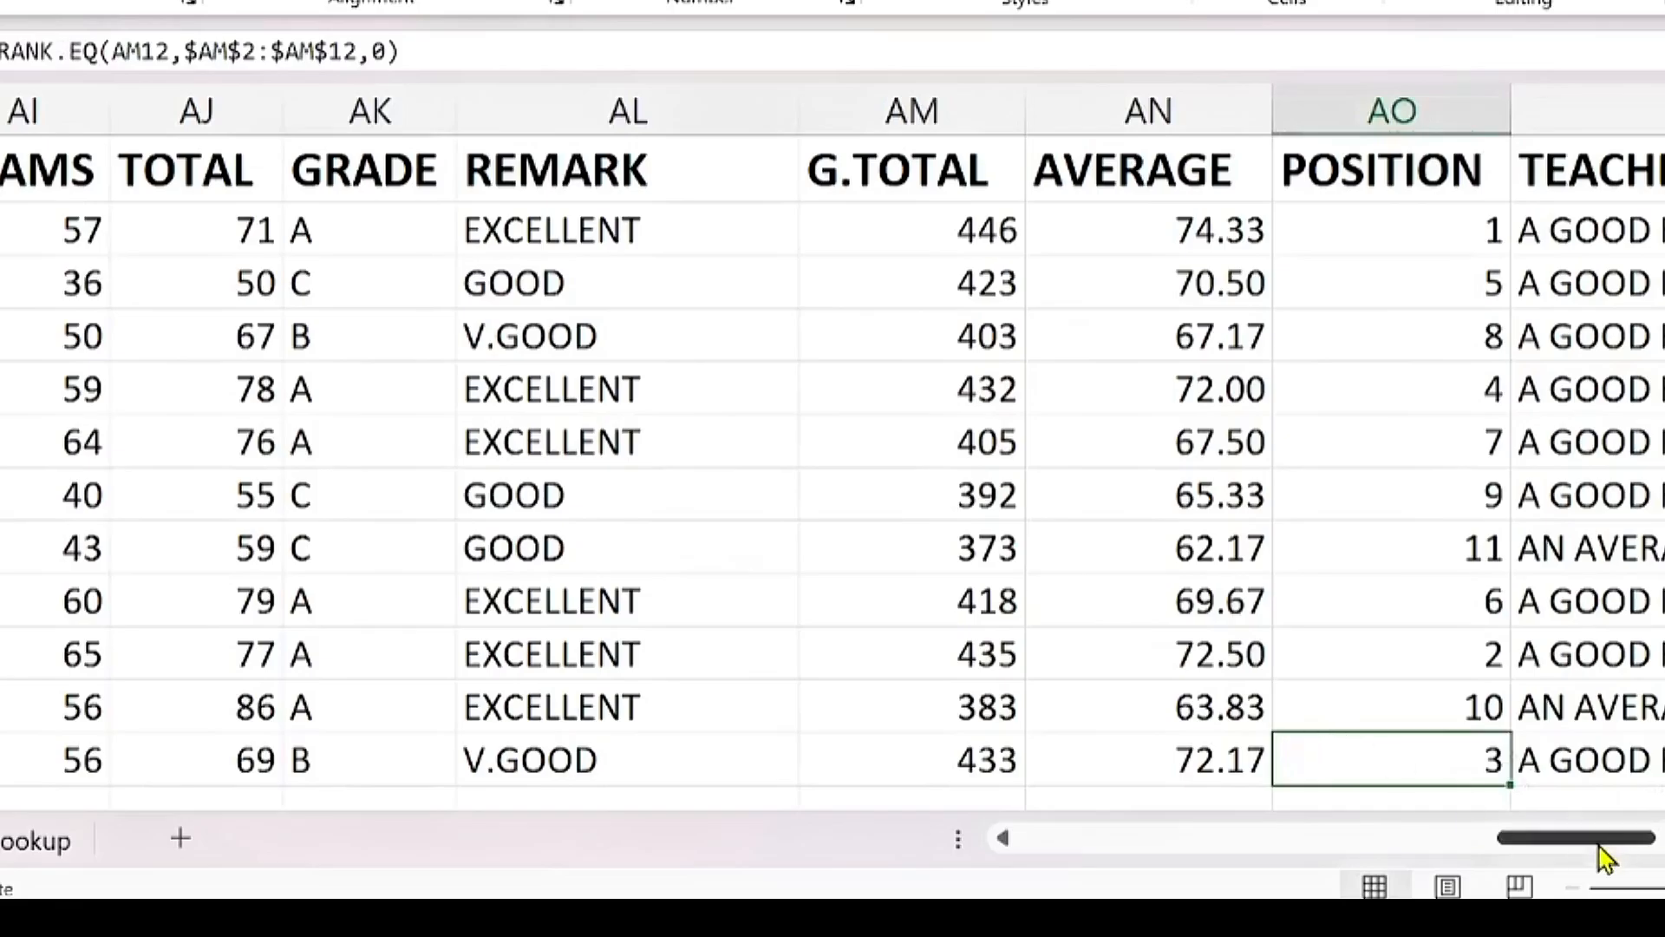
pyautogui.moveTo(1481, 860); pyautogui.dragTo(1624, 859)
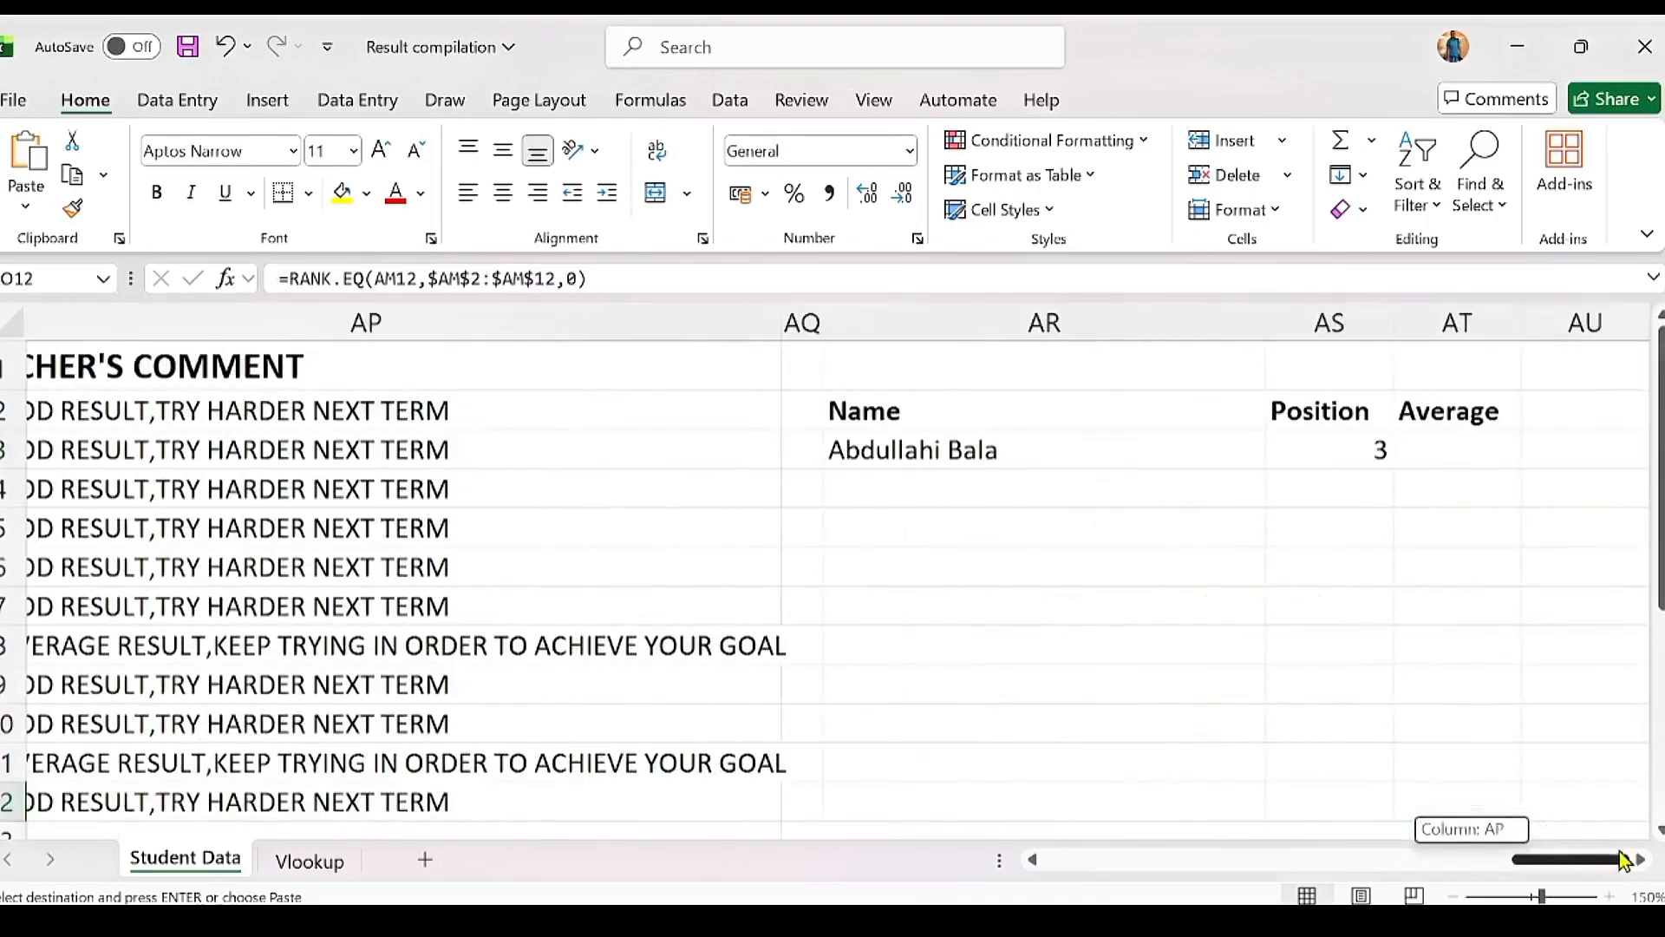
# Step: Begin a VLOOKUP formula in the Average cell AT3, then cancel it unfinished
pyautogui.click(1464, 458)
pyautogui.press('Escape')
pyautogui.write('=')
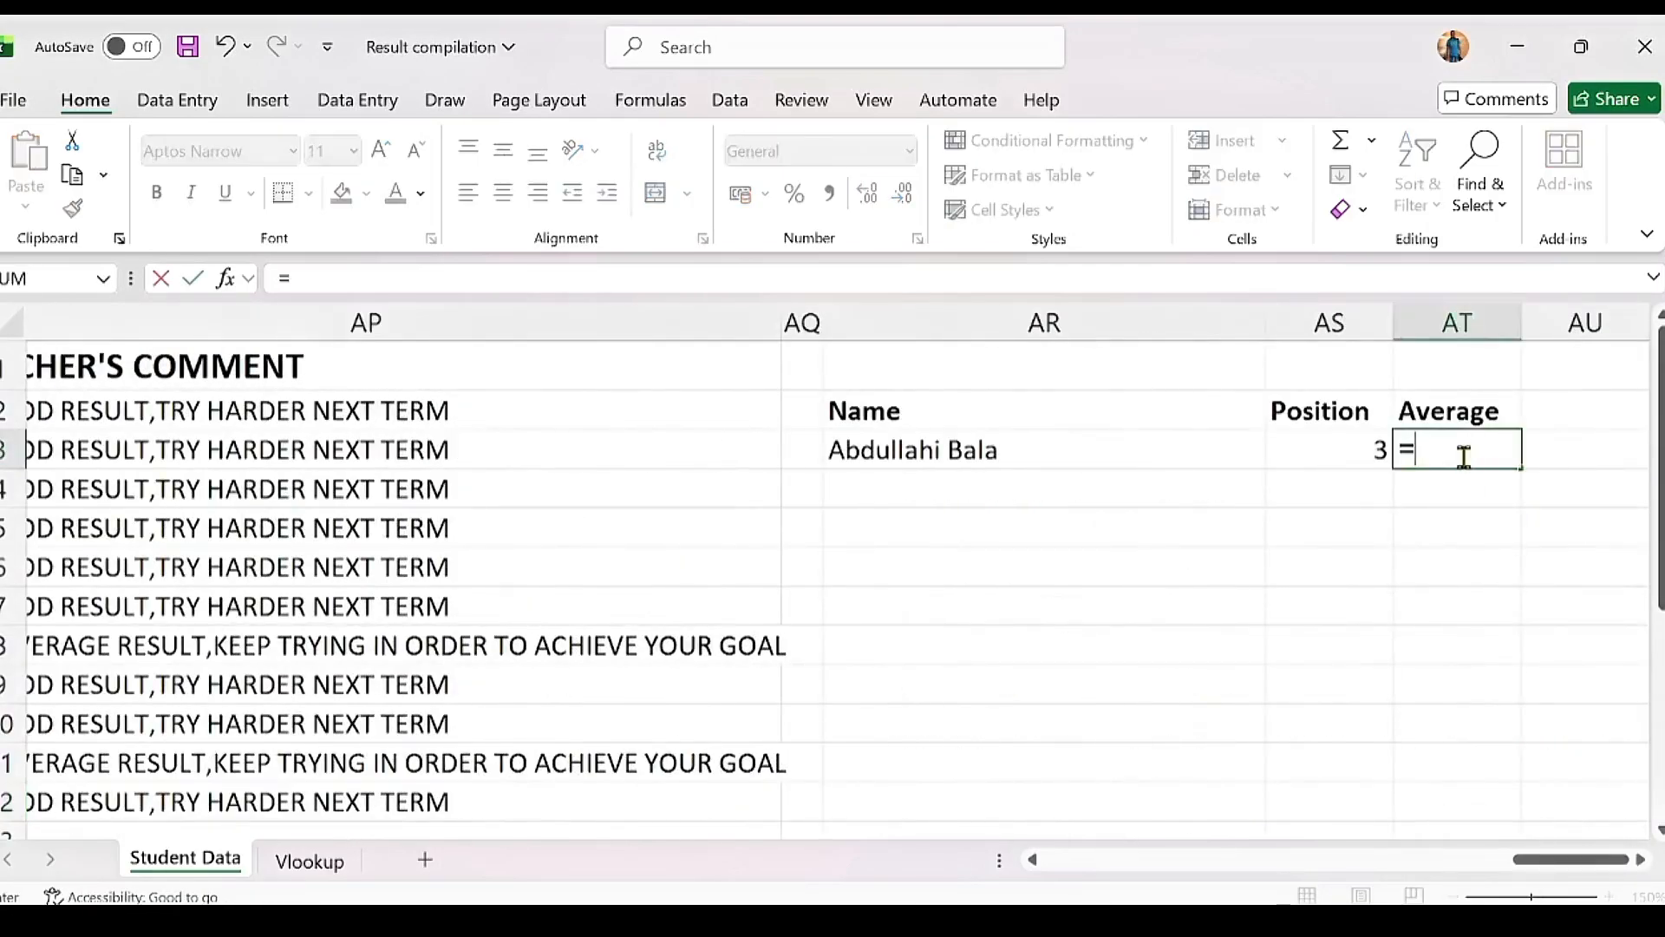
pyautogui.write('V')
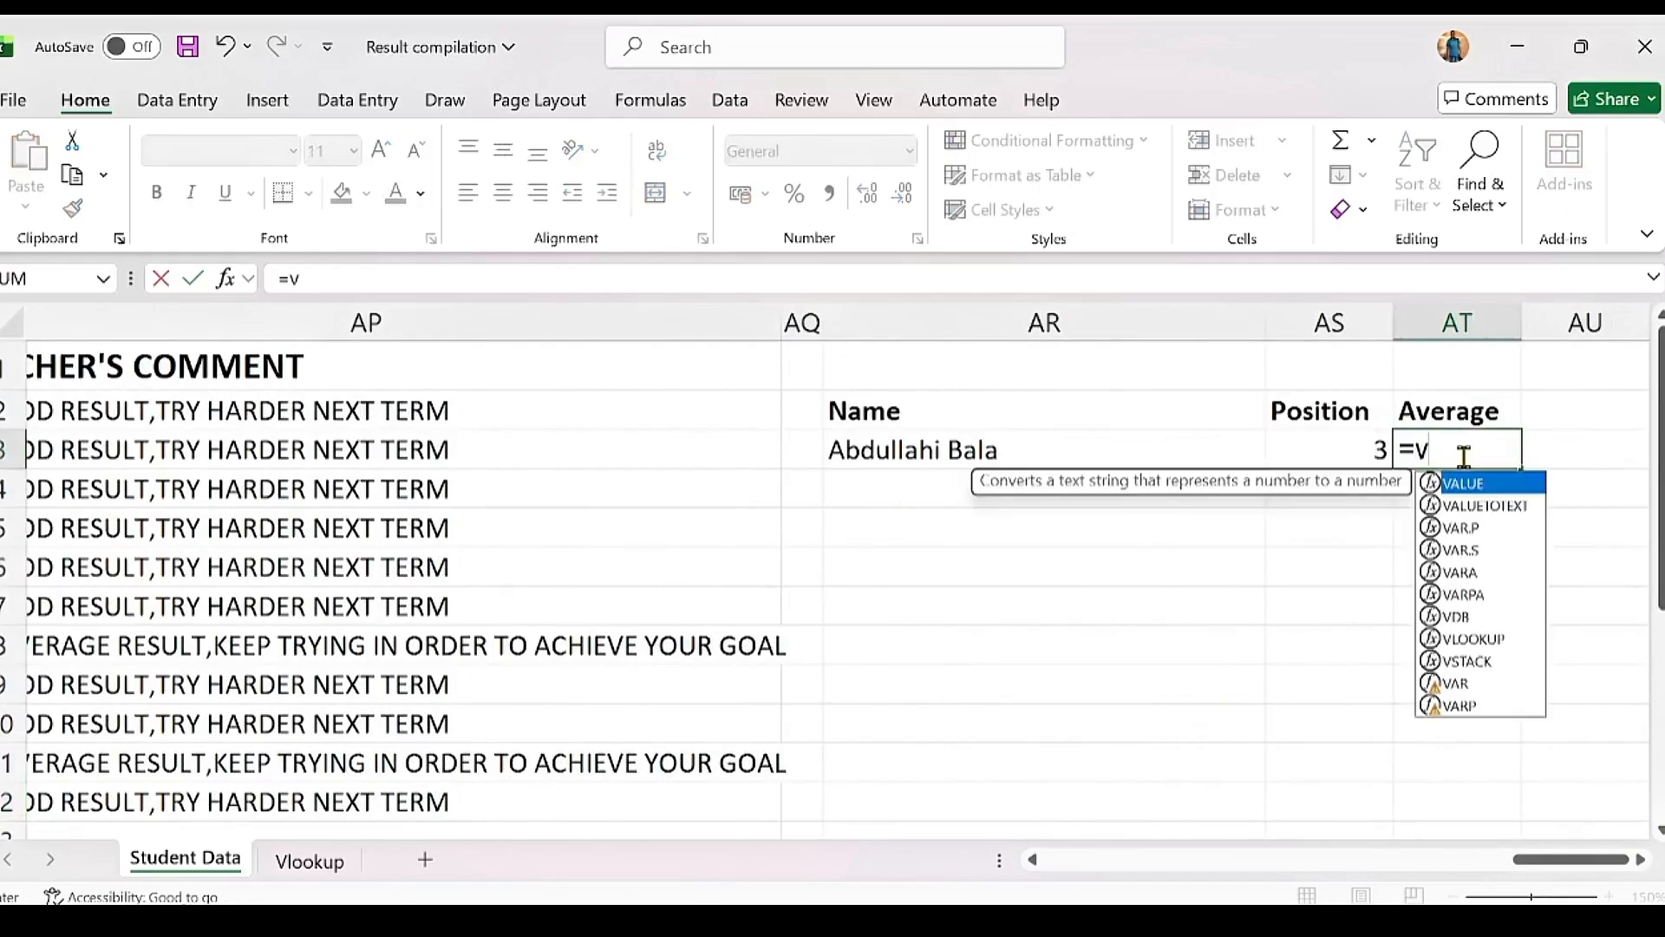
pyautogui.press('BackSpace')
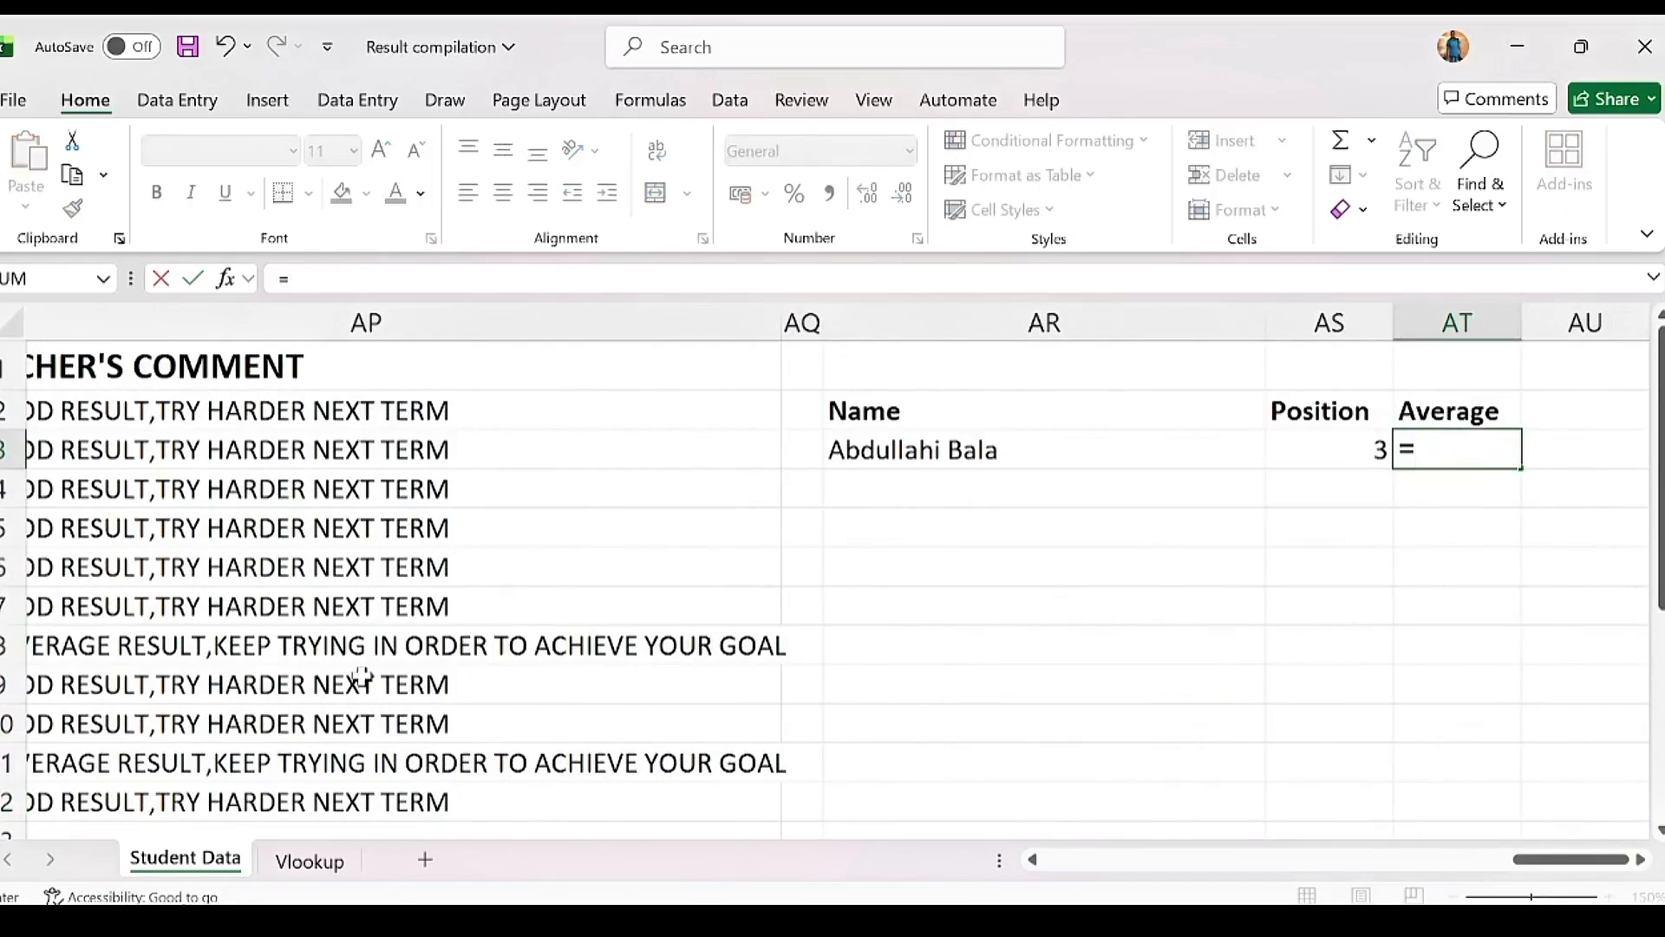
pyautogui.press('Escape')
# Step: Format the student data A1:AP12 as a table with headers and name it tbl_result
pyautogui.click(70, 575)
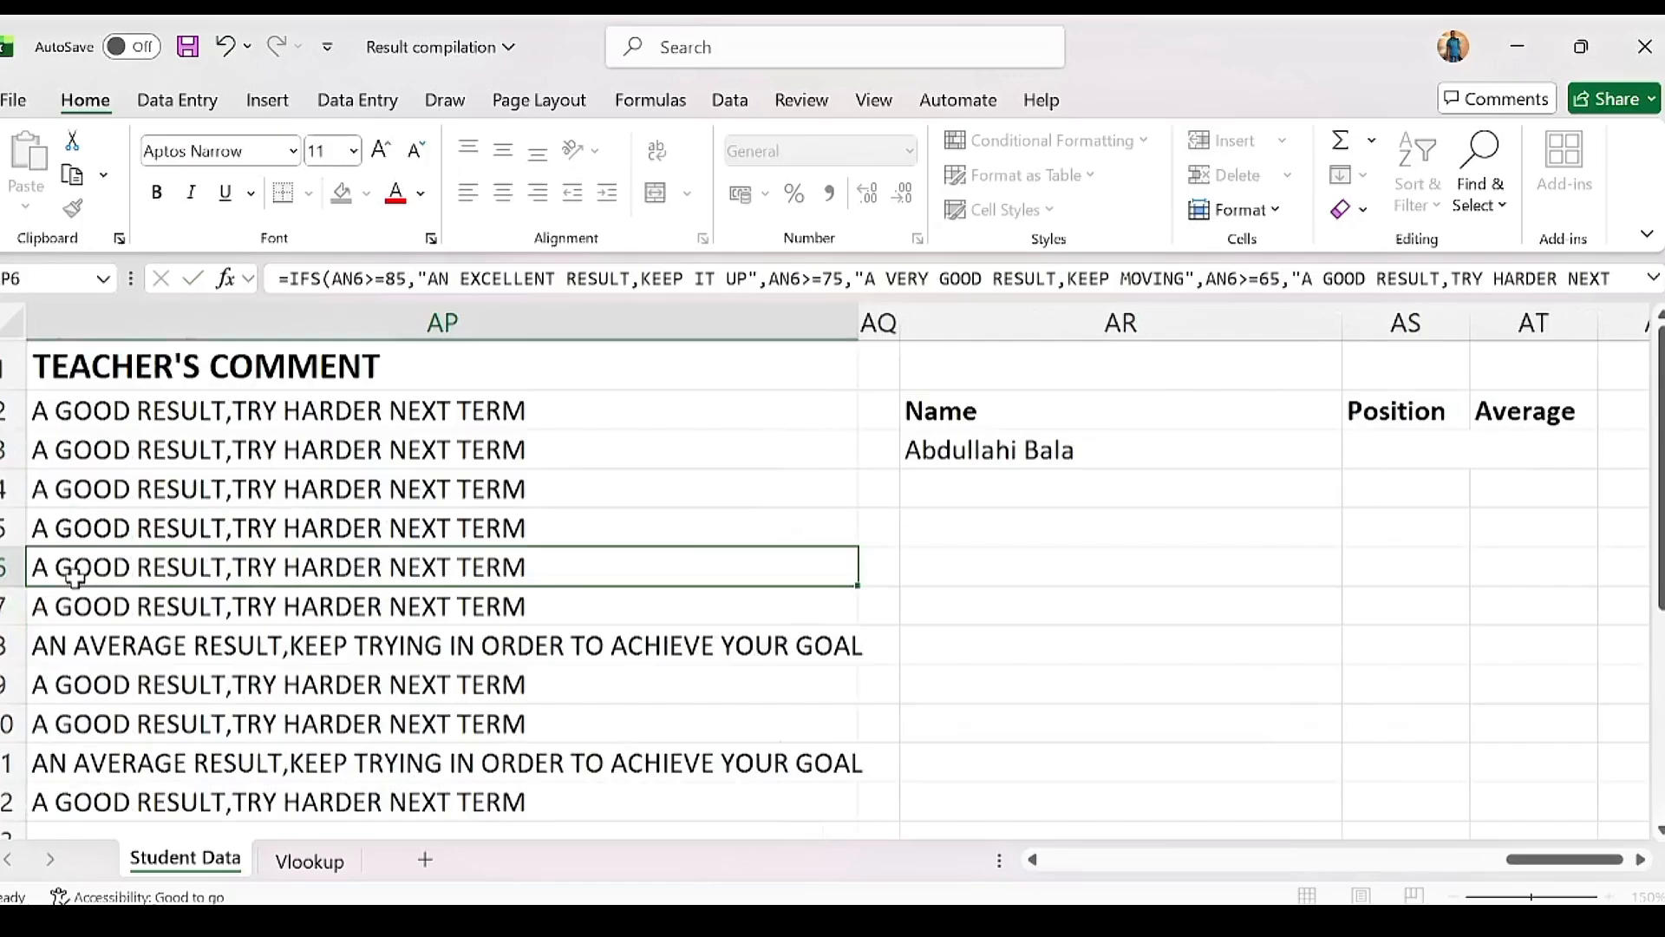
pyautogui.hotkey('ctrl', 't')
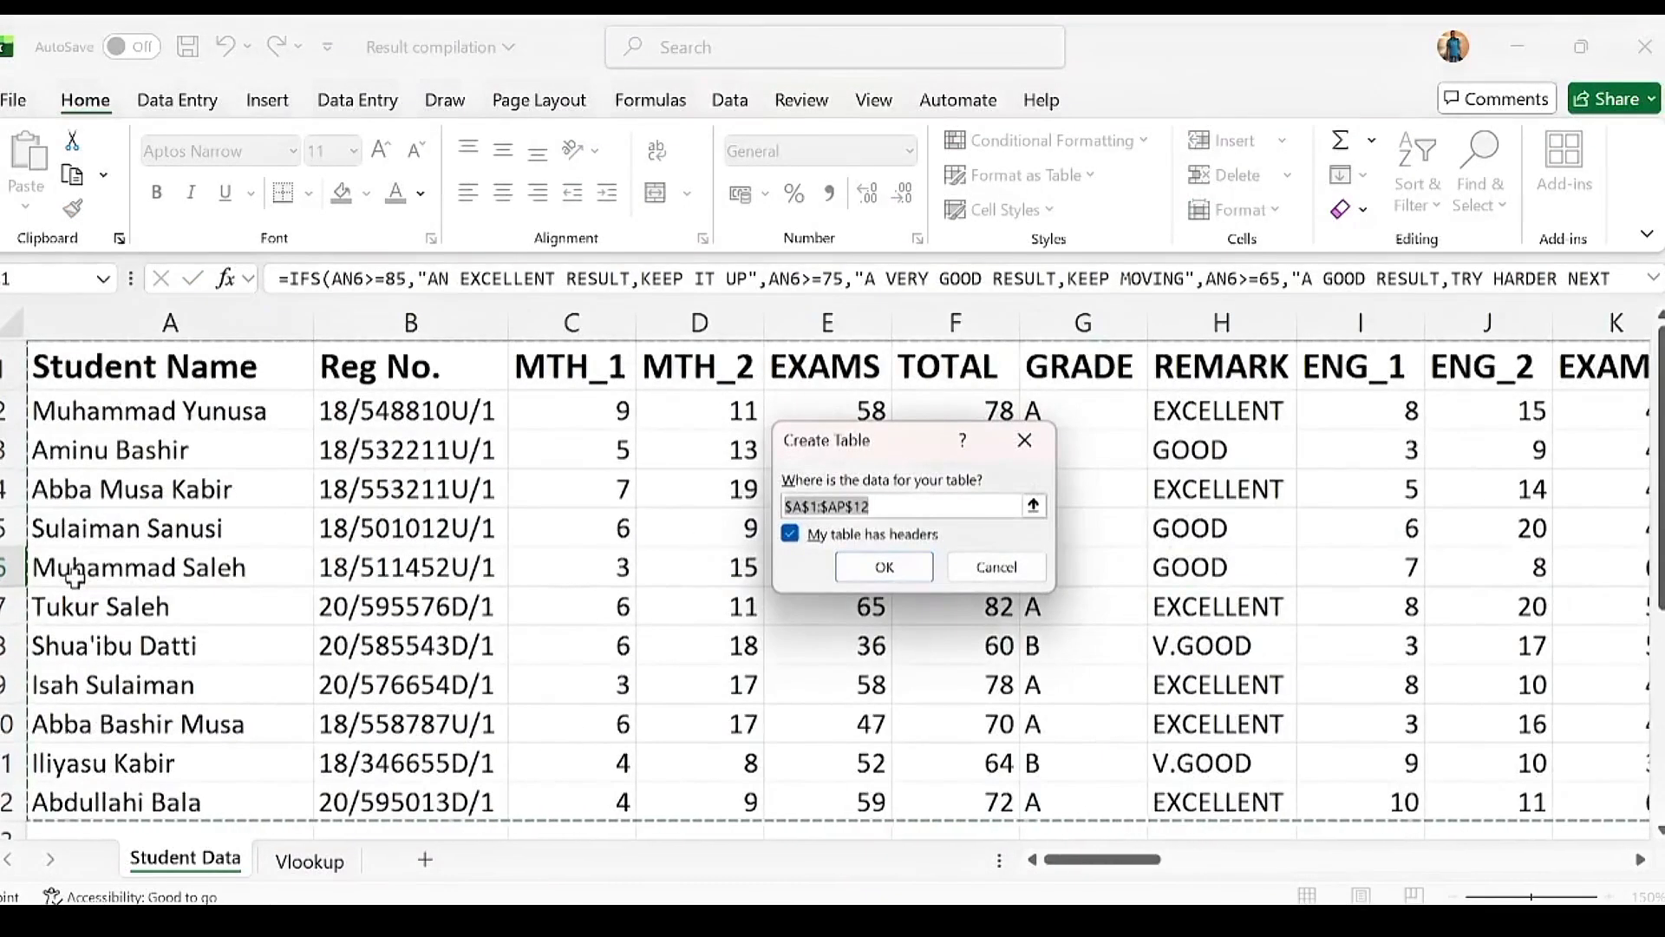
pyautogui.click(882, 573)
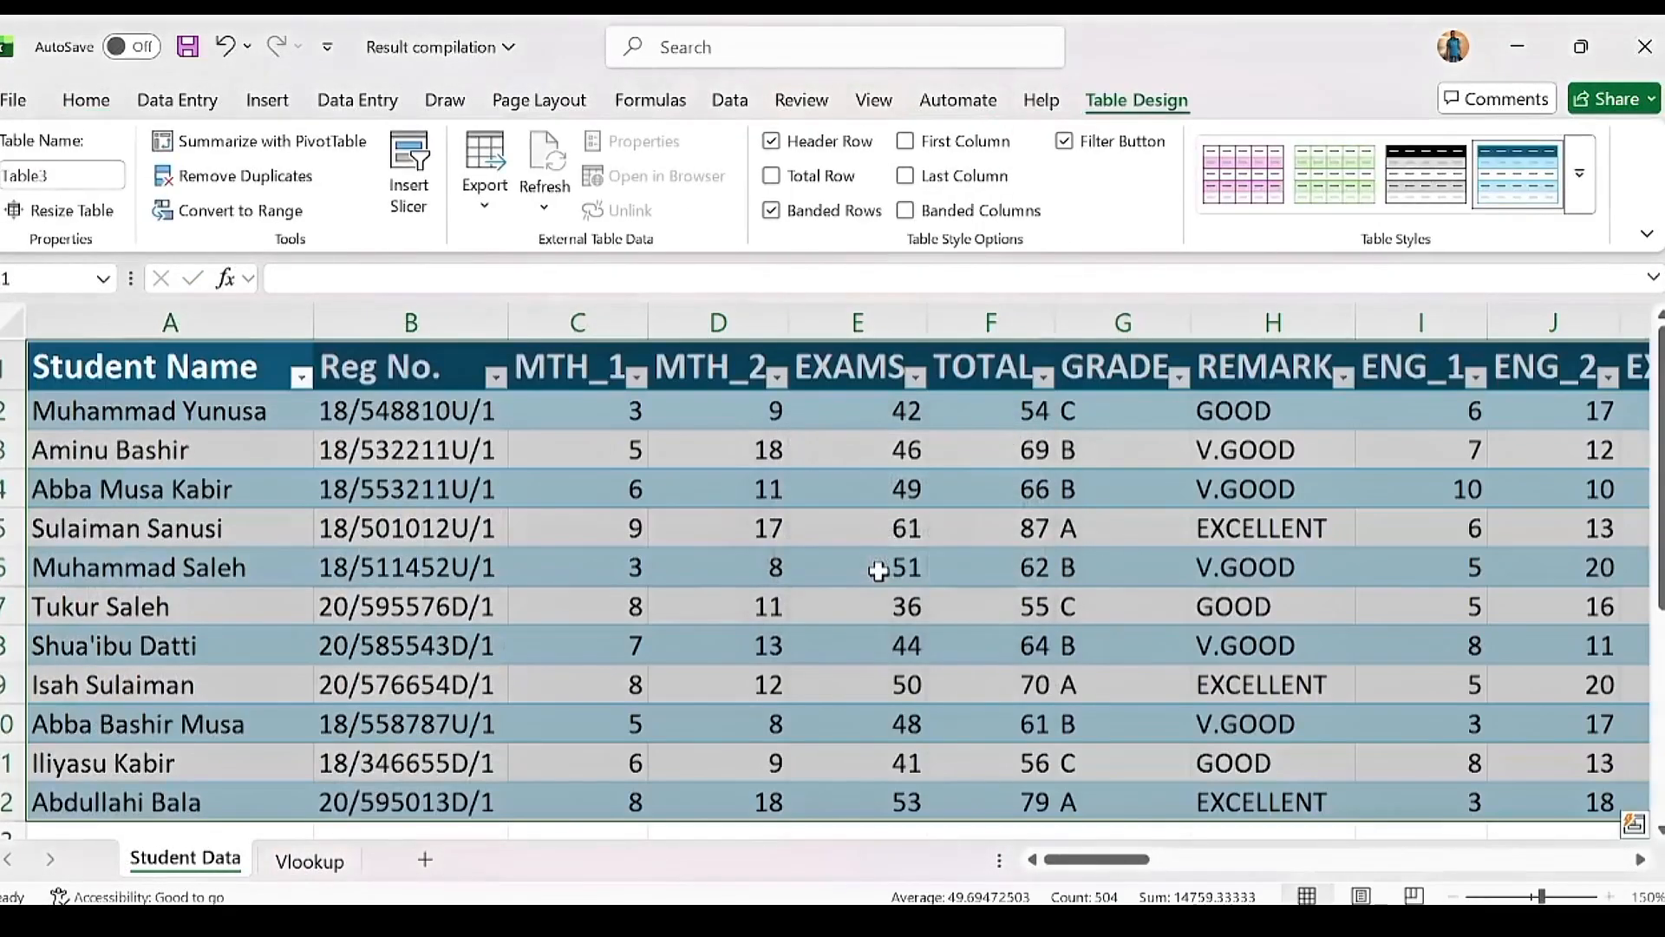
pyautogui.click(84, 181)
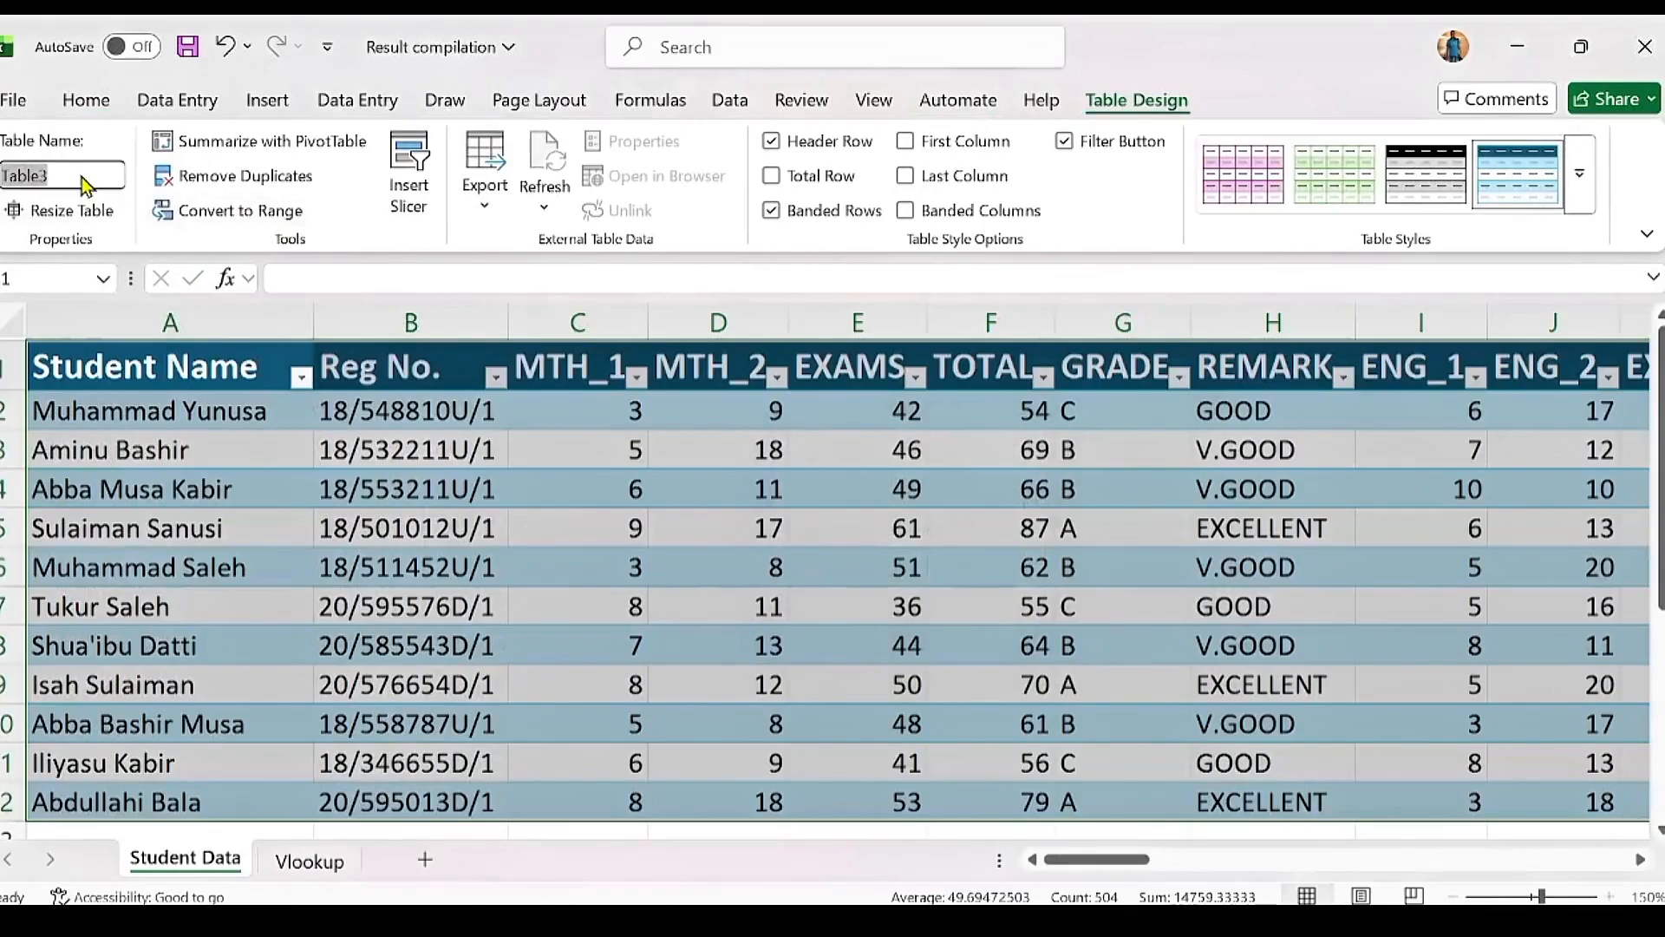
pyautogui.write('tbl')
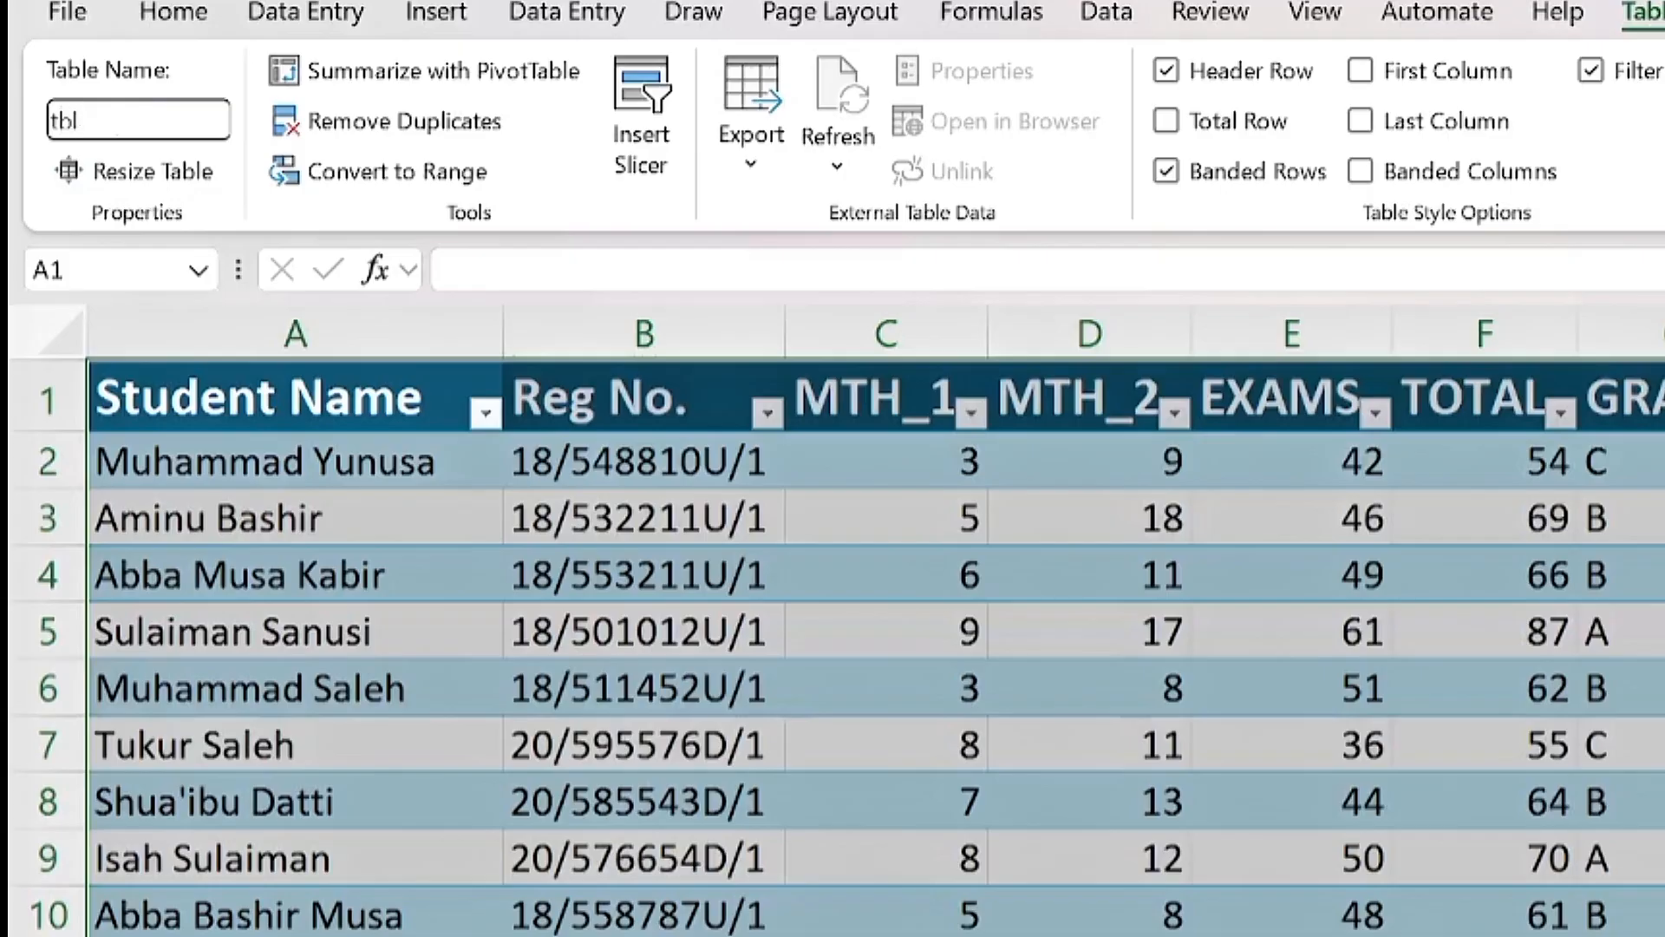
pyautogui.write('_result')
pyautogui.press('Return')
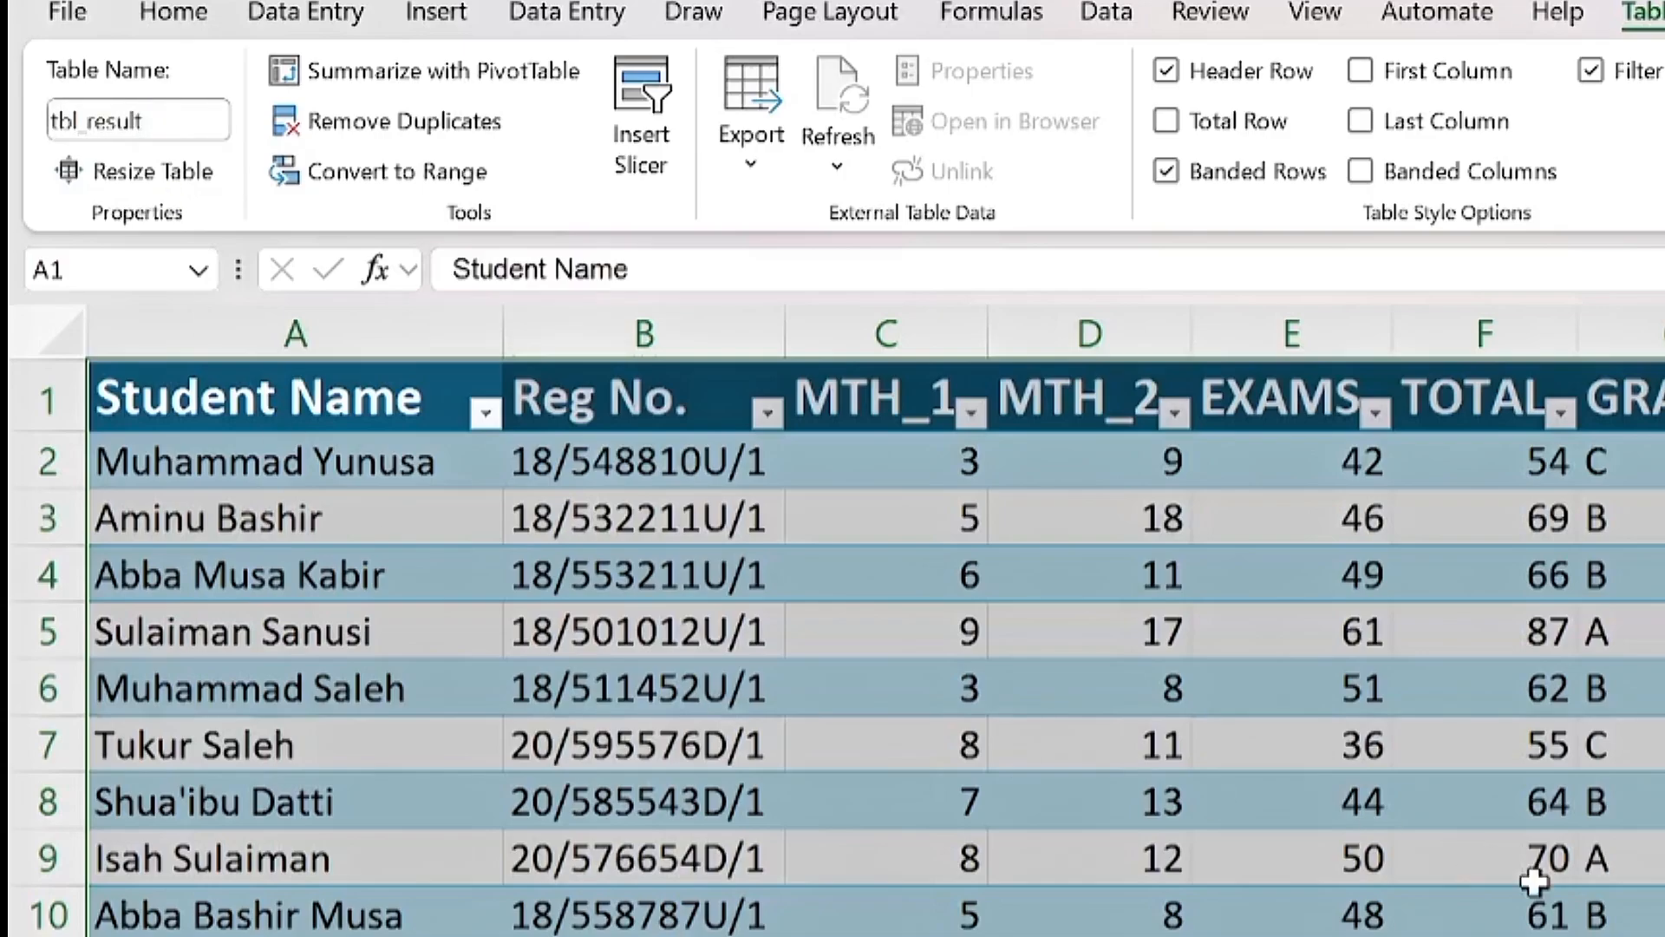
pyautogui.moveTo(1081, 859); pyautogui.dragTo(1554, 836)
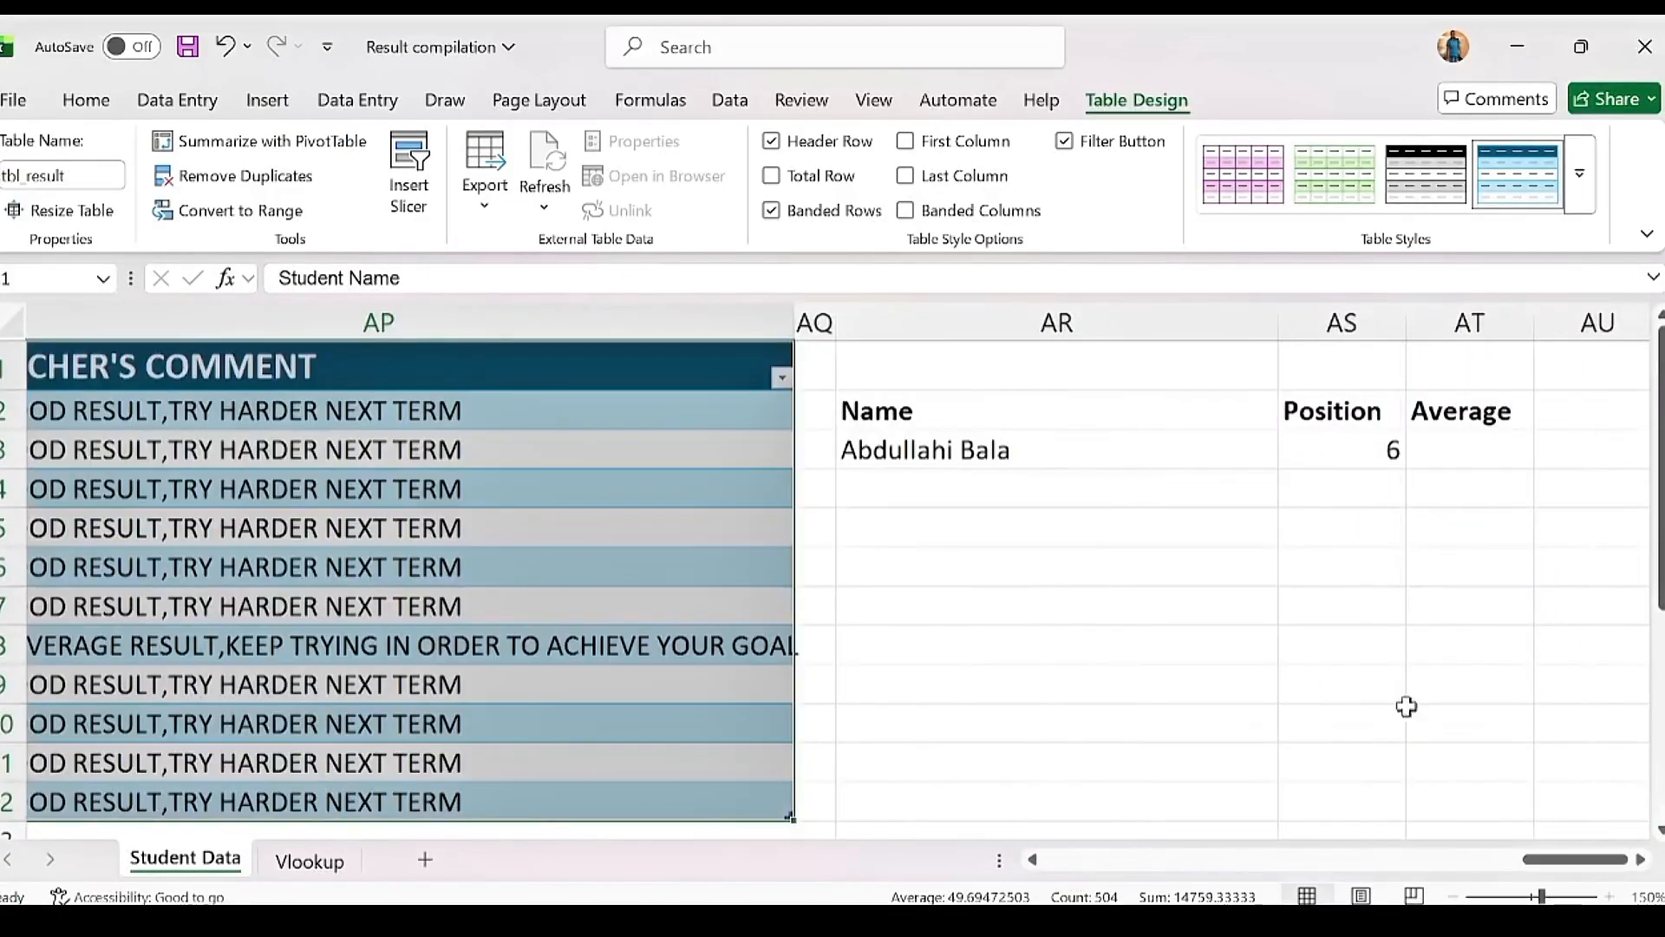
# Step: Enter =VLOOKUP(AR3,tbl_result,40,FALSE) in AT3 to return the student's average of 69.5
pyautogui.click(1450, 448)
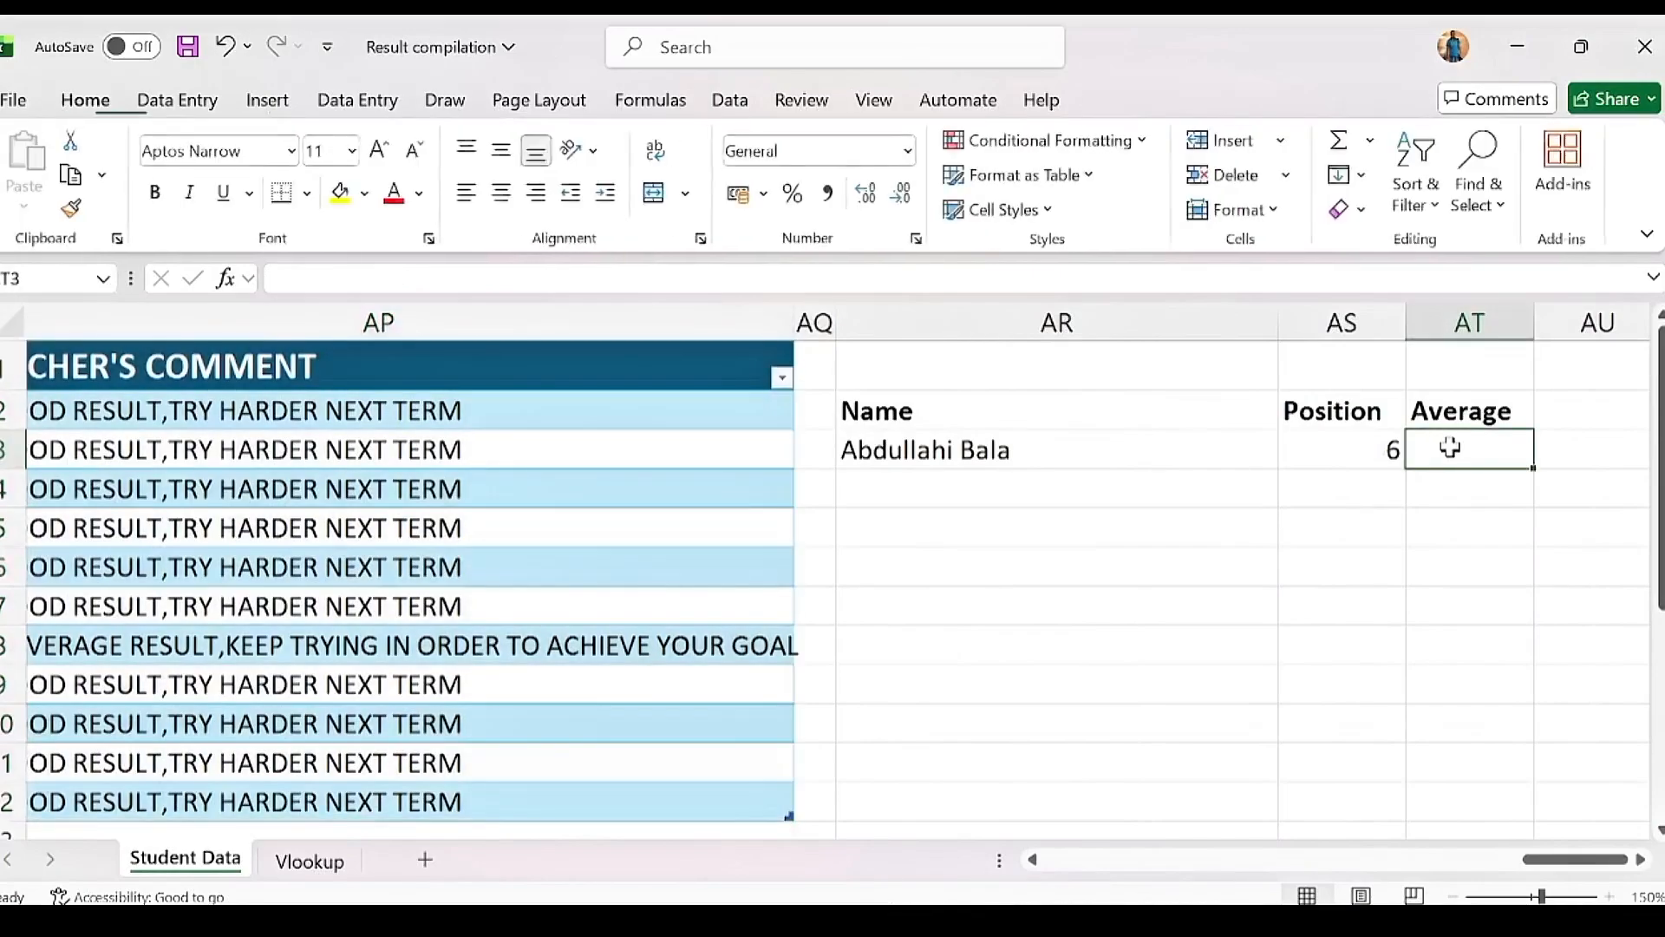
pyautogui.write('=')
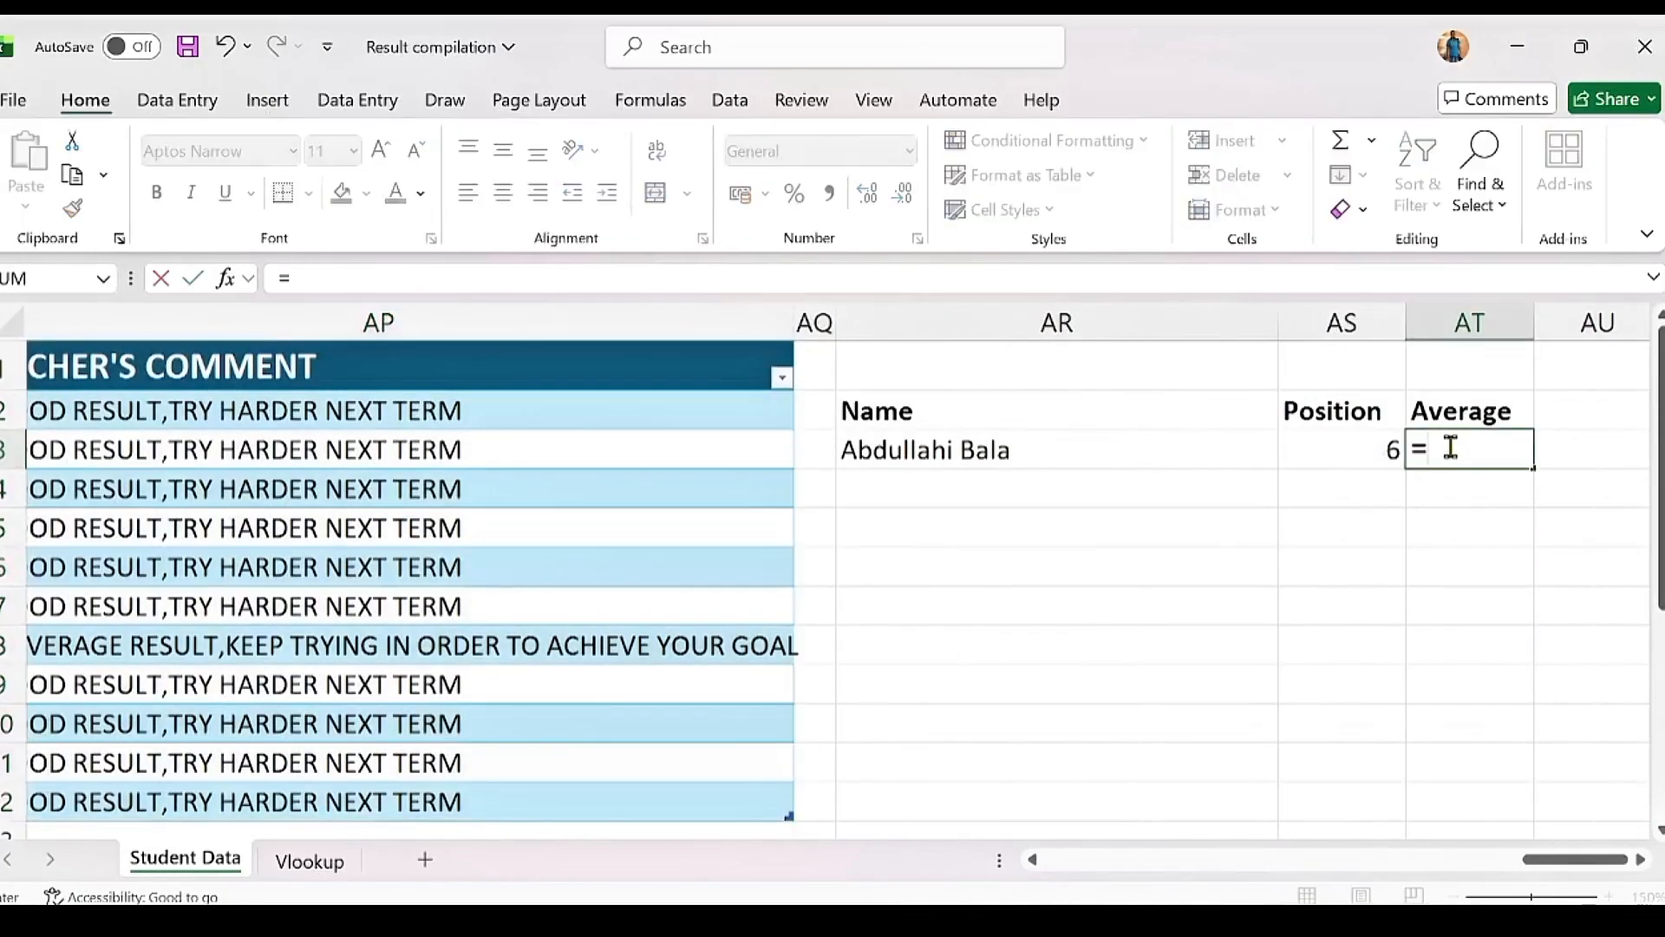
pyautogui.write('vlo')
pyautogui.press('Tab')
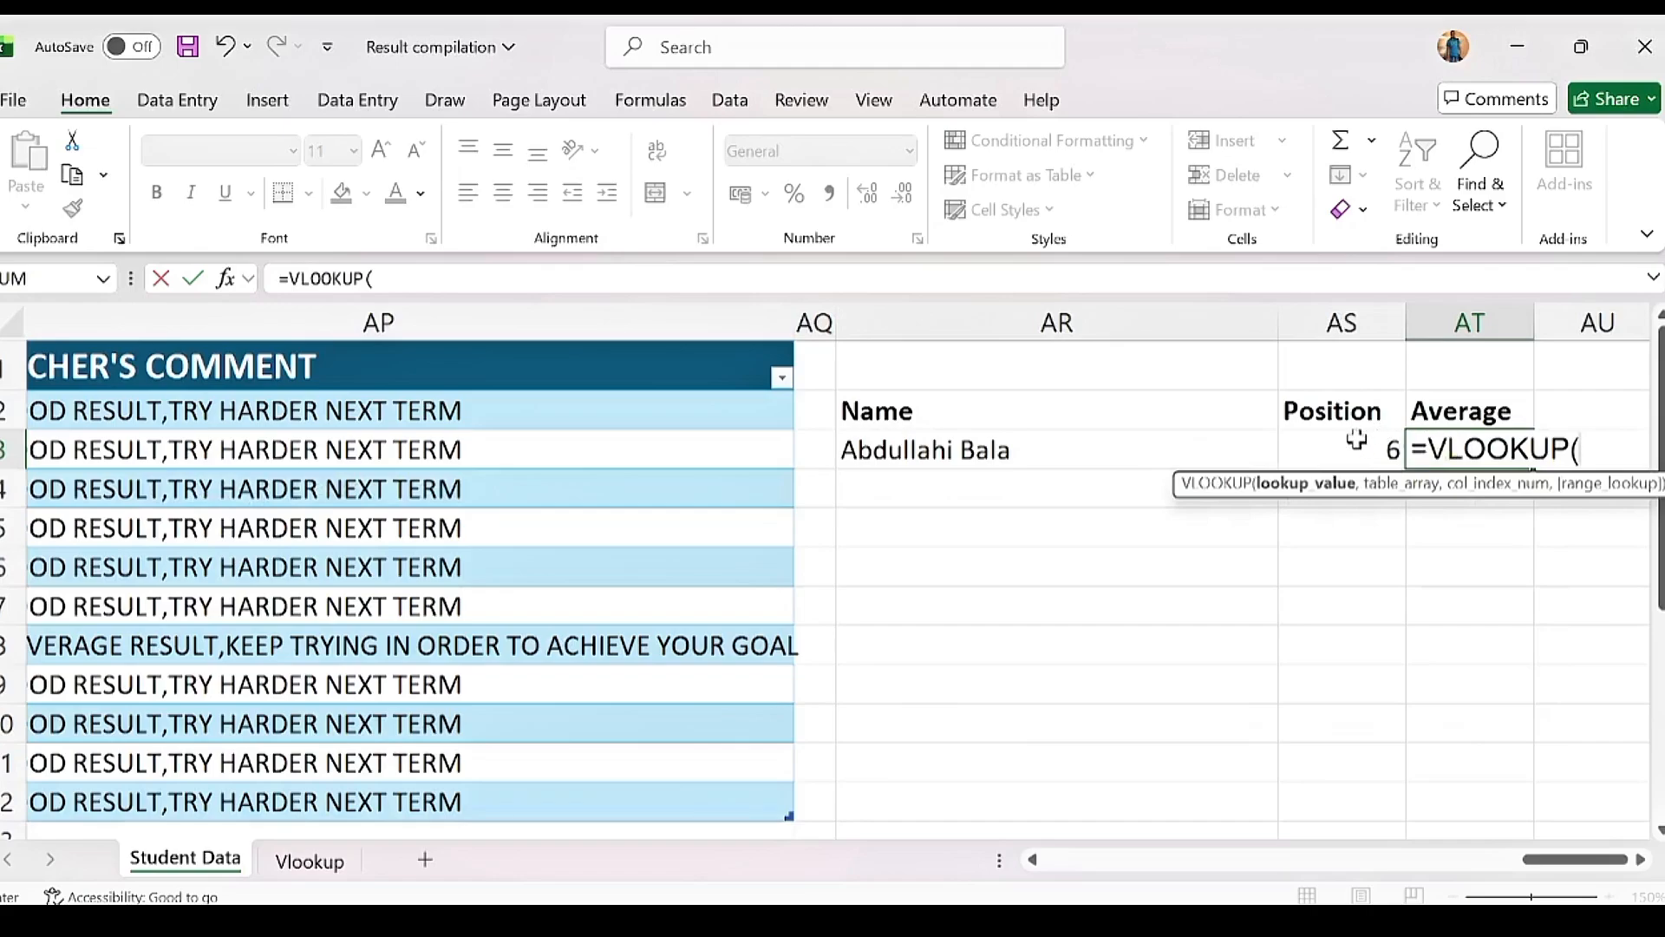
pyautogui.click(961, 444)
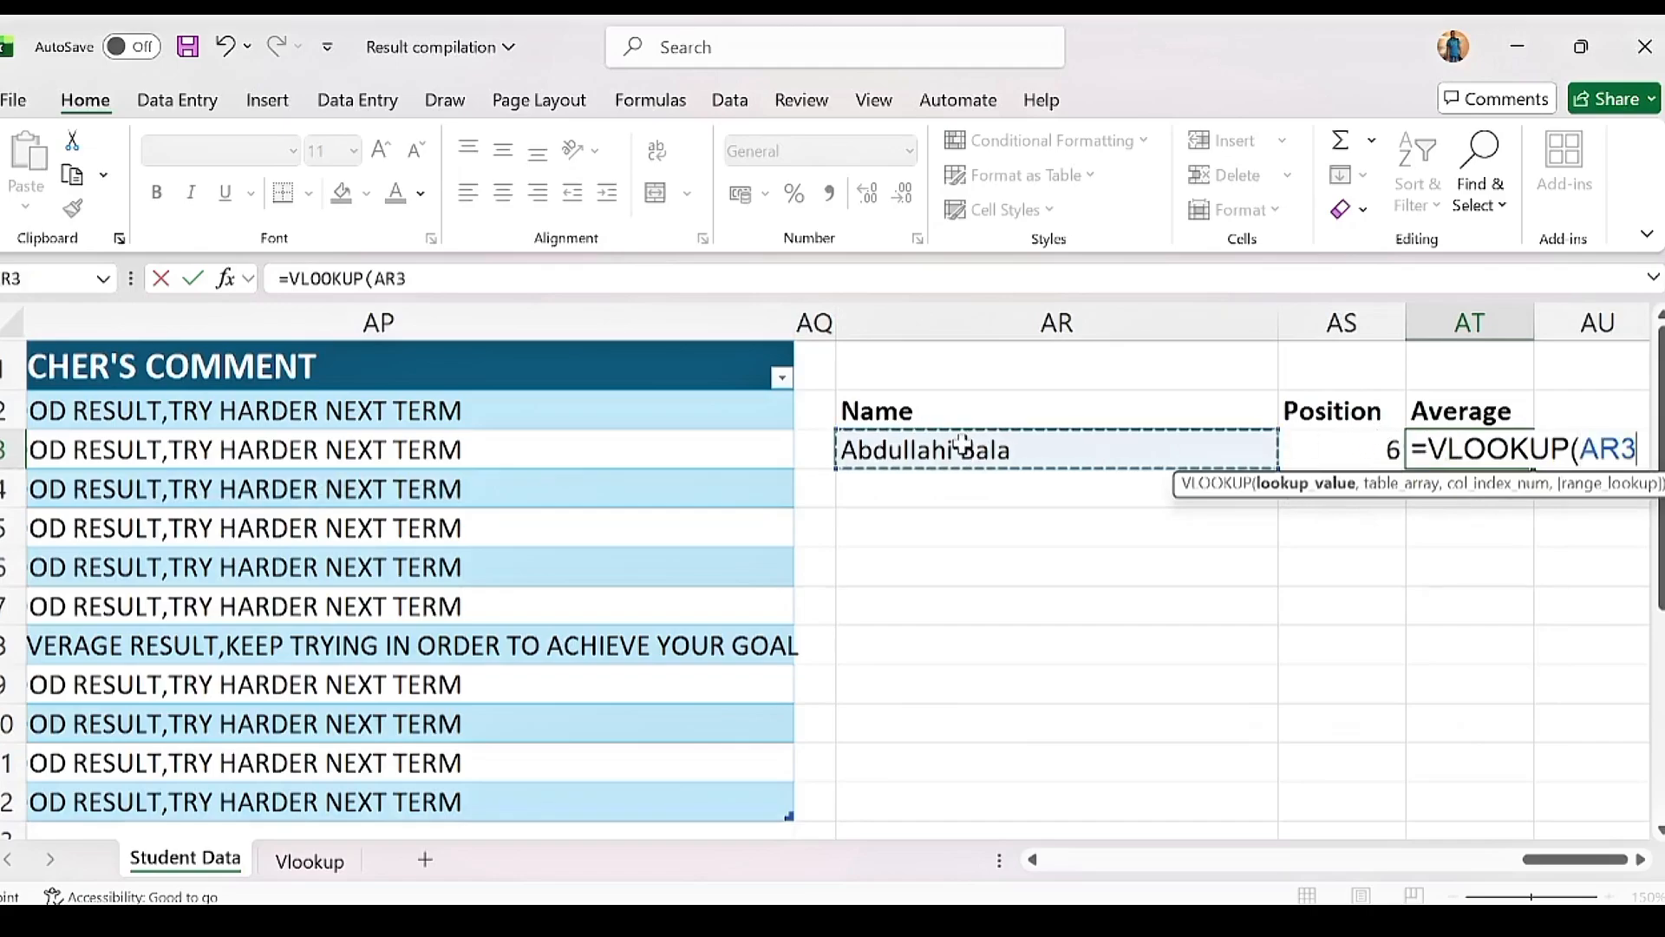
pyautogui.write(',')
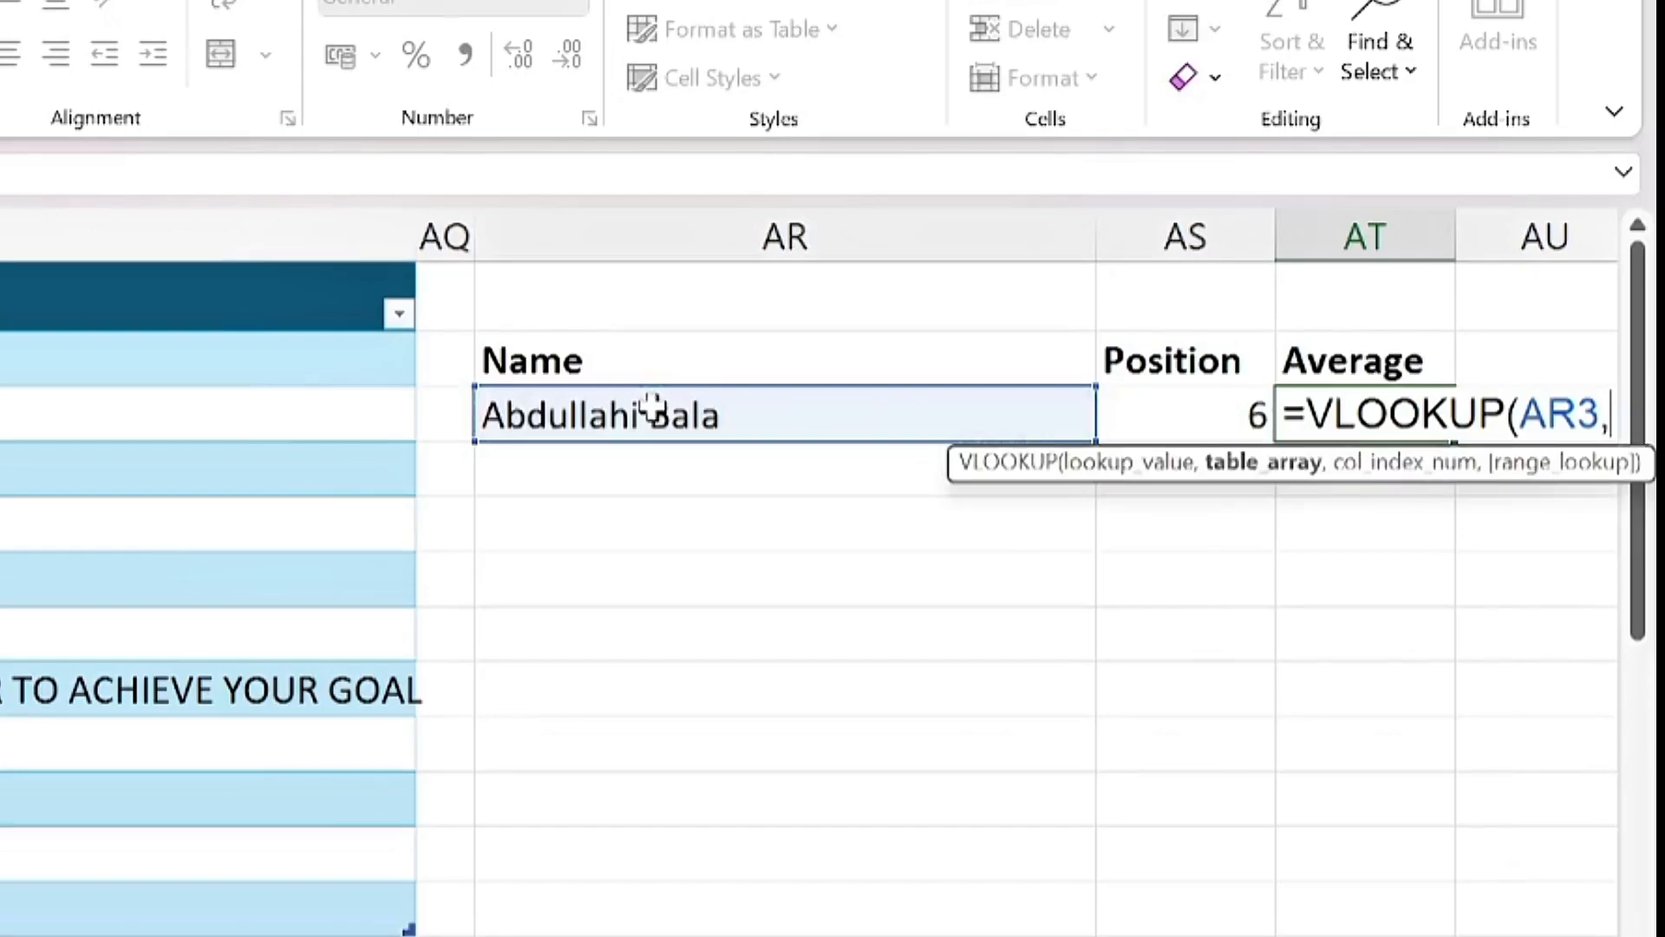
pyautogui.write('tbl')
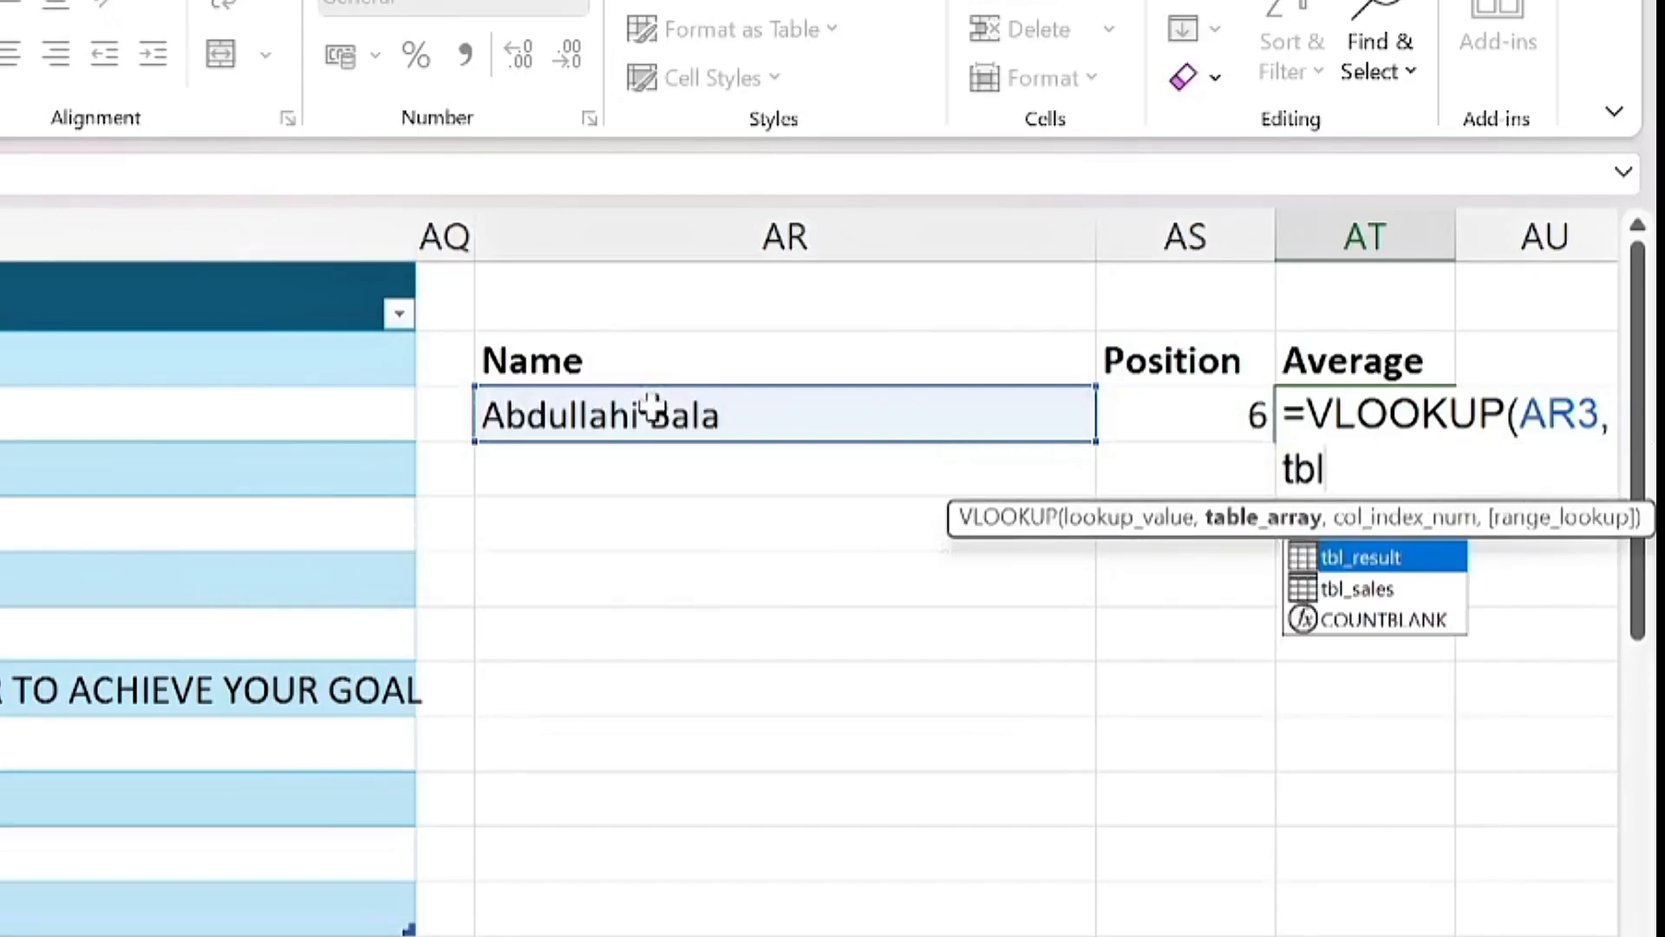
pyautogui.press('Tab')
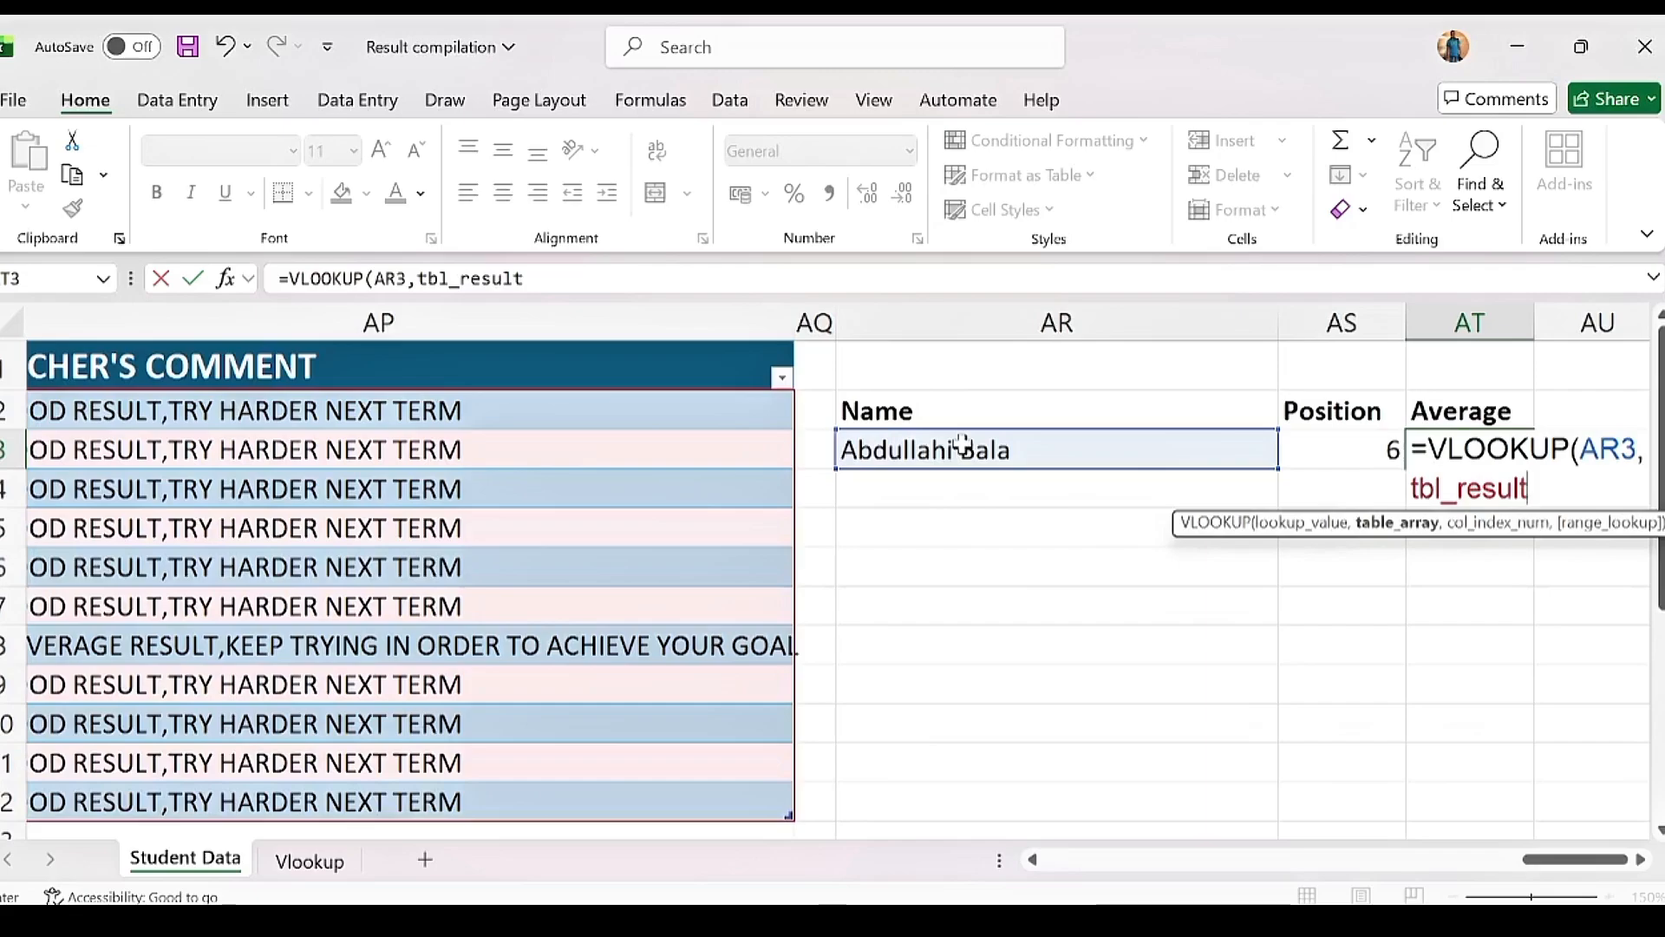
pyautogui.write(',')
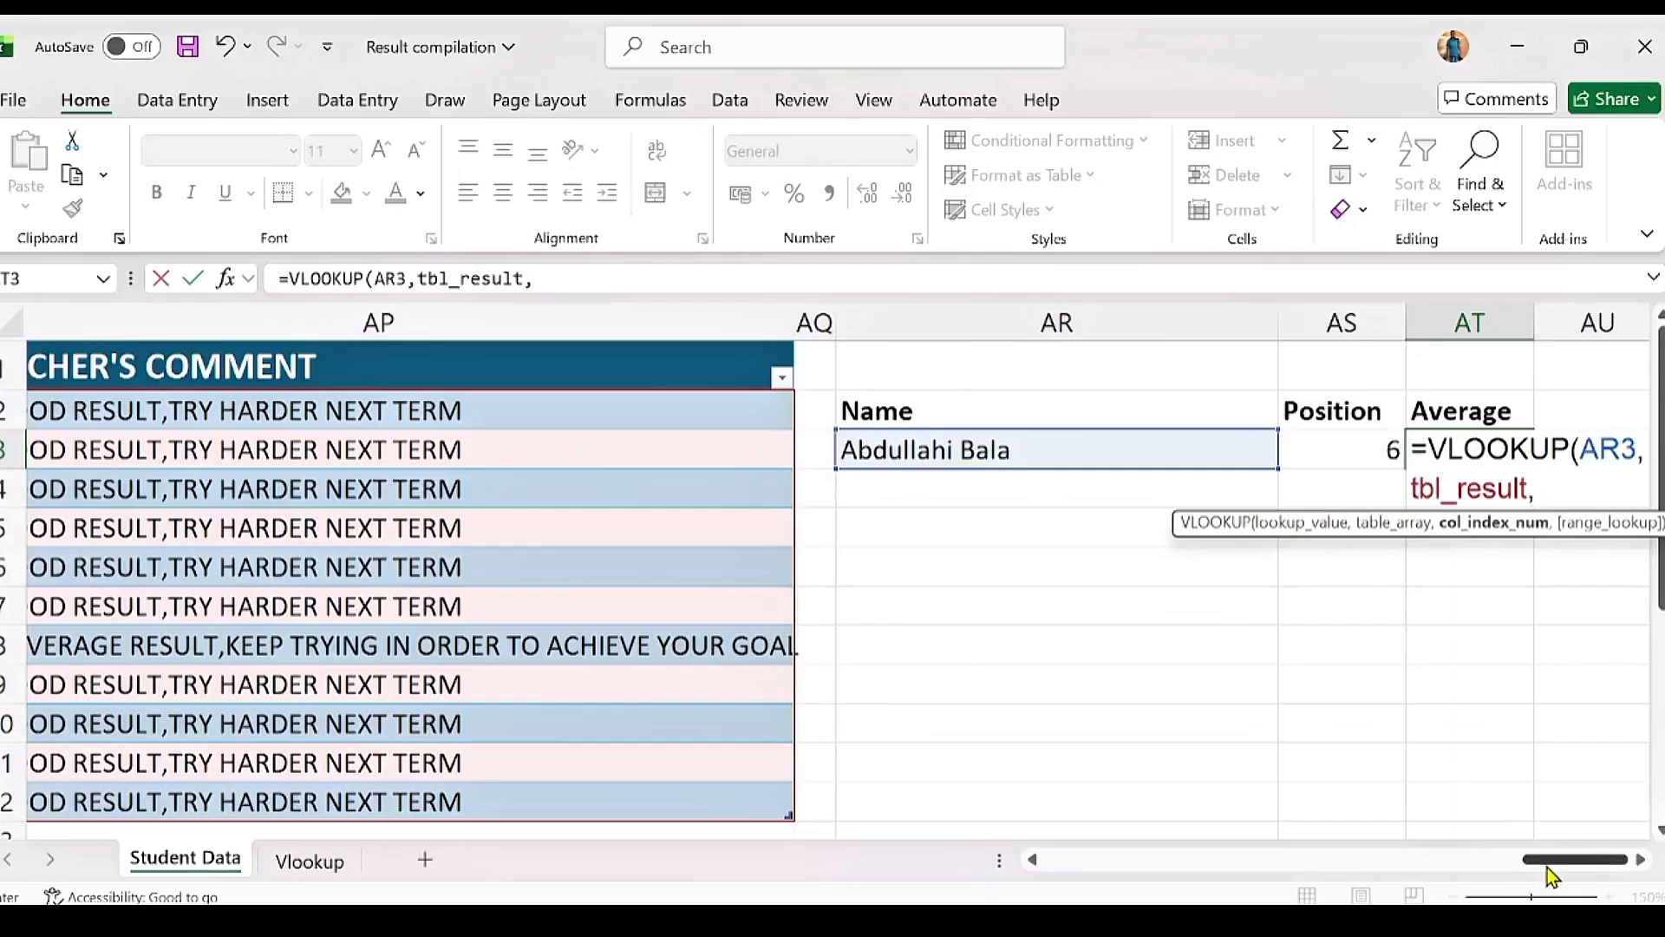
pyautogui.moveTo(1547, 867)
pyautogui.mouseDown()
pyautogui.moveTo(1497, 868)
pyautogui.moveTo(1563, 867)
pyautogui.mouseUp()
pyautogui.write('4')
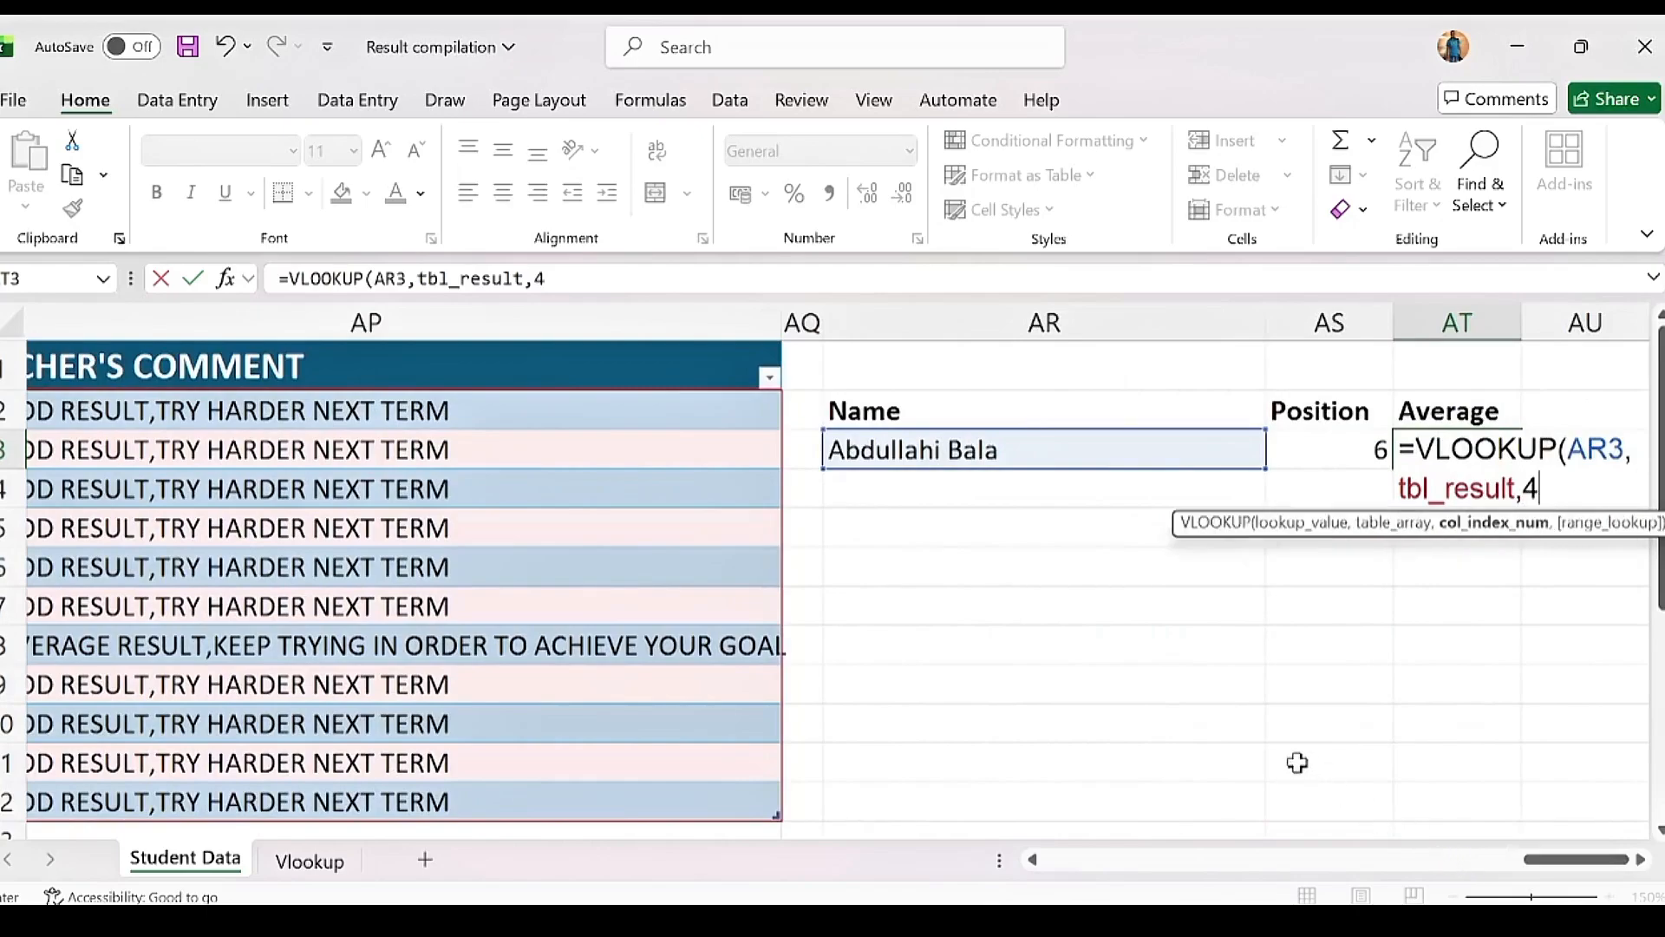
pyautogui.write('0,')
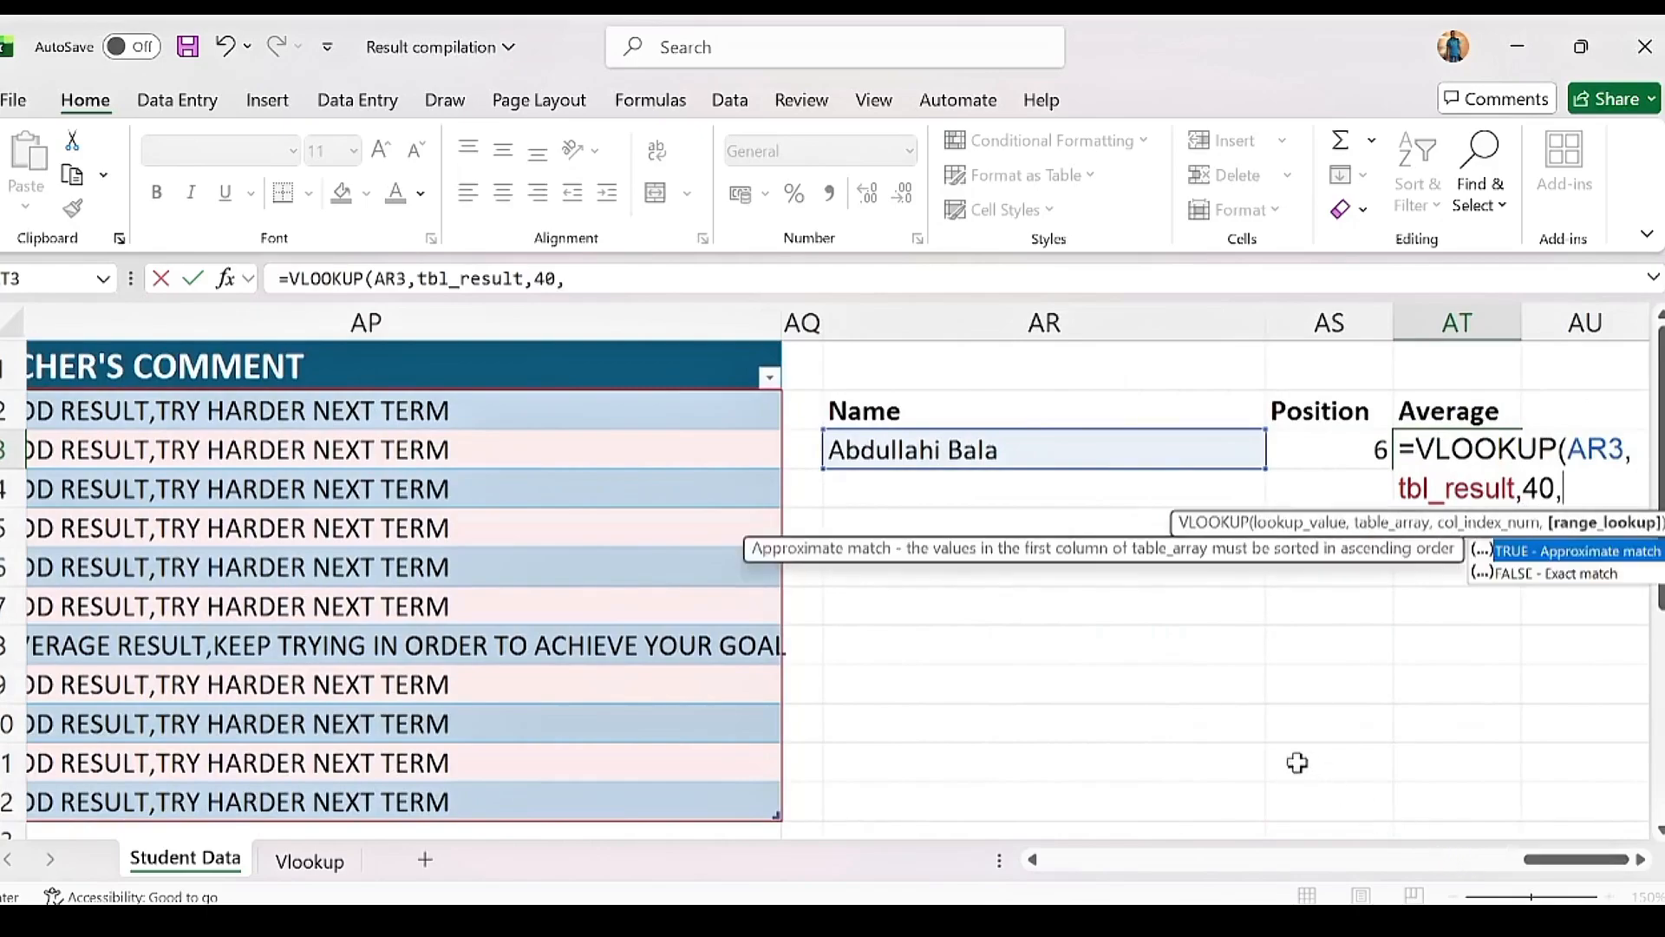
pyautogui.write('false')
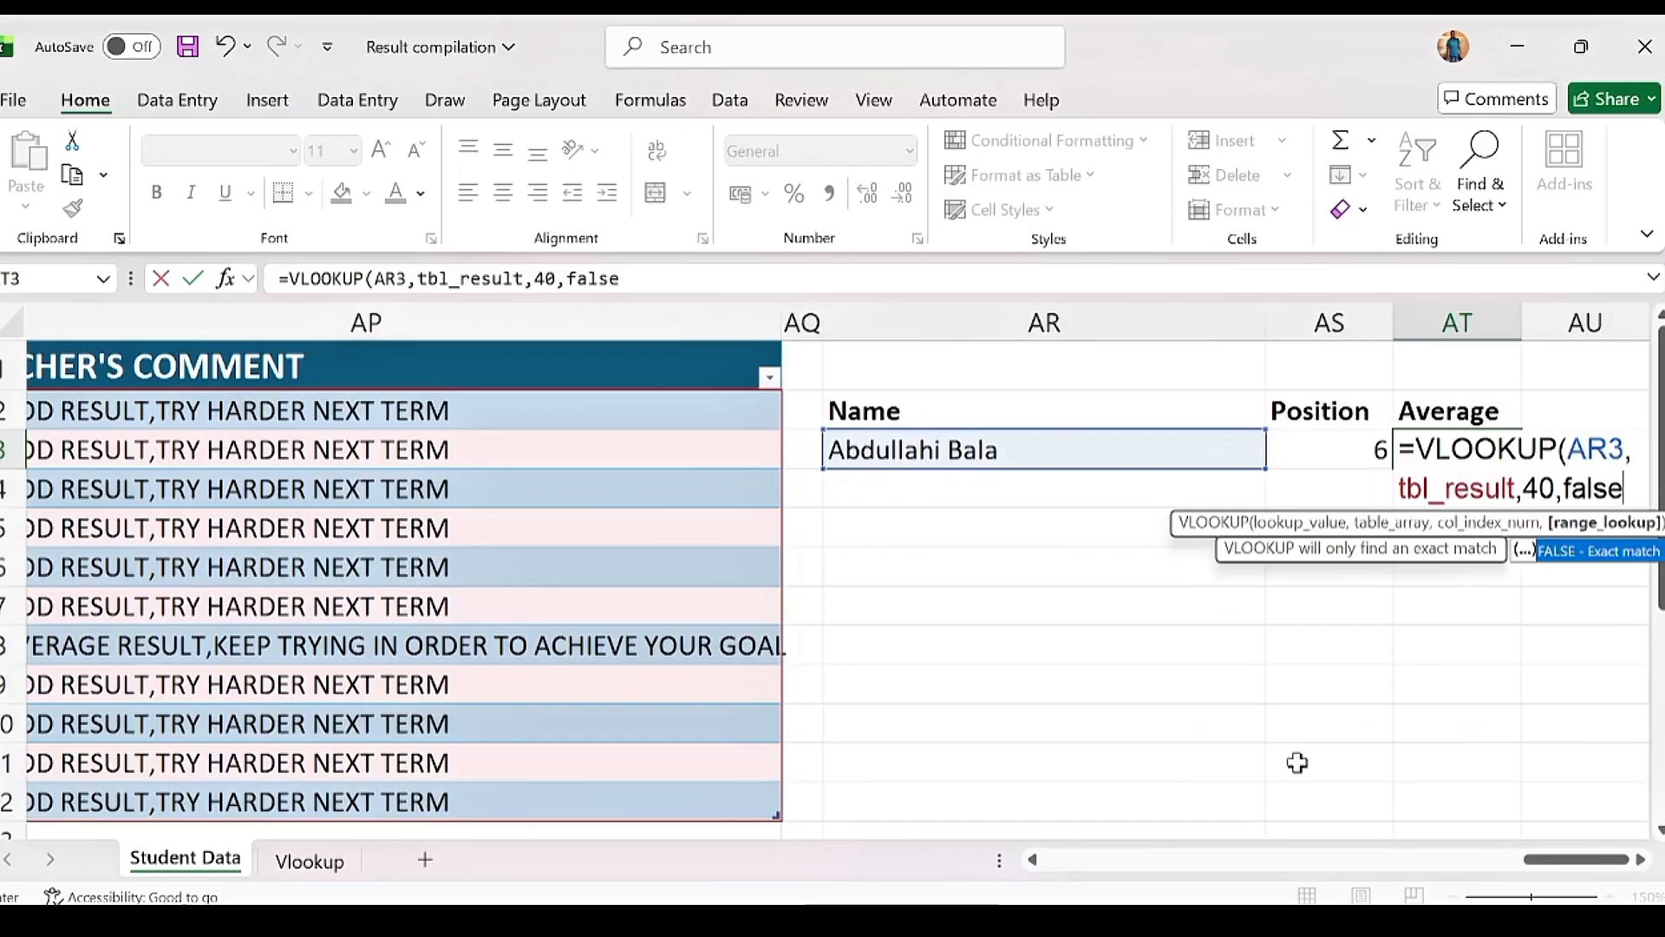
pyautogui.write(')')
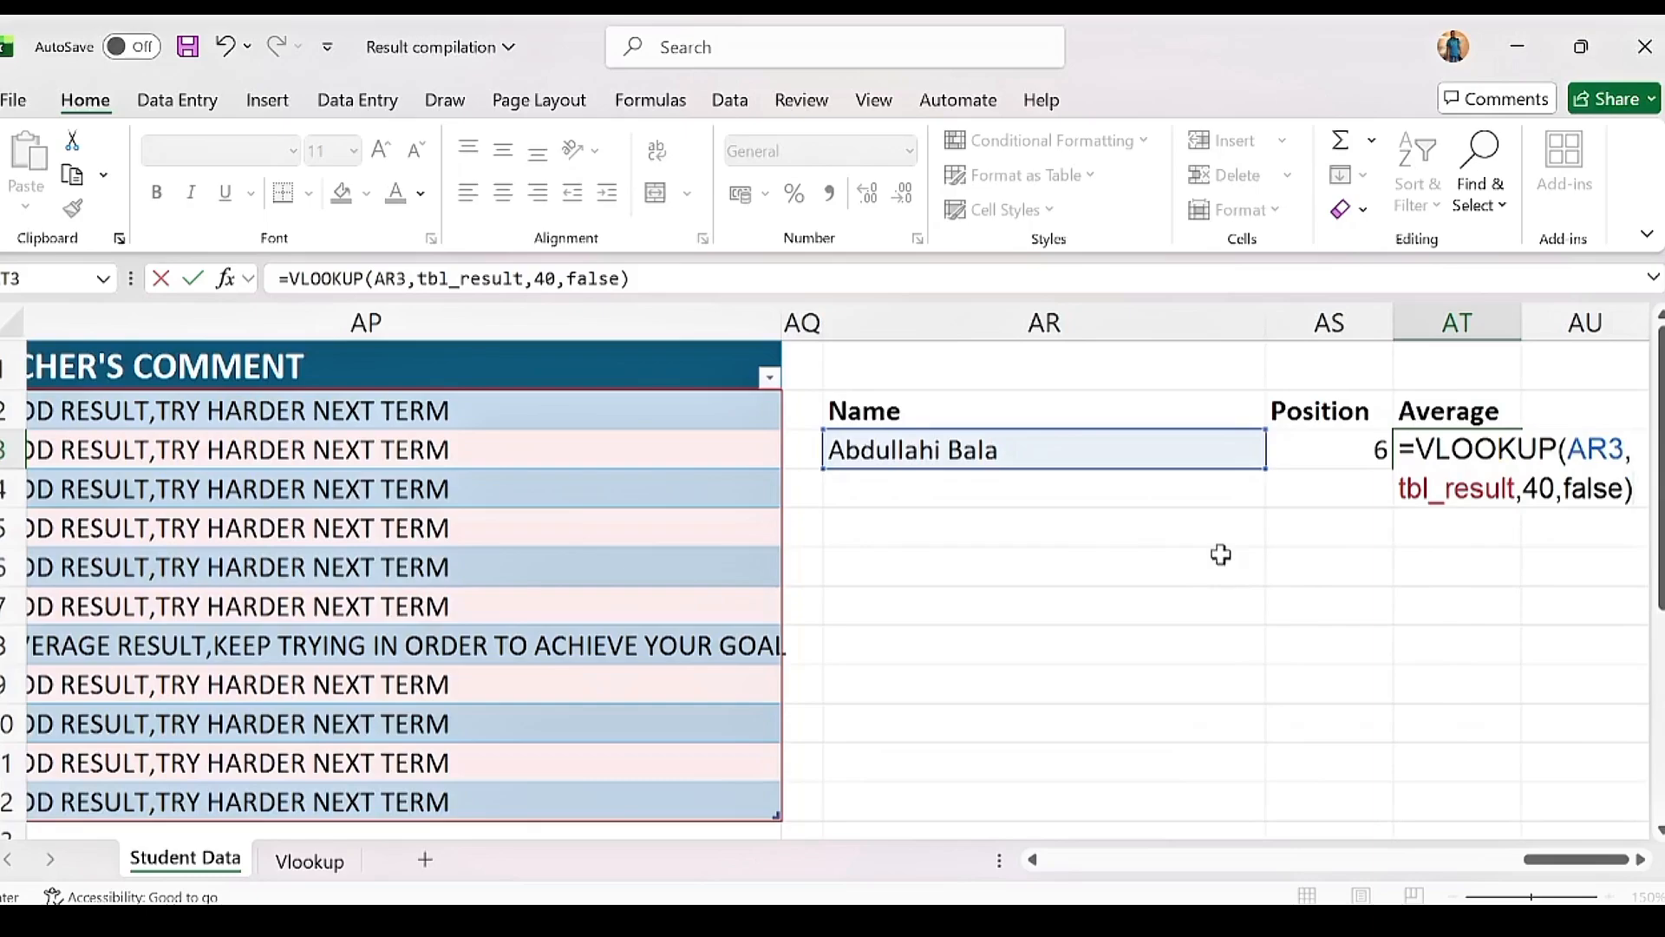
pyautogui.press('Return')
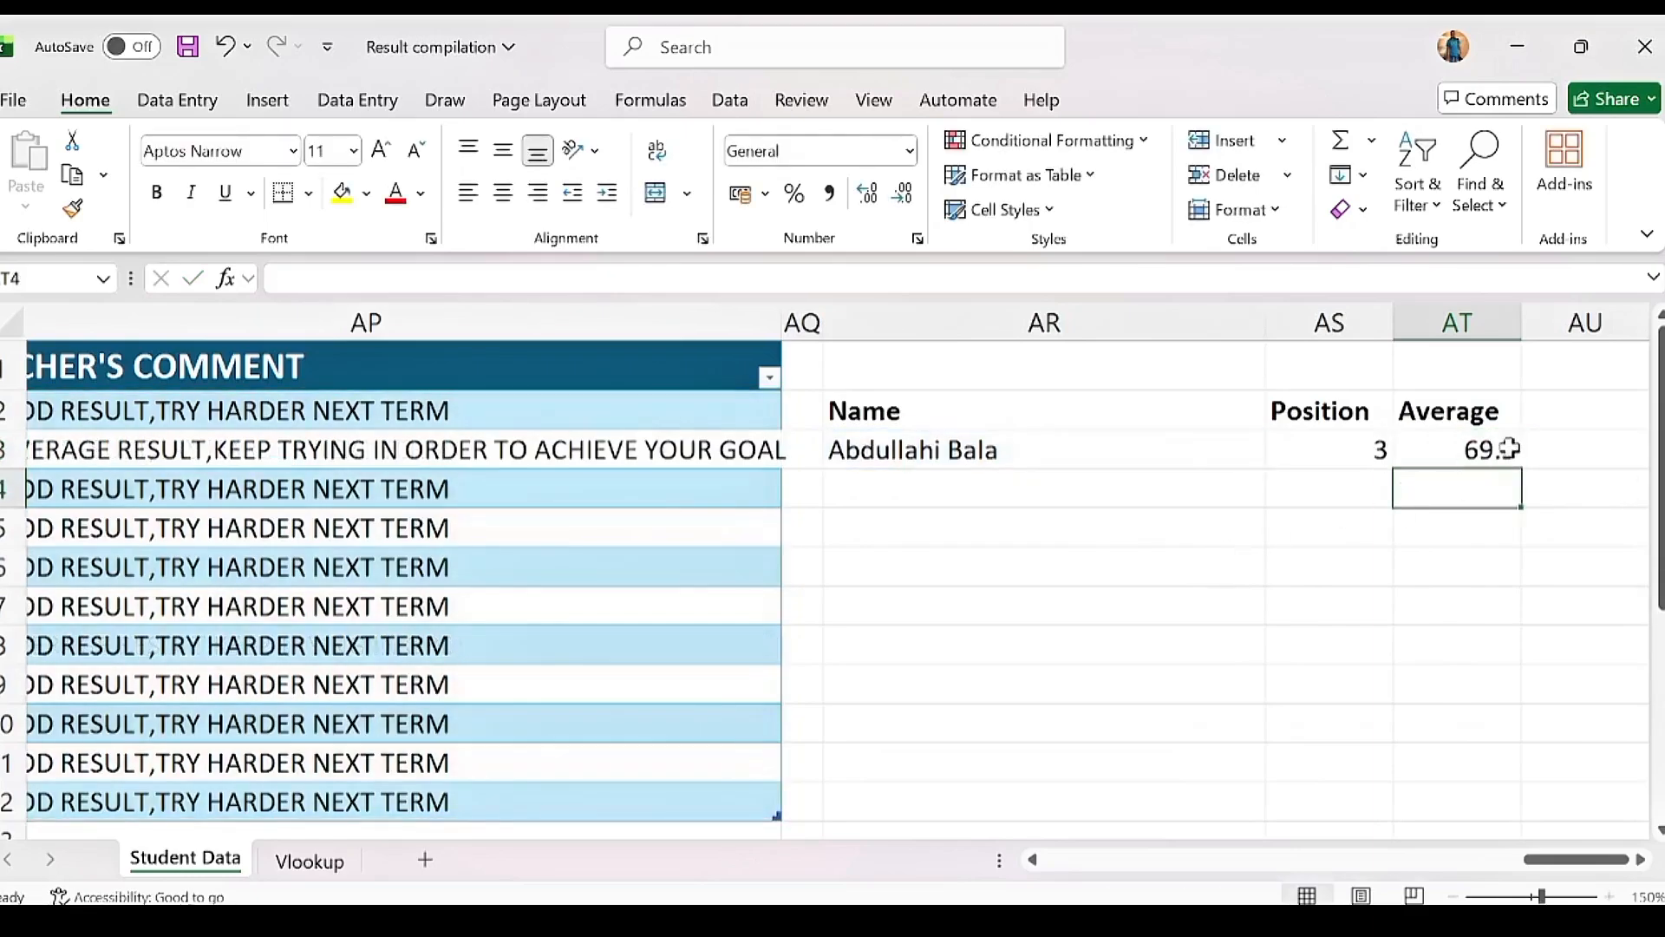
pyautogui.click(1504, 448)
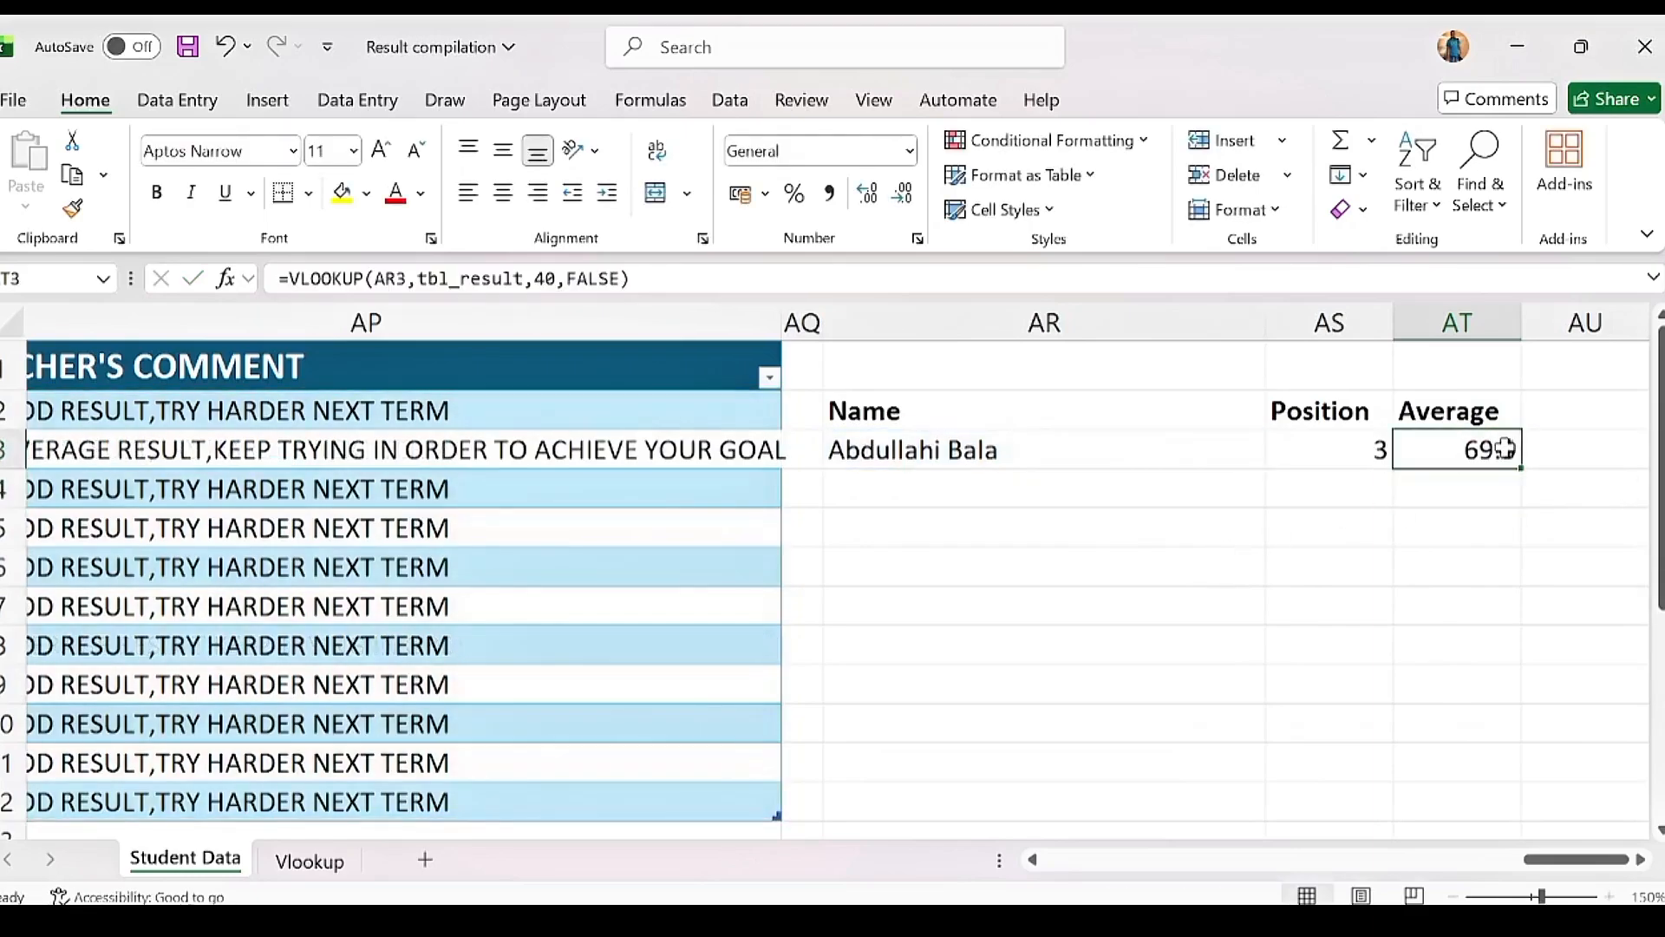
pyautogui.click(1262, 453)
pyautogui.click(1319, 454)
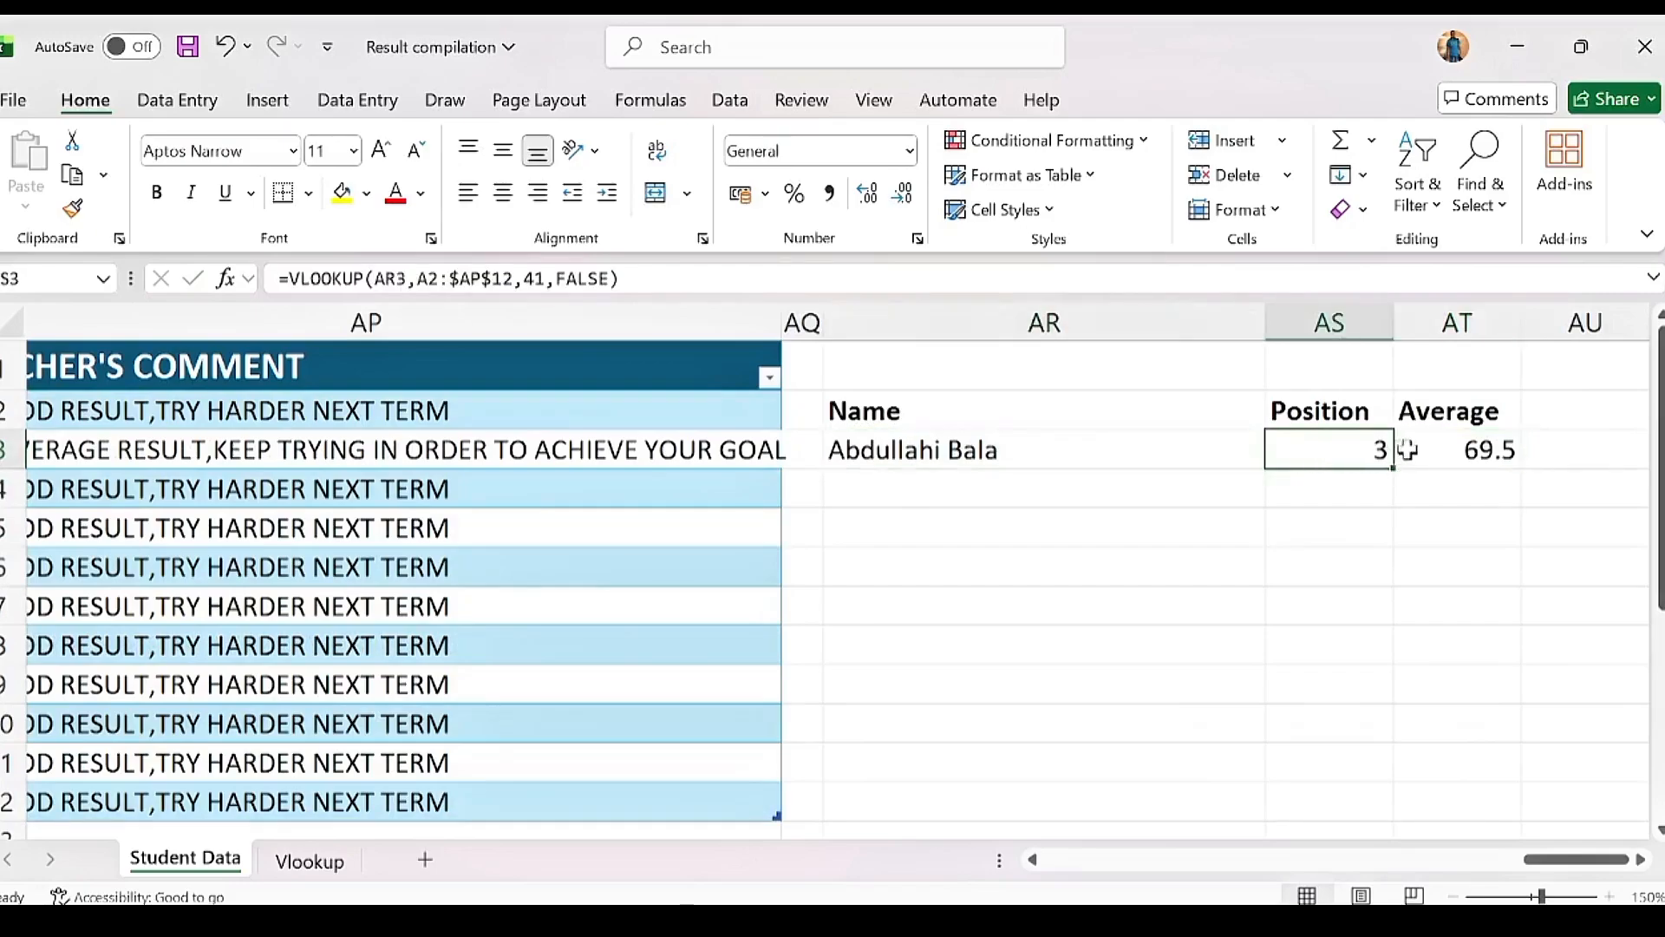
pyautogui.click(1440, 451)
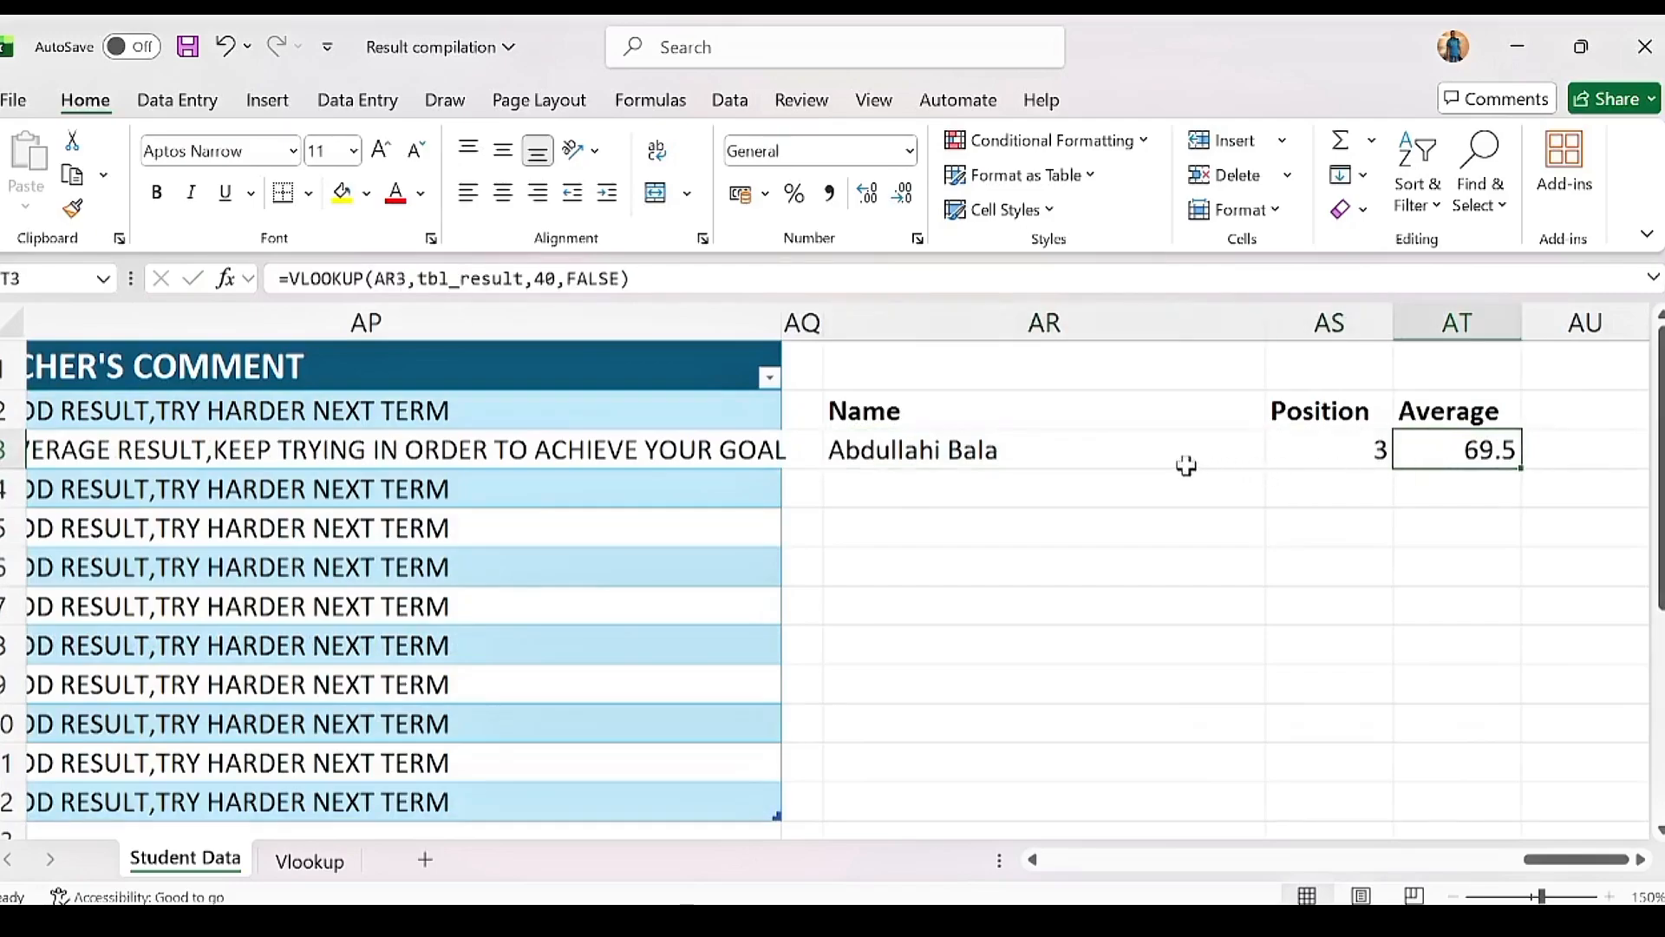
pyautogui.click(1026, 461)
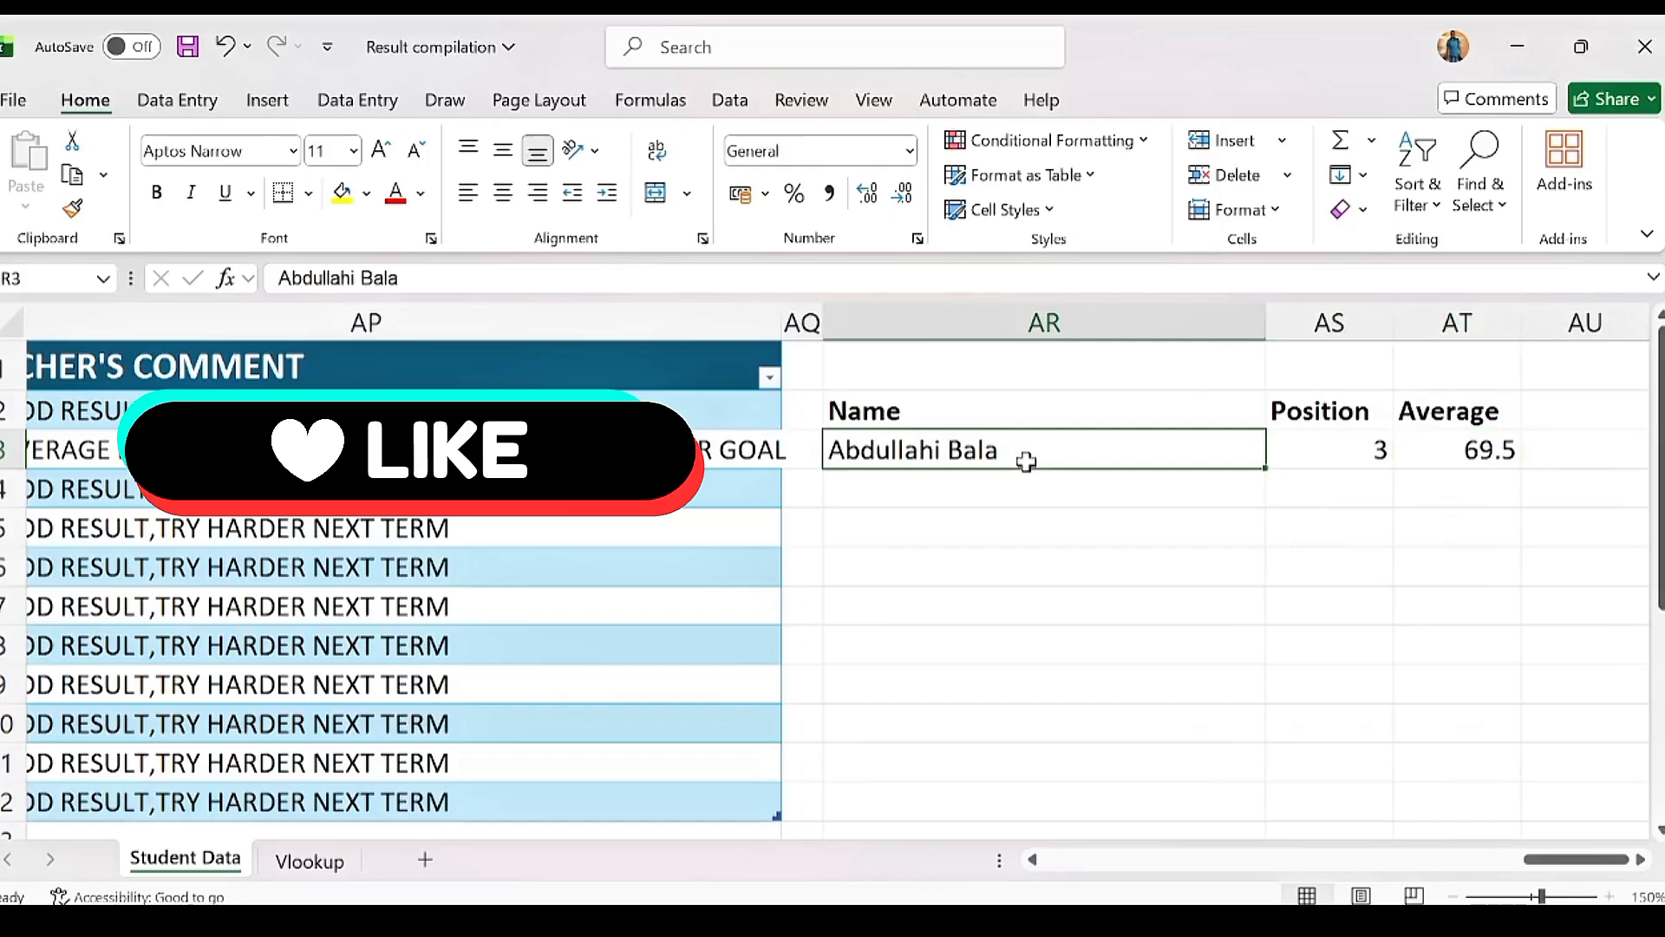
pyautogui.click(1353, 447)
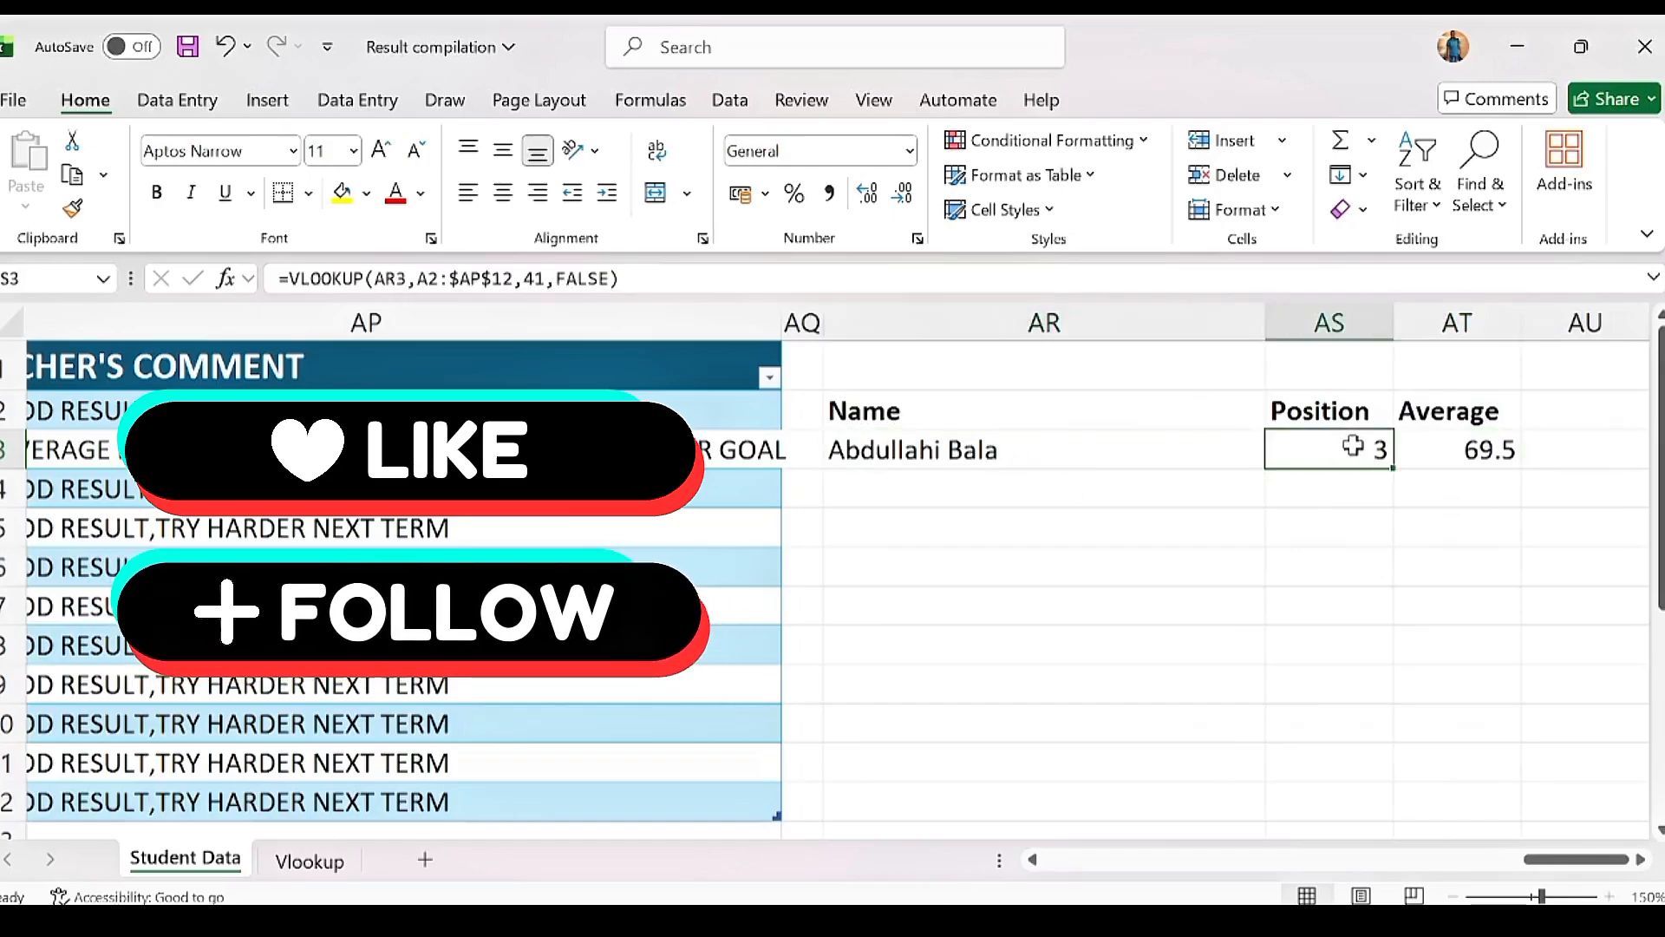
pyautogui.click(1438, 447)
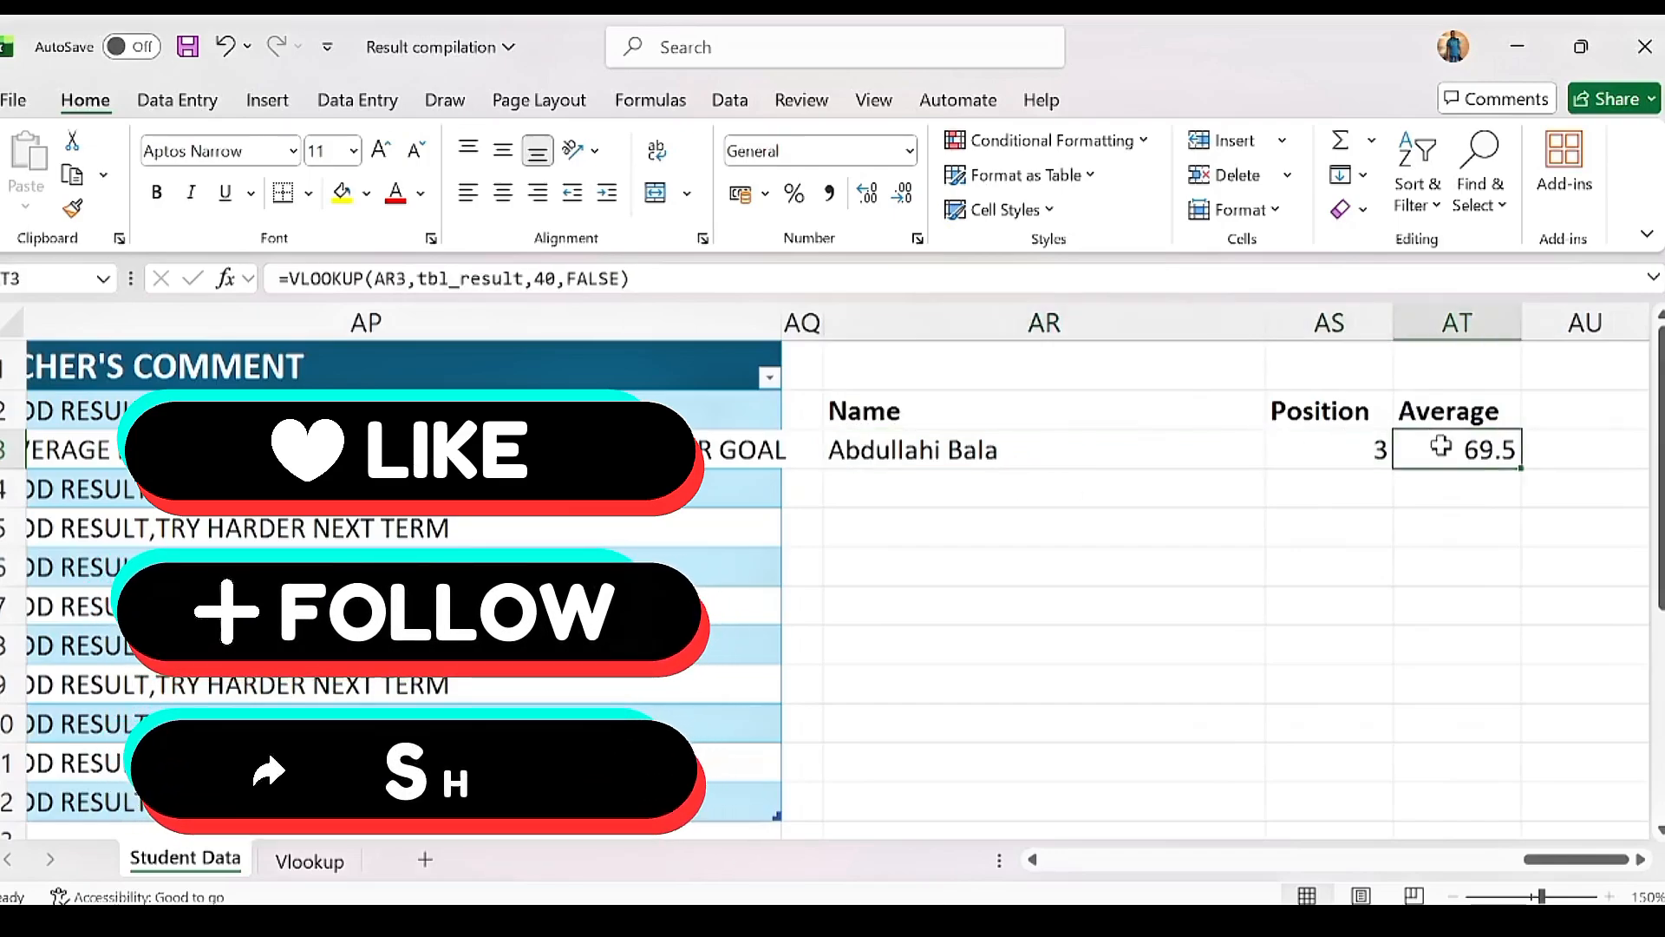
pyautogui.click(1013, 531)
pyautogui.click(1002, 603)
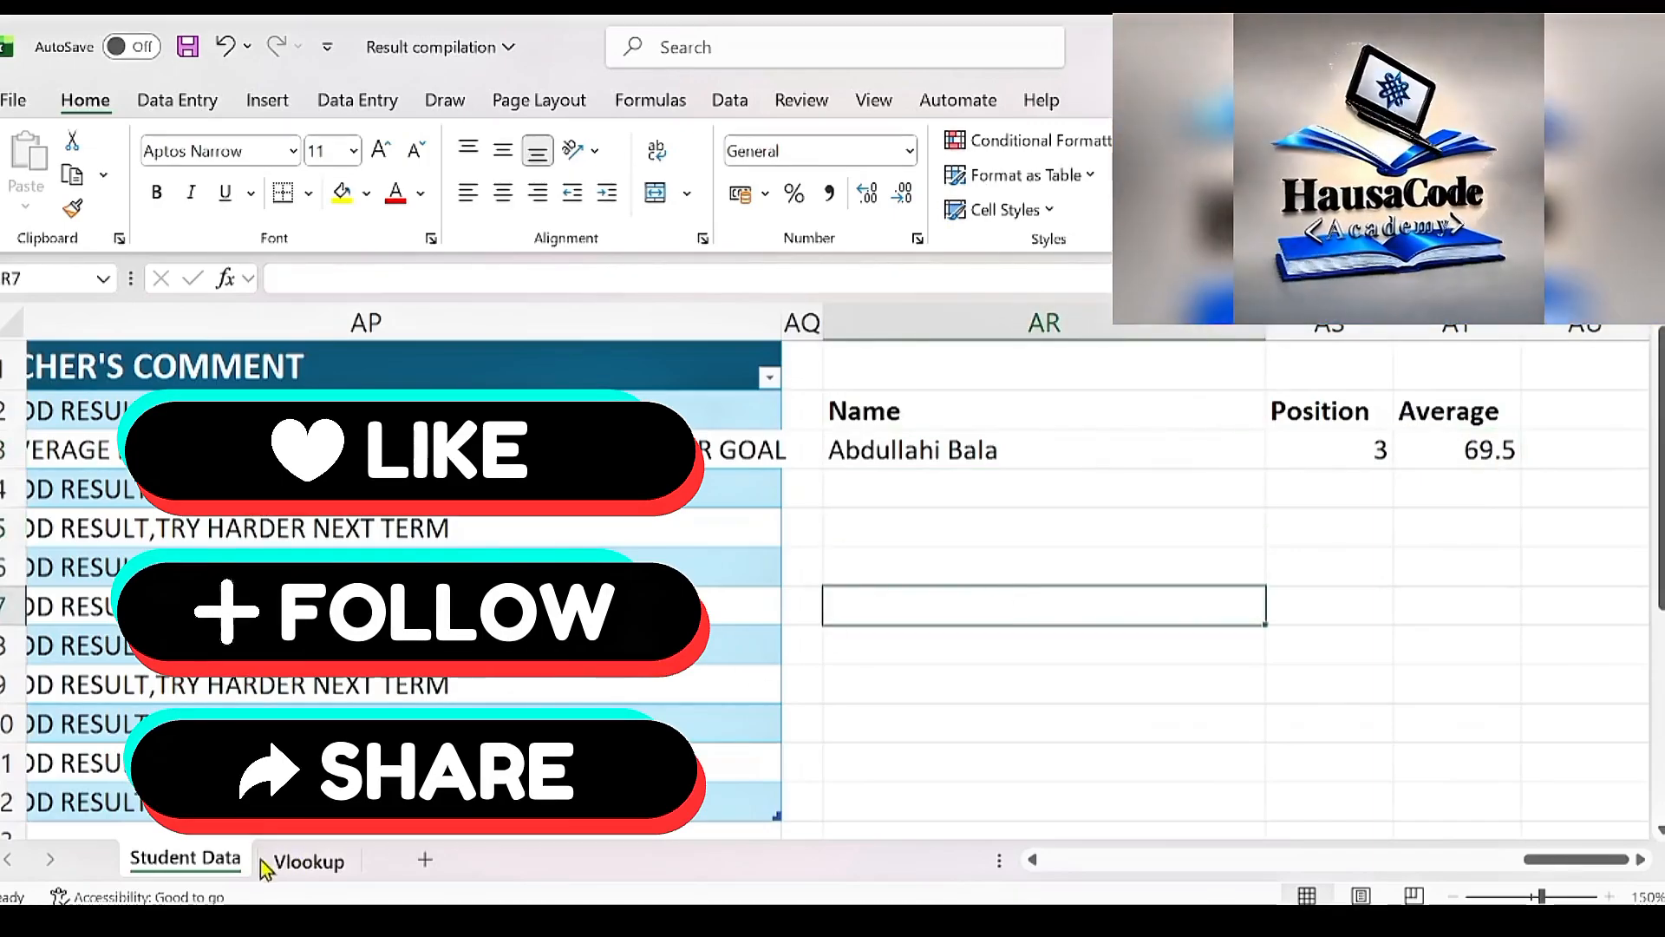
pyautogui.click(299, 861)
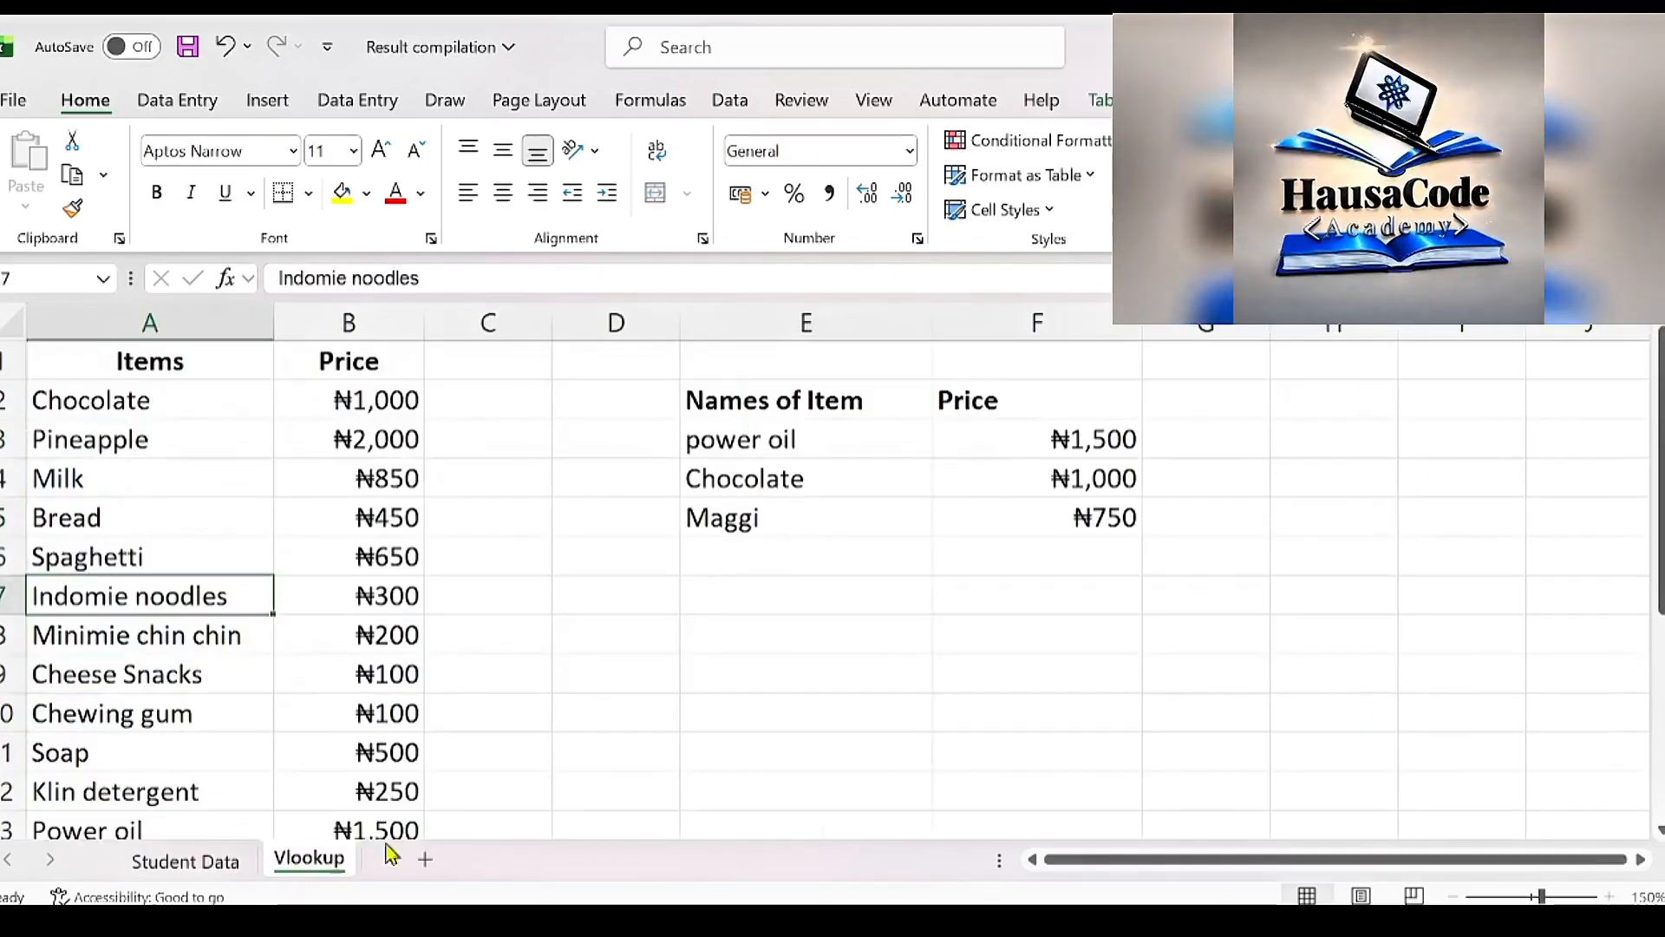
pyautogui.click(211, 866)
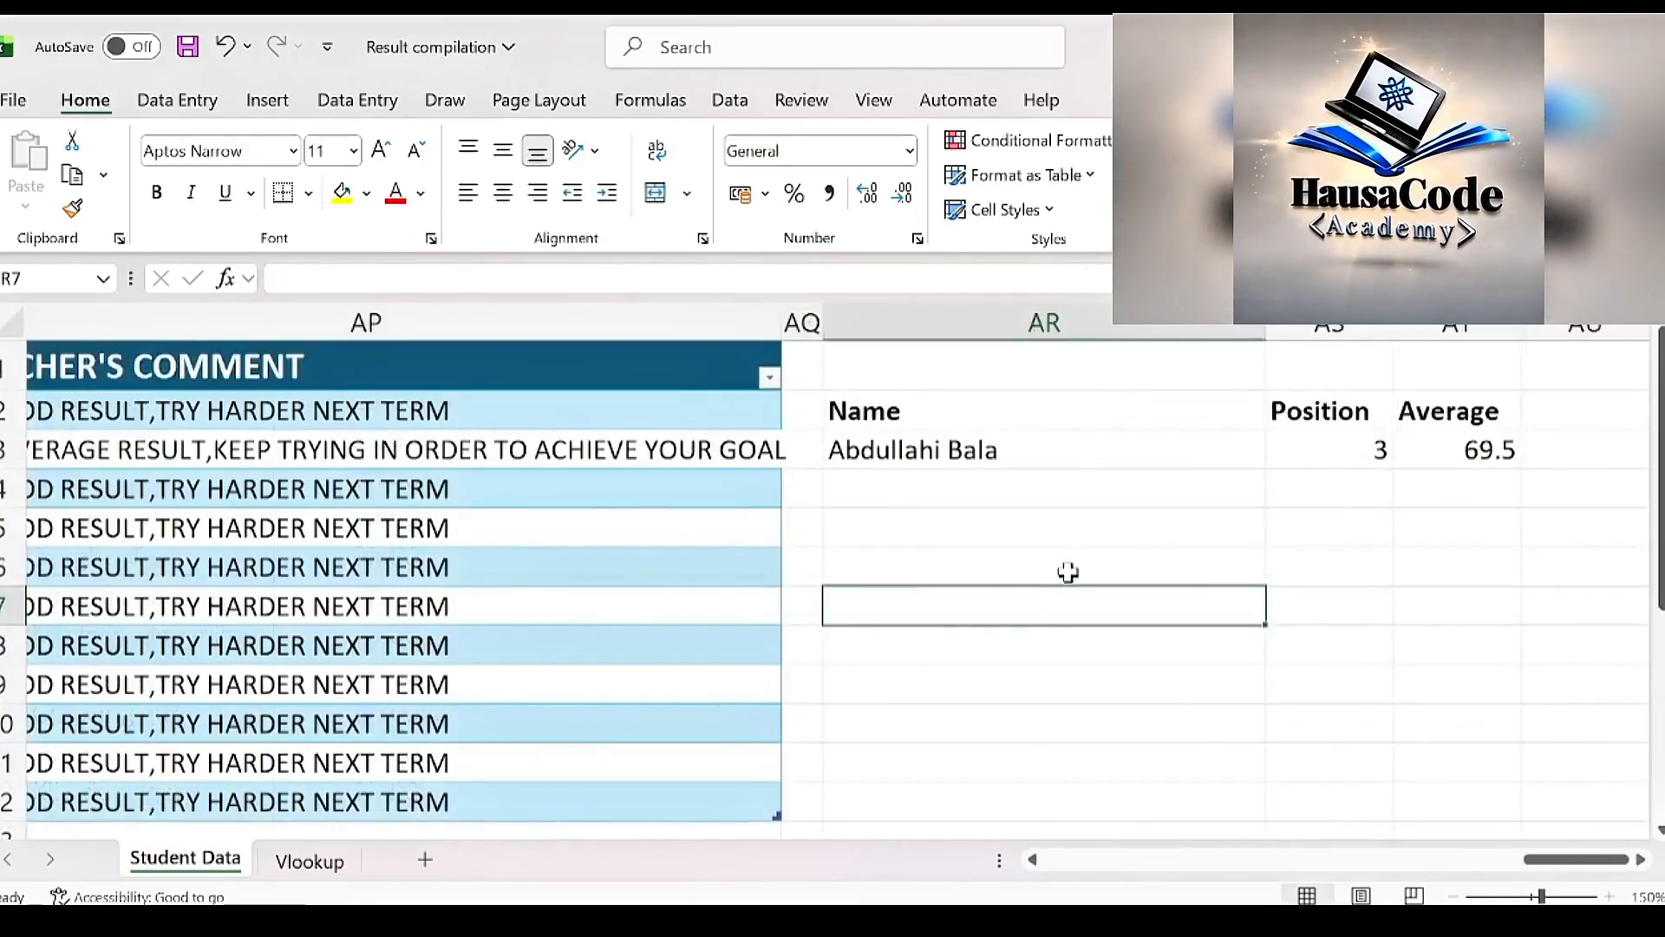